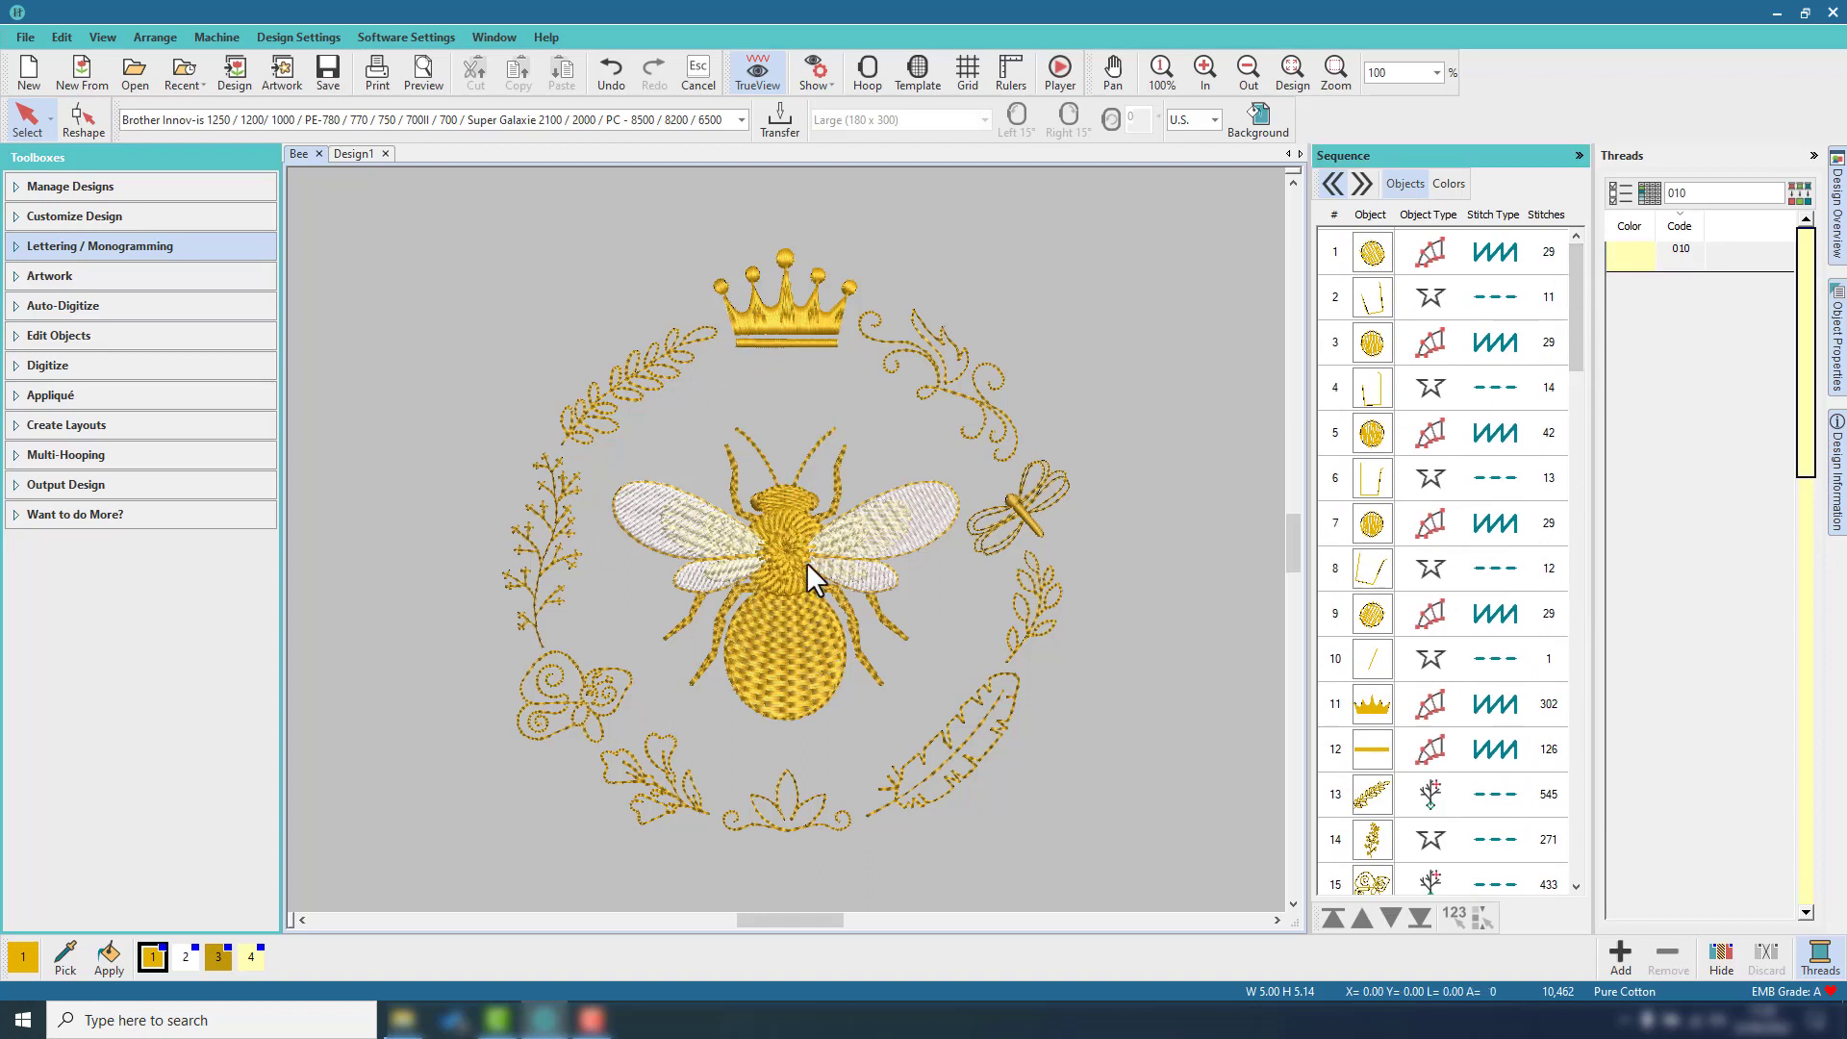
Insert the Bee Outline artwork into the empty Design1 and lock it in place.
{"action": "left_click", "coordinate": [348, 156]}
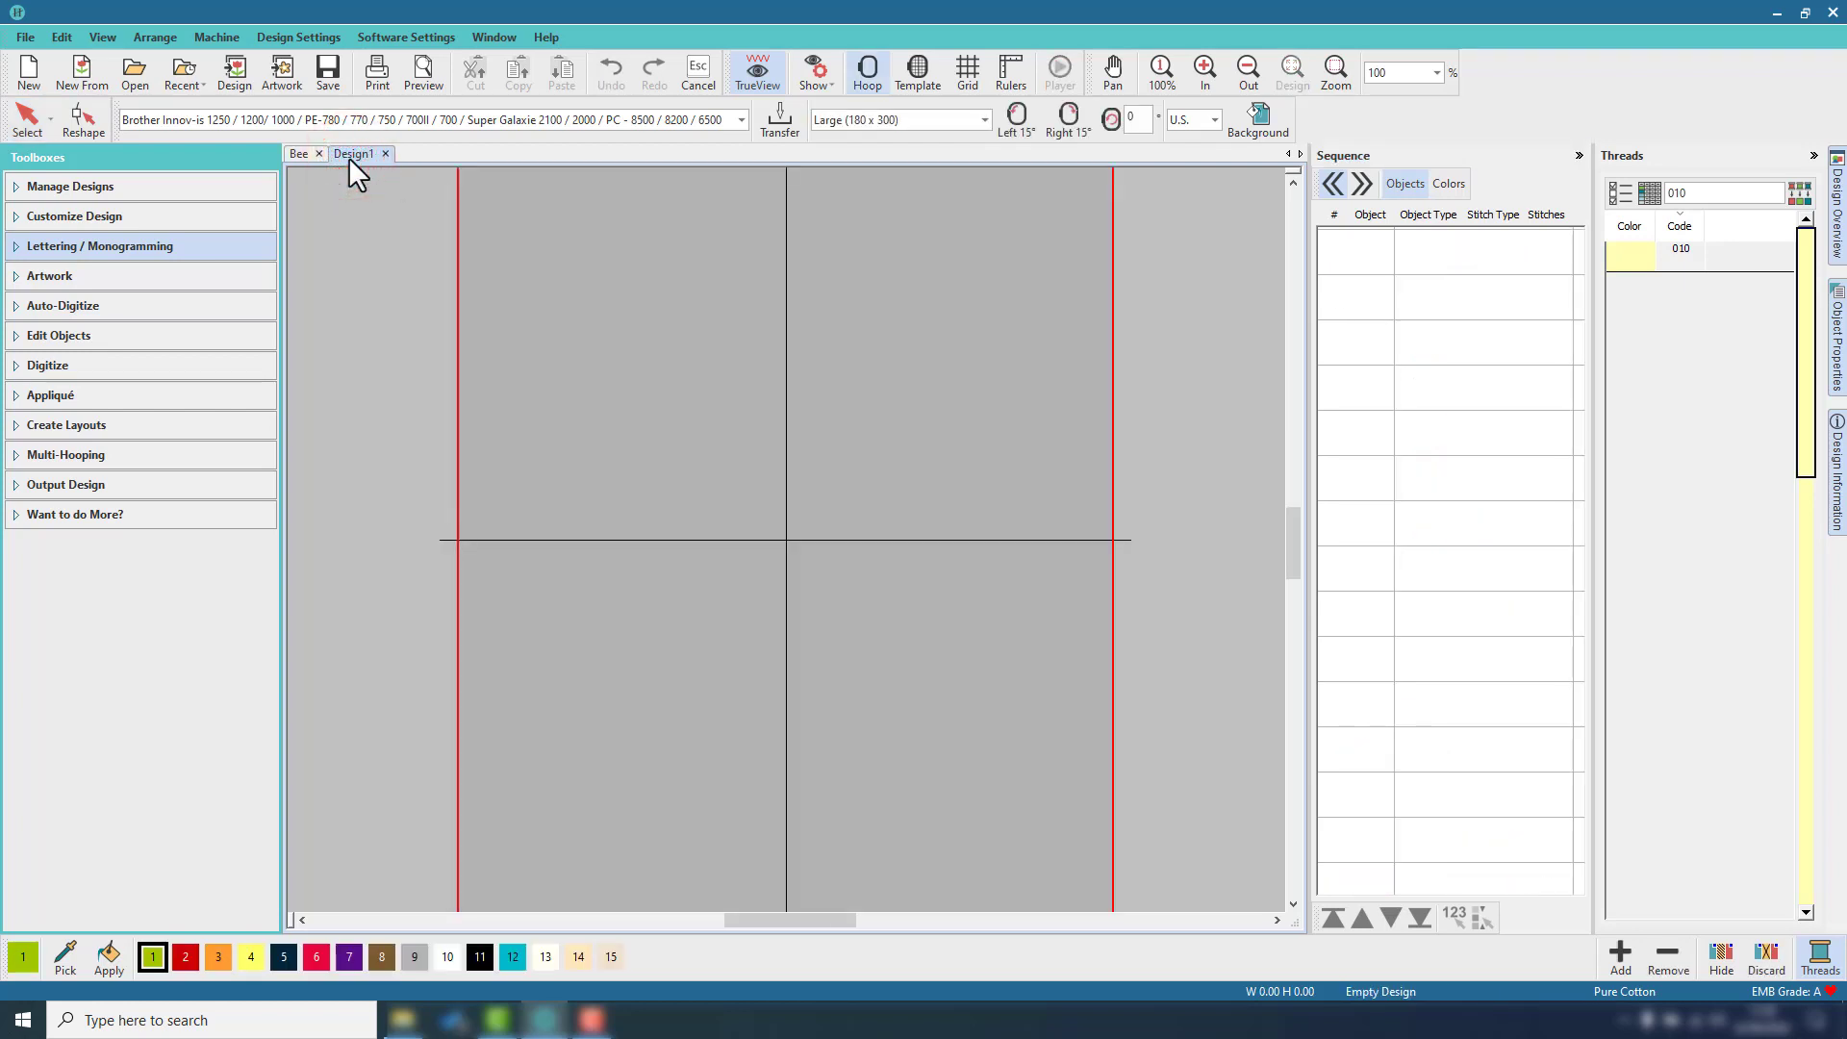
{"action": "left_click", "coordinate": [293, 71]}
{"action": "left_click", "coordinate": [221, 187]}
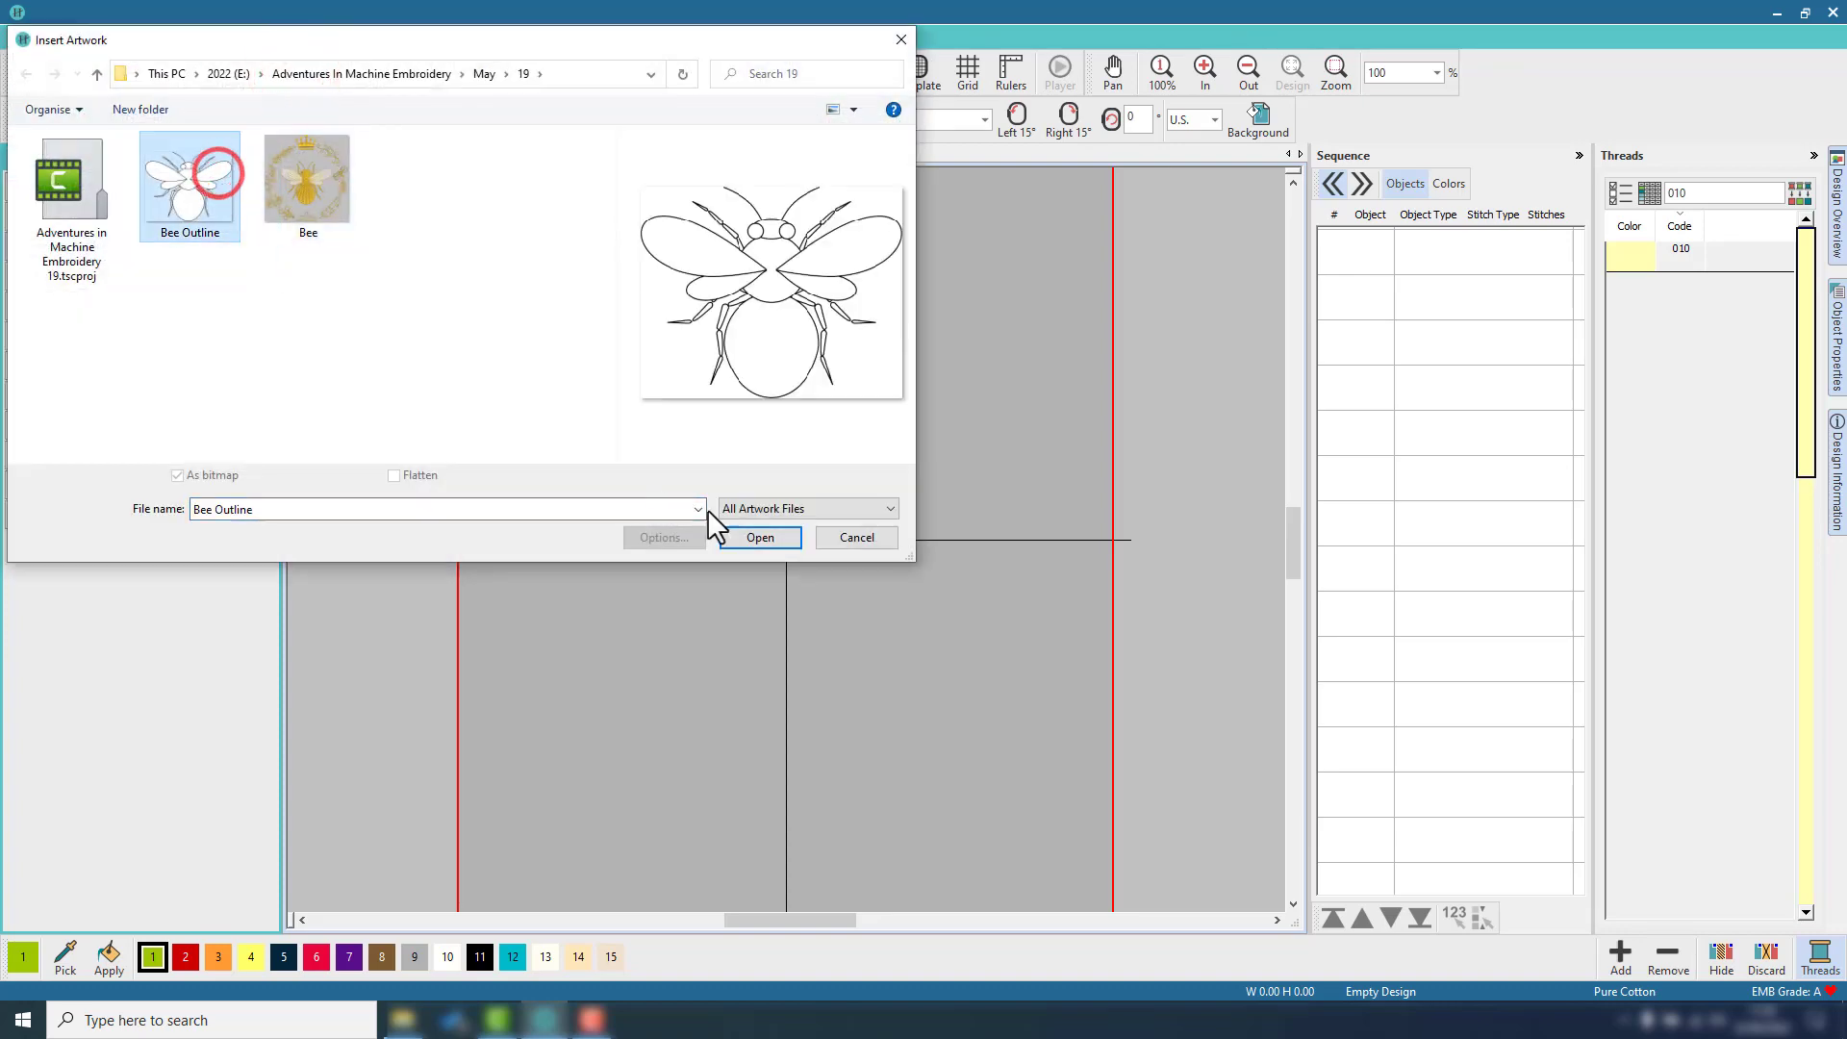
{"action": "left_click", "coordinate": [733, 539]}
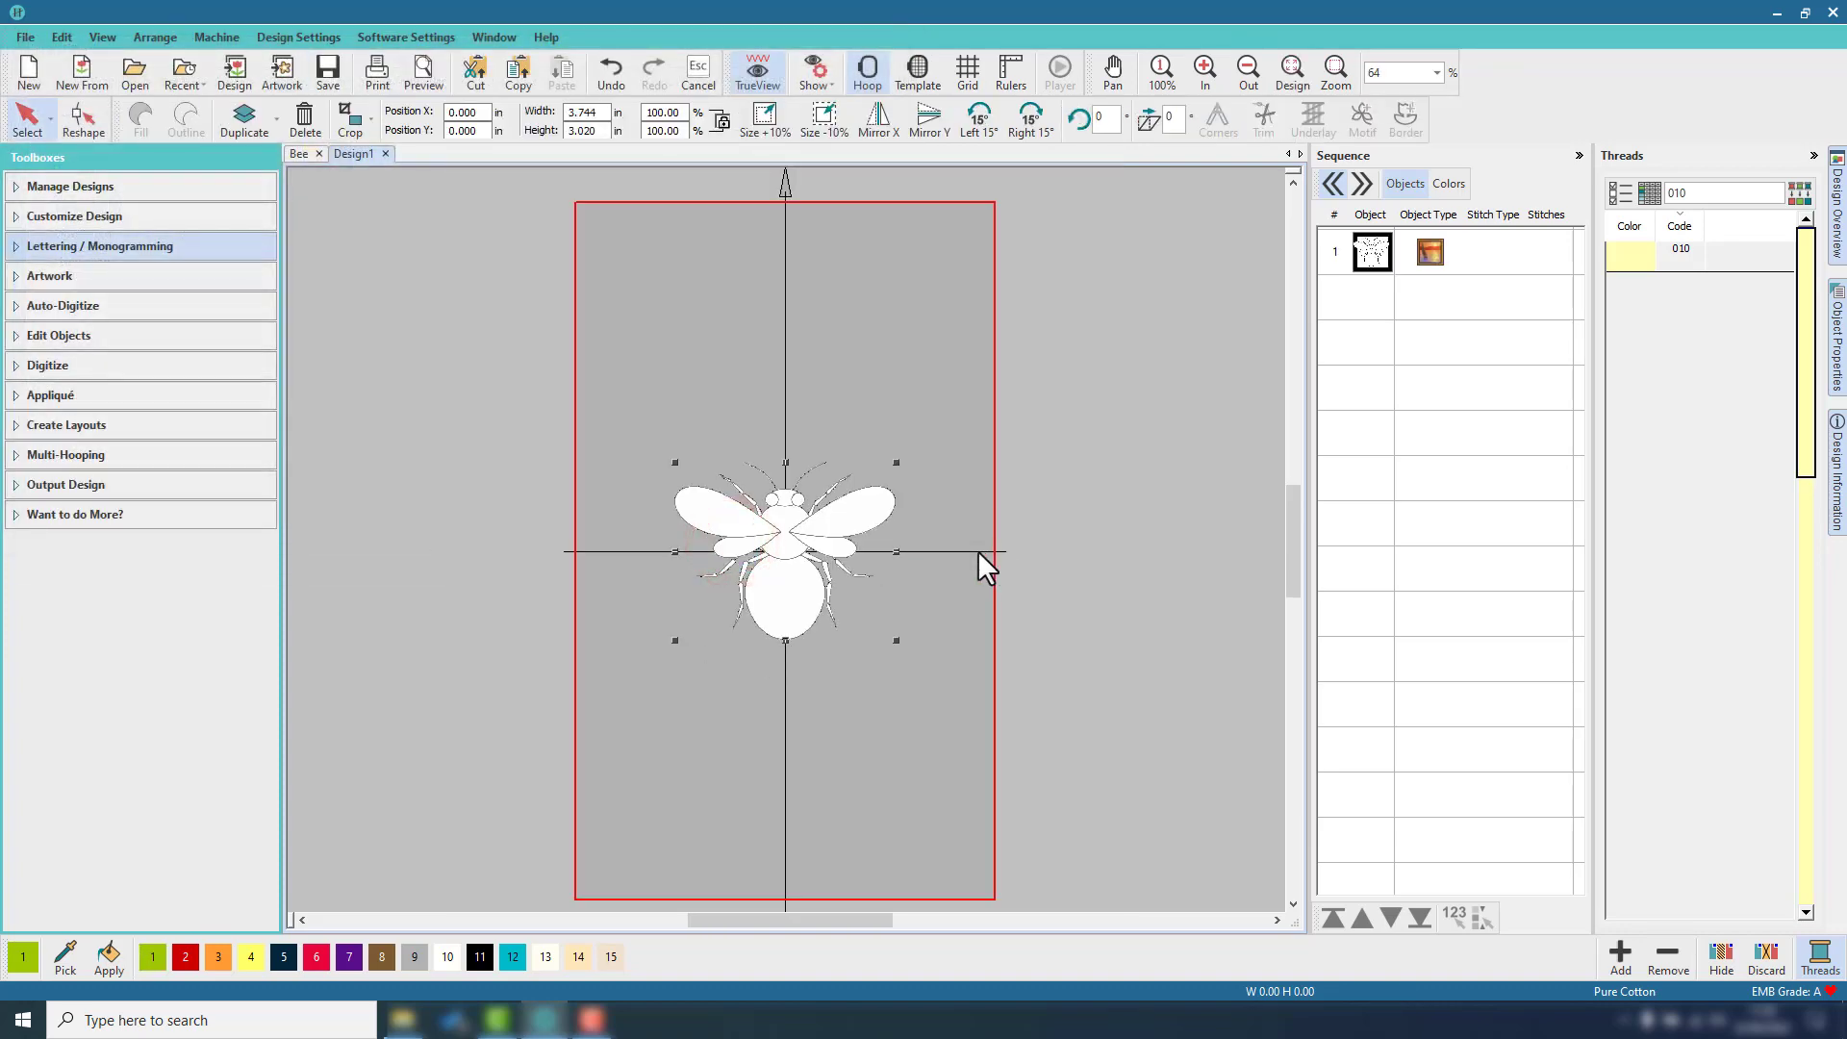
{"action": "right_click", "coordinate": [1373, 259]}
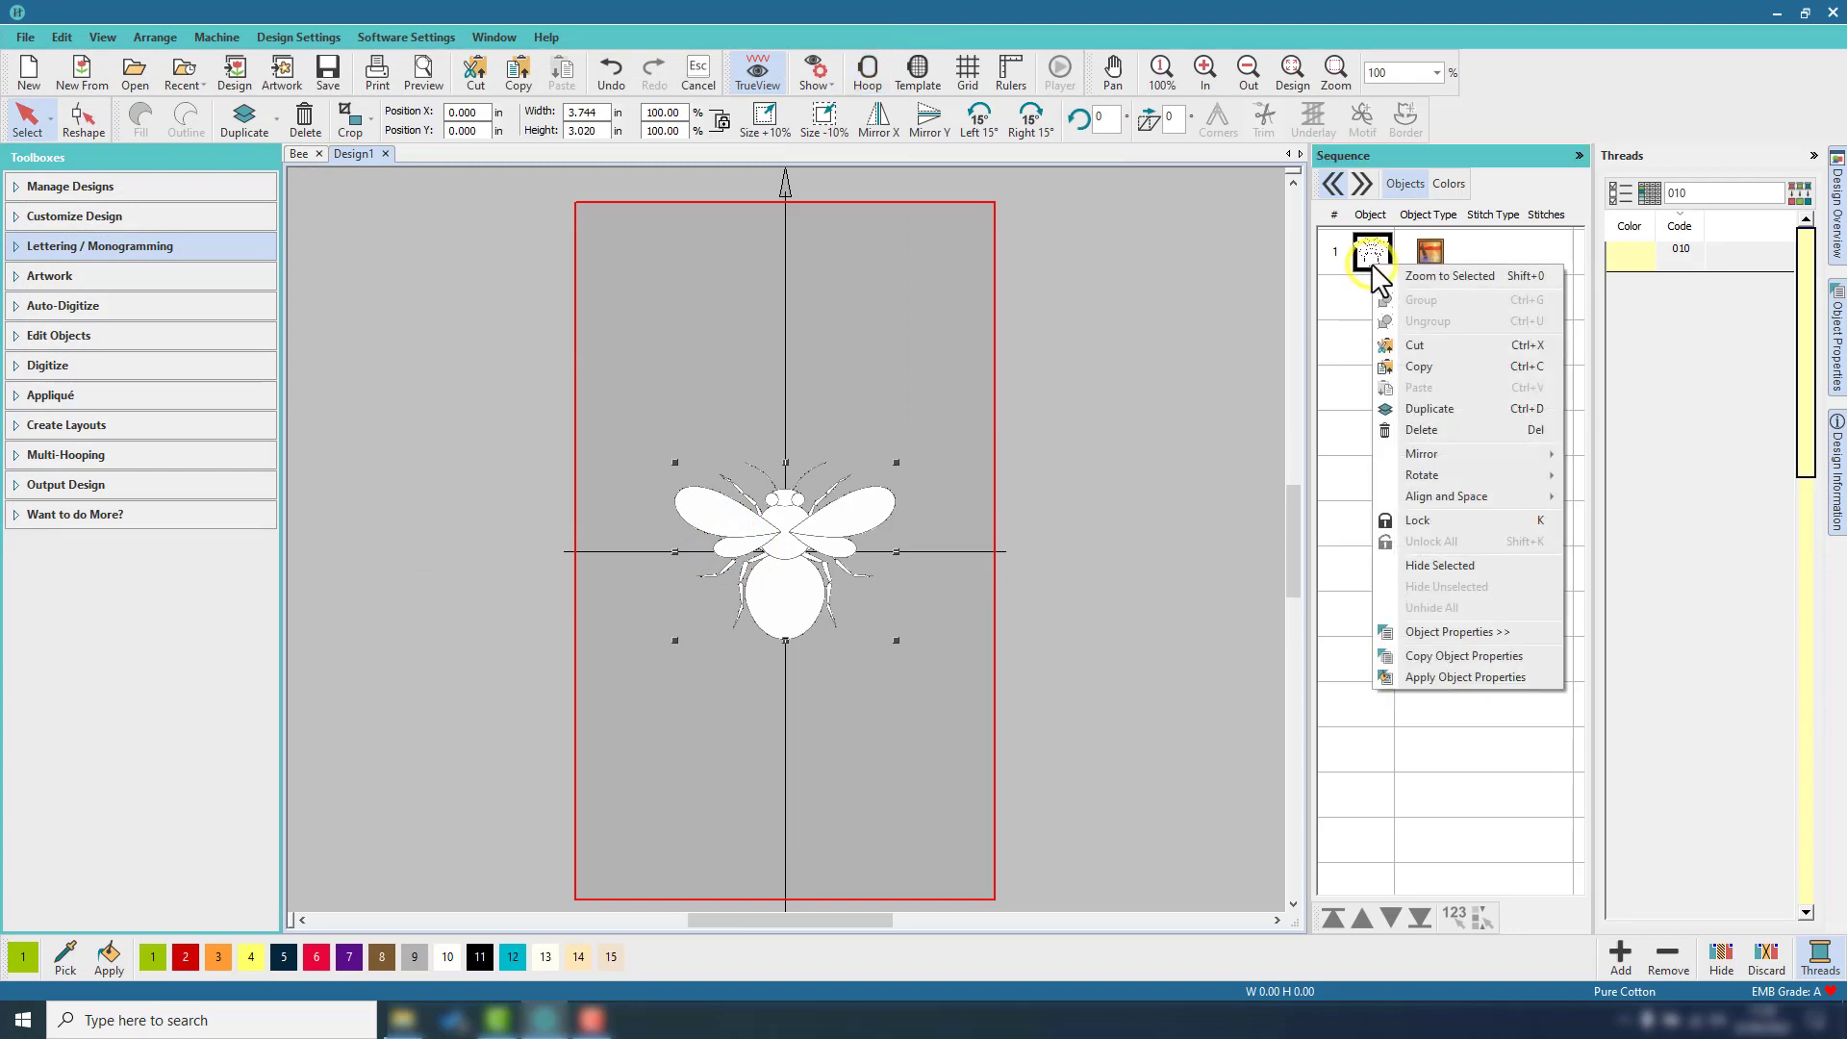
{"action": "left_click", "coordinate": [1430, 520]}
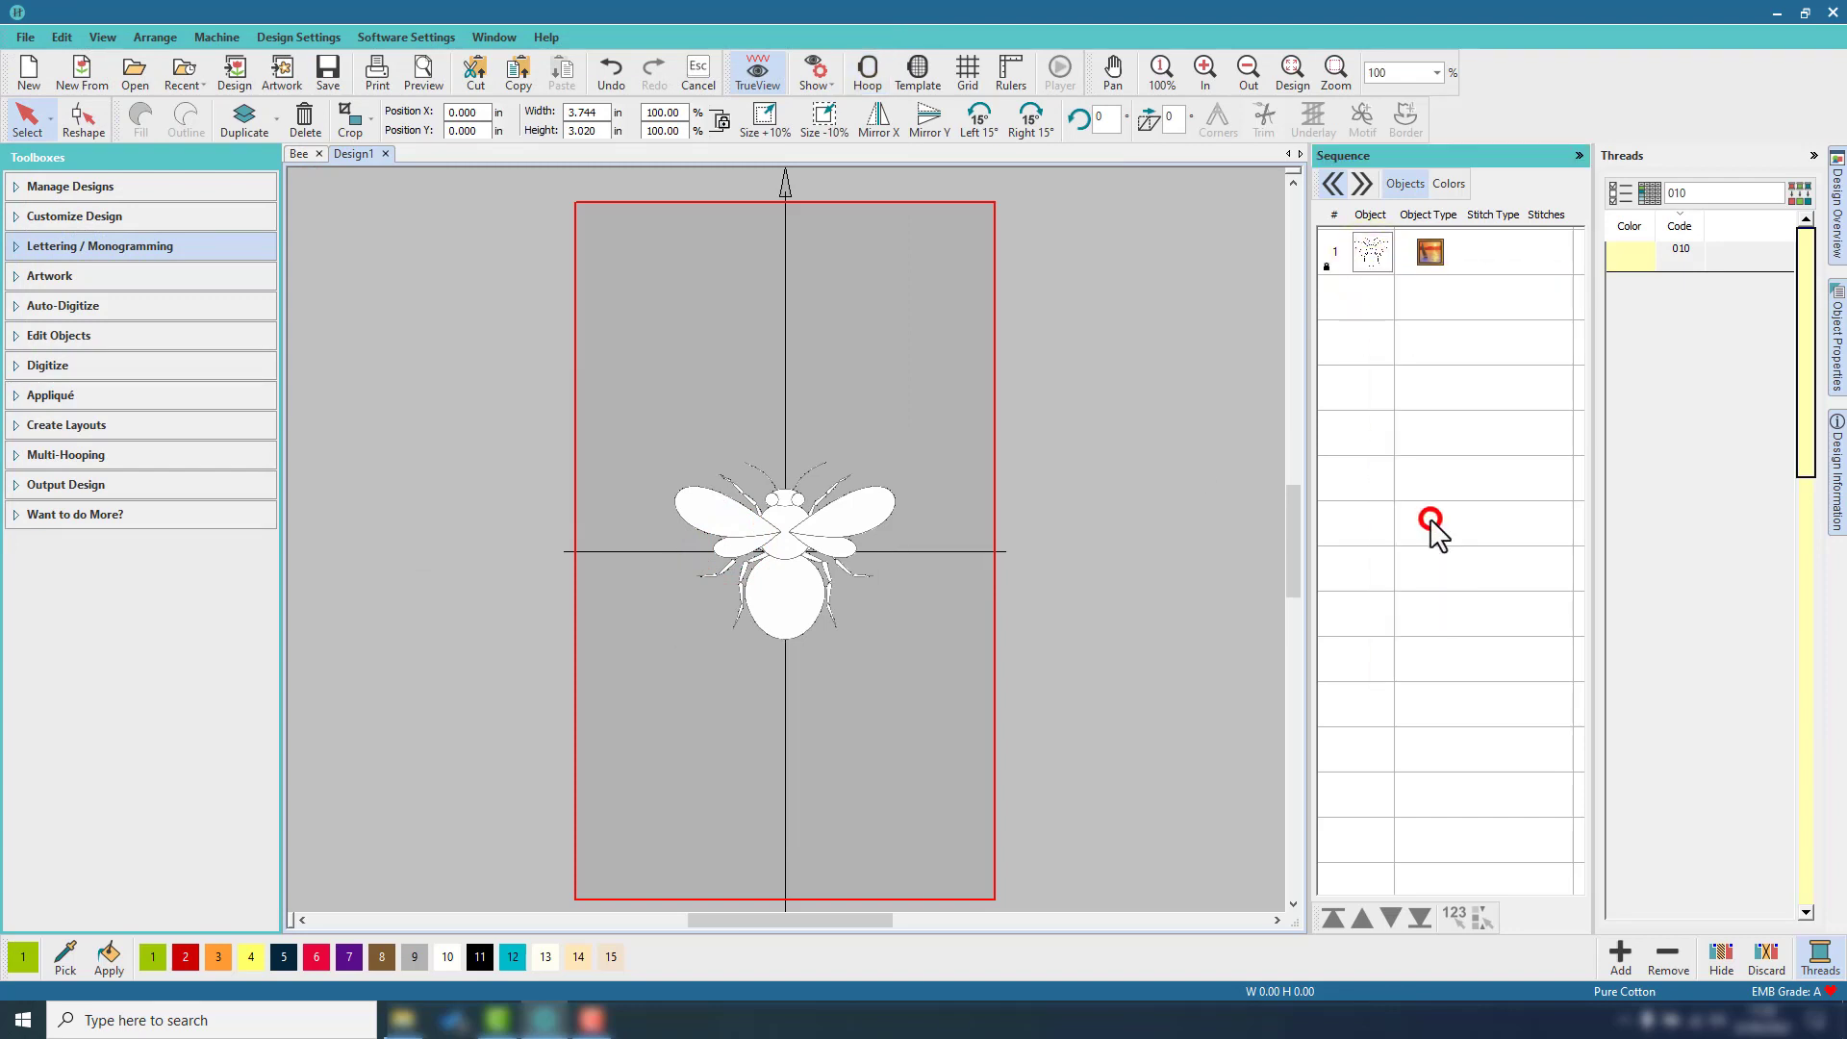
Show the object properties without the threads list, and set up Digitize Blocks with a Tatami fill in brown color 8.
{"action": "double_click", "coordinate": [1004, 433]}
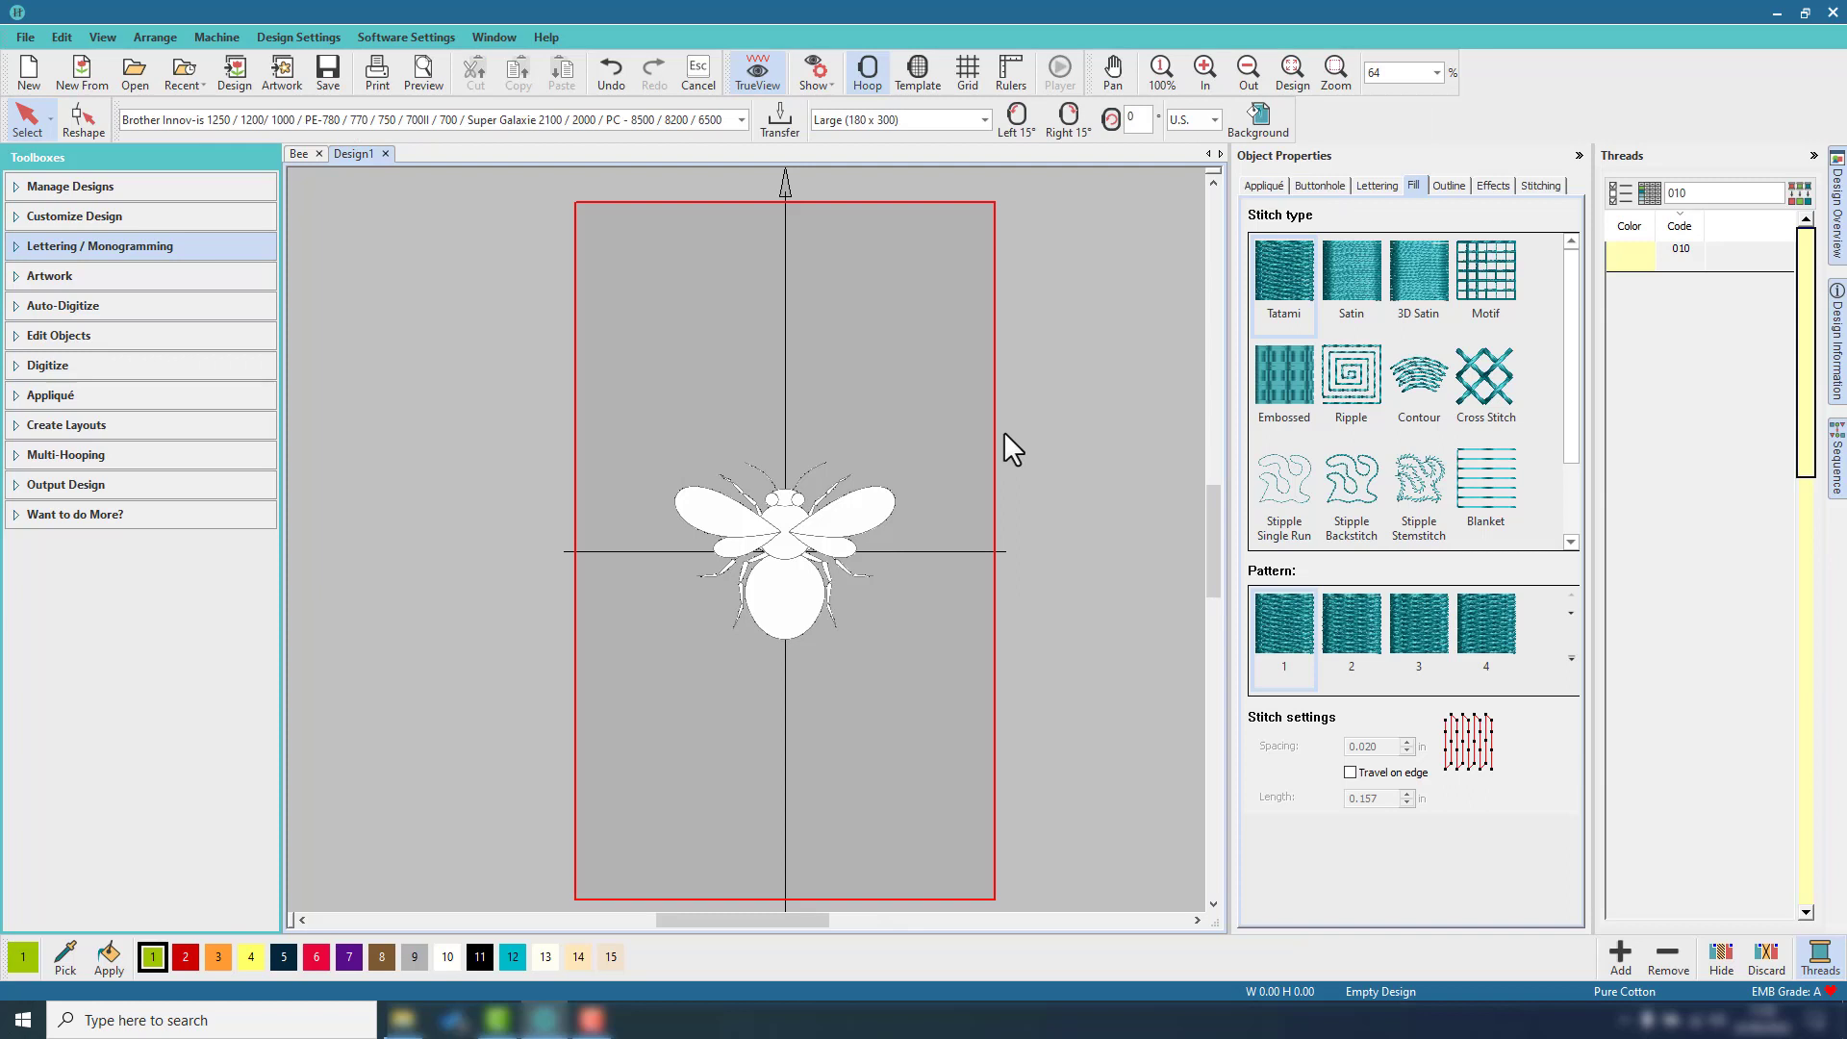
{"action": "left_click", "coordinate": [1813, 155]}
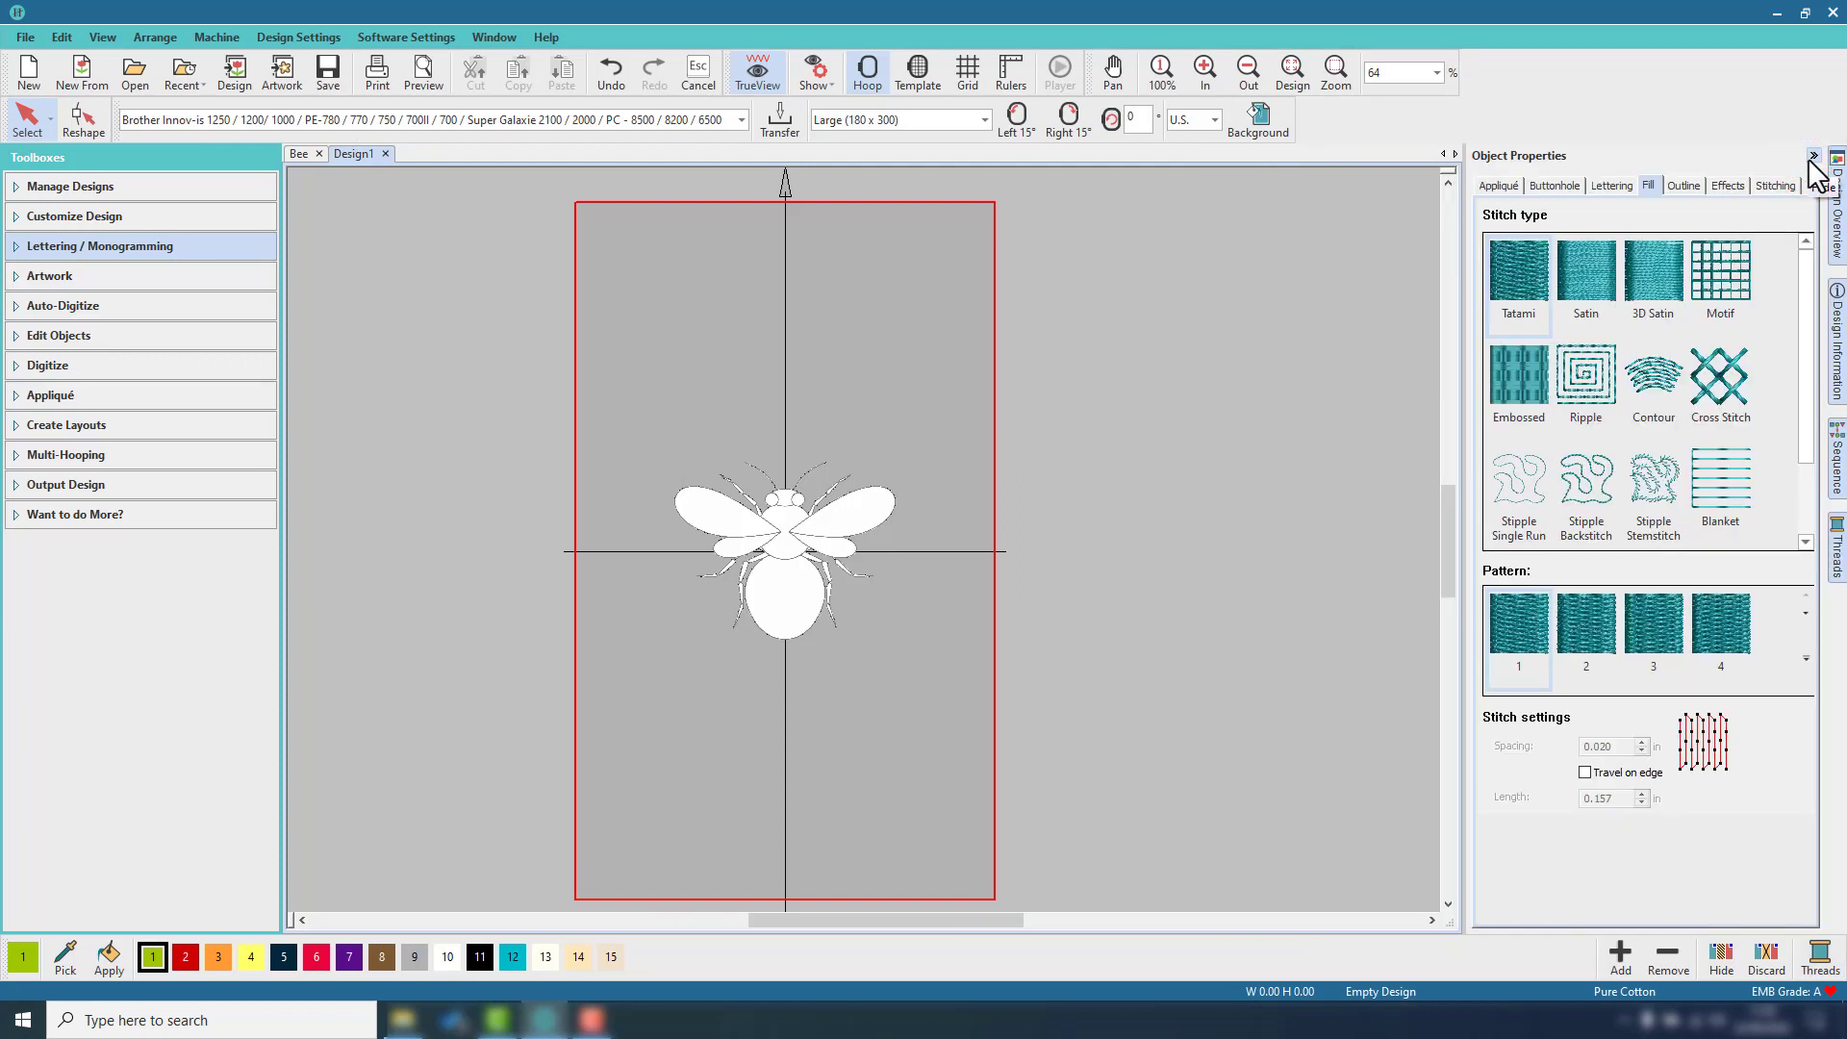
{"action": "left_click", "coordinate": [56, 364]}
{"action": "left_click", "coordinate": [94, 510]}
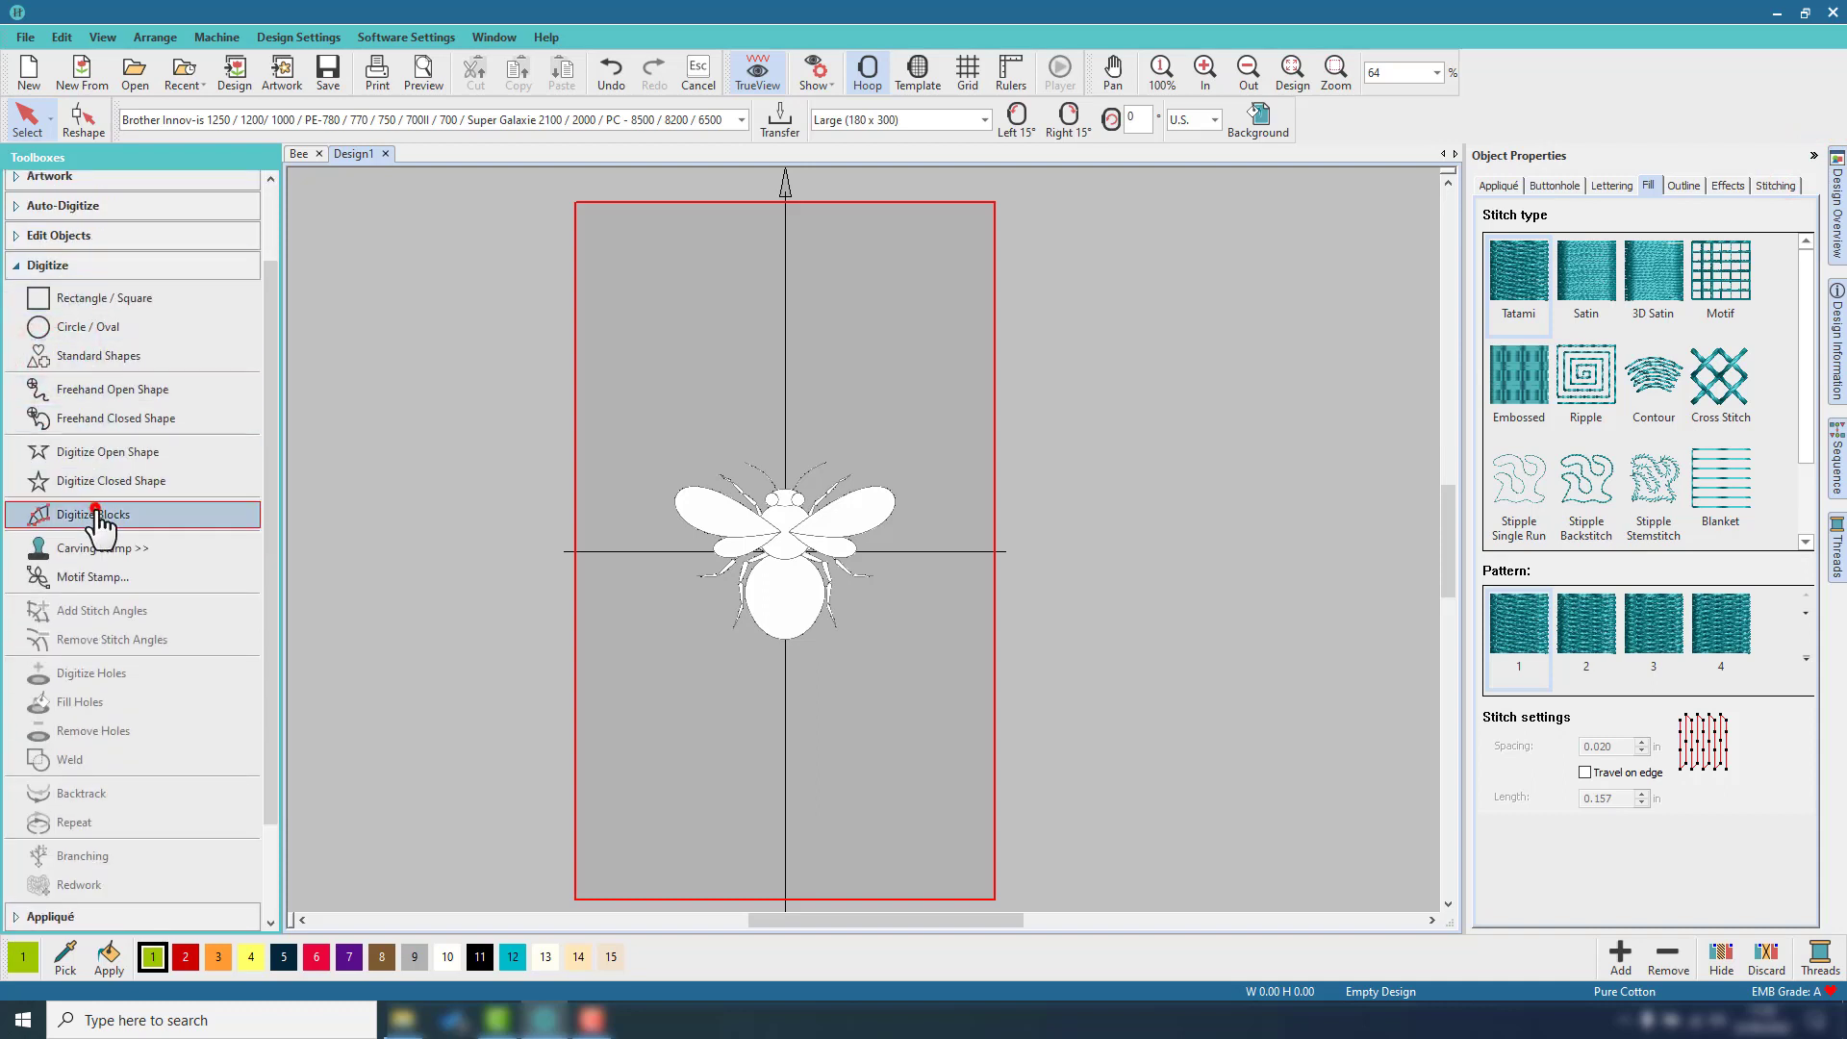
{"action": "left_click", "coordinate": [1510, 277]}
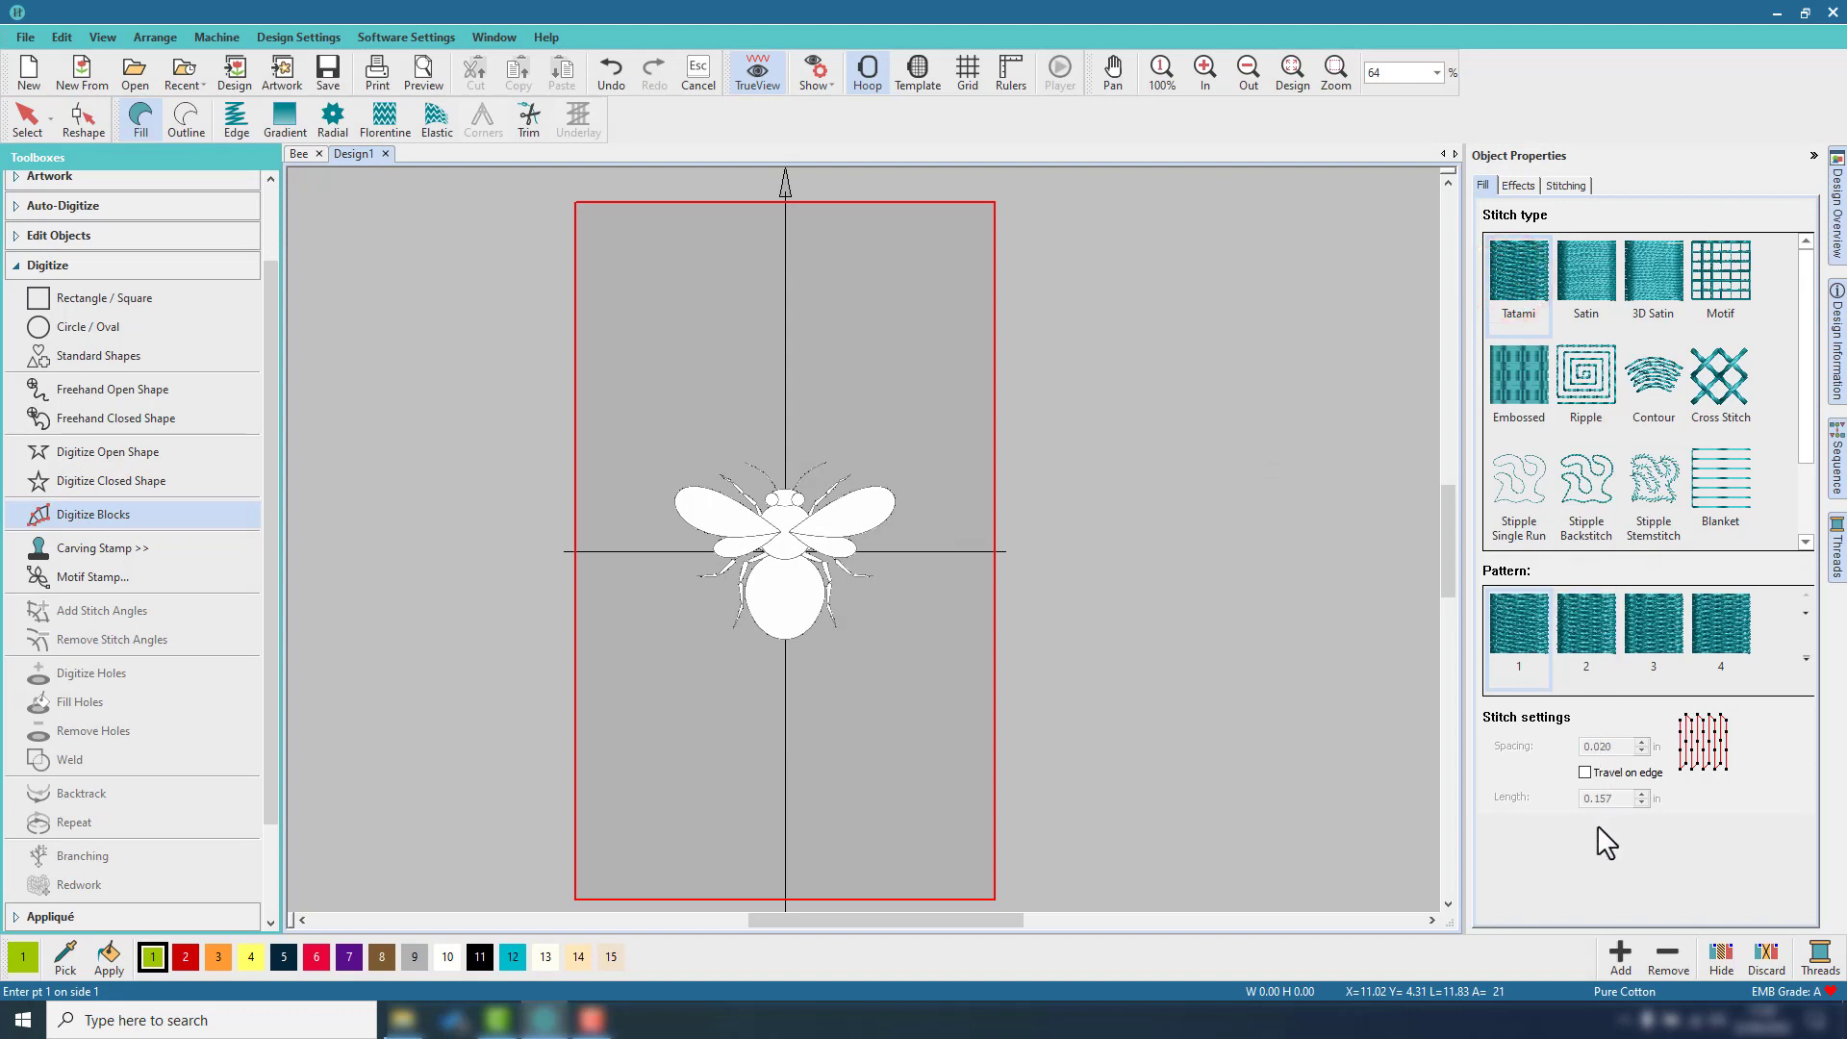
{"action": "left_click", "coordinate": [381, 957]}
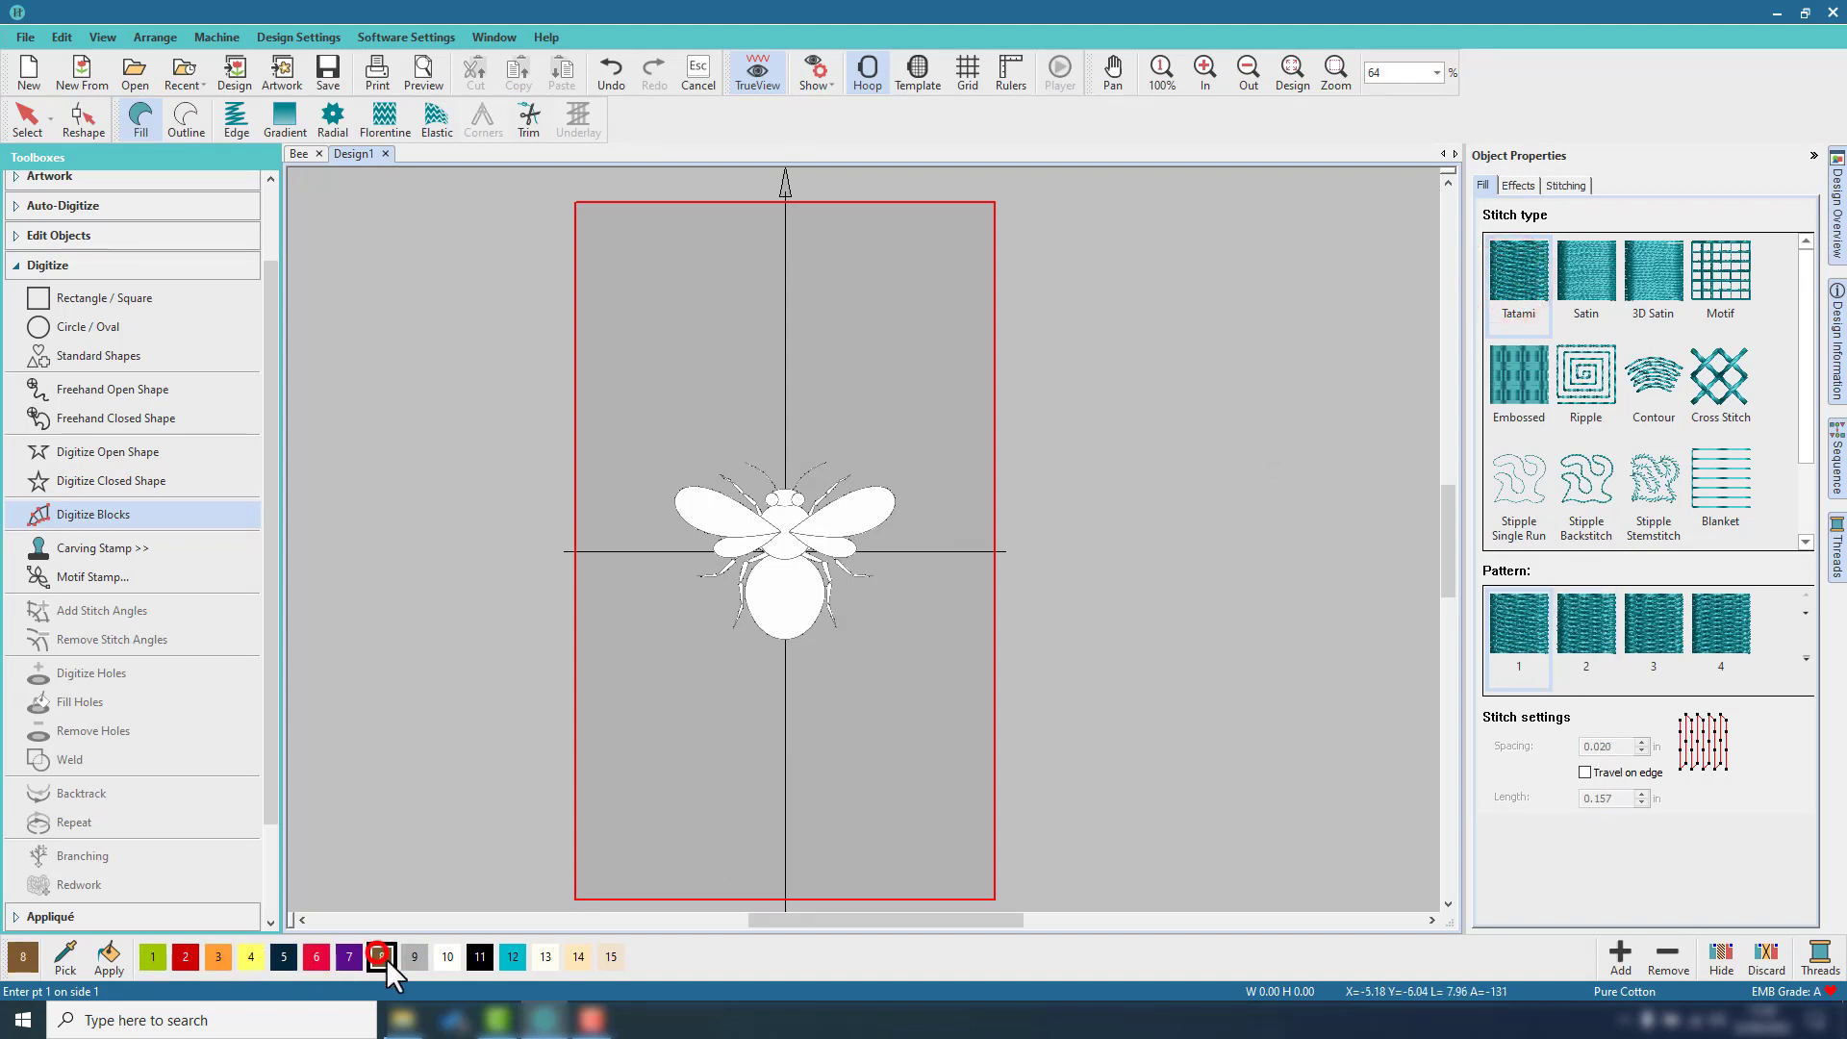
Start a digitized block on the bee's rear left leg, placing point pairs from the body to the first joint.
{"action": "scroll", "coordinate": [729, 604], "scroll_direction": "up", "scroll_amount": 6}
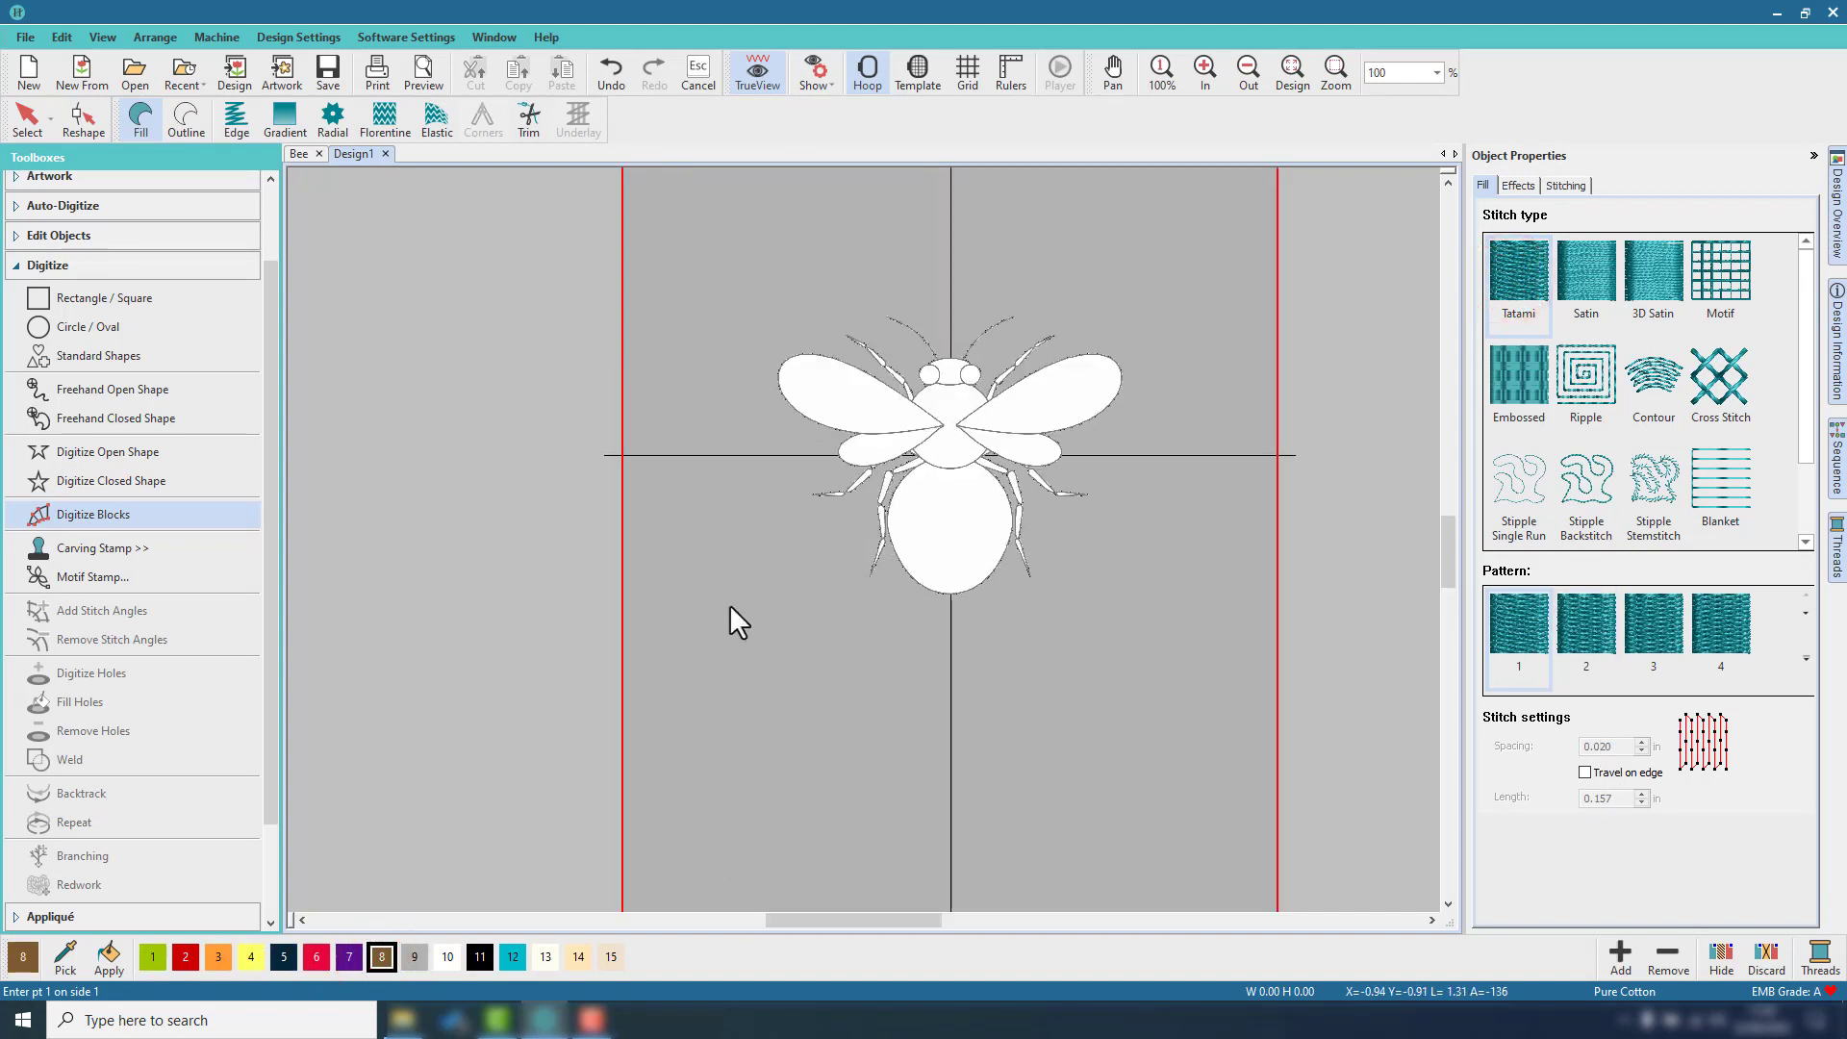
{"action": "scroll", "coordinate": [875, 521], "scroll_direction": "up", "scroll_amount": 1}
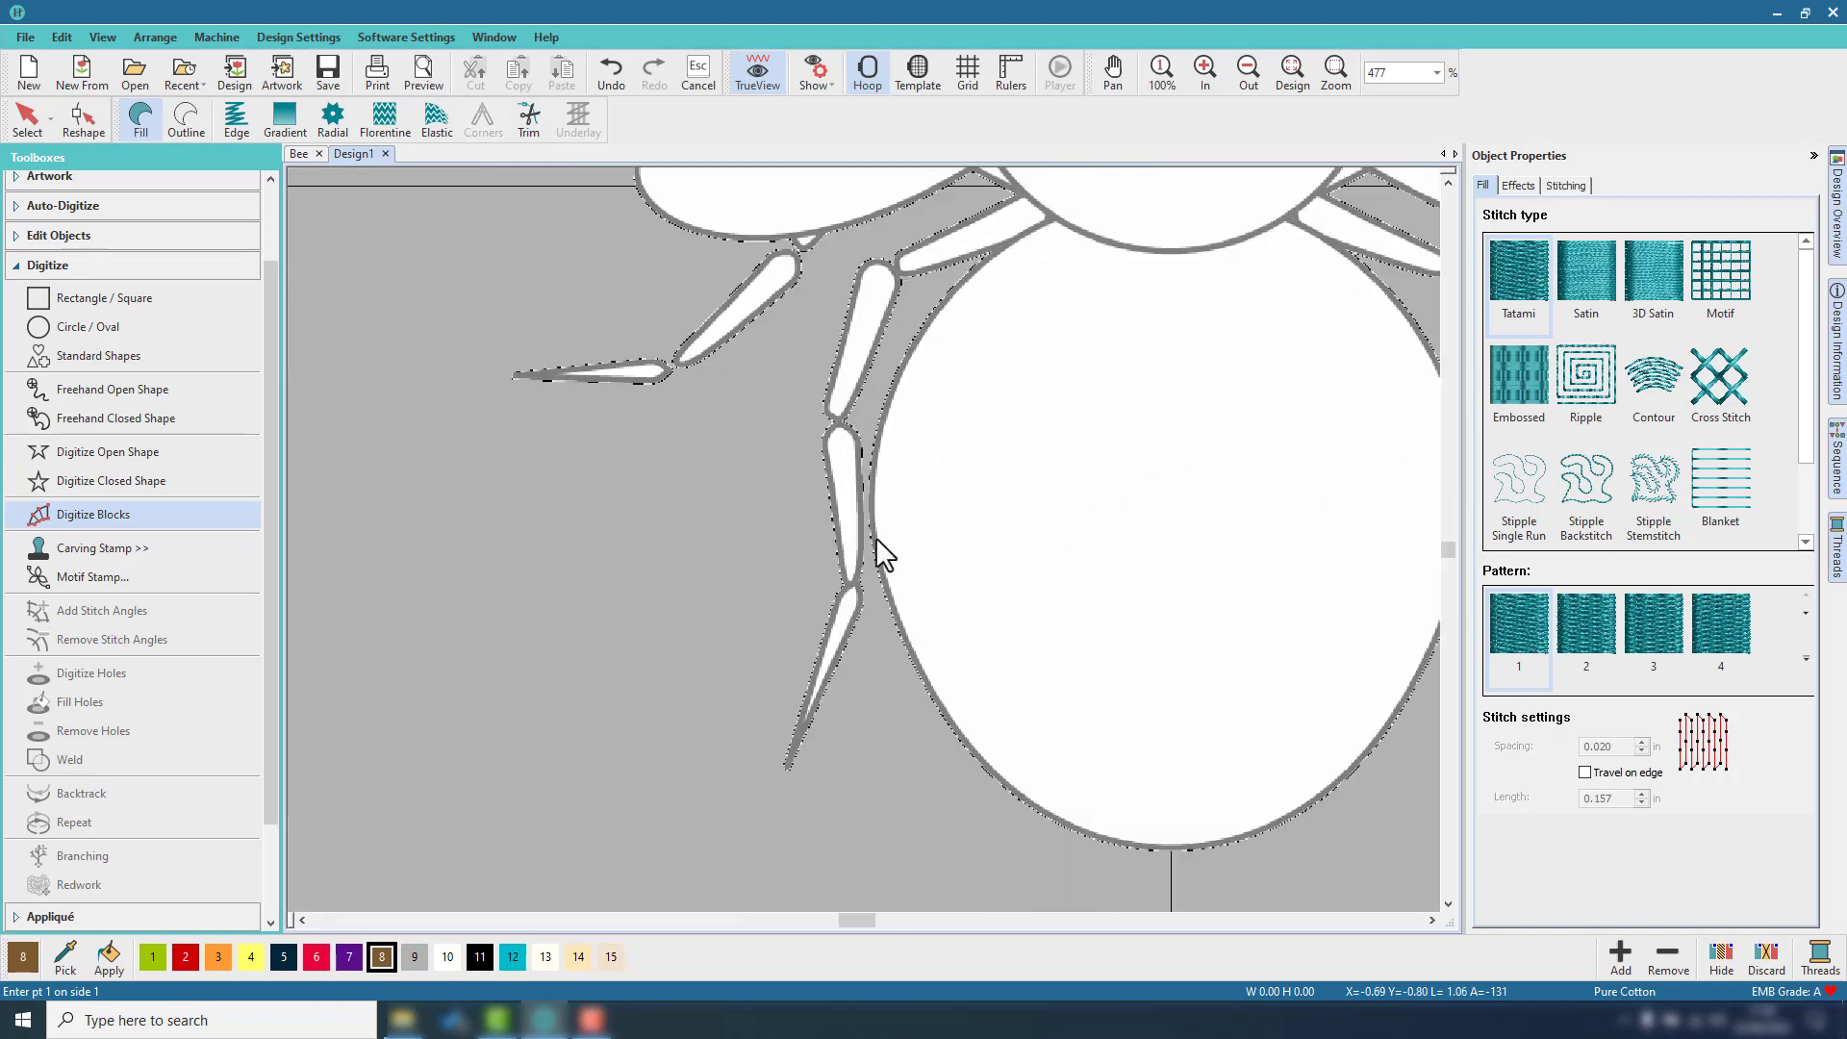
{"action": "left_click", "coordinate": [1446, 180]}
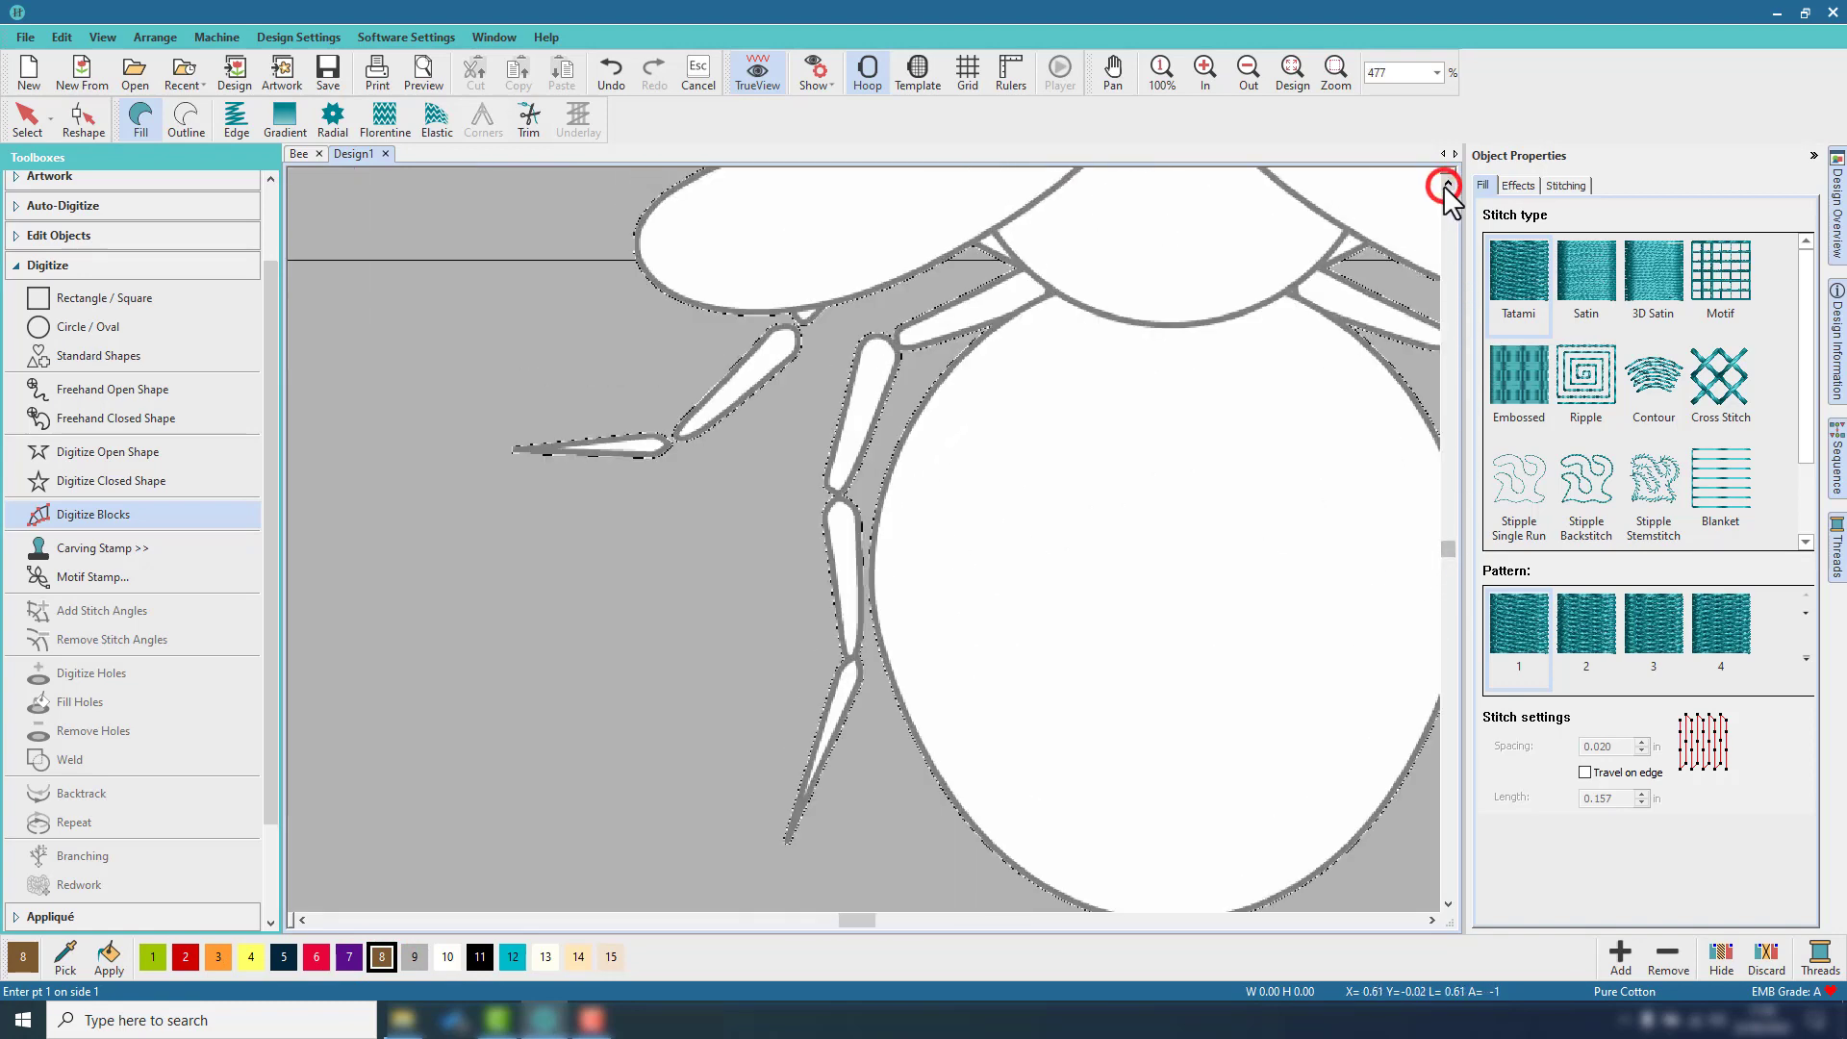
{"action": "left_click", "coordinate": [1024, 268]}
{"action": "left_click", "coordinate": [1058, 296]}
{"action": "left_click", "coordinate": [991, 281]}
{"action": "left_click", "coordinate": [1008, 315]}
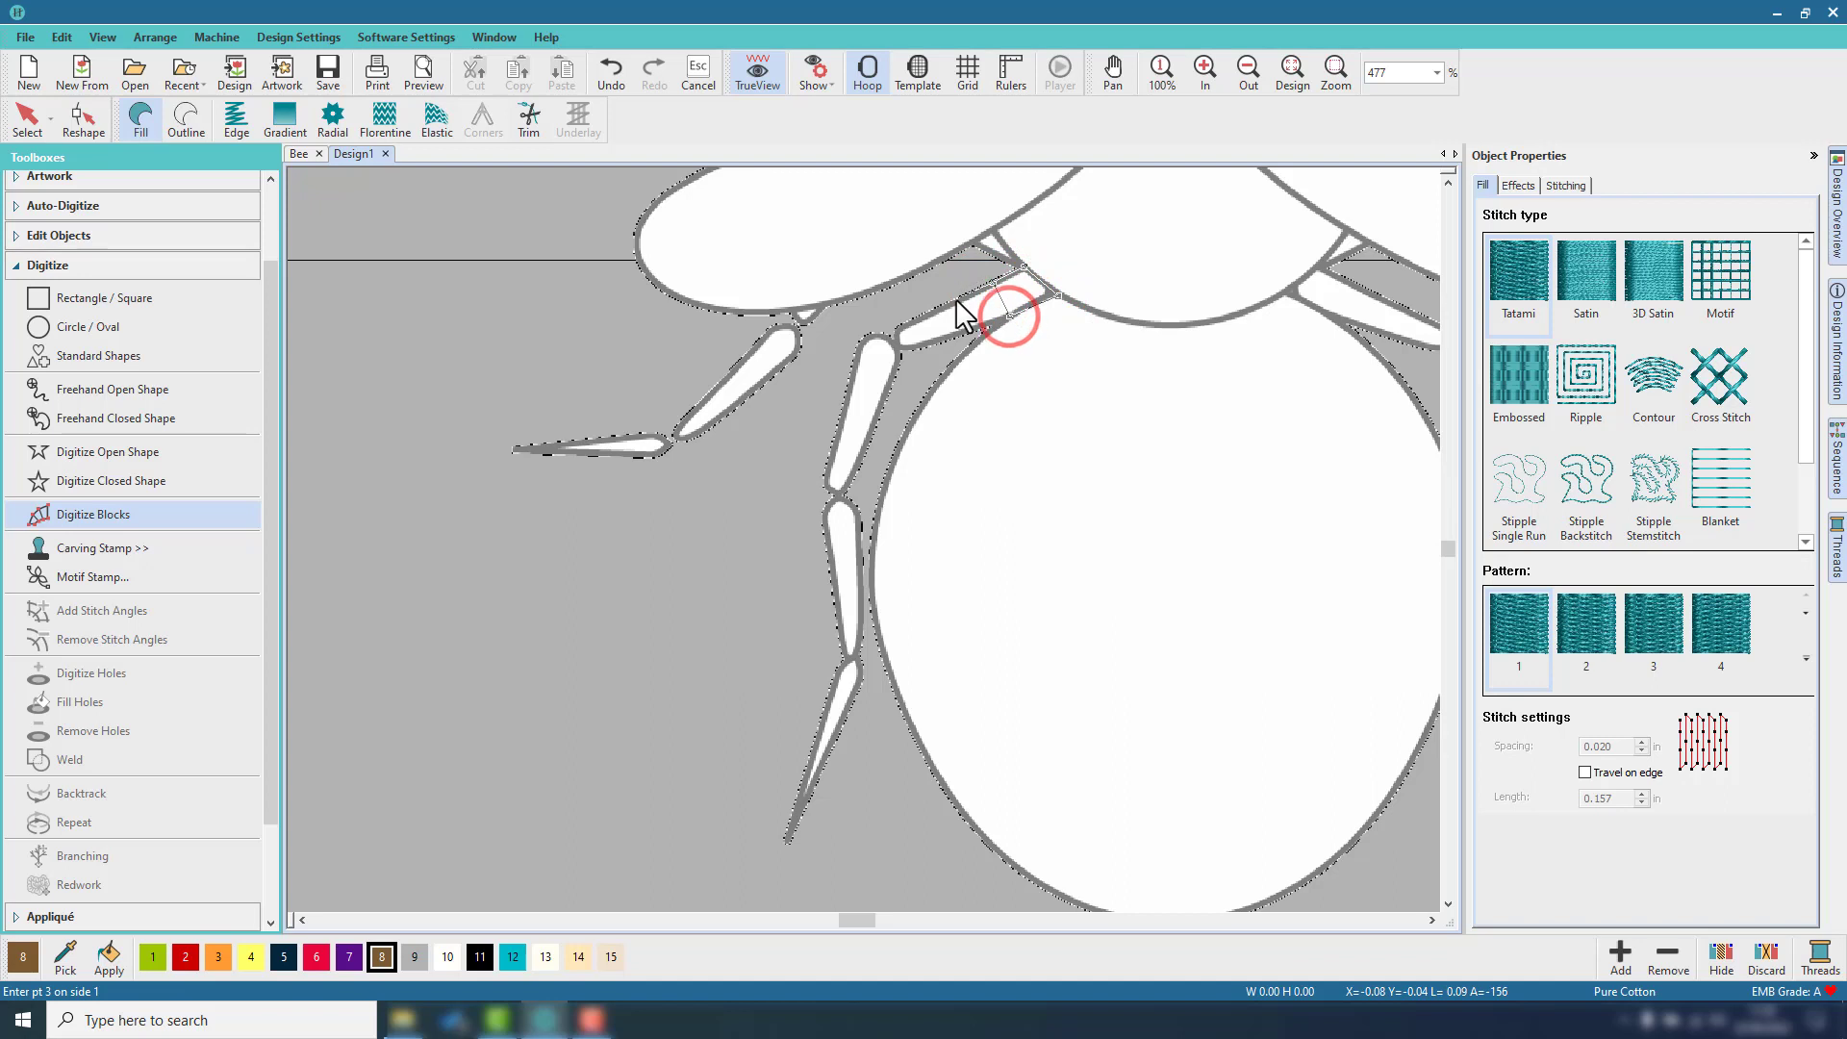
{"action": "left_click", "coordinate": [908, 322]}
{"action": "left_click", "coordinate": [897, 347]}
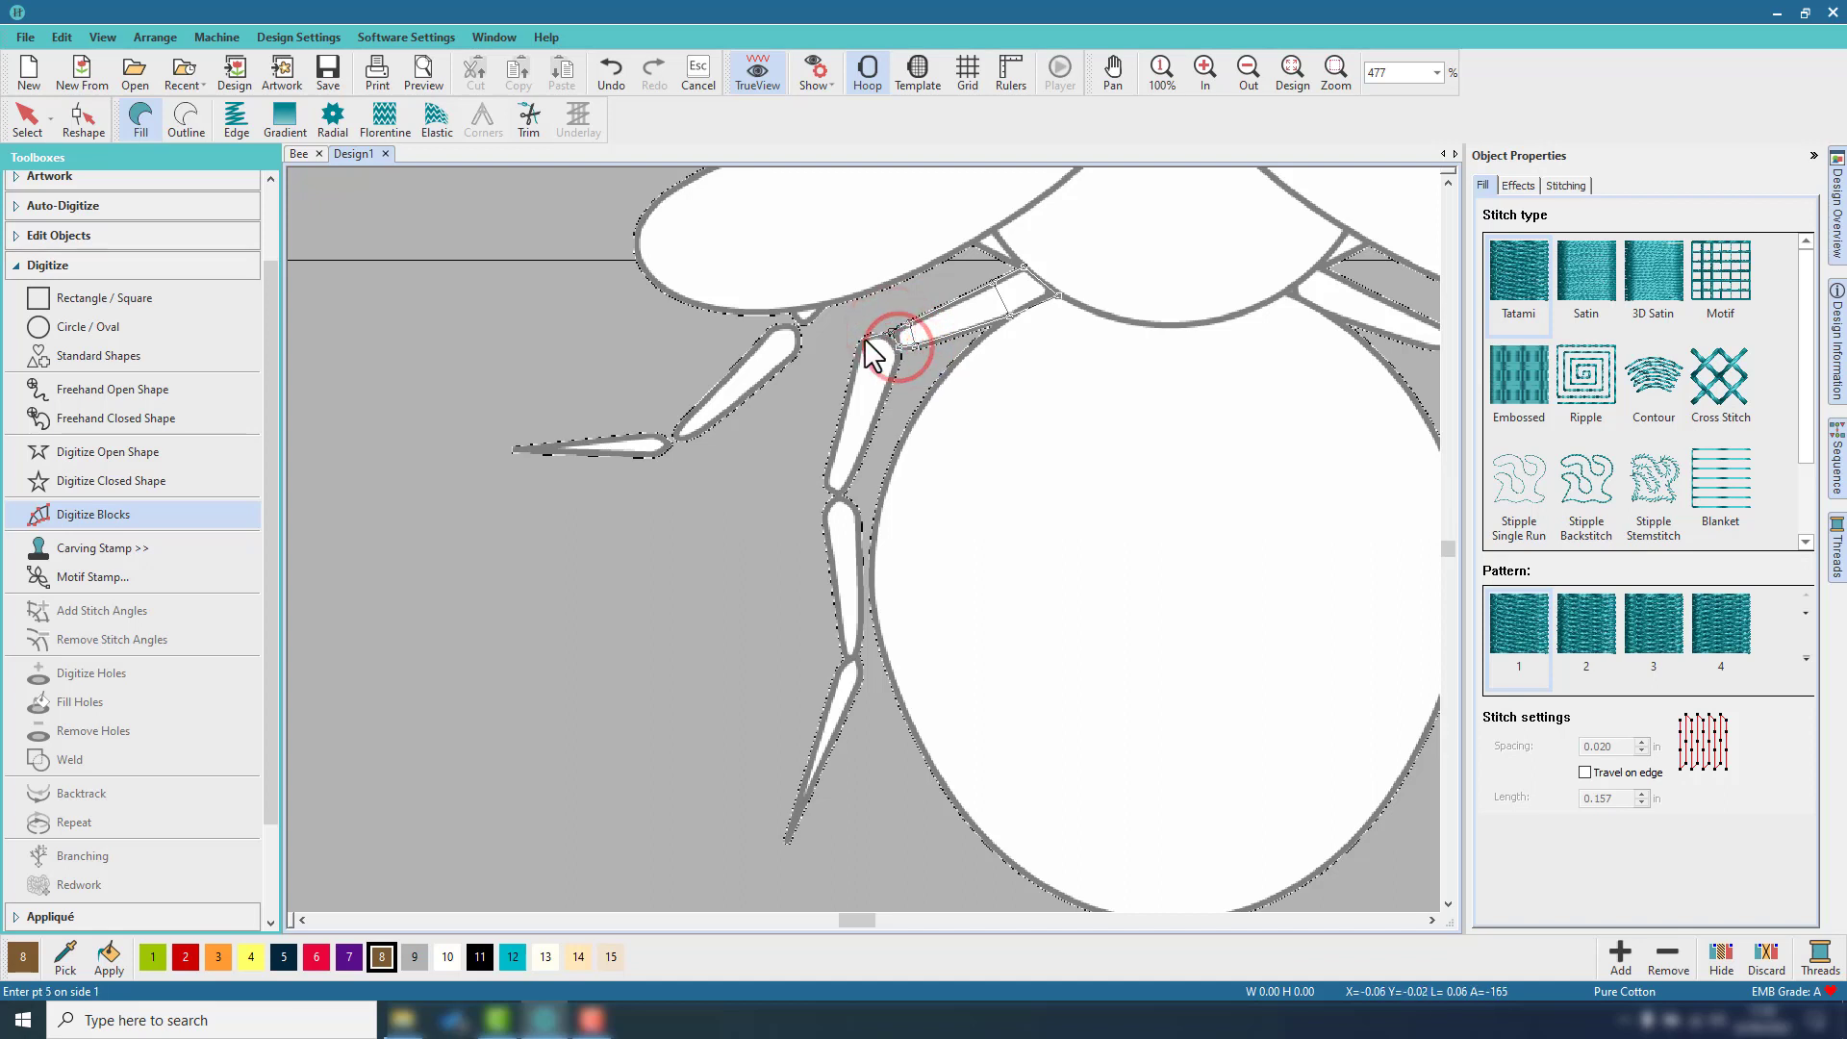
Continue the block with point pairs along the leg's second segment to the next joint.
{"action": "left_click", "coordinate": [862, 338]}
{"action": "left_click", "coordinate": [897, 358]}
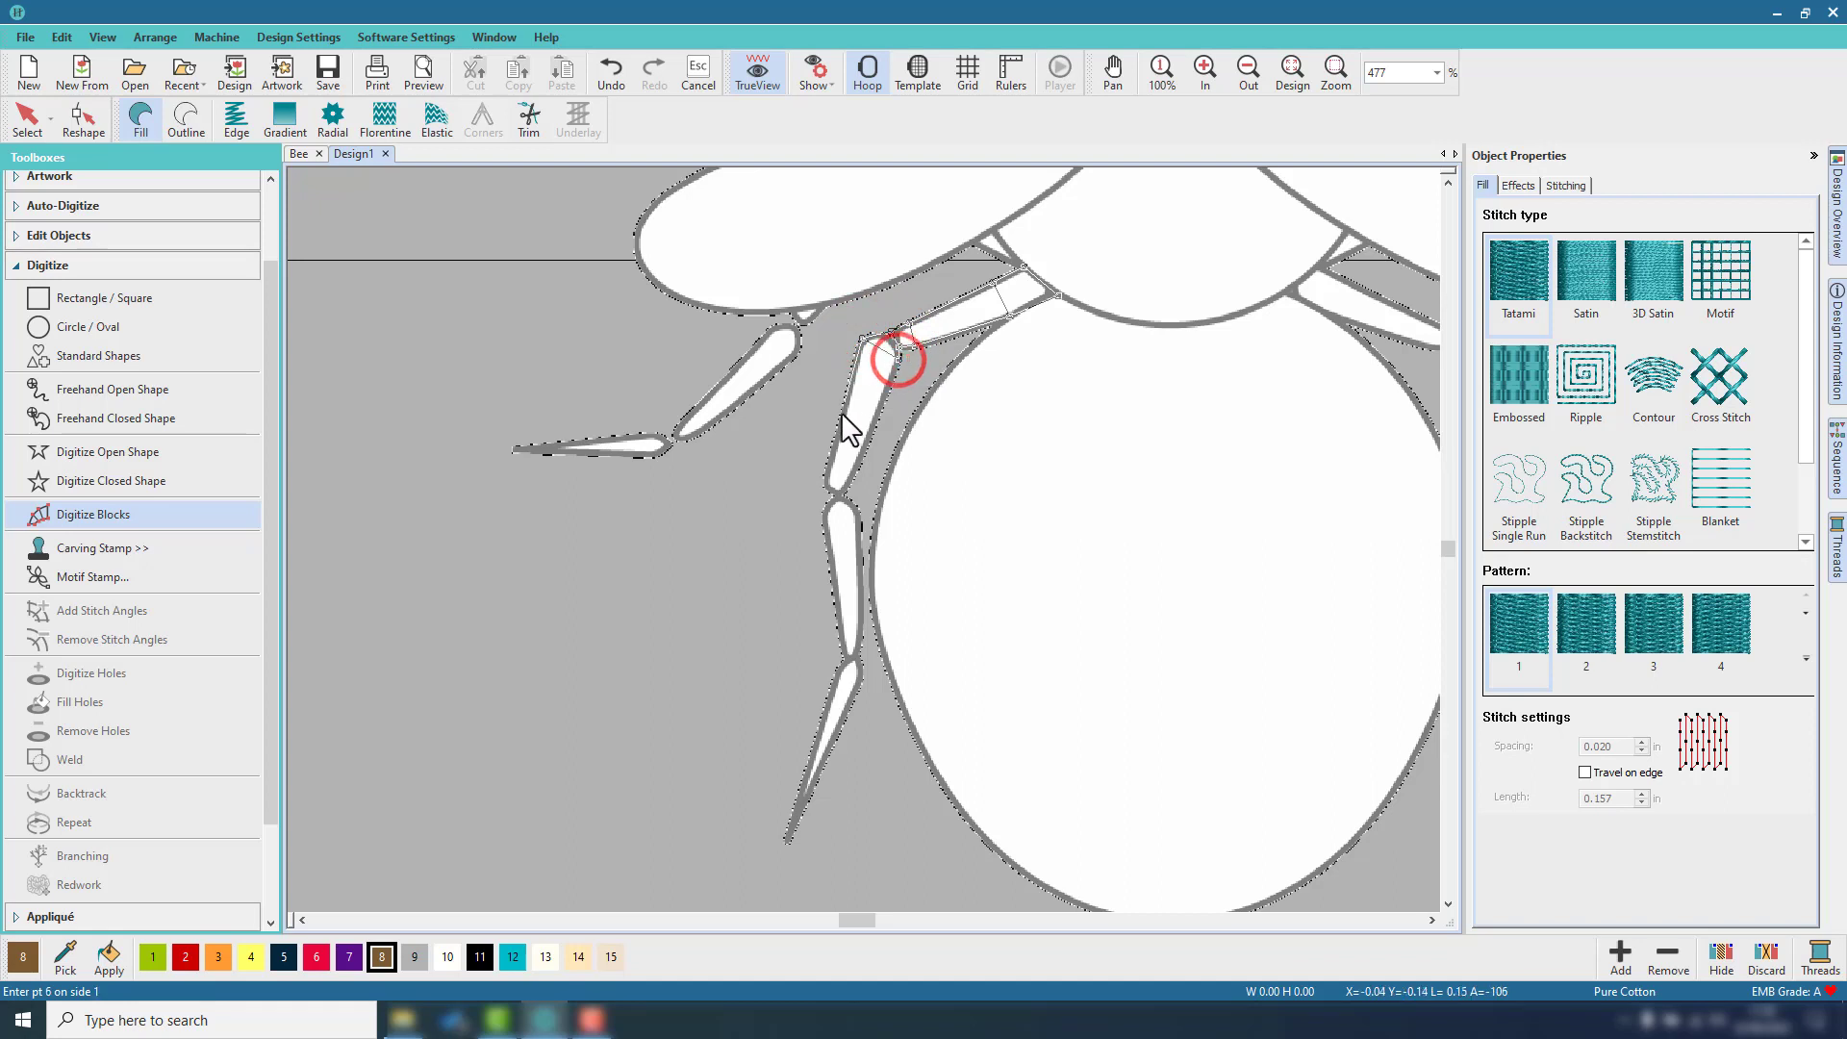
{"action": "left_click", "coordinate": [825, 474]}
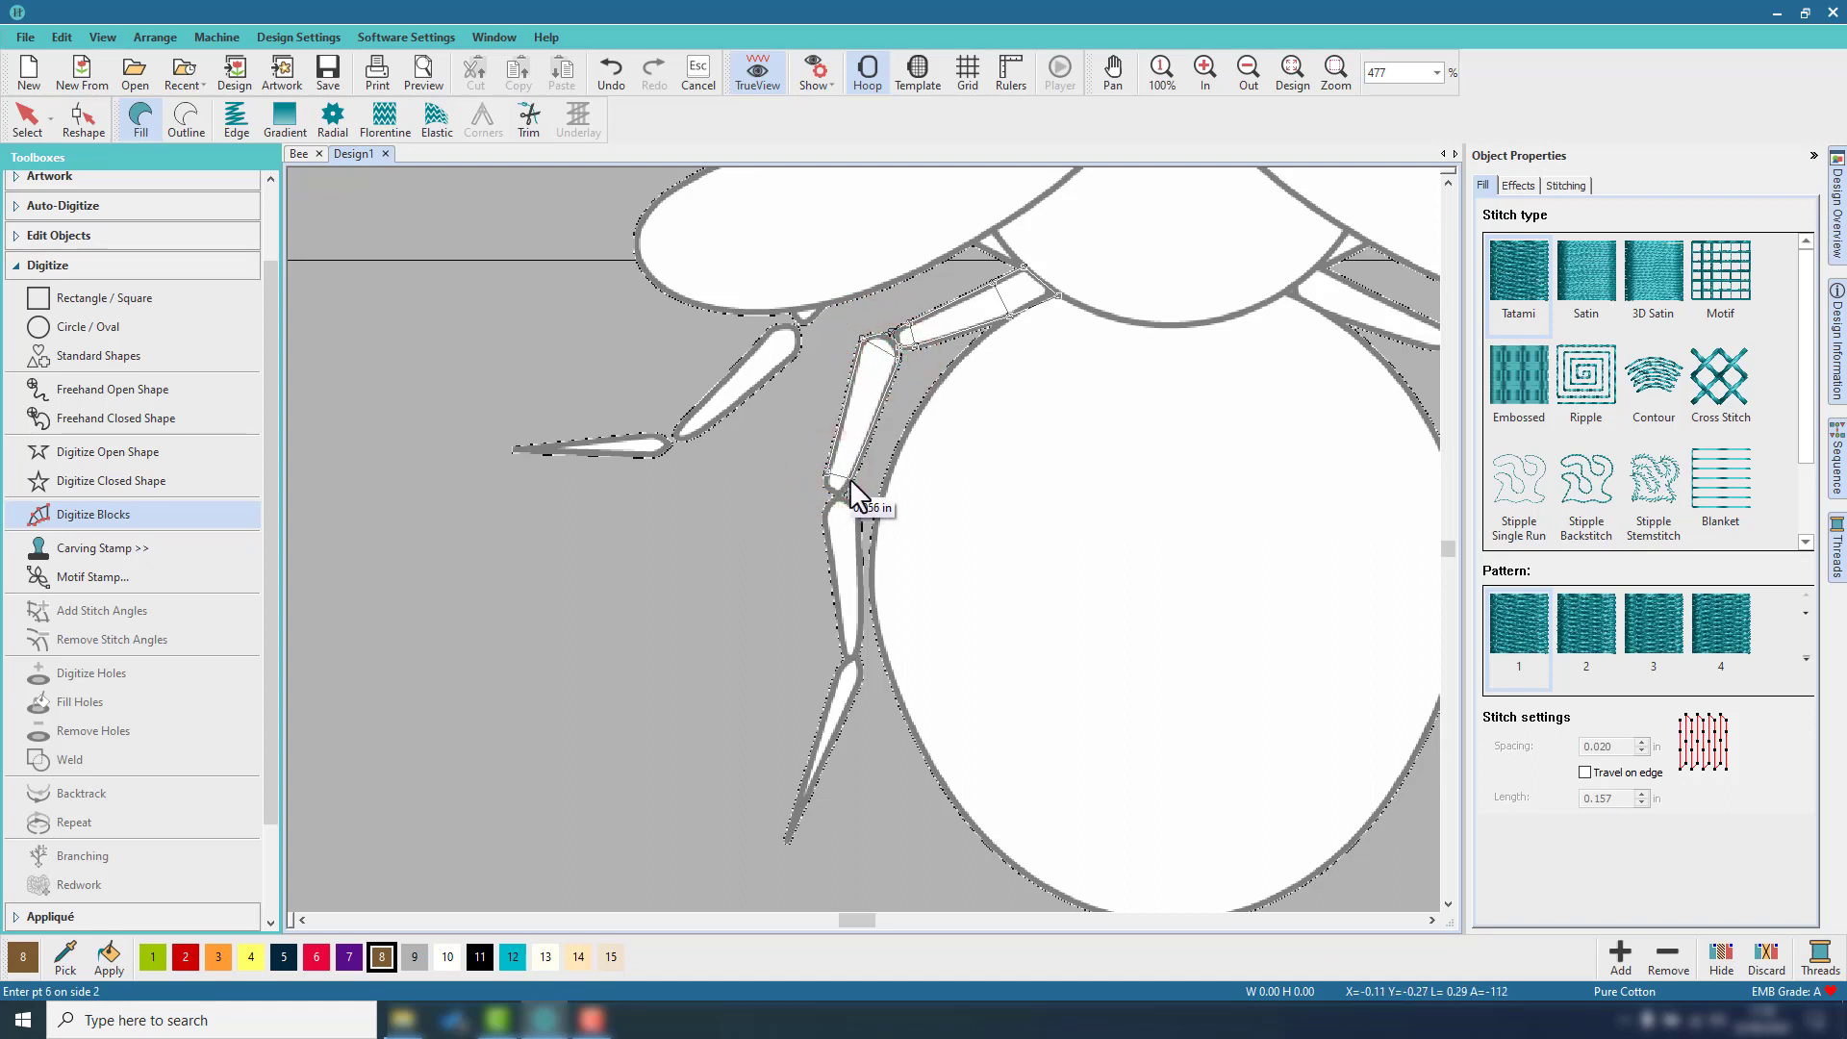
{"action": "left_click", "coordinate": [850, 479]}
{"action": "left_click", "coordinate": [831, 492]}
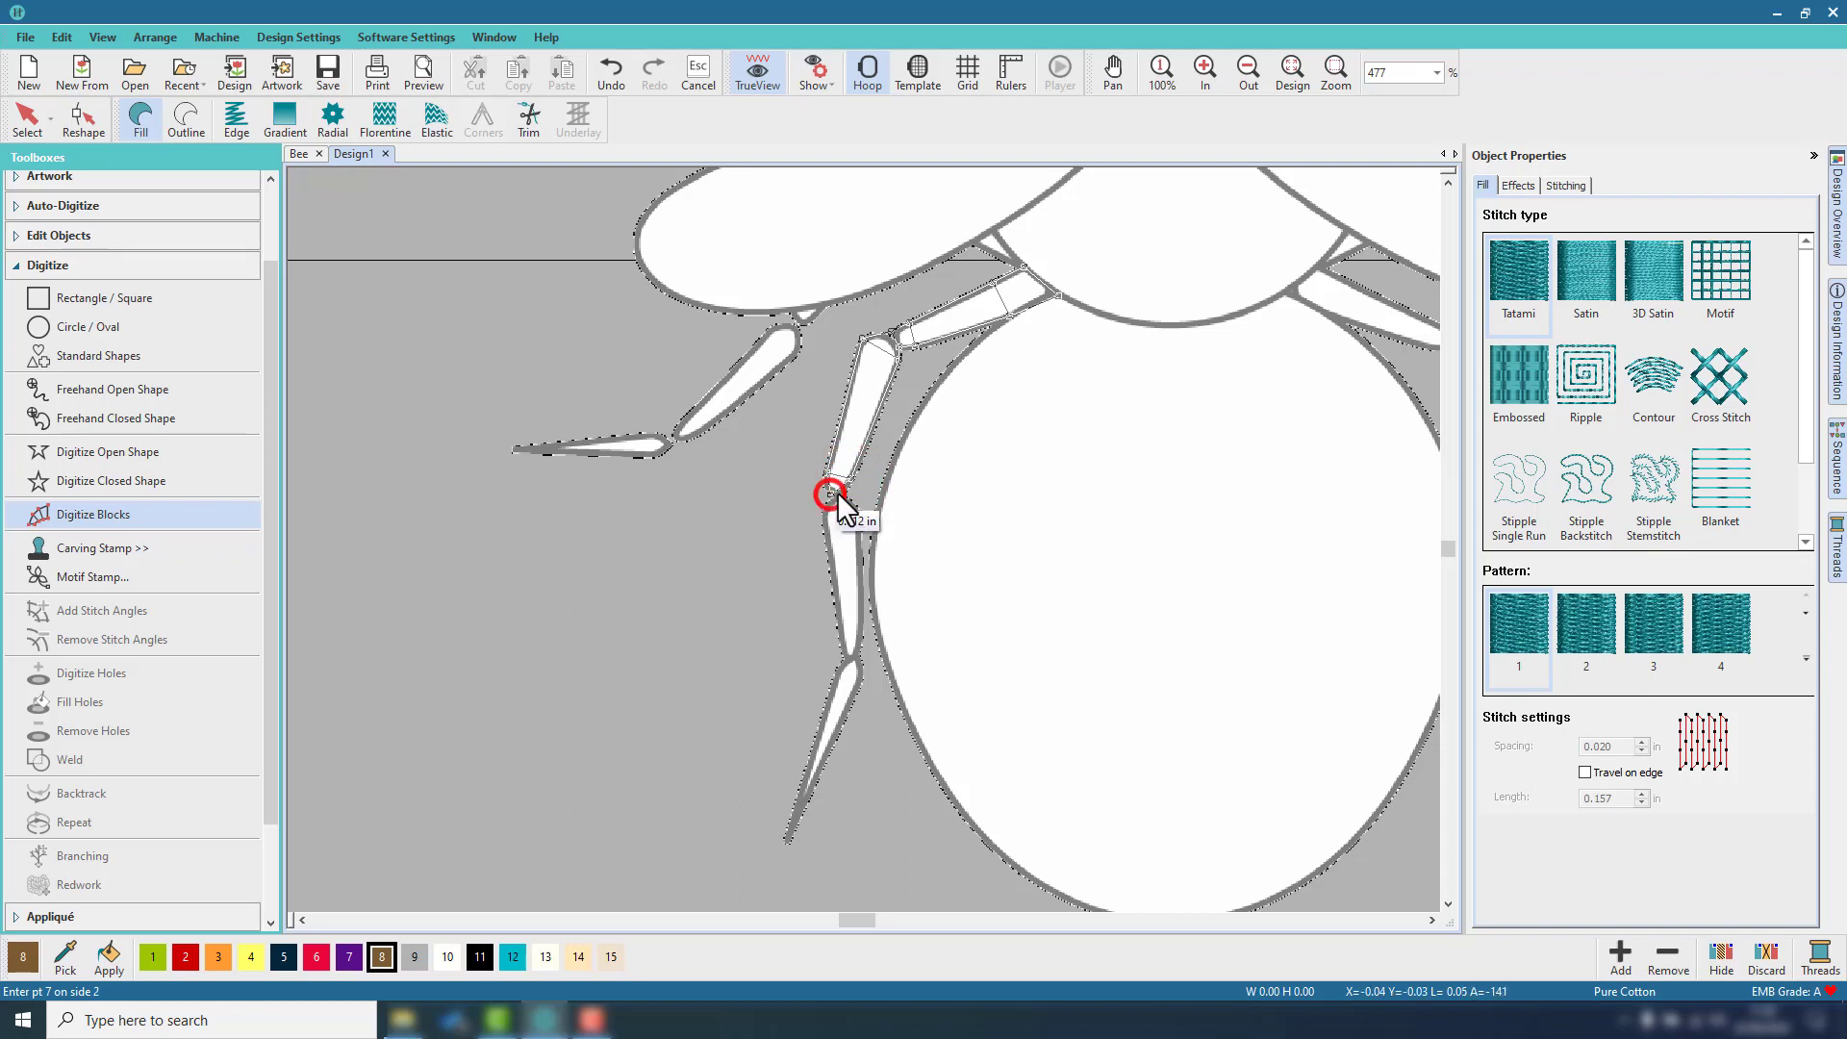
{"action": "left_click", "coordinate": [846, 492]}
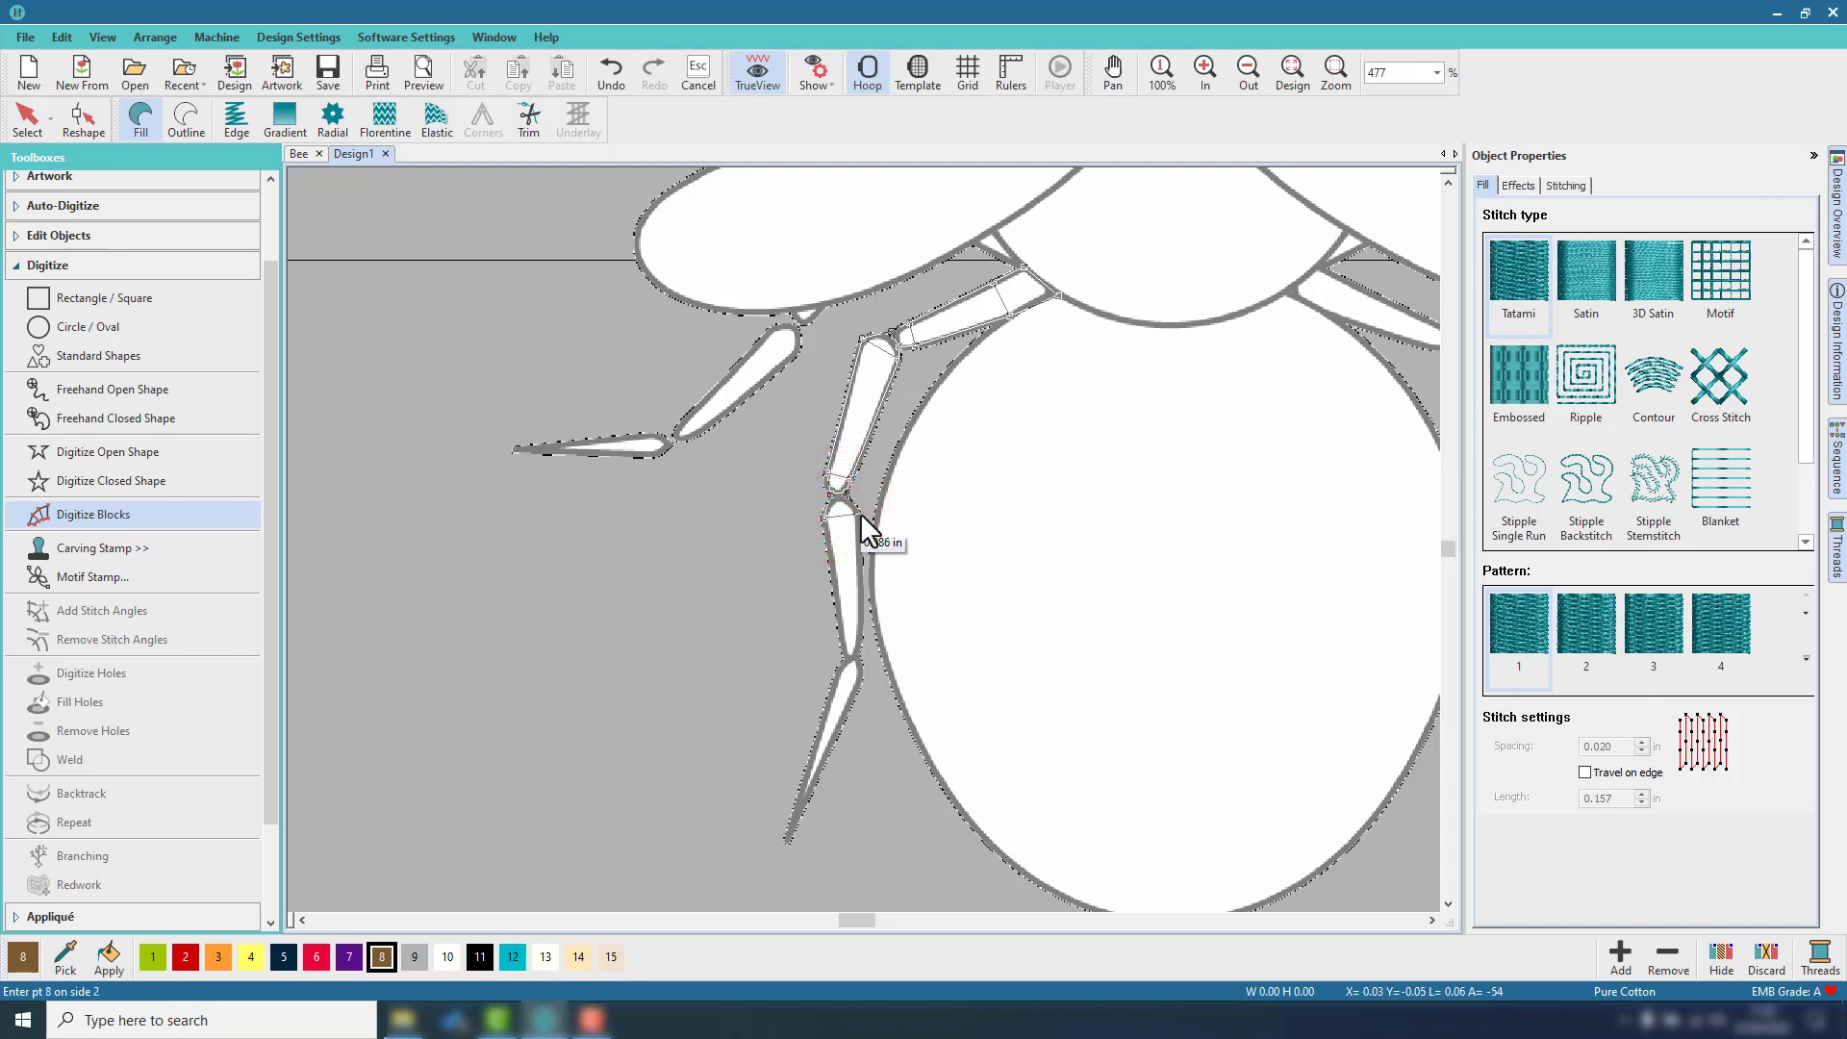
Place the remaining point pairs along the leg's last two segments to its tip and complete the block.
{"action": "left_click", "coordinate": [860, 511]}
{"action": "left_click", "coordinate": [840, 641]}
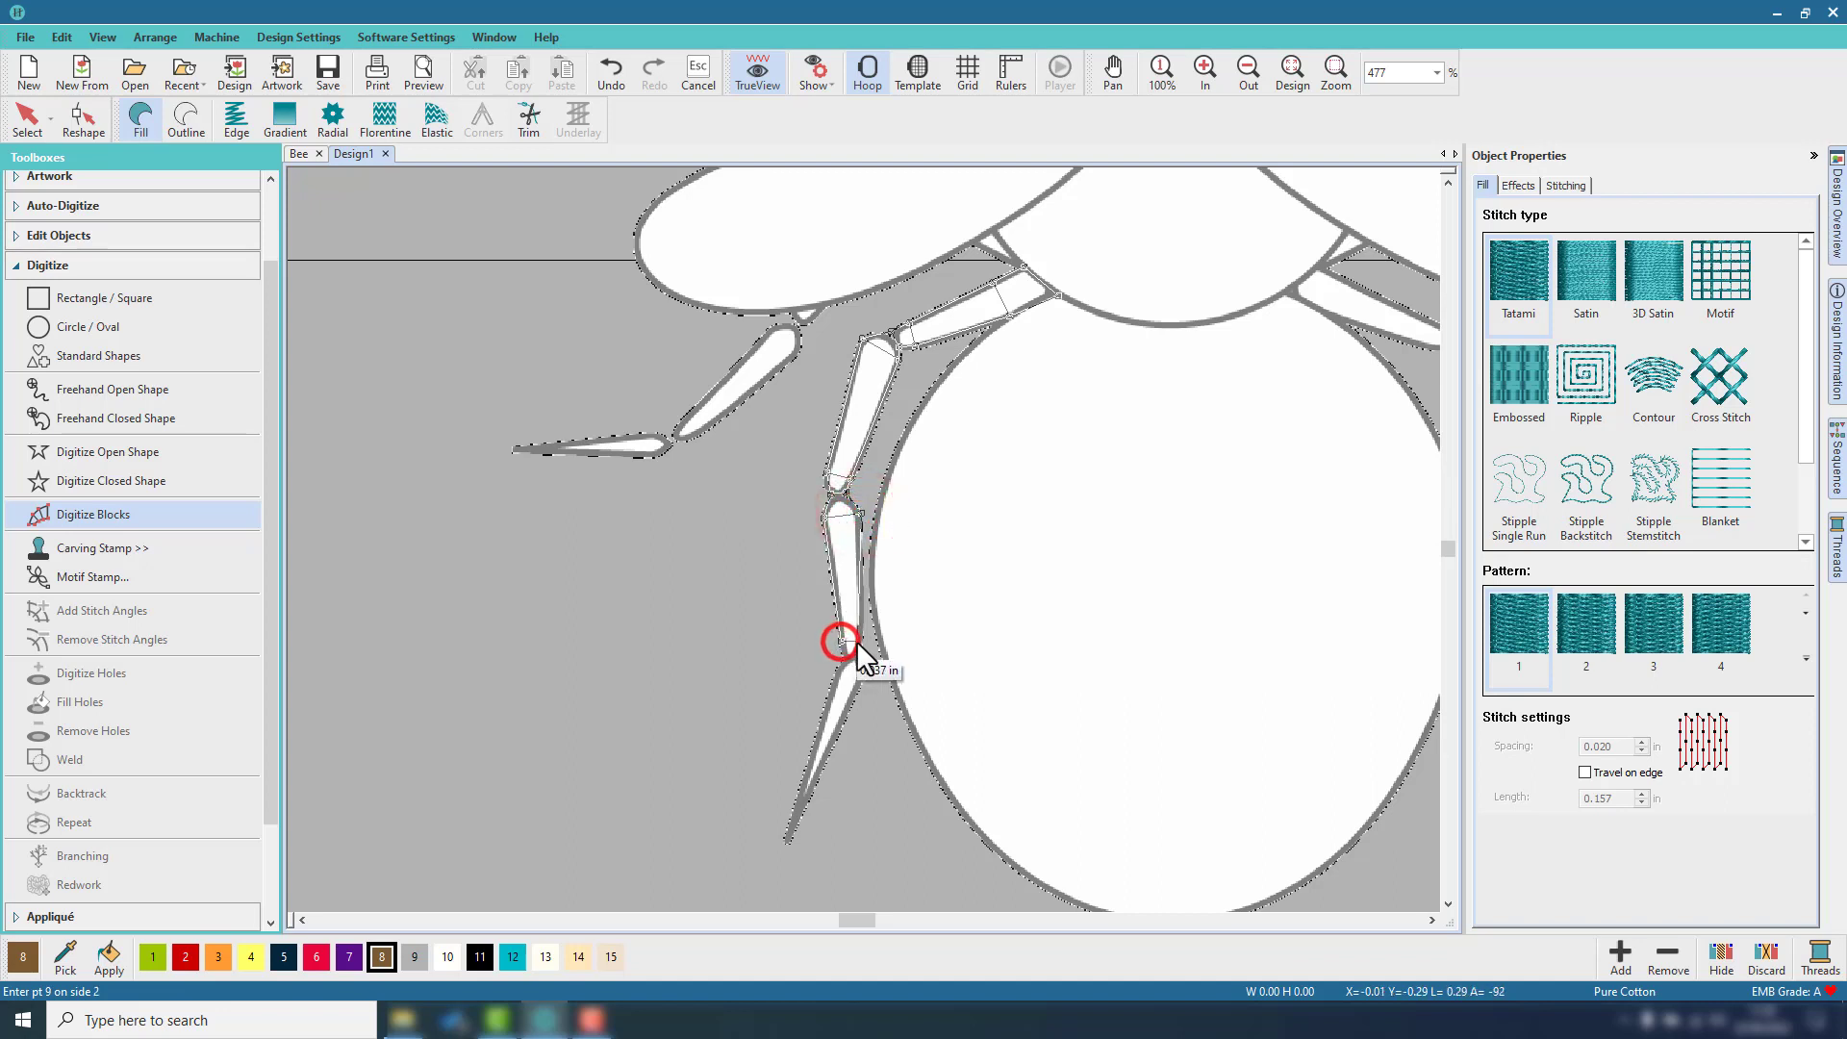
{"action": "left_click", "coordinate": [858, 639]}
{"action": "left_click", "coordinate": [856, 668]}
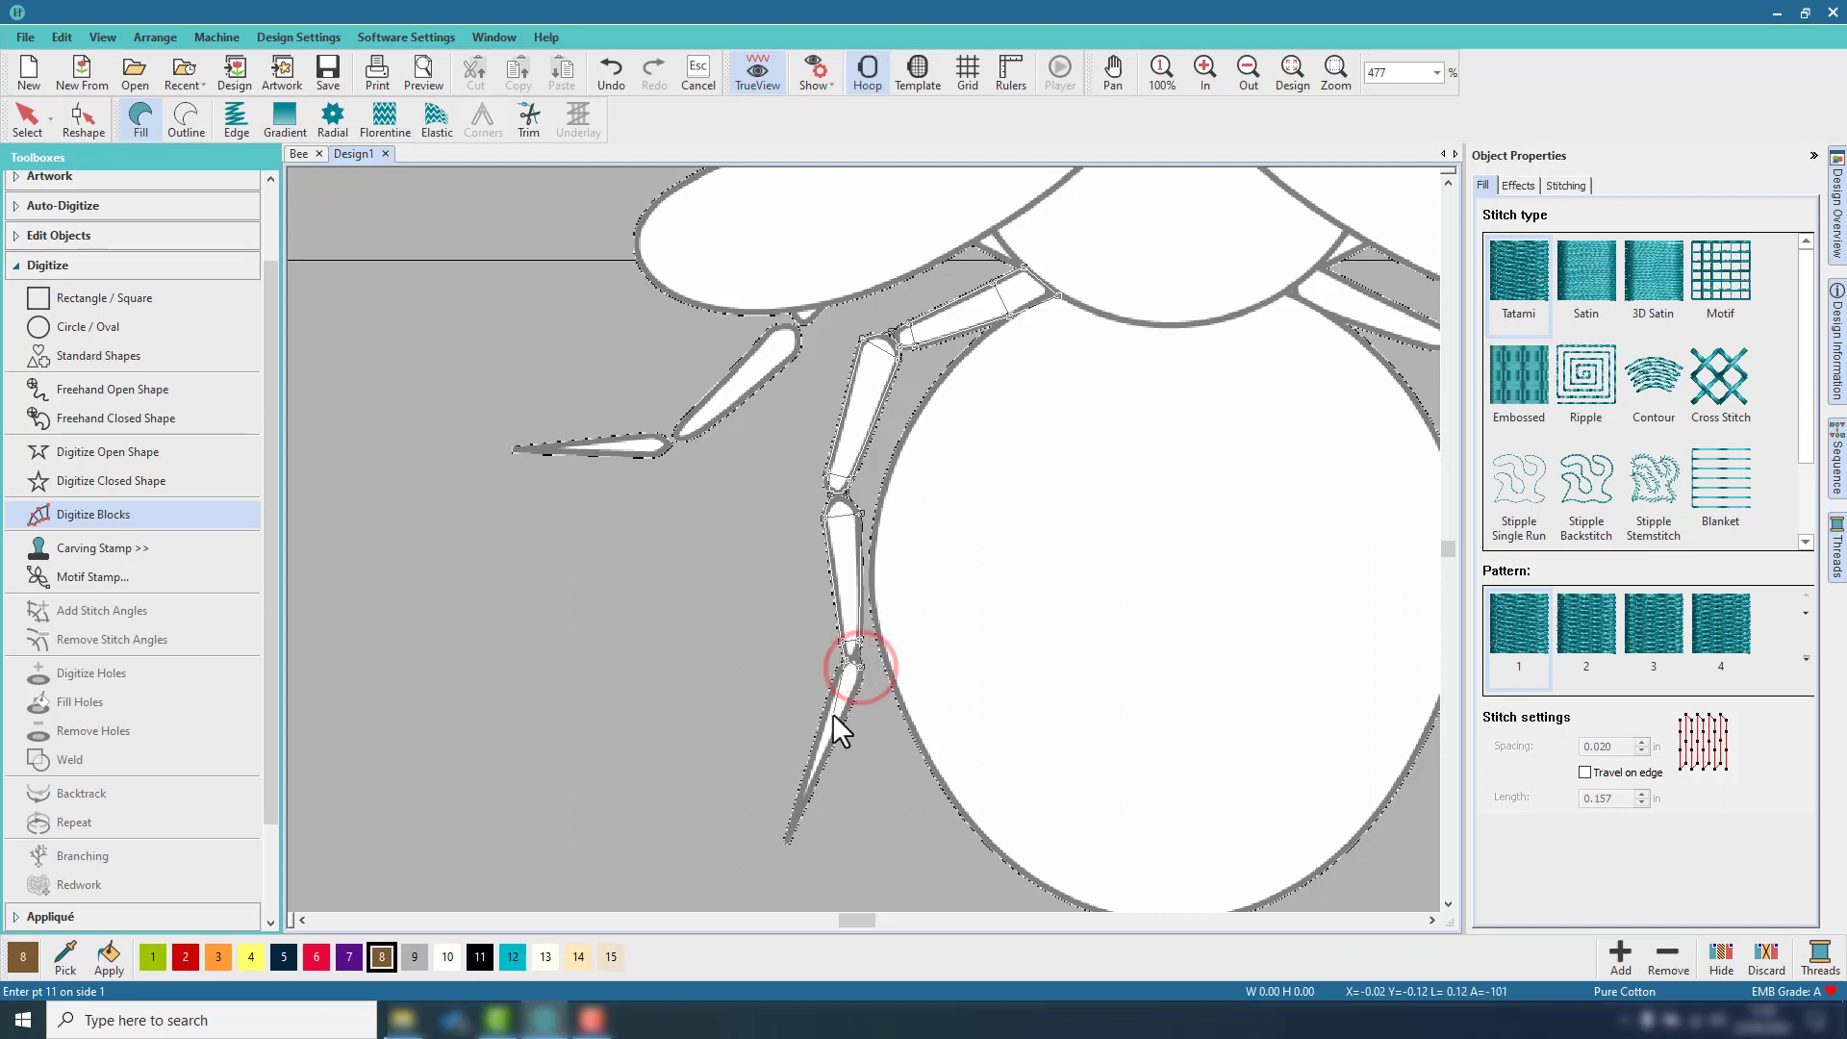
{"action": "left_click", "coordinate": [809, 756]}
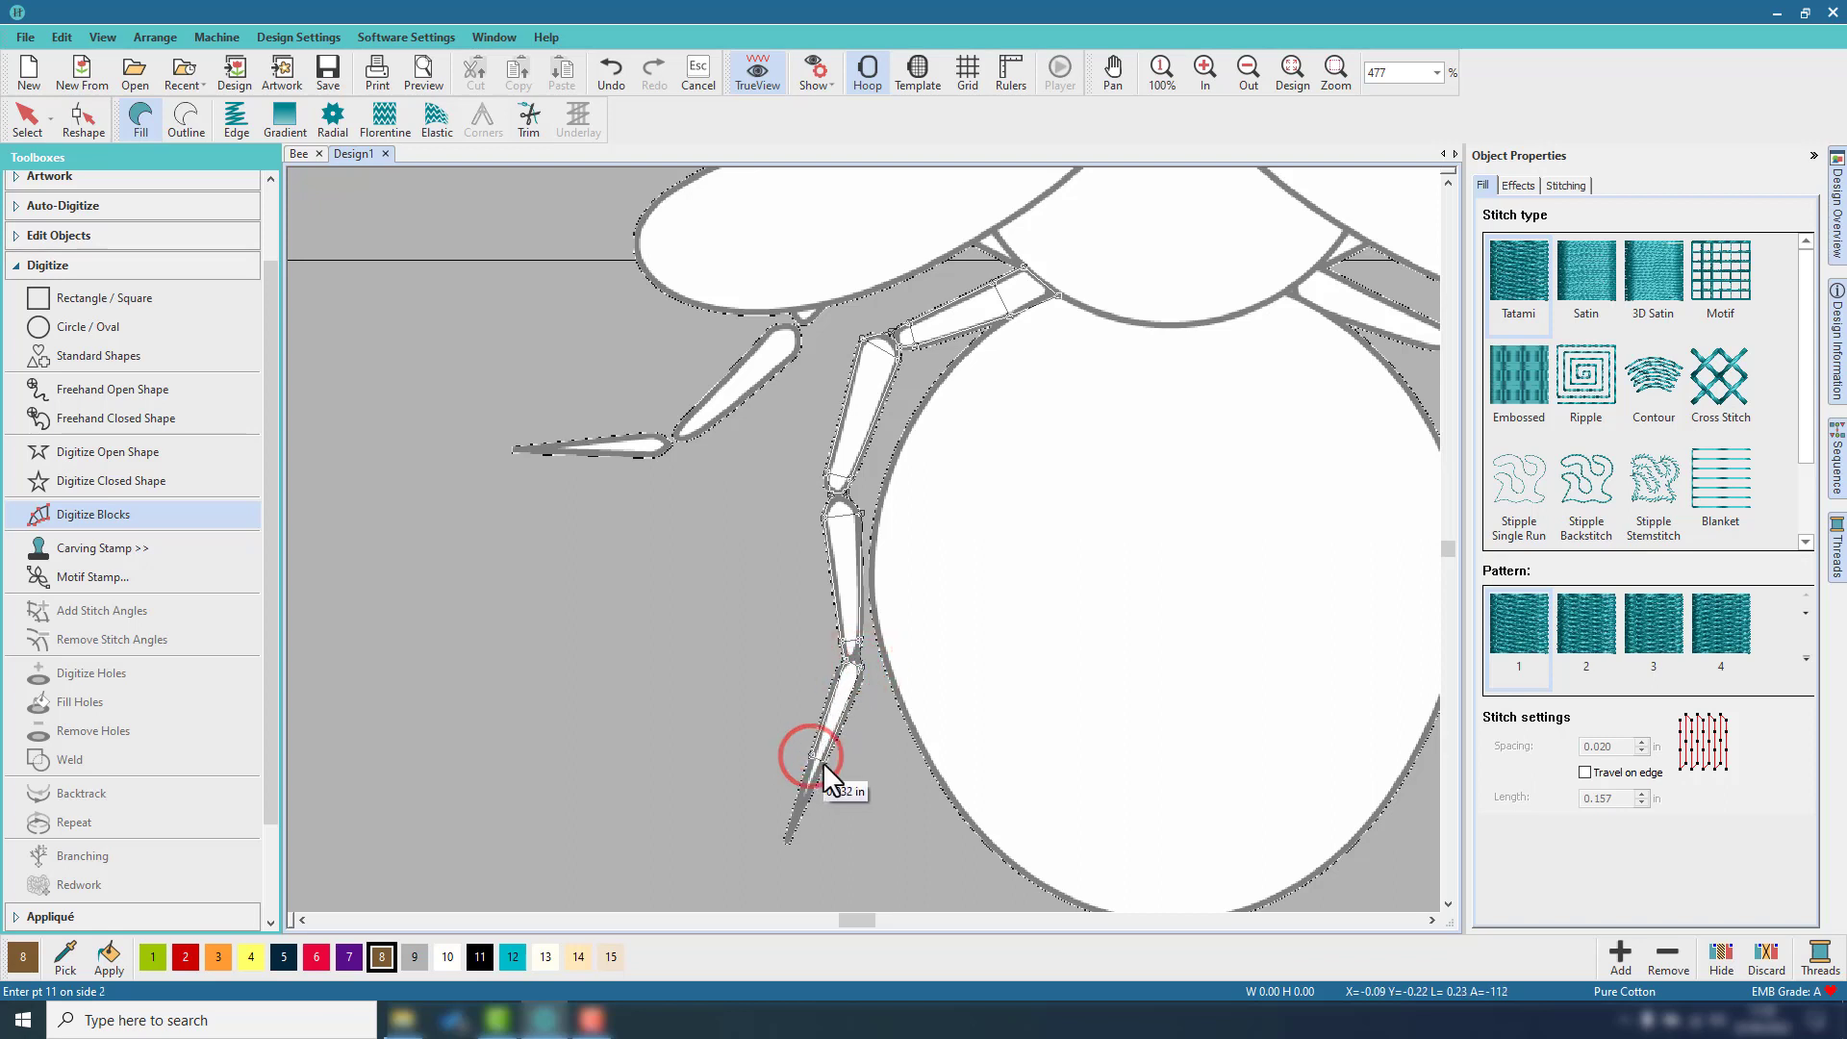
{"action": "left_click", "coordinate": [822, 761]}
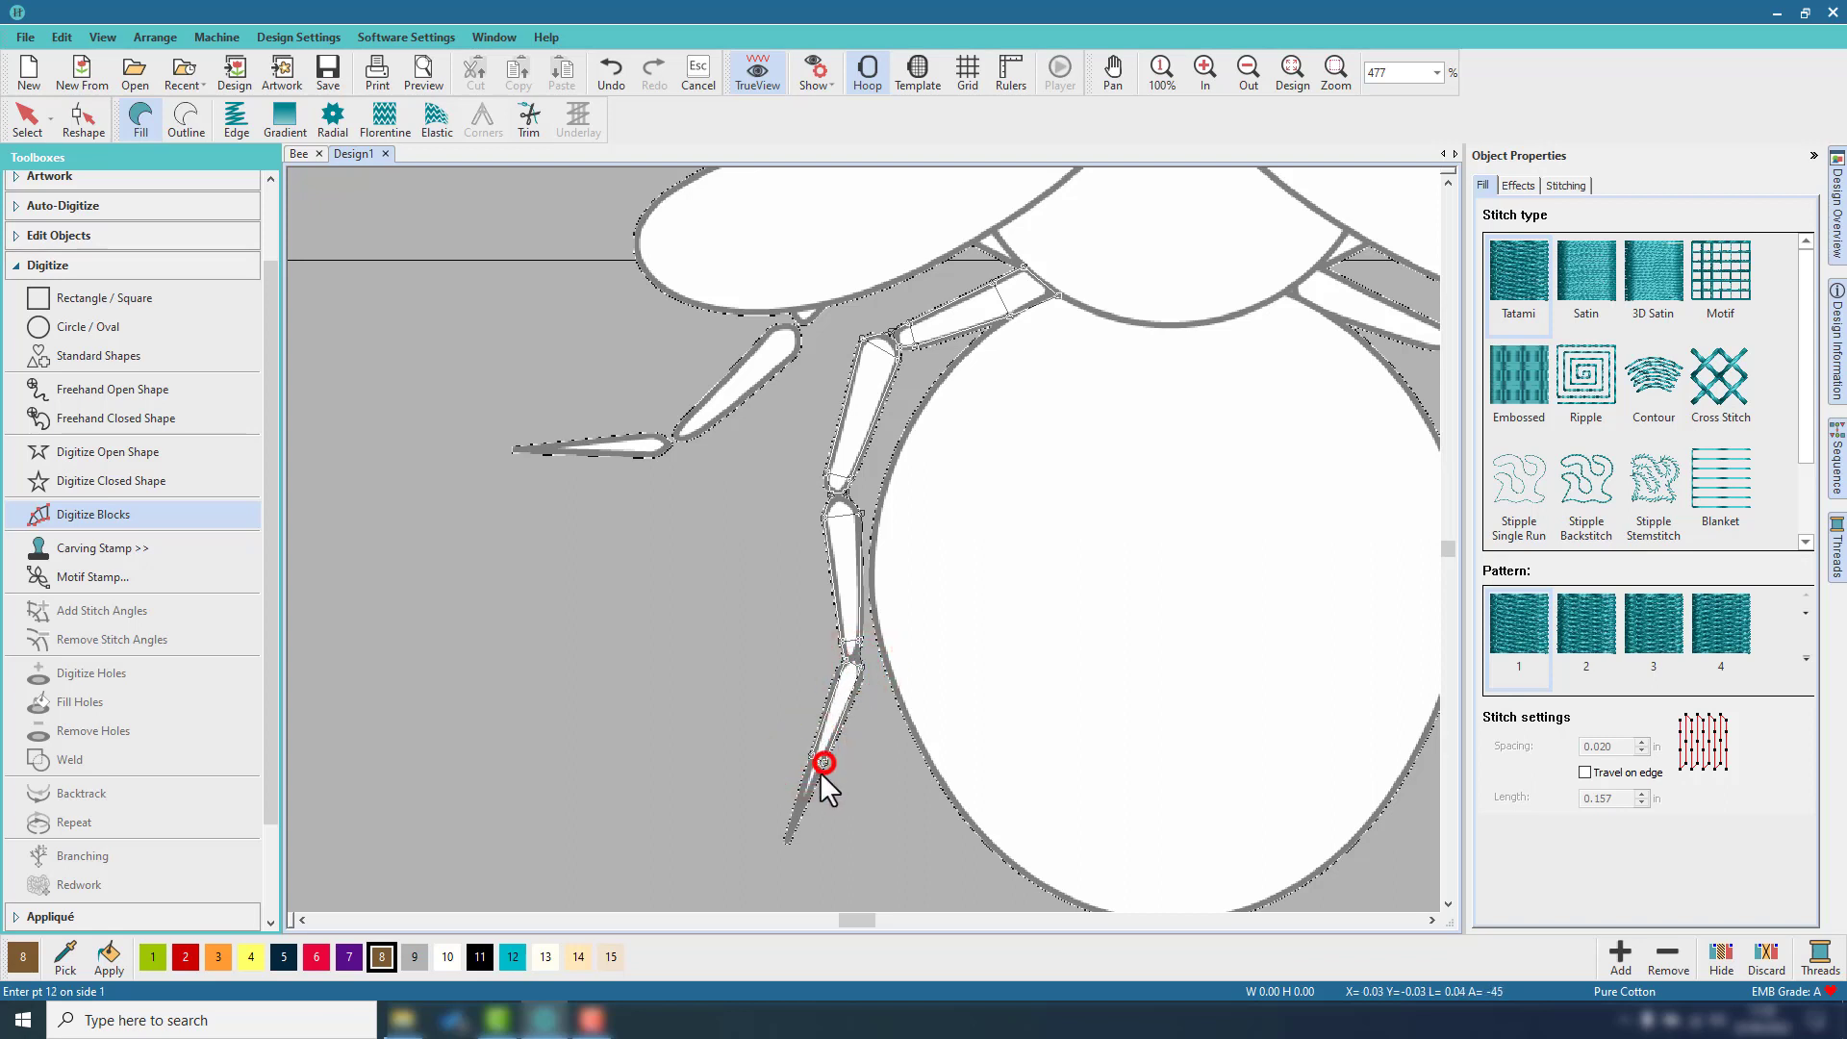
{"action": "left_click", "coordinate": [793, 837]}
{"action": "key", "text": "Return"}
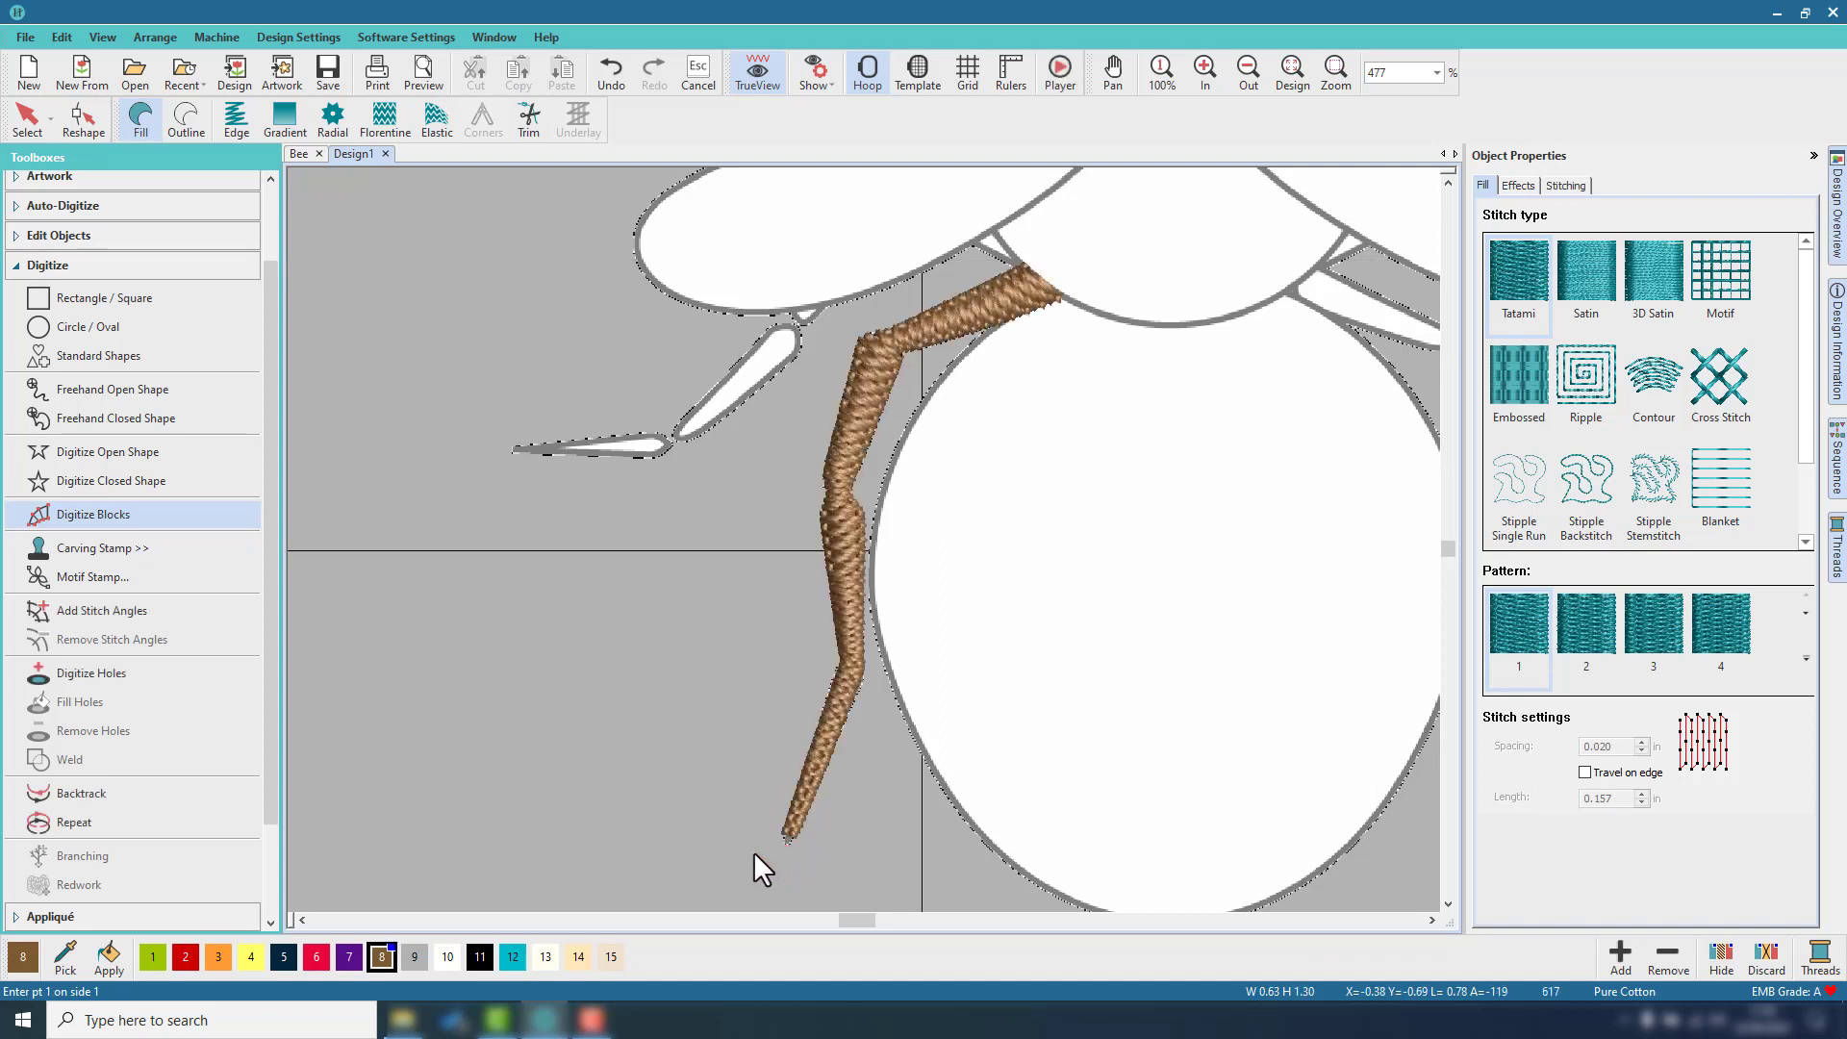
Duplicate the stitched rear left leg through the object sequence and rotate the copy 45° to the right in 15° increments.
{"action": "left_click", "coordinate": [27, 117]}
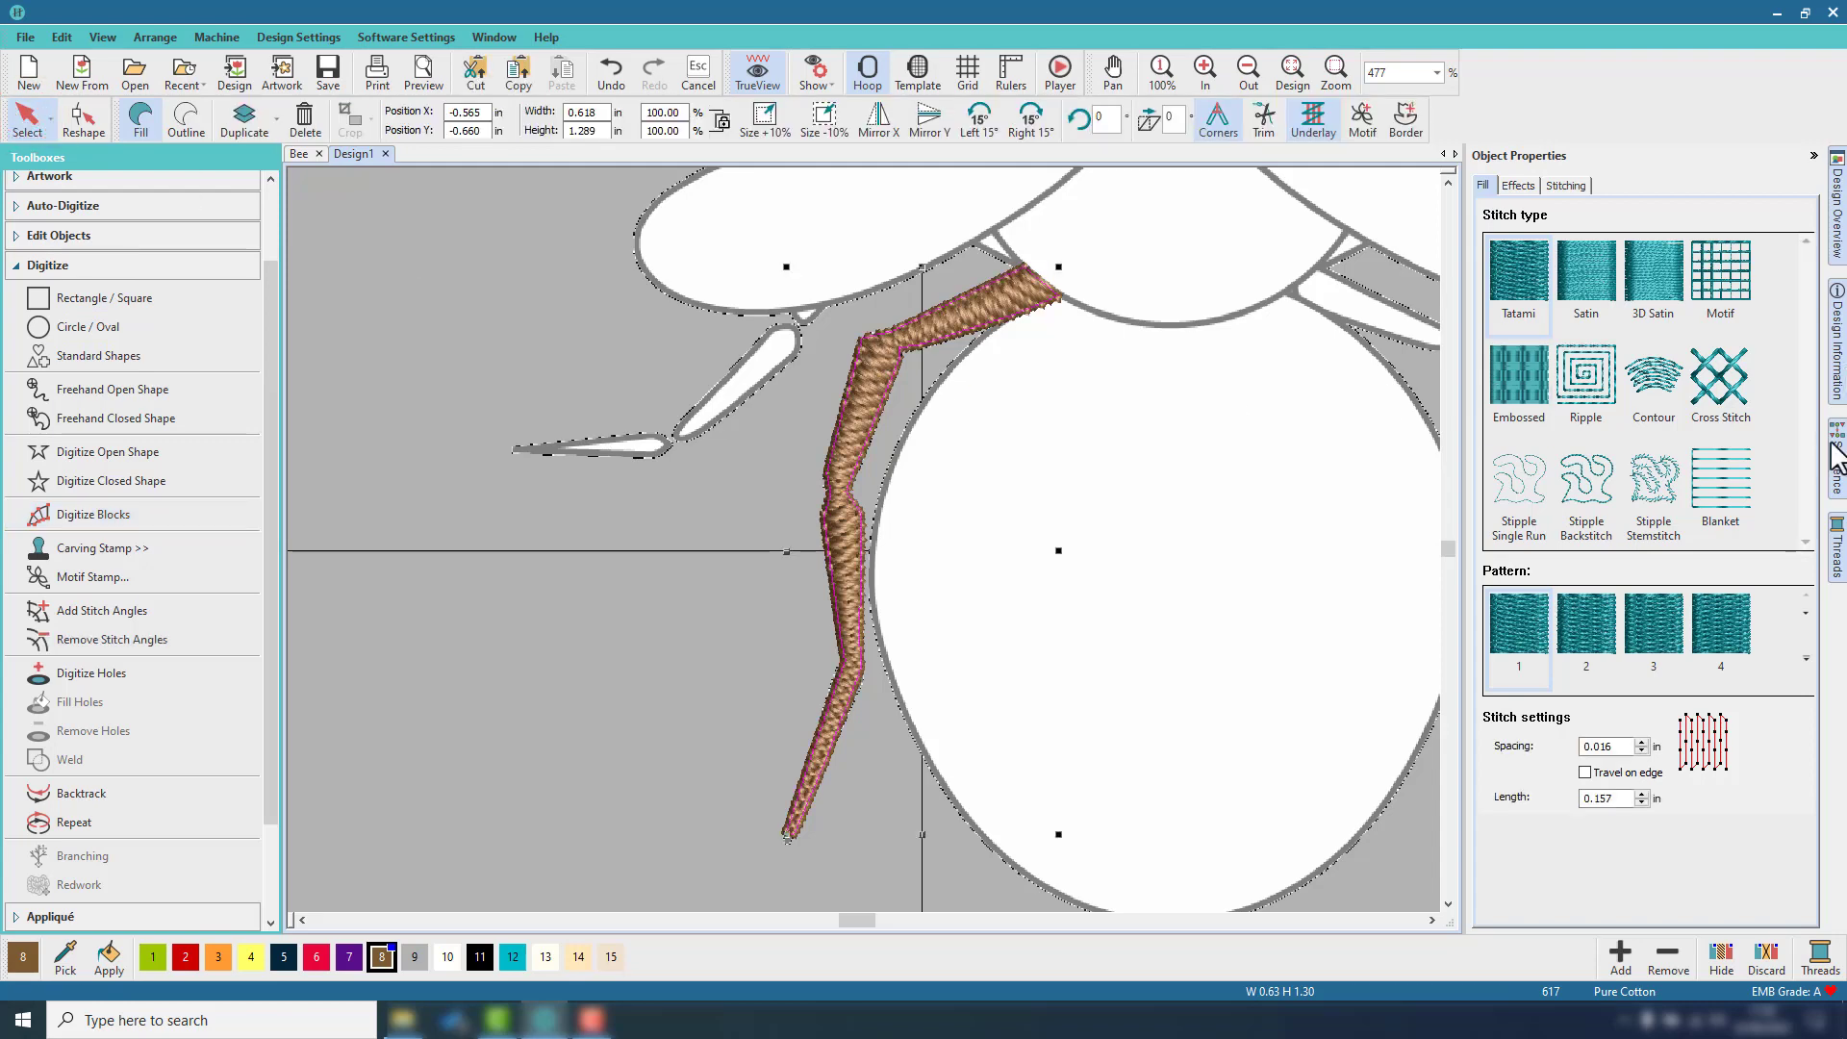
{"action": "left_click", "coordinate": [1835, 478]}
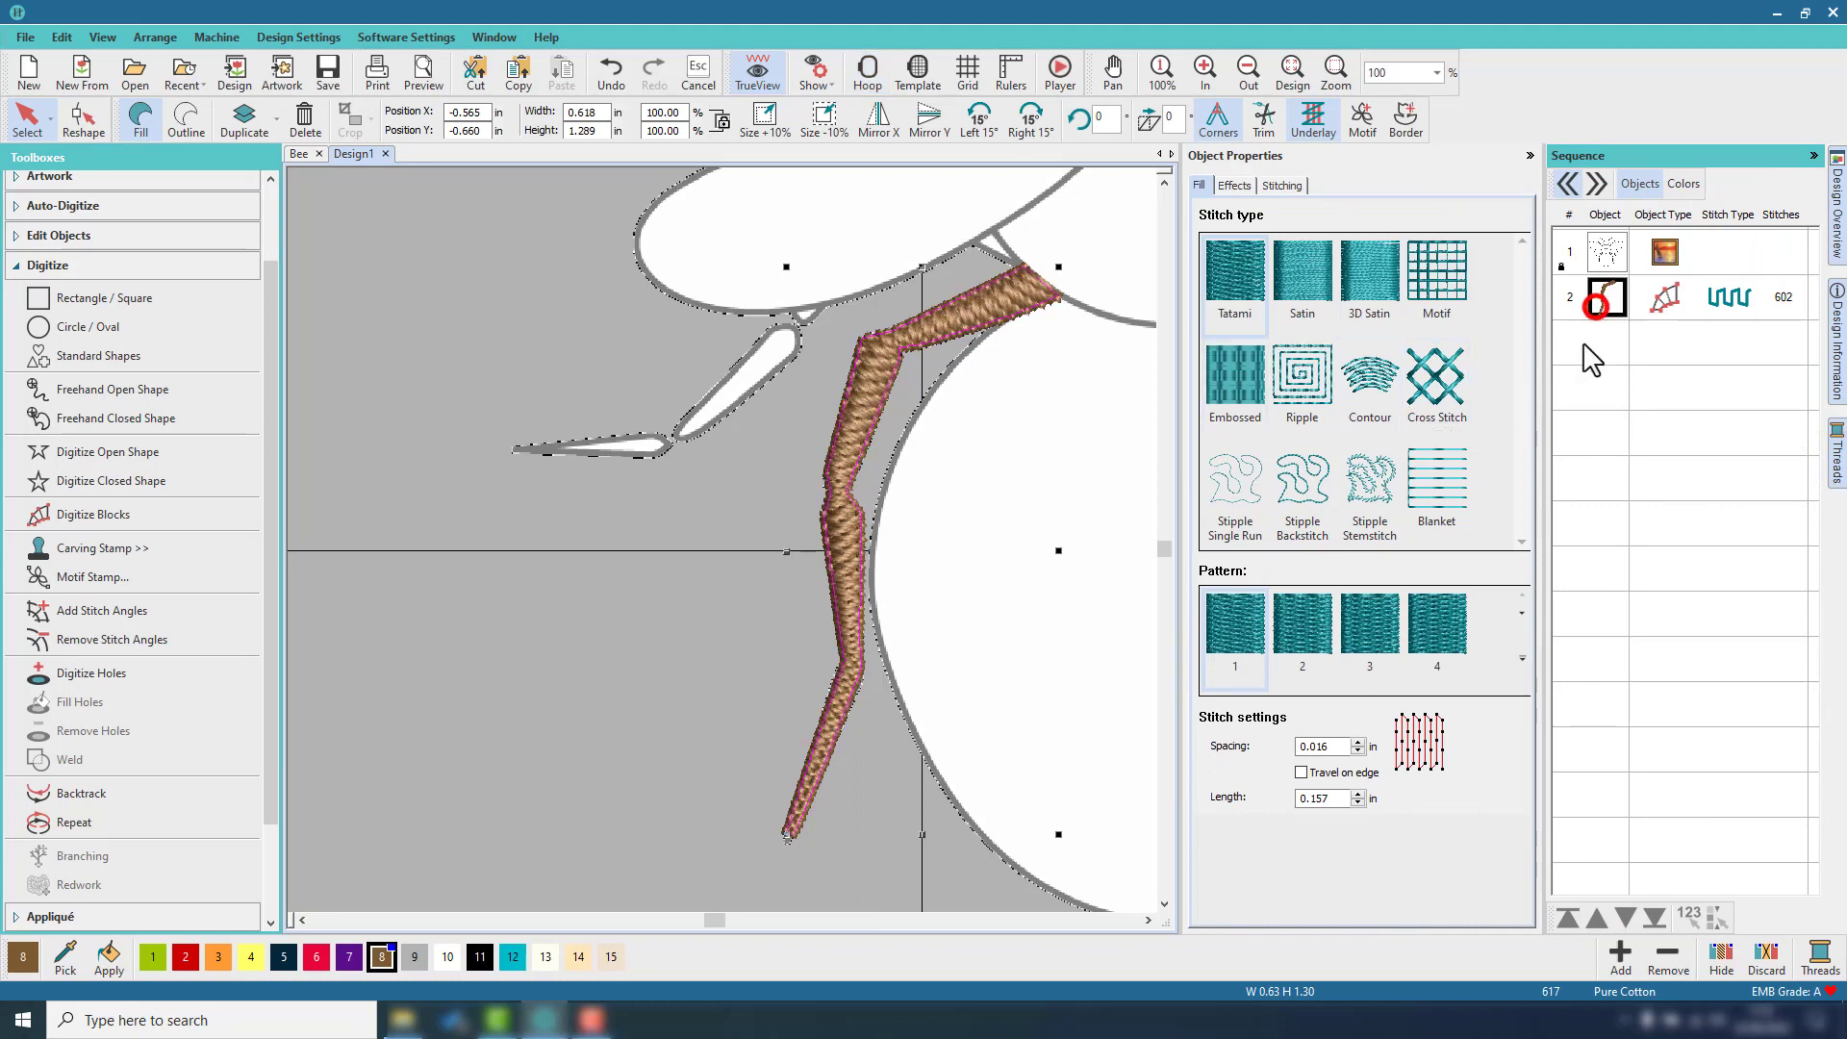
{"action": "key", "text": "ctrl+d"}
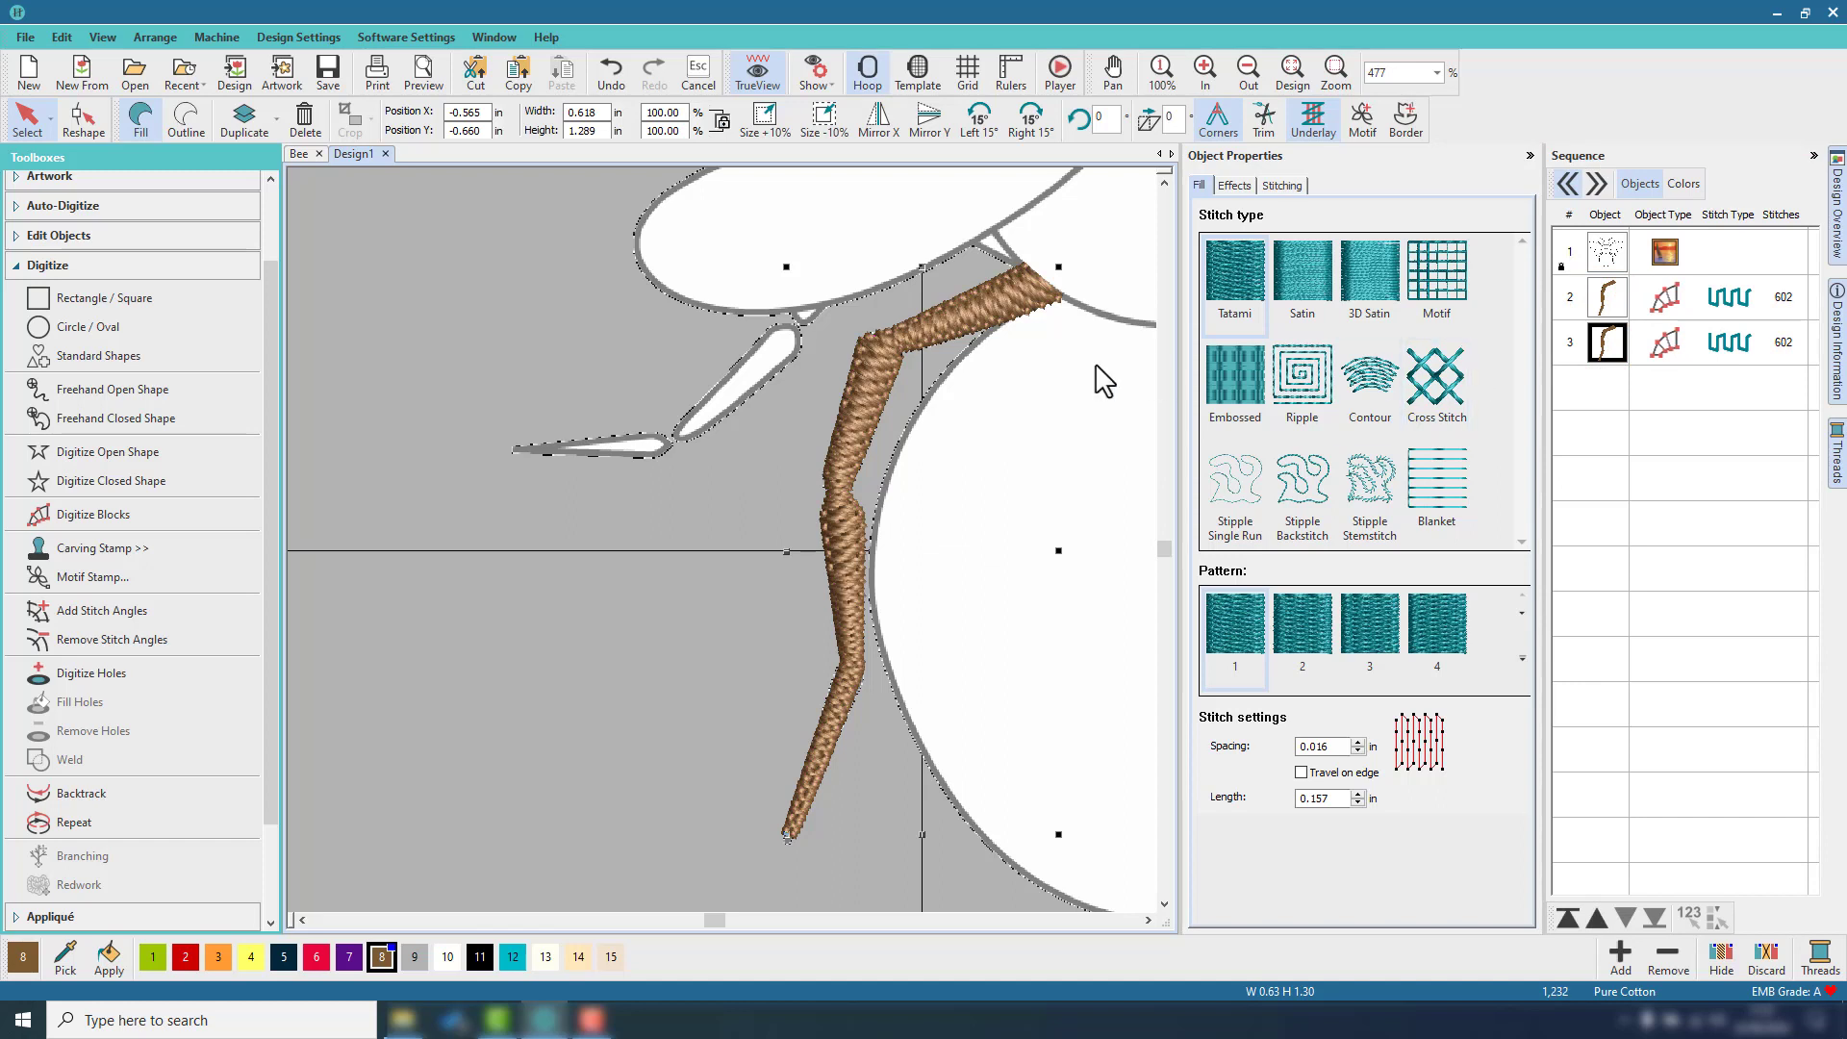
{"action": "left_click", "coordinate": [1025, 125]}
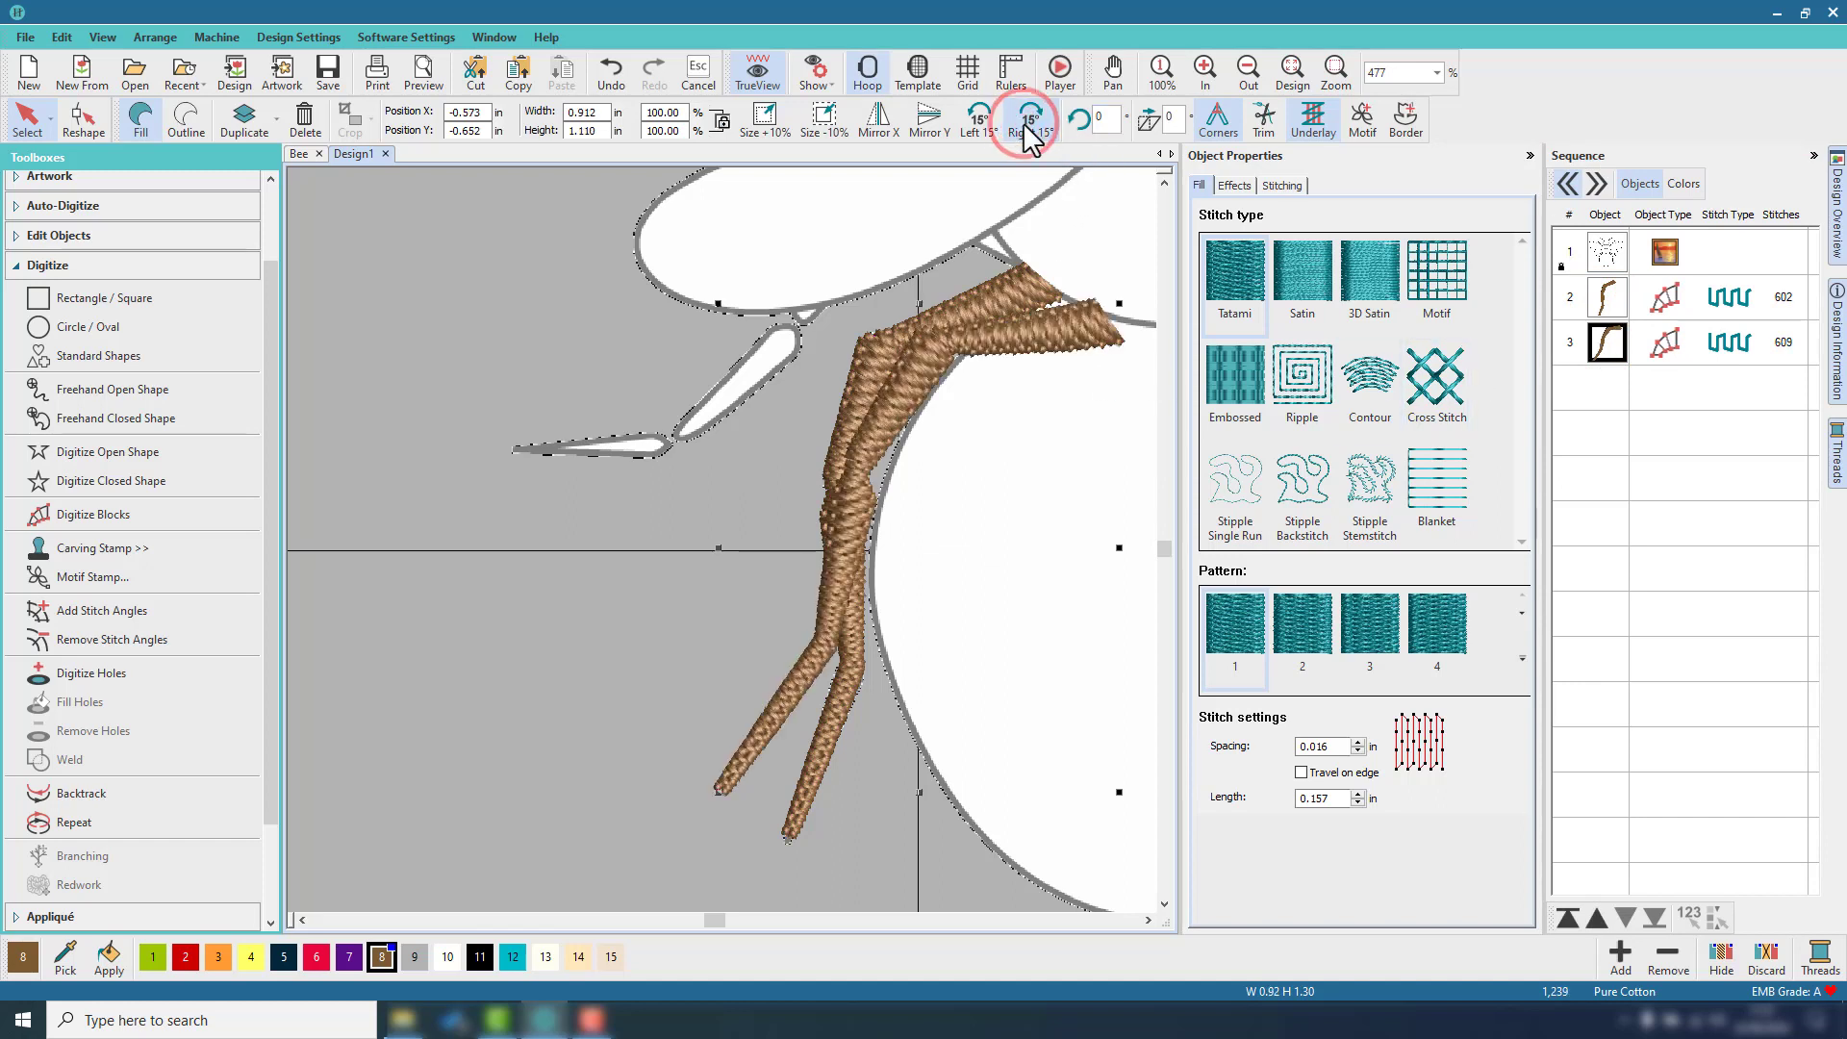
{"action": "left_click", "coordinate": [1027, 130]}
{"action": "left_click", "coordinate": [1027, 130]}
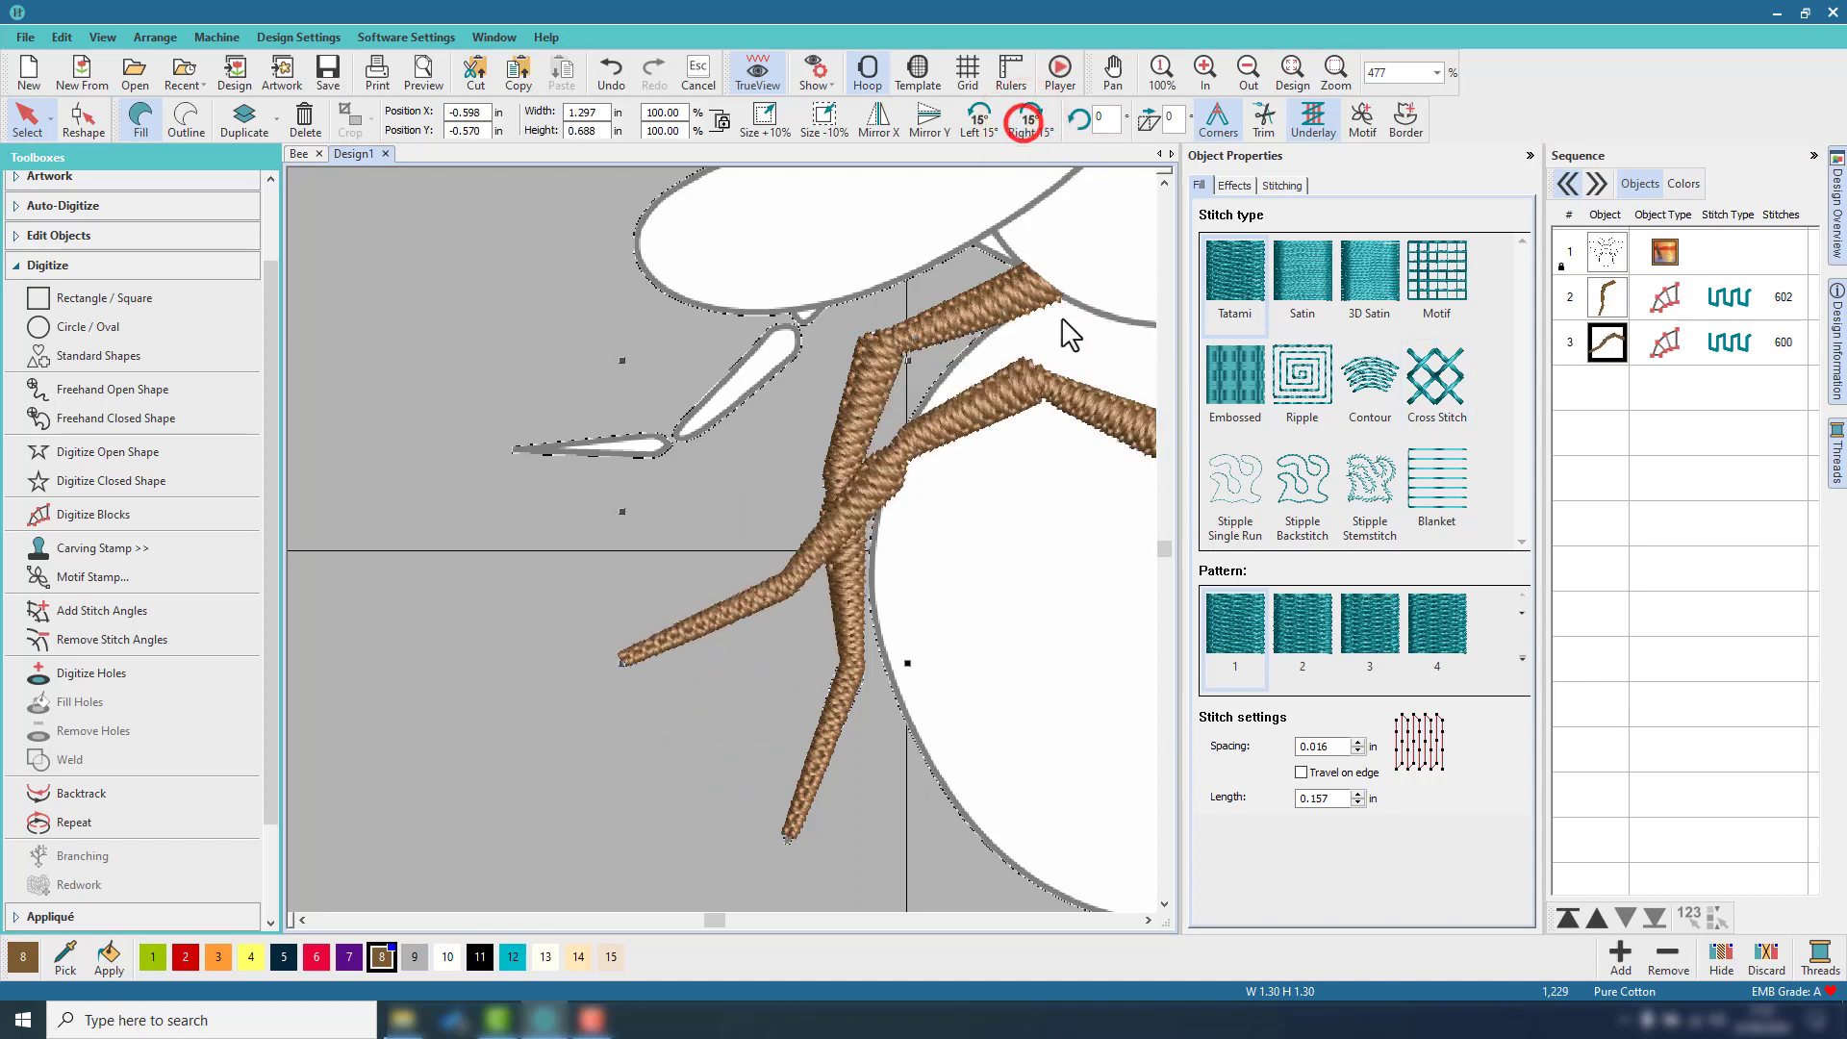
Move the leg copy up to the middle left leg and rotate it 15° back to the left, adjusting its attachment to the body.
{"action": "left_click", "coordinate": [1058, 395]}
{"action": "left_click_drag", "start_coordinate": [1018, 298], "coordinate": [862, 402]}
{"action": "key", "text": "ctrl+z"}
{"action": "left_click", "coordinate": [862, 450]}
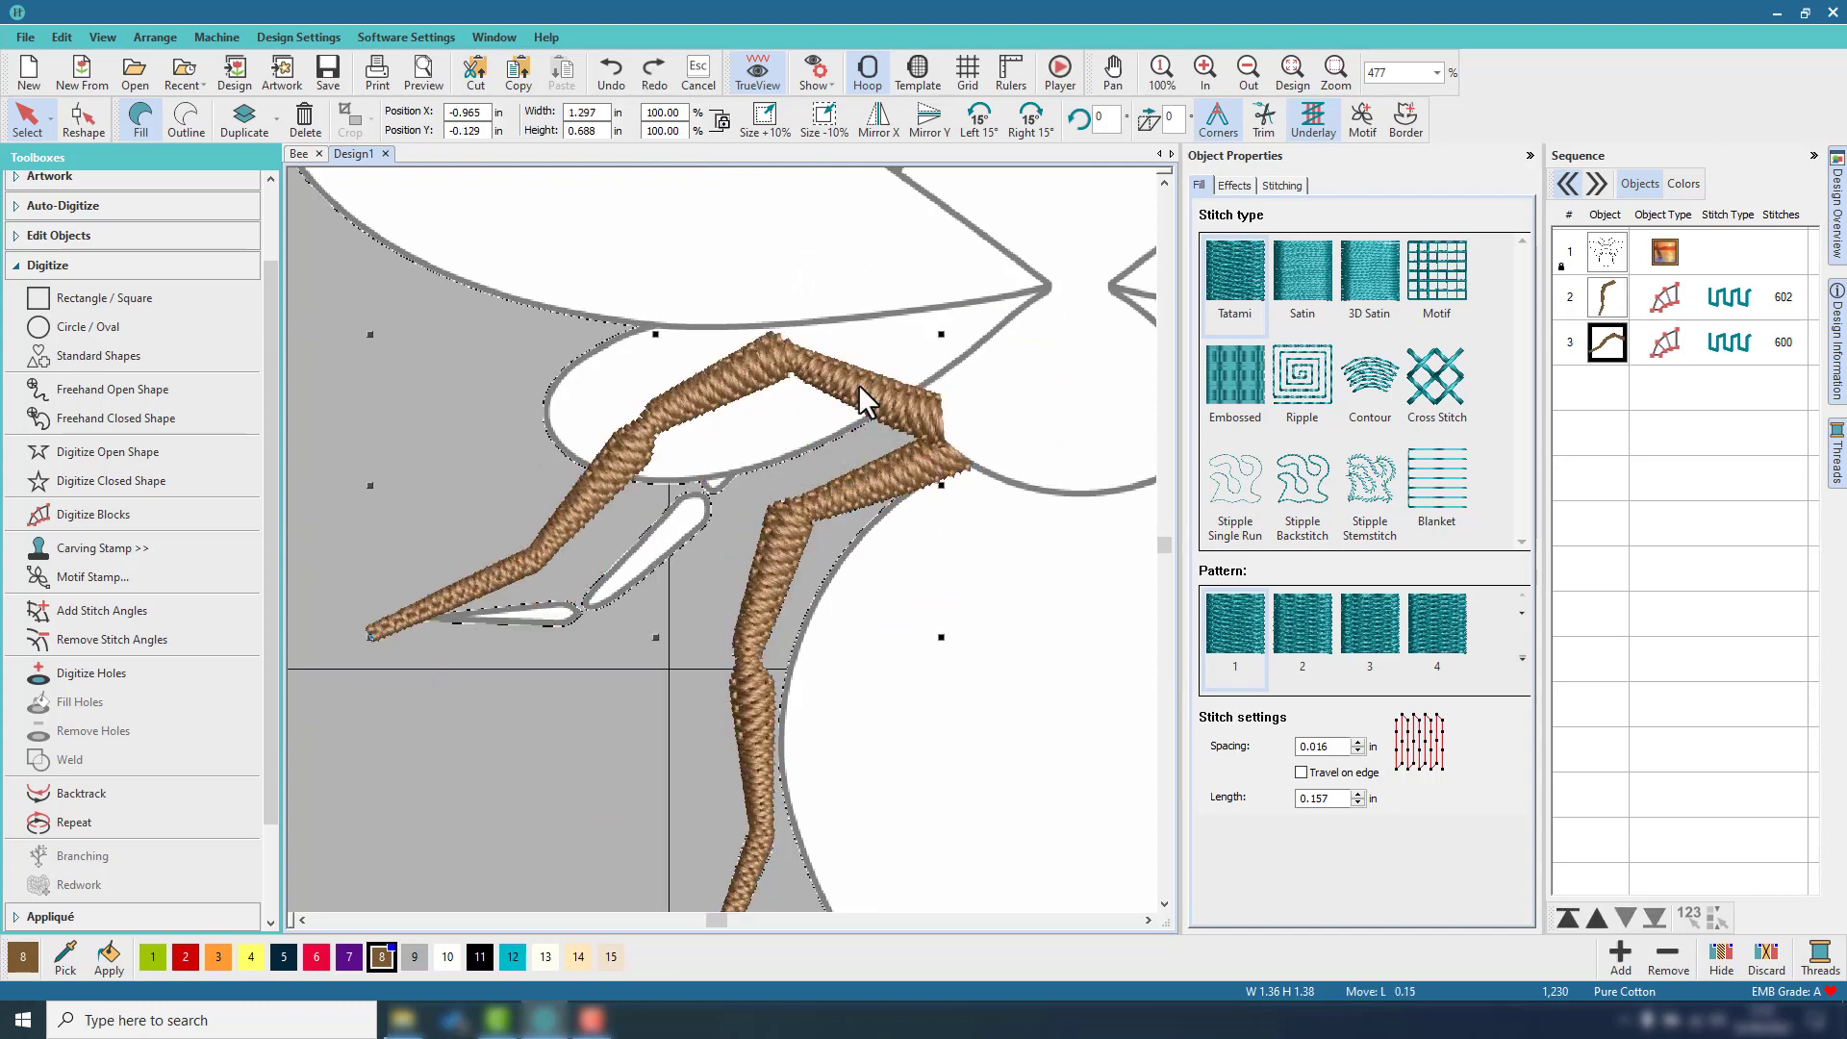
{"action": "left_click", "coordinate": [989, 123]}
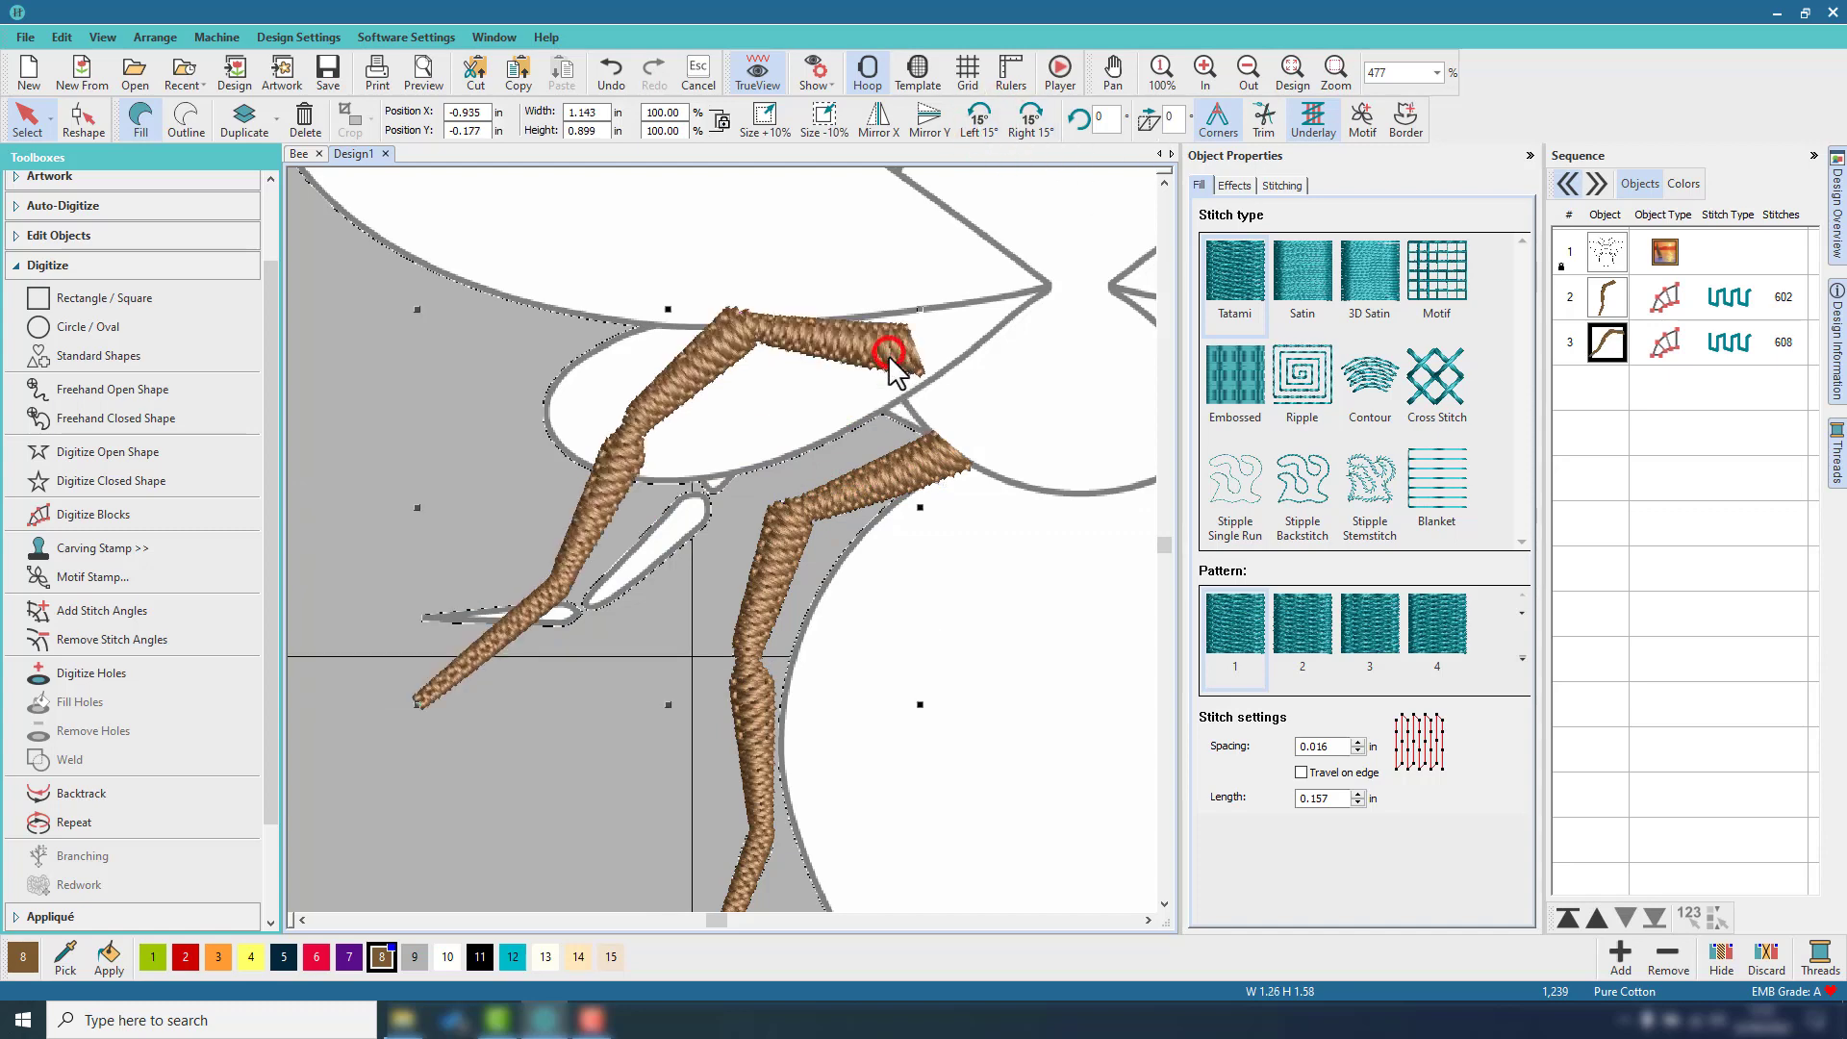
{"action": "mouse_move", "coordinate": [891, 366]}
{"action": "left_mouse_down"}
{"action": "mouse_move", "coordinate": [896, 416]}
{"action": "mouse_move", "coordinate": [889, 401]}
{"action": "left_mouse_up"}
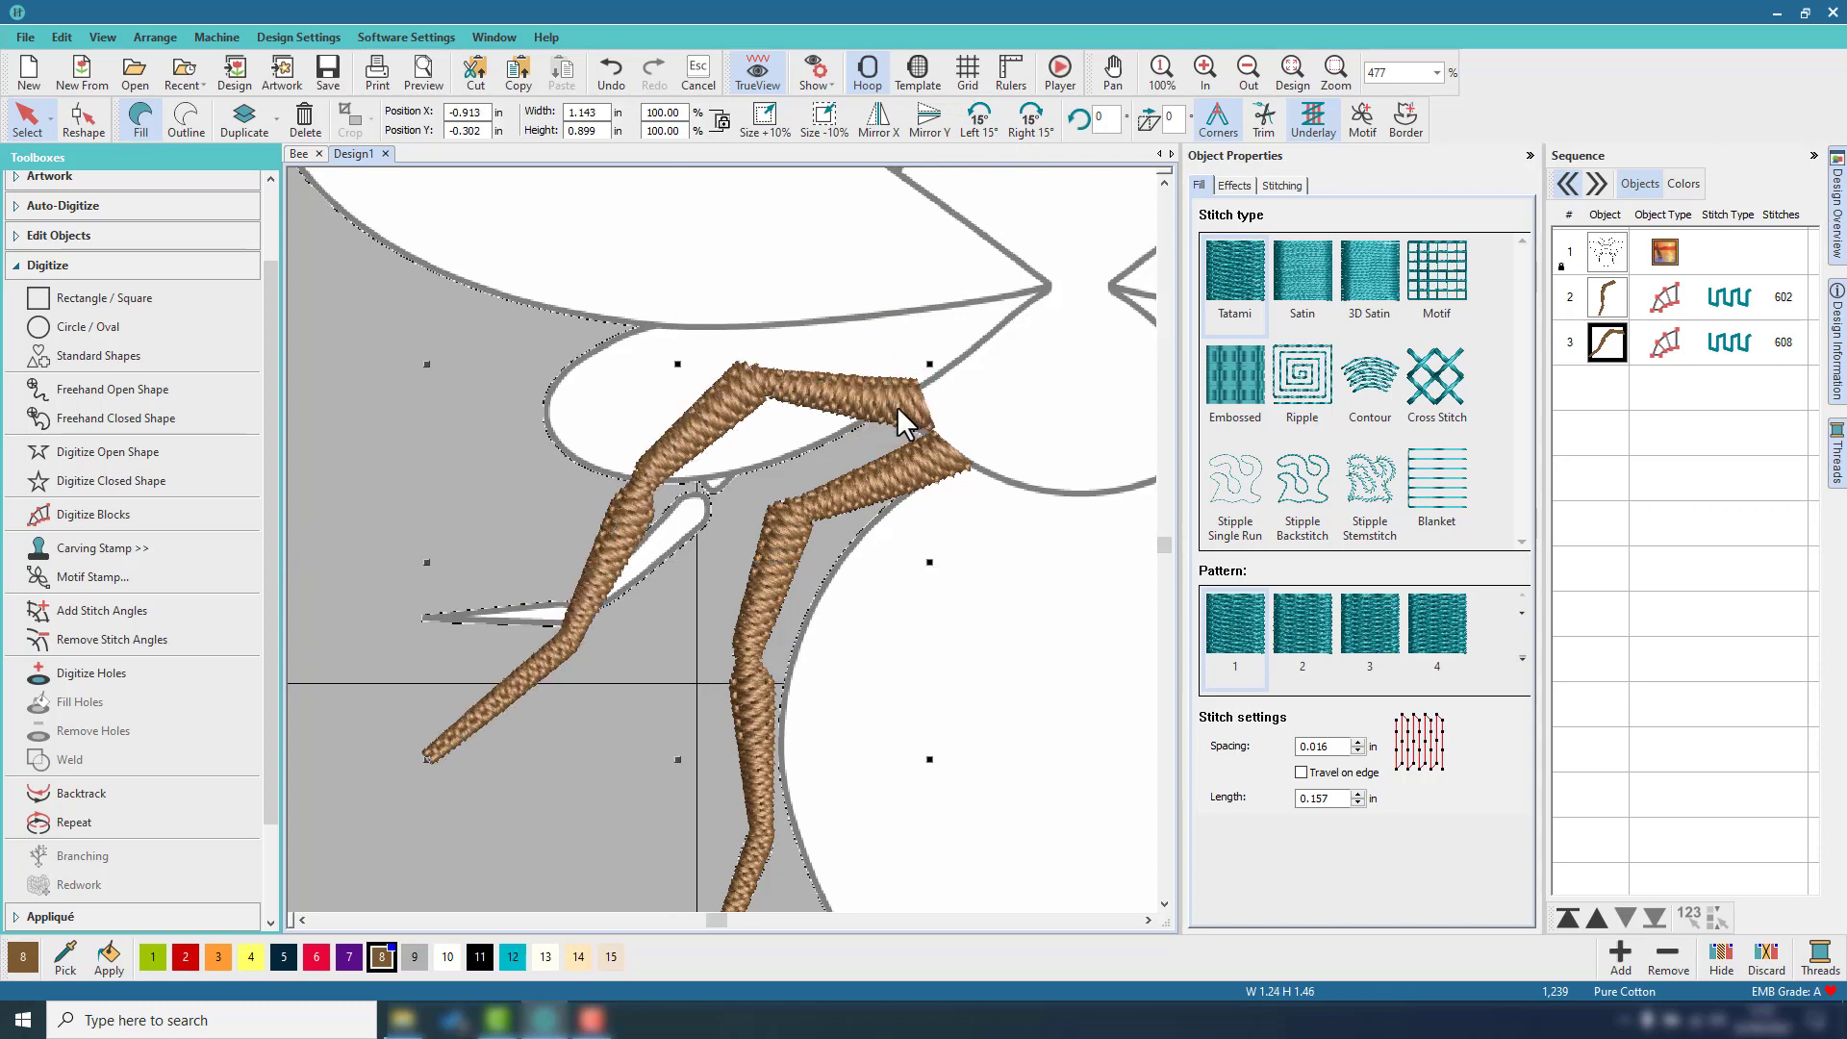
Mirror-copy the middle left leg vertically above the wing and scale the copy down to about 75%.
{"action": "scroll", "coordinate": [880, 365], "scroll_direction": "down", "scroll_amount": 4}
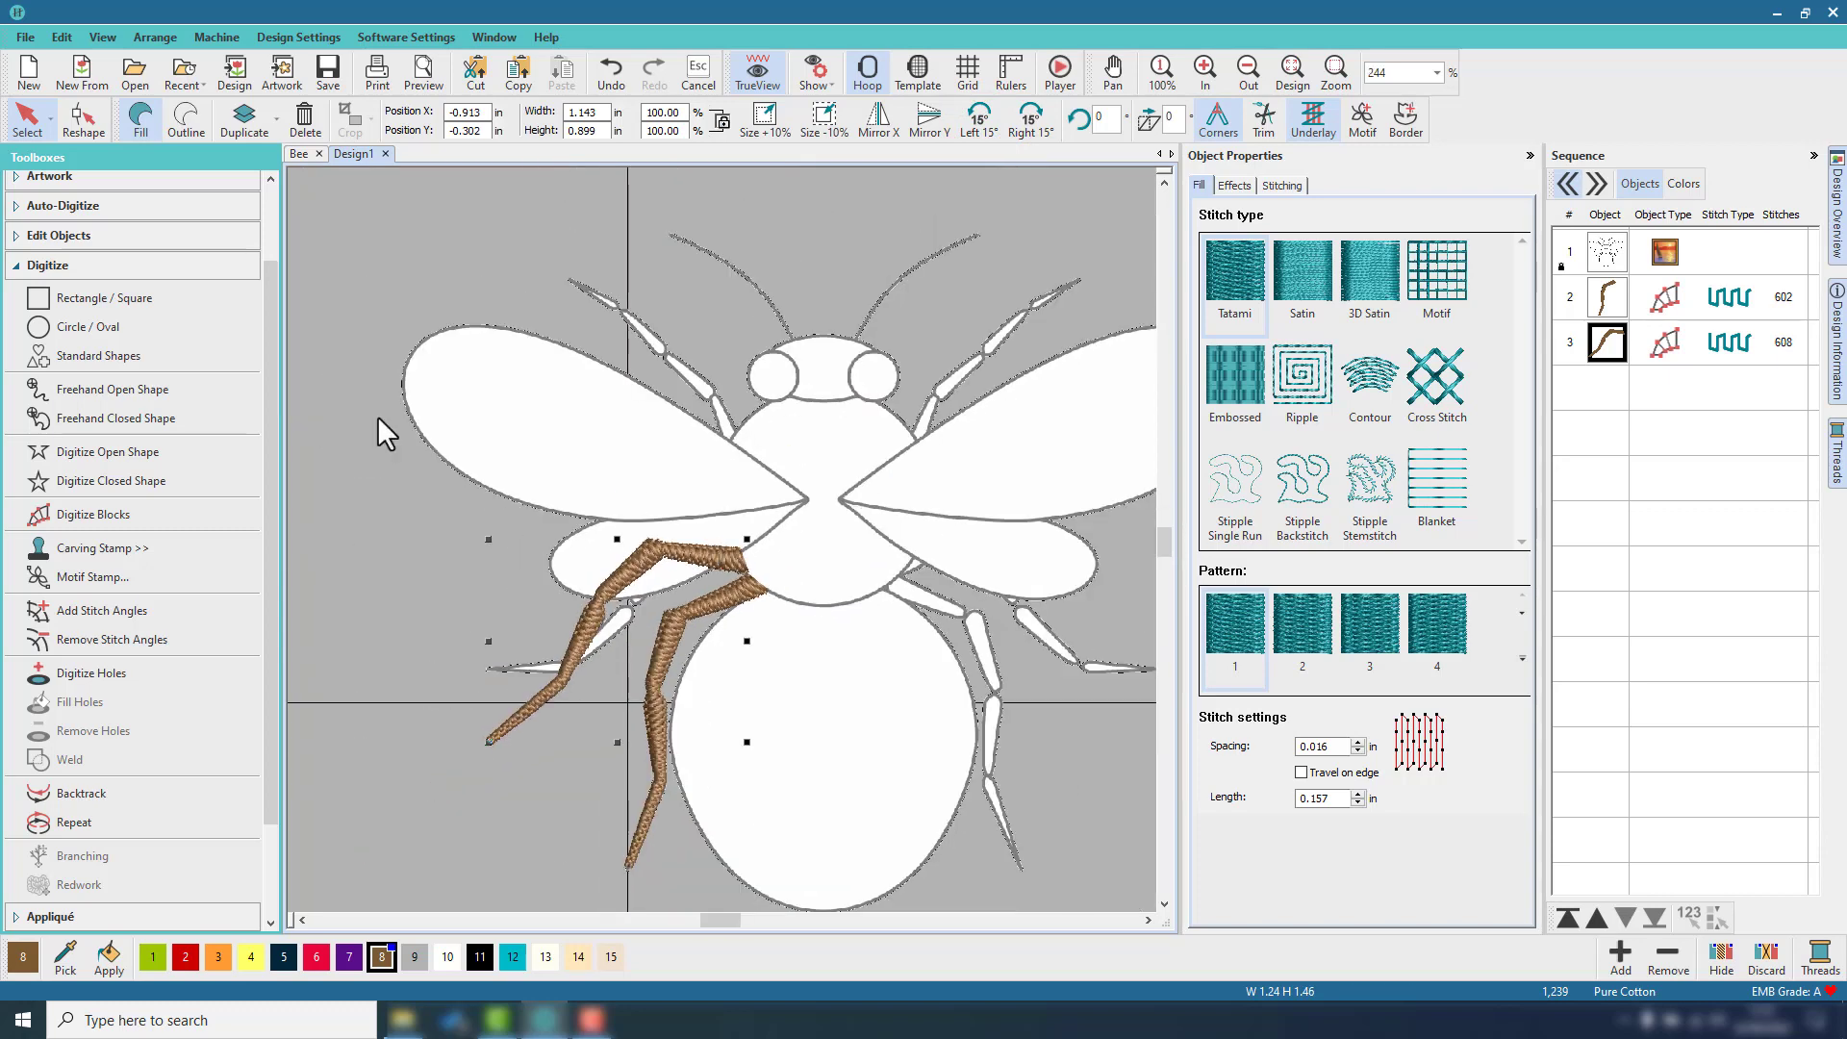
{"action": "left_click", "coordinate": [89, 268]}
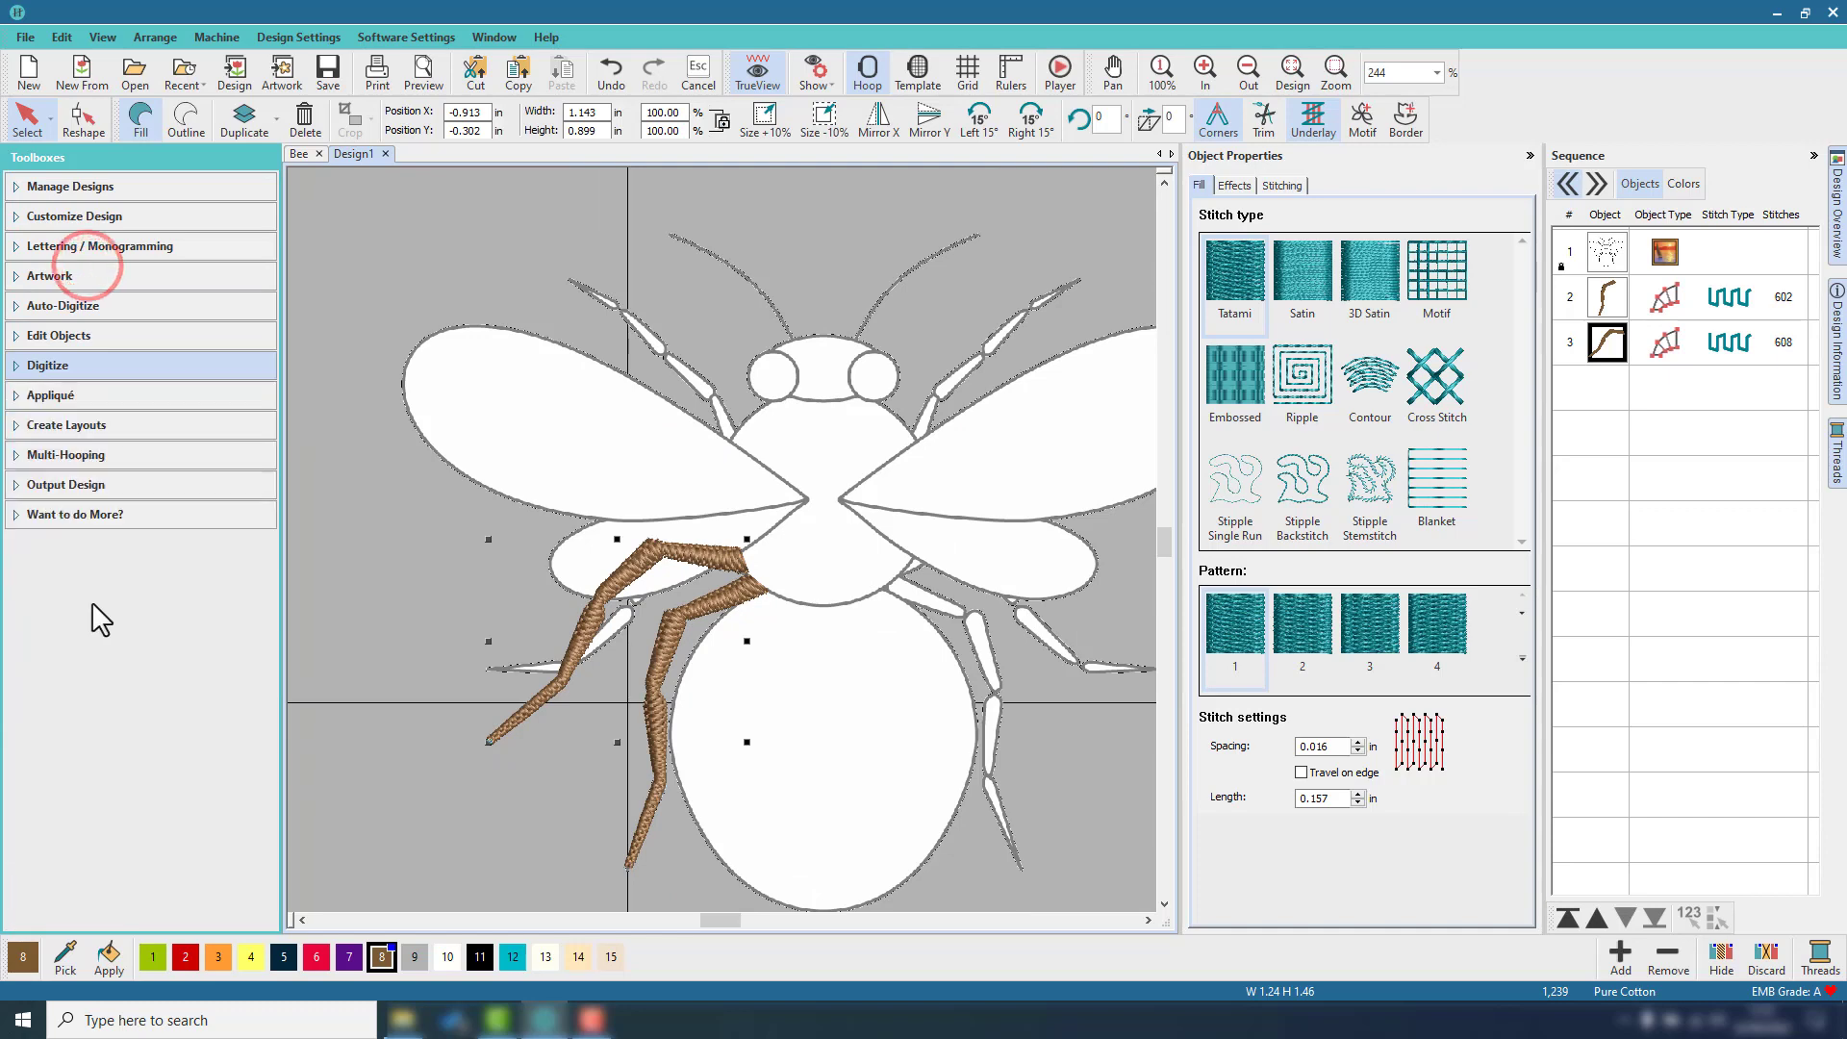
{"action": "left_click", "coordinate": [89, 424]}
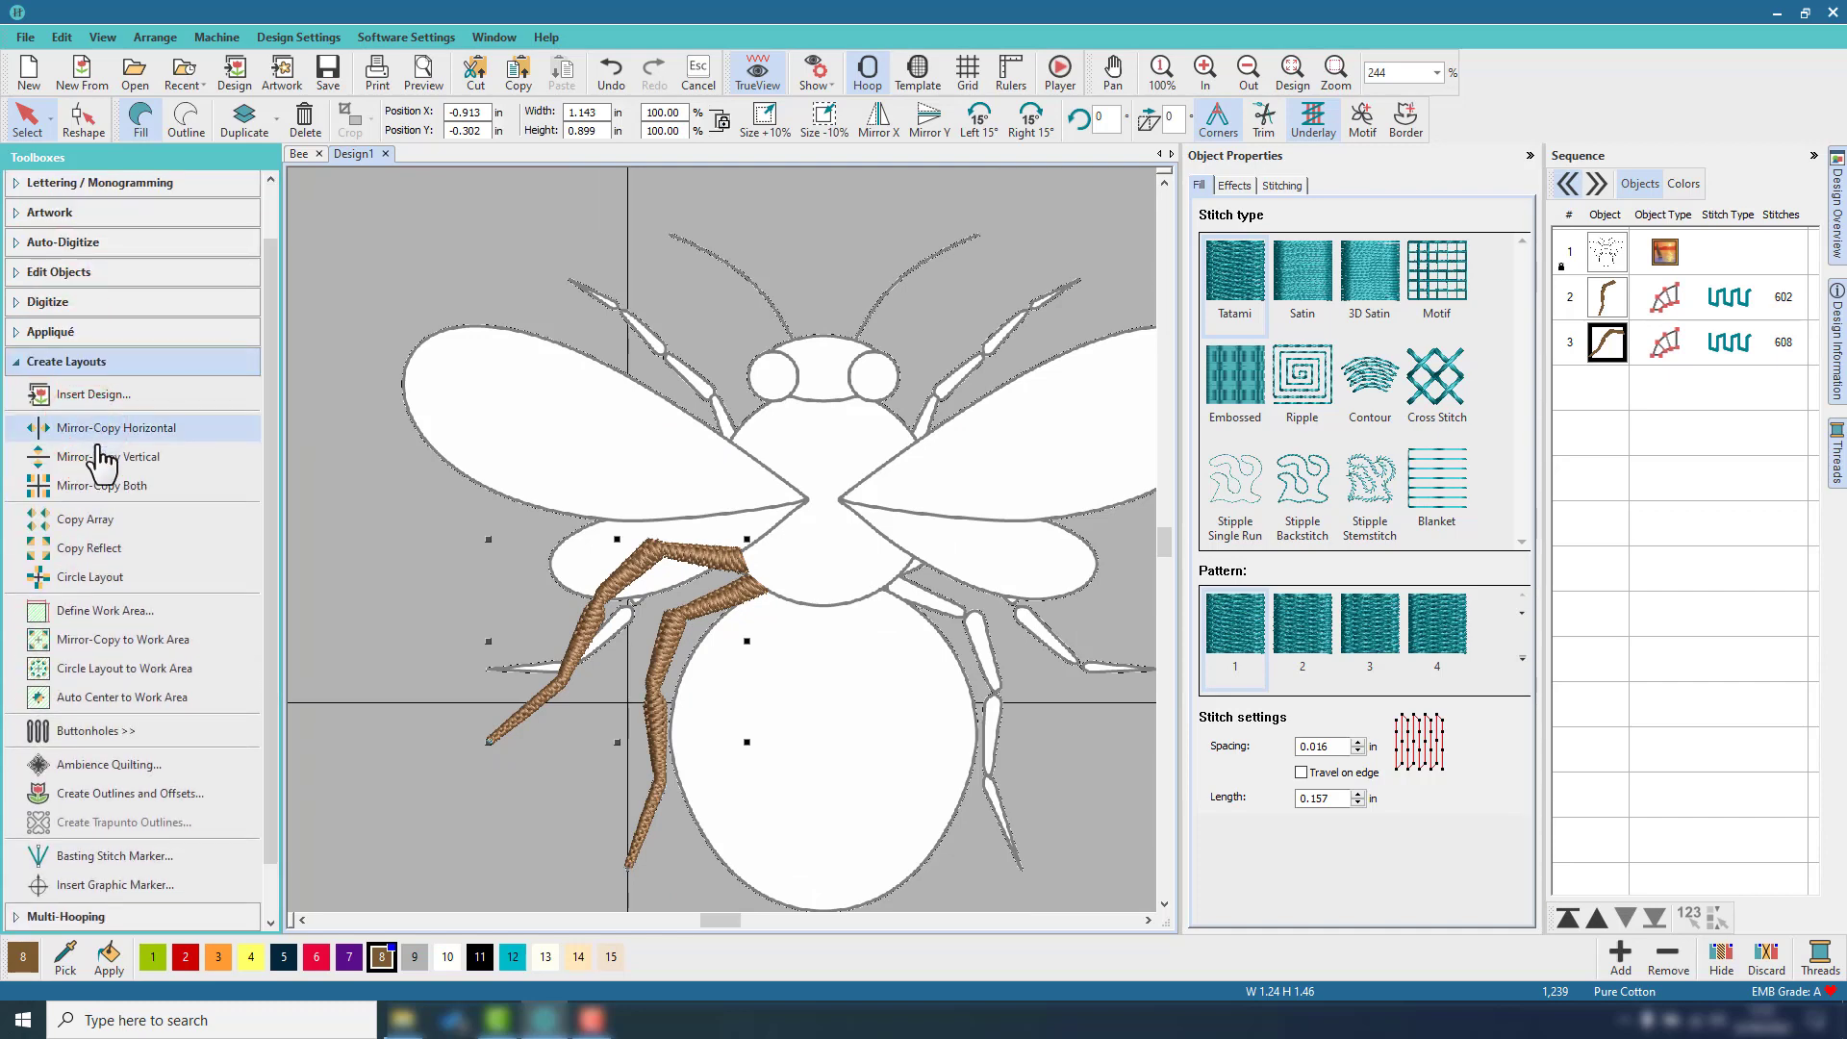
{"action": "left_click", "coordinate": [102, 458]}
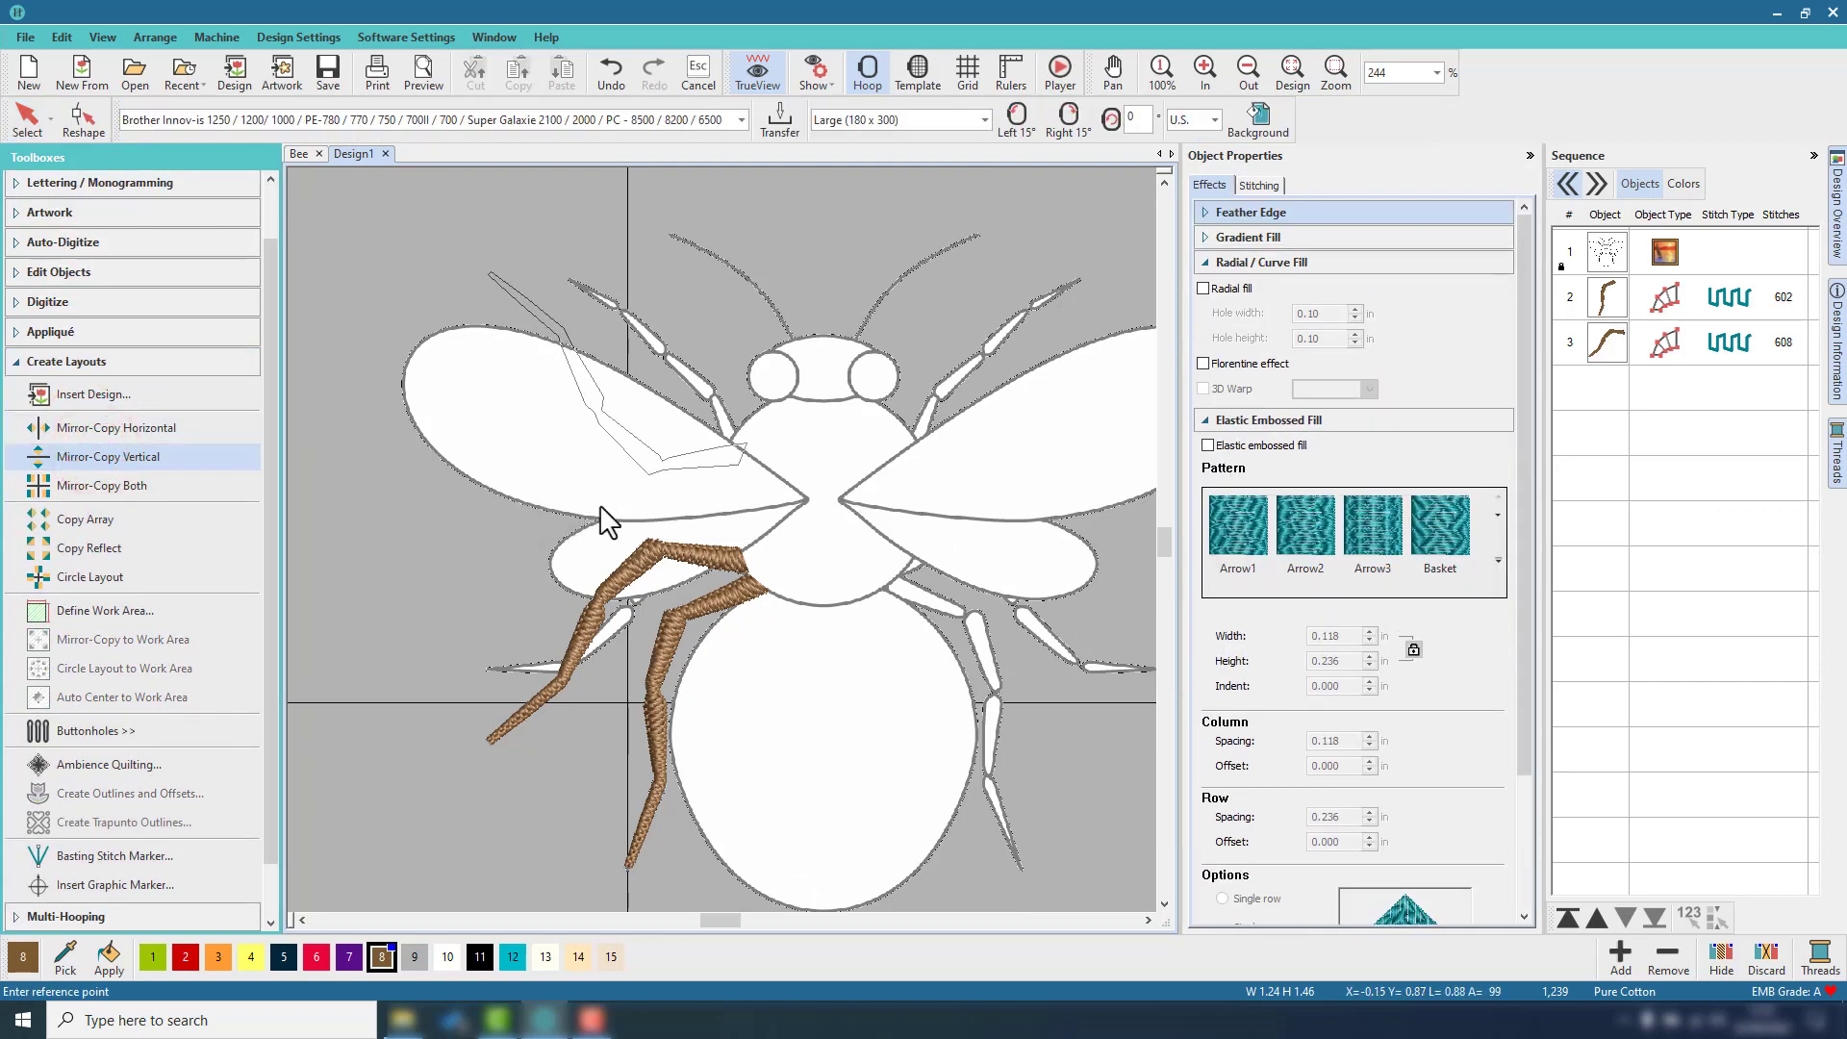
{"action": "left_click", "coordinate": [631, 476]}
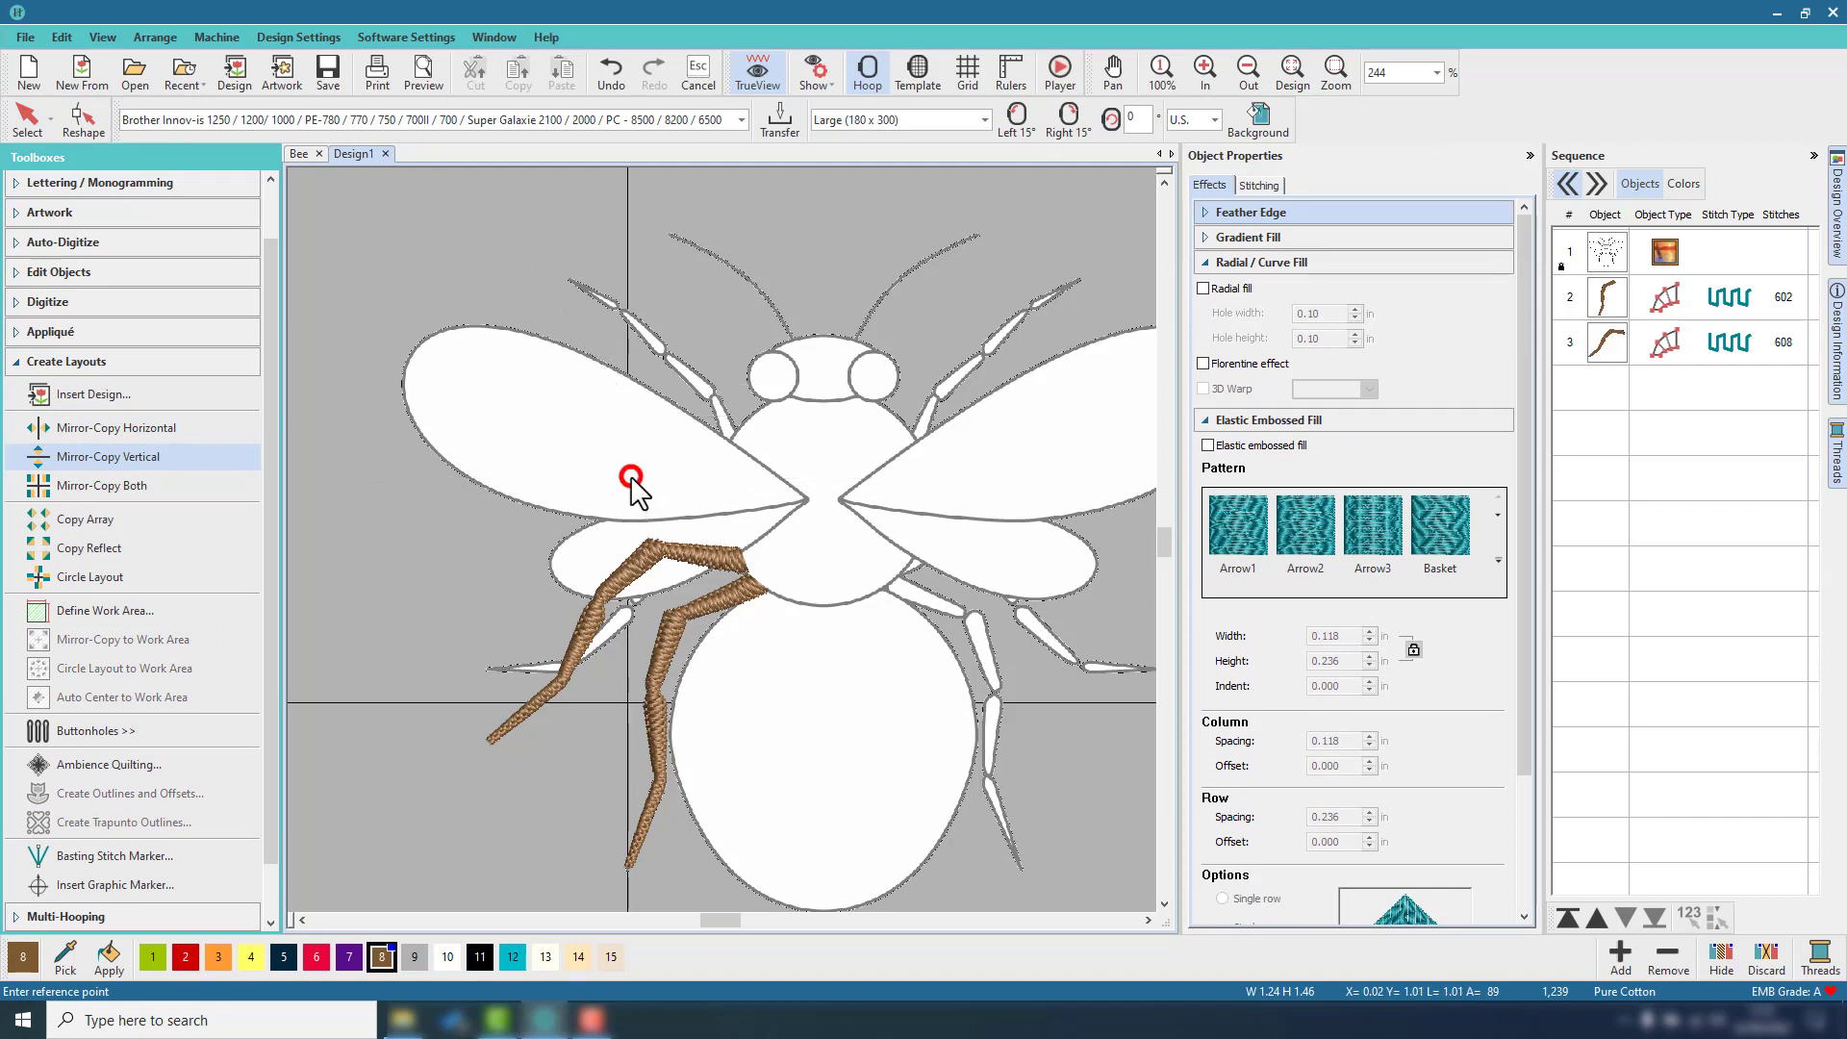
{"action": "left_click", "coordinate": [39, 139]}
{"action": "left_click_drag", "start_coordinate": [487, 210], "coordinate": [520, 236]}
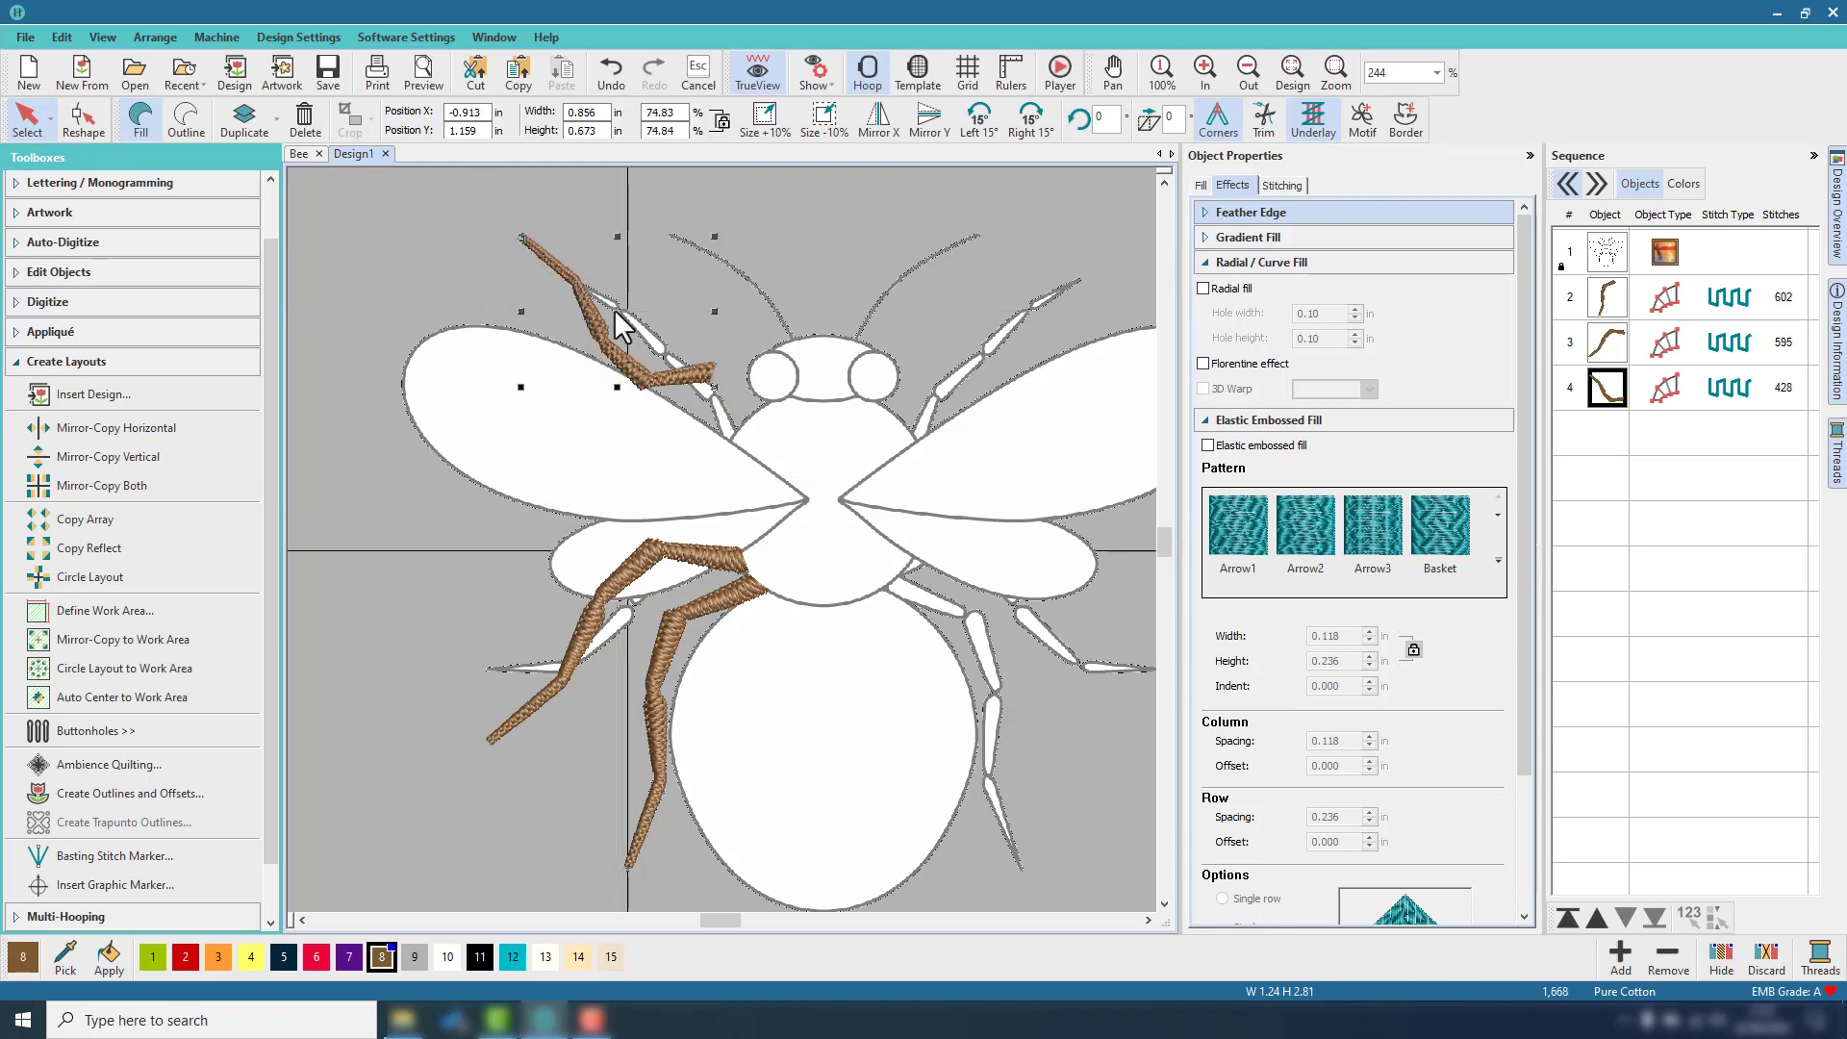
Rotate the small leg copy 30° right and 15° back left, moving it to the front left leg's attachment near the head.
{"action": "left_click", "coordinate": [1031, 120]}
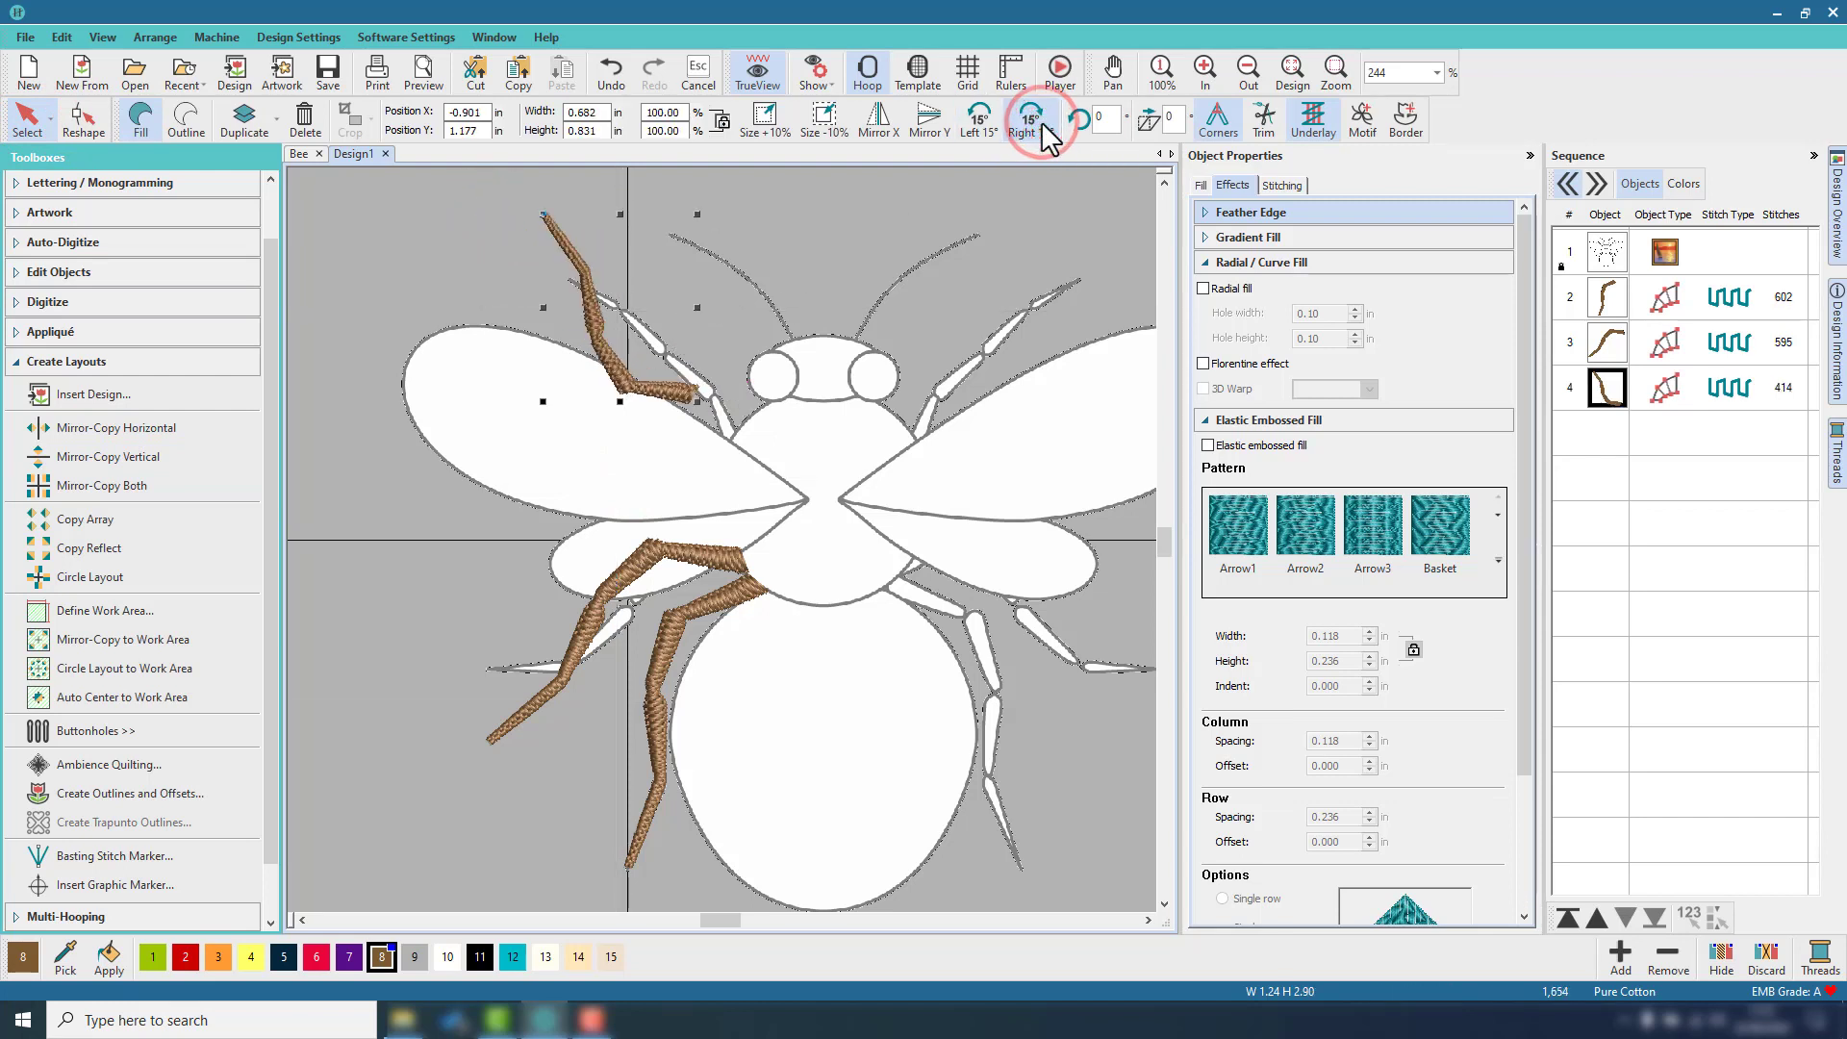
{"action": "left_click", "coordinate": [1030, 120]}
{"action": "left_click_drag", "start_coordinate": [652, 393], "coordinate": [749, 424]}
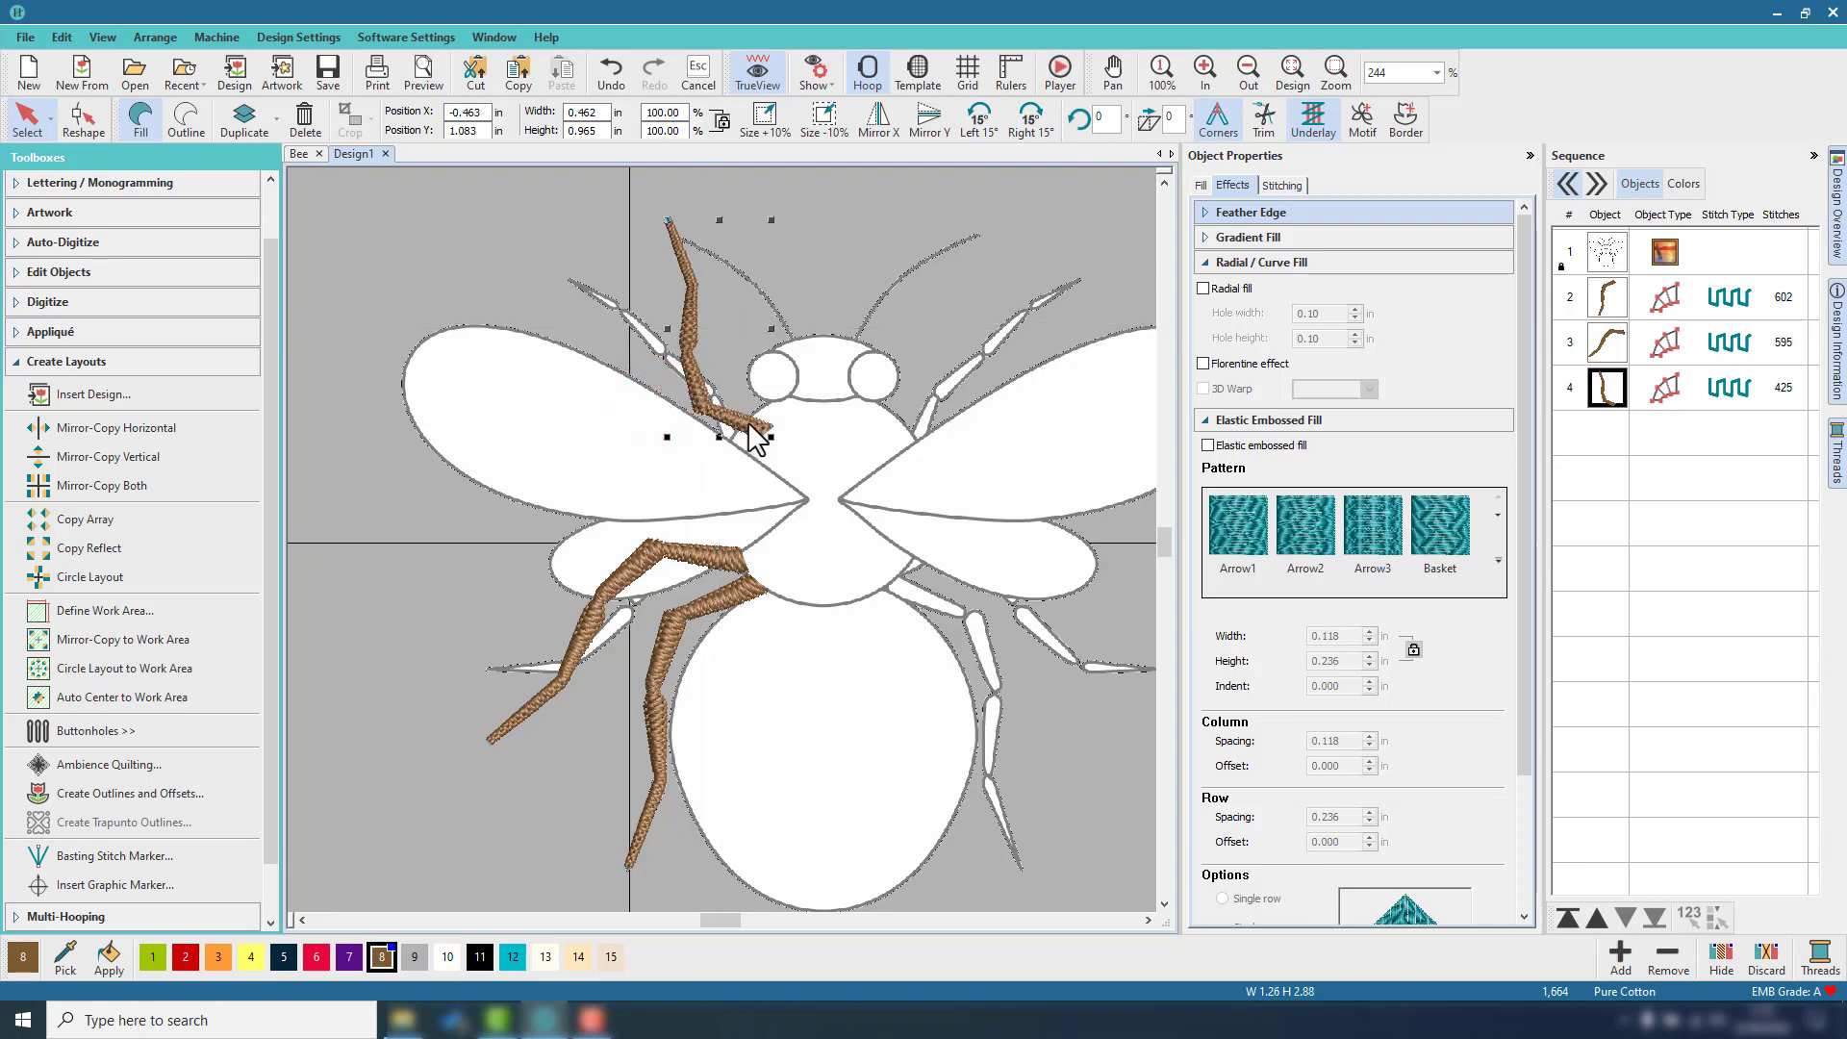
{"action": "left_click", "coordinate": [979, 119]}
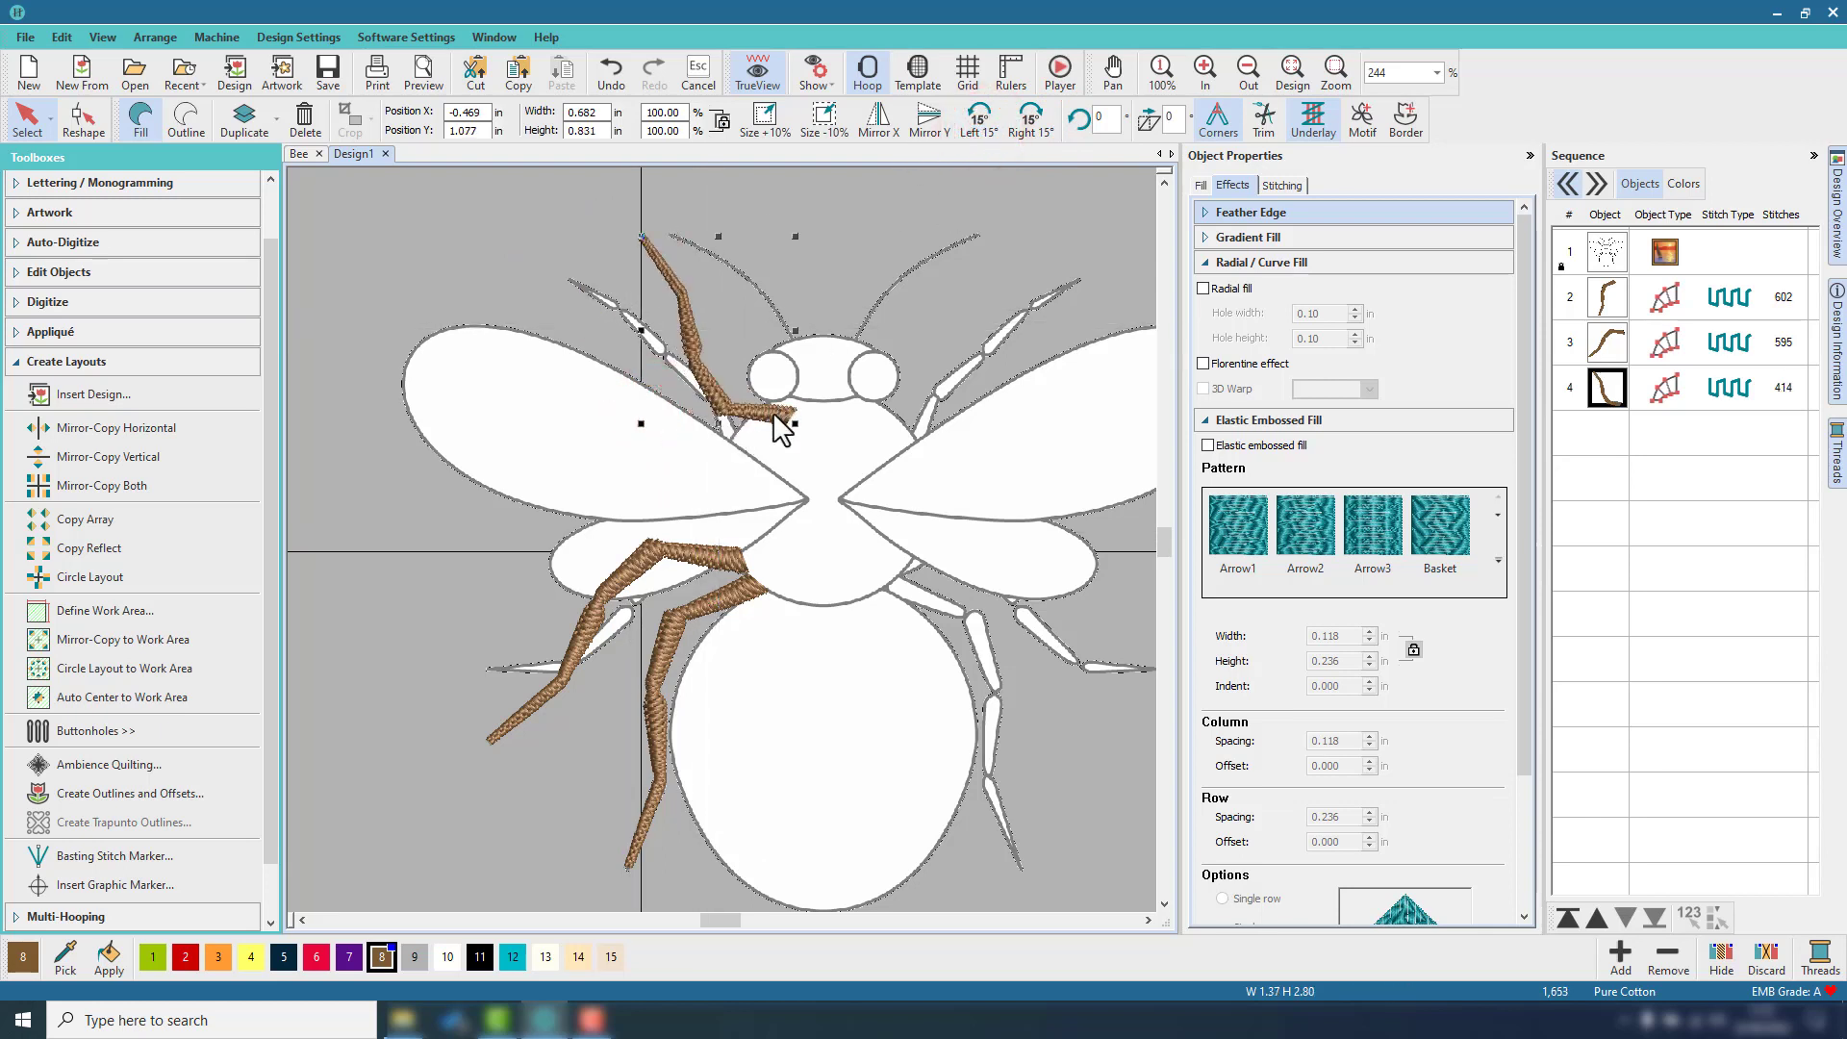
{"action": "left_click_drag", "start_coordinate": [774, 414], "coordinate": [747, 415]}
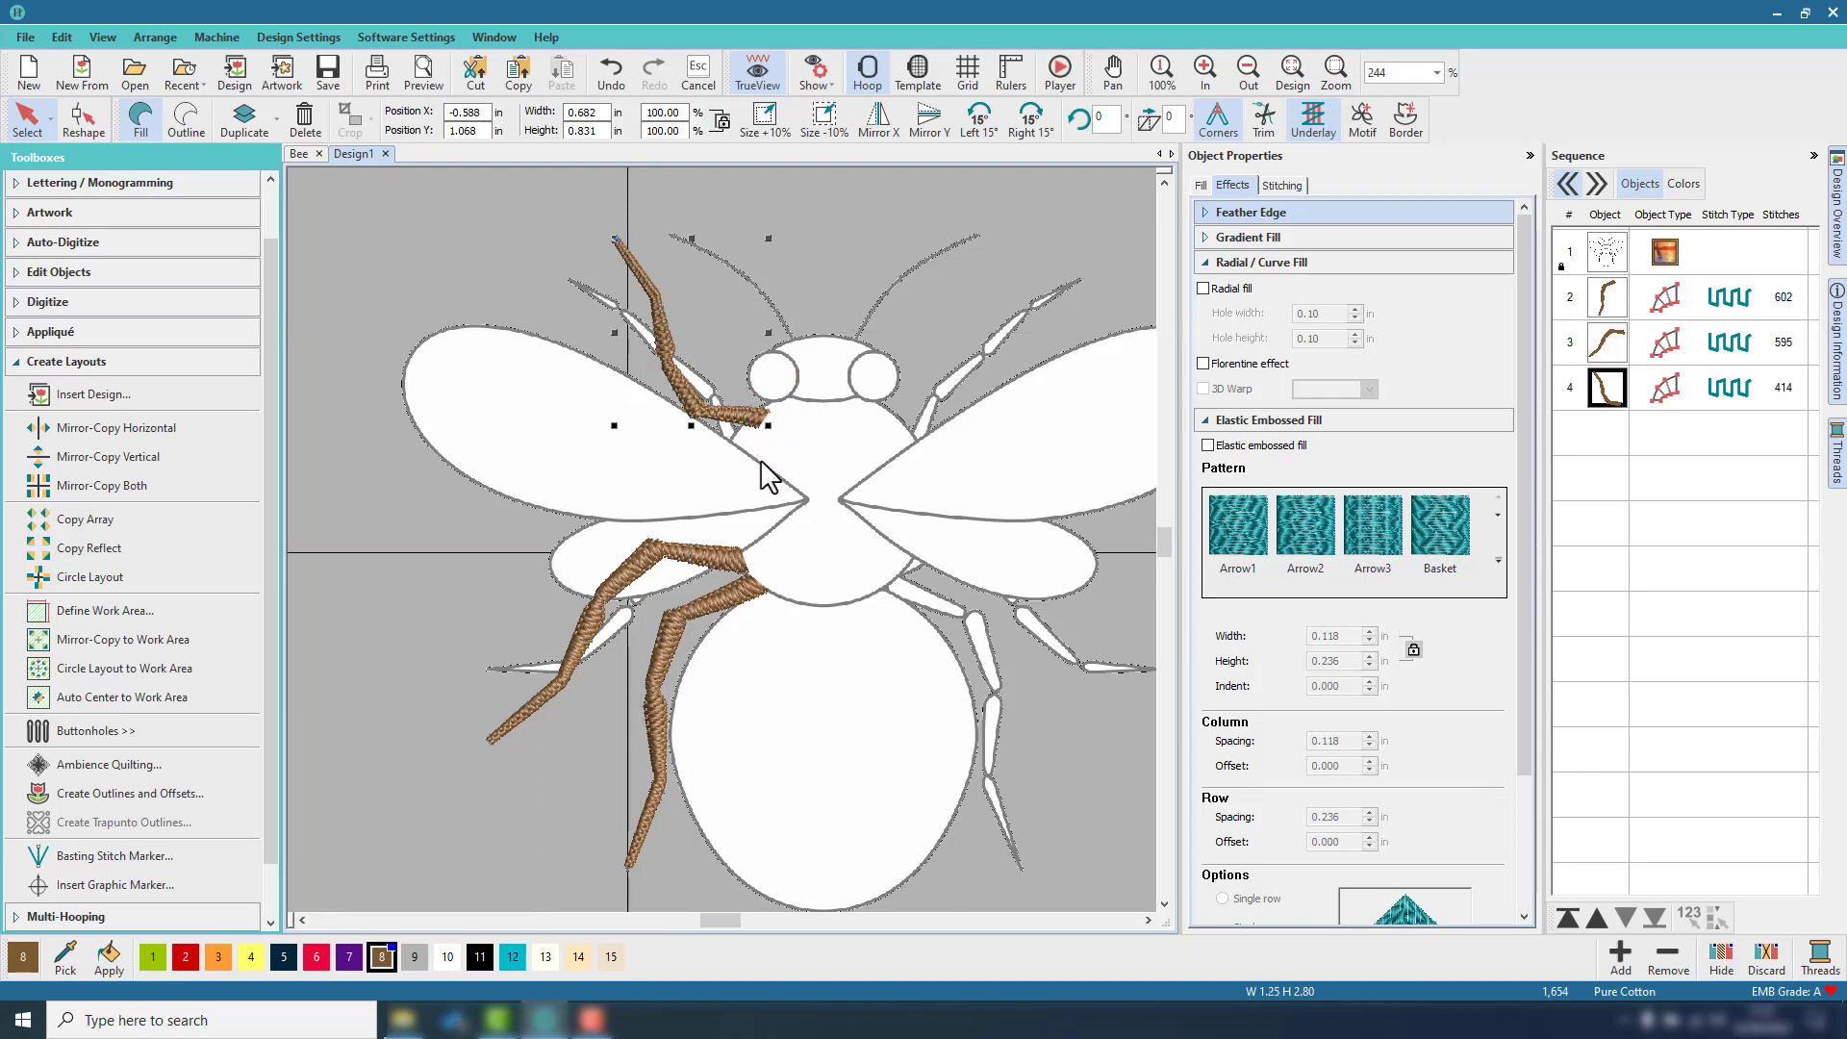
{"action": "left_click_drag", "start_coordinate": [744, 417], "coordinate": [750, 424]}
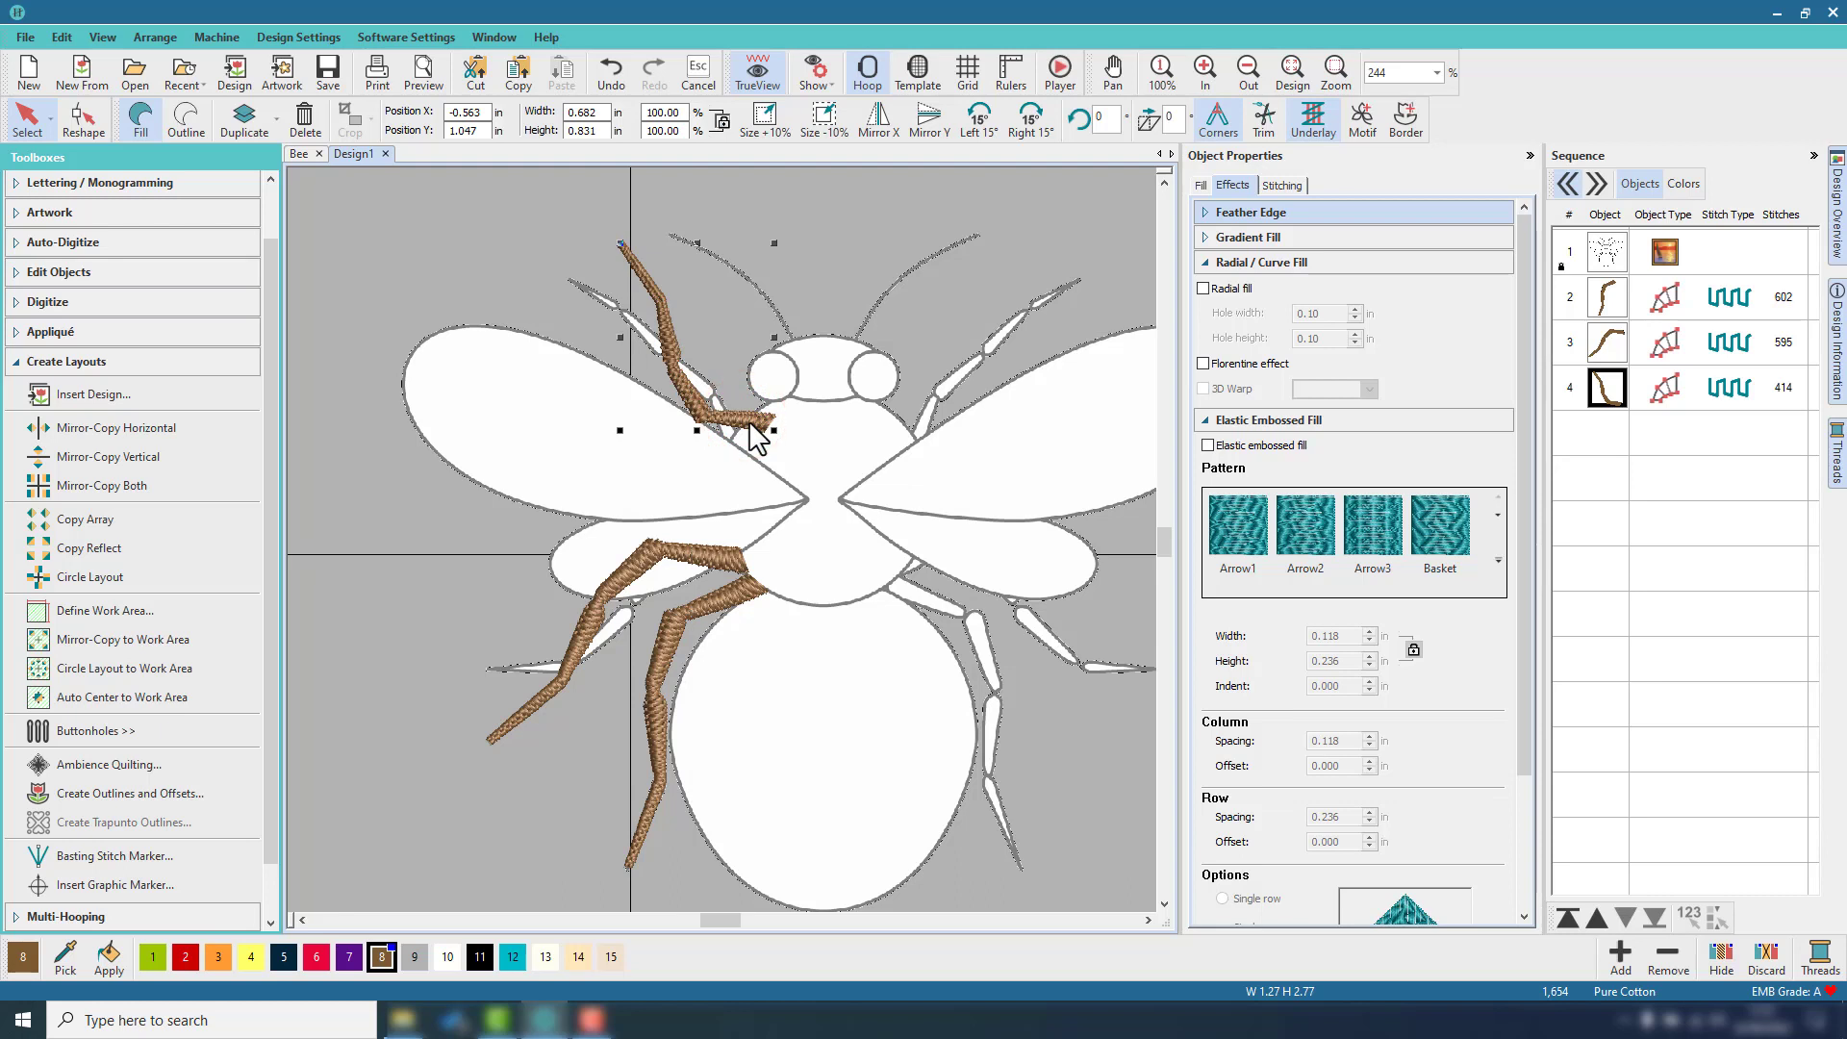
Mirror the front leg copy horizontally, turn it 90° left and 15° back right, and place it beside the thorax along the front left leg.
{"action": "left_click", "coordinate": [878, 140]}
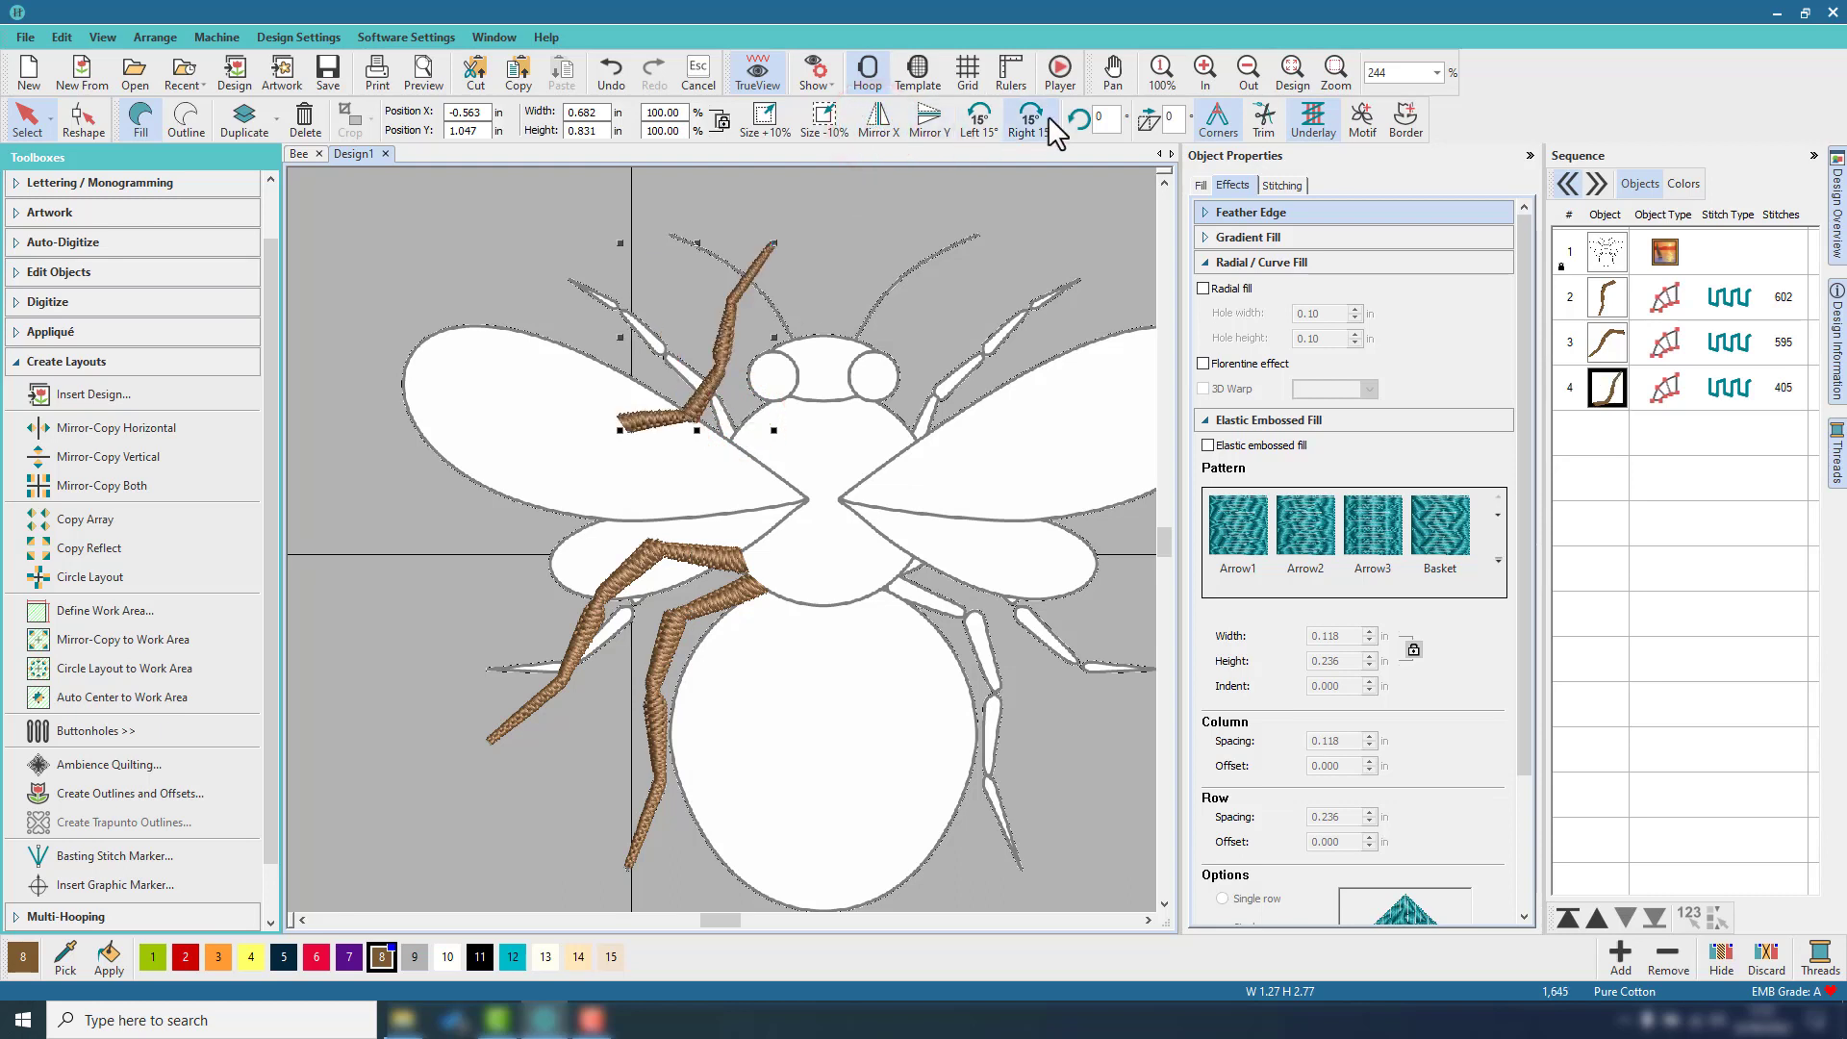
{"action": "left_click", "coordinate": [1104, 117]}
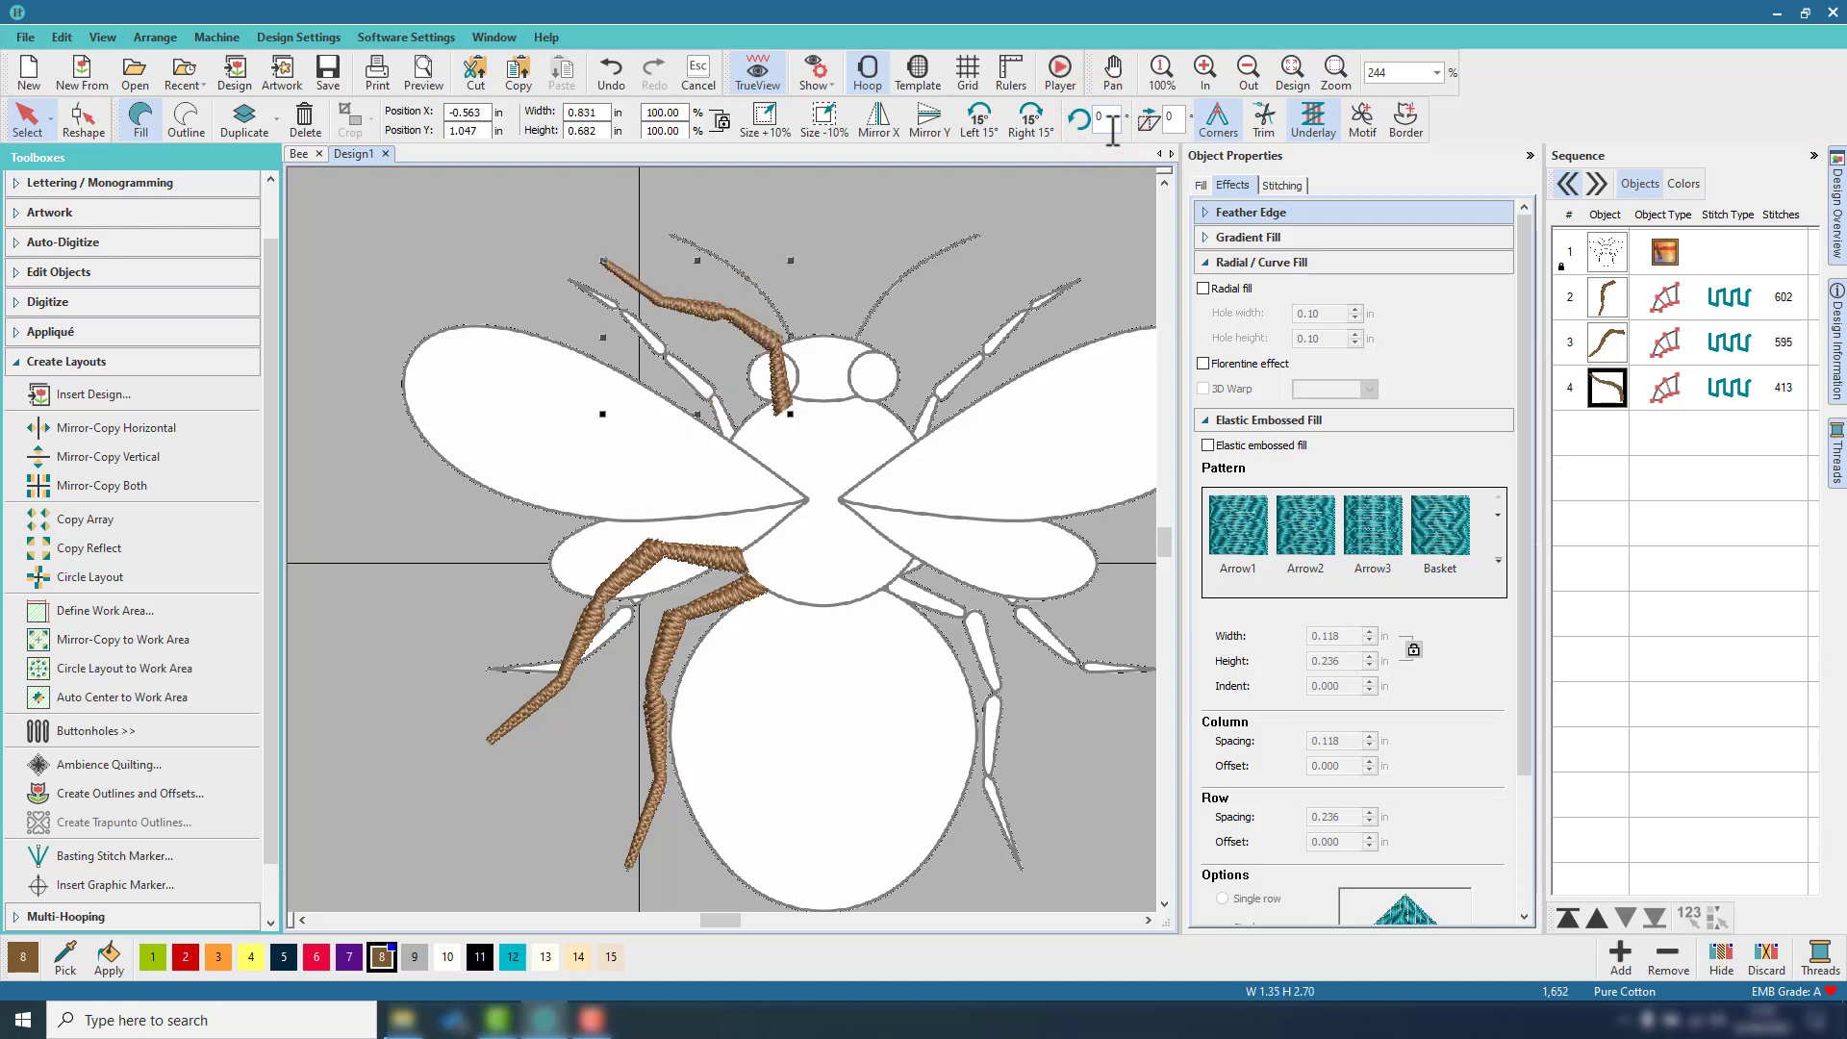
{"action": "left_click_drag", "start_coordinate": [784, 394], "coordinate": [736, 449]}
{"action": "left_click", "coordinate": [1014, 120]}
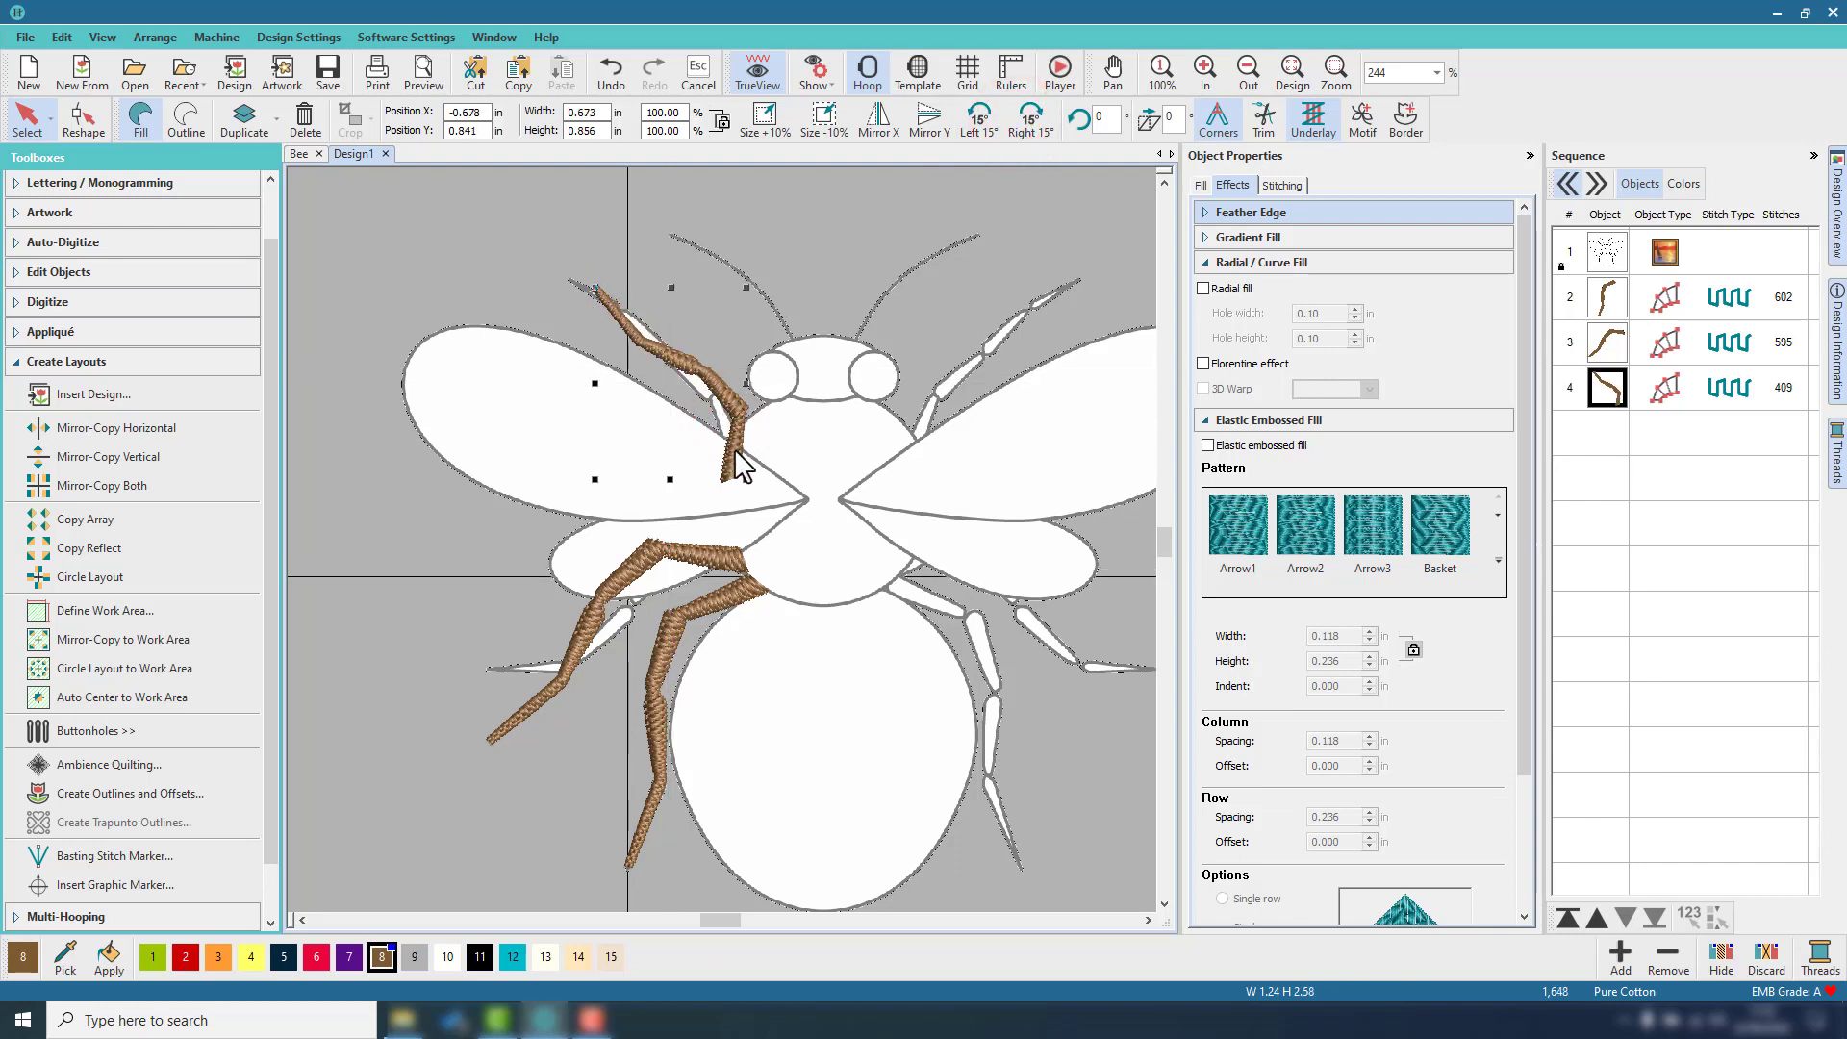
Rotate the front leg copy by 5° and nudge it slightly down against the thorax.
{"action": "left_click", "coordinate": [1102, 119]}
{"action": "type", "text": "5"}
{"action": "key", "text": "Return"}
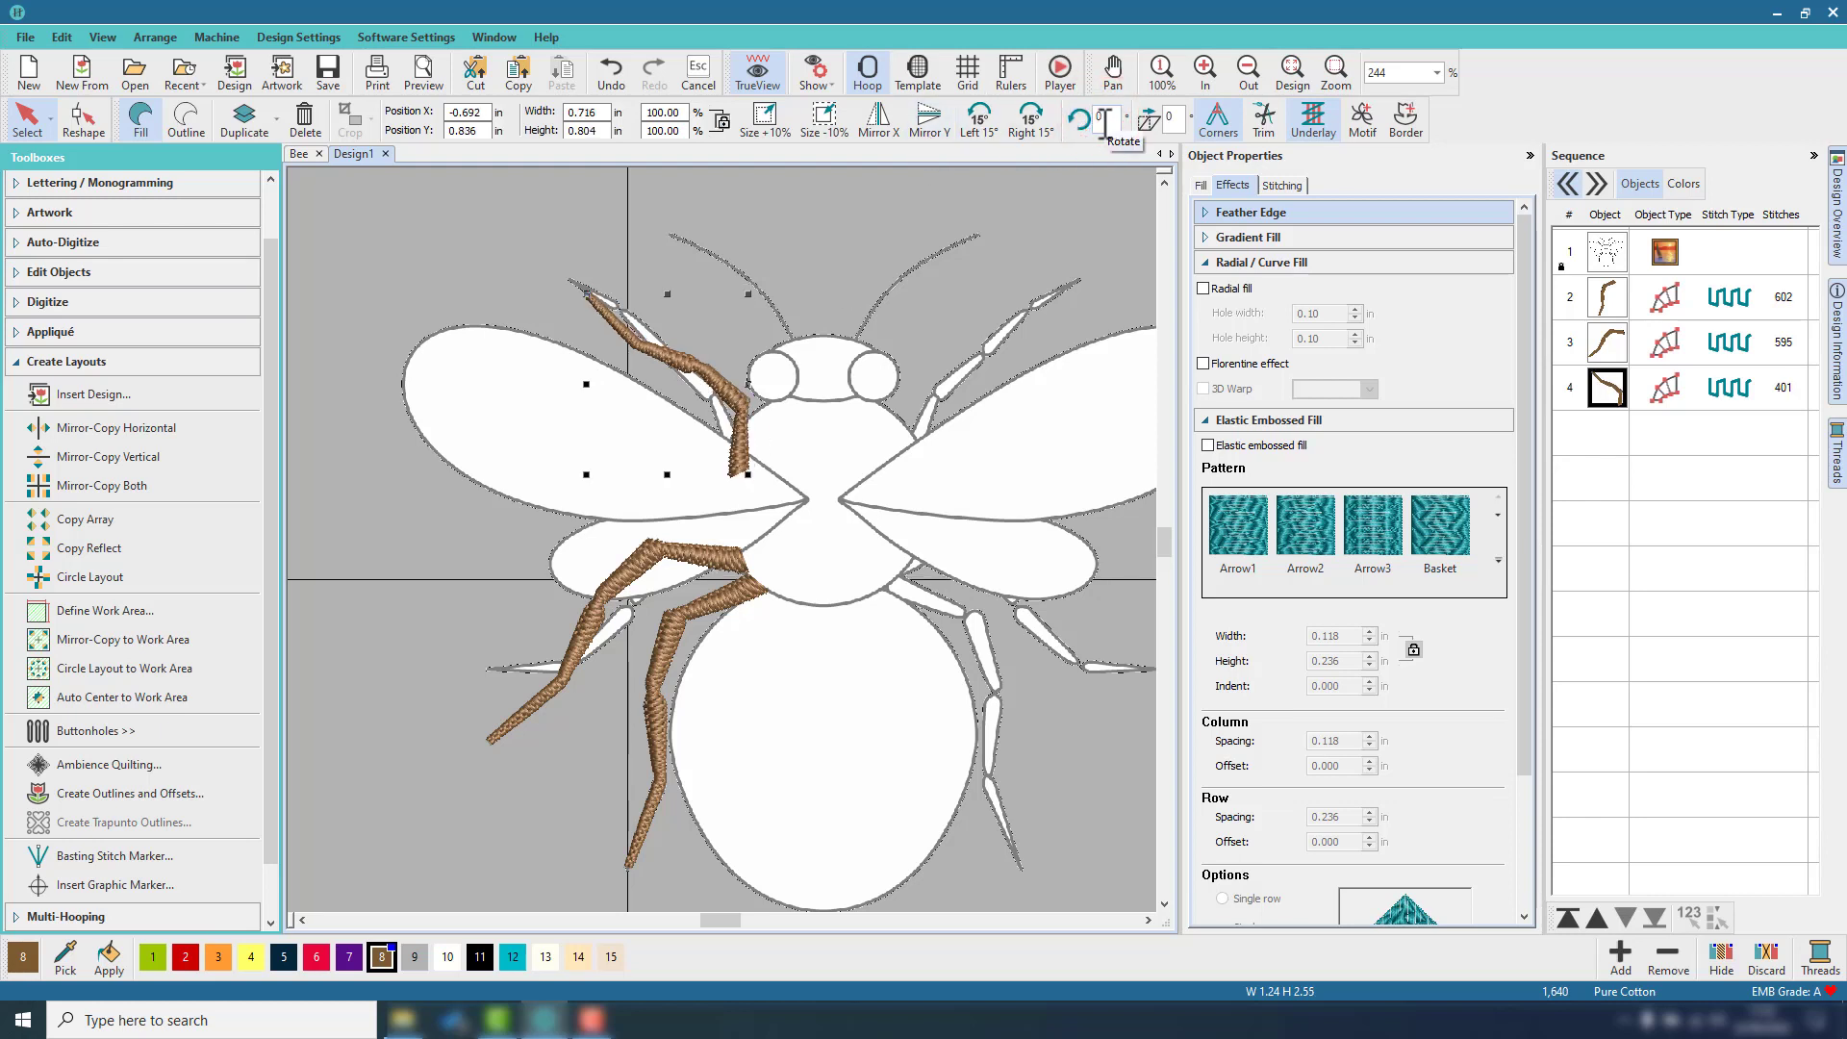
{"action": "left_click_drag", "start_coordinate": [737, 397], "coordinate": [740, 404]}
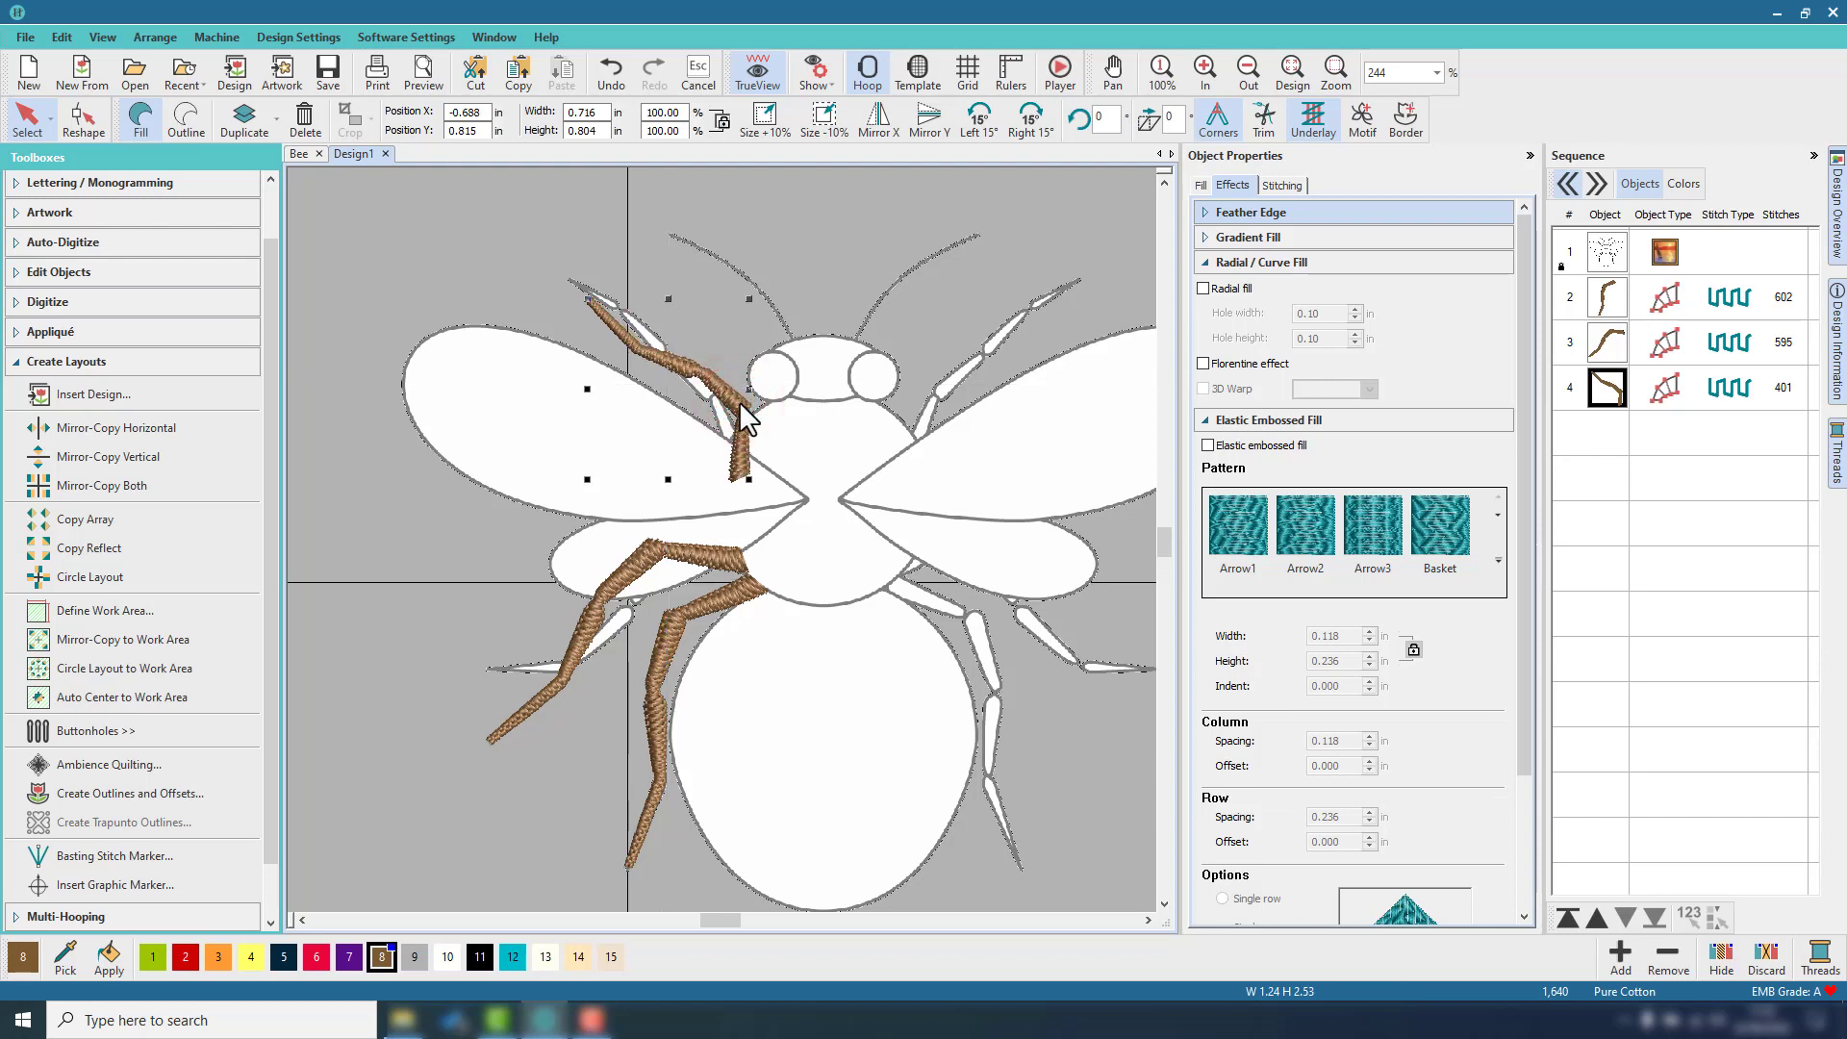
{"action": "left_click", "coordinate": [782, 239]}
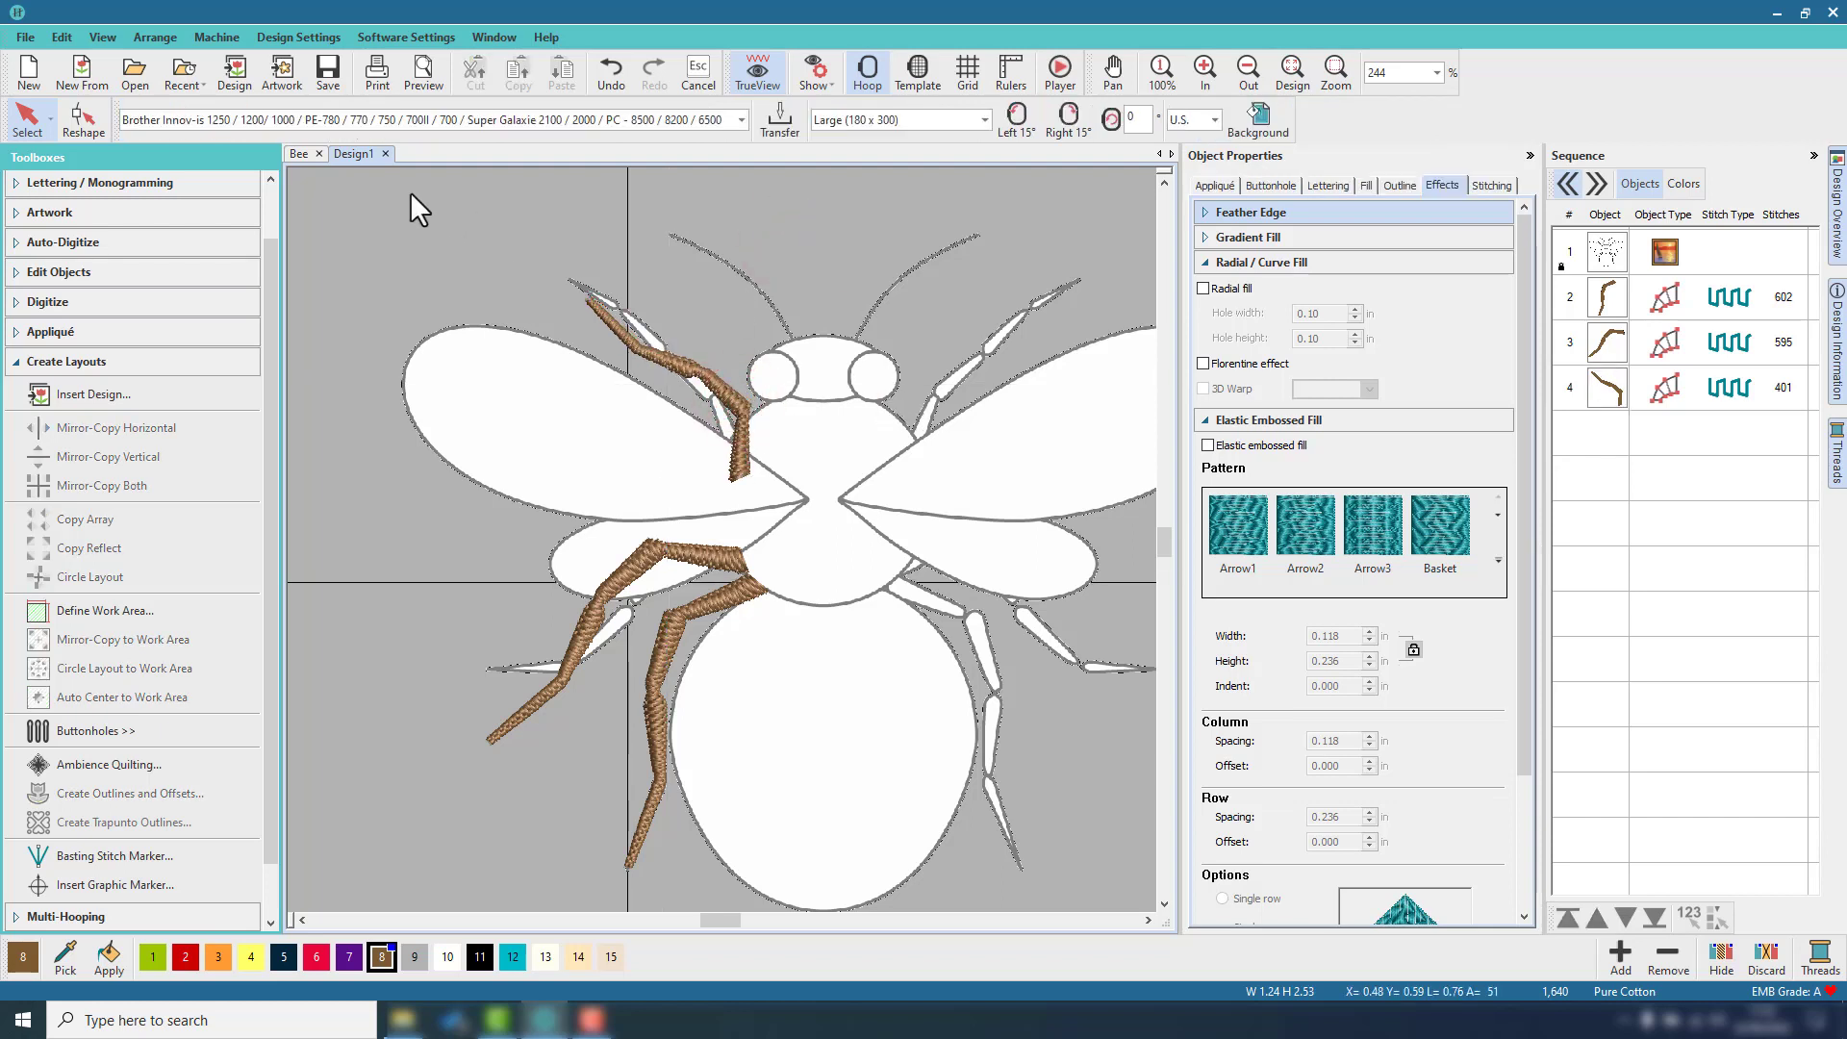
{"action": "left_click_drag", "start_coordinate": [332, 205], "coordinate": [748, 725]}
{"action": "scroll", "coordinate": [783, 618], "scroll_direction": "down", "scroll_amount": 1}
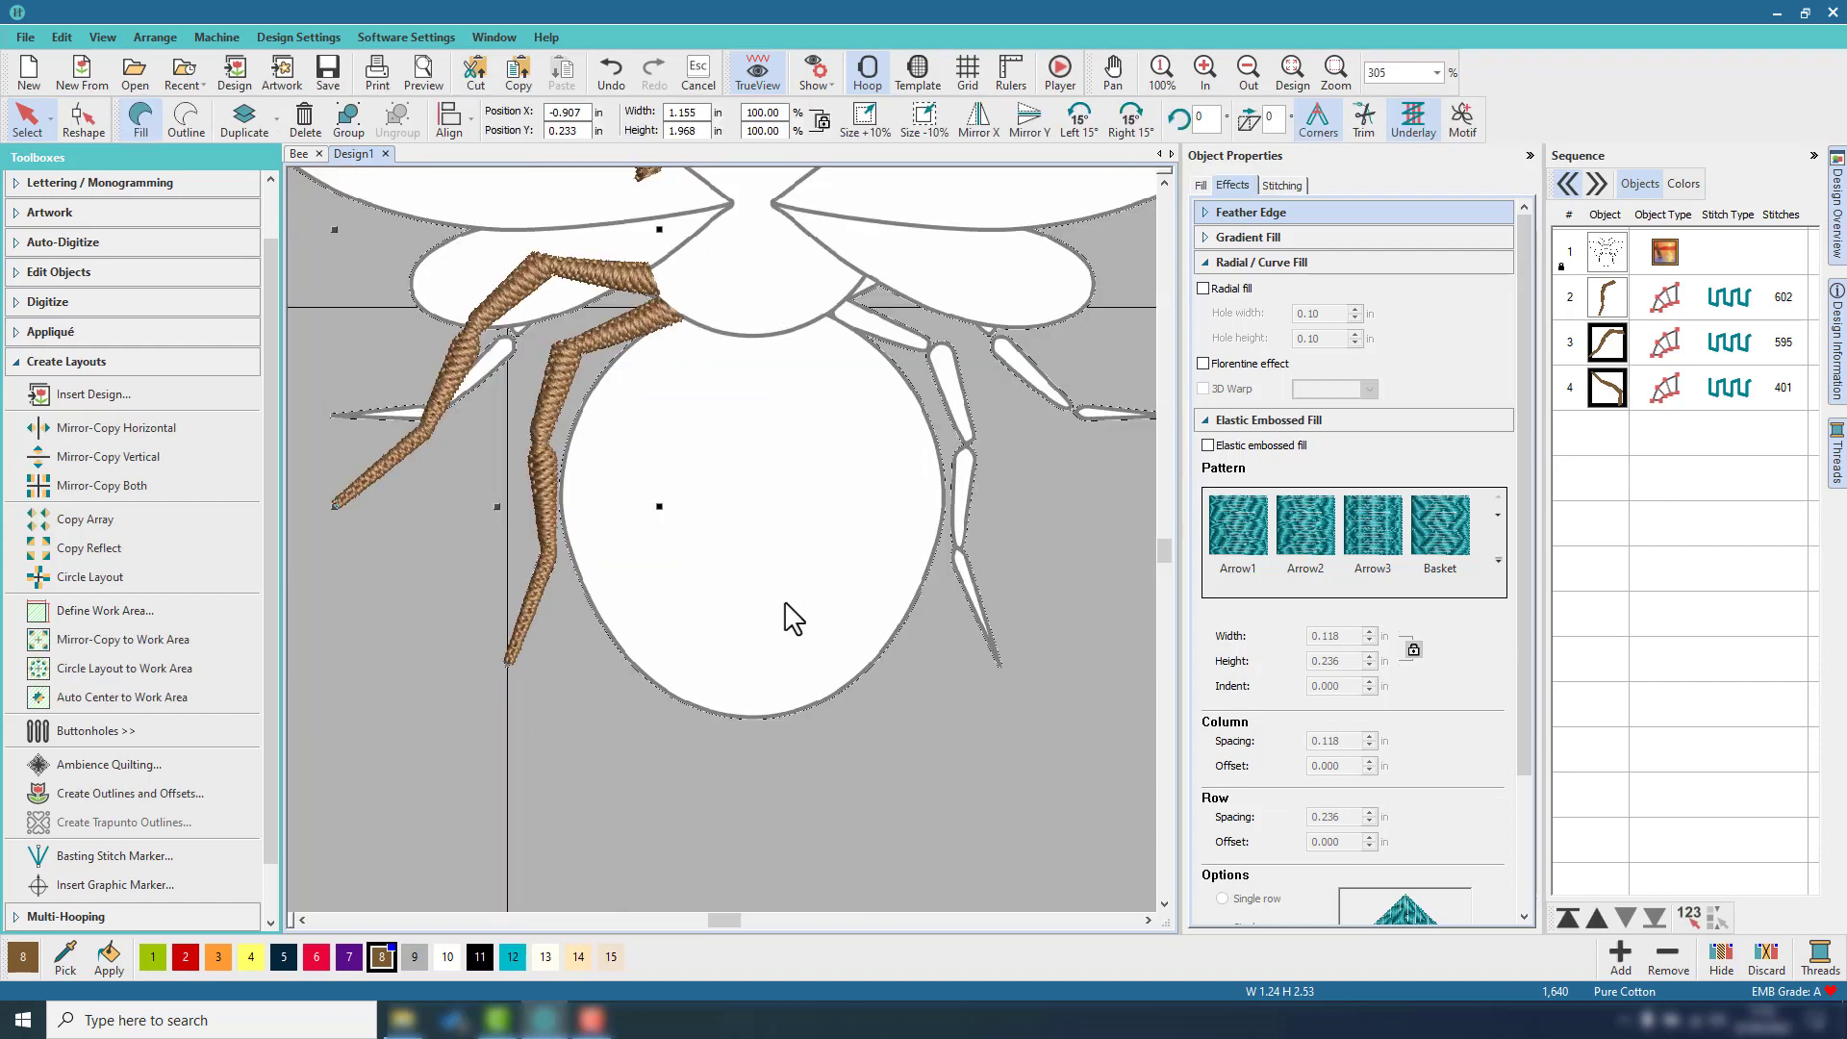
{"action": "scroll", "coordinate": [743, 364], "scroll_direction": "down", "scroll_amount": 1}
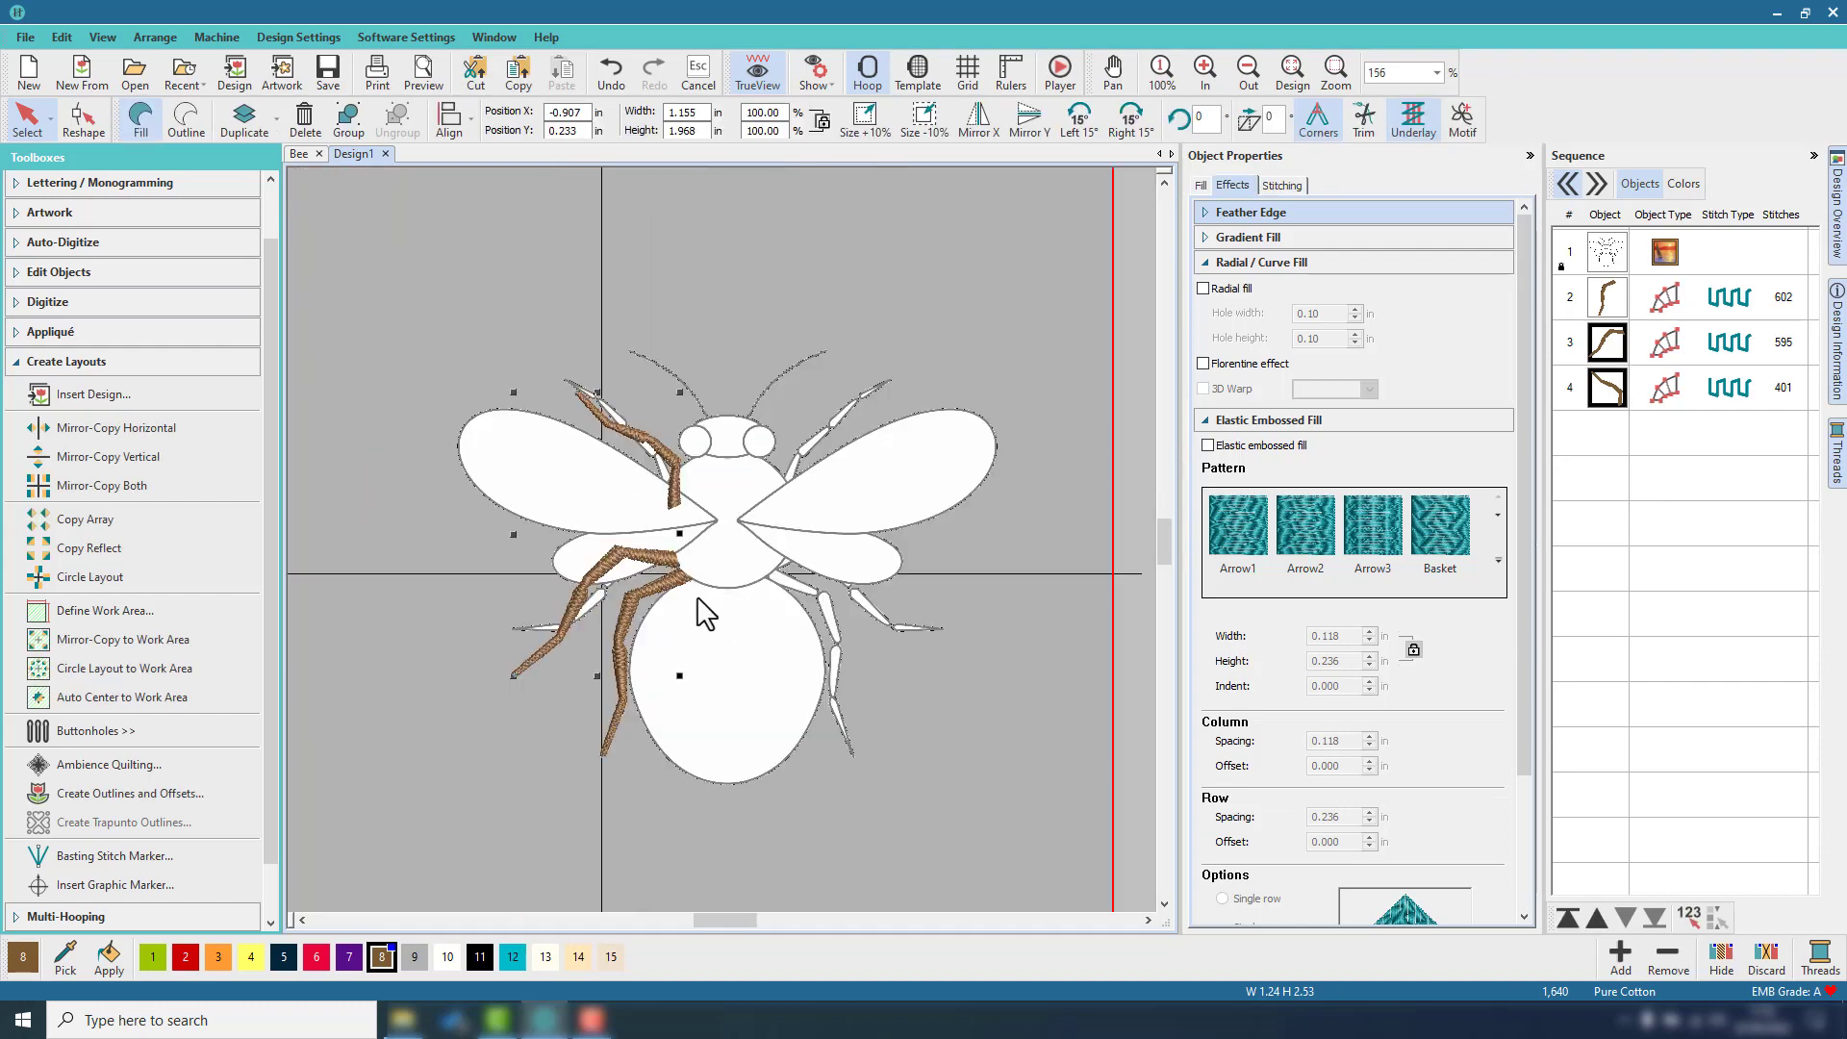
{"action": "left_click", "coordinate": [123, 425]}
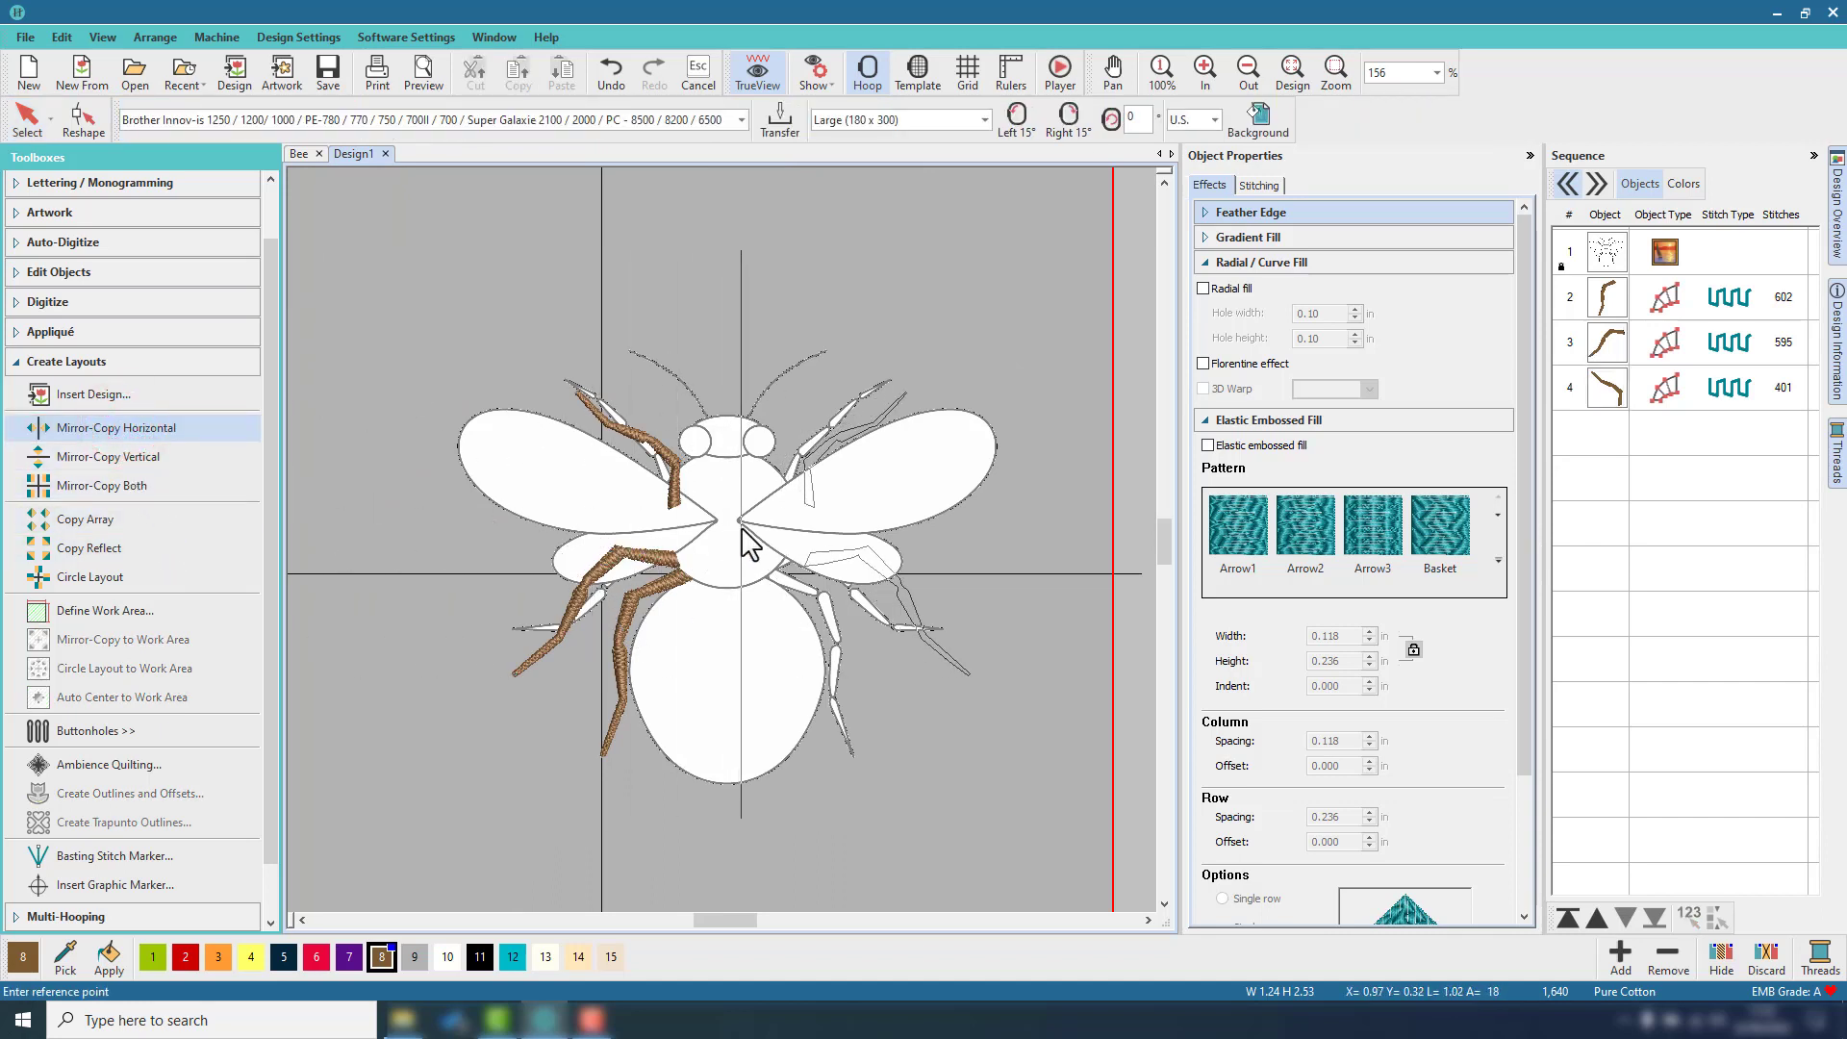
{"action": "key", "text": "Escape"}
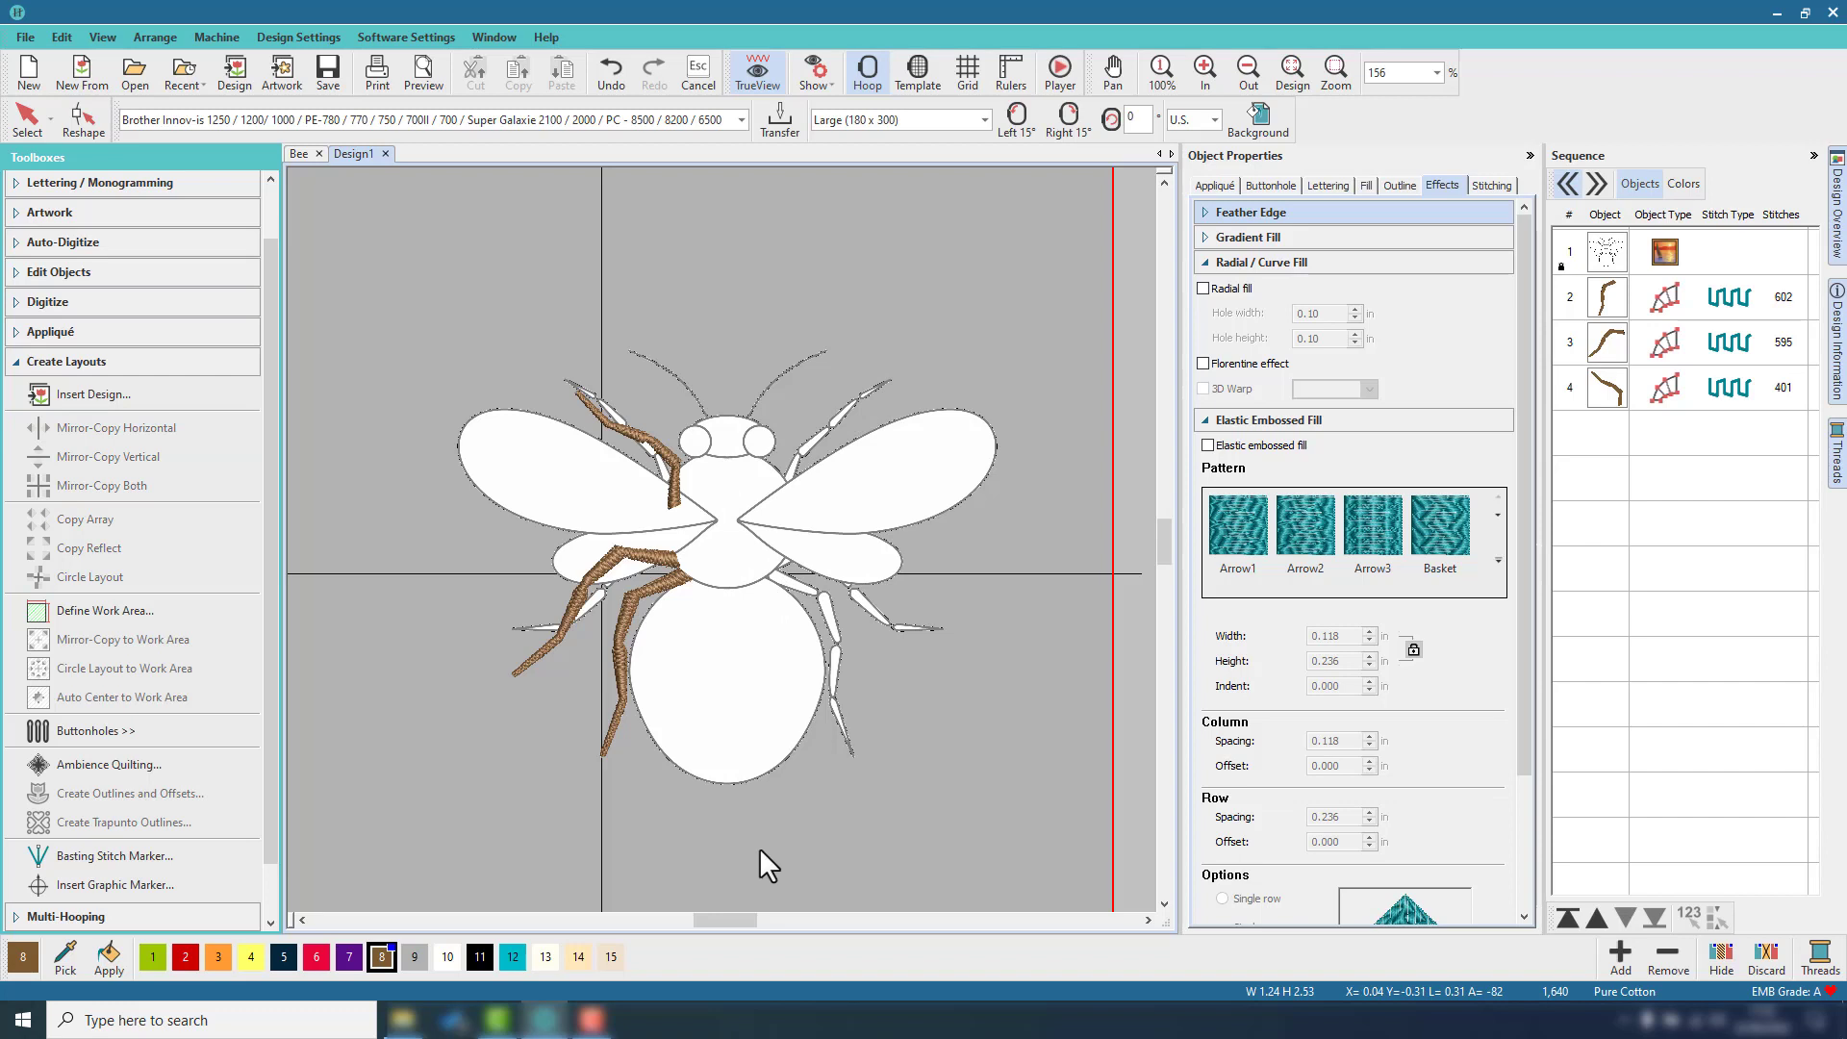
{"action": "left_click_drag", "start_coordinate": [759, 847], "coordinate": [402, 292]}
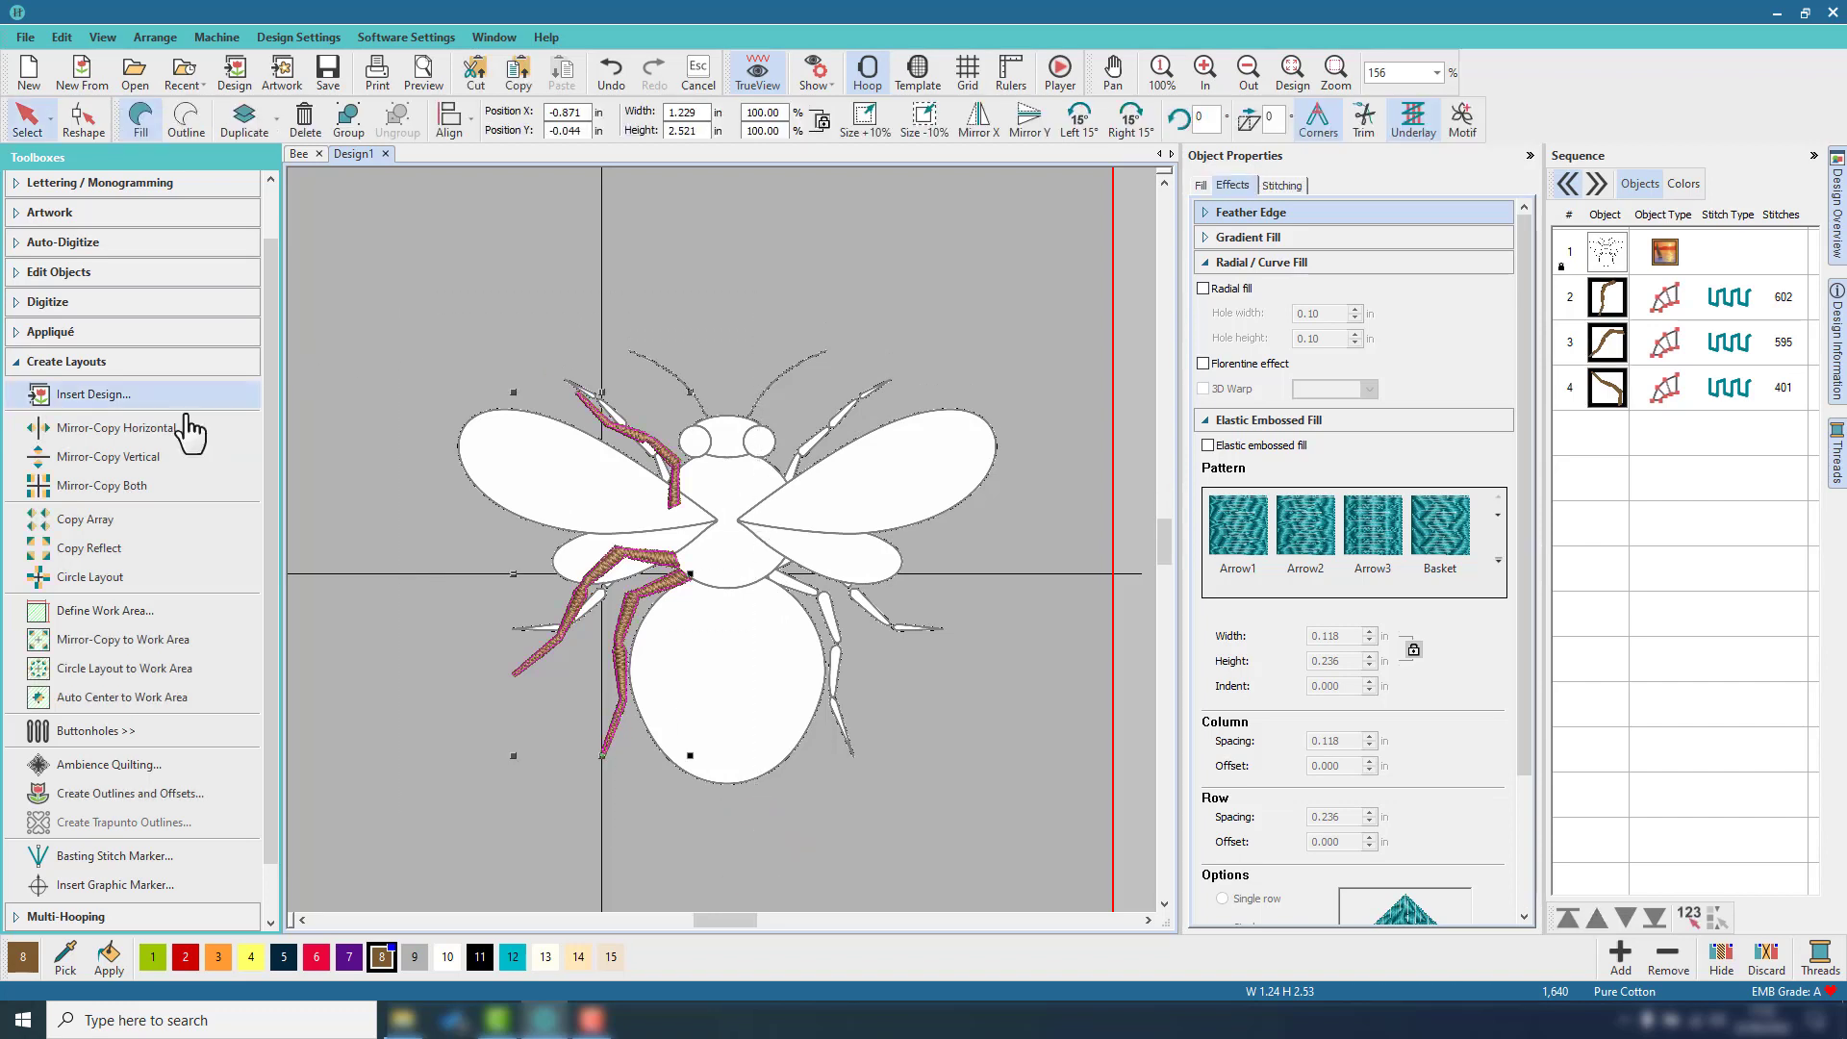
{"action": "left_click", "coordinate": [123, 460]}
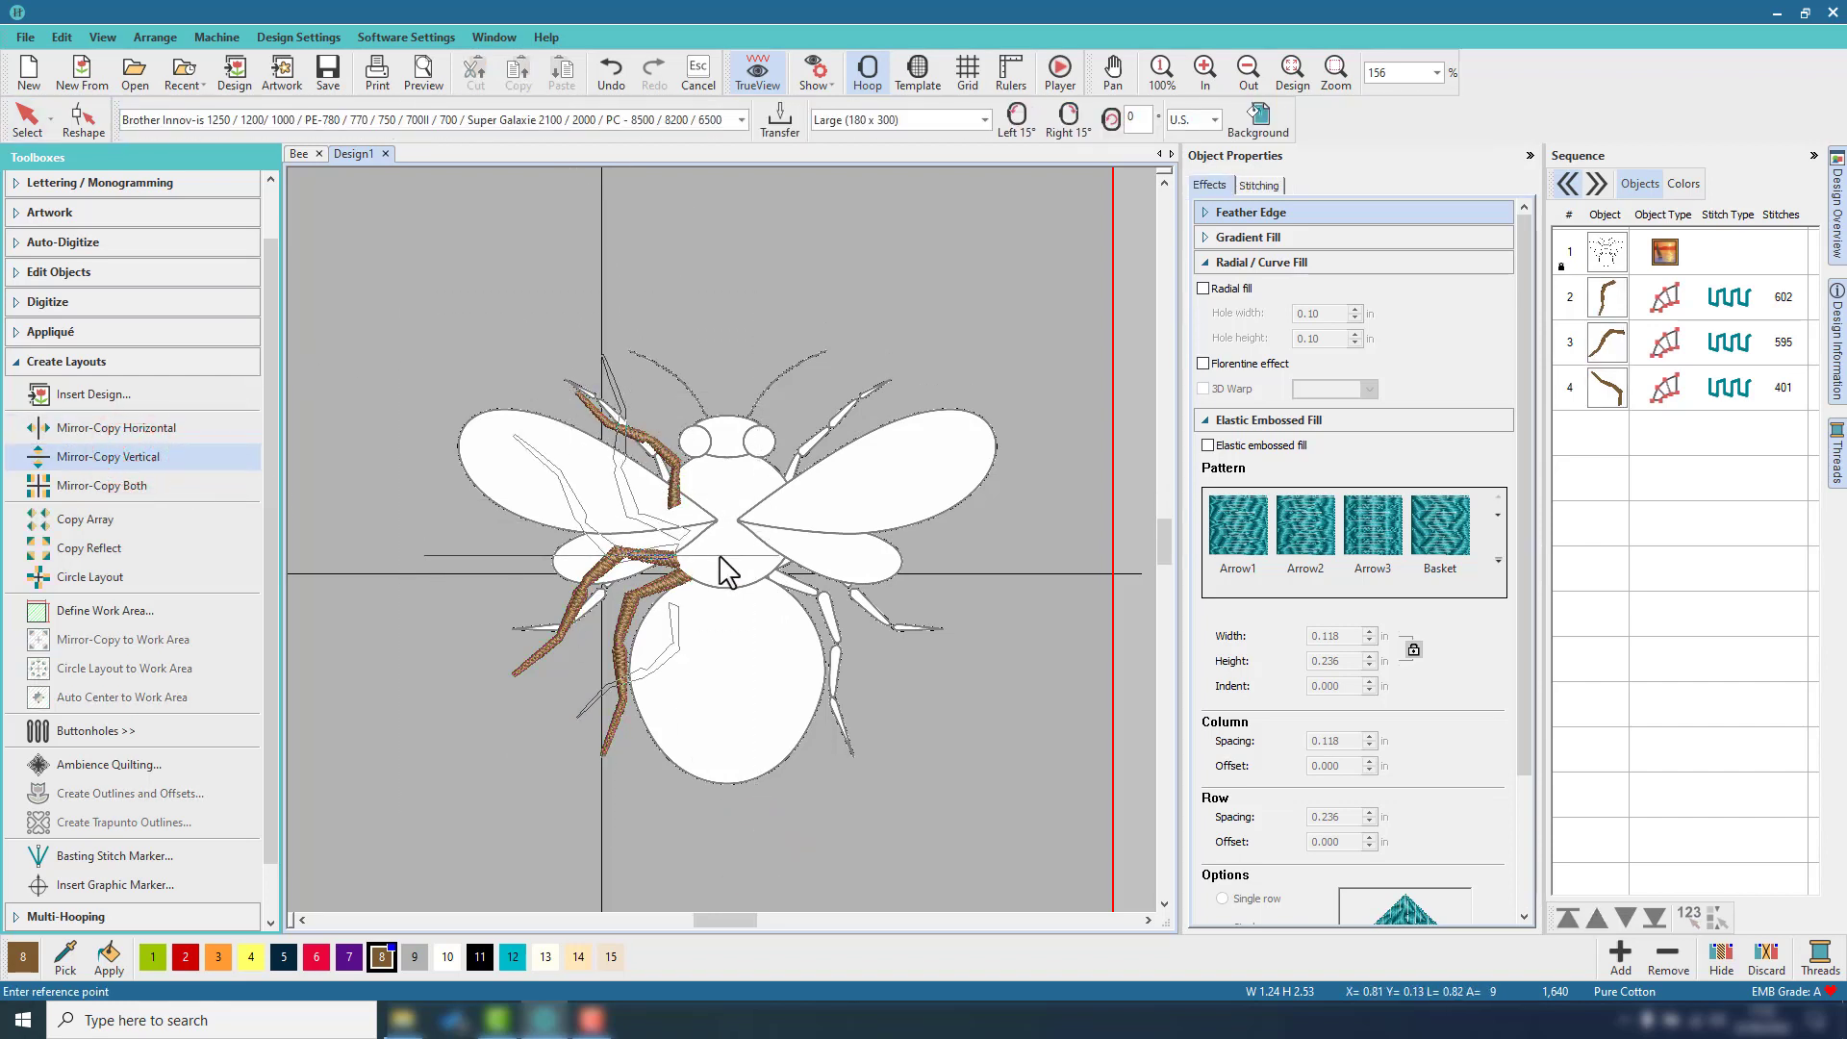
{"action": "key", "text": "Escape"}
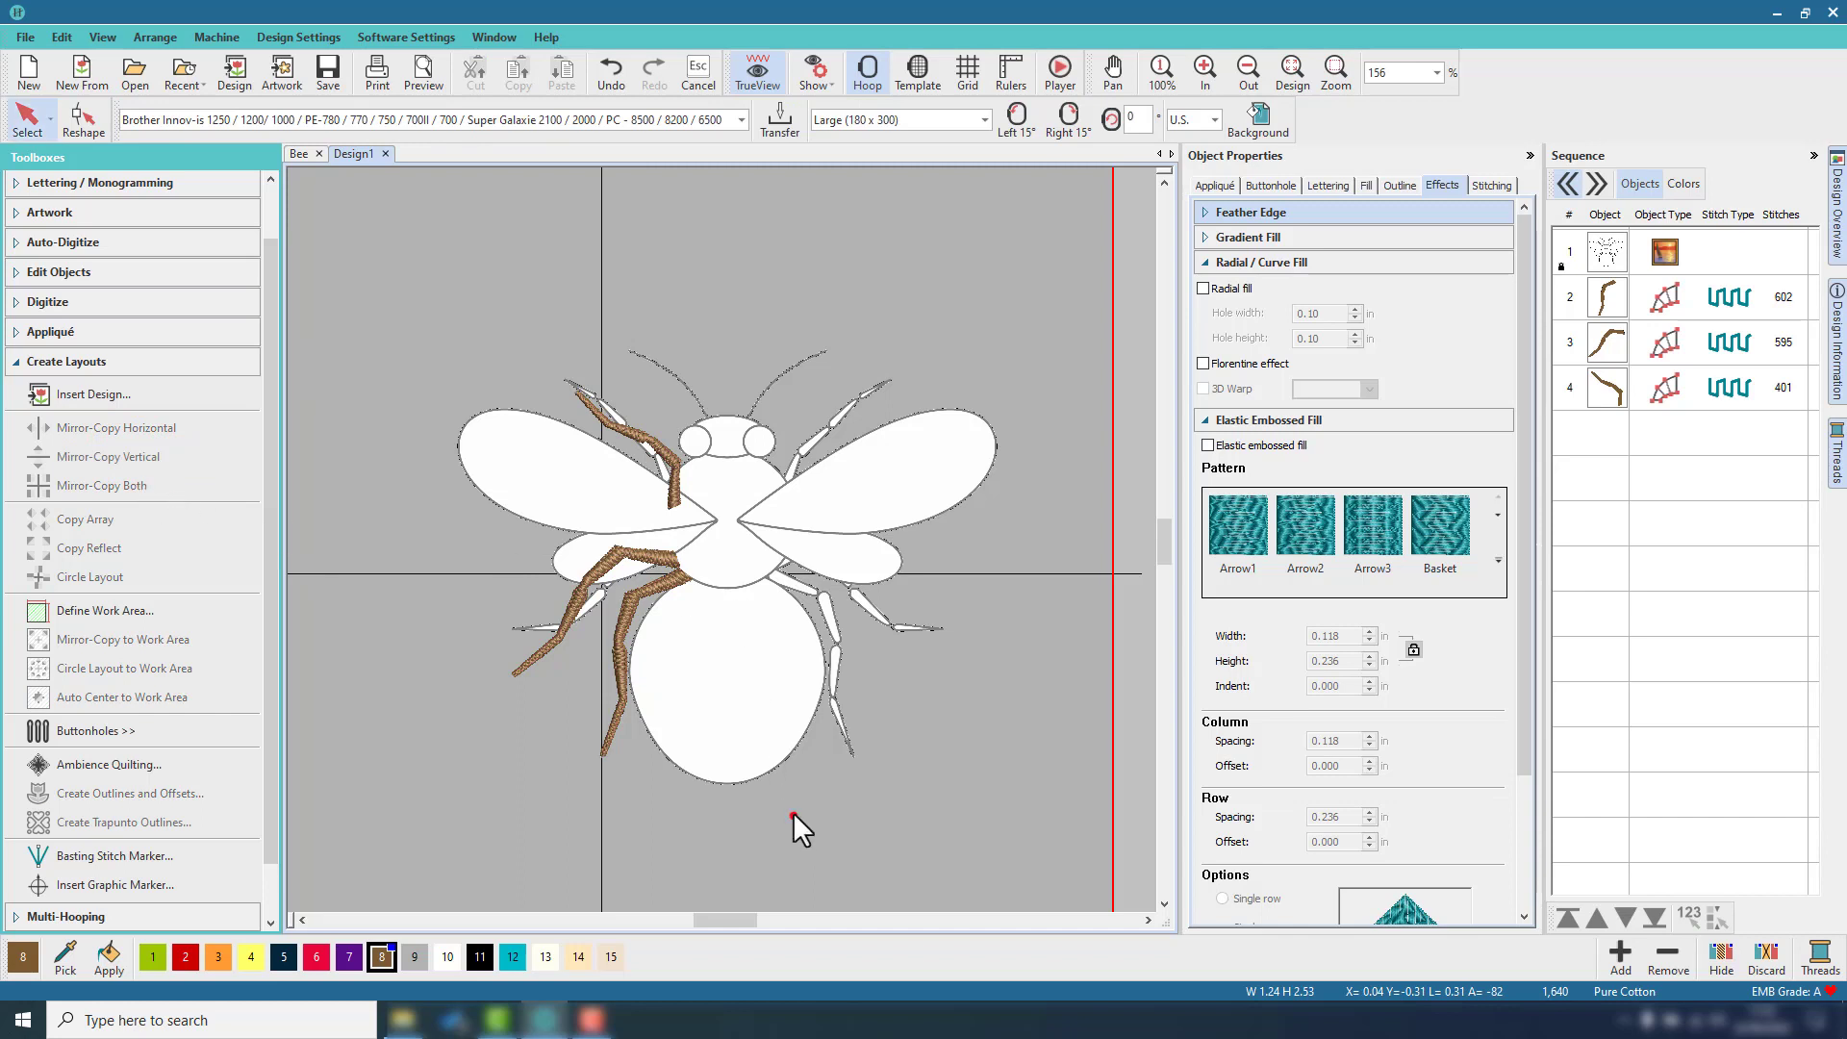
Mirror-copy all three left legs horizontally about the bee's centre line to create the right legs.
{"action": "left_click_drag", "start_coordinate": [793, 814], "coordinate": [430, 306]}
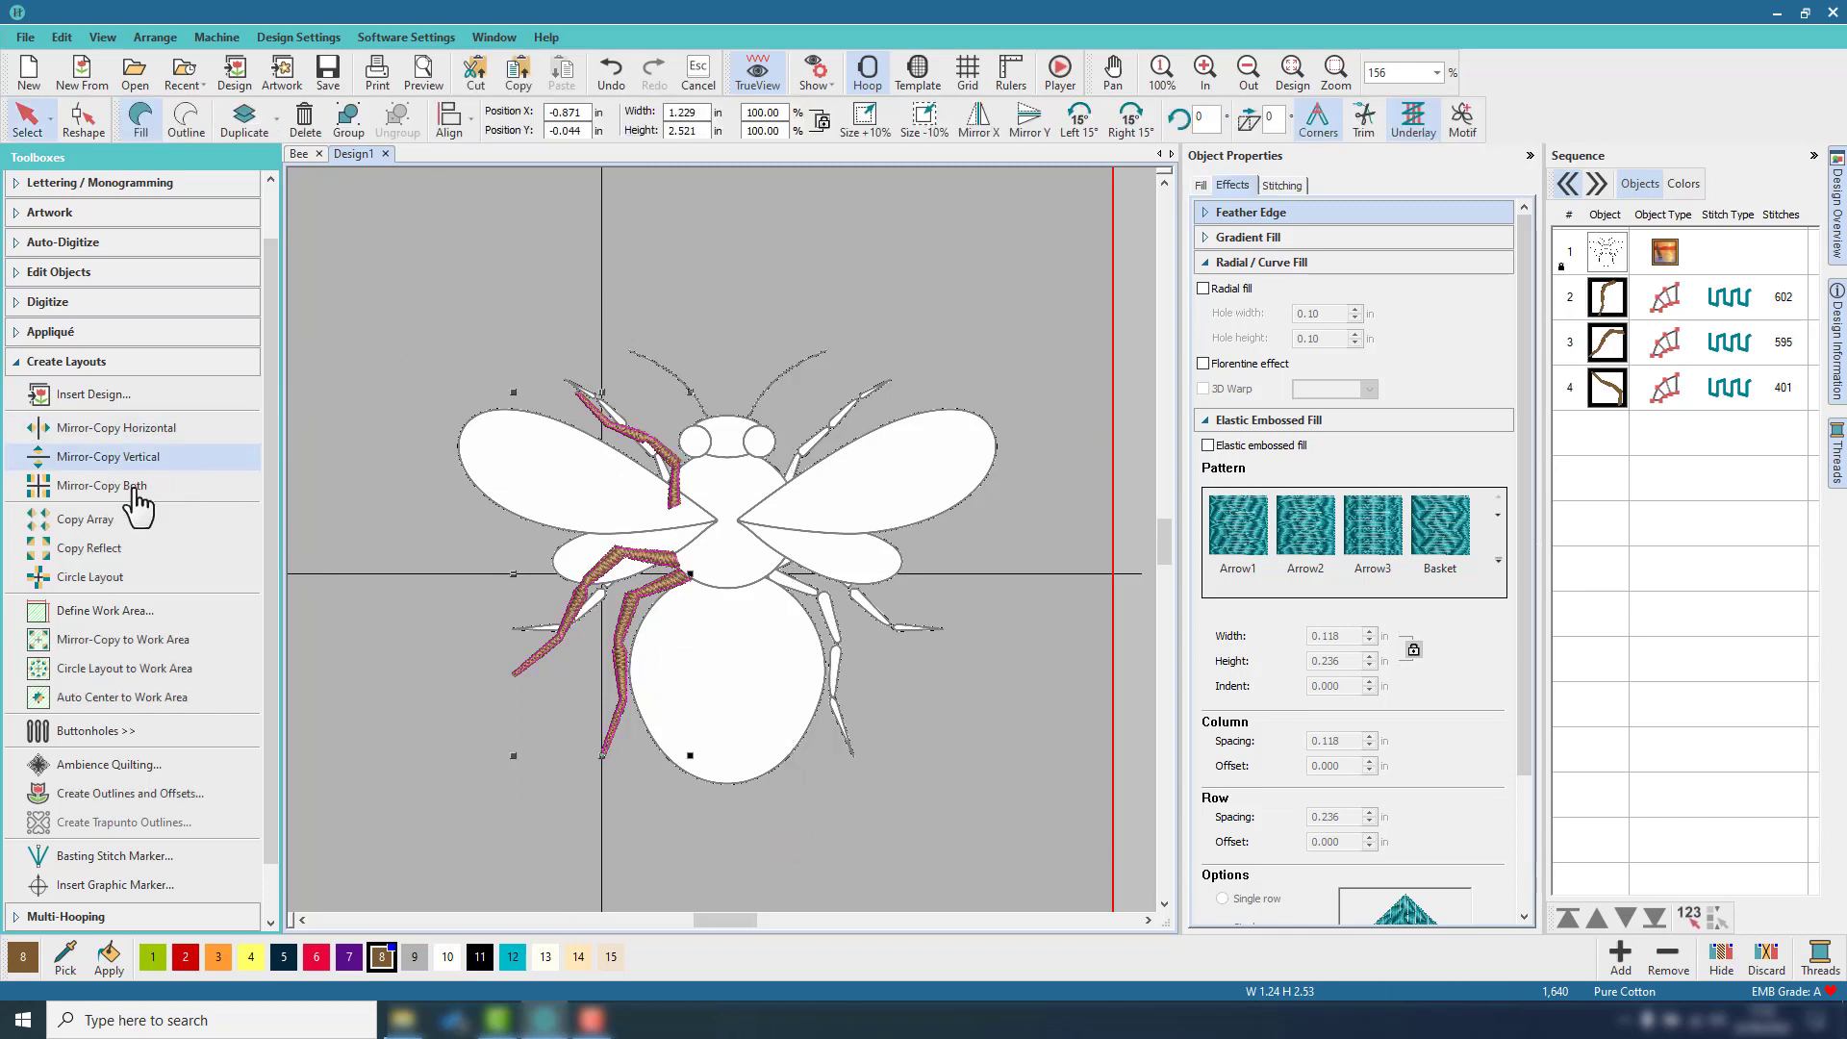
{"action": "left_click", "coordinate": [109, 430]}
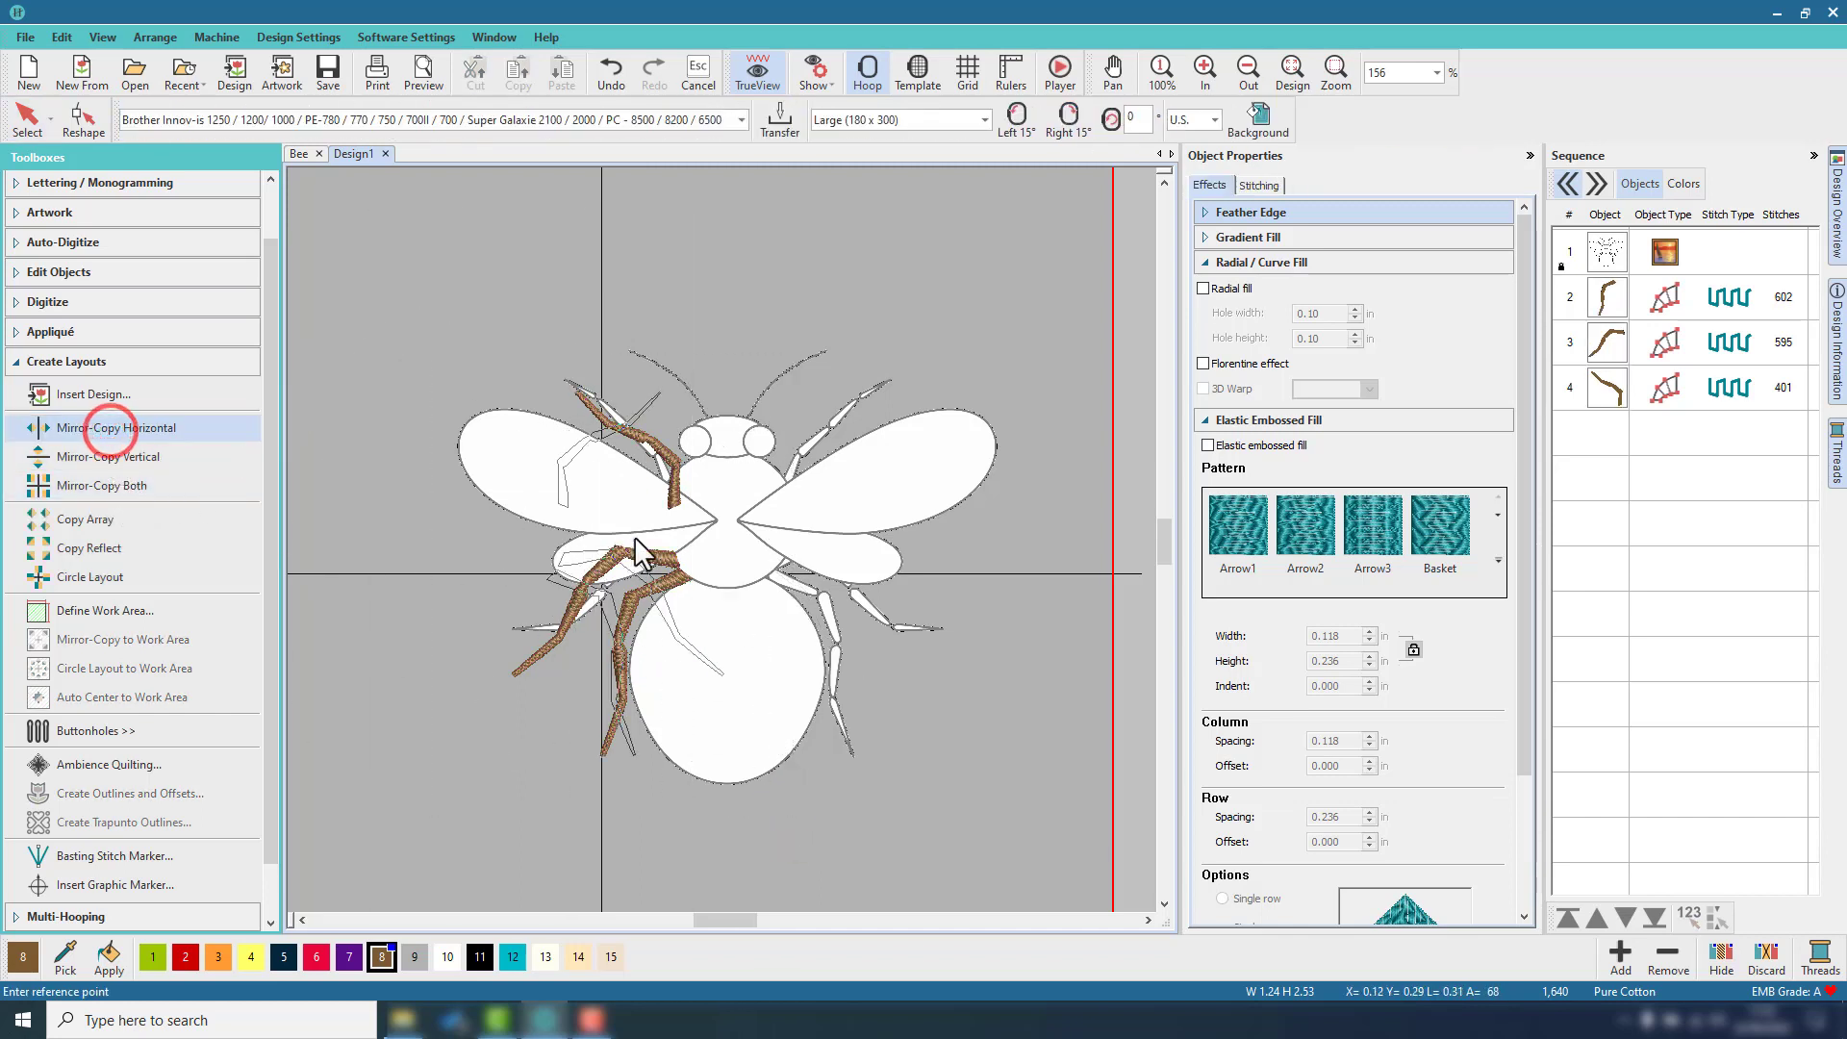
{"action": "left_click", "coordinate": [727, 536]}
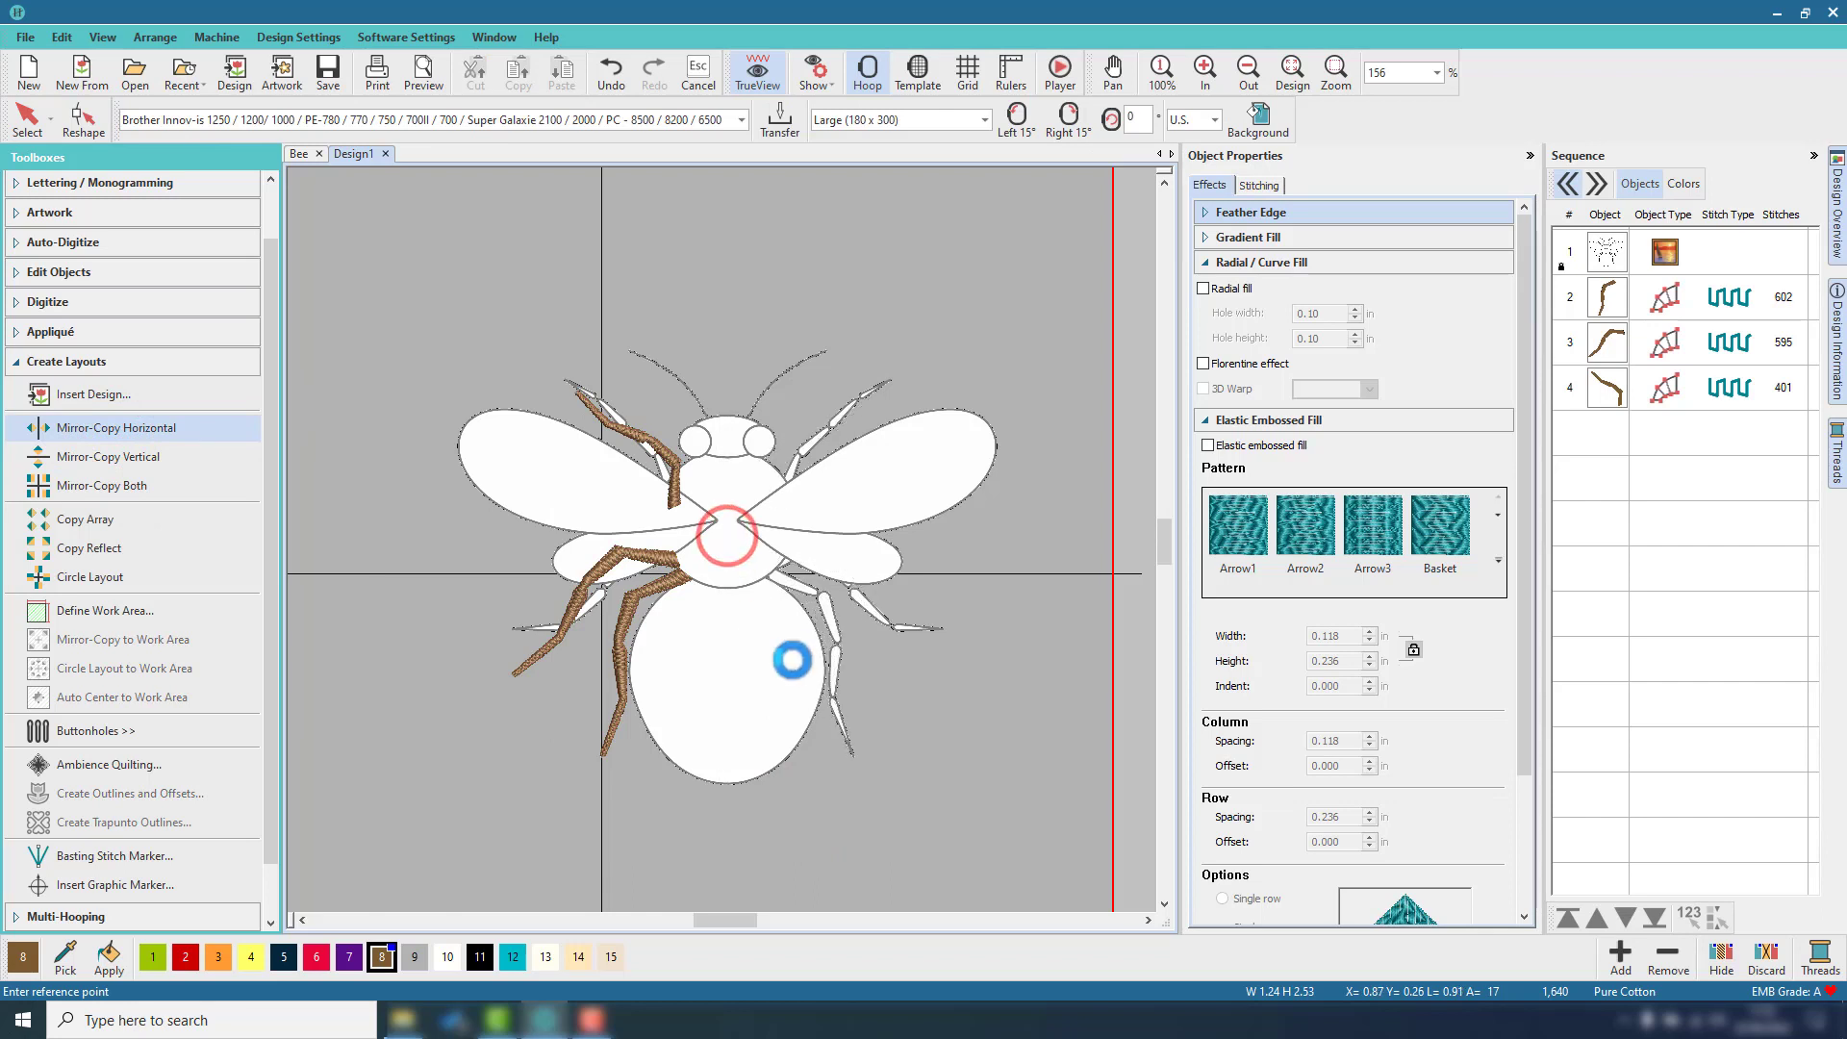
{"action": "left_click", "coordinate": [786, 652]}
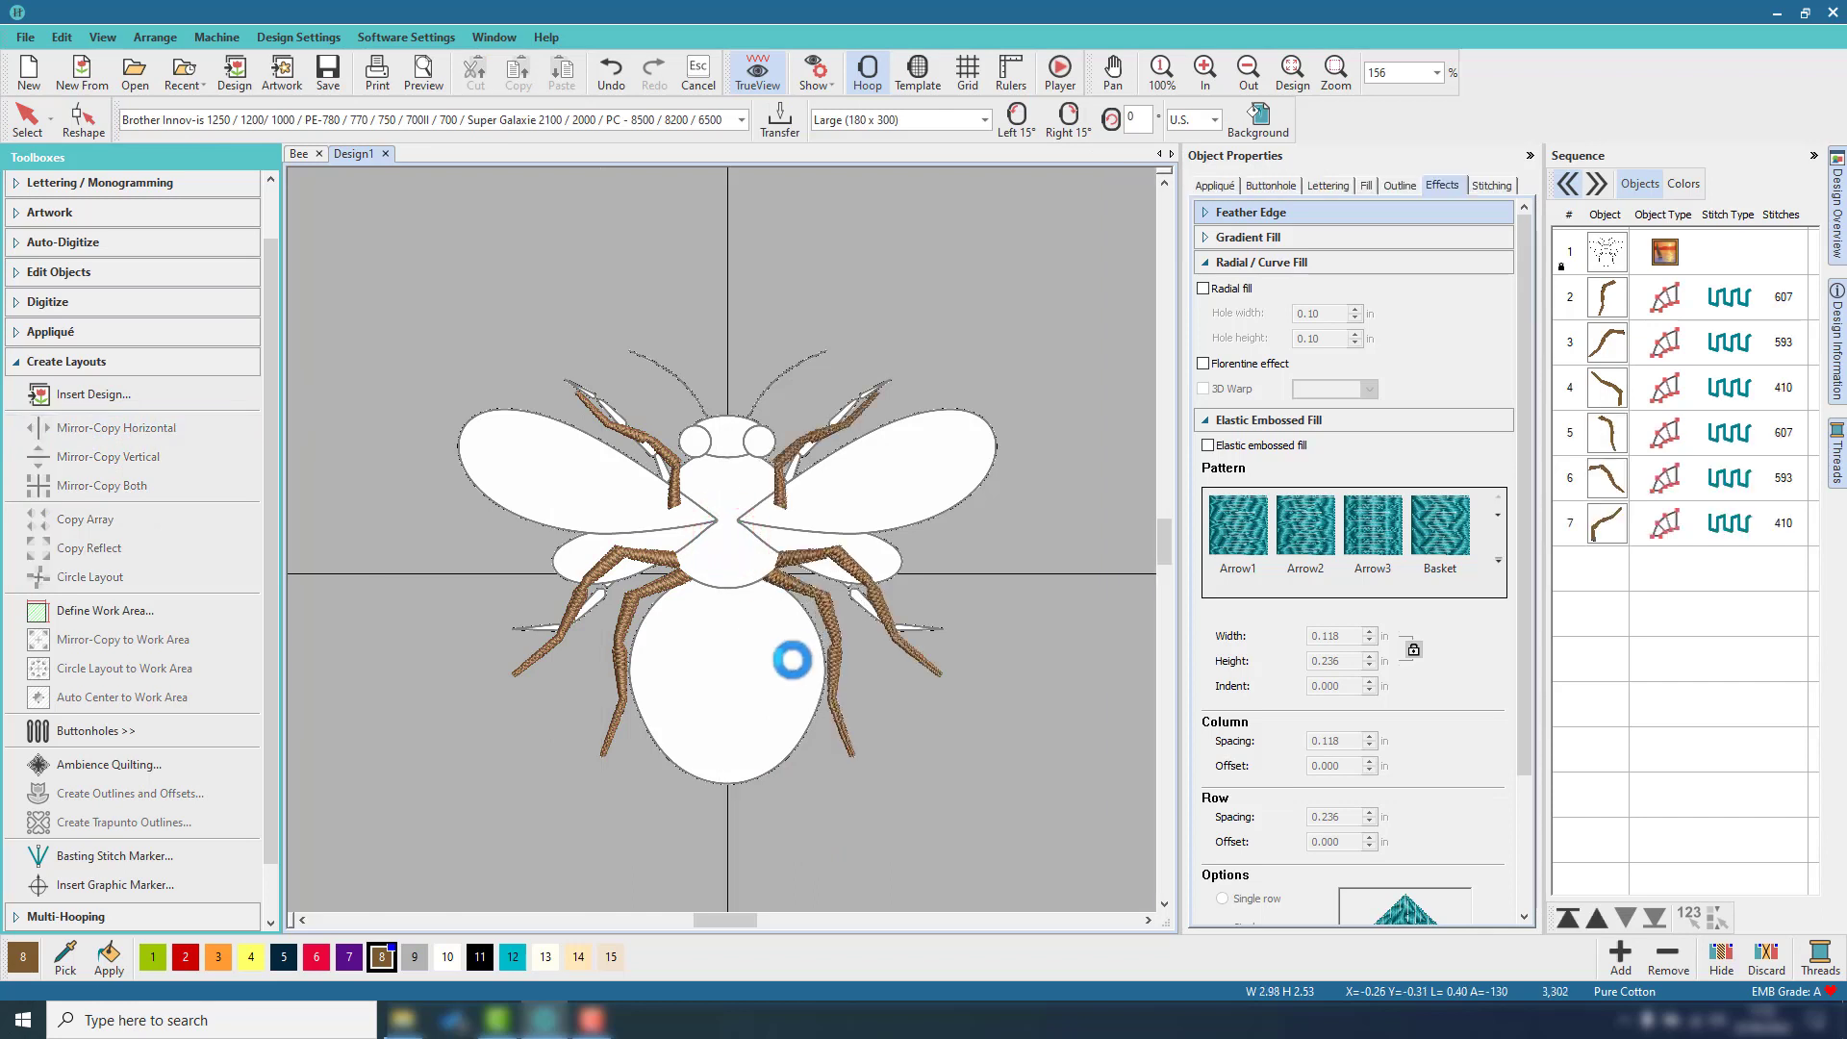
{"action": "right_click", "coordinate": [1008, 637]}
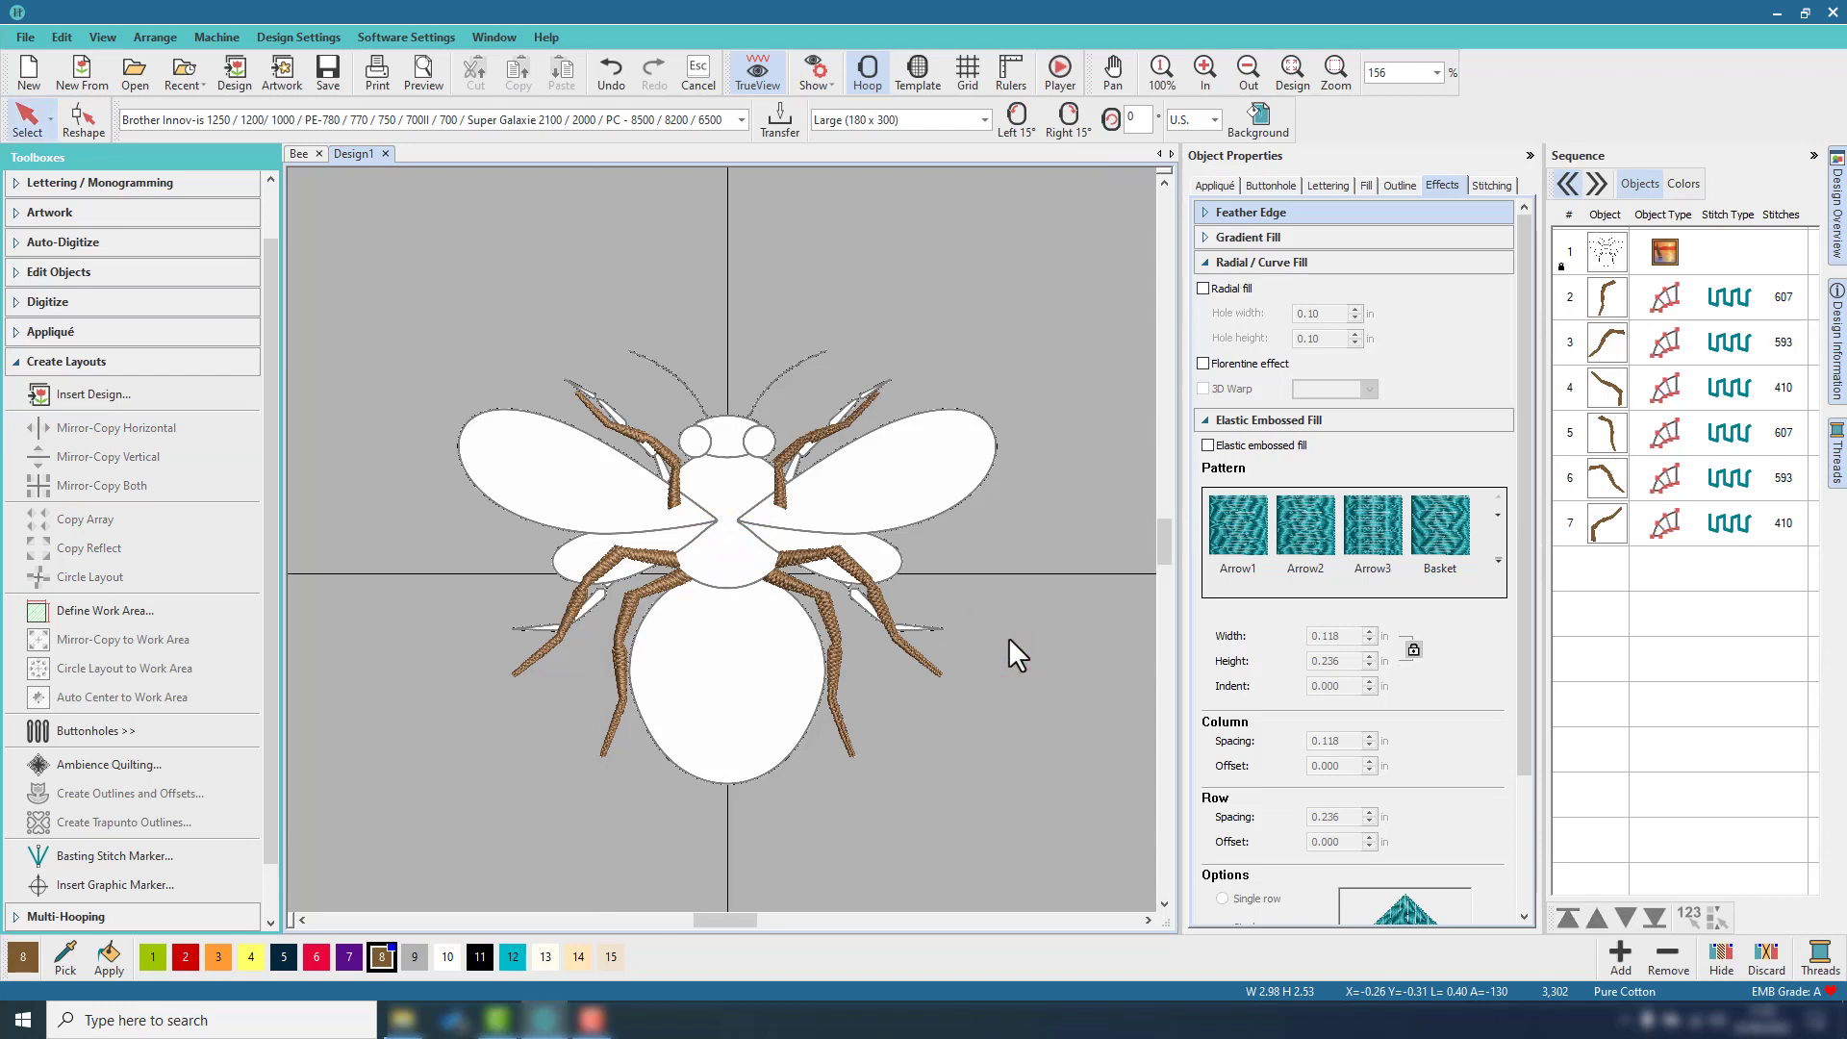
Lock all six leg objects through the object sequence.
{"action": "left_click", "coordinate": [1606, 296]}
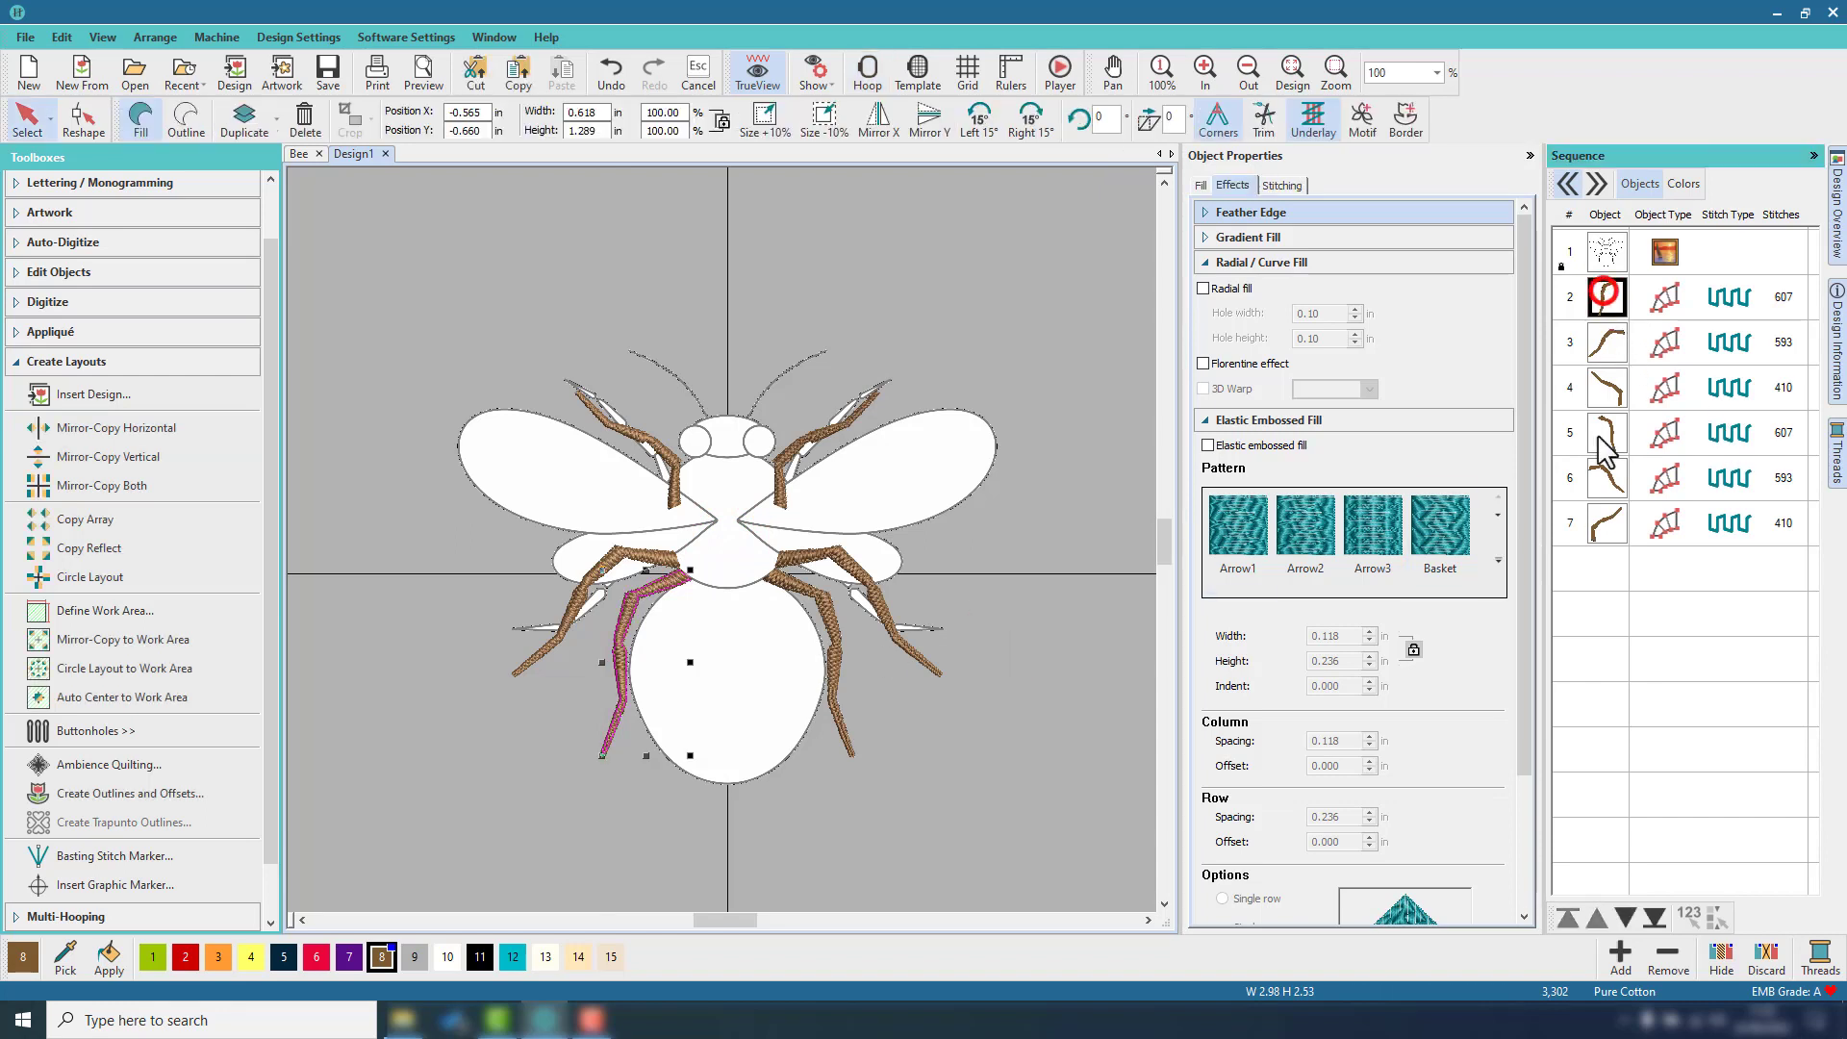
{"action": "right_click", "coordinate": [1602, 532]}
{"action": "left_click", "coordinate": [1606, 309]}
{"action": "left_click", "coordinate": [1610, 523], "text": "shift"}
{"action": "right_click", "coordinate": [1614, 535]}
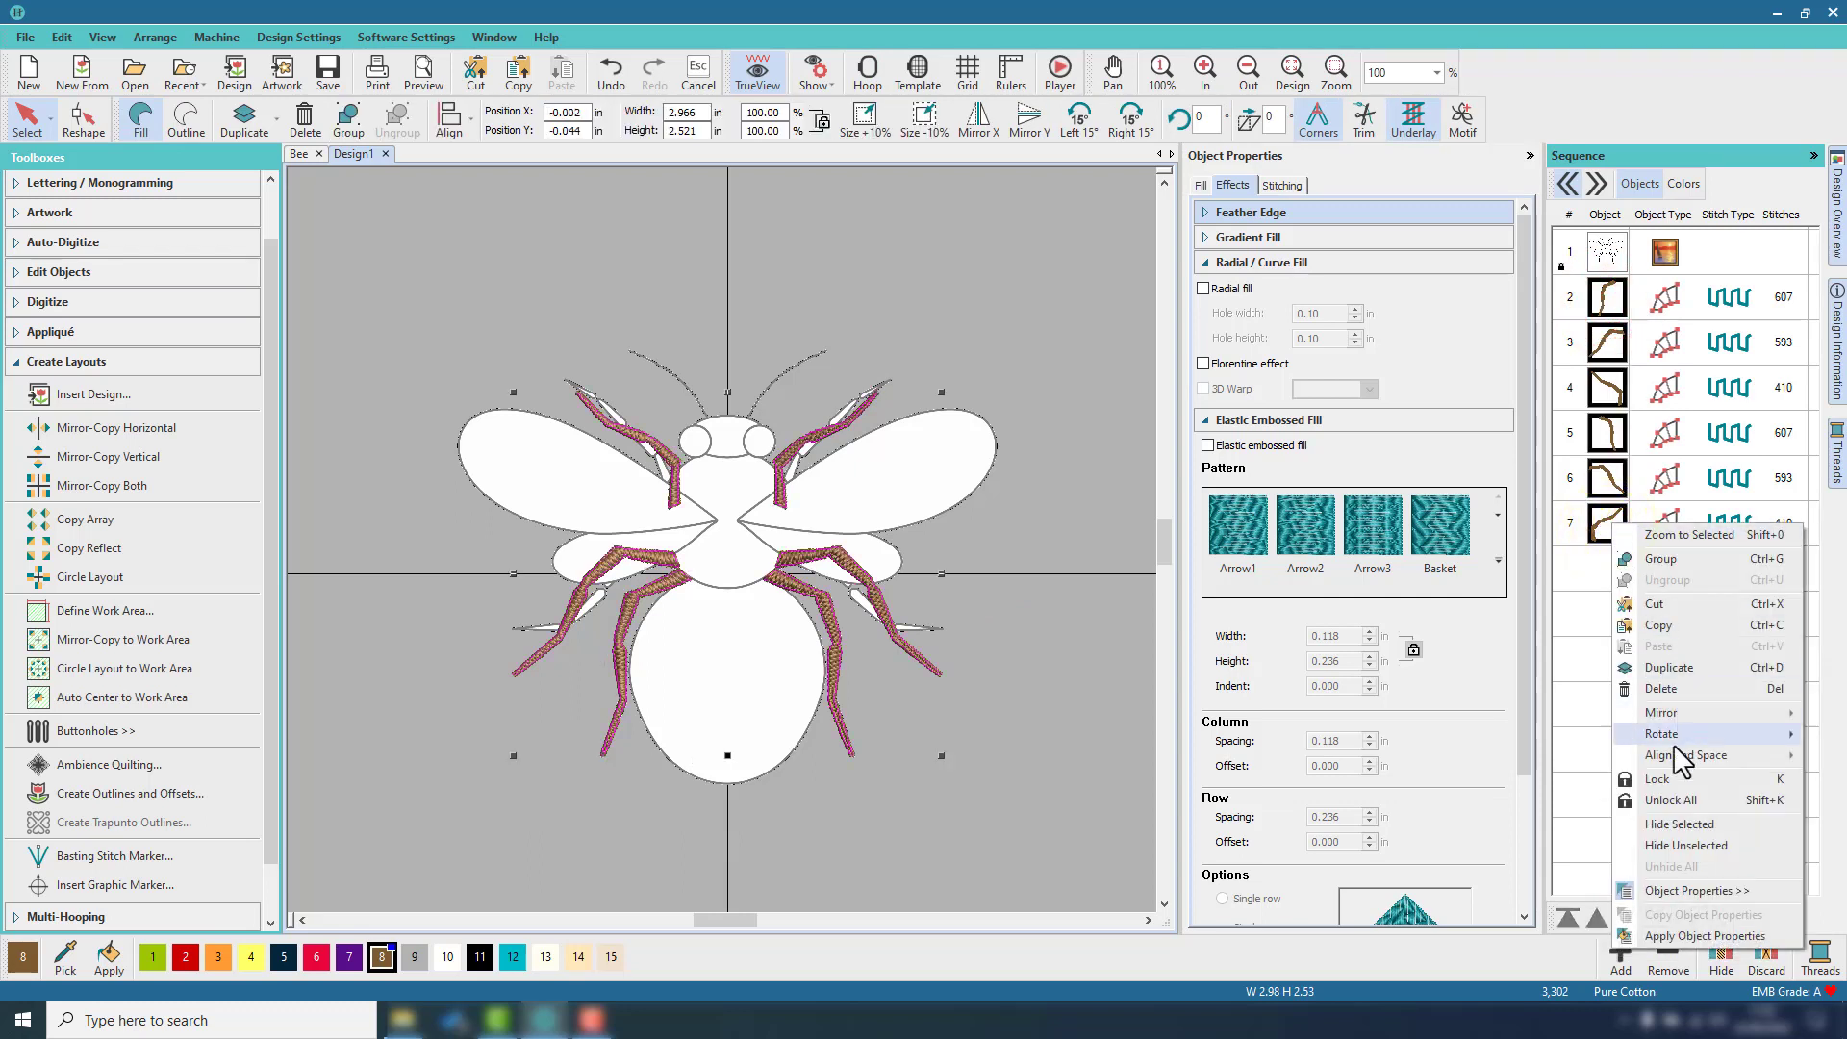
{"action": "left_click", "coordinate": [1672, 784]}
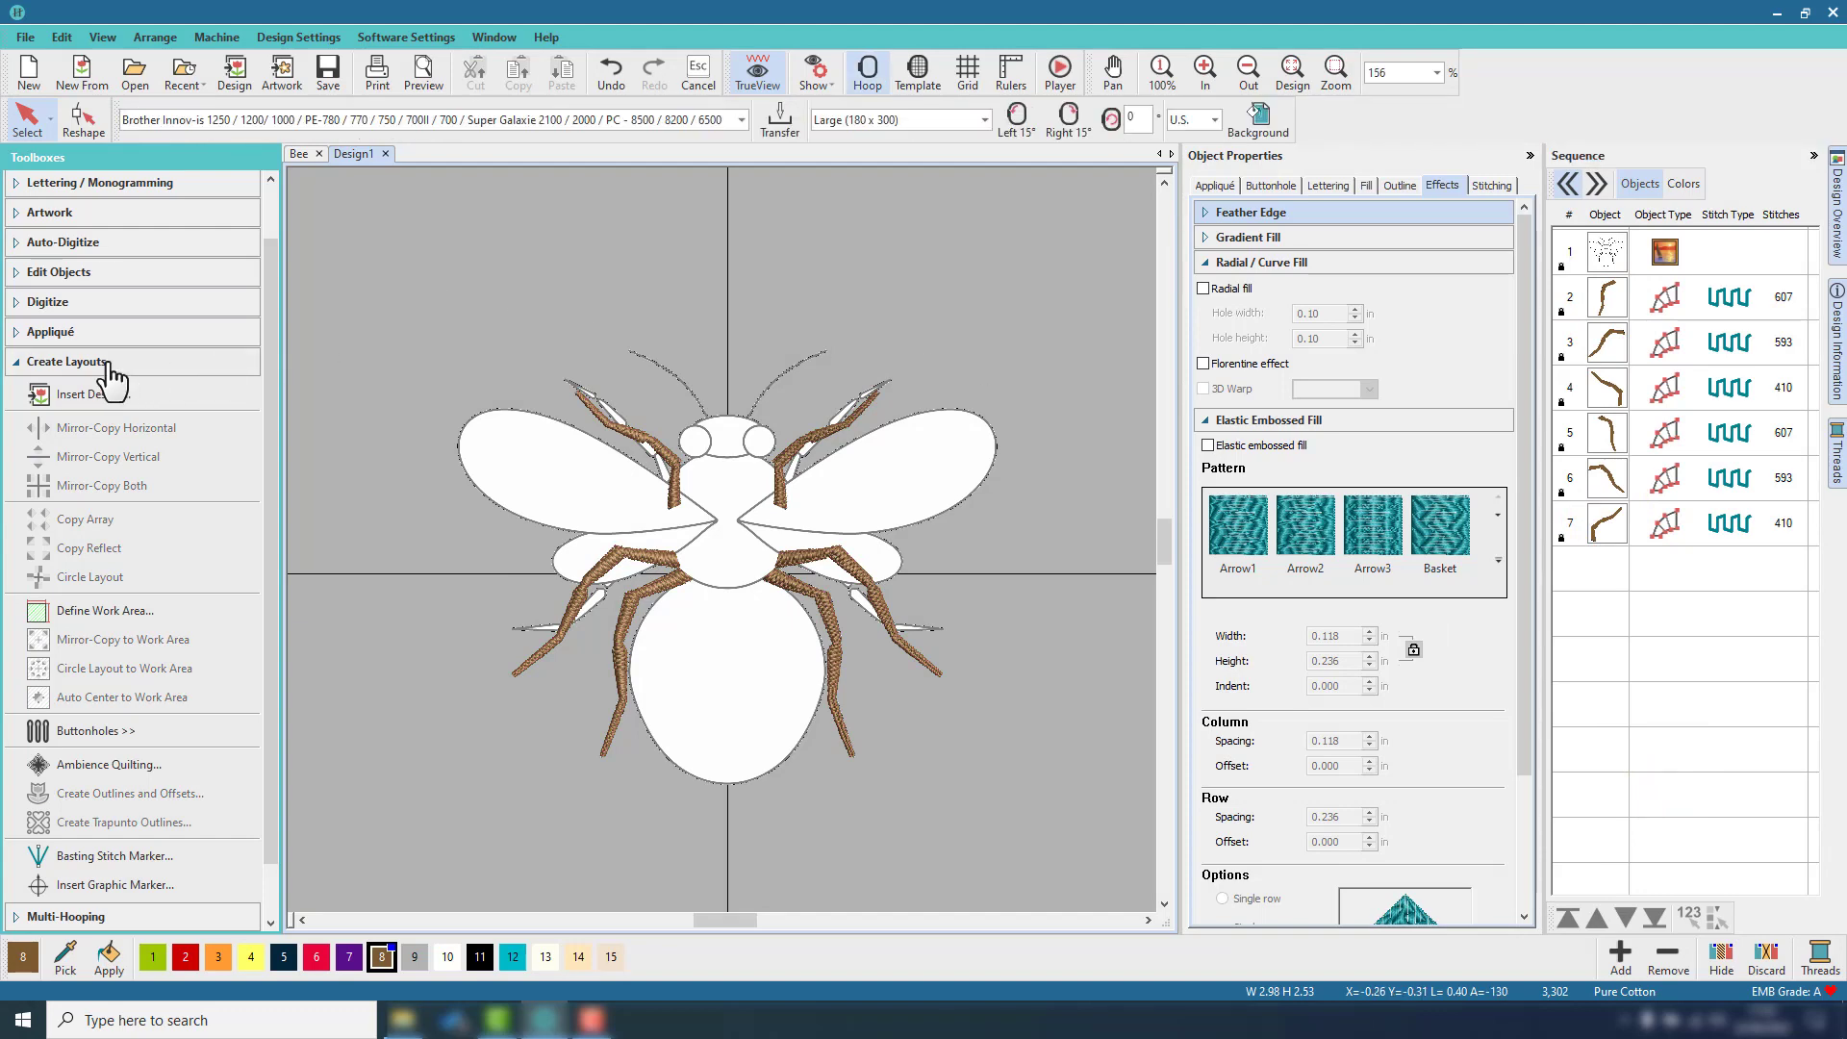
Digitize a Tatami-filled circle about 1.21 in across, overlapping the bee's upper left abdomen and hind wing.
{"action": "left_click", "coordinate": [39, 301]}
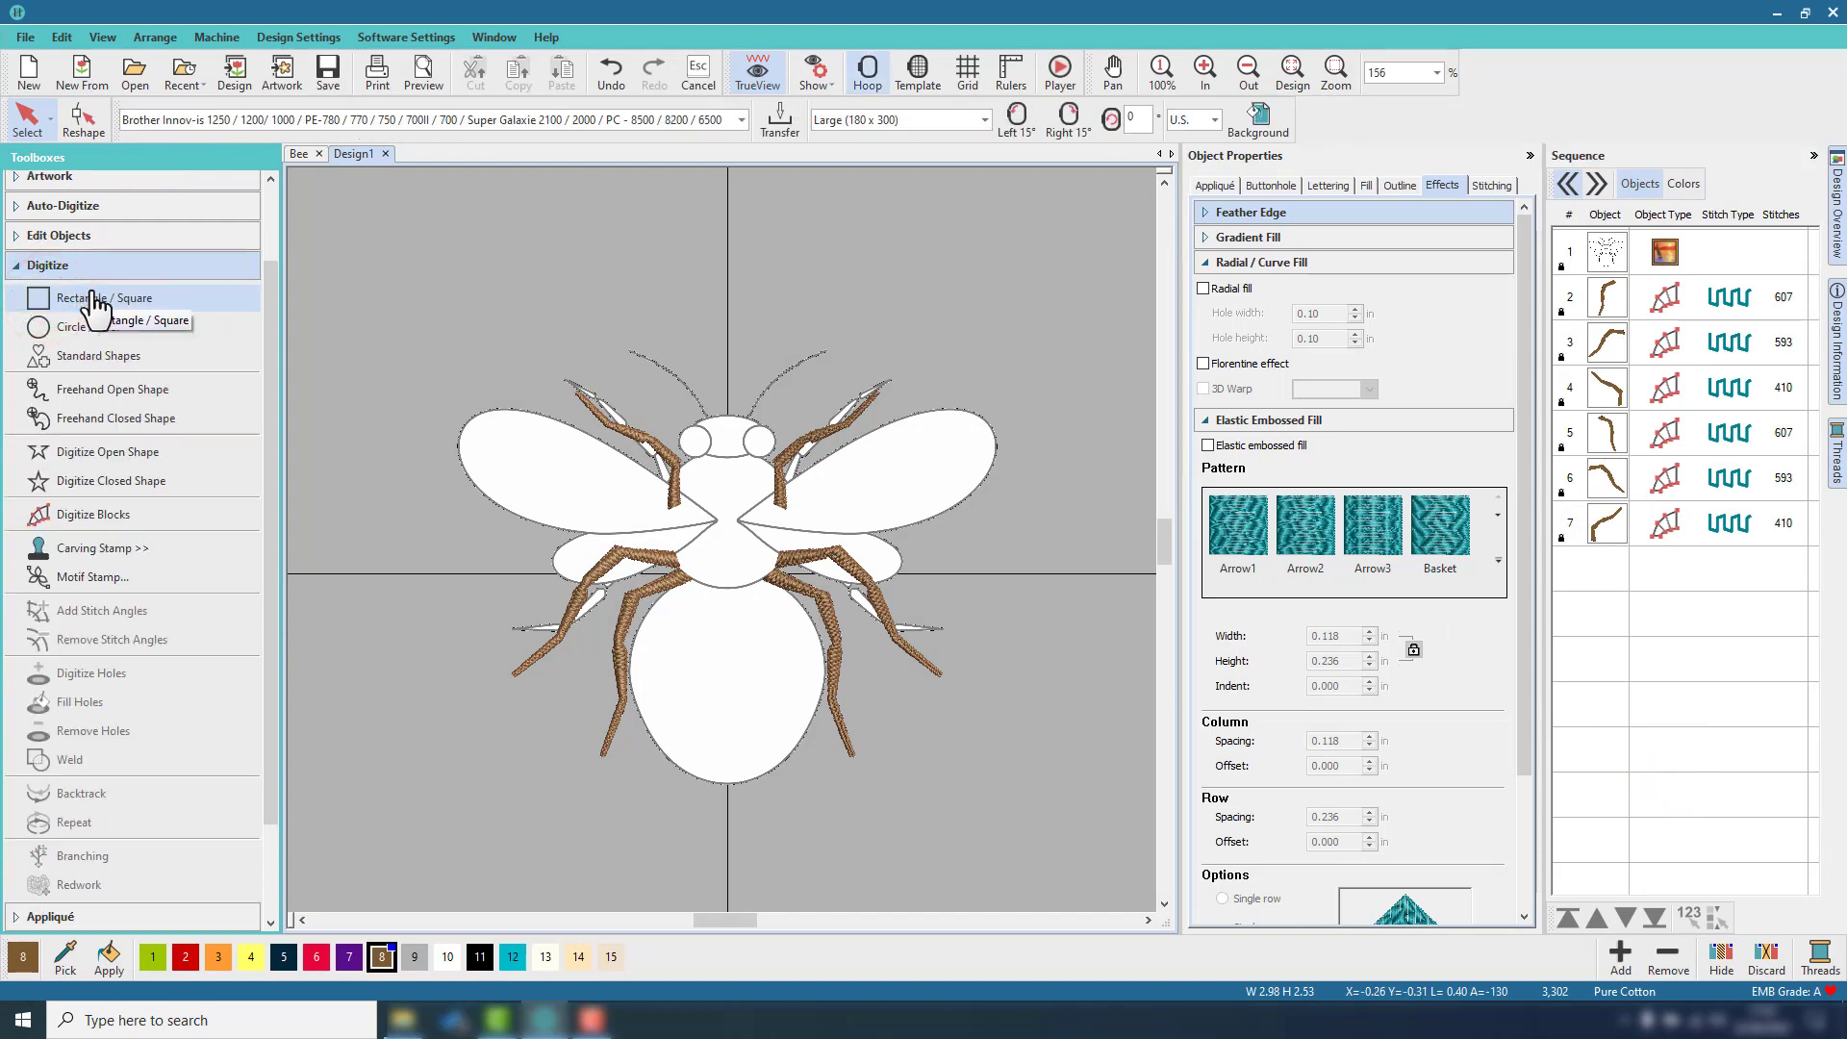
{"action": "left_click", "coordinate": [93, 330]}
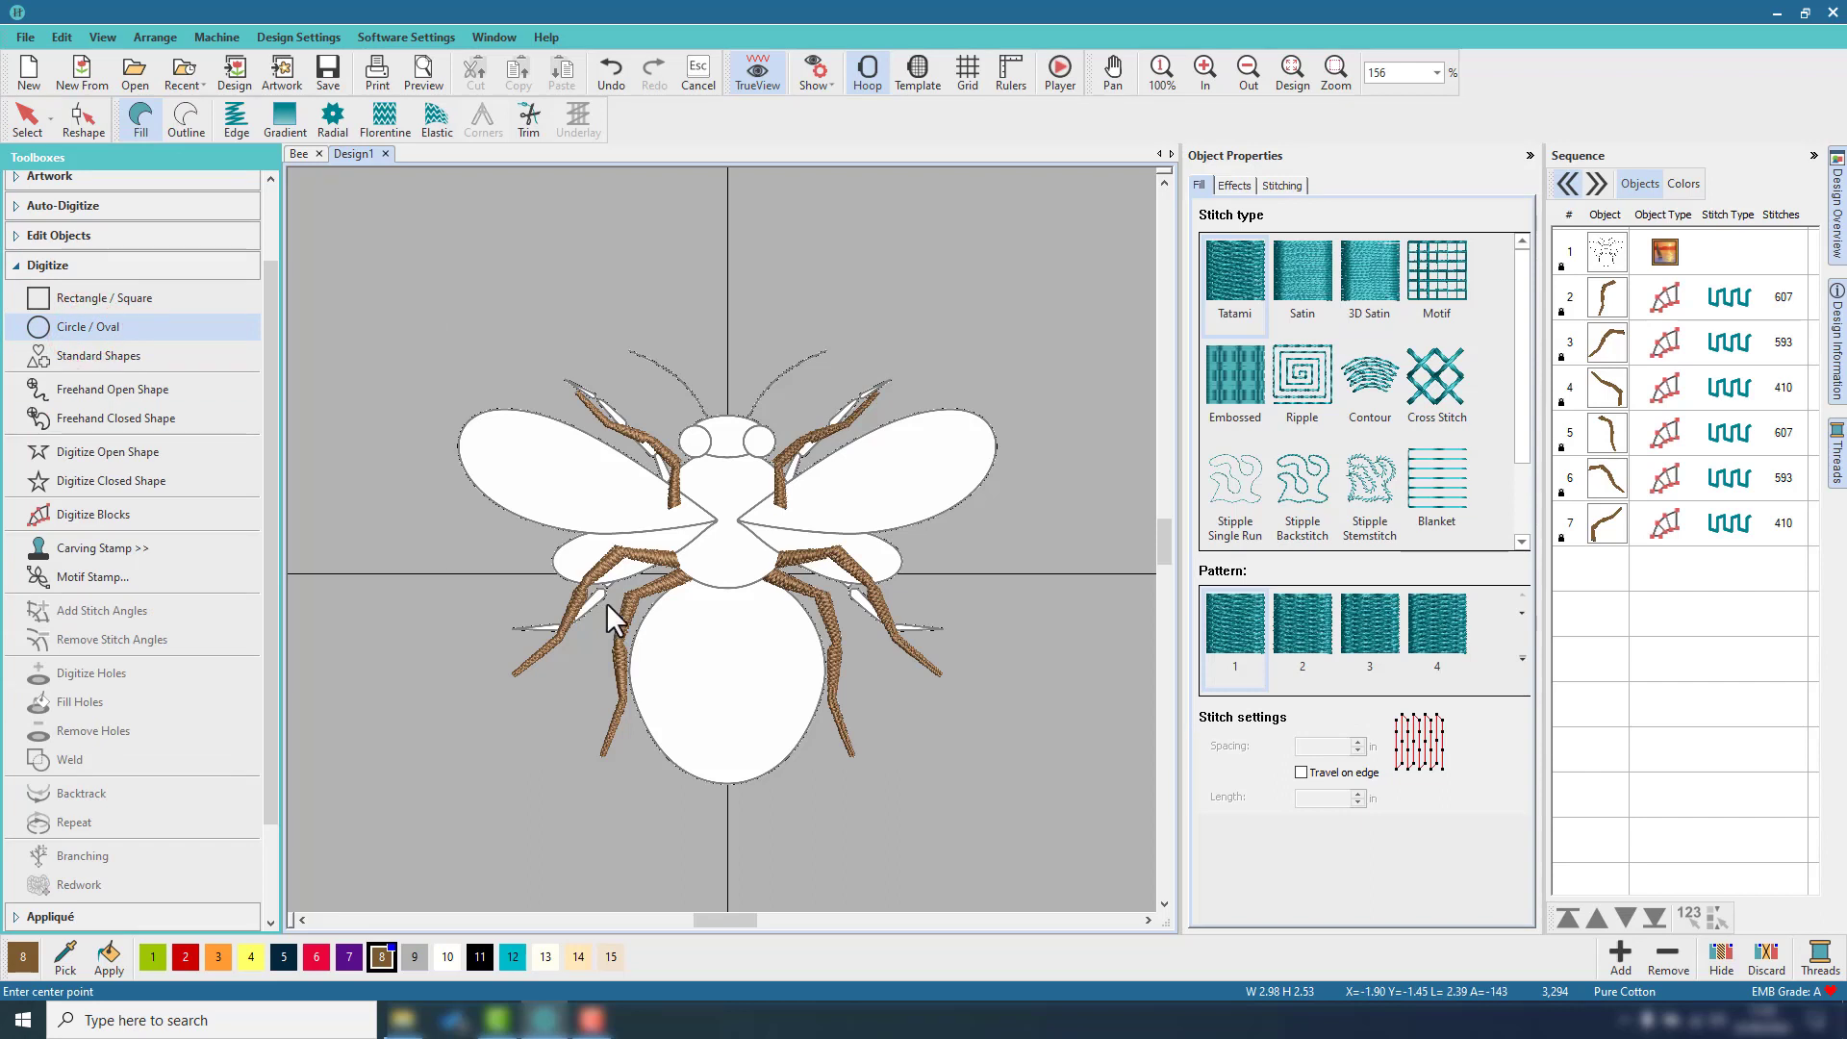
{"action": "left_click", "coordinate": [643, 574]}
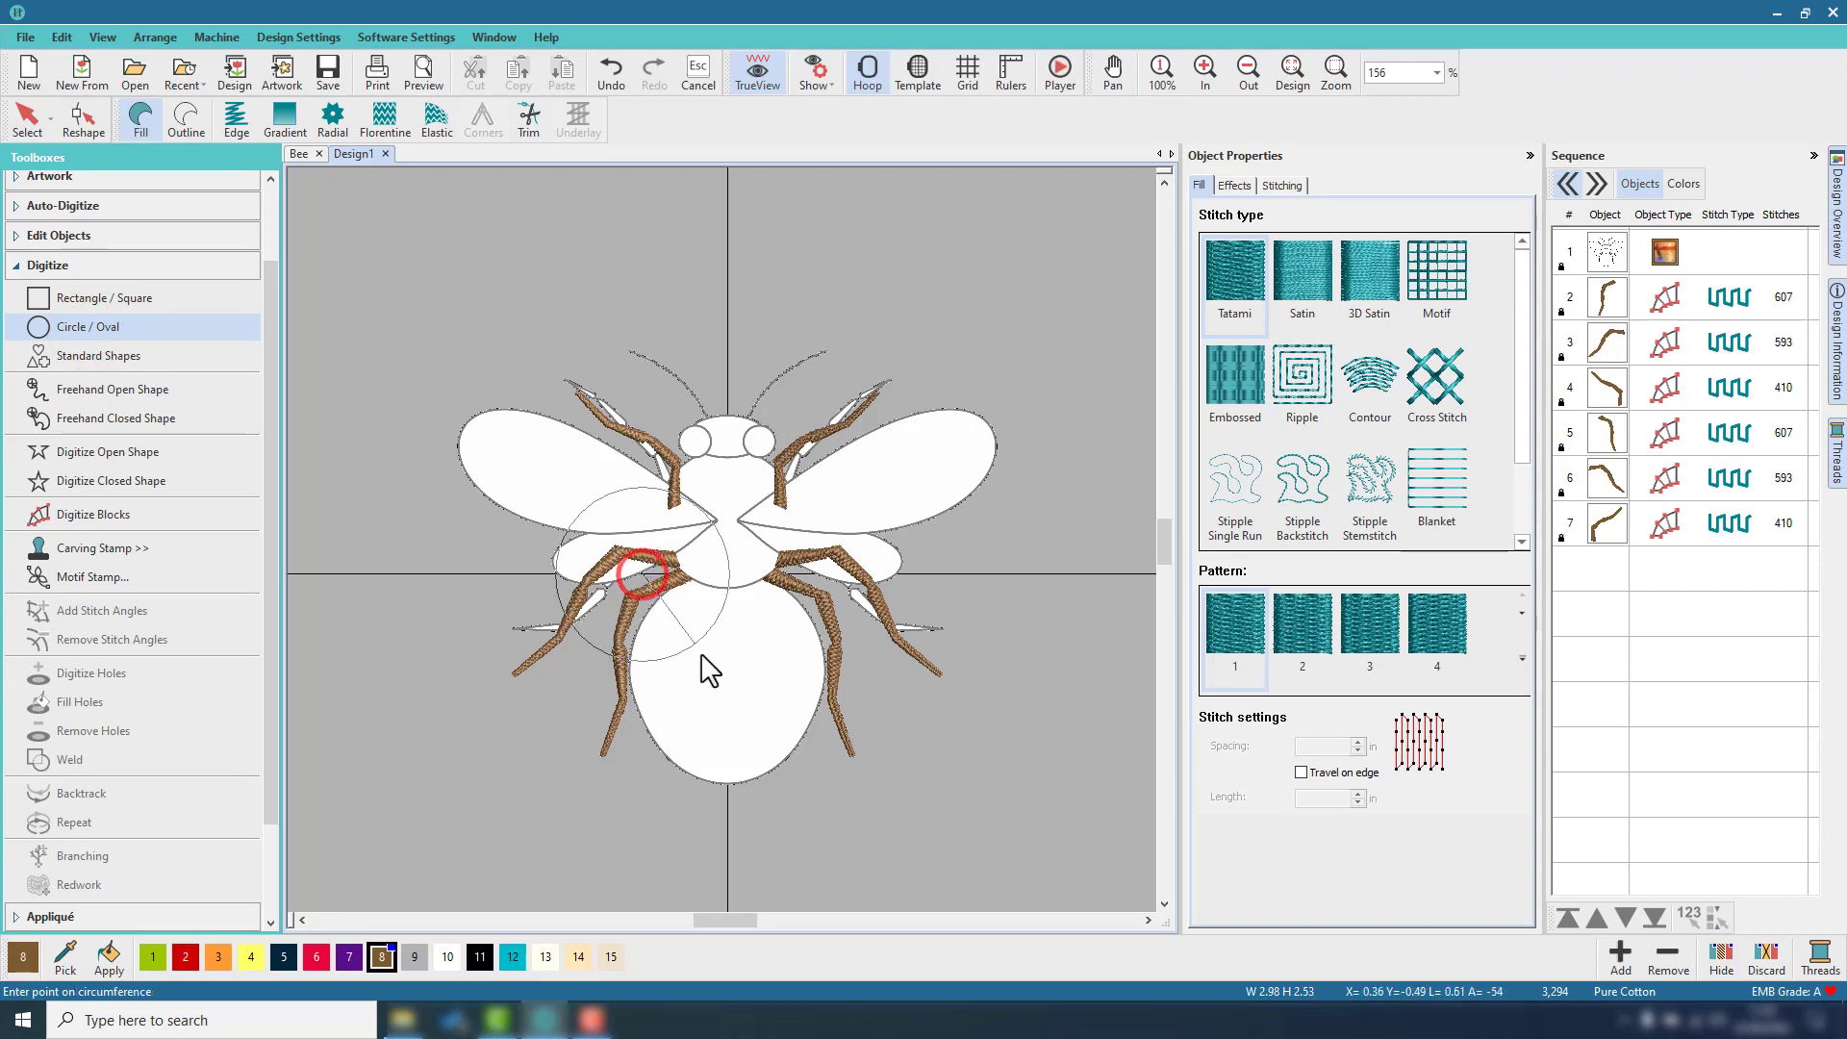
{"action": "left_click", "coordinate": [695, 647]}
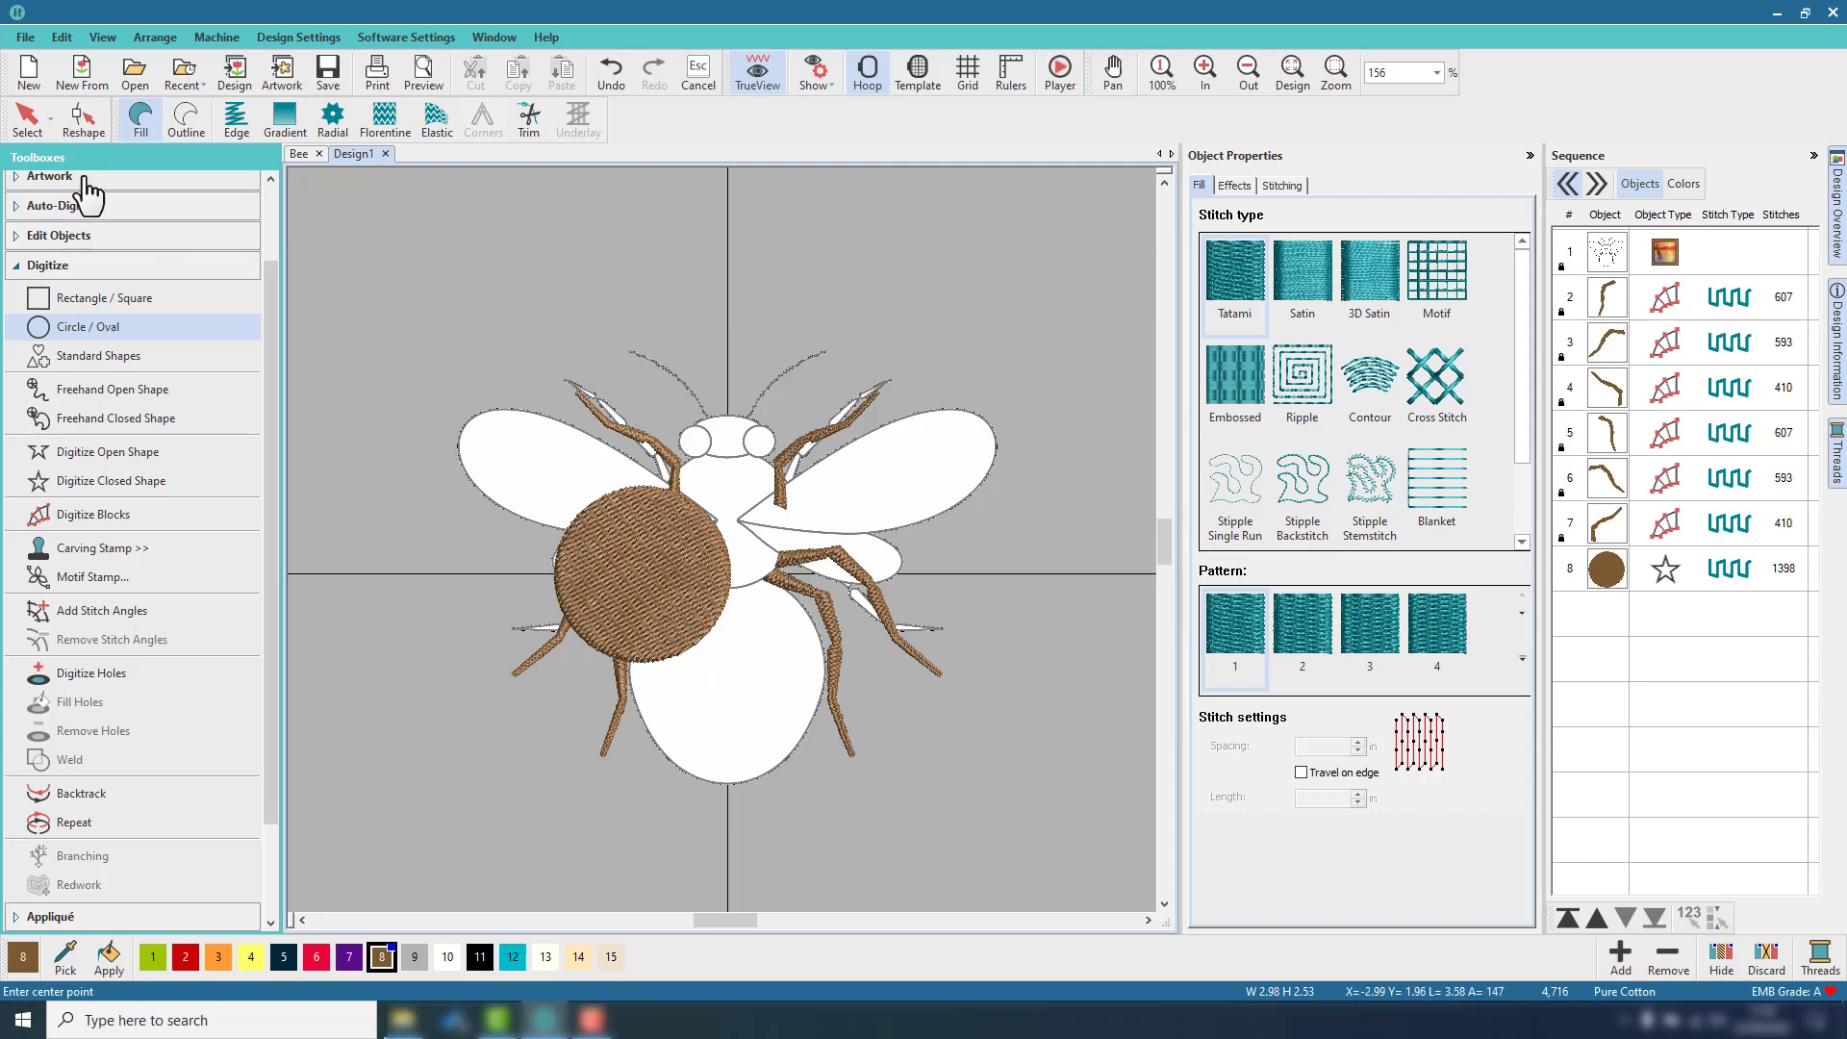
Move the filled circle onto the abdomen, centred on the body axis, and stretch its height downward to about 1.35 in.
{"action": "left_click", "coordinate": [27, 121]}
{"action": "left_click", "coordinate": [670, 527]}
{"action": "left_click_drag", "start_coordinate": [741, 621], "coordinate": [754, 631]}
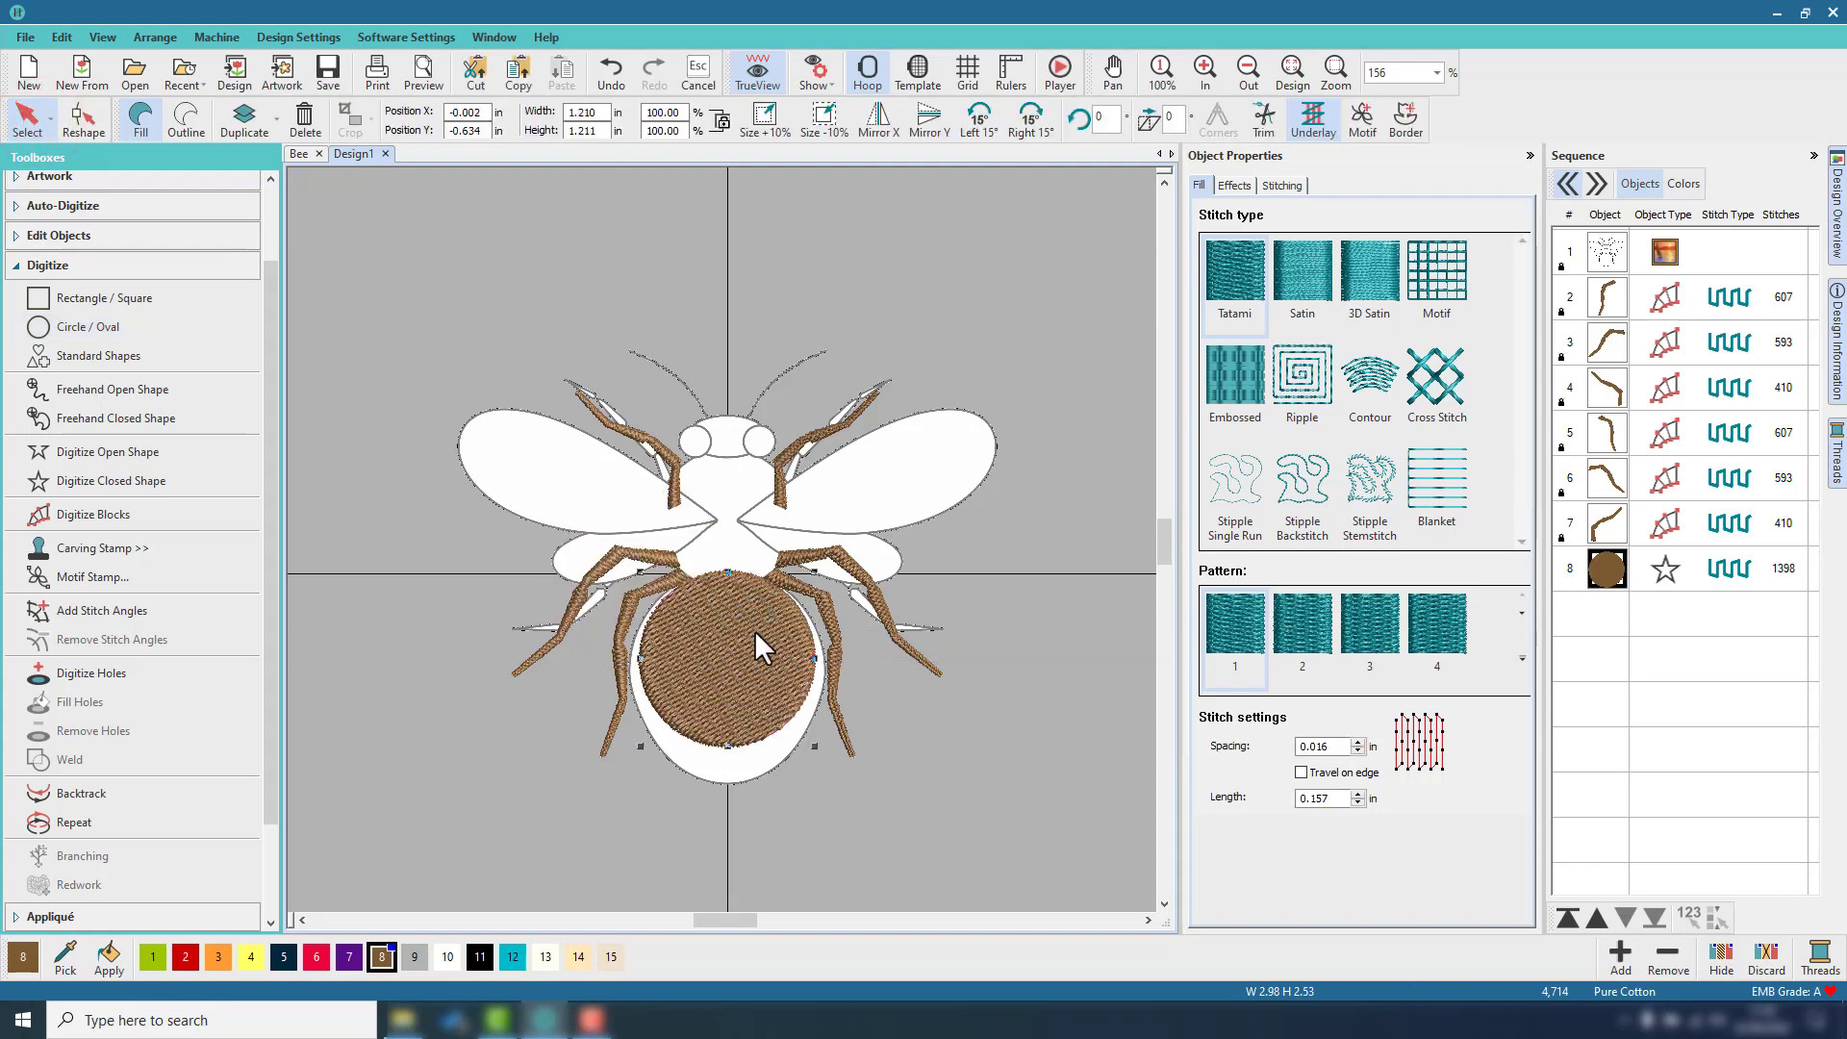
{"action": "left_click_drag", "start_coordinate": [726, 733], "coordinate": [727, 767]}
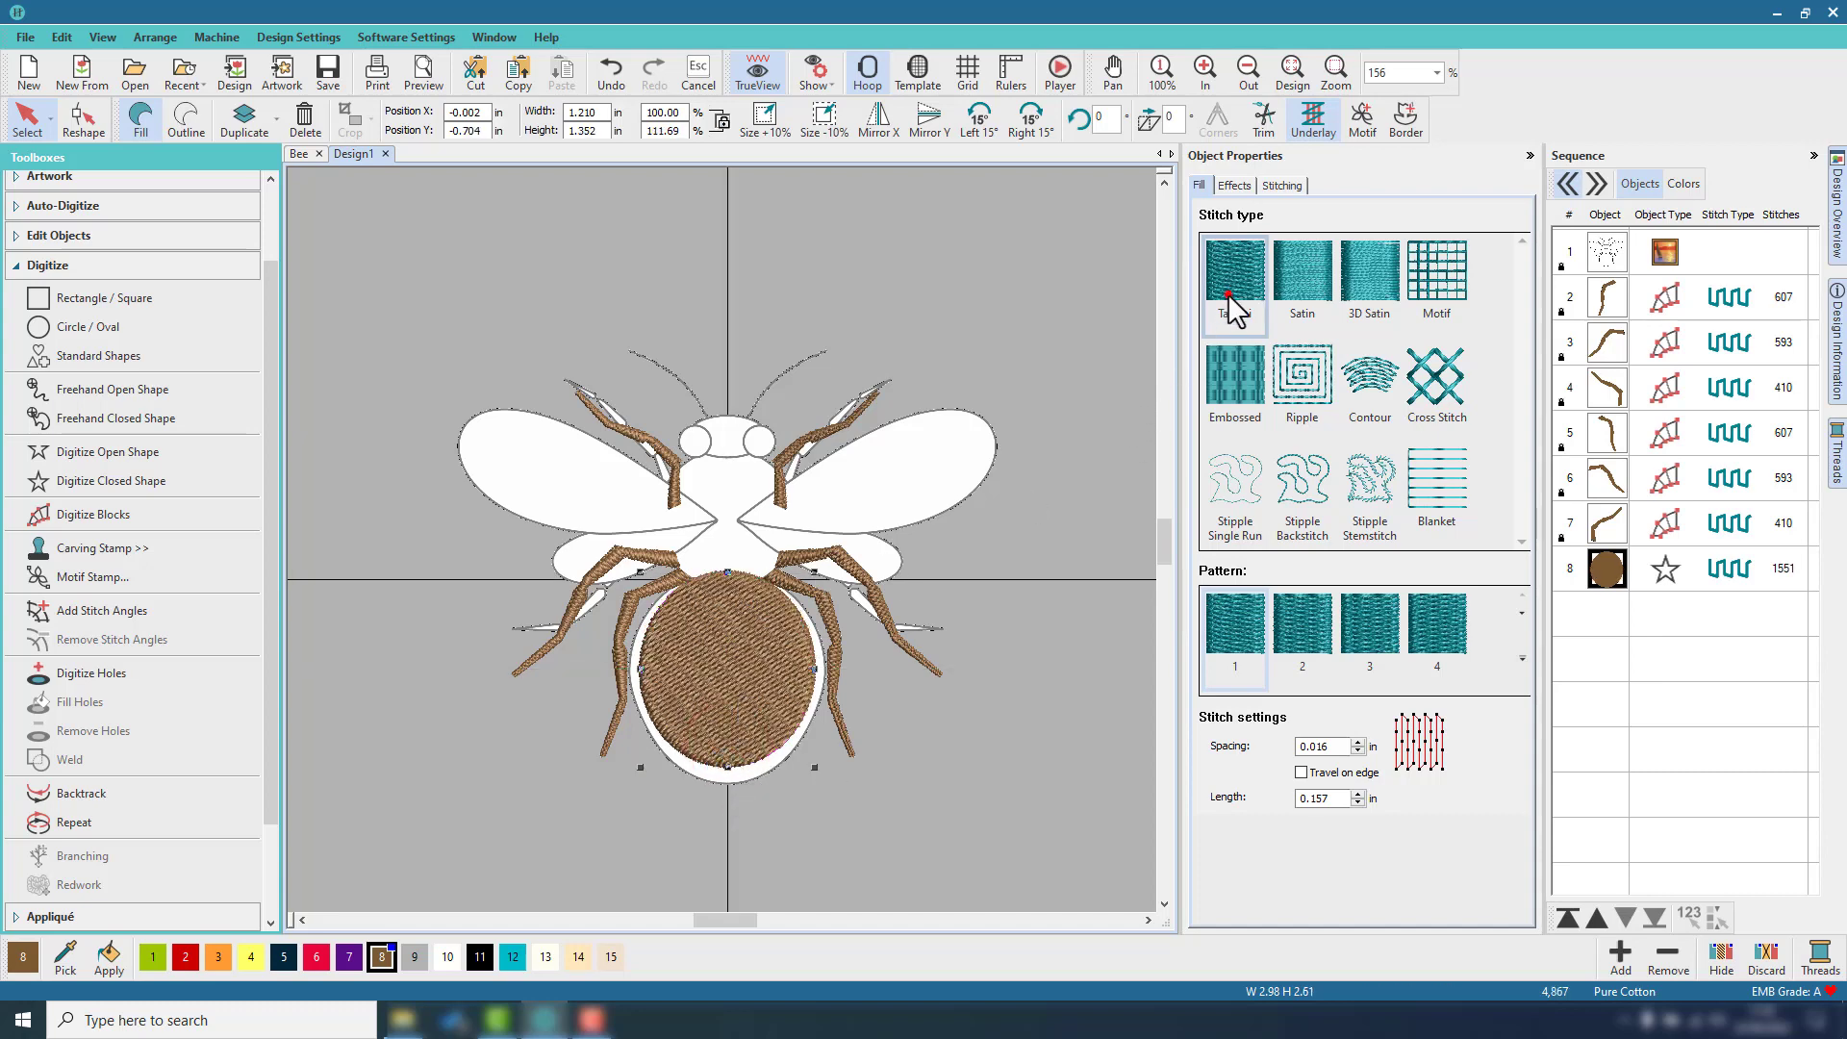
Apply Tatami pattern 31 and the Florentine effect to the abdomen oval.
{"action": "left_click", "coordinate": [1523, 662]}
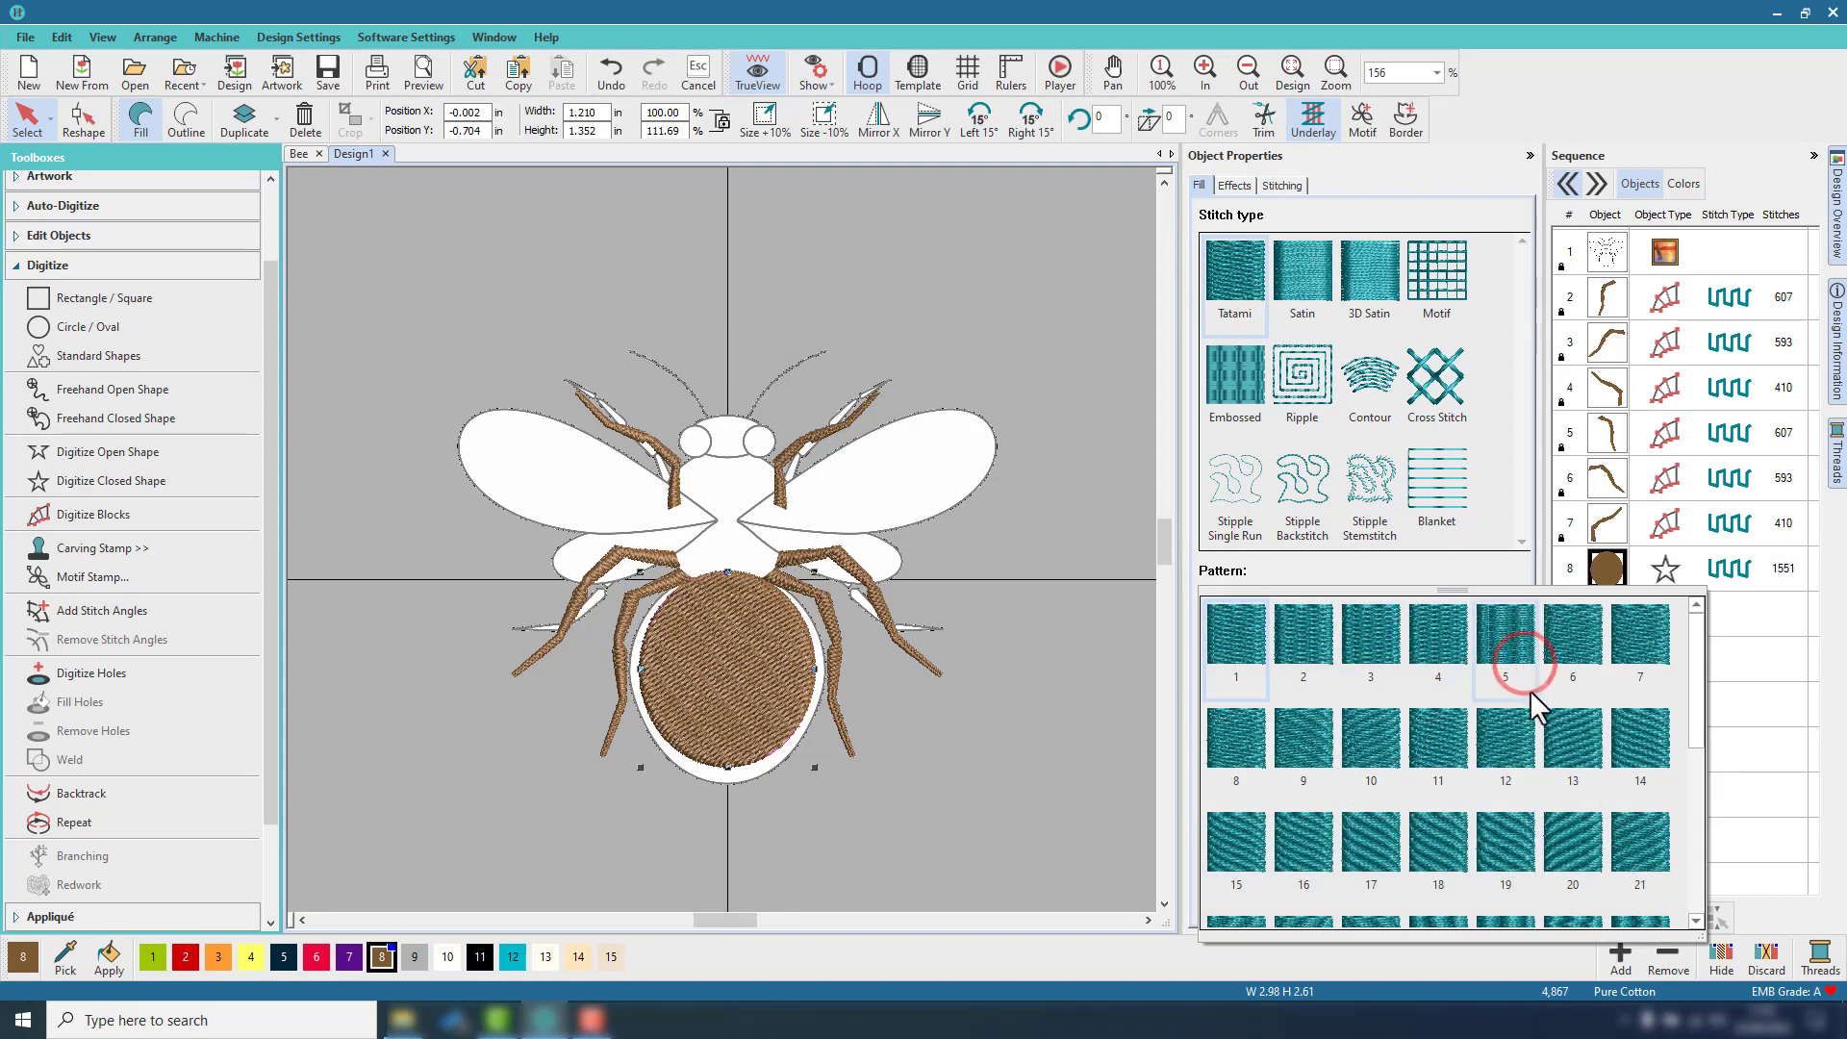
{"action": "scroll", "coordinate": [1529, 712], "scroll_direction": "down", "scroll_amount": 4}
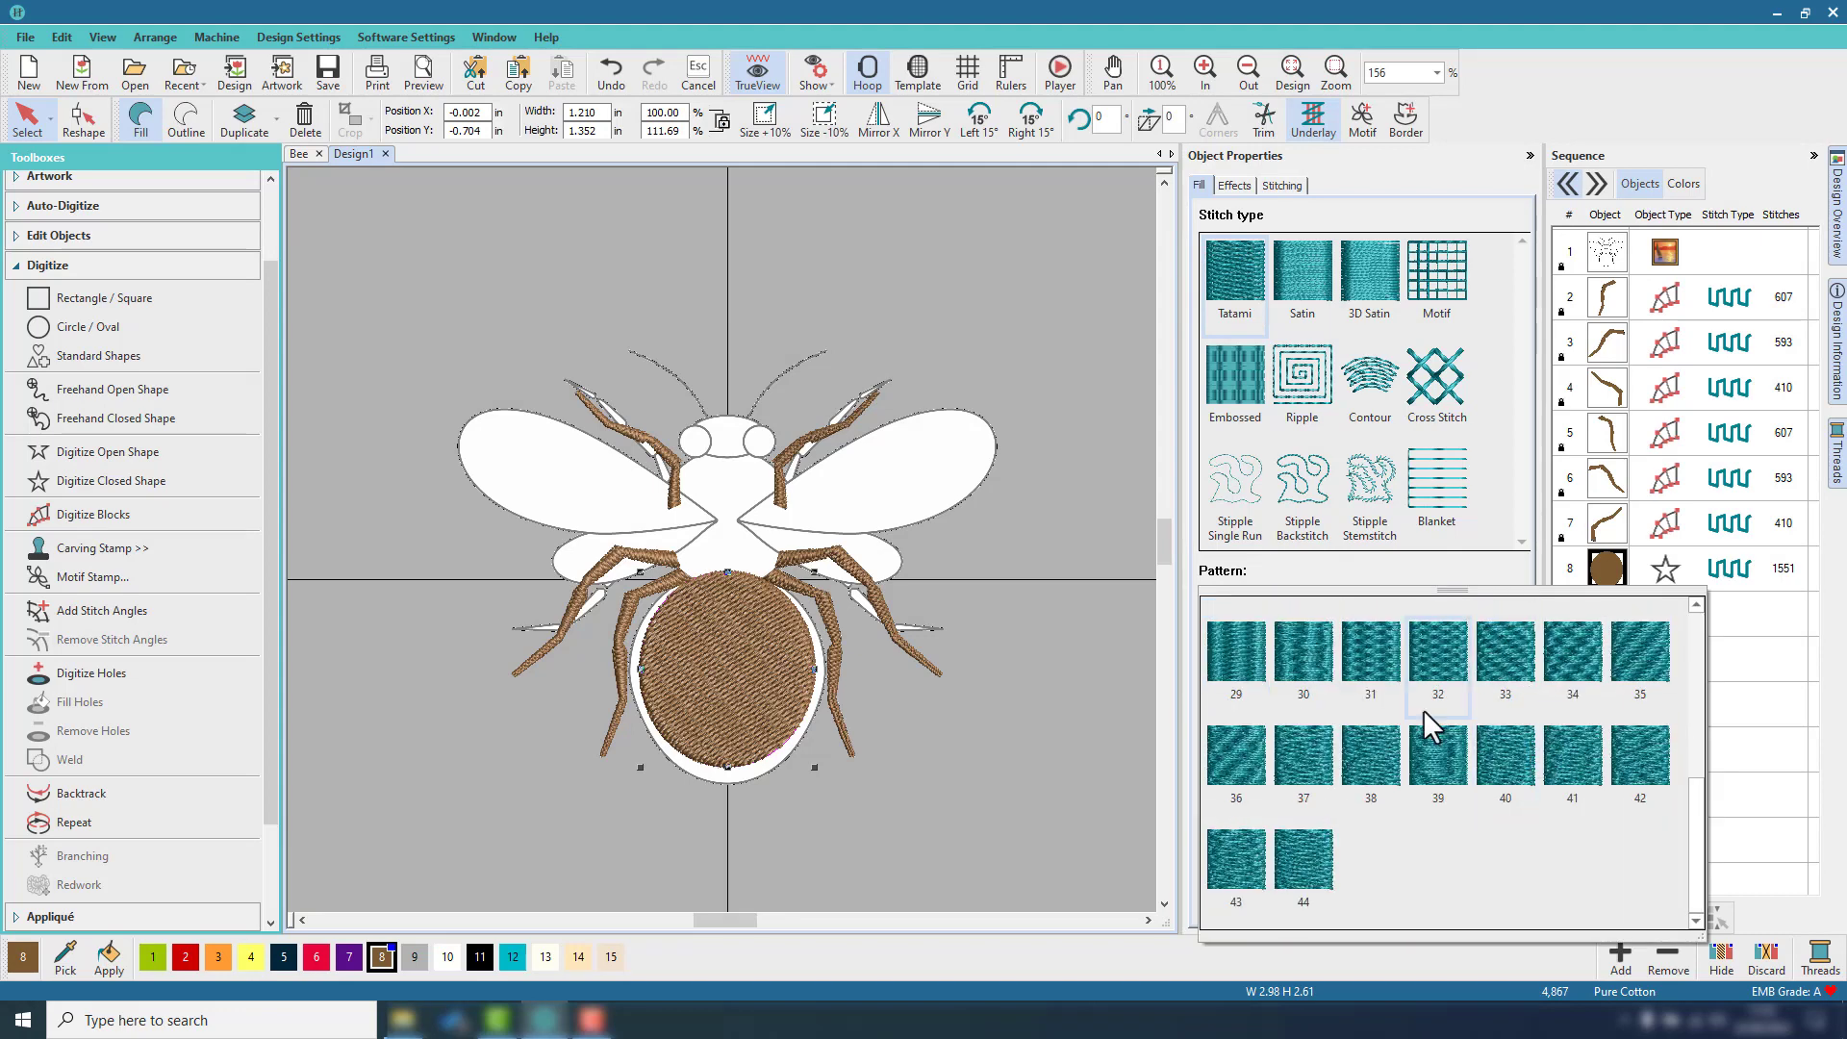
{"action": "left_click", "coordinate": [1371, 668]}
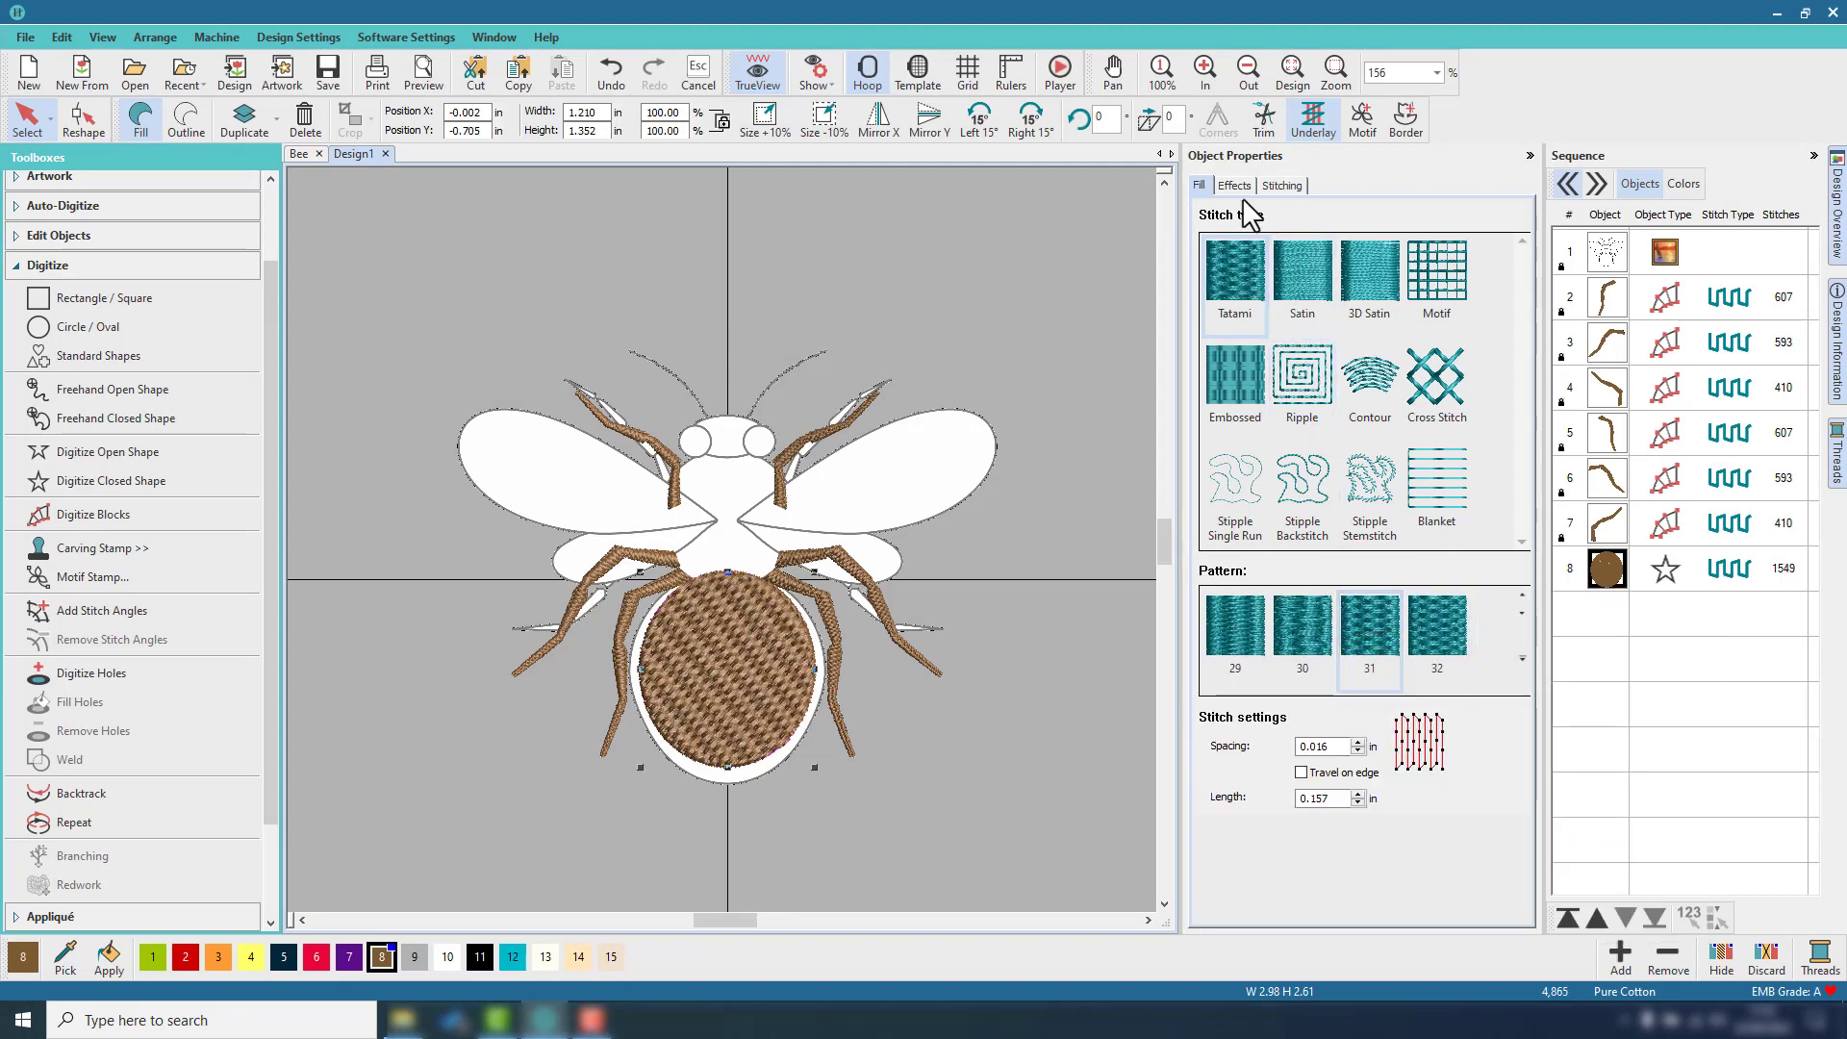
{"action": "left_click", "coordinate": [1234, 184]}
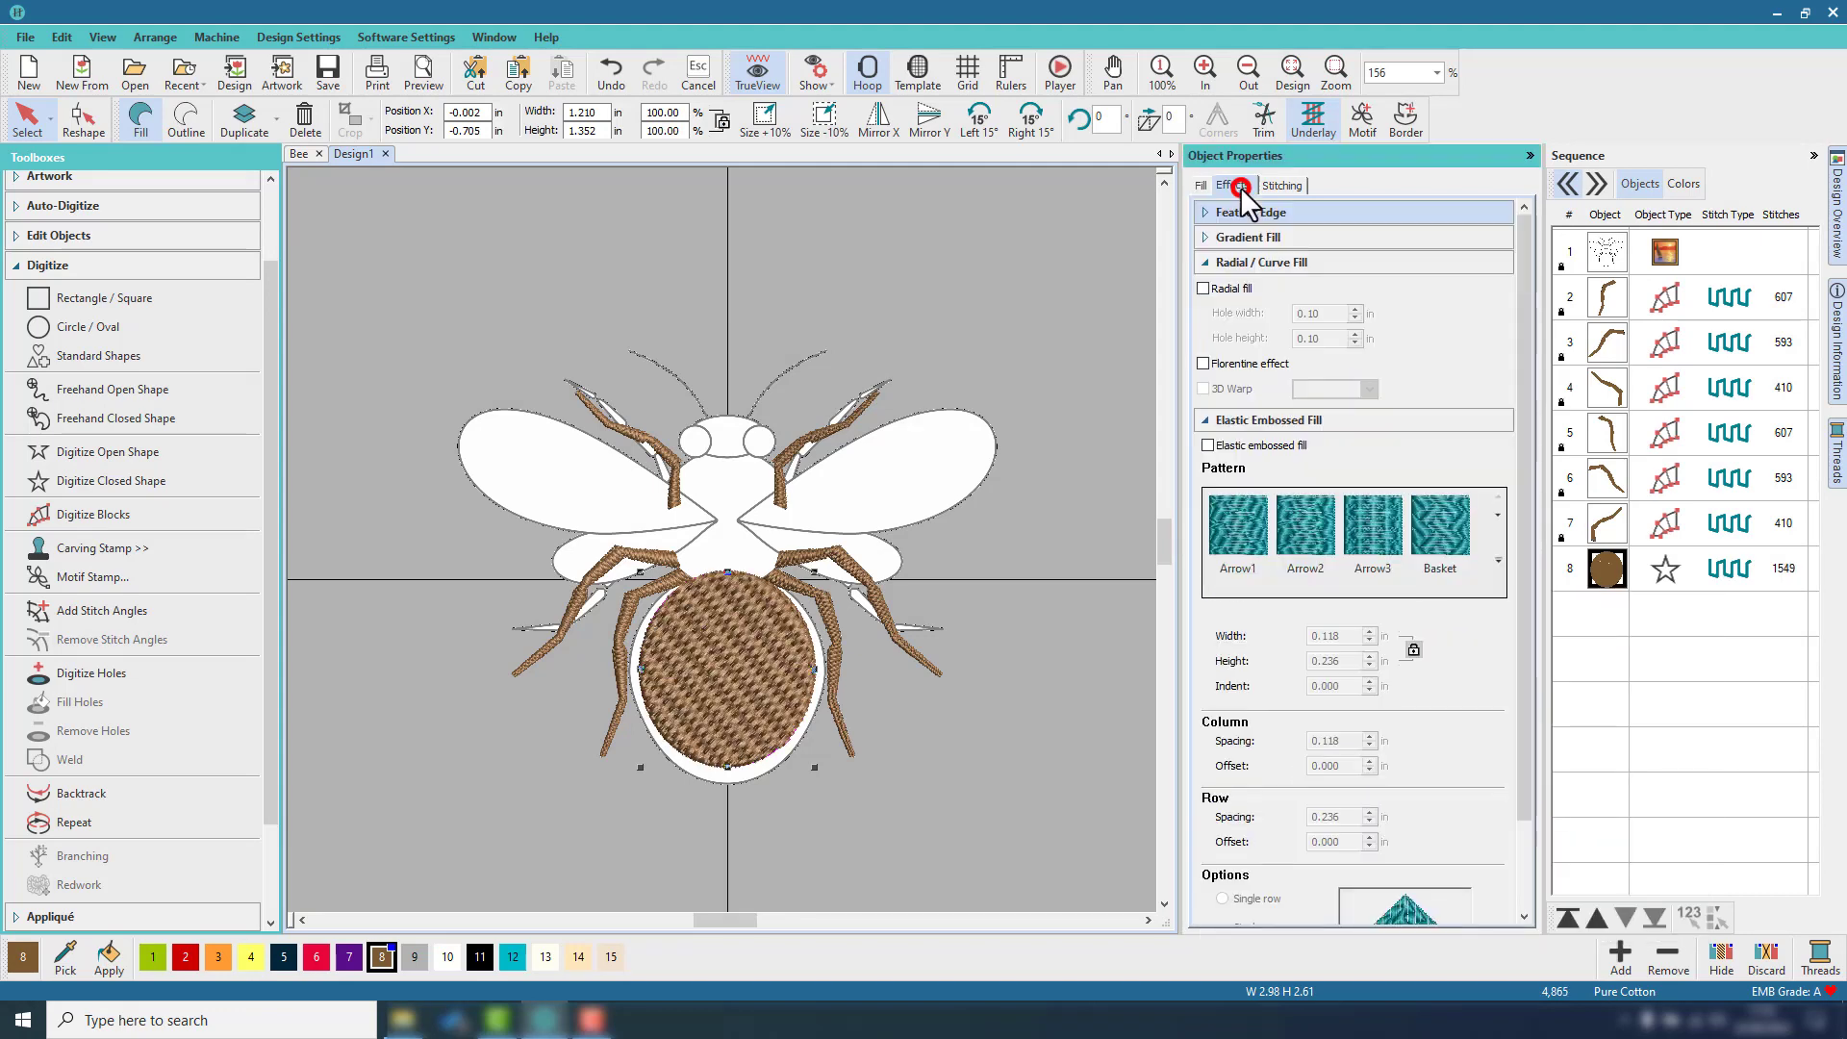
{"action": "left_click", "coordinate": [1204, 364]}
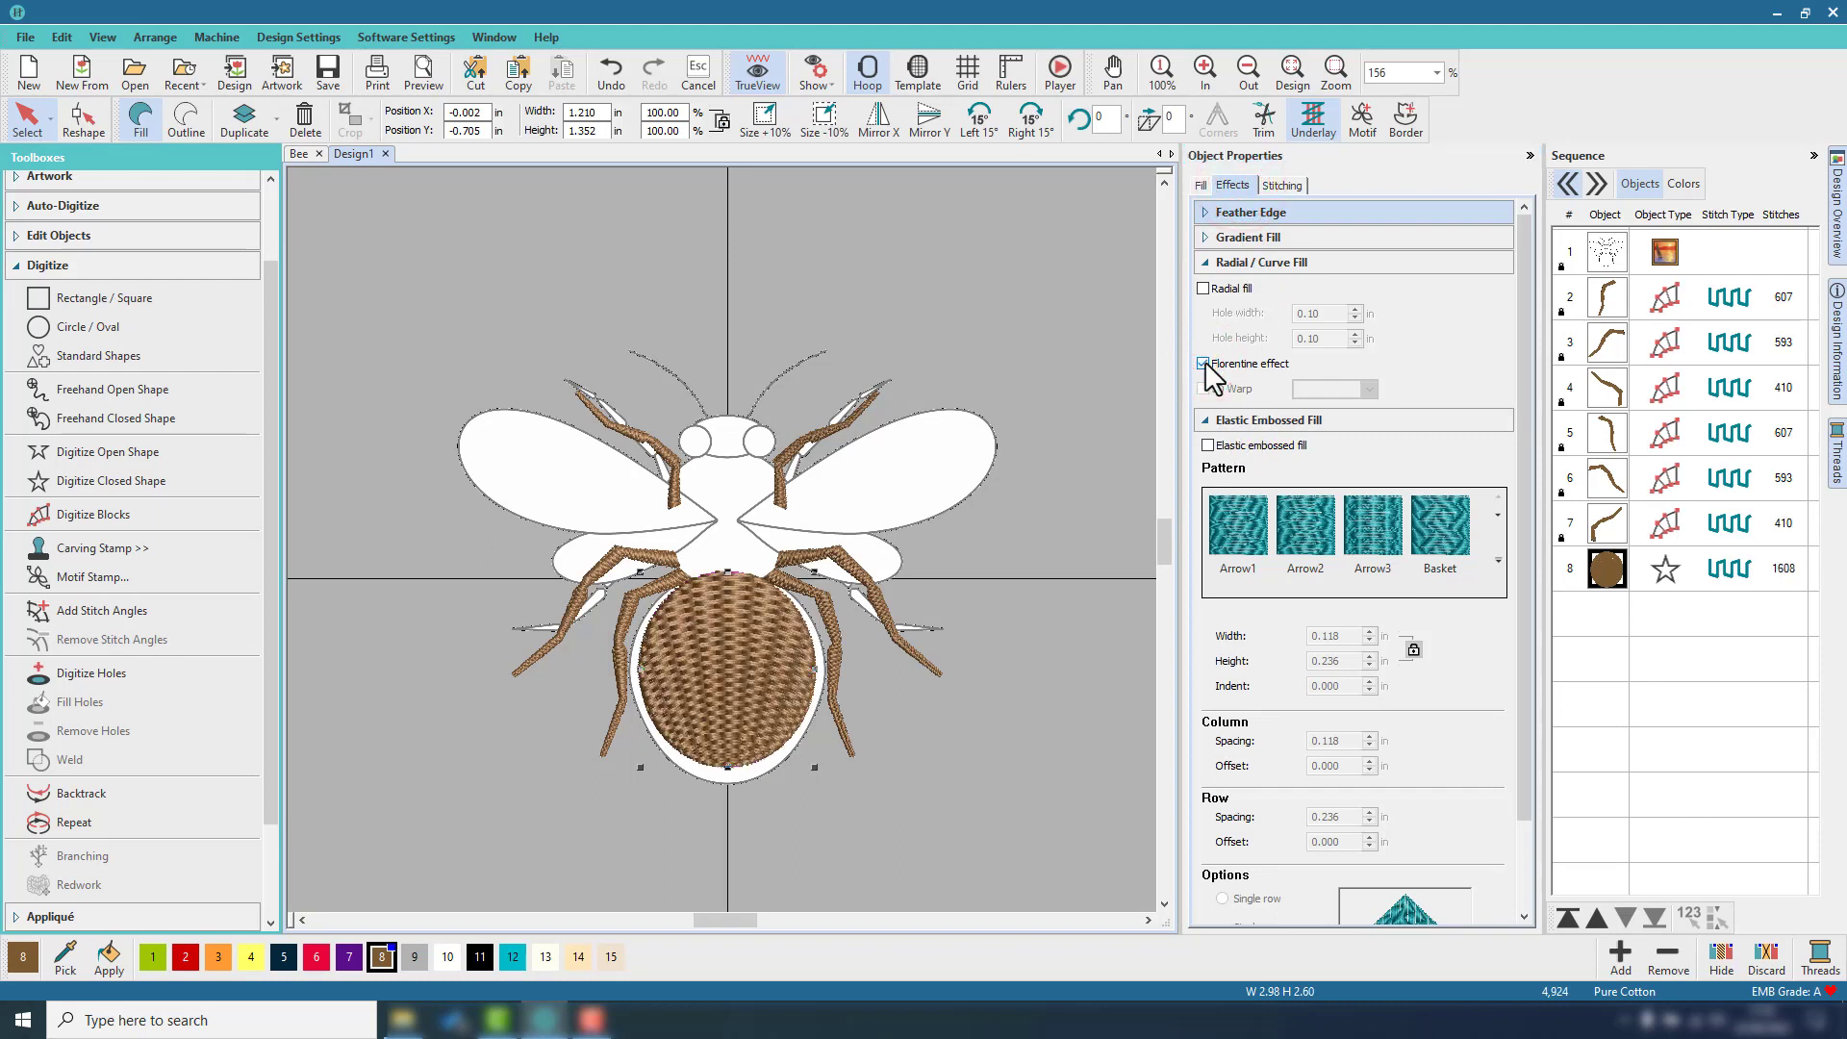
Bend the abdomen's Florentine stitch curve downward and widen the oval to about 1.27 in.
{"action": "left_click", "coordinate": [89, 121]}
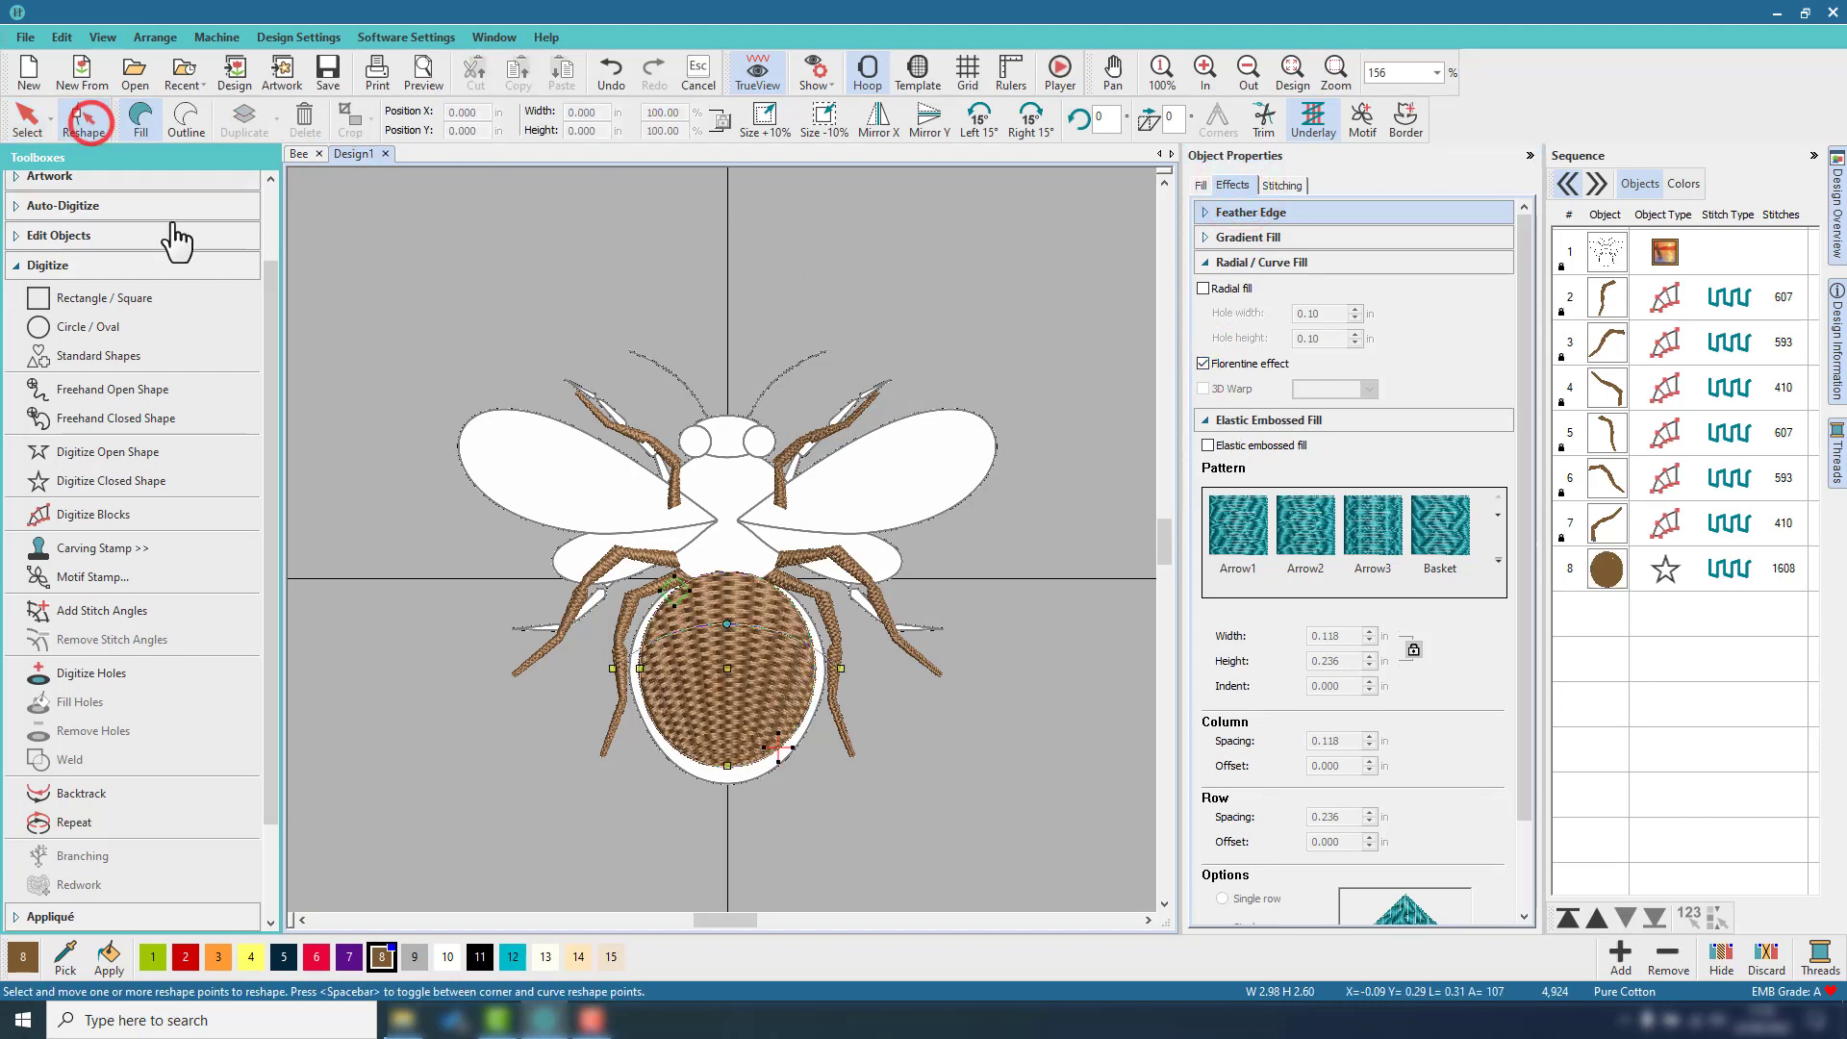
{"action": "left_click_drag", "start_coordinate": [725, 626], "coordinate": [727, 709]}
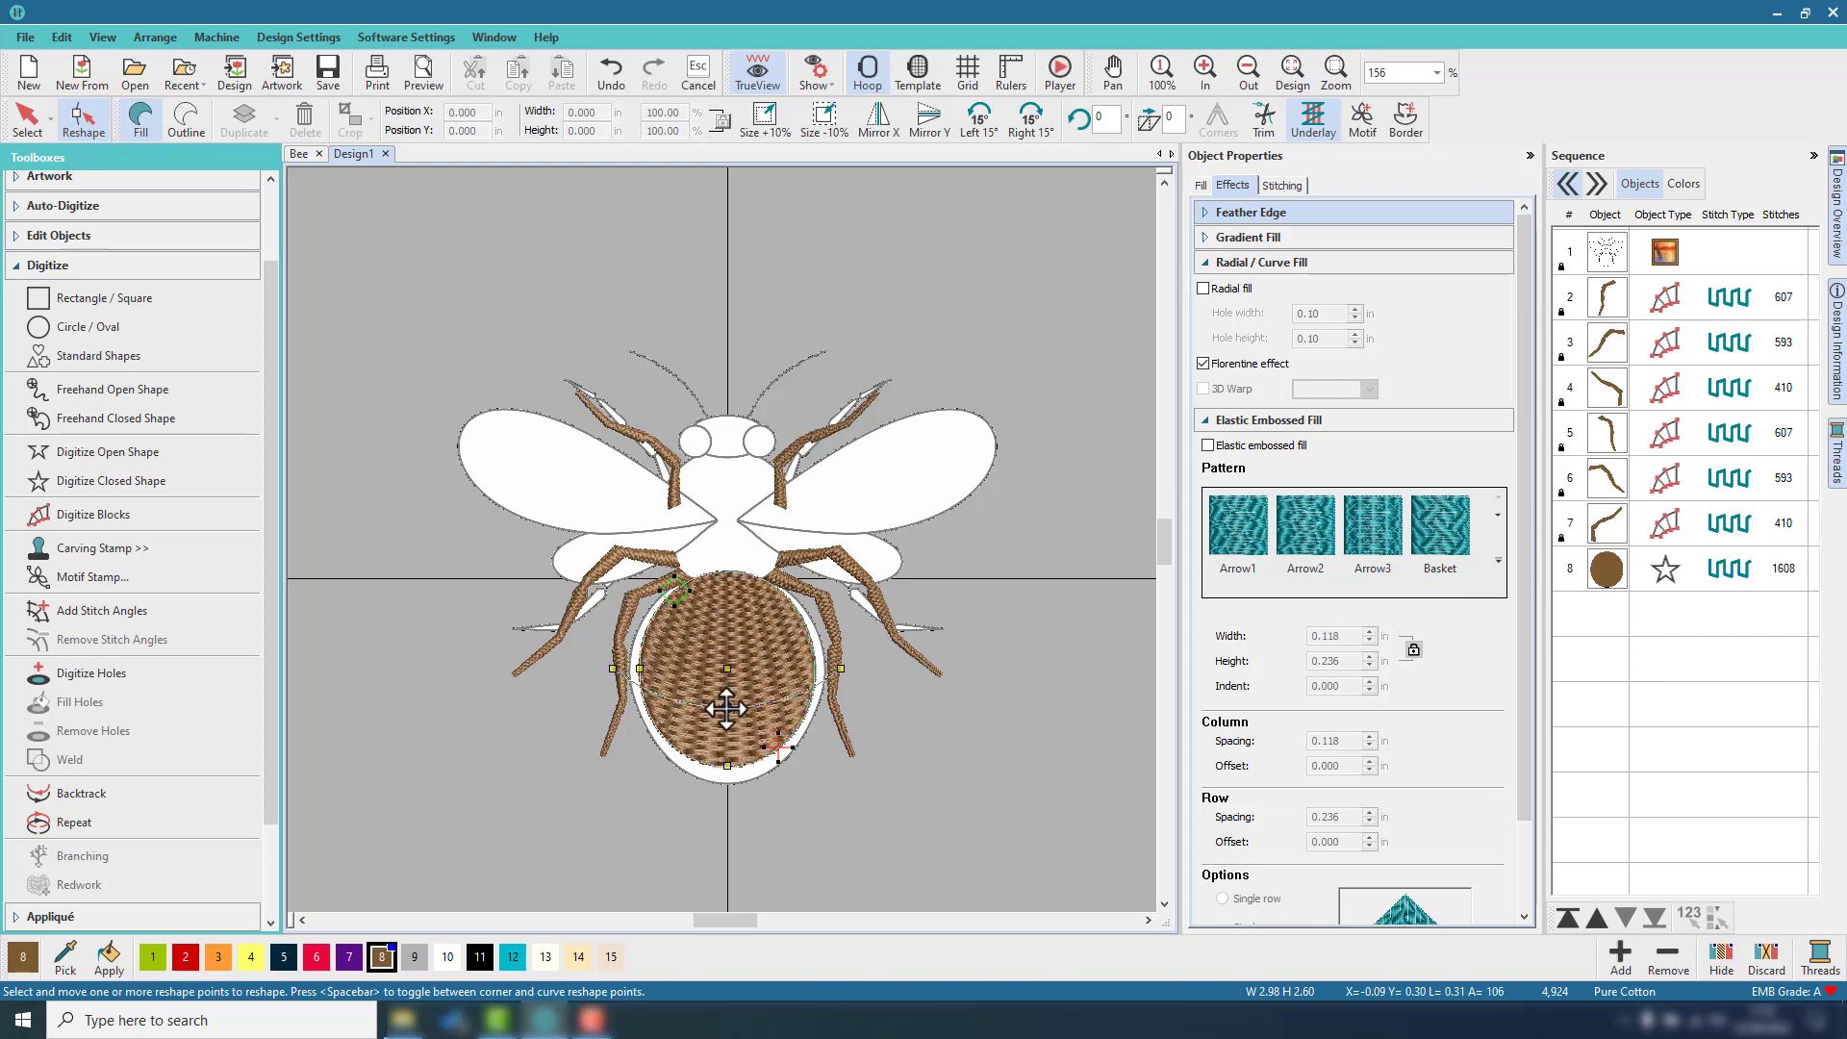
{"action": "left_click", "coordinate": [26, 119]}
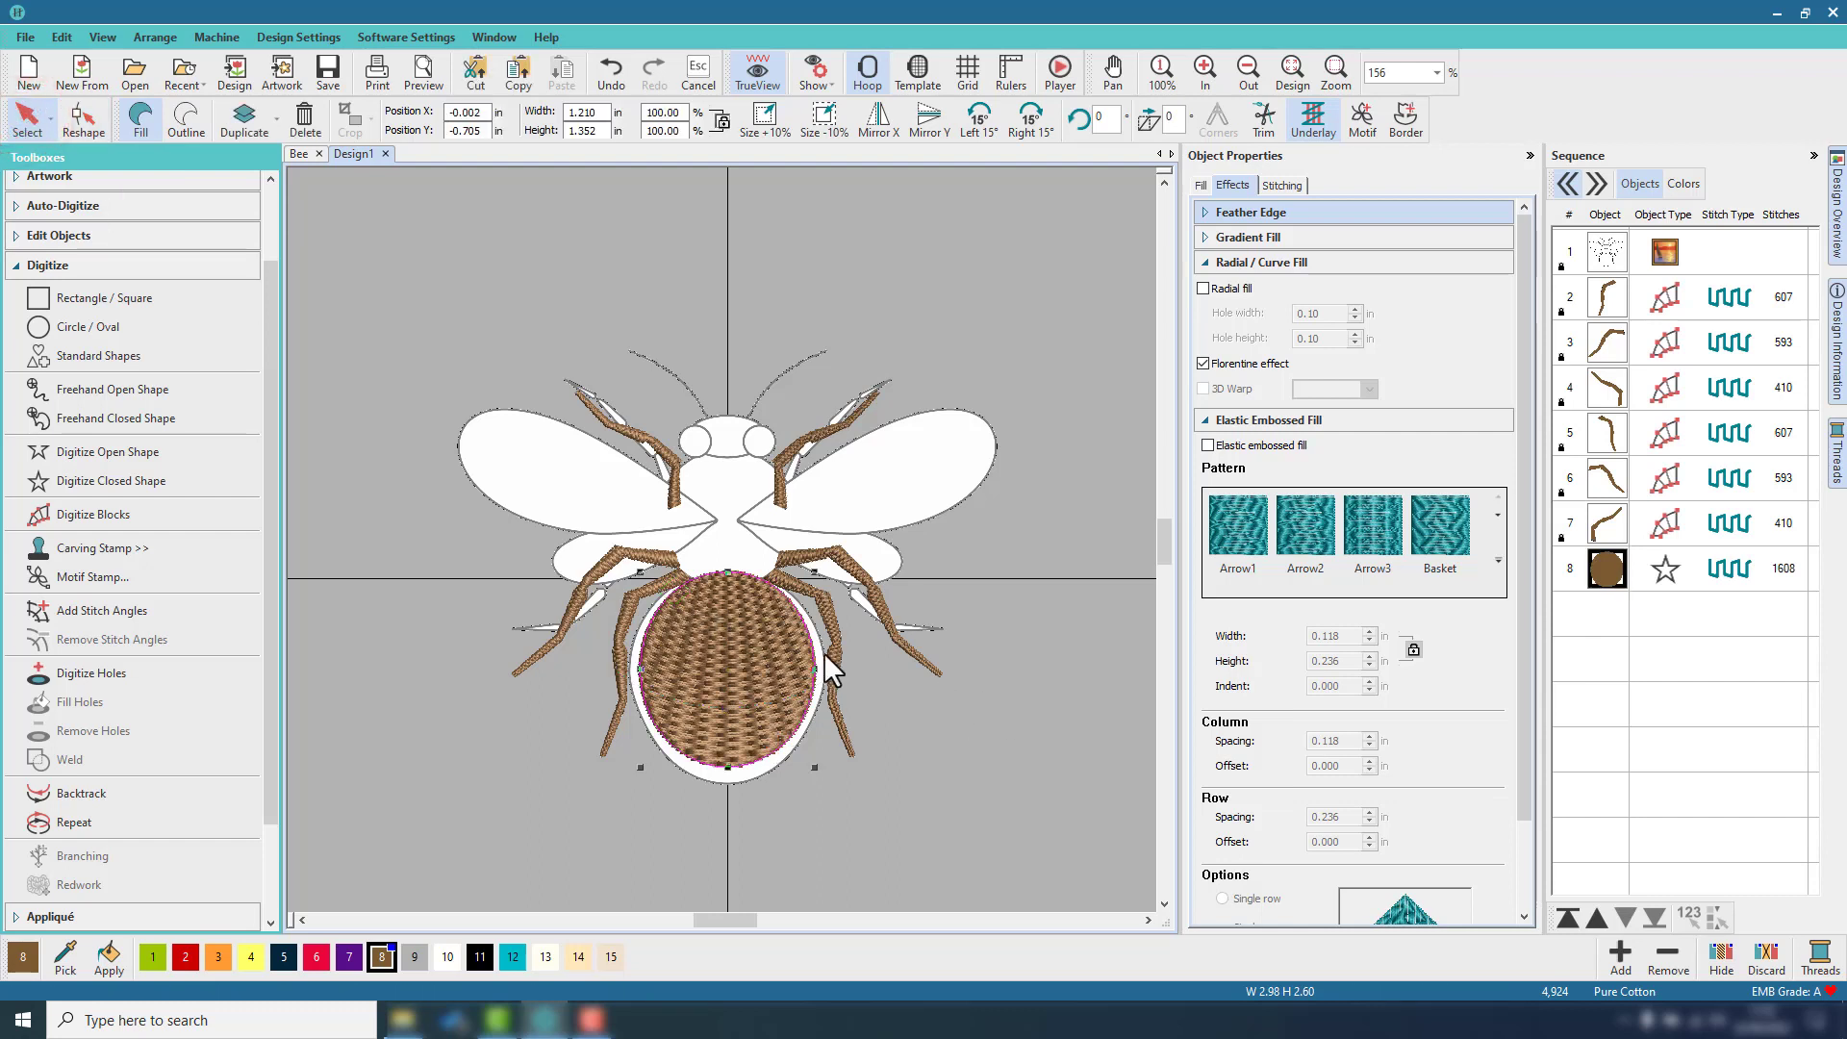
{"action": "left_click_drag", "start_coordinate": [816, 671], "coordinate": [819, 672]}
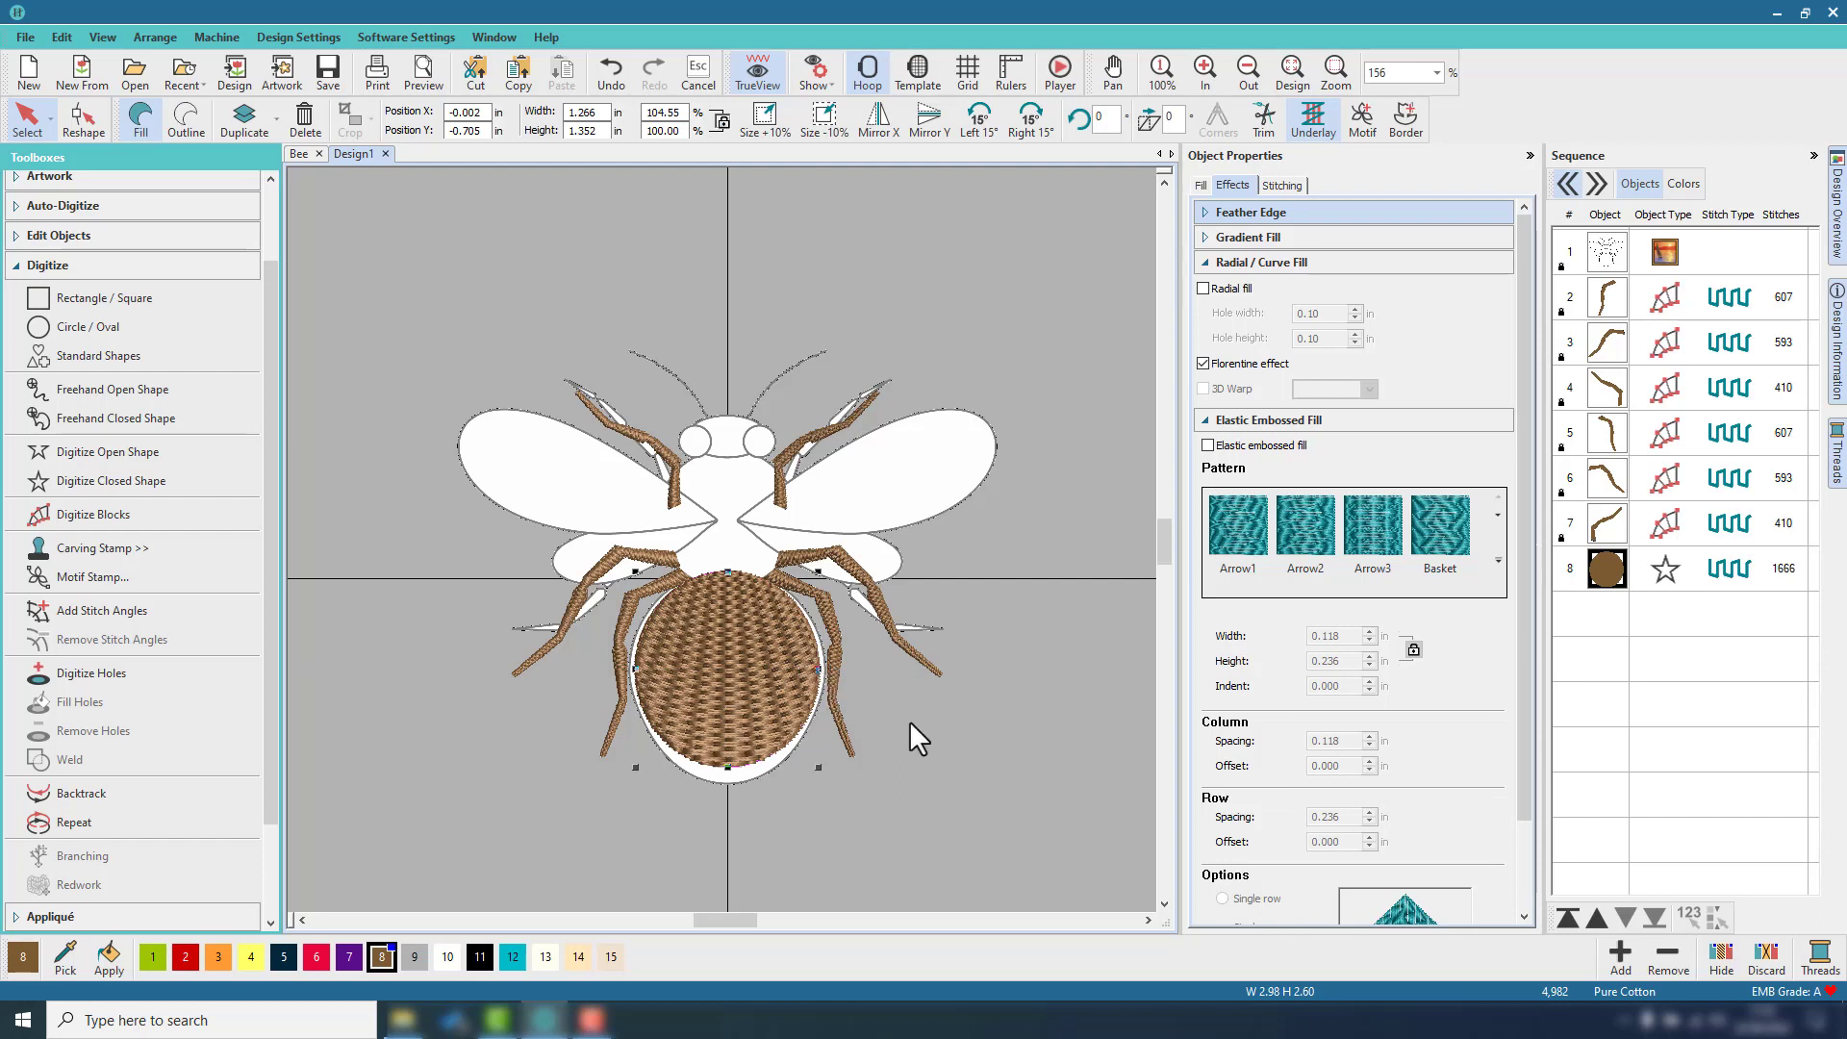
{"action": "left_click", "coordinate": [926, 743]}
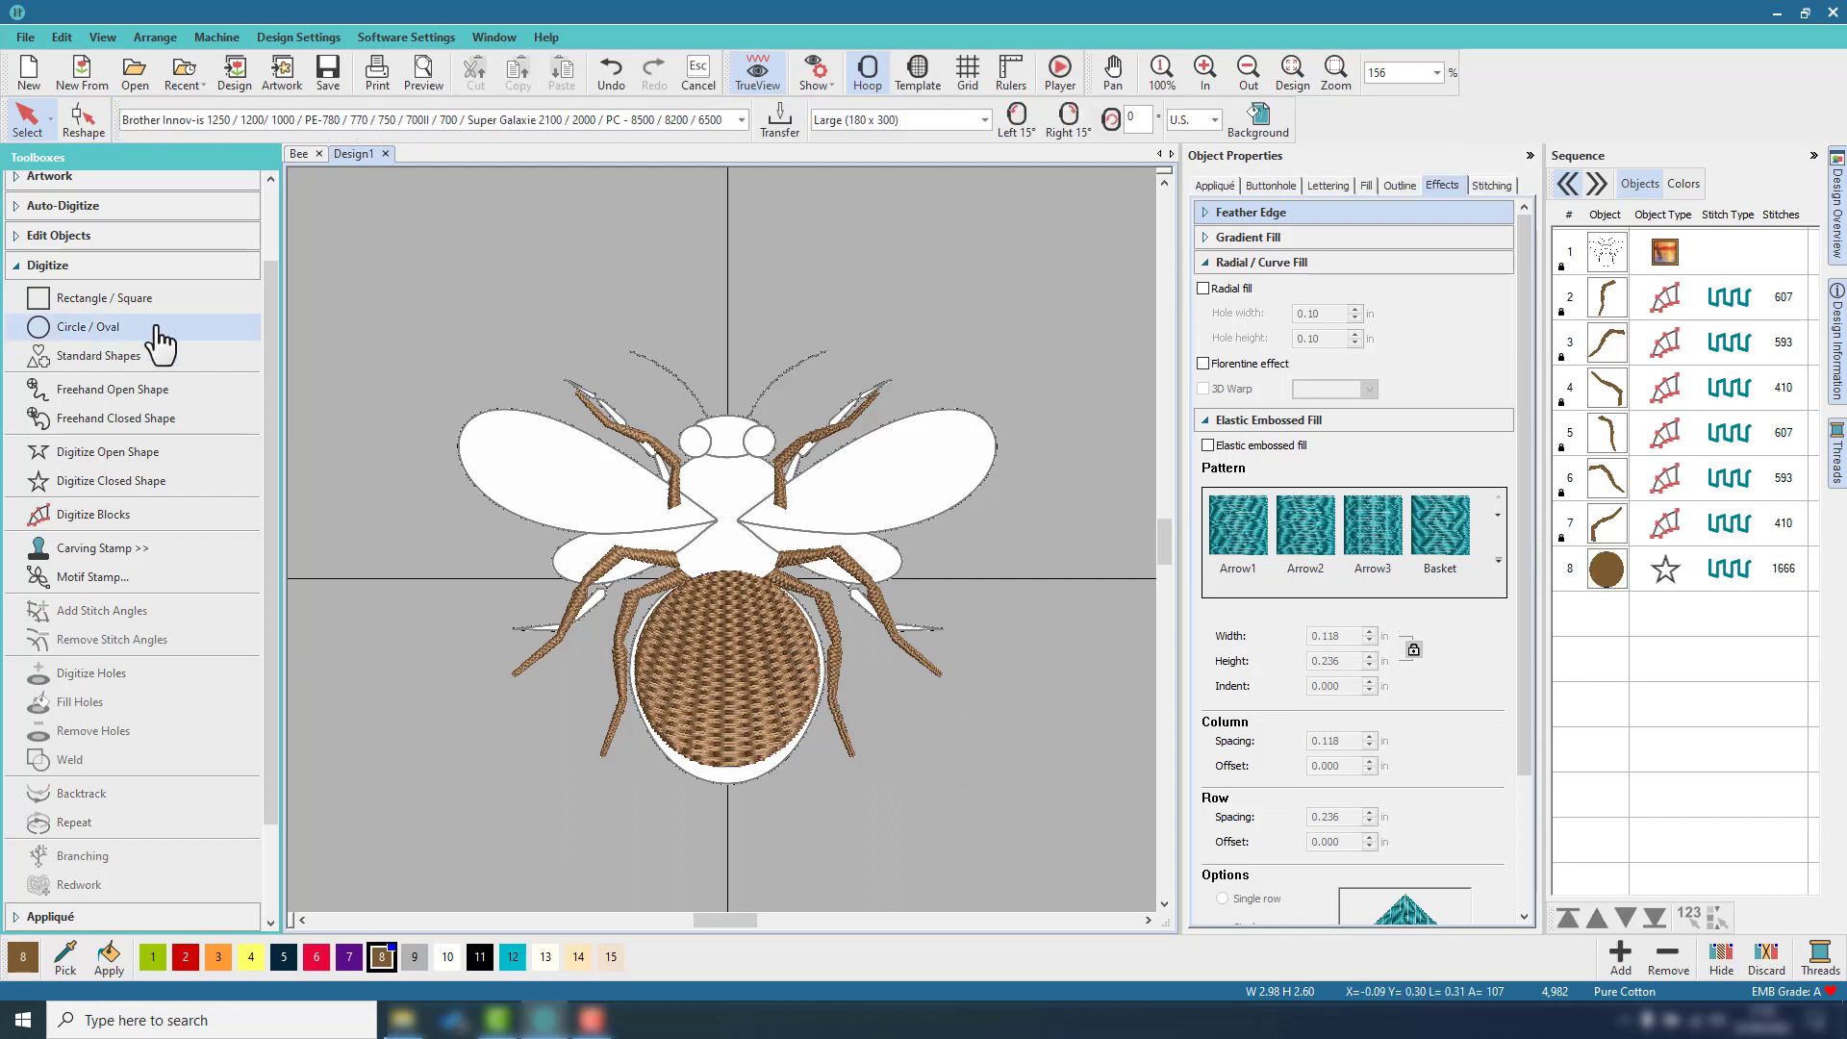
Digitize a Tatami-filled circle about 0.90 in across over the bee's thorax.
{"action": "left_click", "coordinate": [120, 325]}
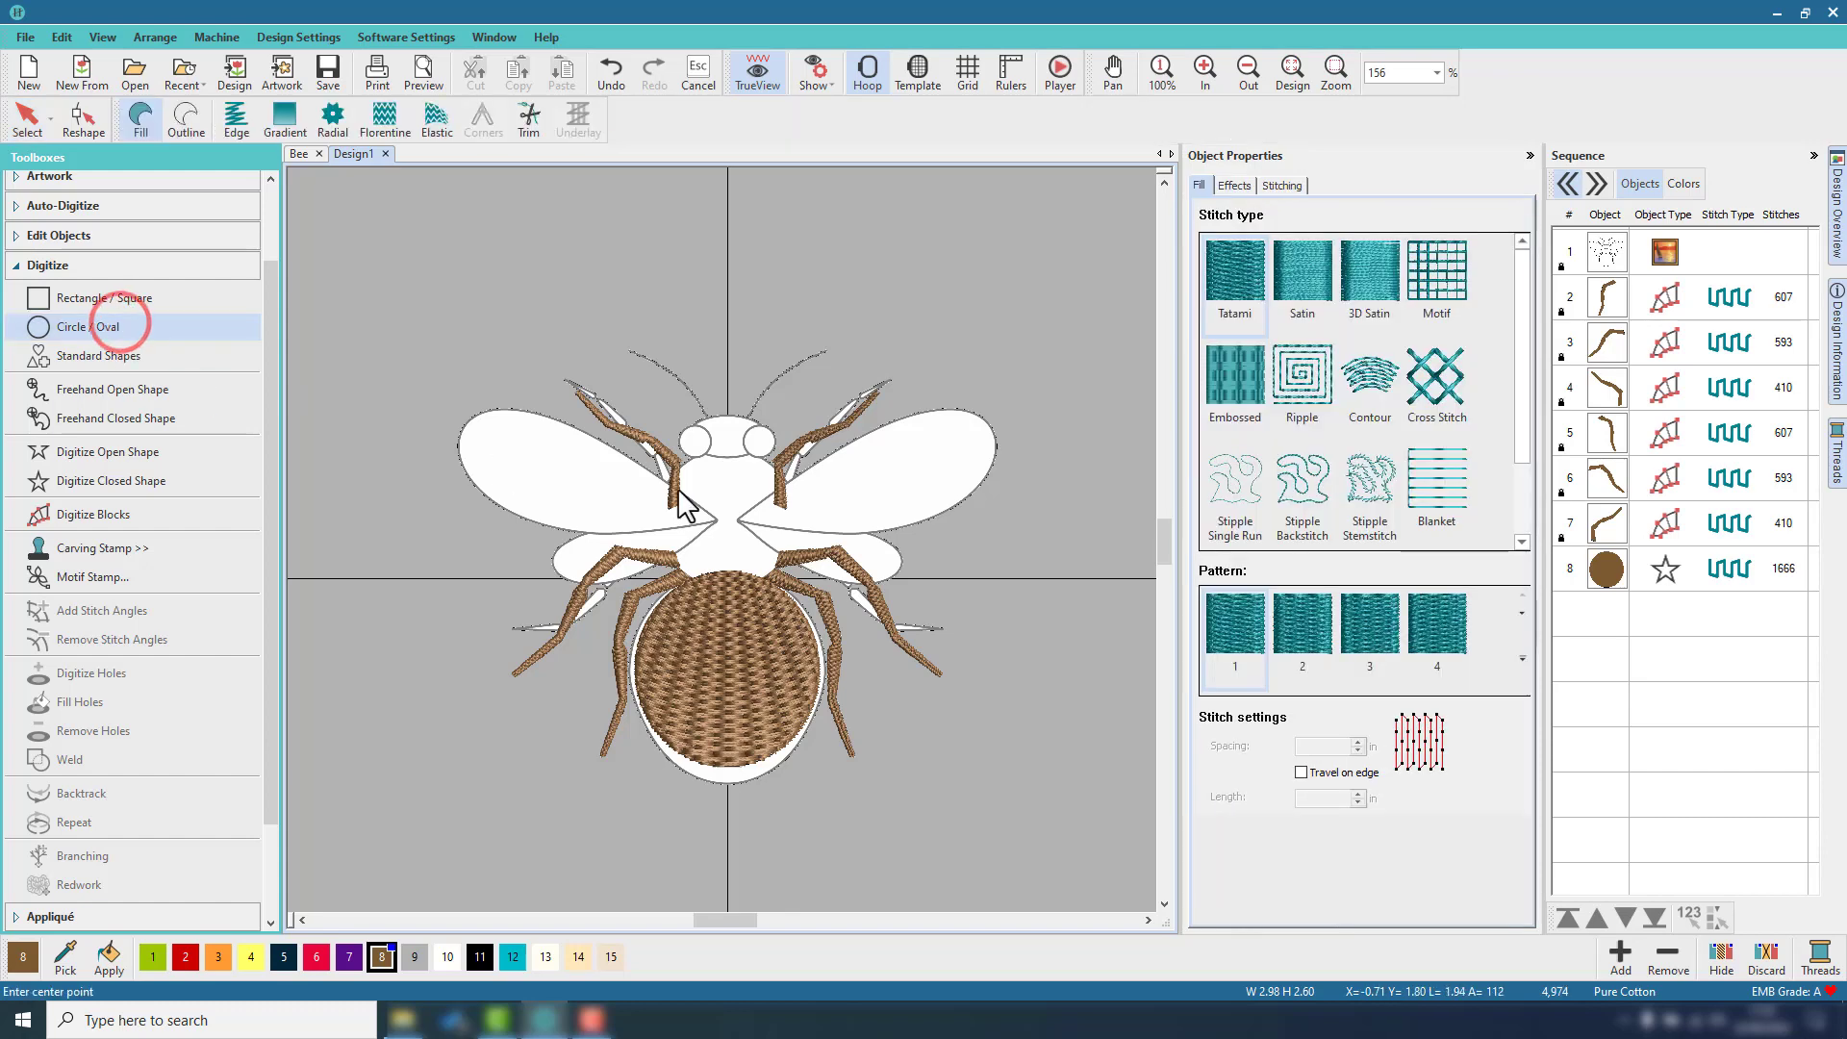
{"action": "left_click", "coordinate": [723, 515]}
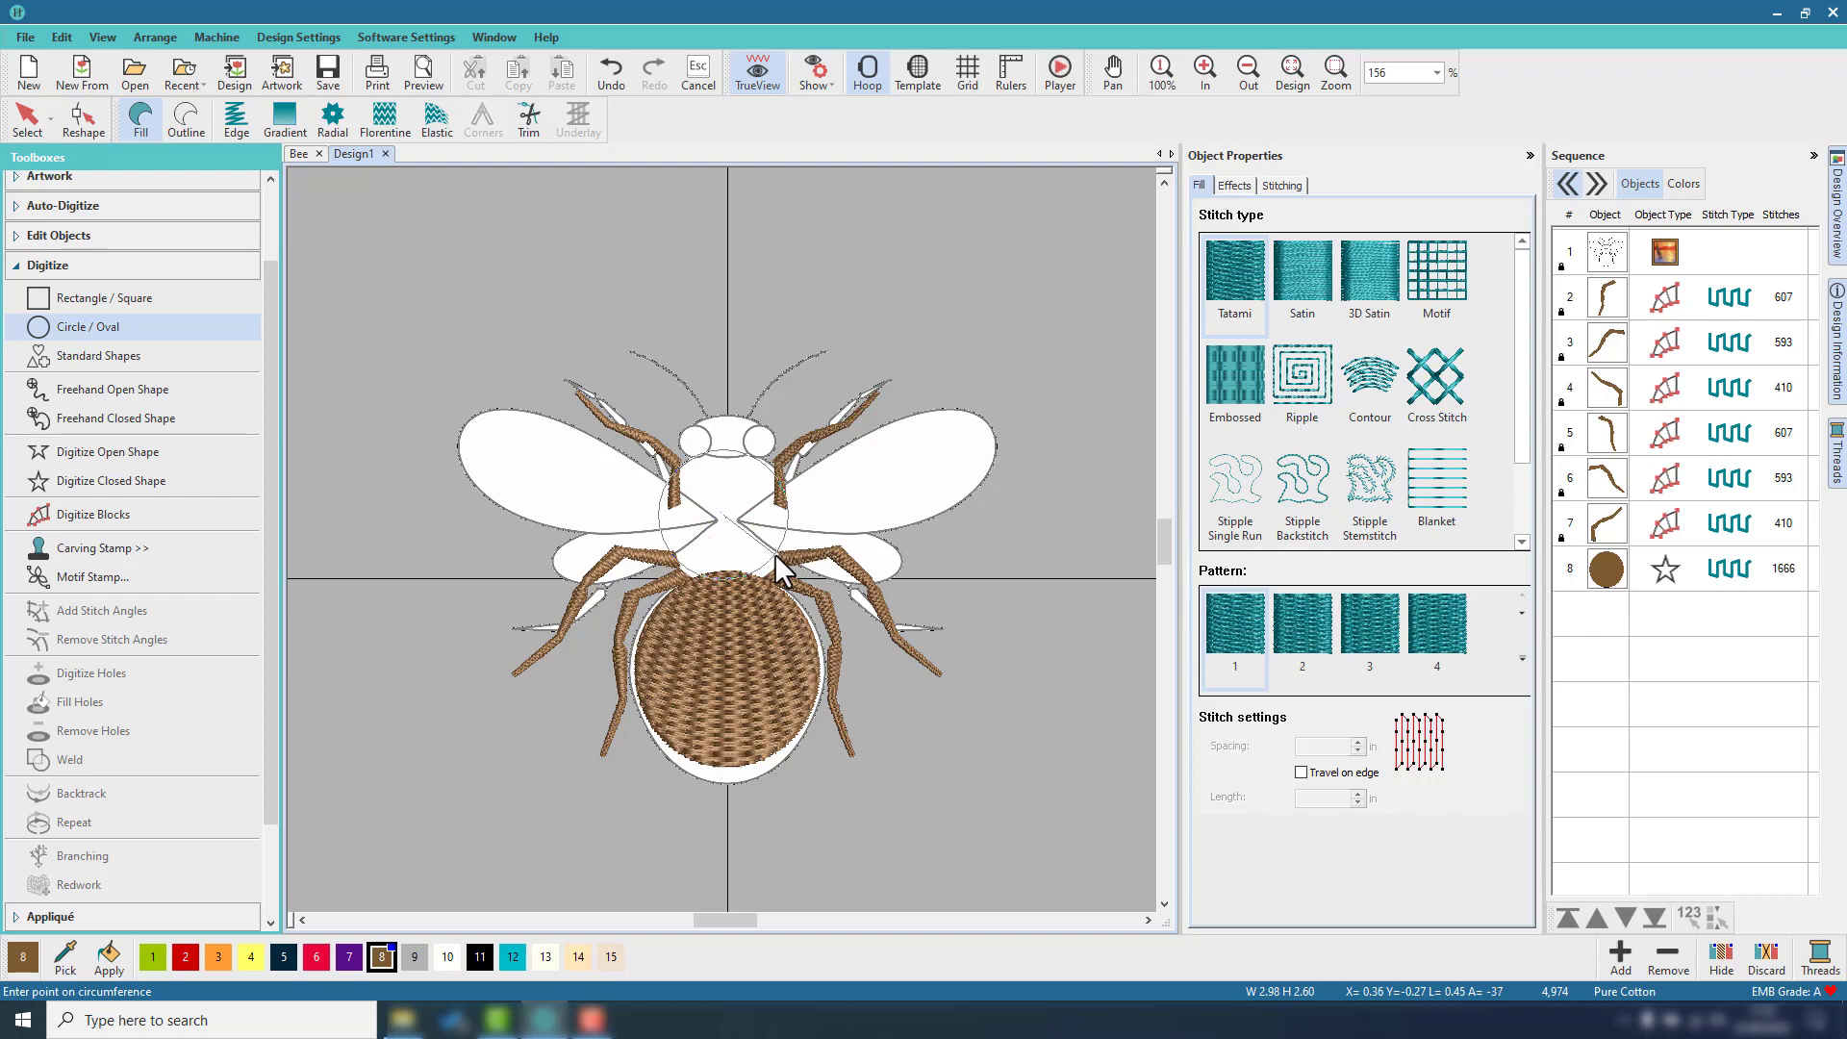
{"action": "left_click", "coordinate": [774, 552]}
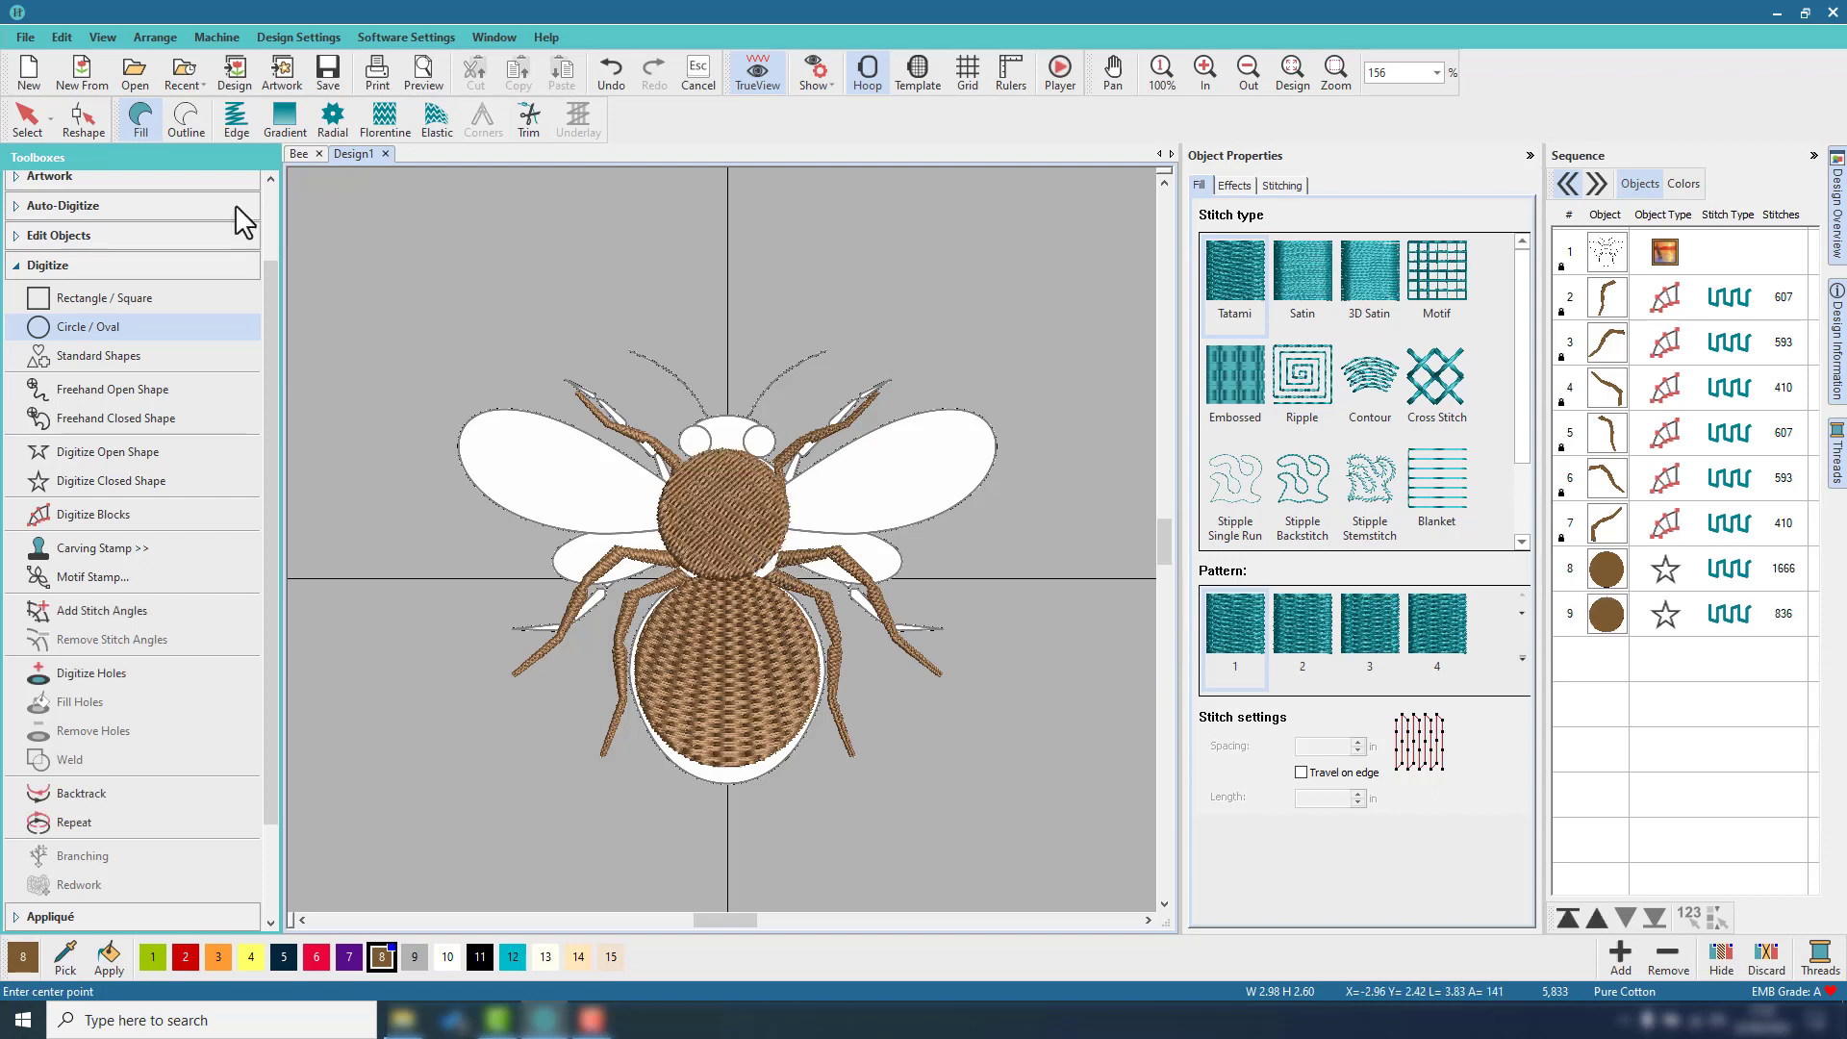
Centre the thorax circle on the body axis and stretch its height upward to about 0.95 in.
{"action": "left_click", "coordinate": [27, 117]}
{"action": "left_click_drag", "start_coordinate": [737, 523], "coordinate": [742, 539]}
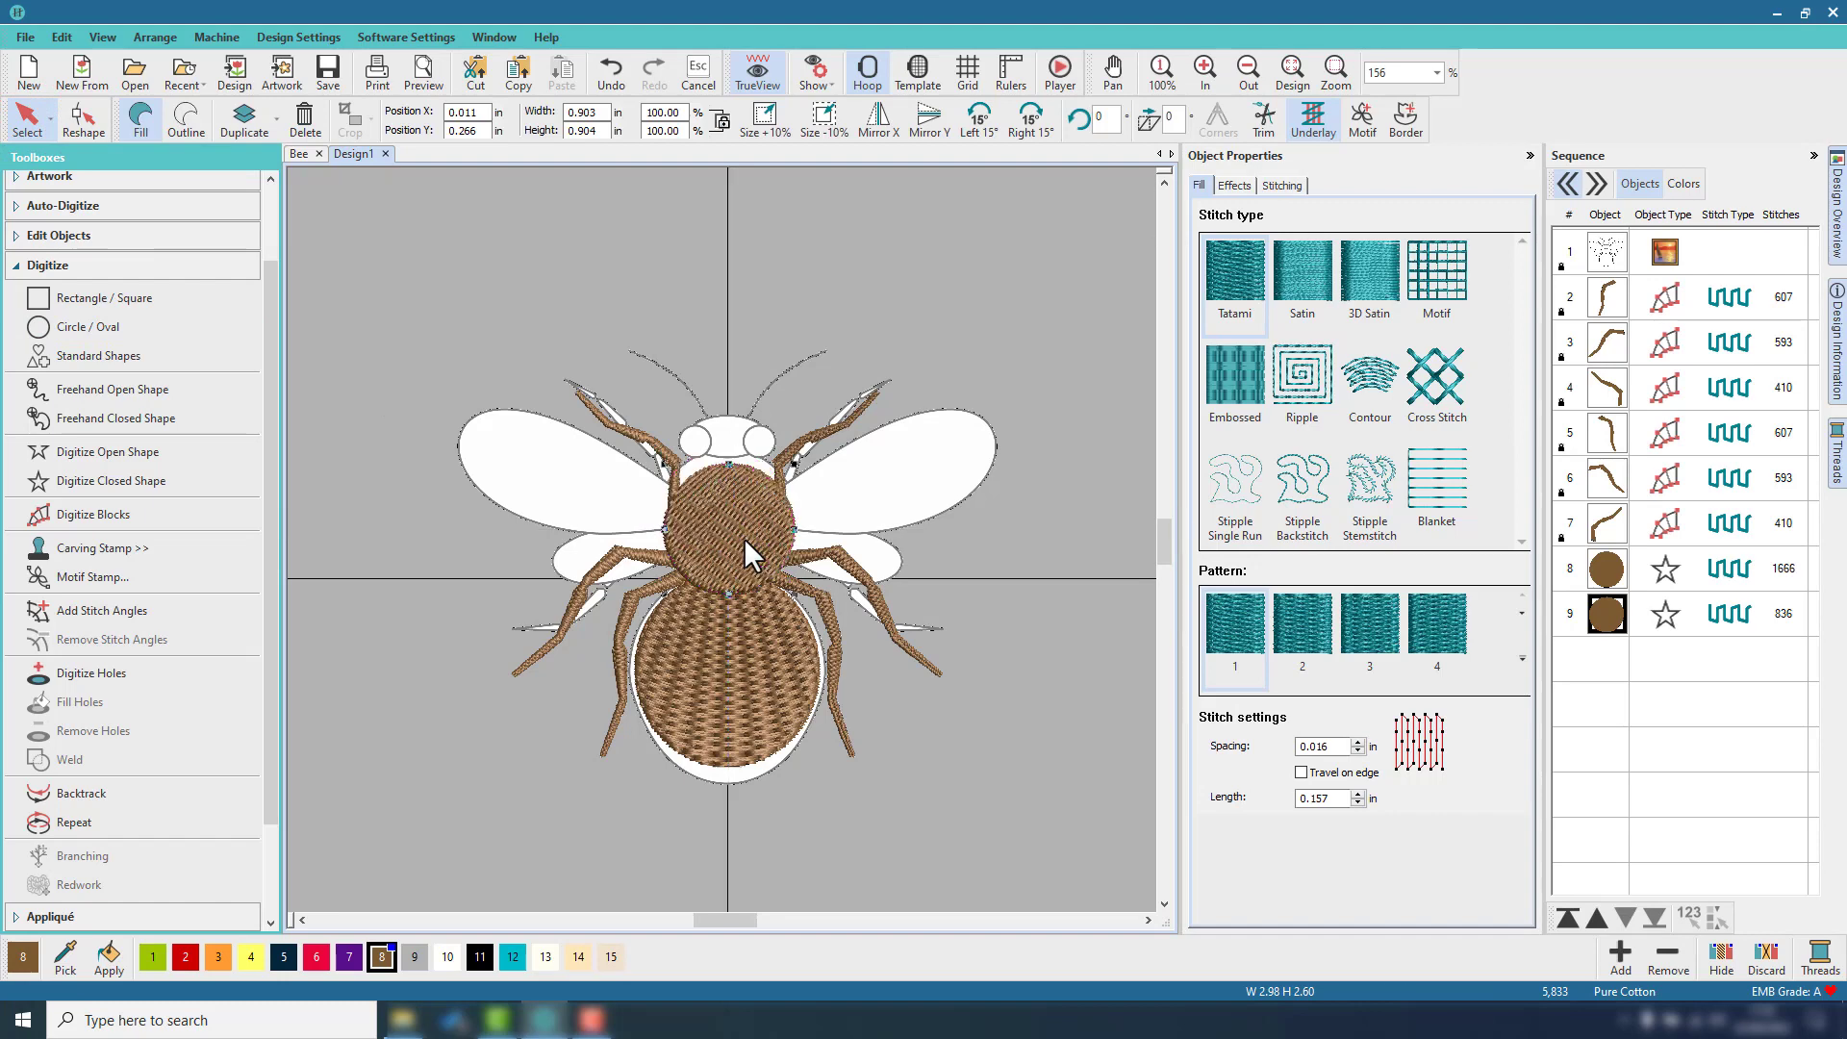
{"action": "left_click", "coordinate": [750, 539]}
{"action": "left_click_drag", "start_coordinate": [750, 538], "coordinate": [748, 533]}
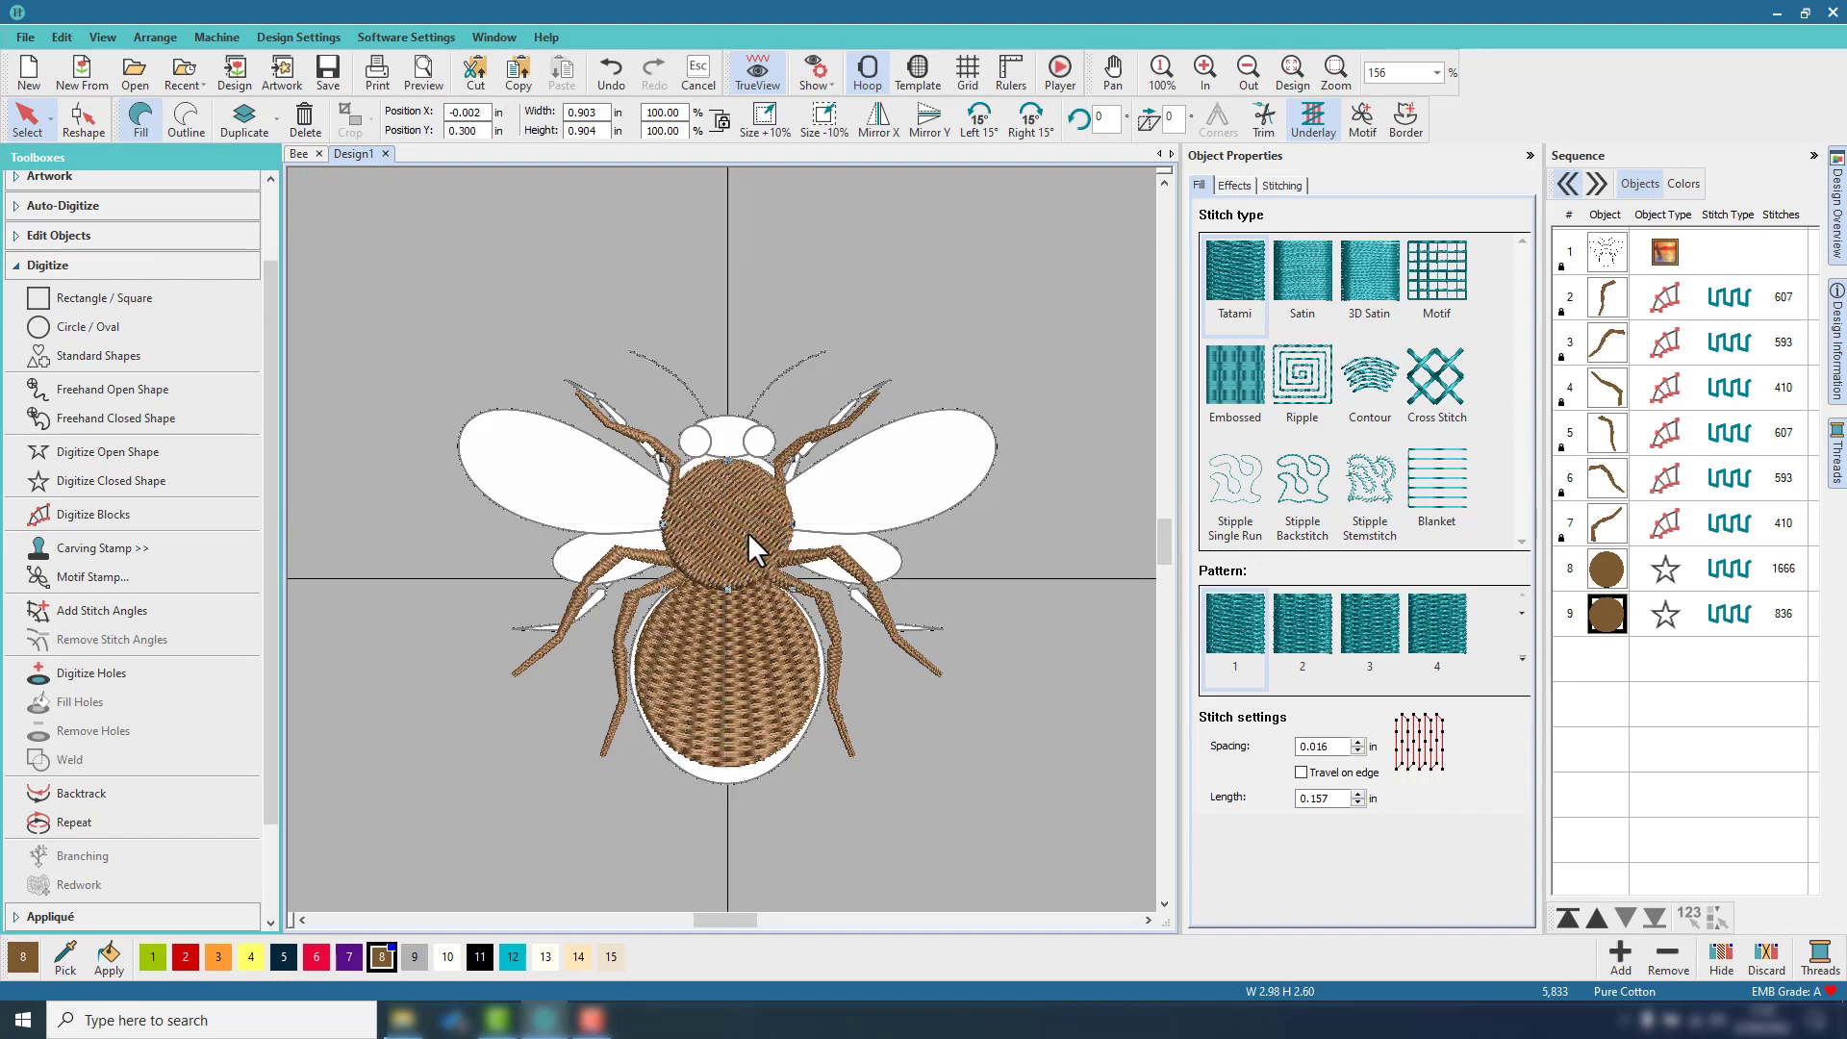
{"action": "left_click_drag", "start_coordinate": [723, 454], "coordinate": [726, 451]}
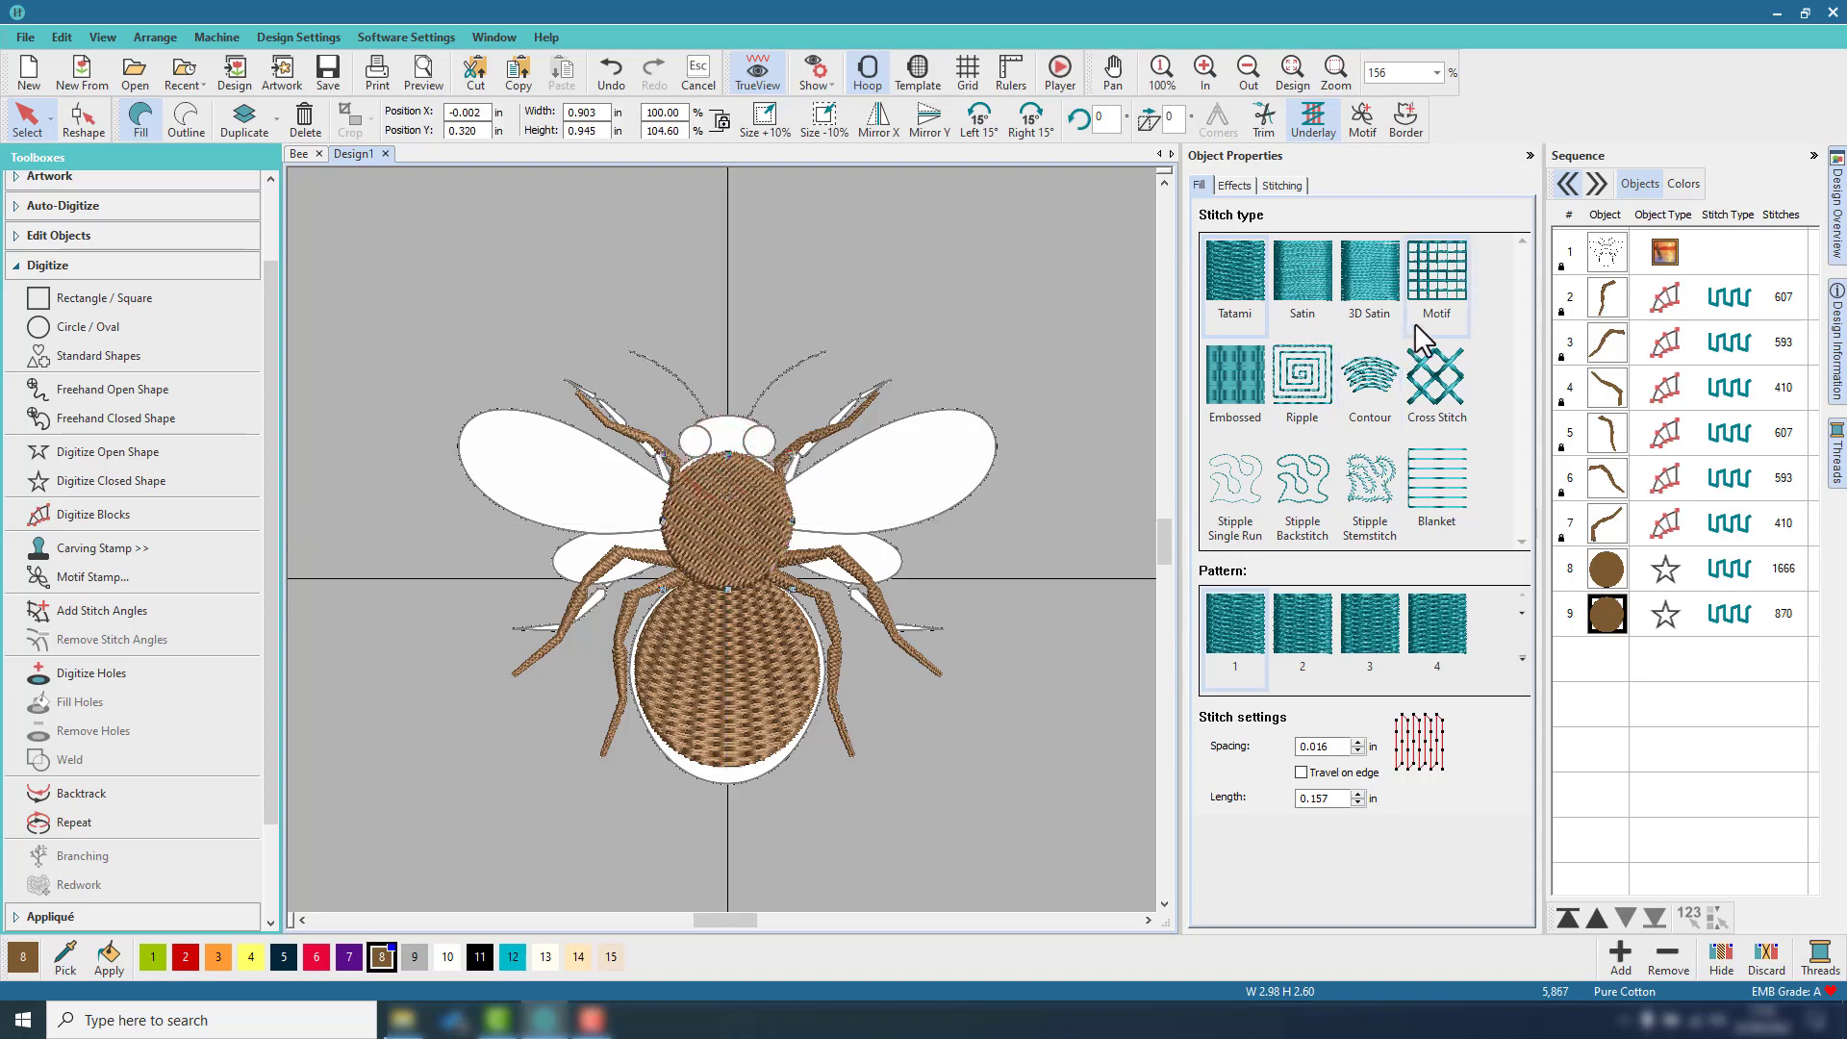
Apply the Radial fill effect to the thorax circle and deselect it.
{"action": "left_click", "coordinate": [1234, 188]}
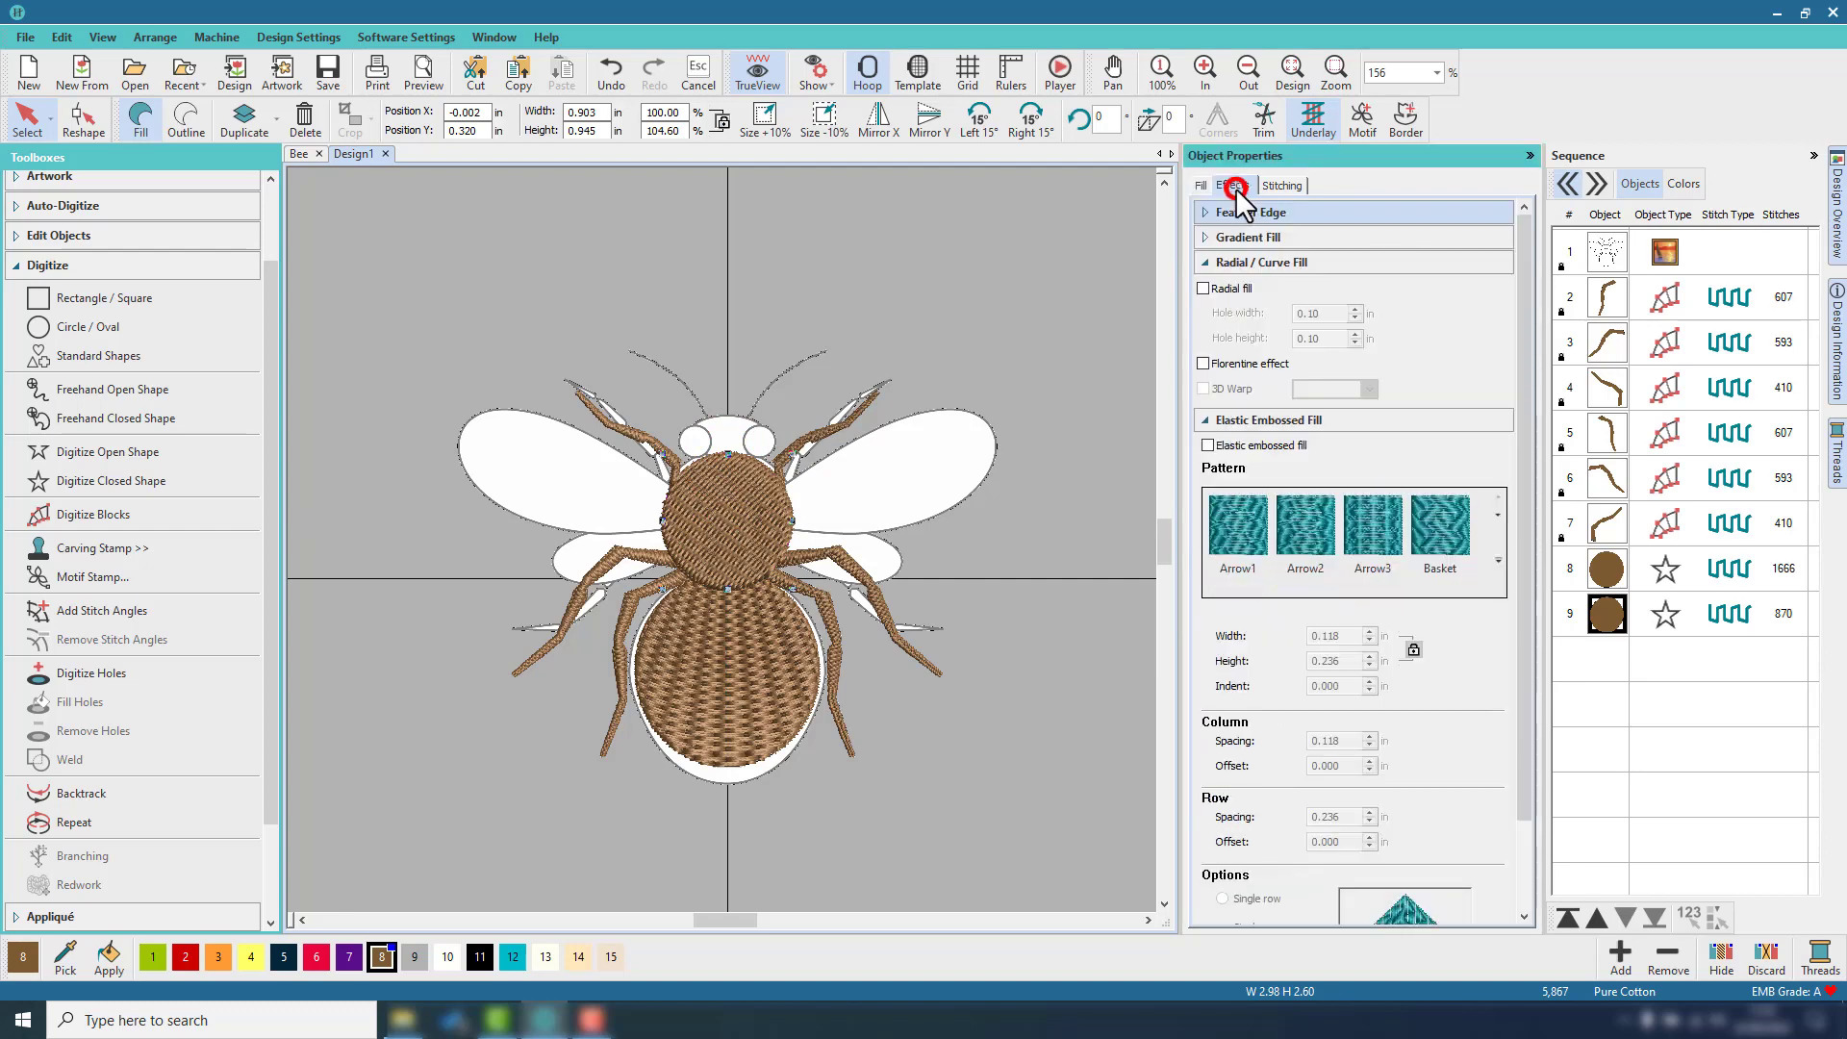
{"action": "left_click", "coordinate": [1203, 290]}
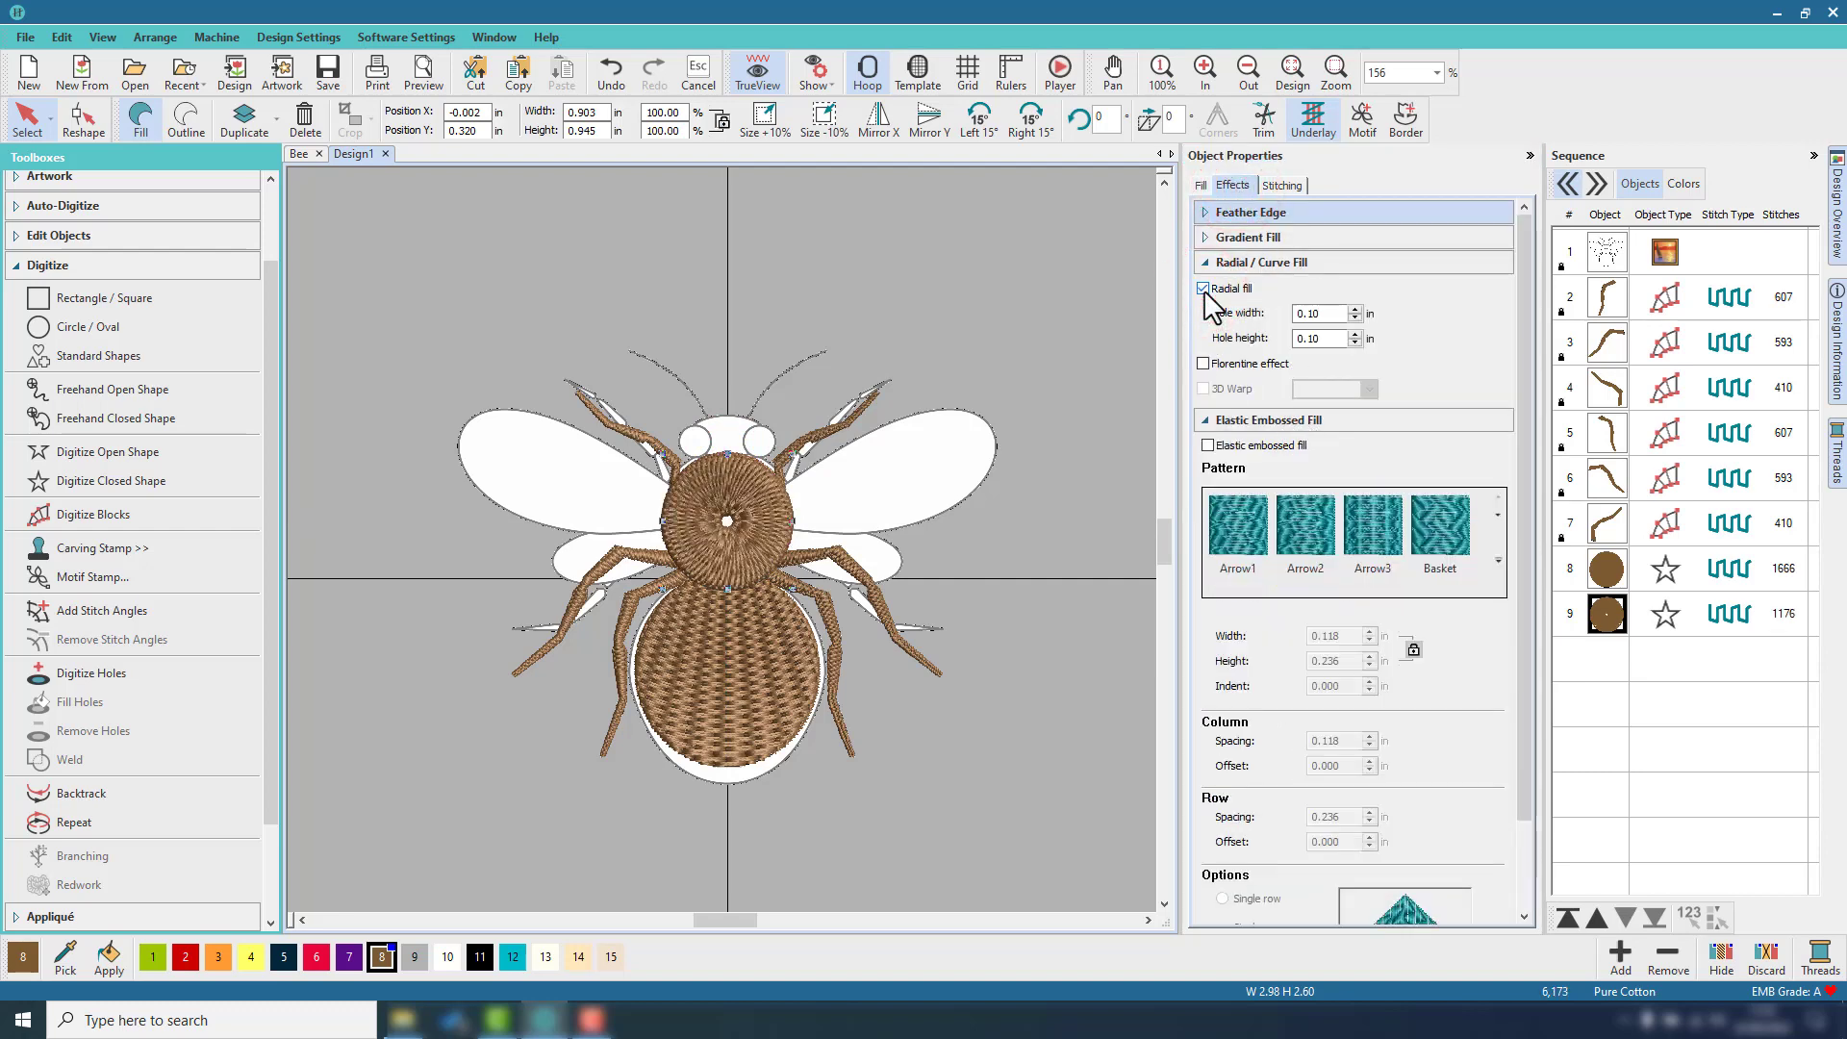
{"action": "left_click", "coordinate": [1066, 261]}
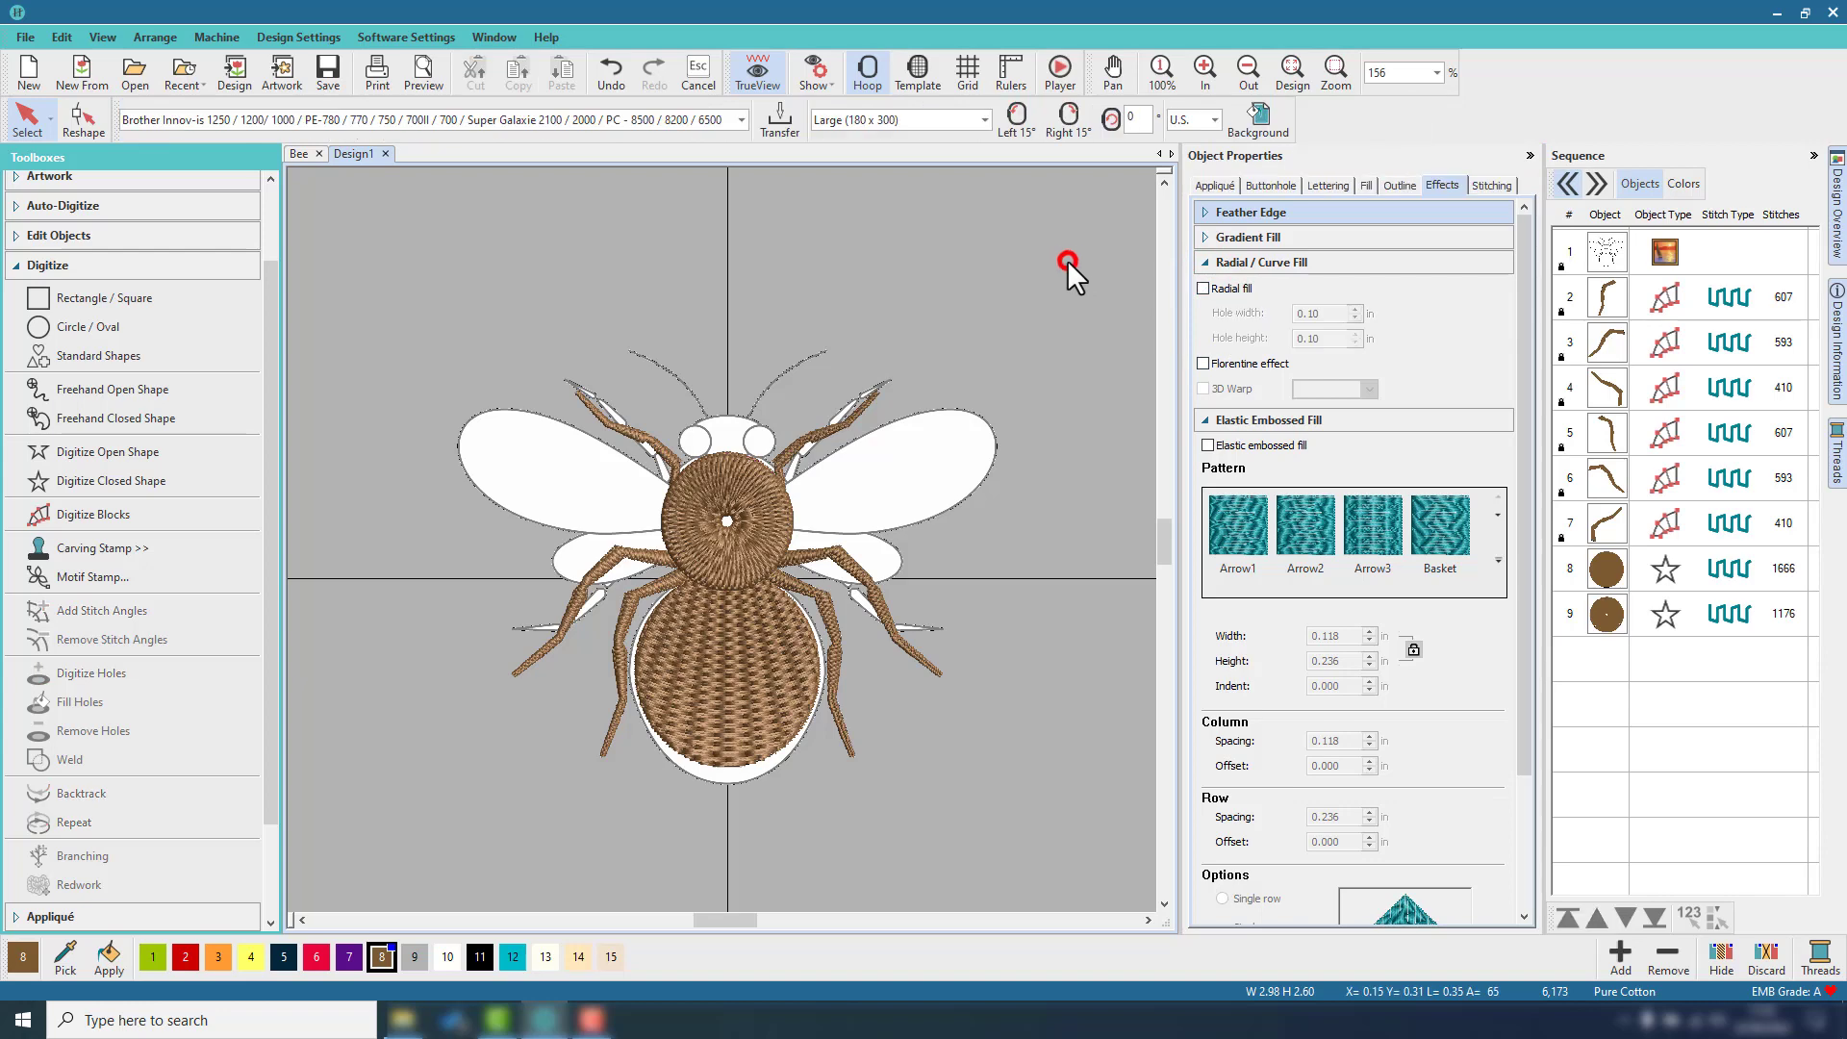
Switch the measurement units to metric and set the thorax's radial hole to 4.0 mm wide and 7.5 mm high.
{"action": "left_click", "coordinate": [1179, 120]}
{"action": "left_click", "coordinate": [1187, 141]}
{"action": "left_click", "coordinate": [765, 516]}
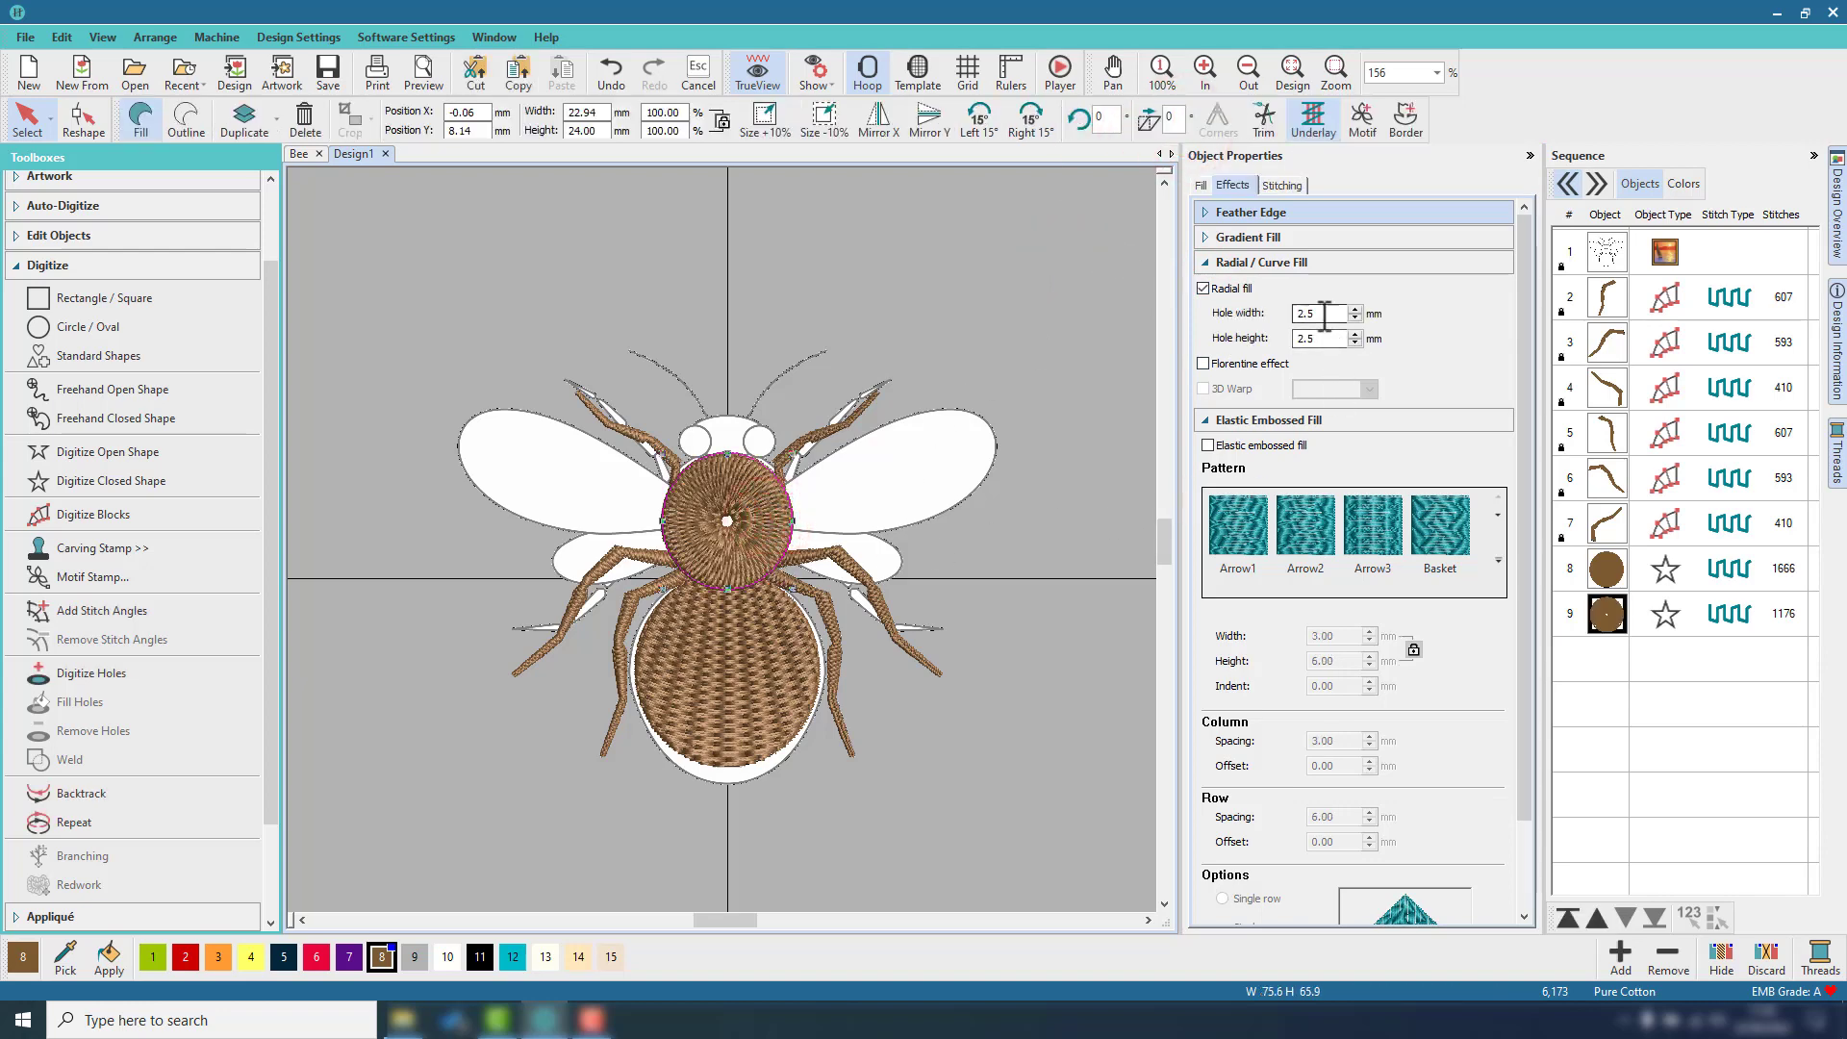
{"action": "left_click", "coordinate": [1324, 313]}
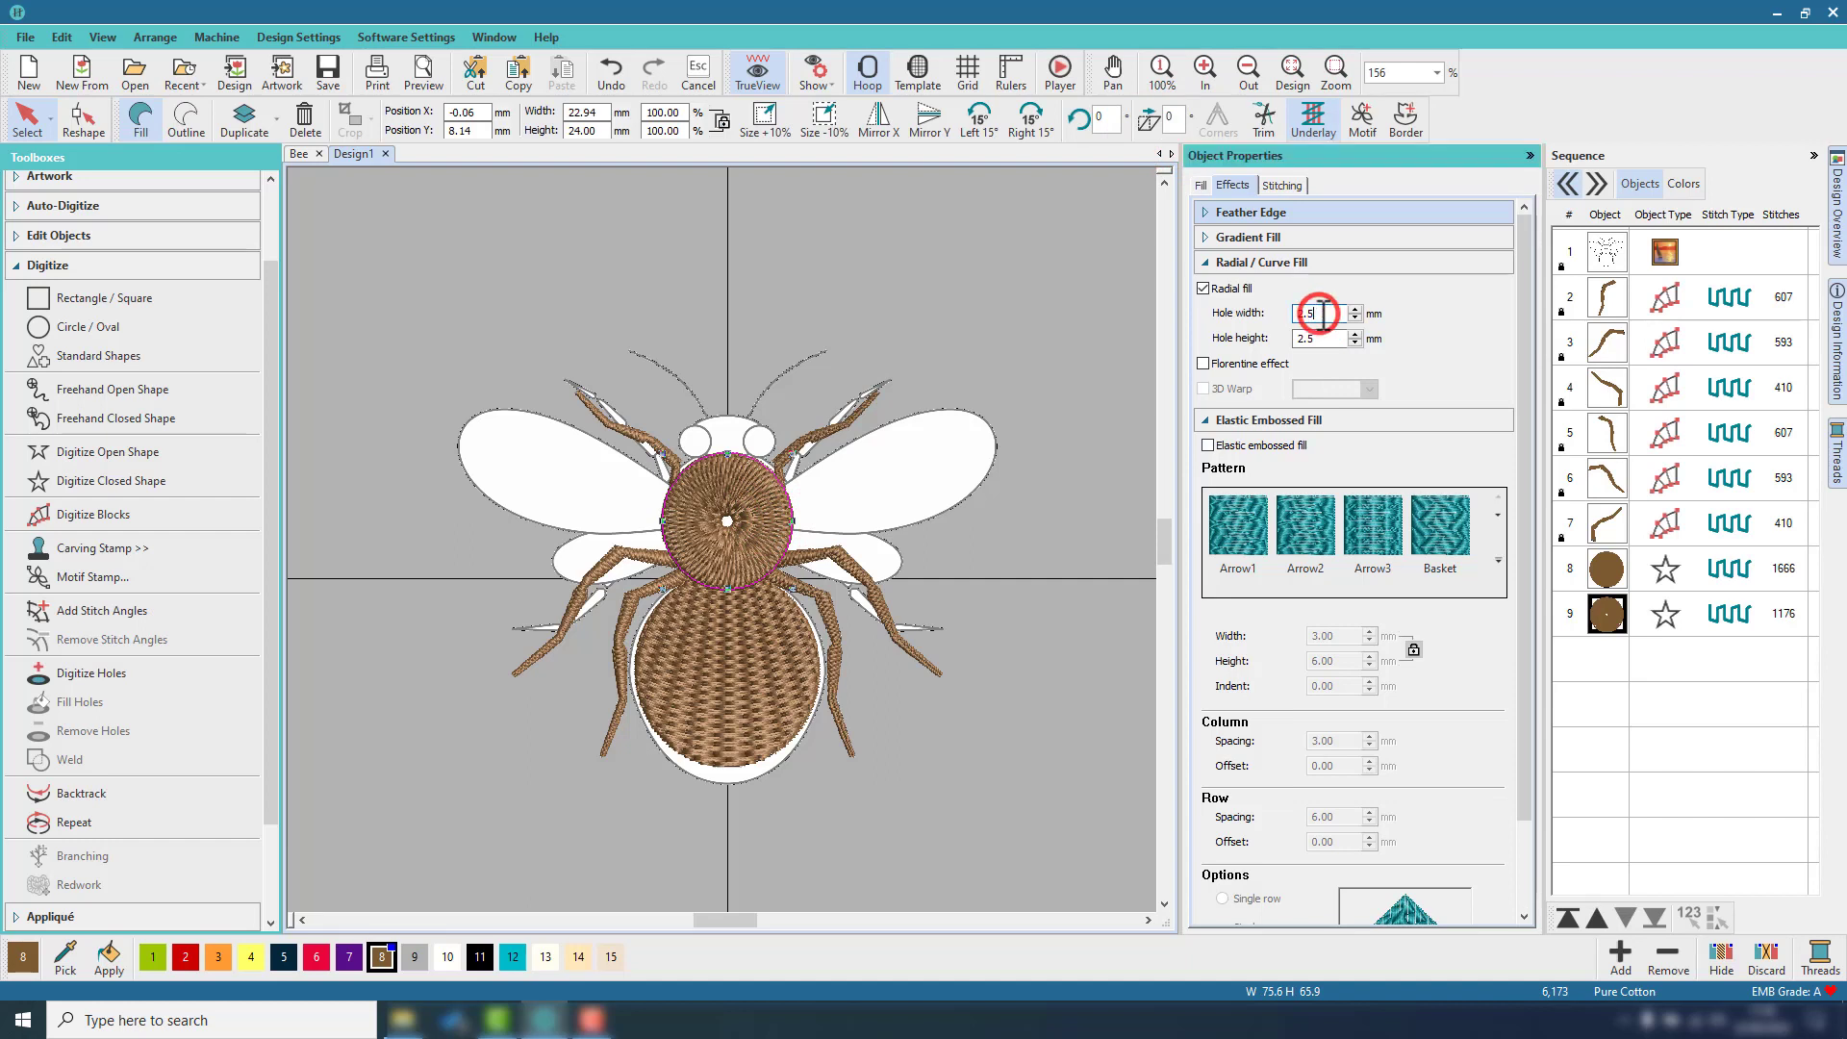
{"action": "left_click_drag", "start_coordinate": [1323, 313], "coordinate": [1295, 313]}
{"action": "key", "text": "Return"}
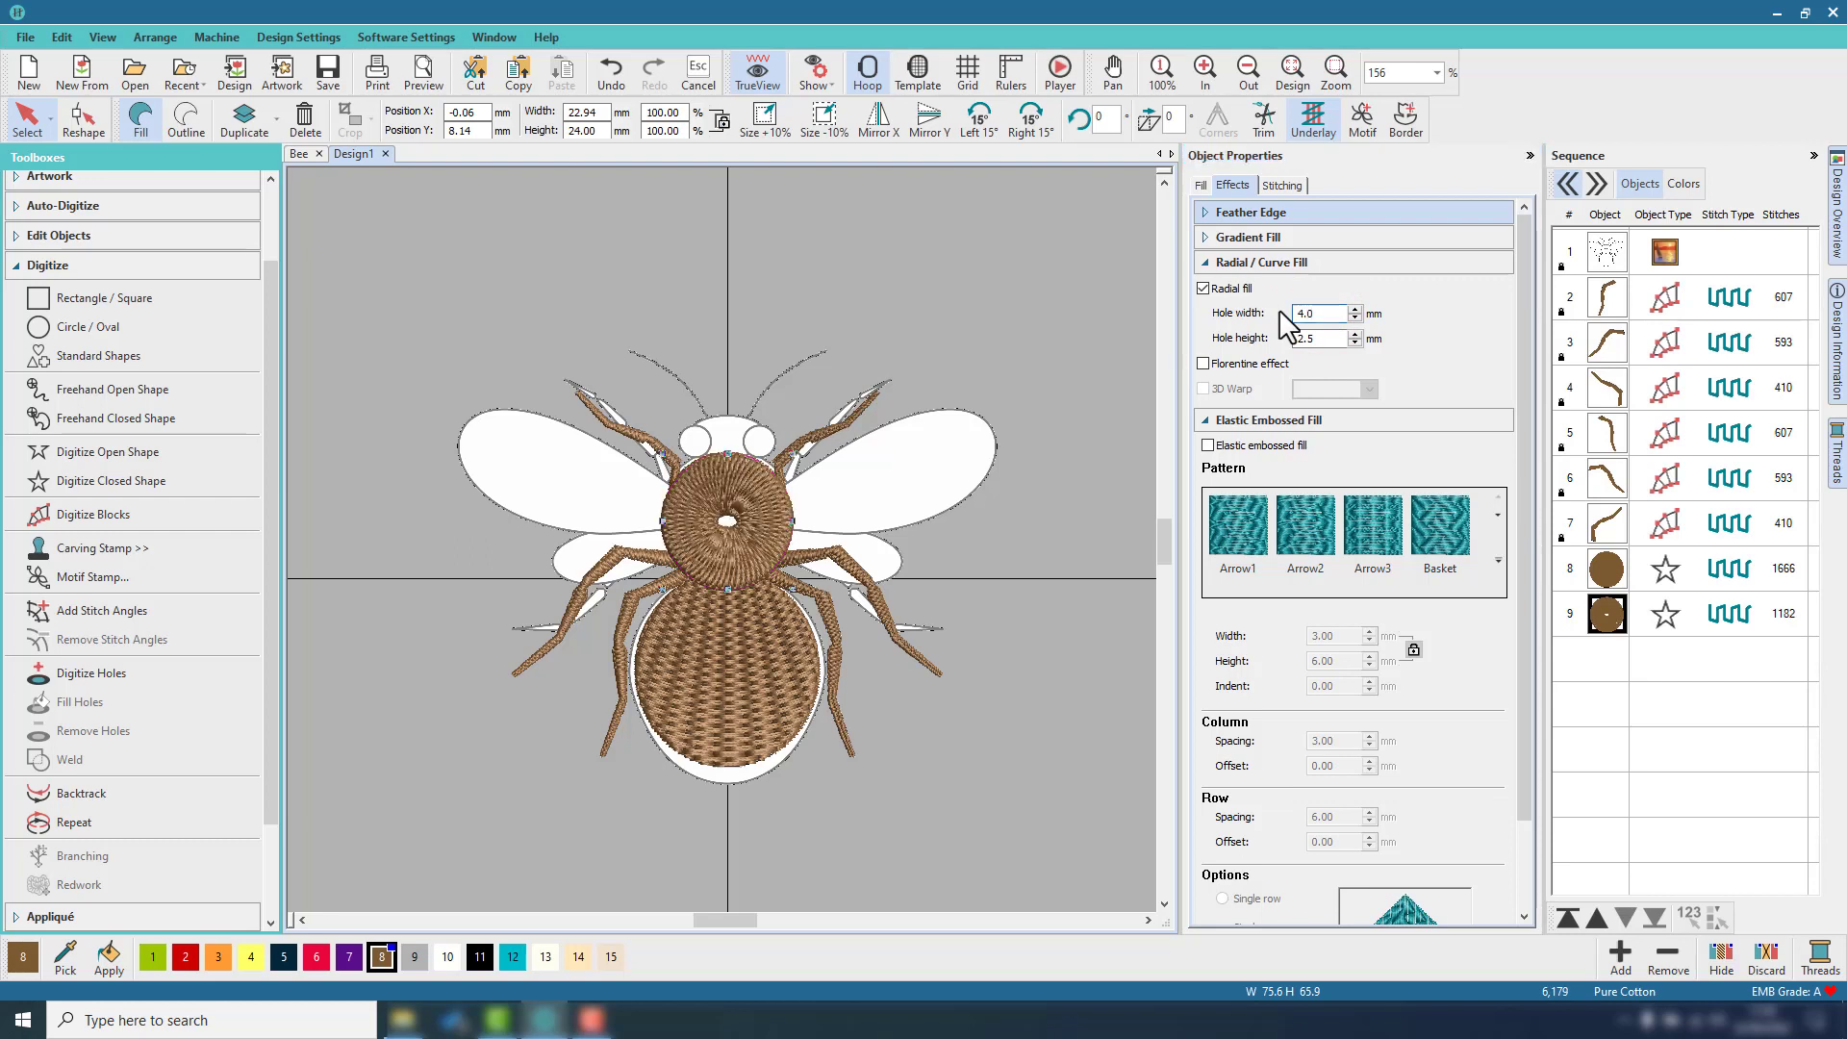
{"action": "double_click", "coordinate": [1313, 339]}
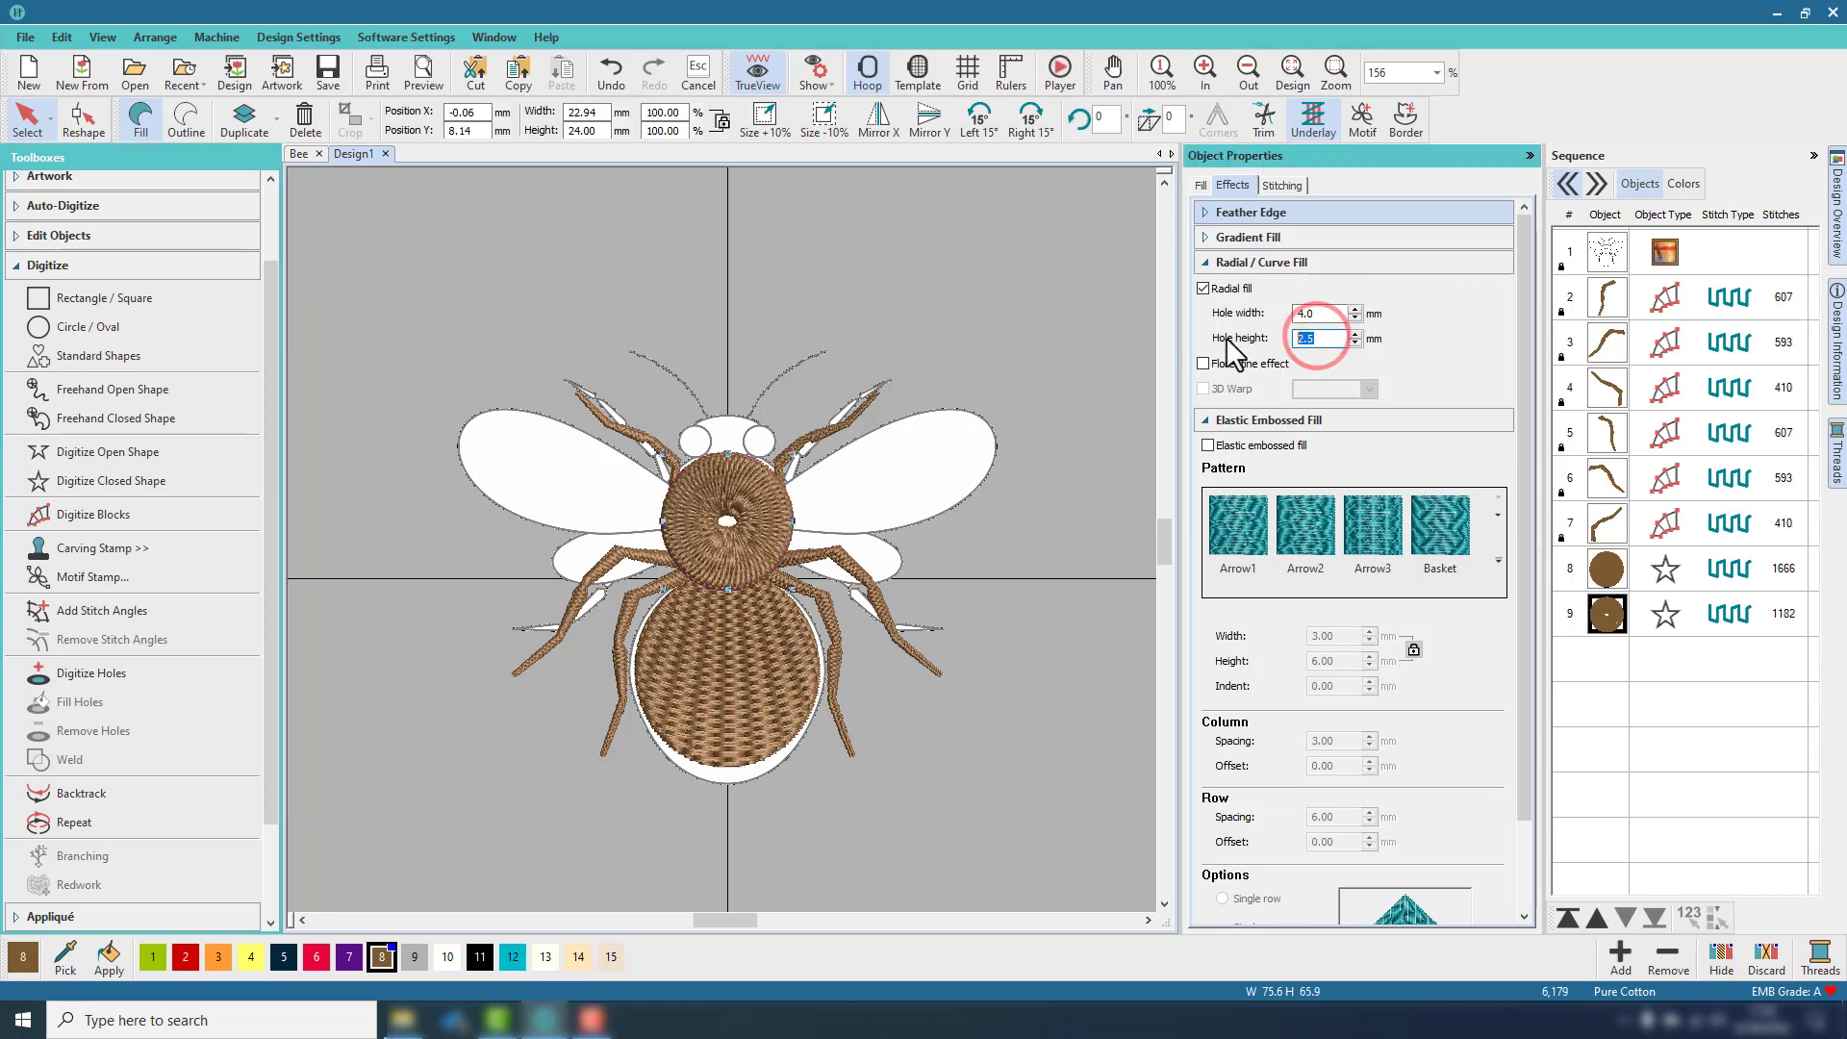
{"action": "key", "text": "Return"}
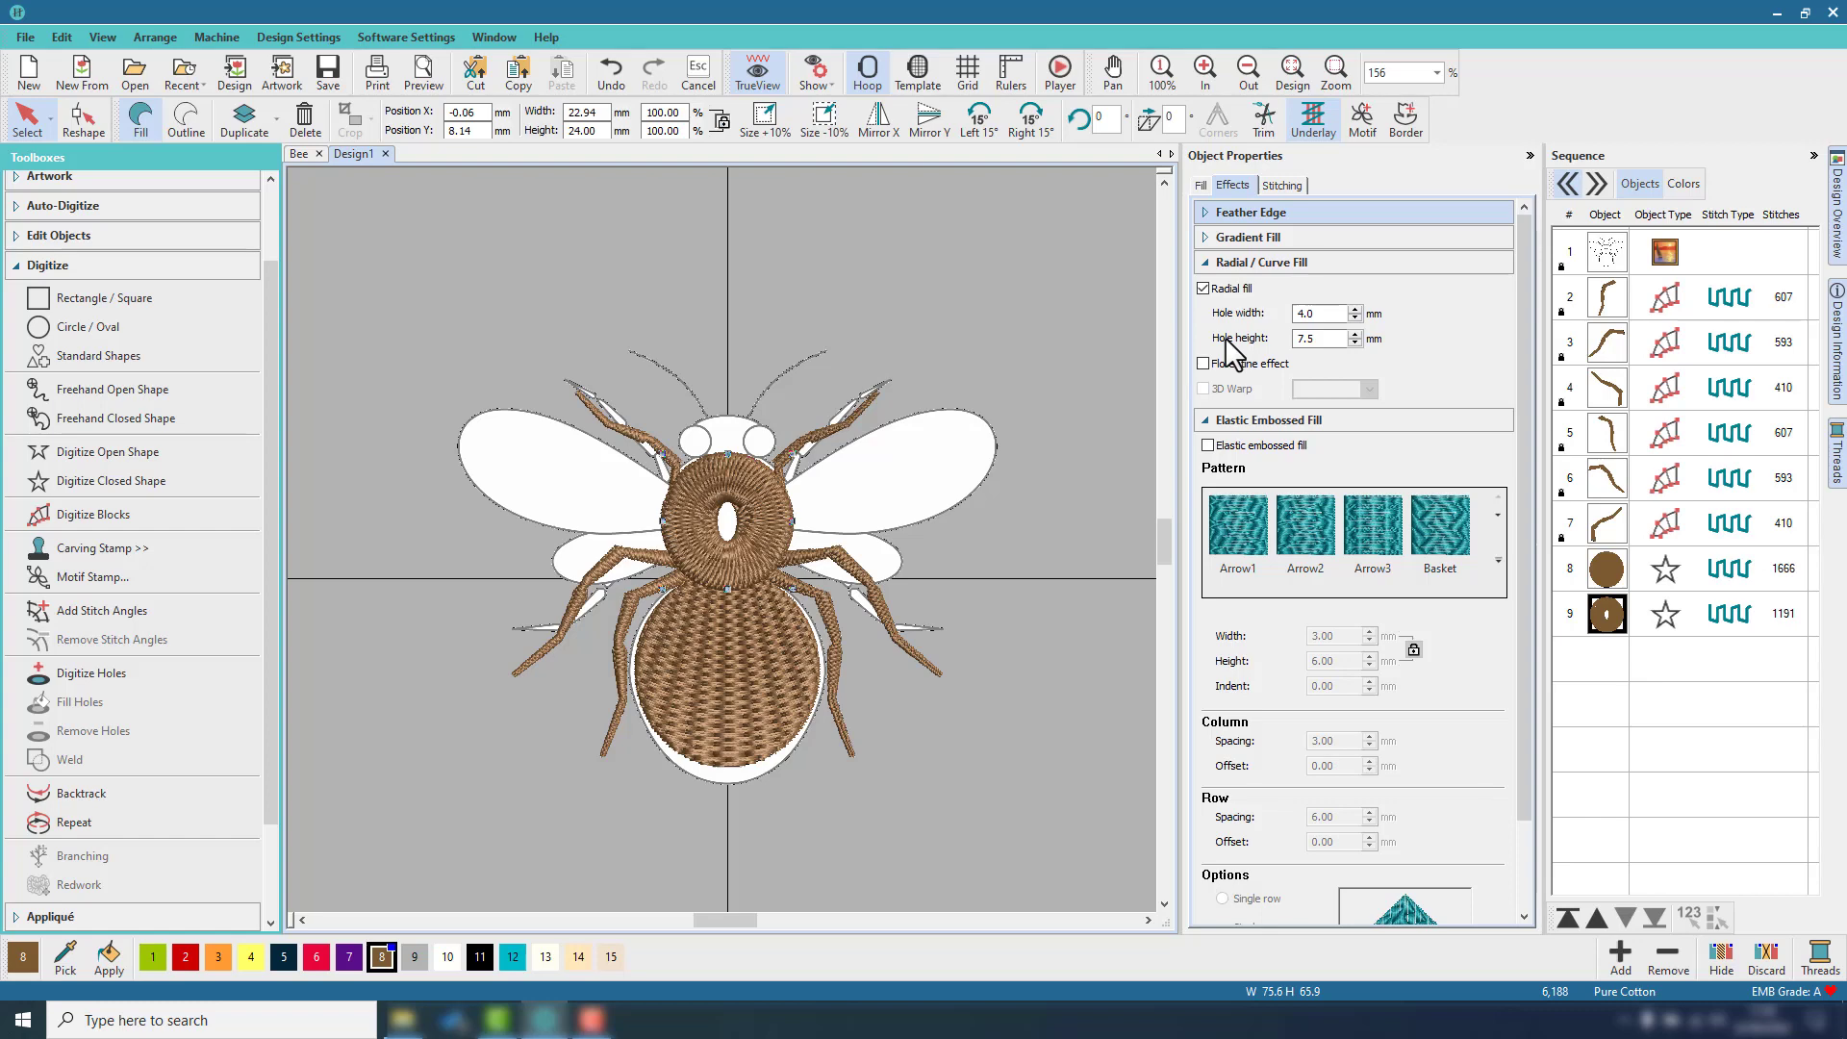
Examine the radial hole size, Tatami pattern and stitch spacing of the thorax in the finished Bee design.
{"action": "left_click", "coordinate": [299, 154]}
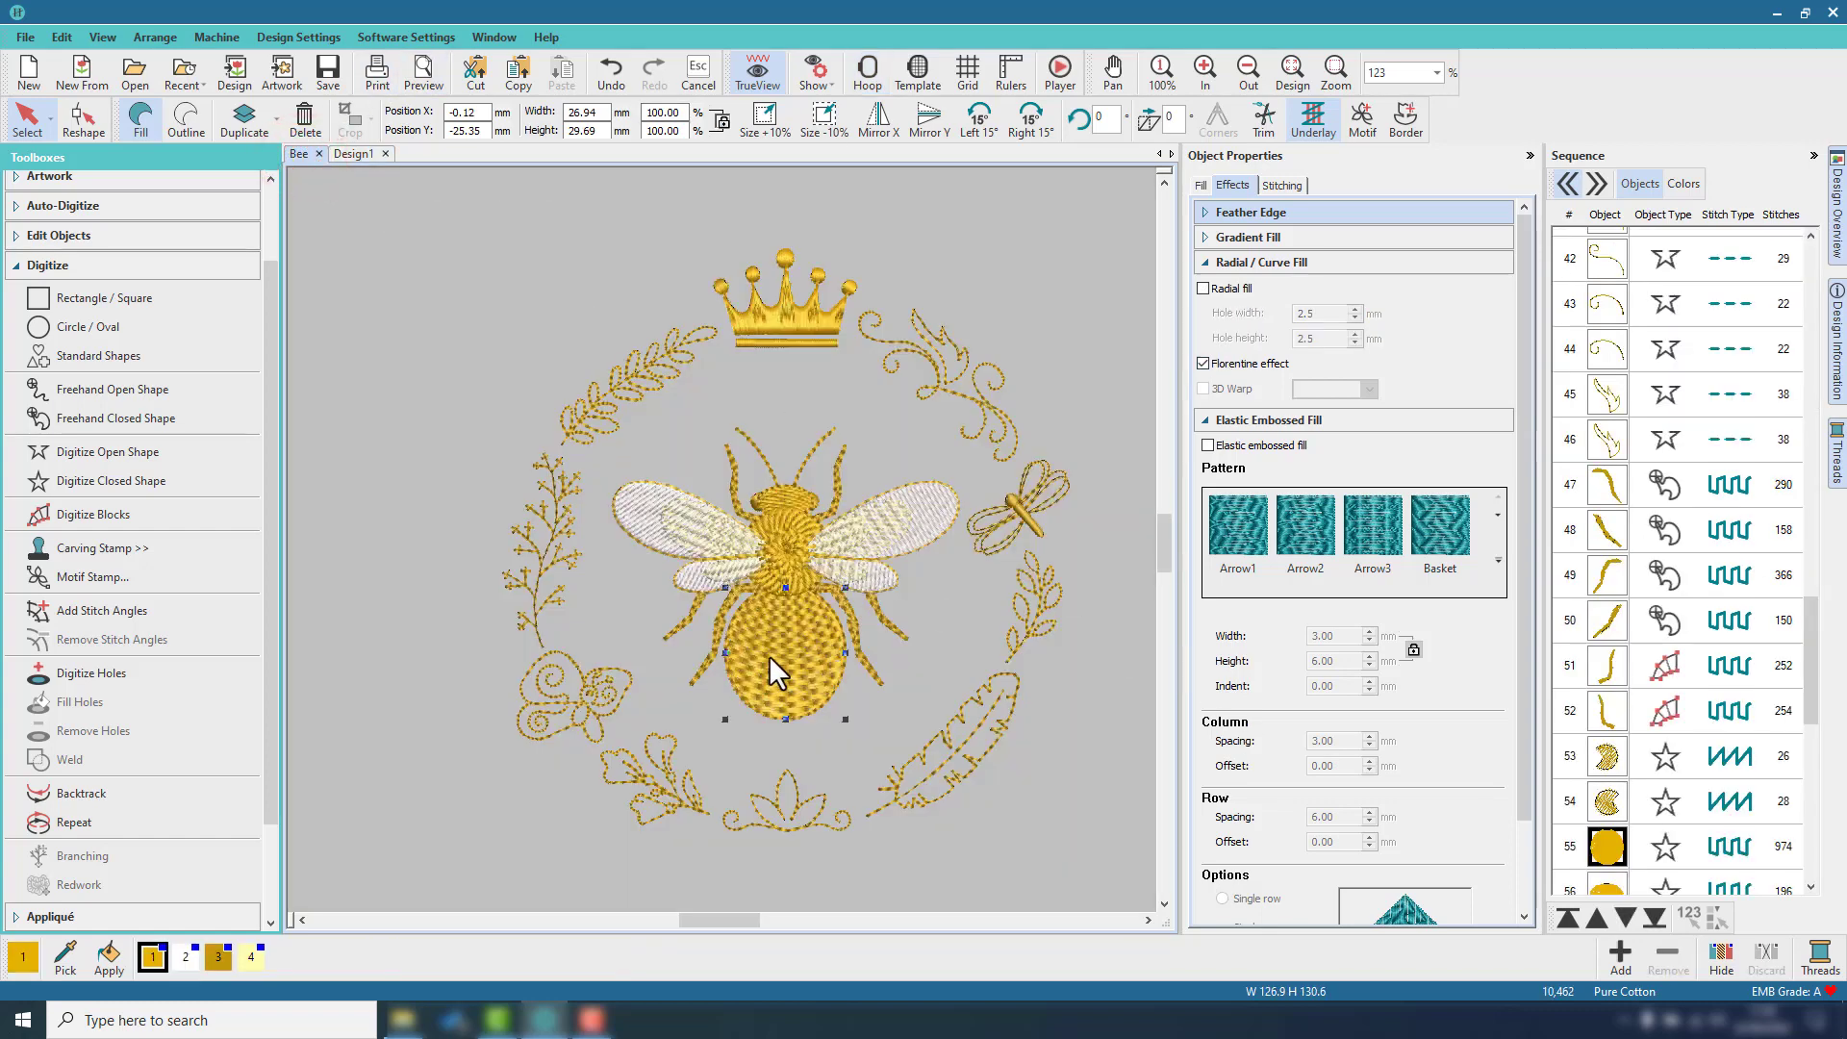
{"action": "left_click", "coordinate": [772, 522]}
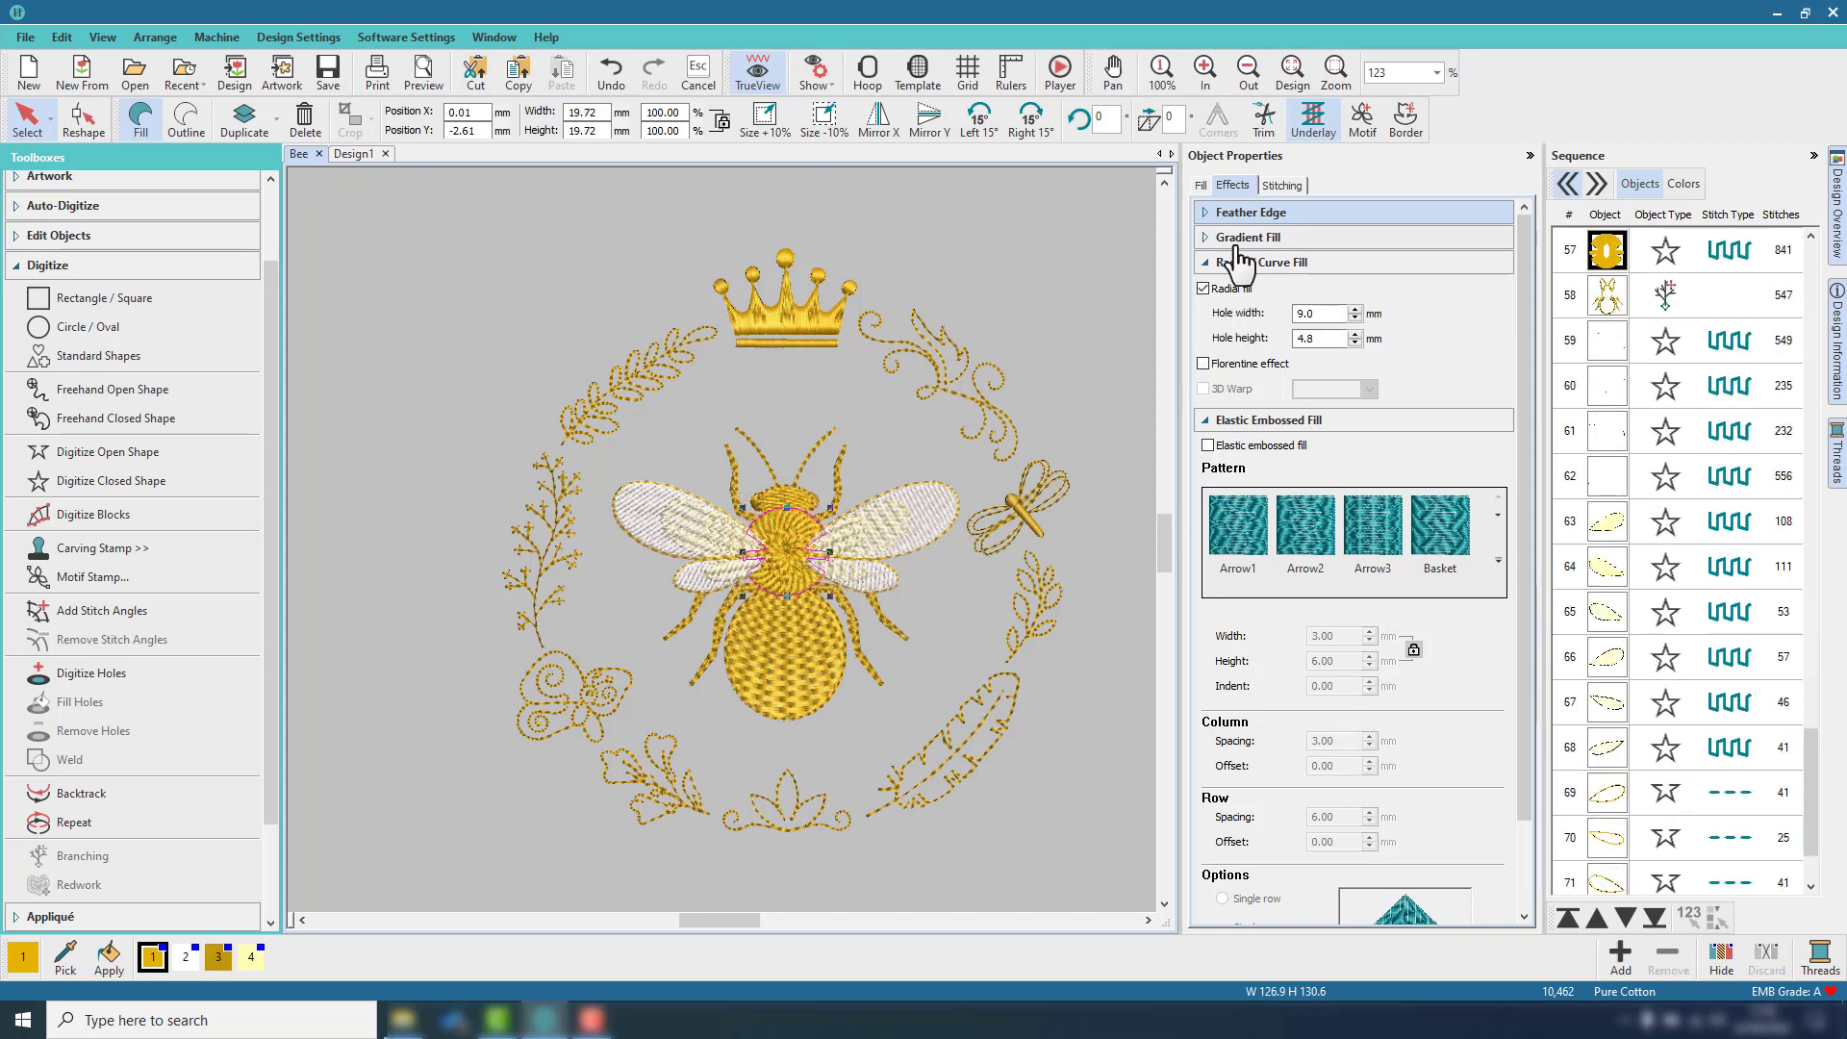
{"action": "left_click", "coordinate": [1199, 184]}
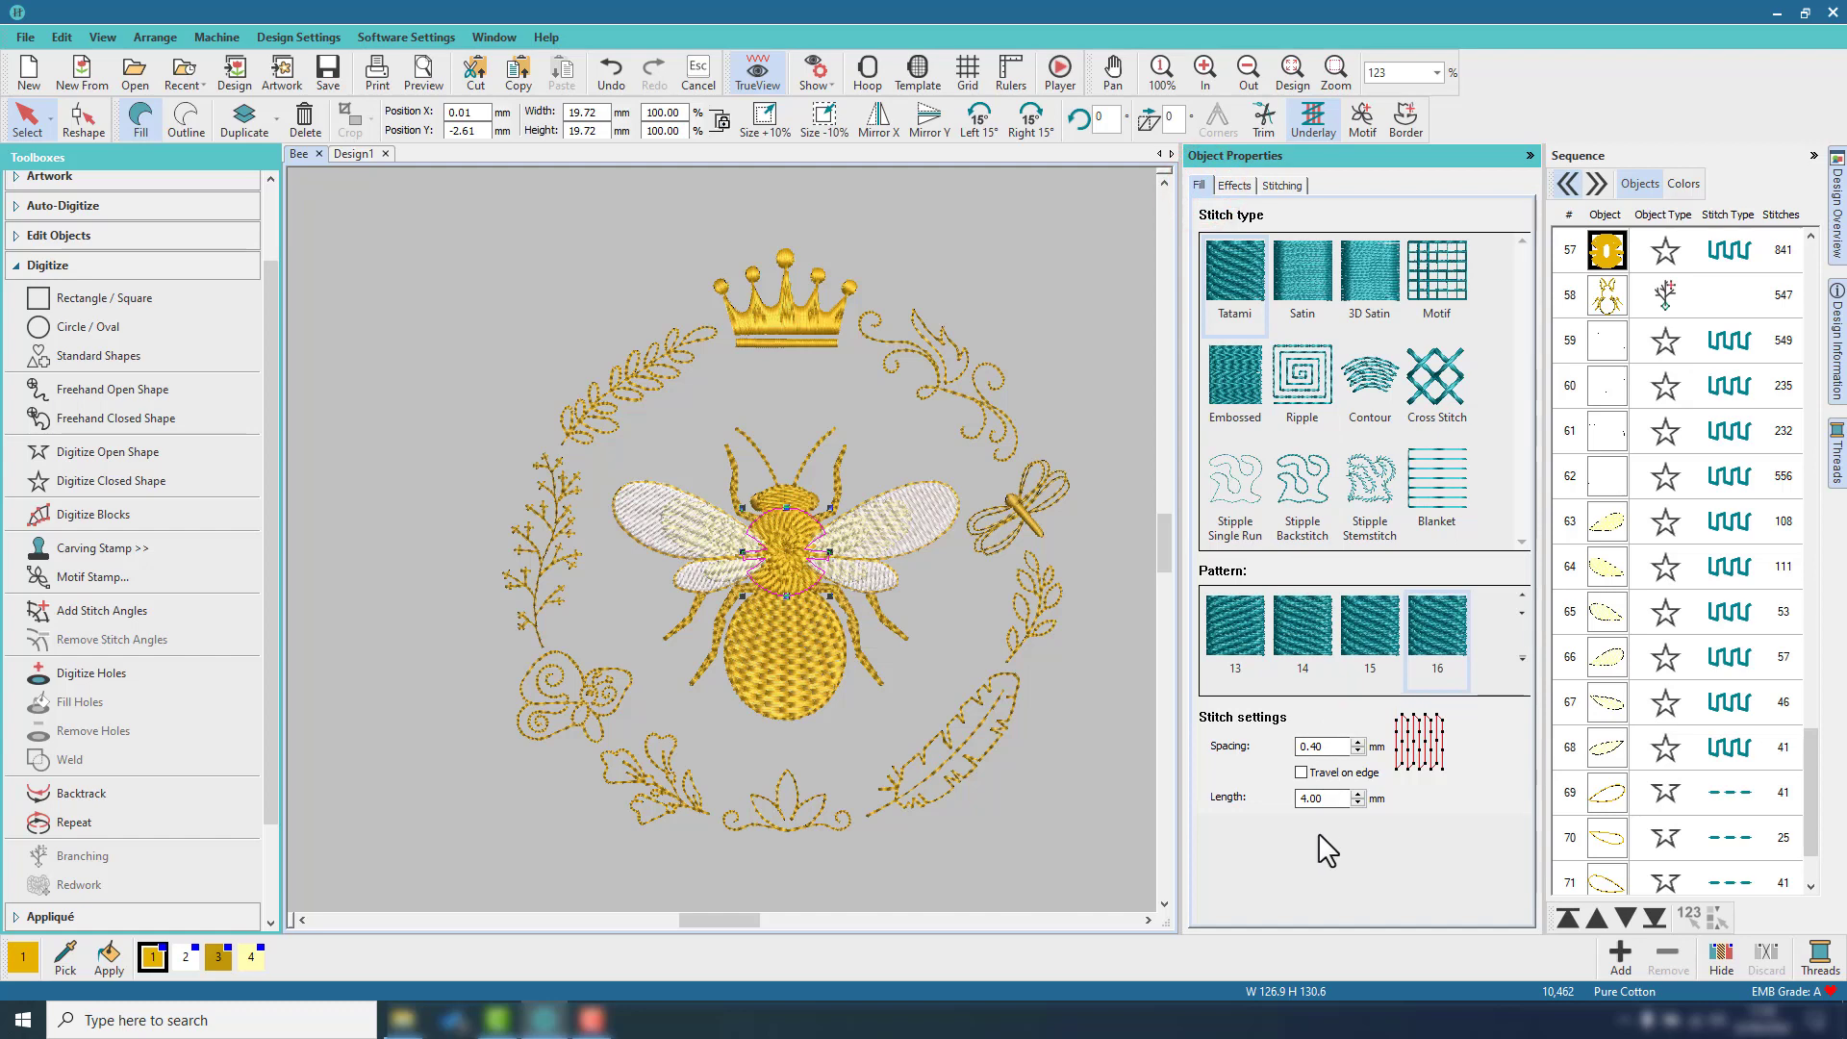
Return to Design1 and set the thorax fill's stitch spacing to 0.50 mm.
{"action": "left_click", "coordinate": [345, 155]}
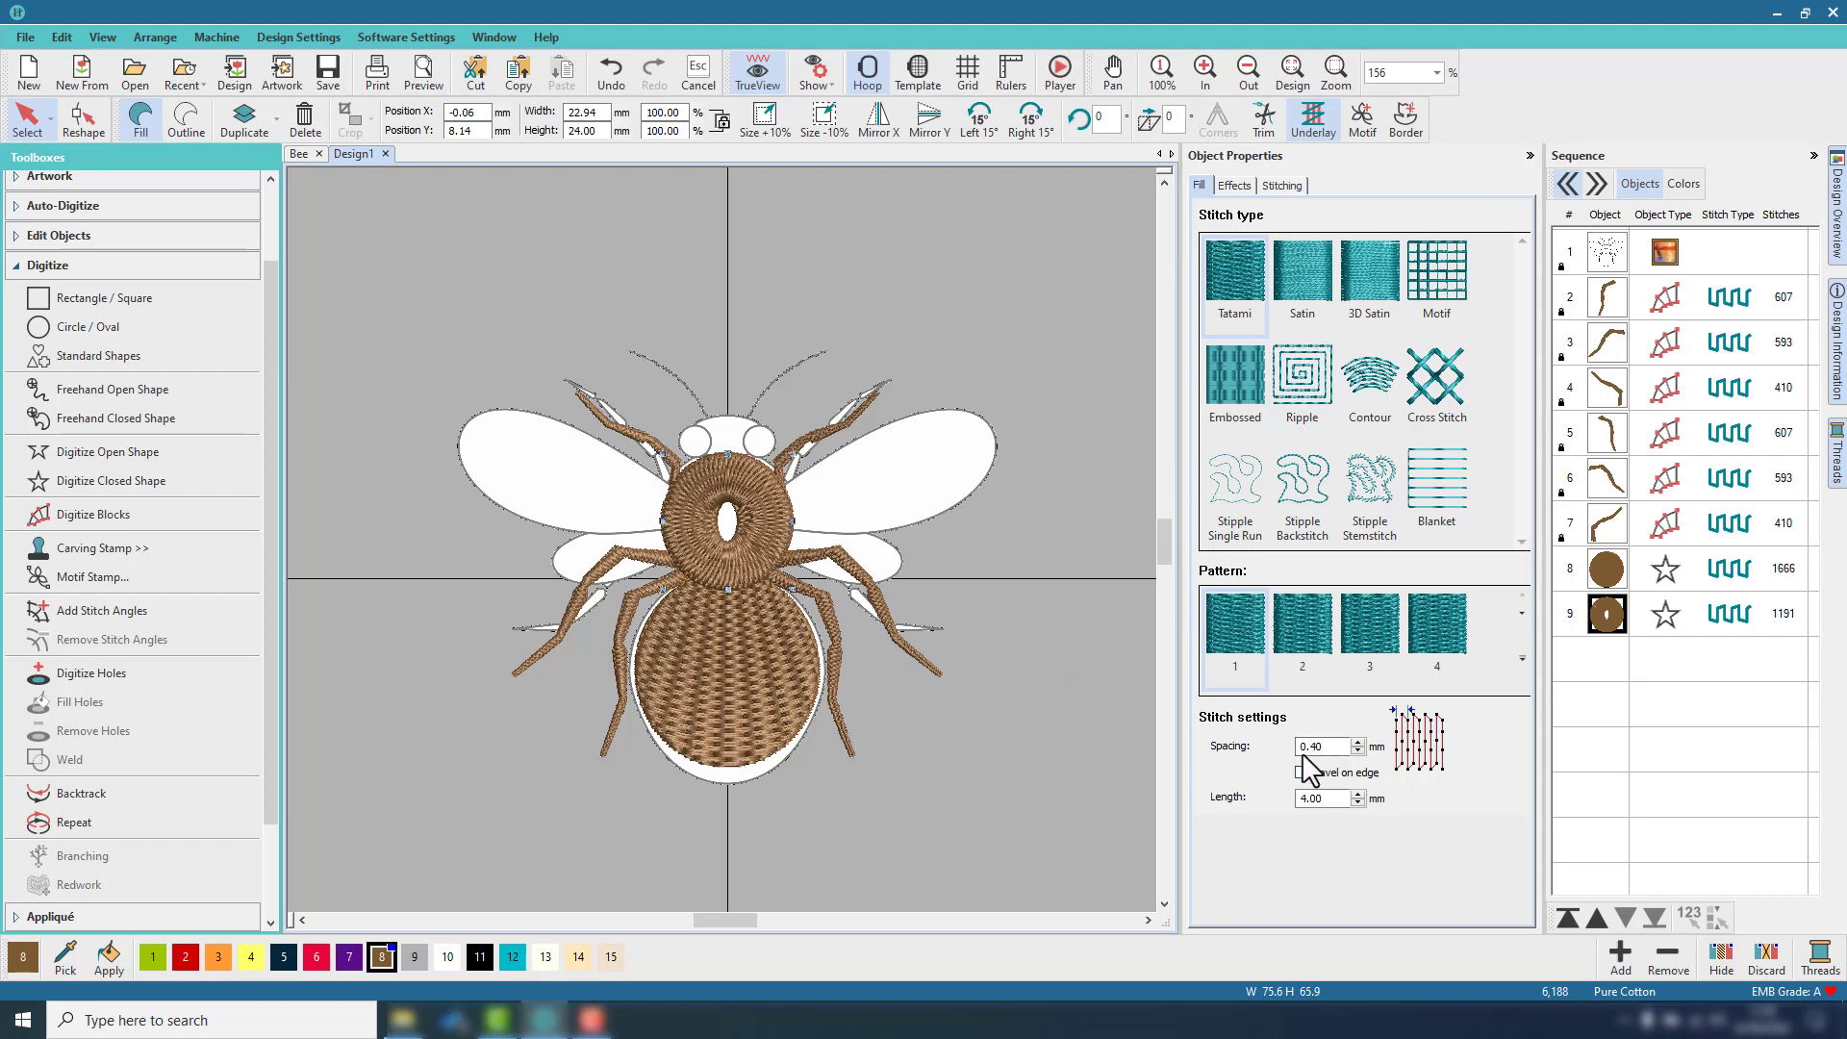
{"action": "left_click_drag", "start_coordinate": [1311, 748], "coordinate": [1335, 747]}
{"action": "type", "text": "5"}
{"action": "key", "text": "Return"}
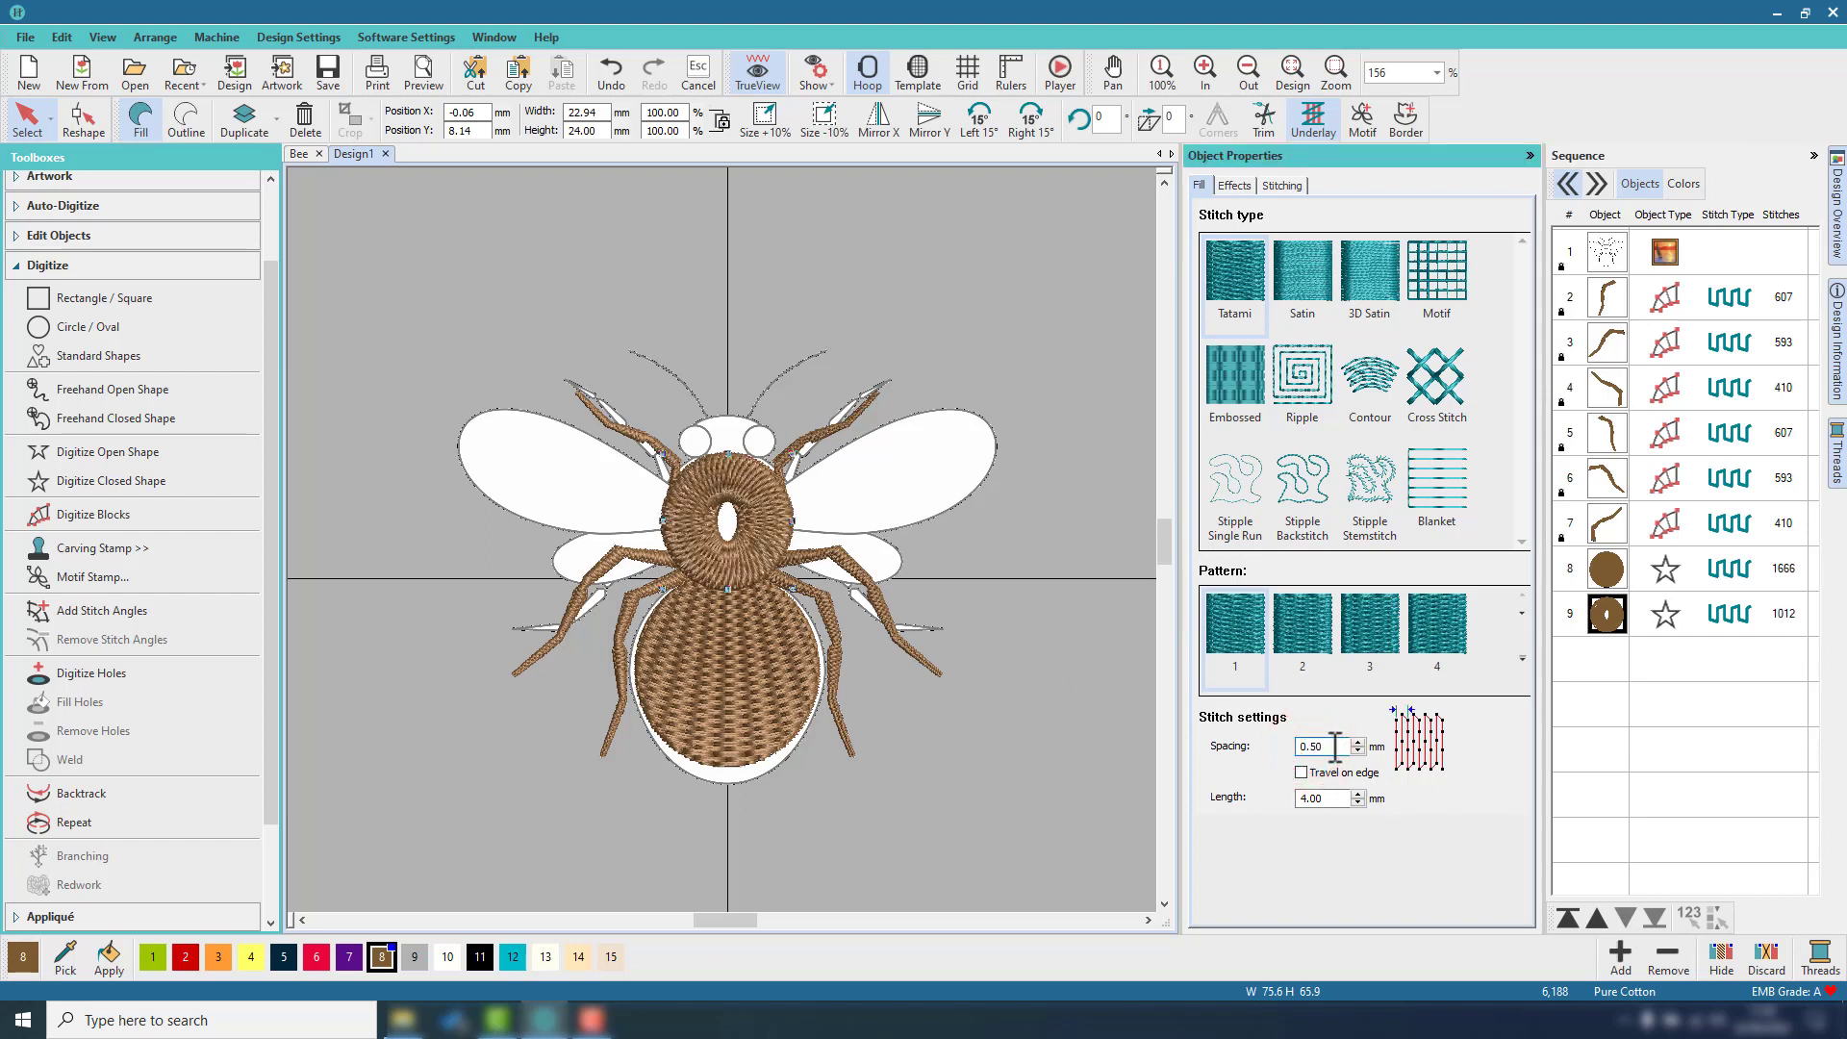
{"action": "left_click", "coordinate": [1031, 546]}
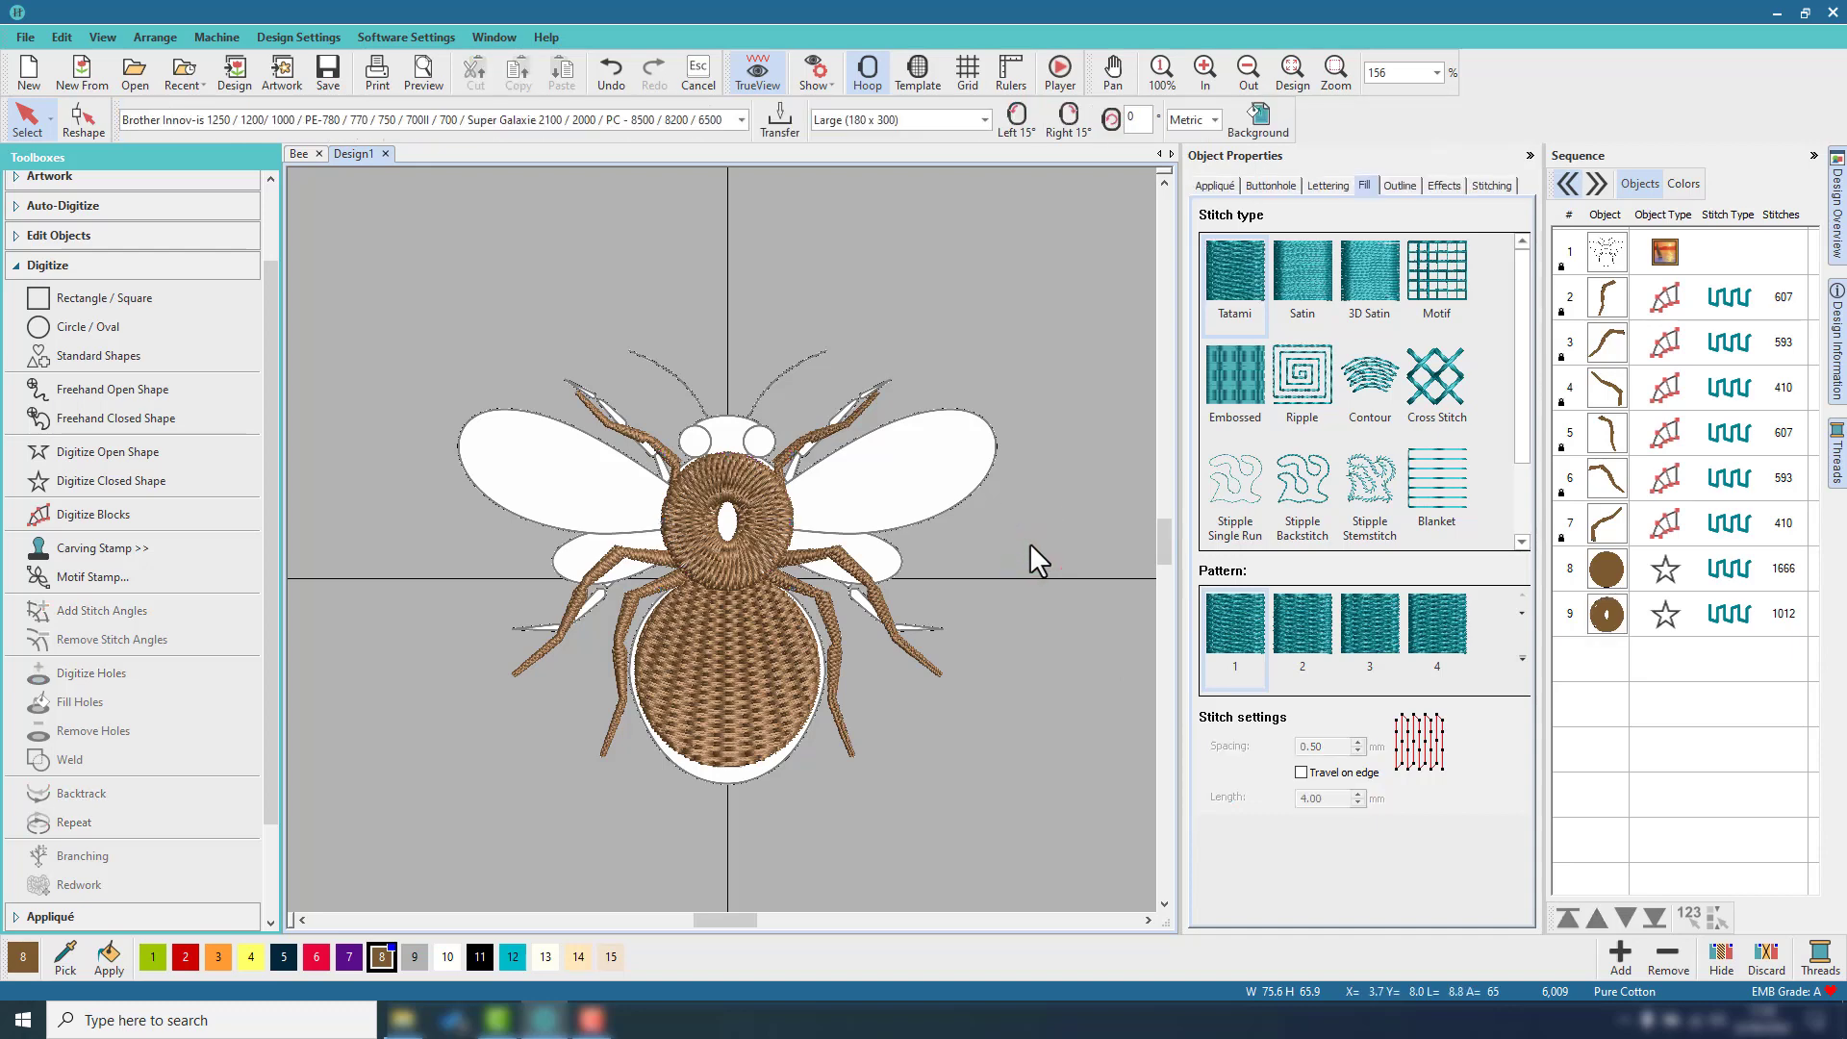
{"action": "left_click", "coordinate": [1599, 569]}
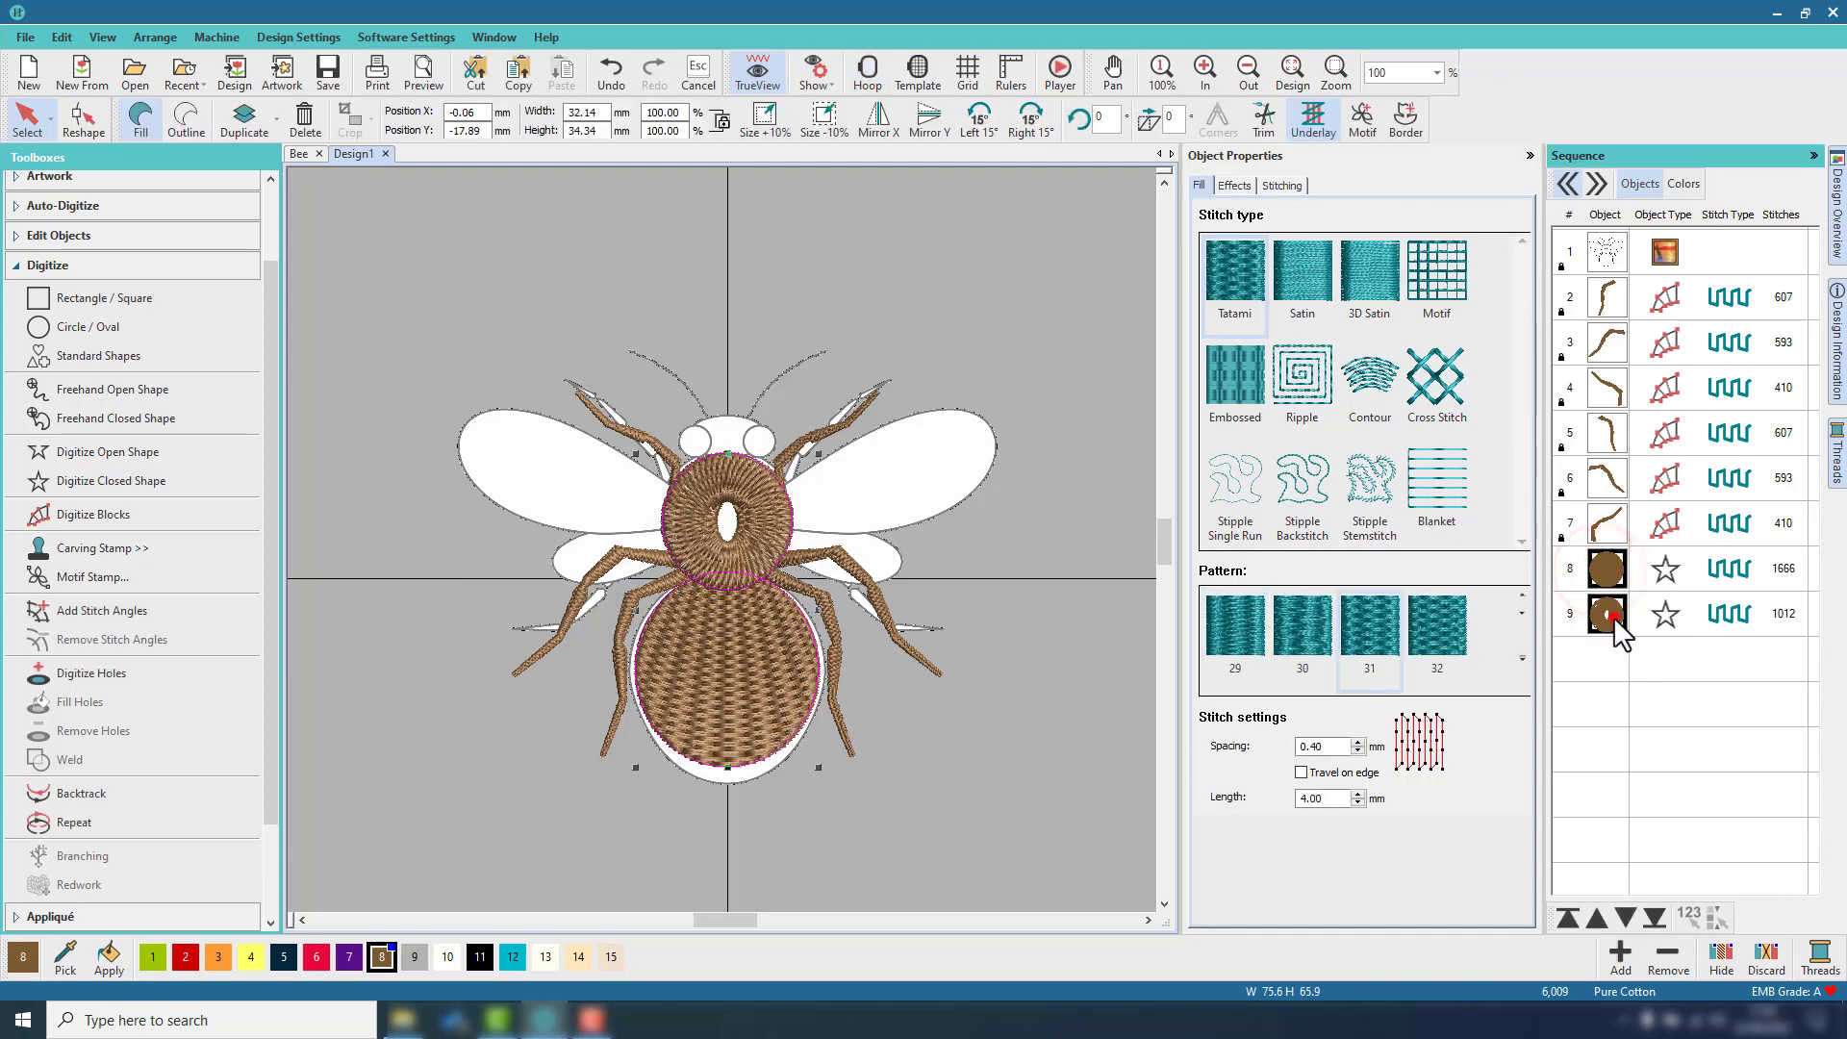
{"action": "left_click", "coordinate": [1613, 616], "text": "ctrl"}
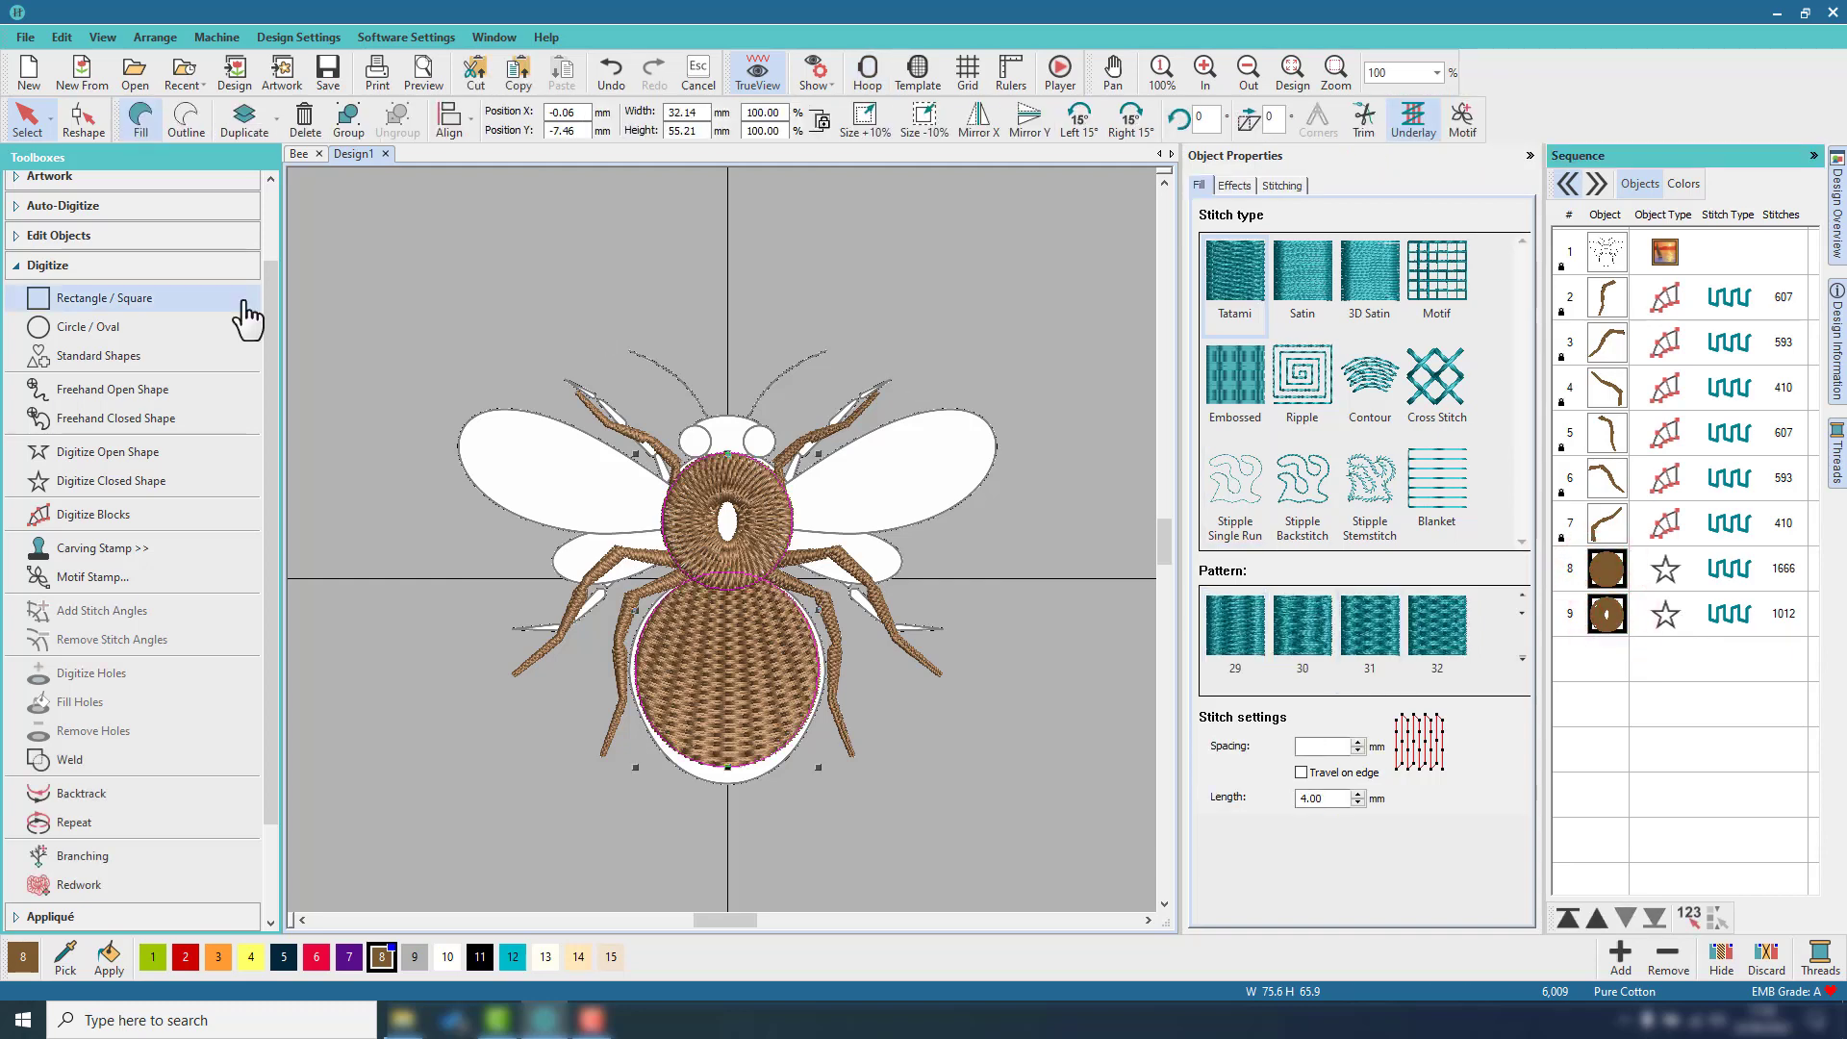
Digitize a Tatami-filled horizontal oval about 11.2 mm wide and 7.1 mm high just above the bee's head.
{"action": "left_click", "coordinate": [115, 326]}
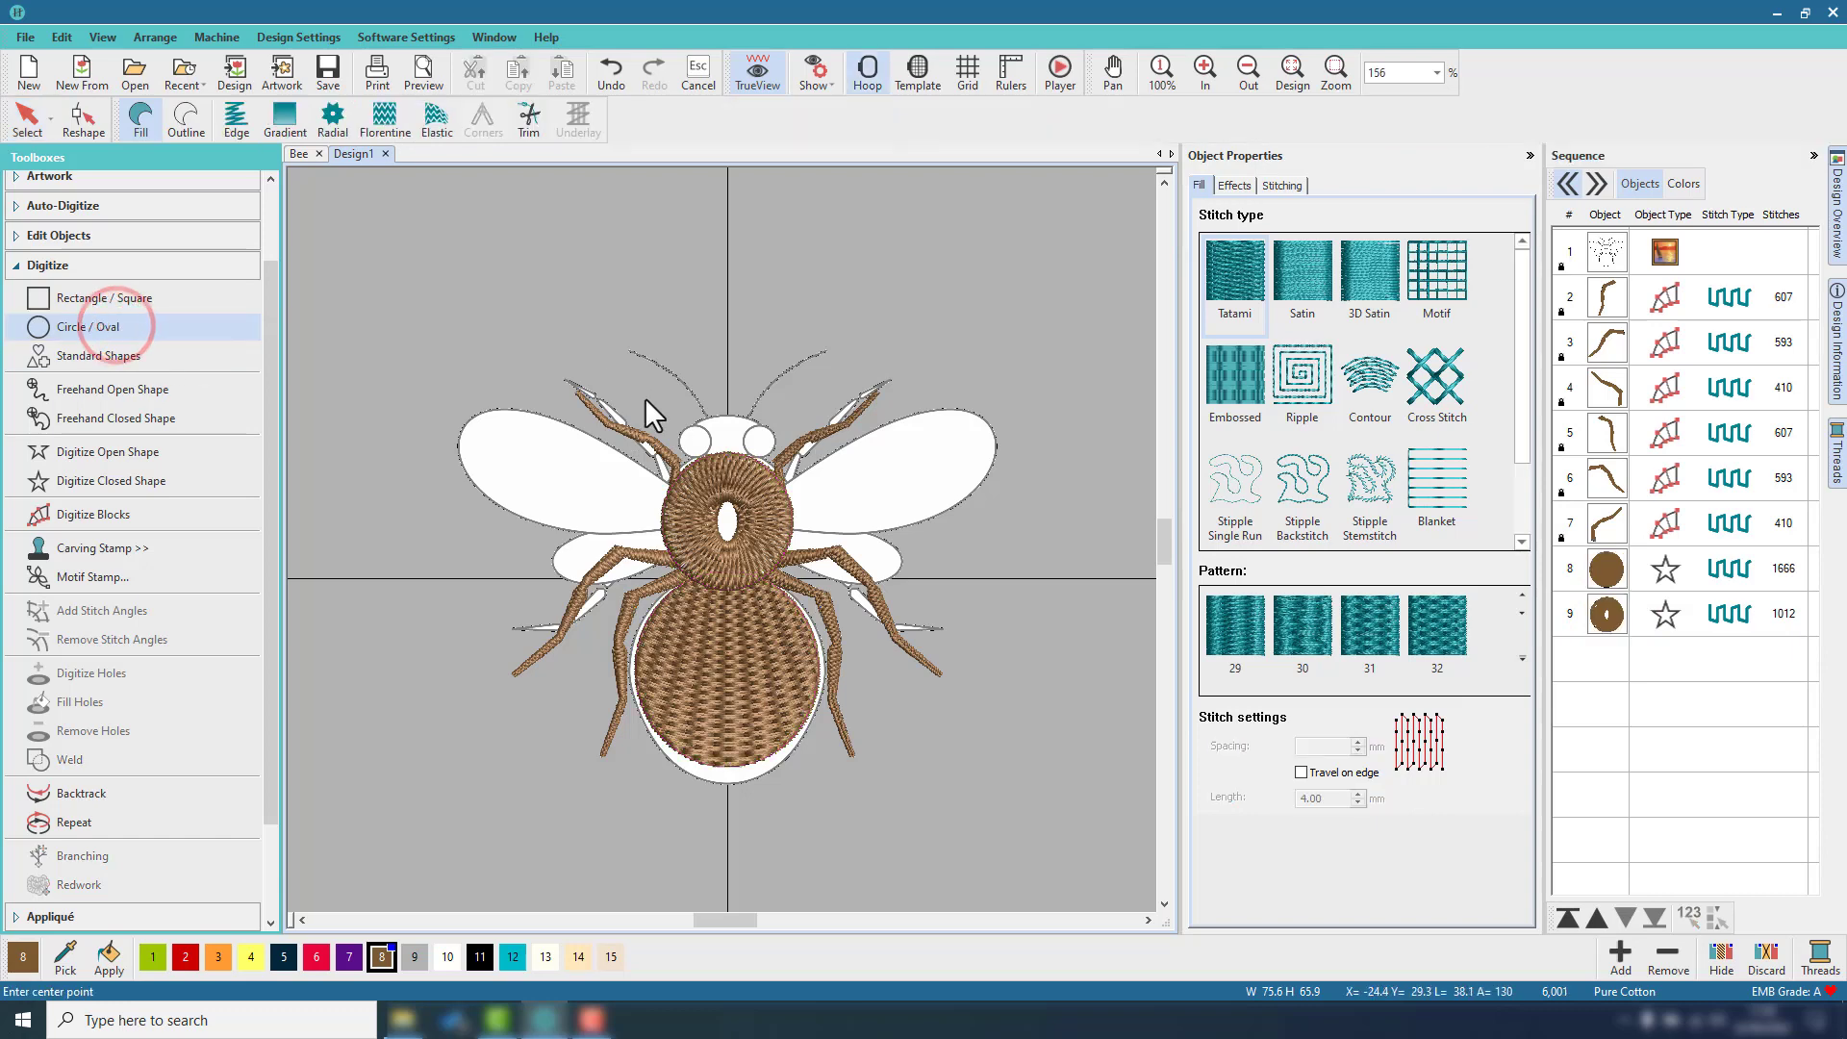
{"action": "left_click", "coordinate": [703, 382]}
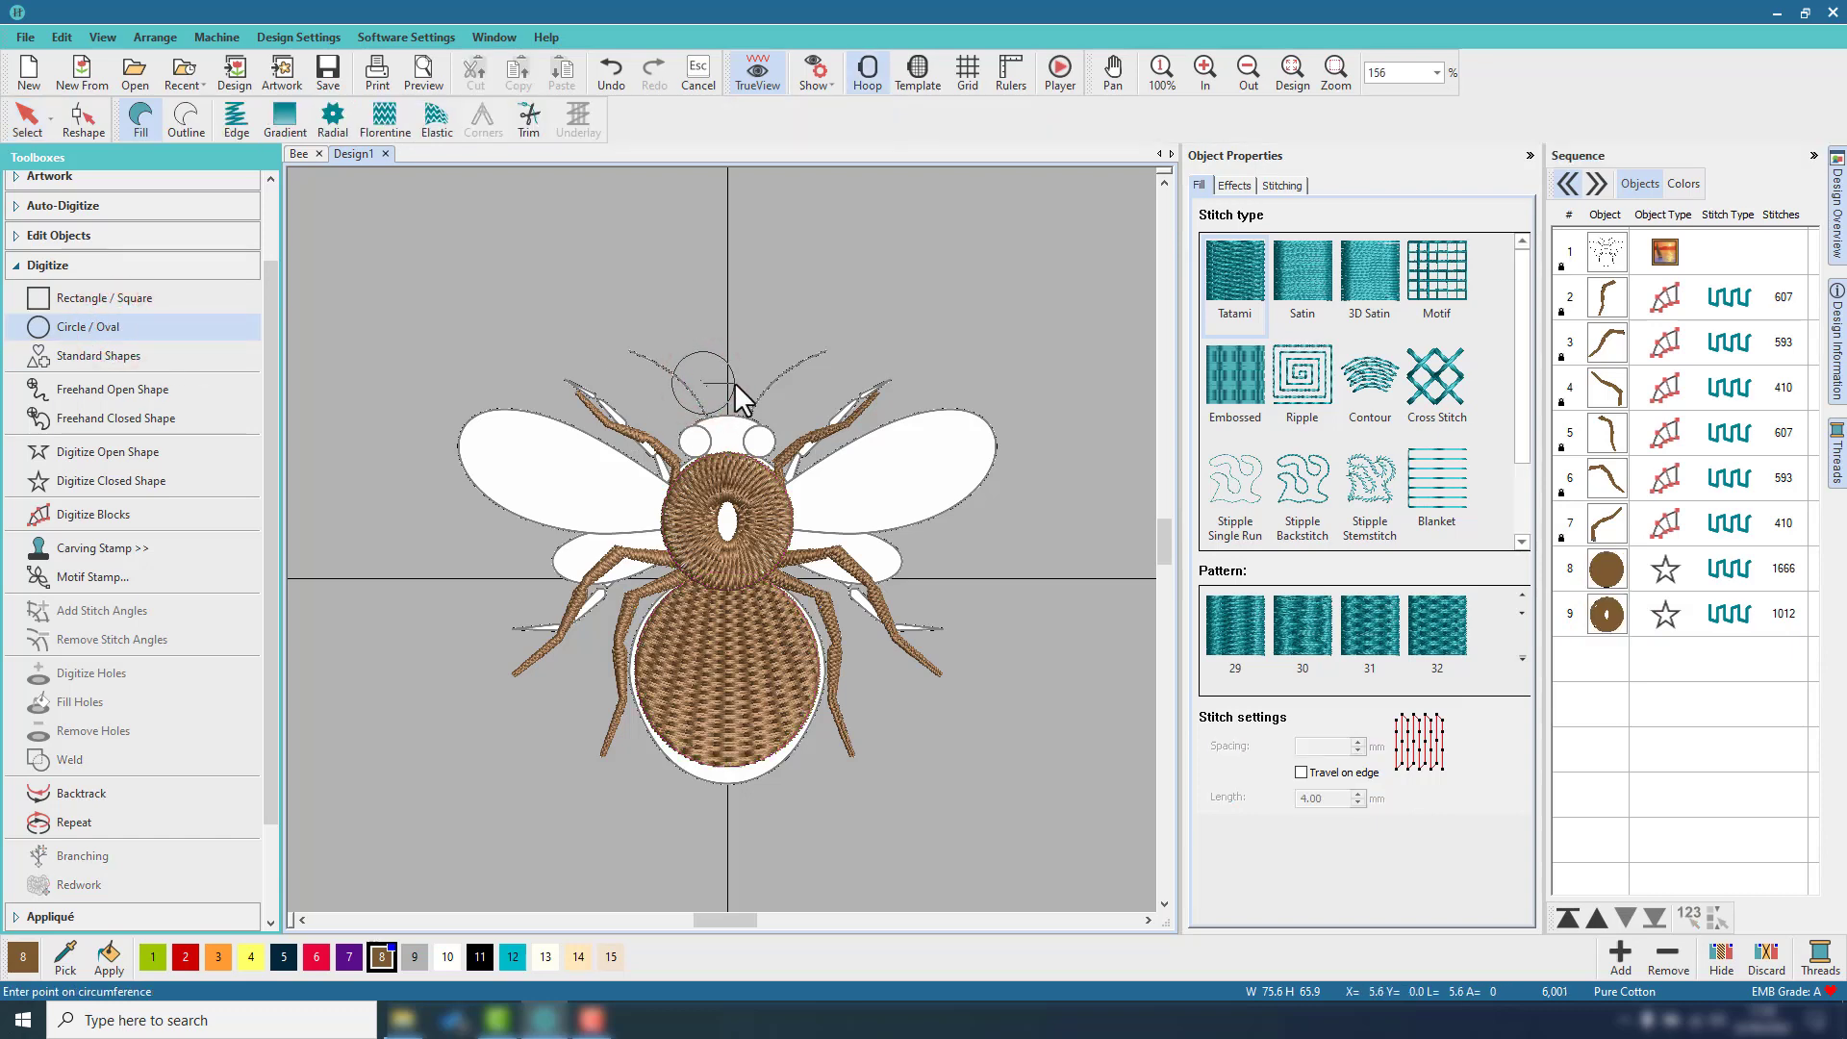
{"action": "left_click", "coordinate": [735, 382]}
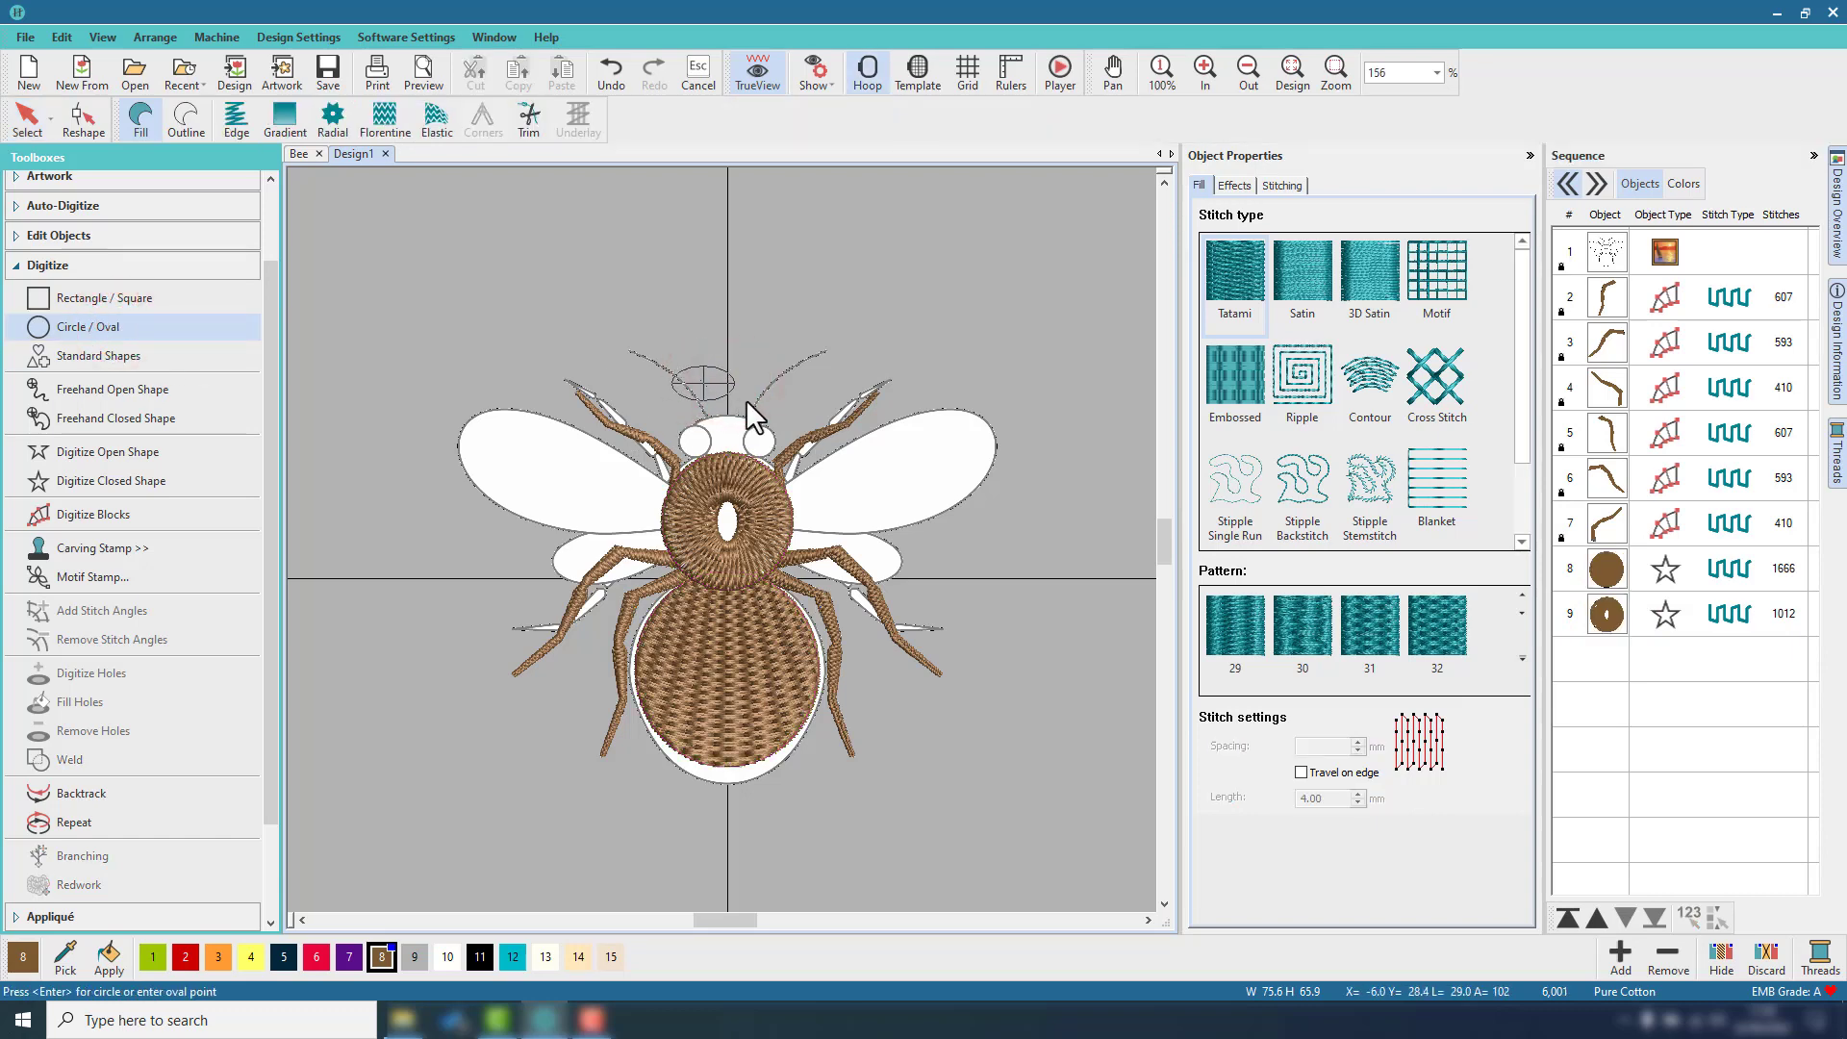
{"action": "left_click", "coordinate": [746, 404]}
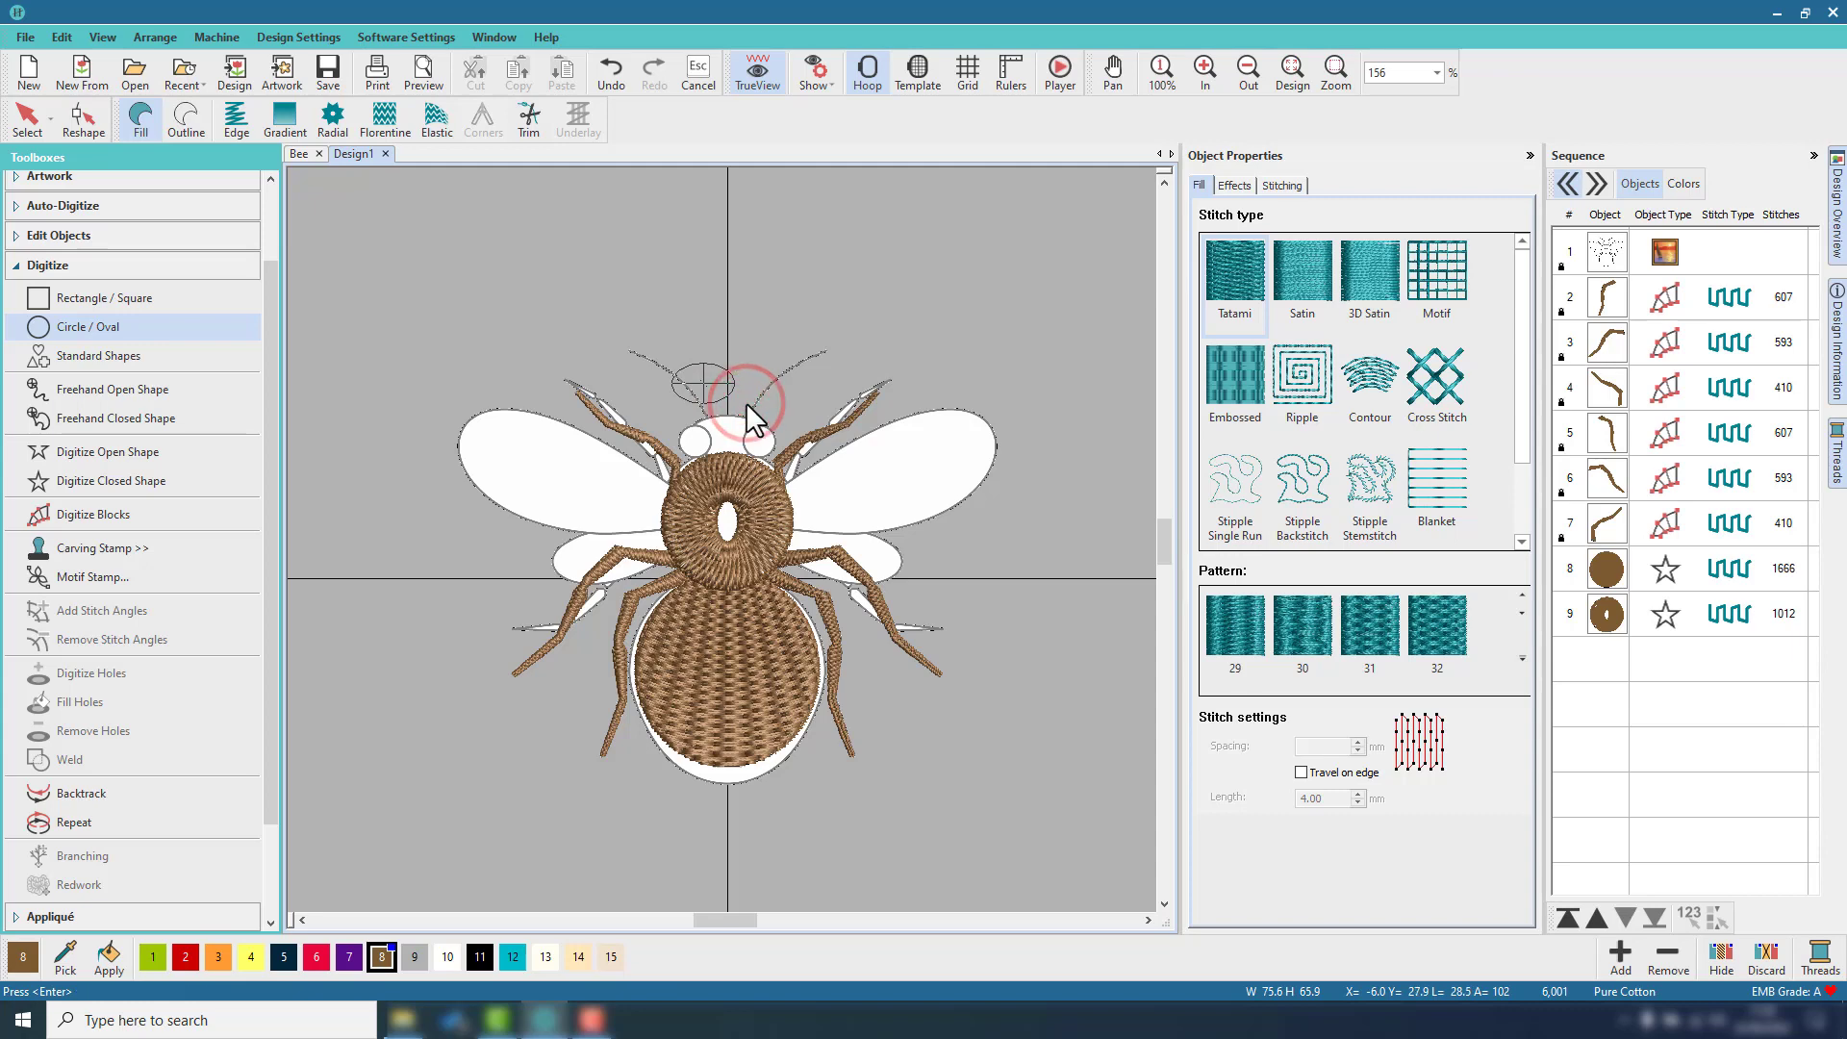
{"action": "key", "text": "Return"}
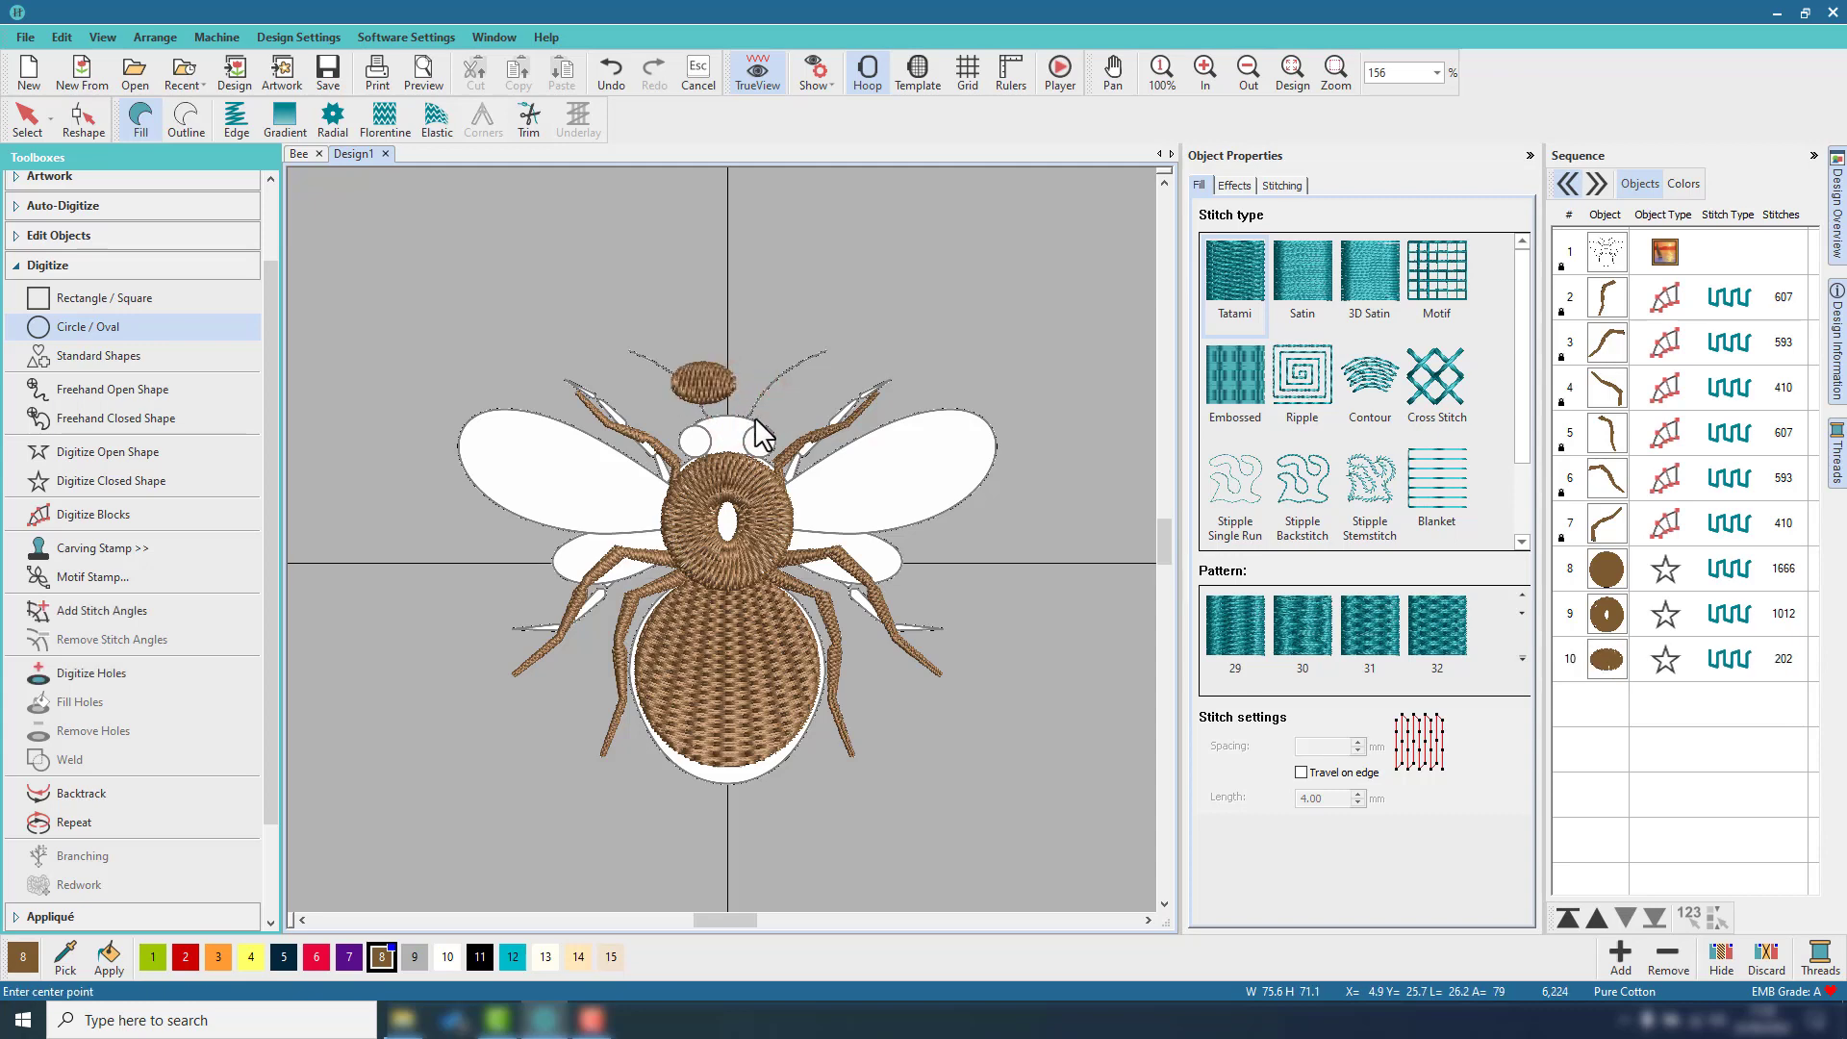
Move the new oval over the bee's head in the artwork and widen it to about 13.2 mm.
{"action": "left_click", "coordinate": [27, 123]}
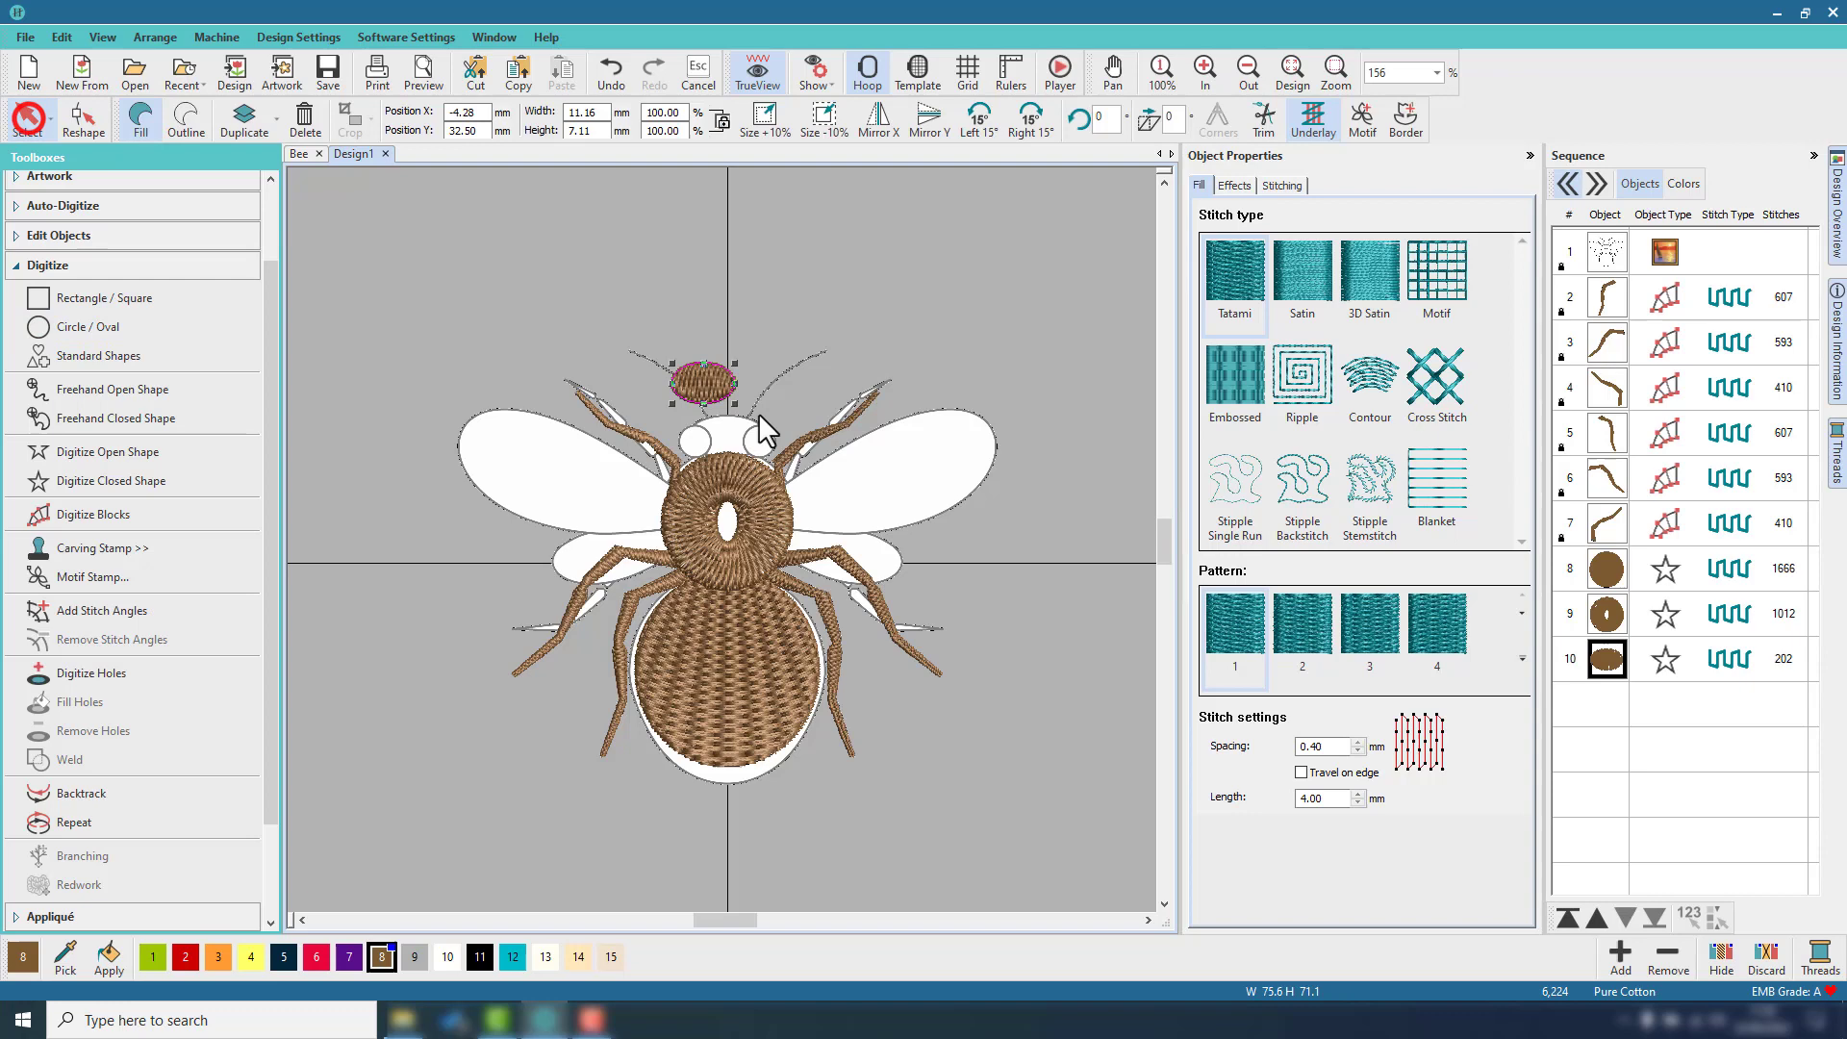
{"action": "left_click", "coordinate": [712, 383]}
{"action": "left_click_drag", "start_coordinate": [729, 391], "coordinate": [761, 436]}
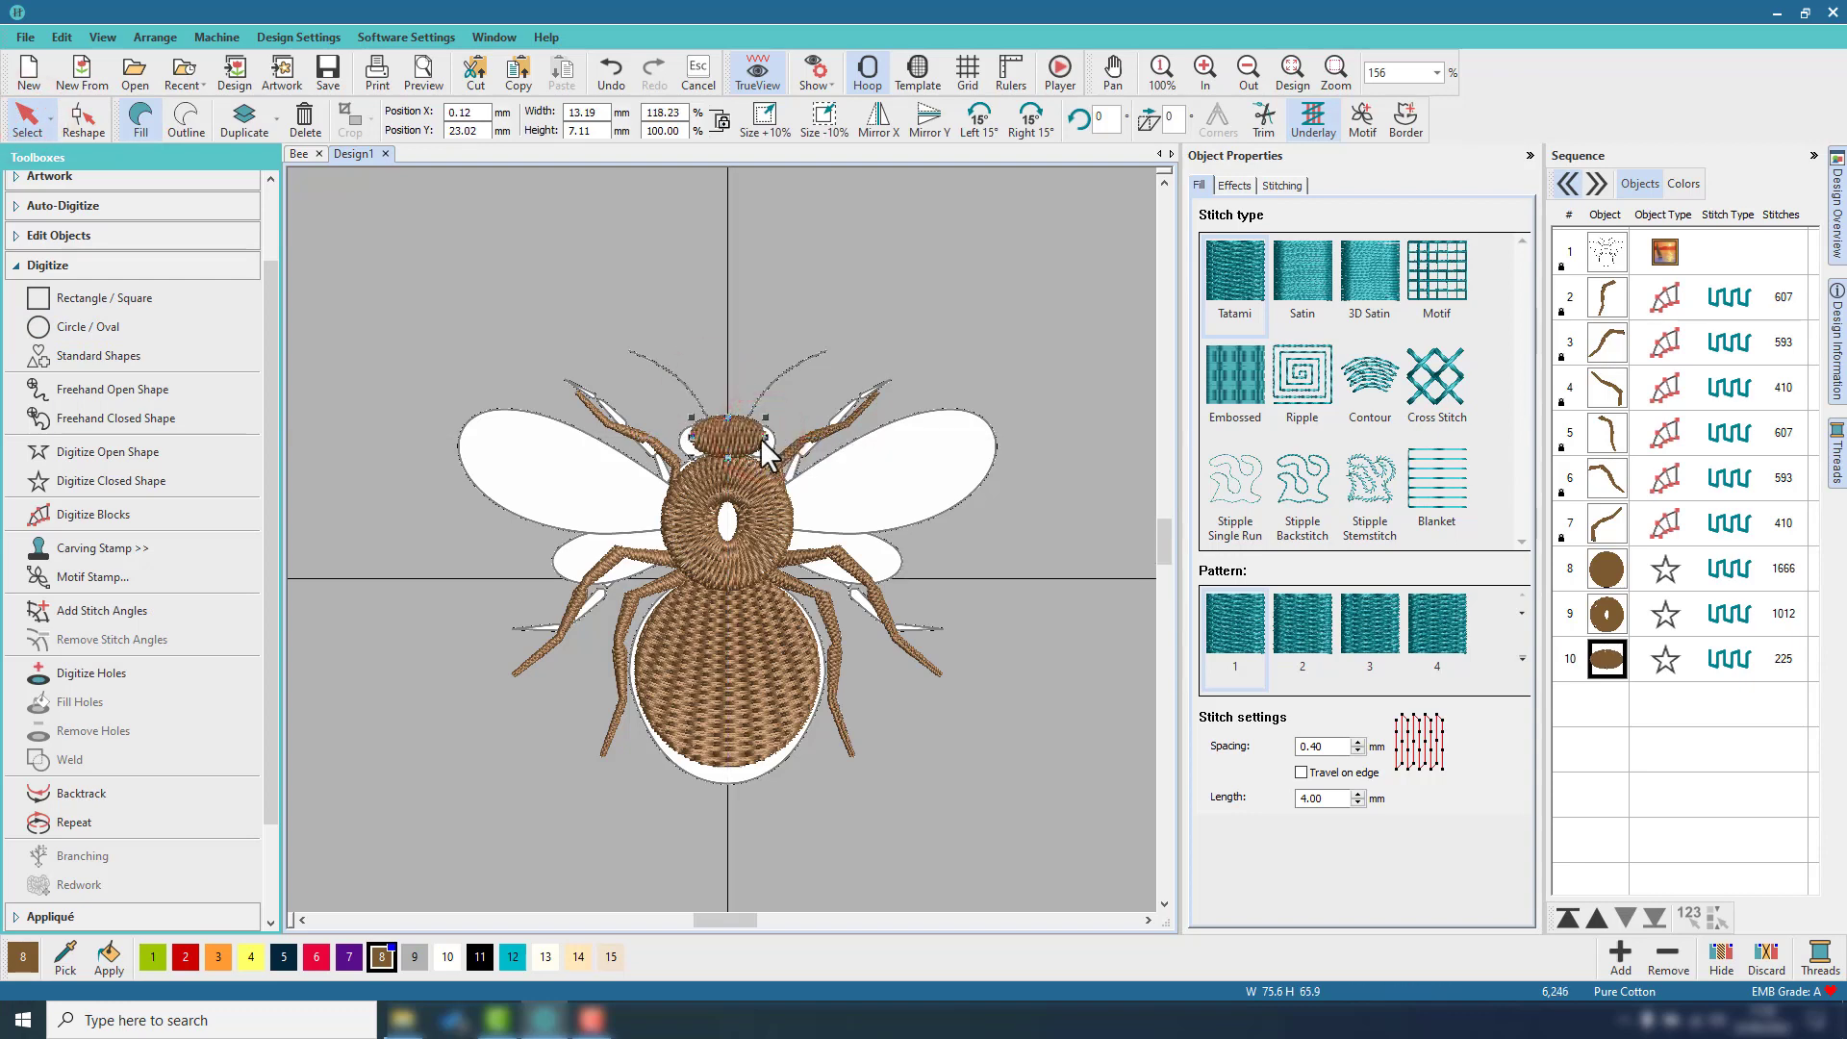
Digitize a Satin-filled circle about 4.8 mm in diameter above the bee's head, sized like an eye.
{"action": "scroll", "coordinate": [730, 437], "scroll_direction": "up", "scroll_amount": 4}
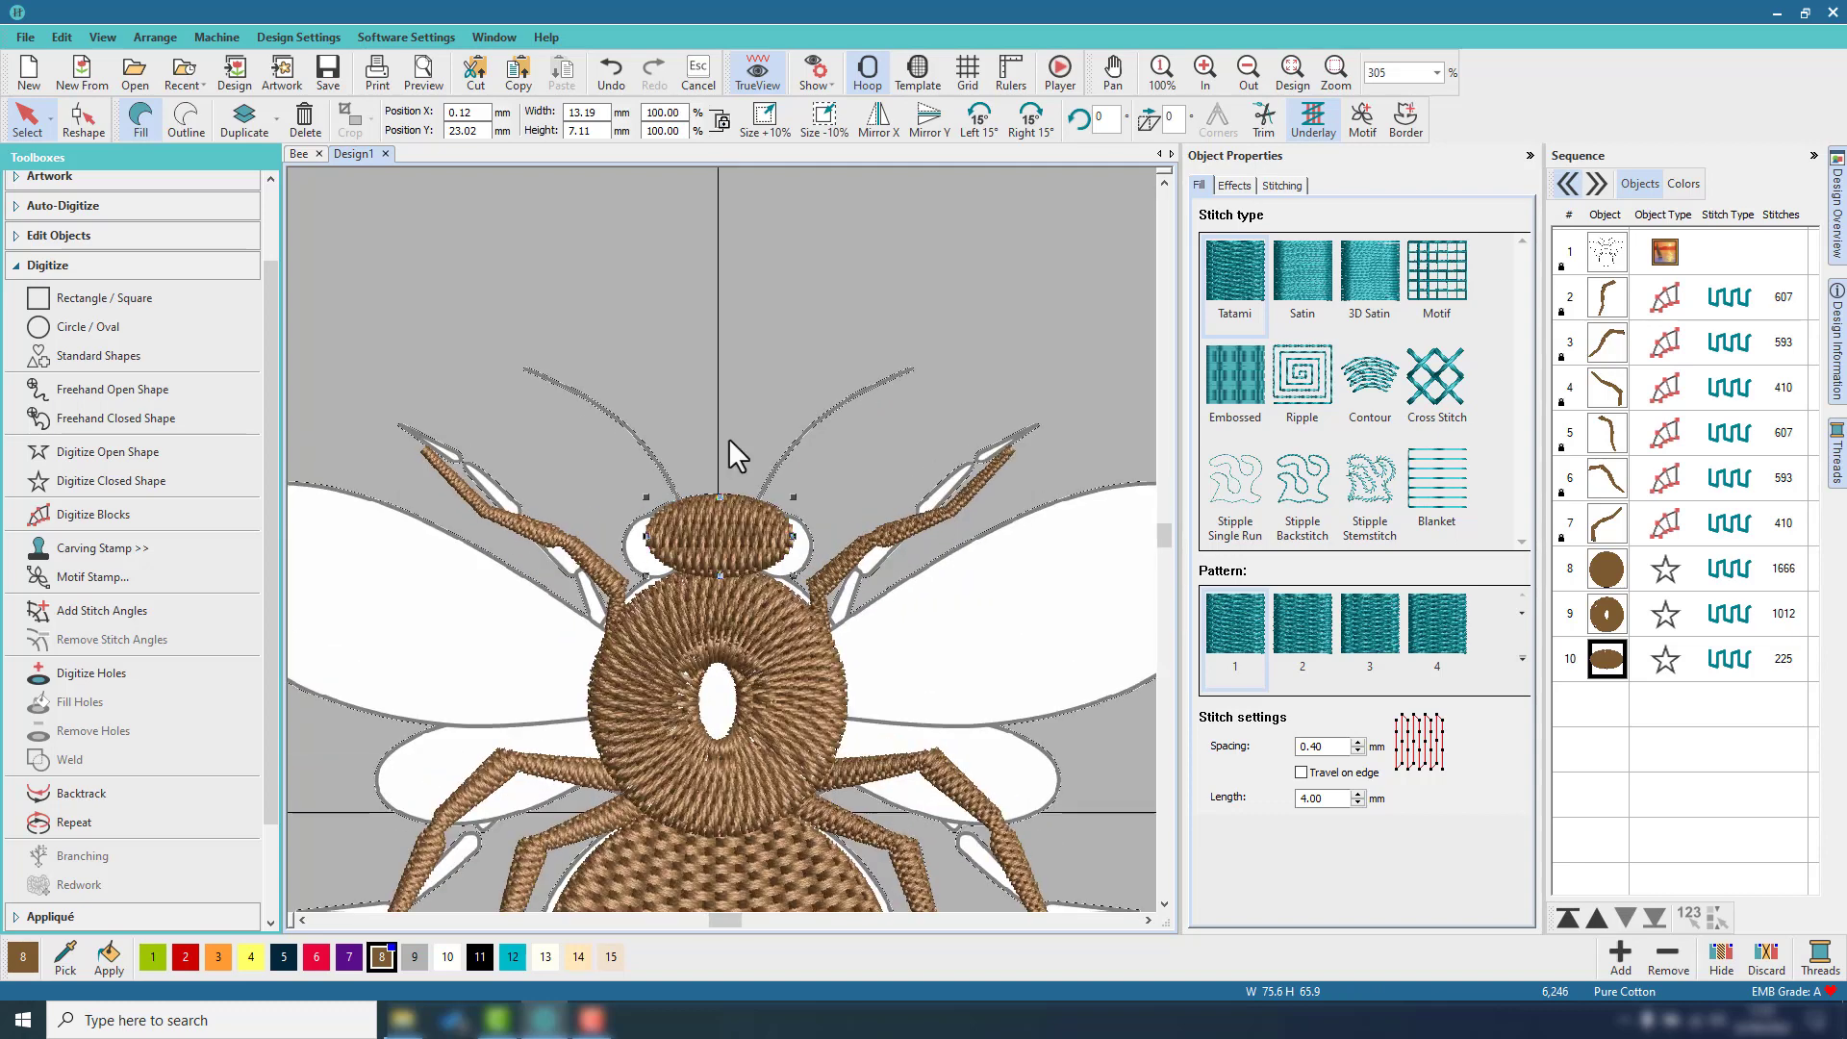
{"action": "left_click", "coordinate": [125, 332]}
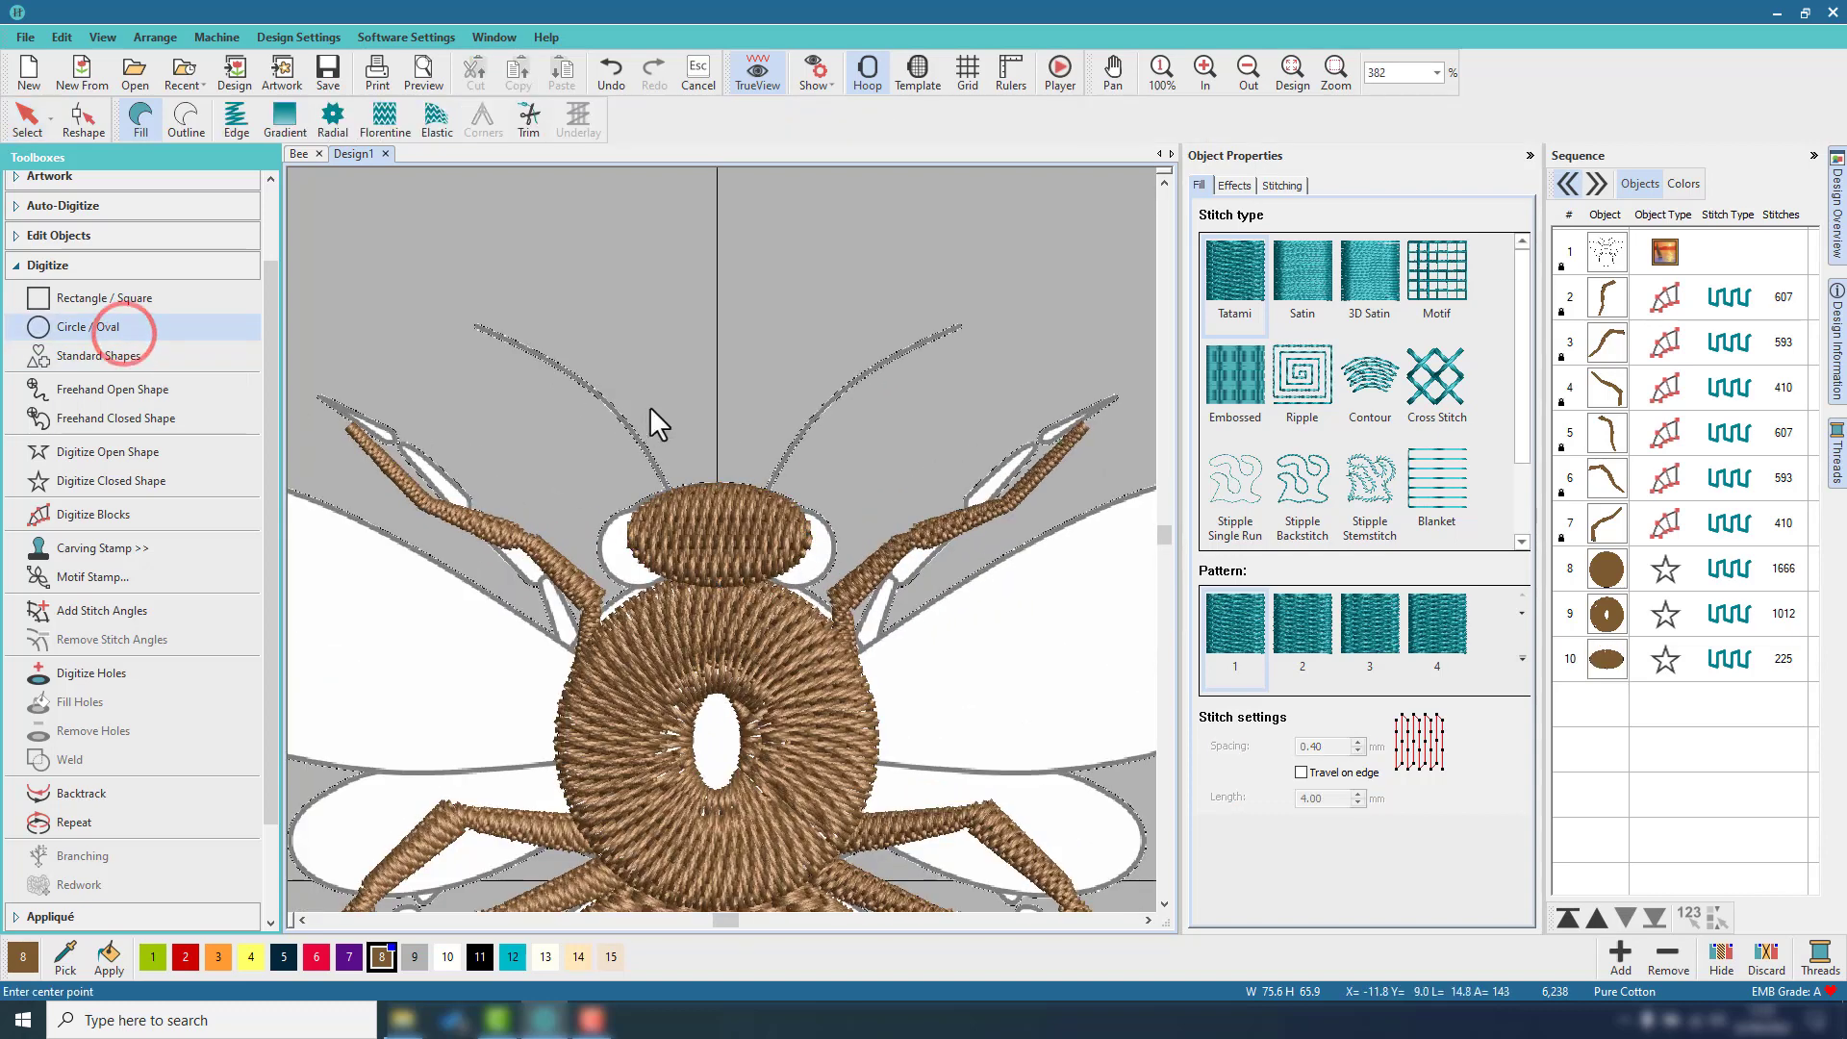
{"action": "left_click", "coordinate": [1301, 281]}
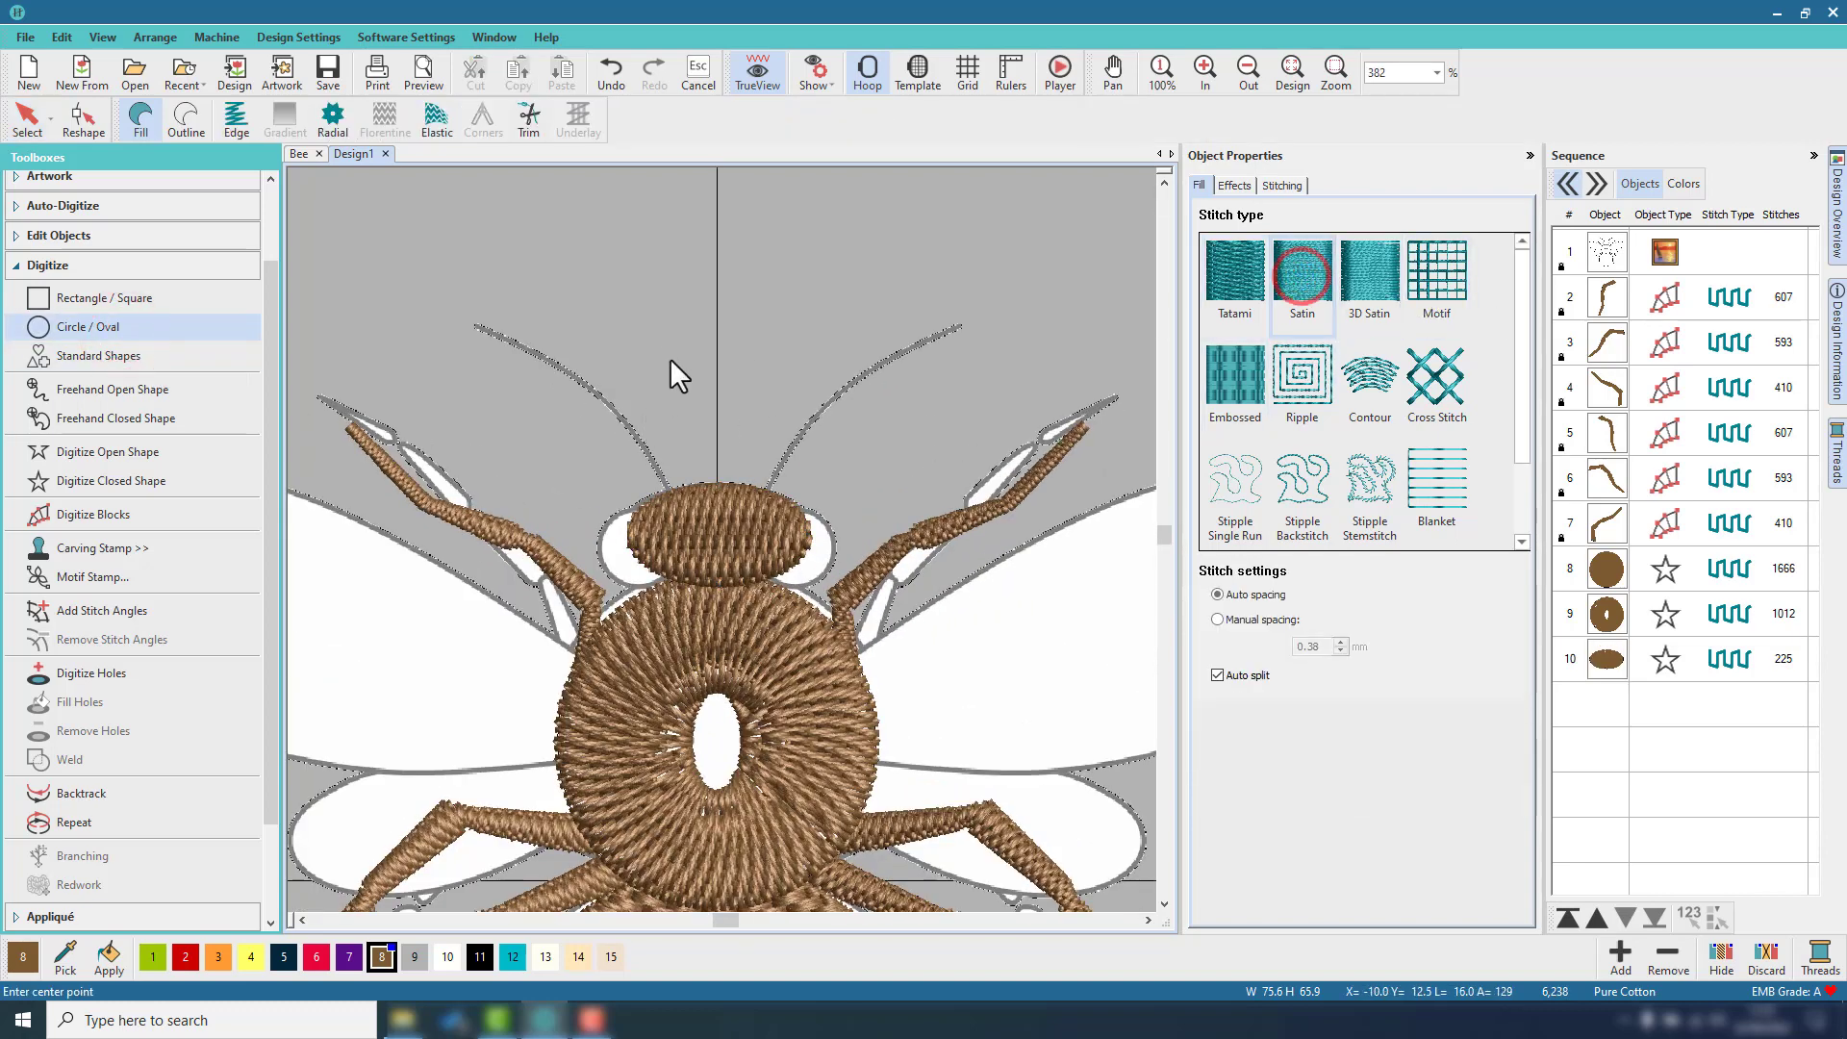
{"action": "left_click", "coordinate": [658, 343]}
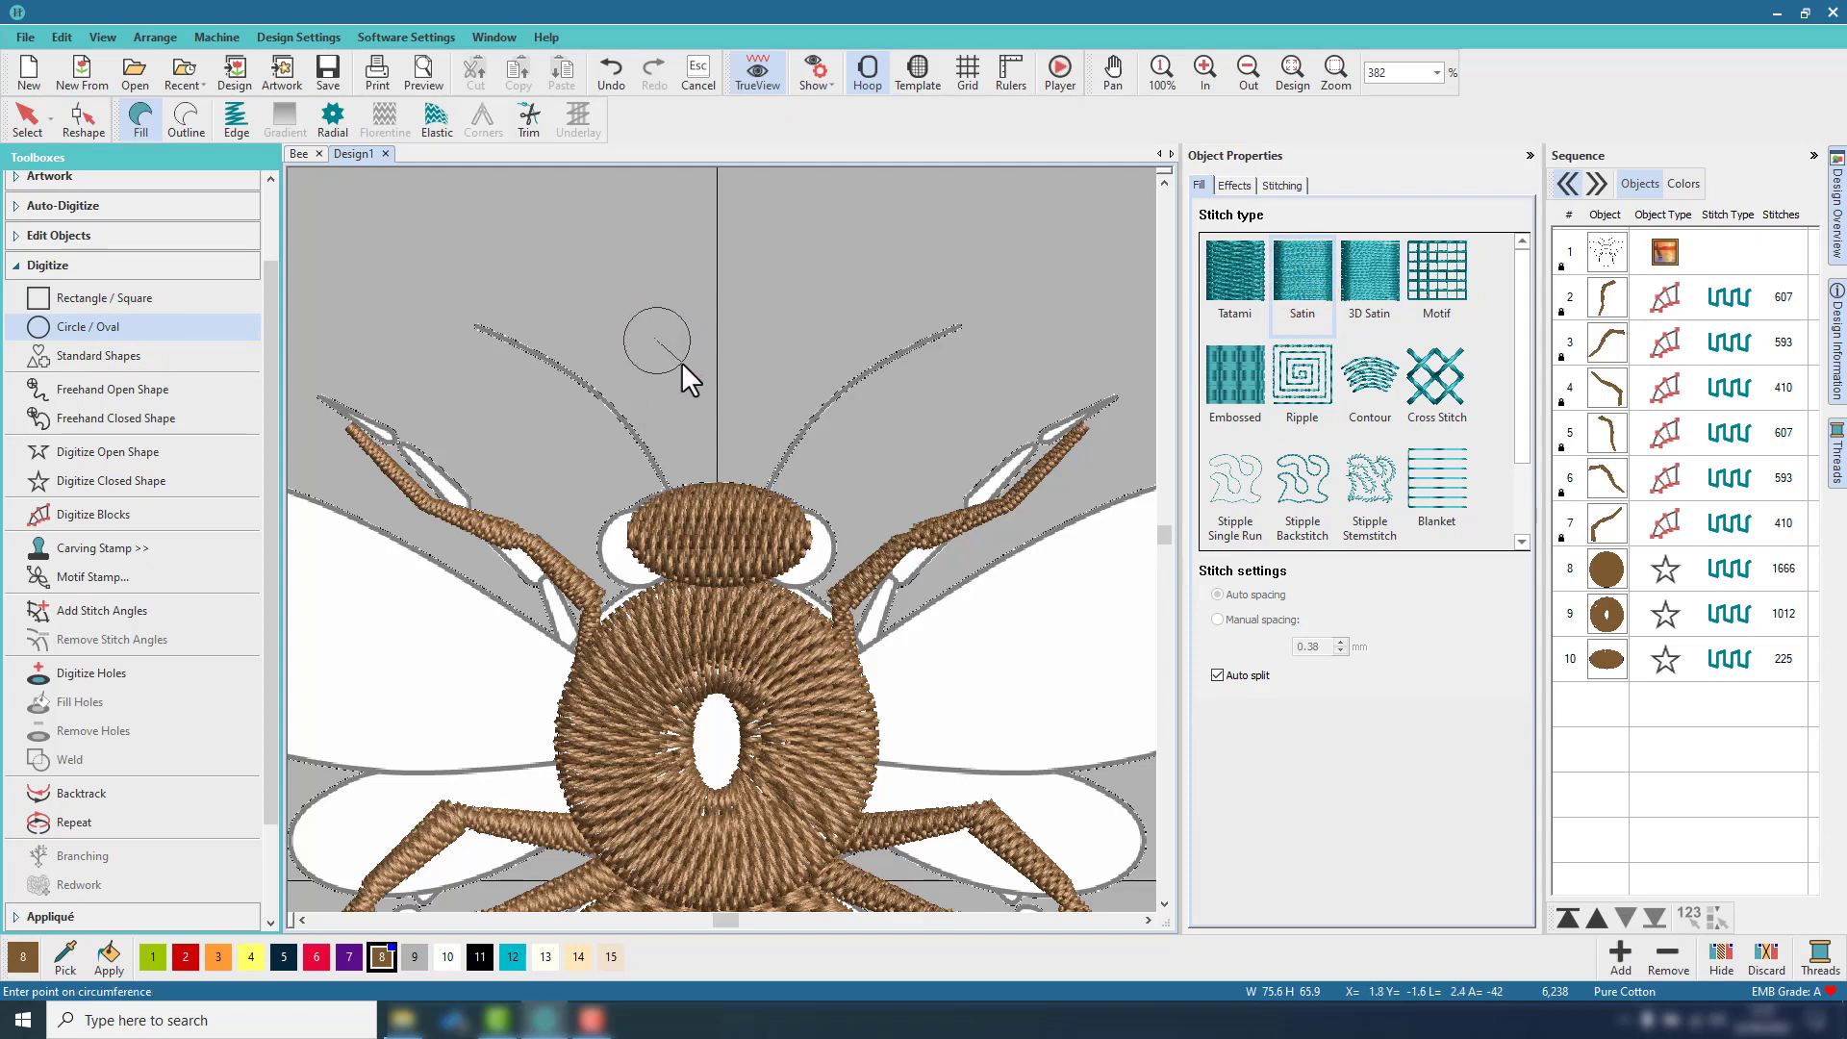
{"action": "left_click", "coordinate": [681, 362]}
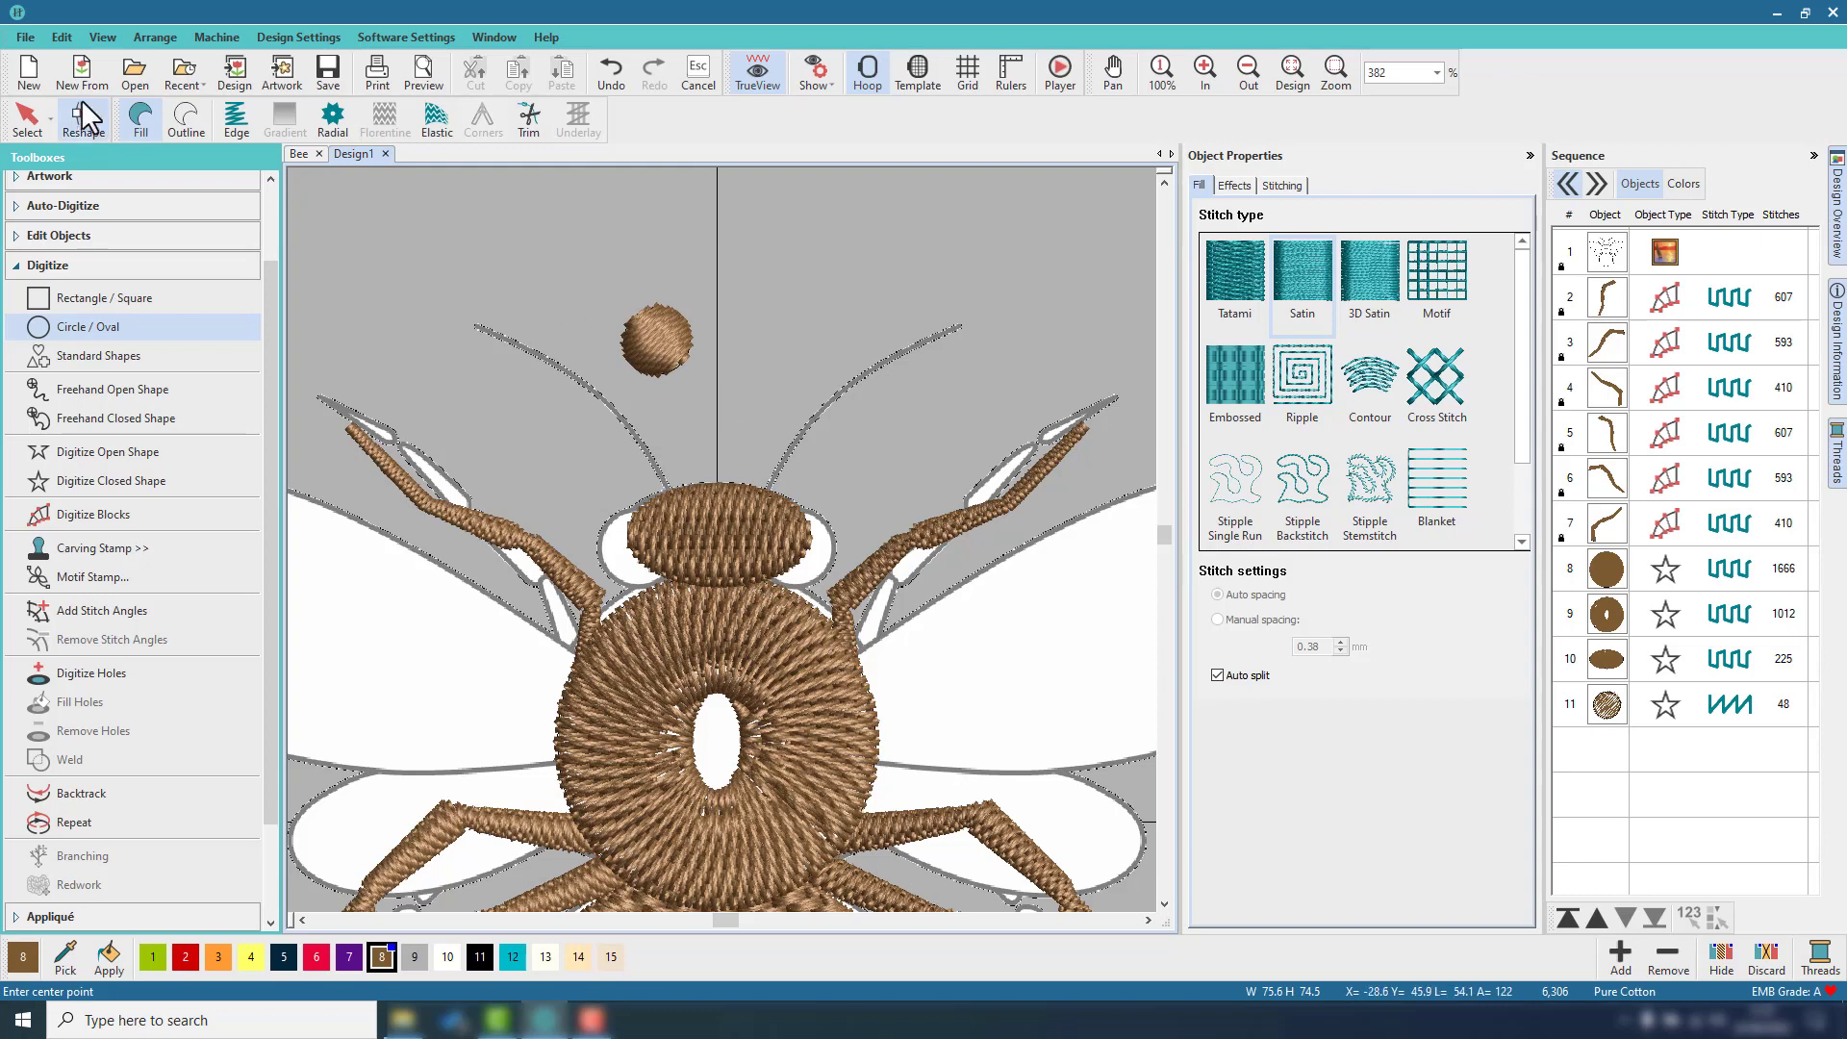
Move the Satin circle onto the bee's left eye in the artwork.
{"action": "left_click", "coordinate": [27, 120]}
{"action": "left_click", "coordinate": [646, 334]}
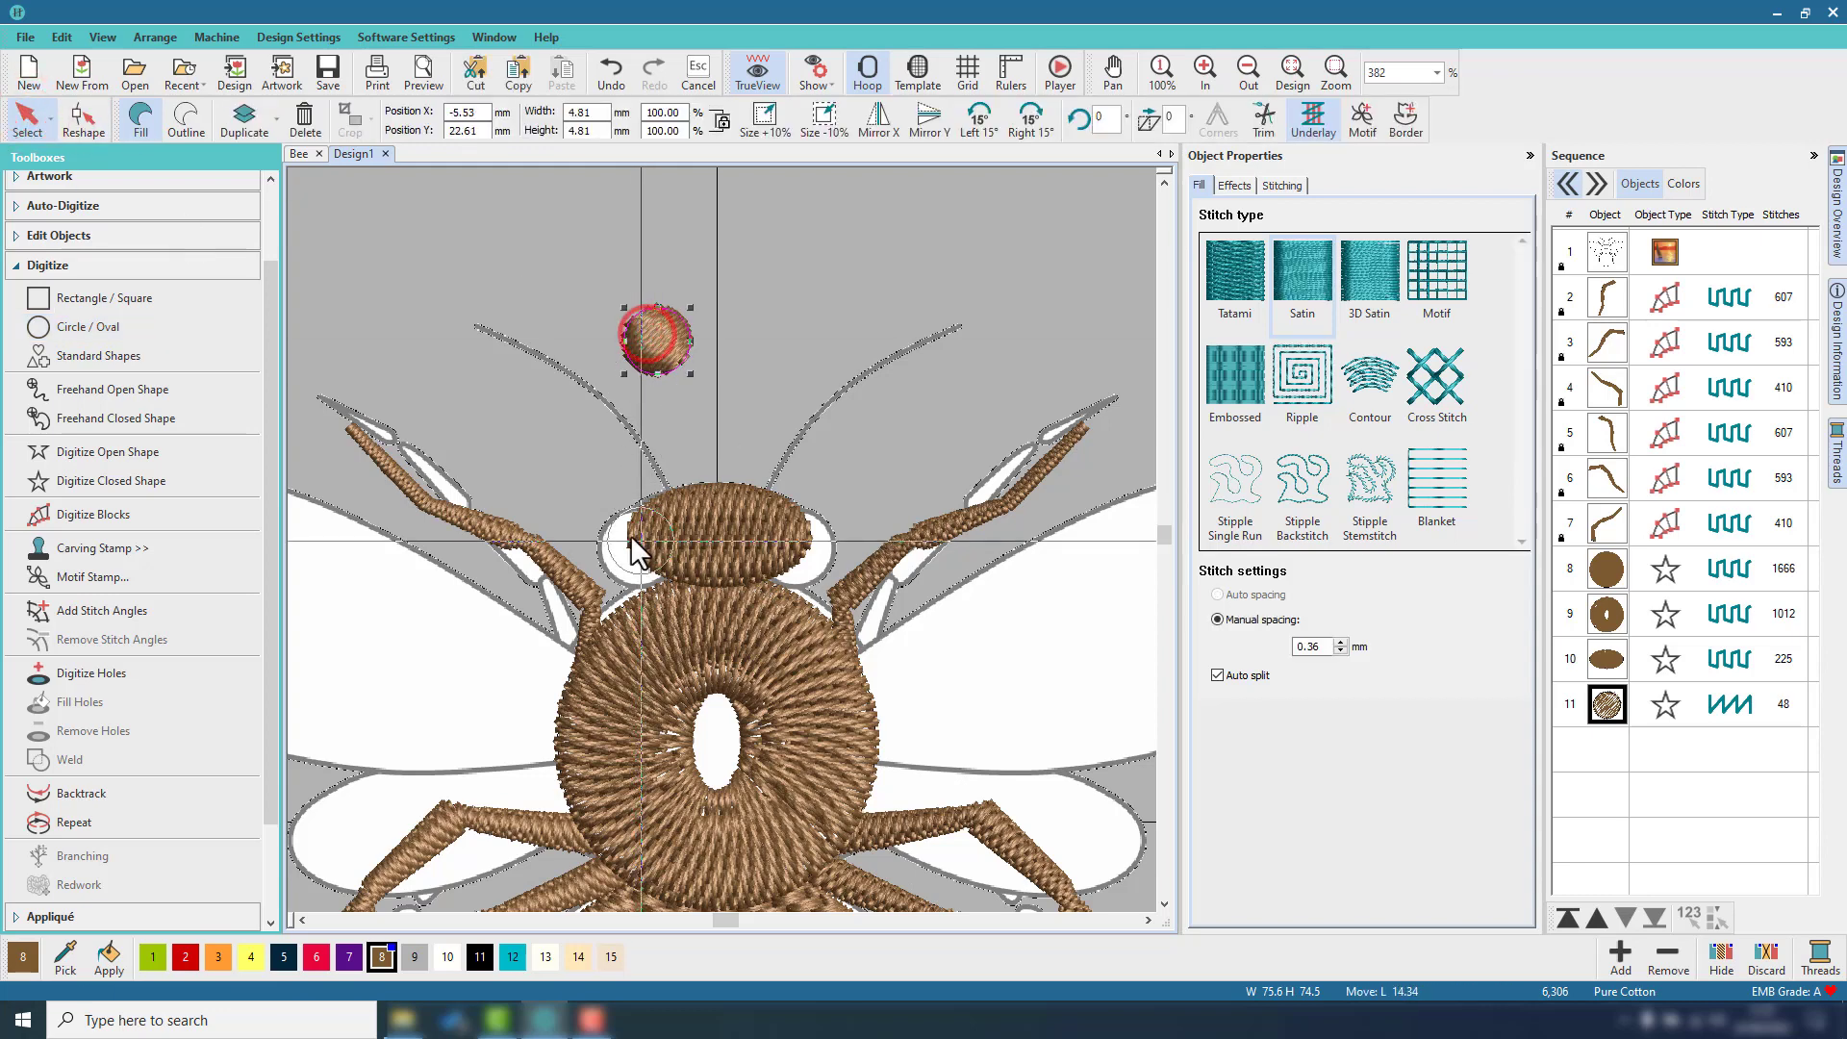
{"action": "left_click_drag", "start_coordinate": [626, 535], "coordinate": [626, 539]}
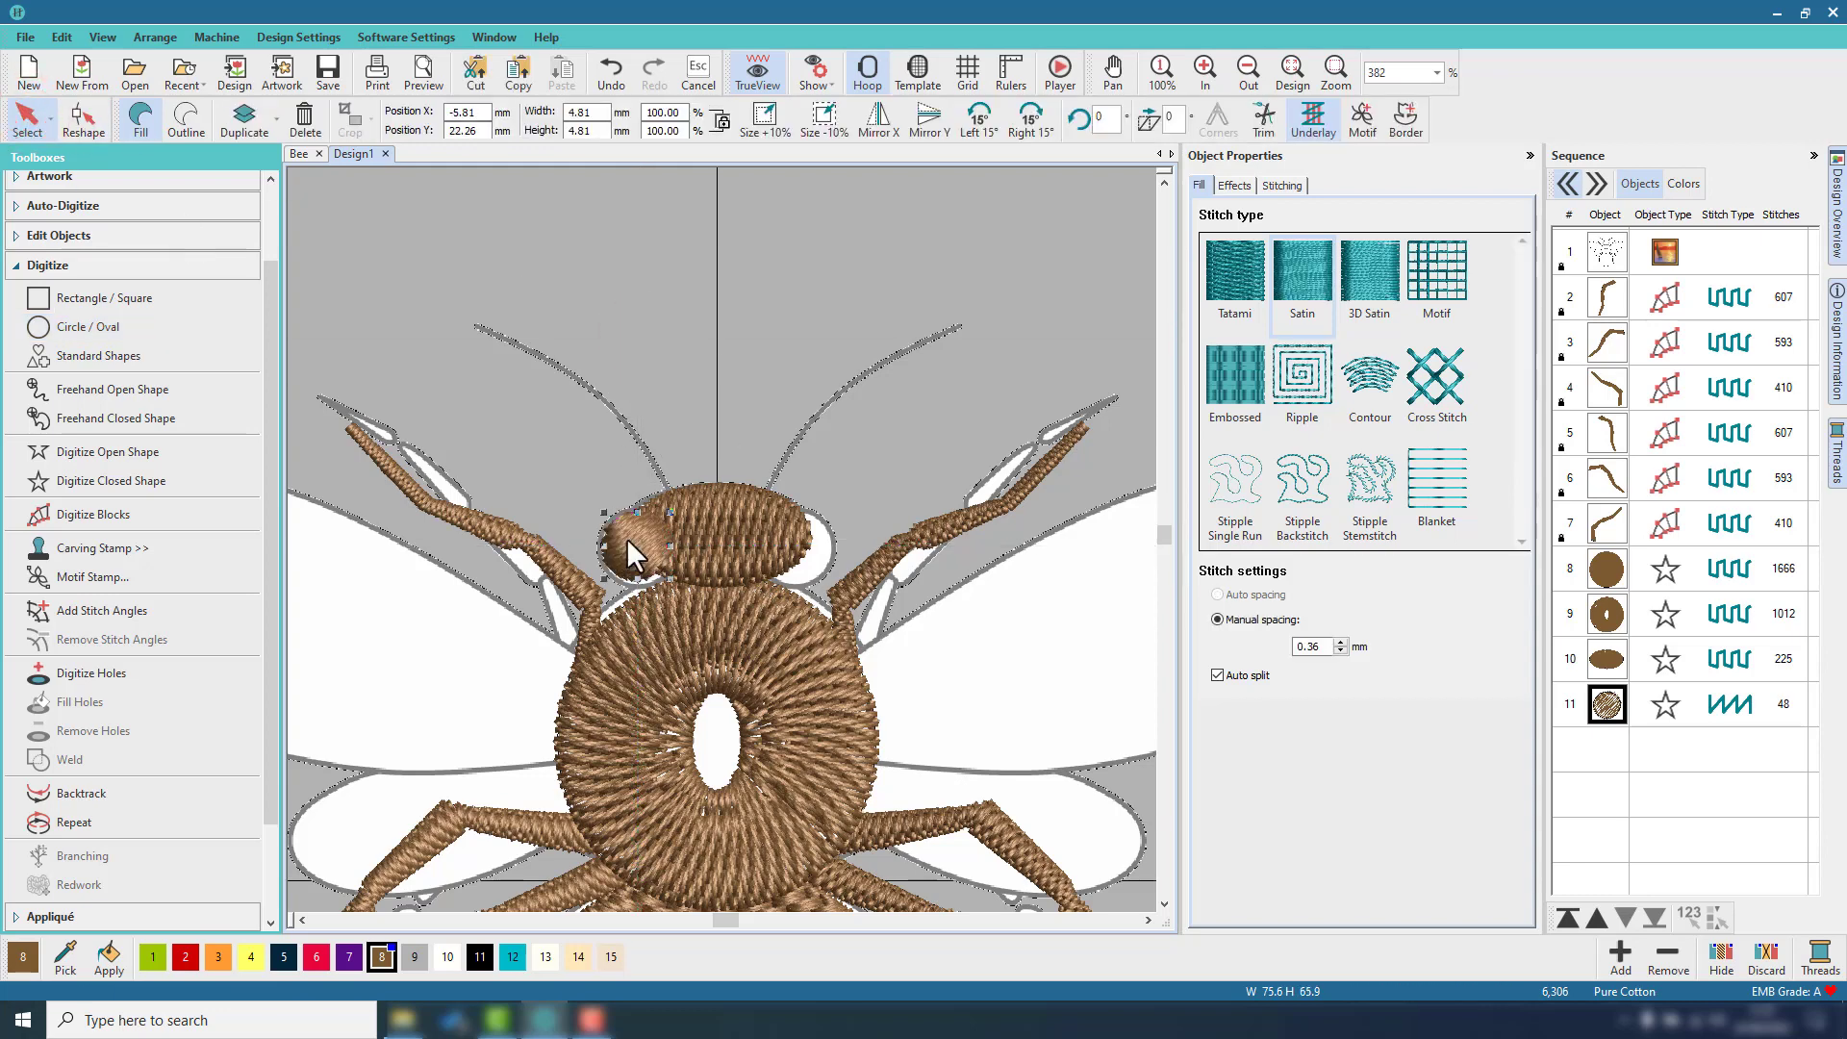
Duplicate the left eye circle and place the copy over the bee's right eye.
{"action": "left_click", "coordinate": [626, 529]}
{"action": "left_click", "coordinate": [622, 553]}
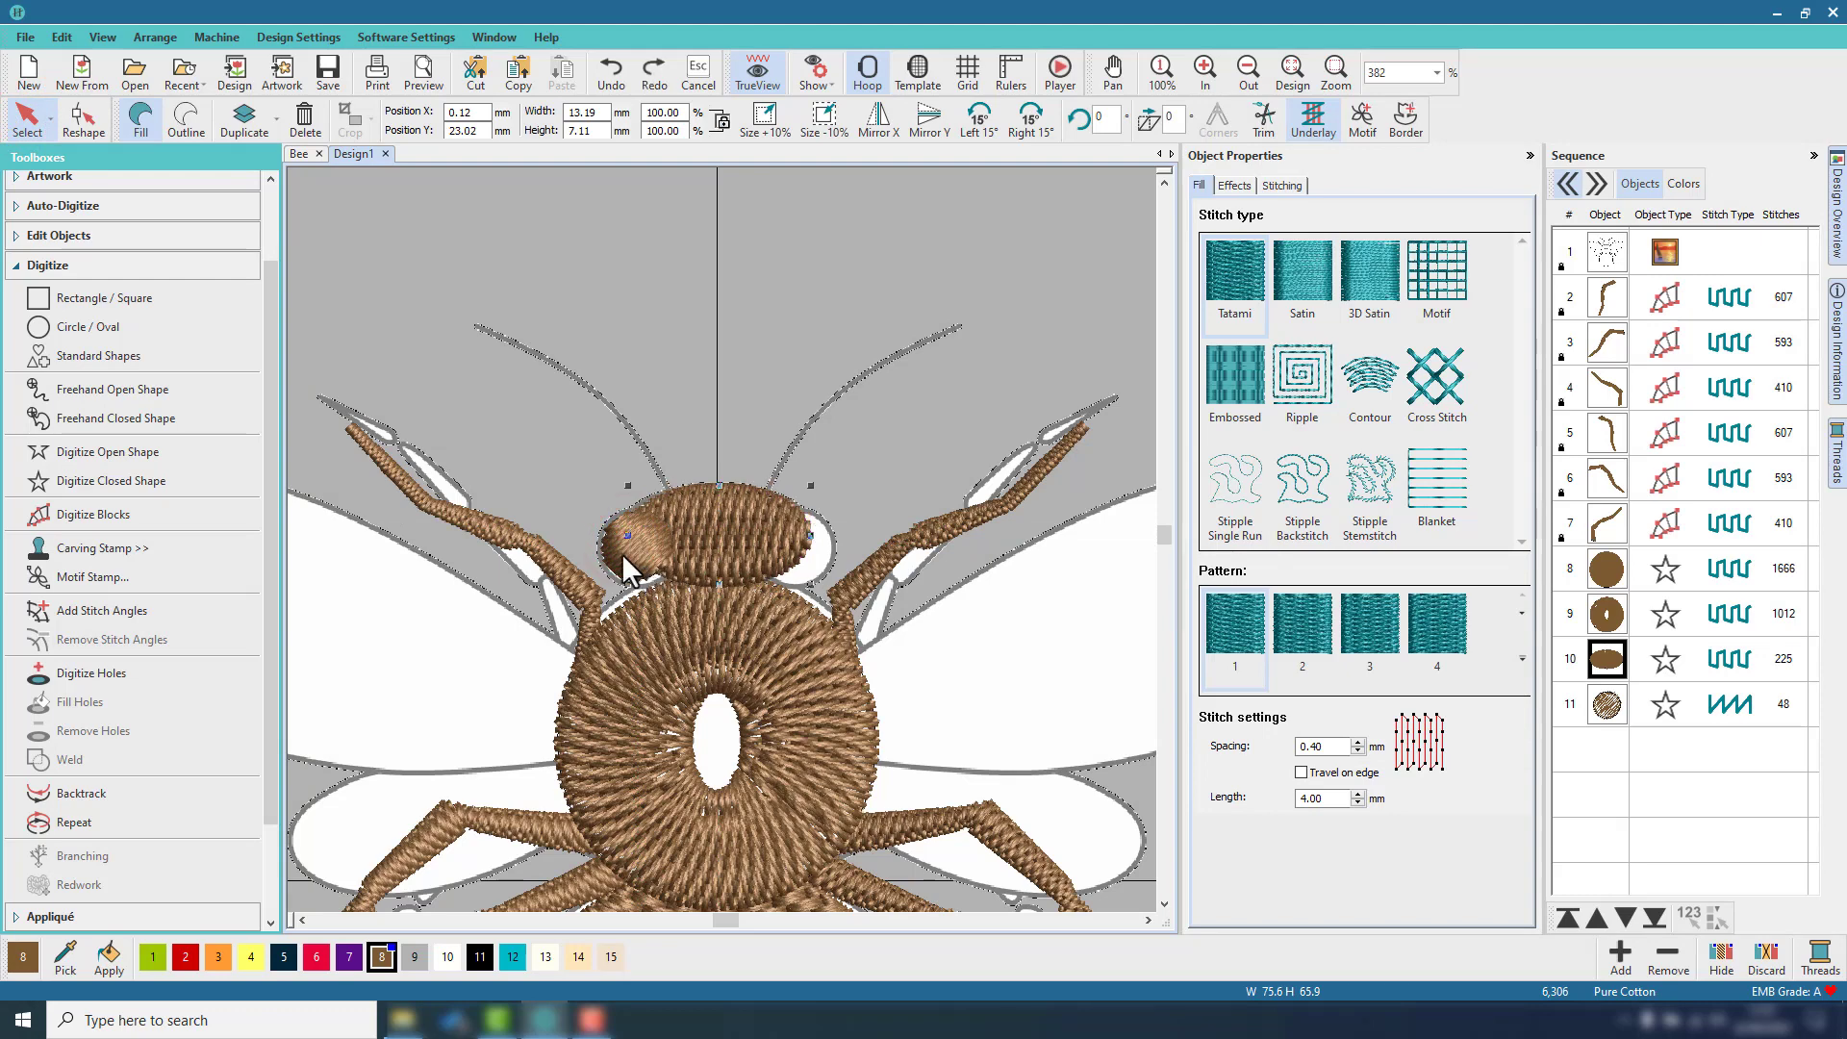
{"action": "left_click_drag", "start_coordinate": [611, 552], "coordinate": [803, 545]}
{"action": "key", "text": "ctrl+d"}
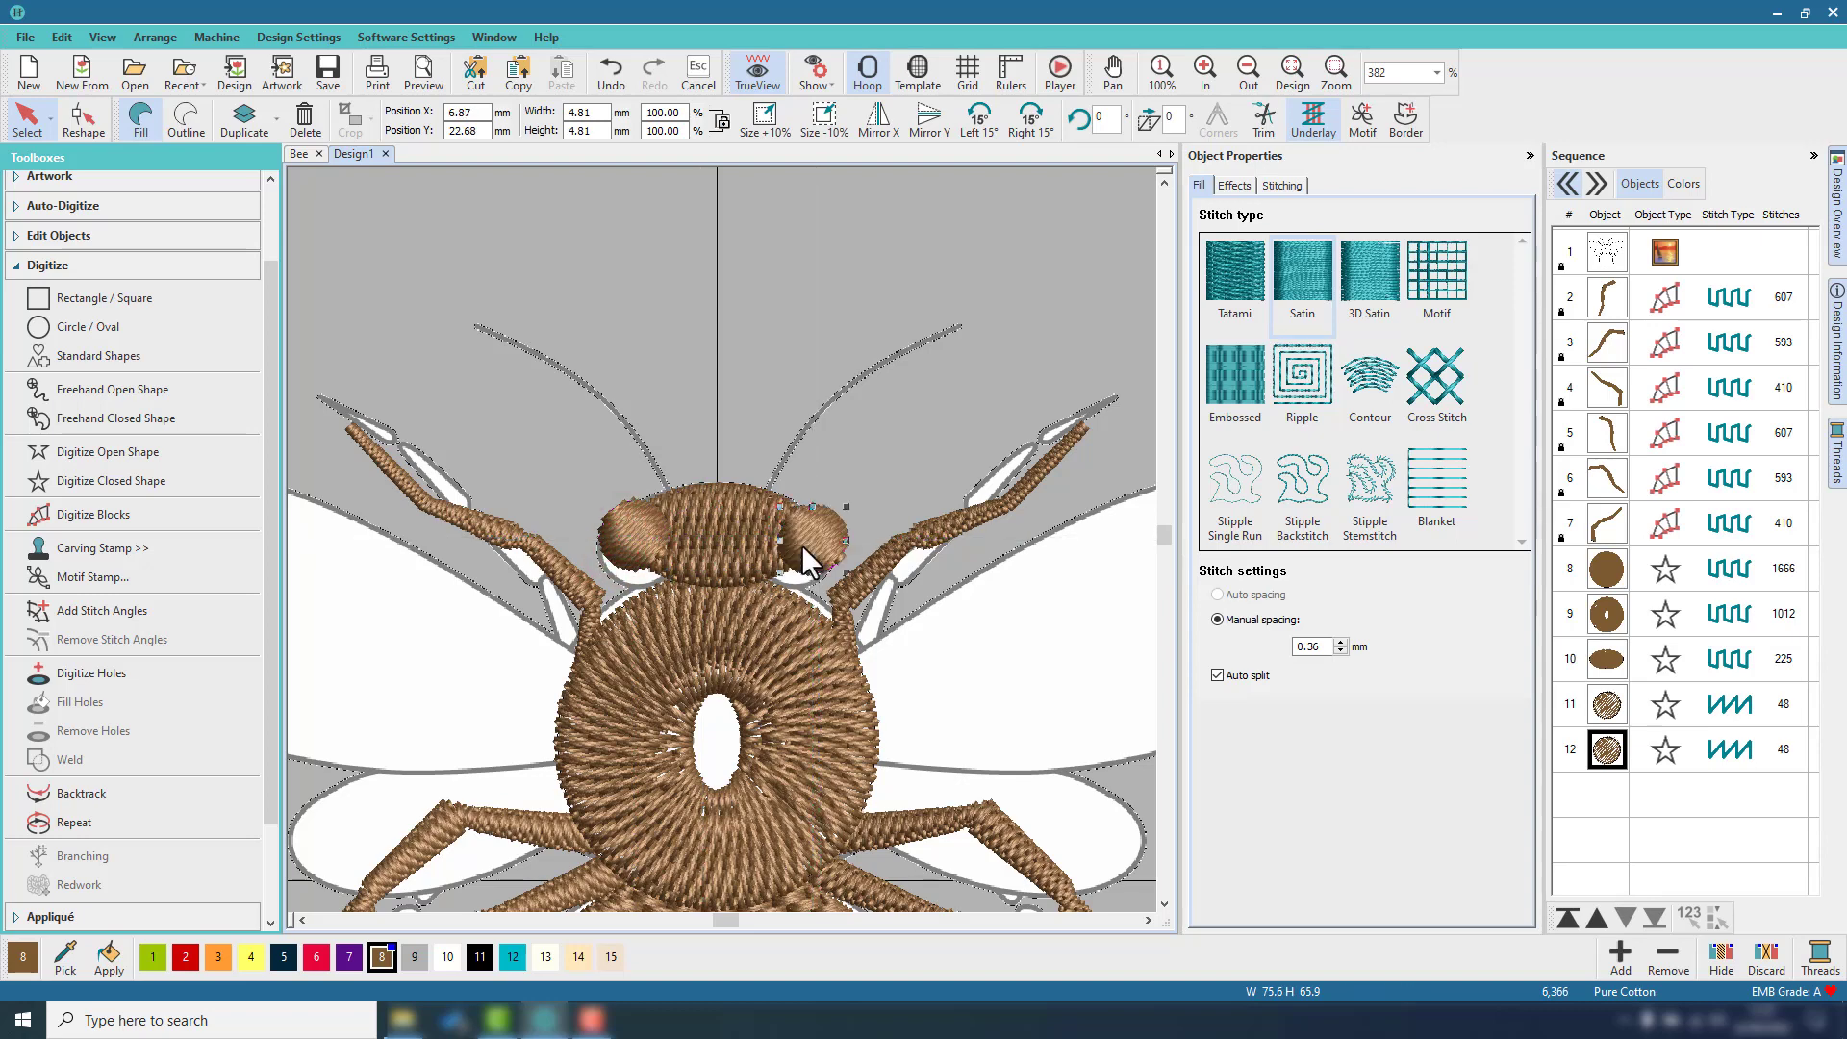
Undo the accidental shift of the head oval, nudge the right eye circle slightly toward the head, and deselect it.
{"action": "left_click", "coordinate": [805, 544]}
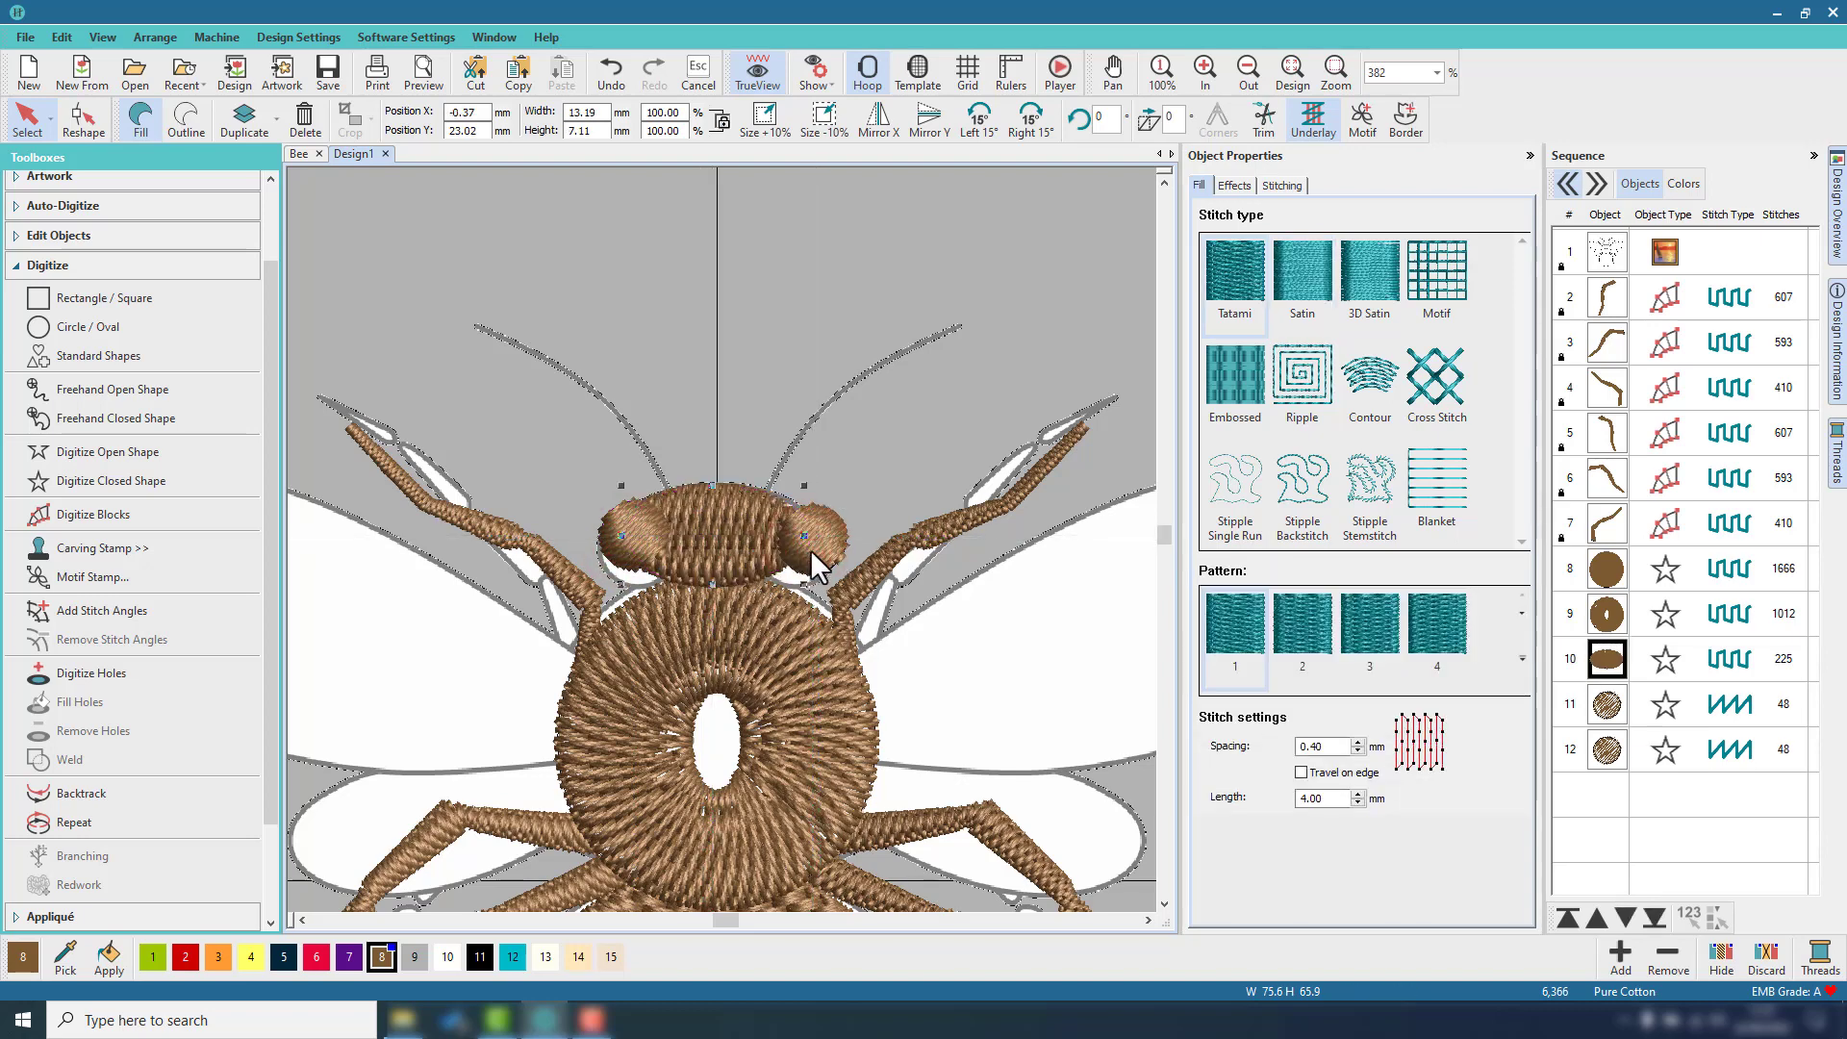
{"action": "key", "text": "ctrl+z"}
{"action": "left_click", "coordinate": [827, 540]}
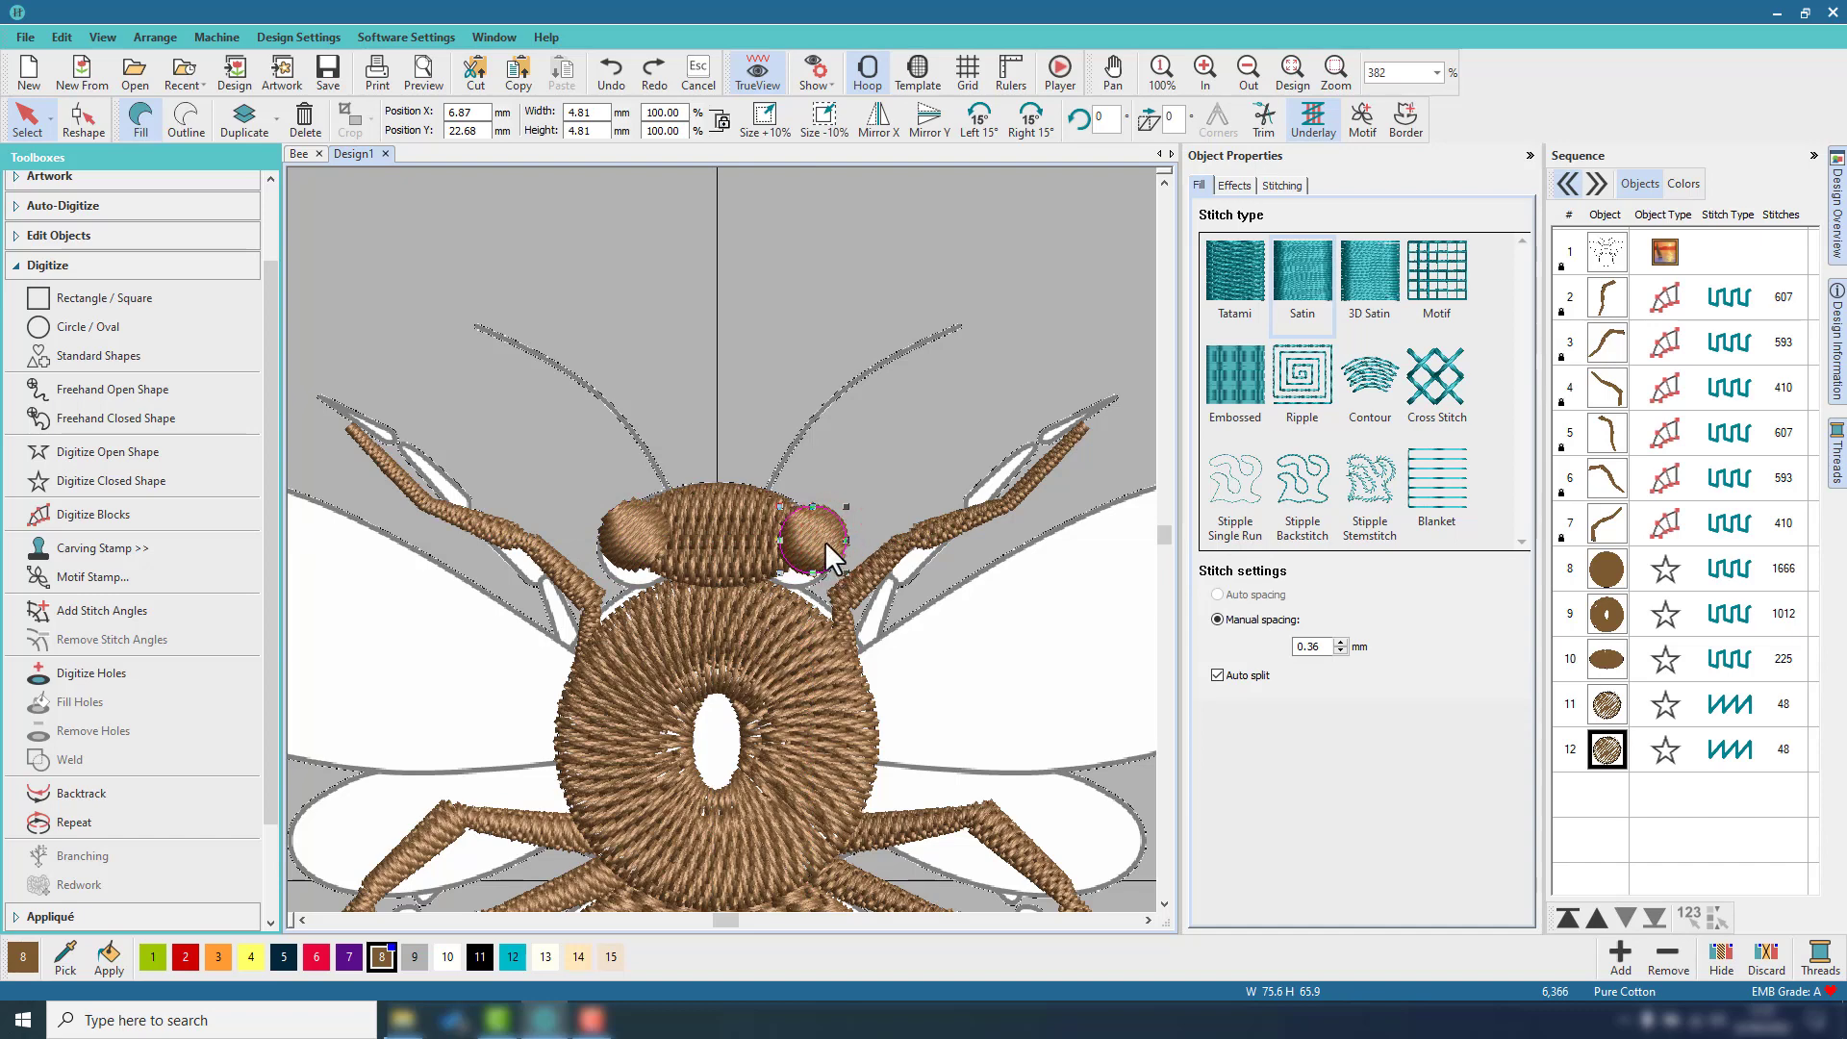
{"action": "key", "text": "Left"}
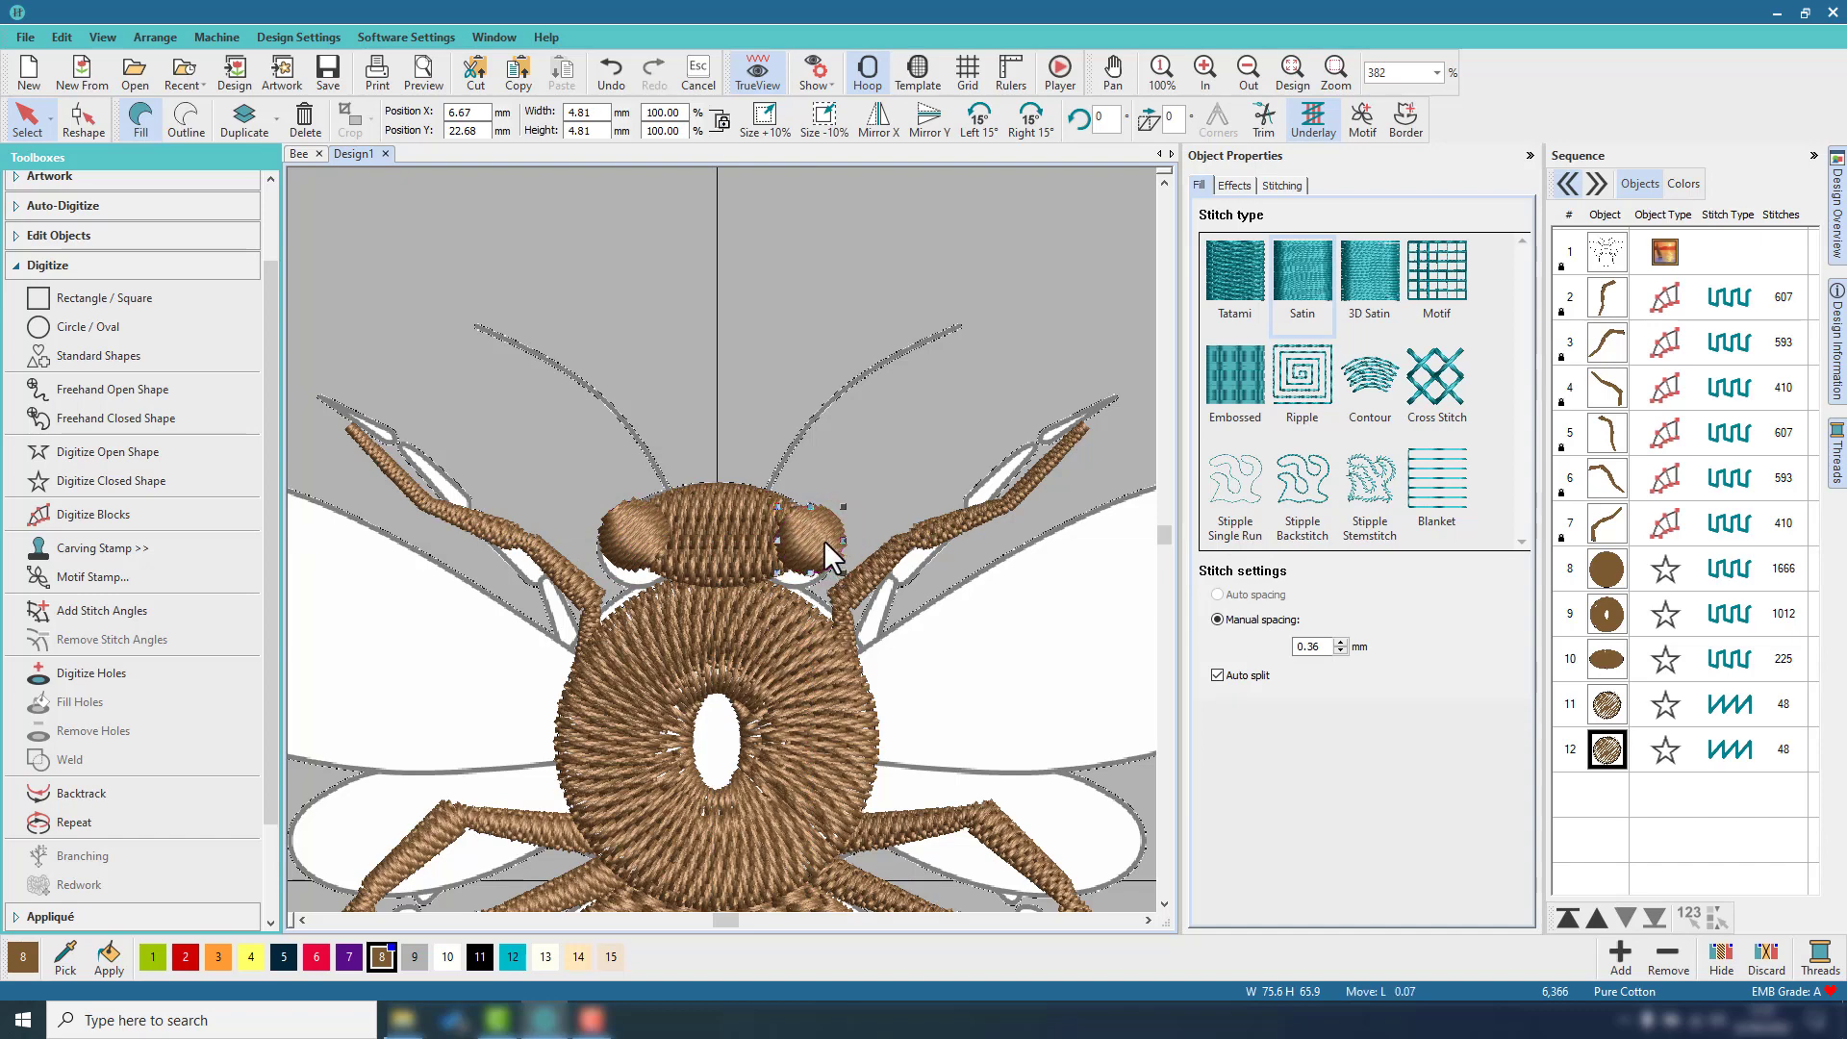
{"action": "left_click", "coordinate": [721, 540]}
{"action": "left_click", "coordinate": [575, 407]}
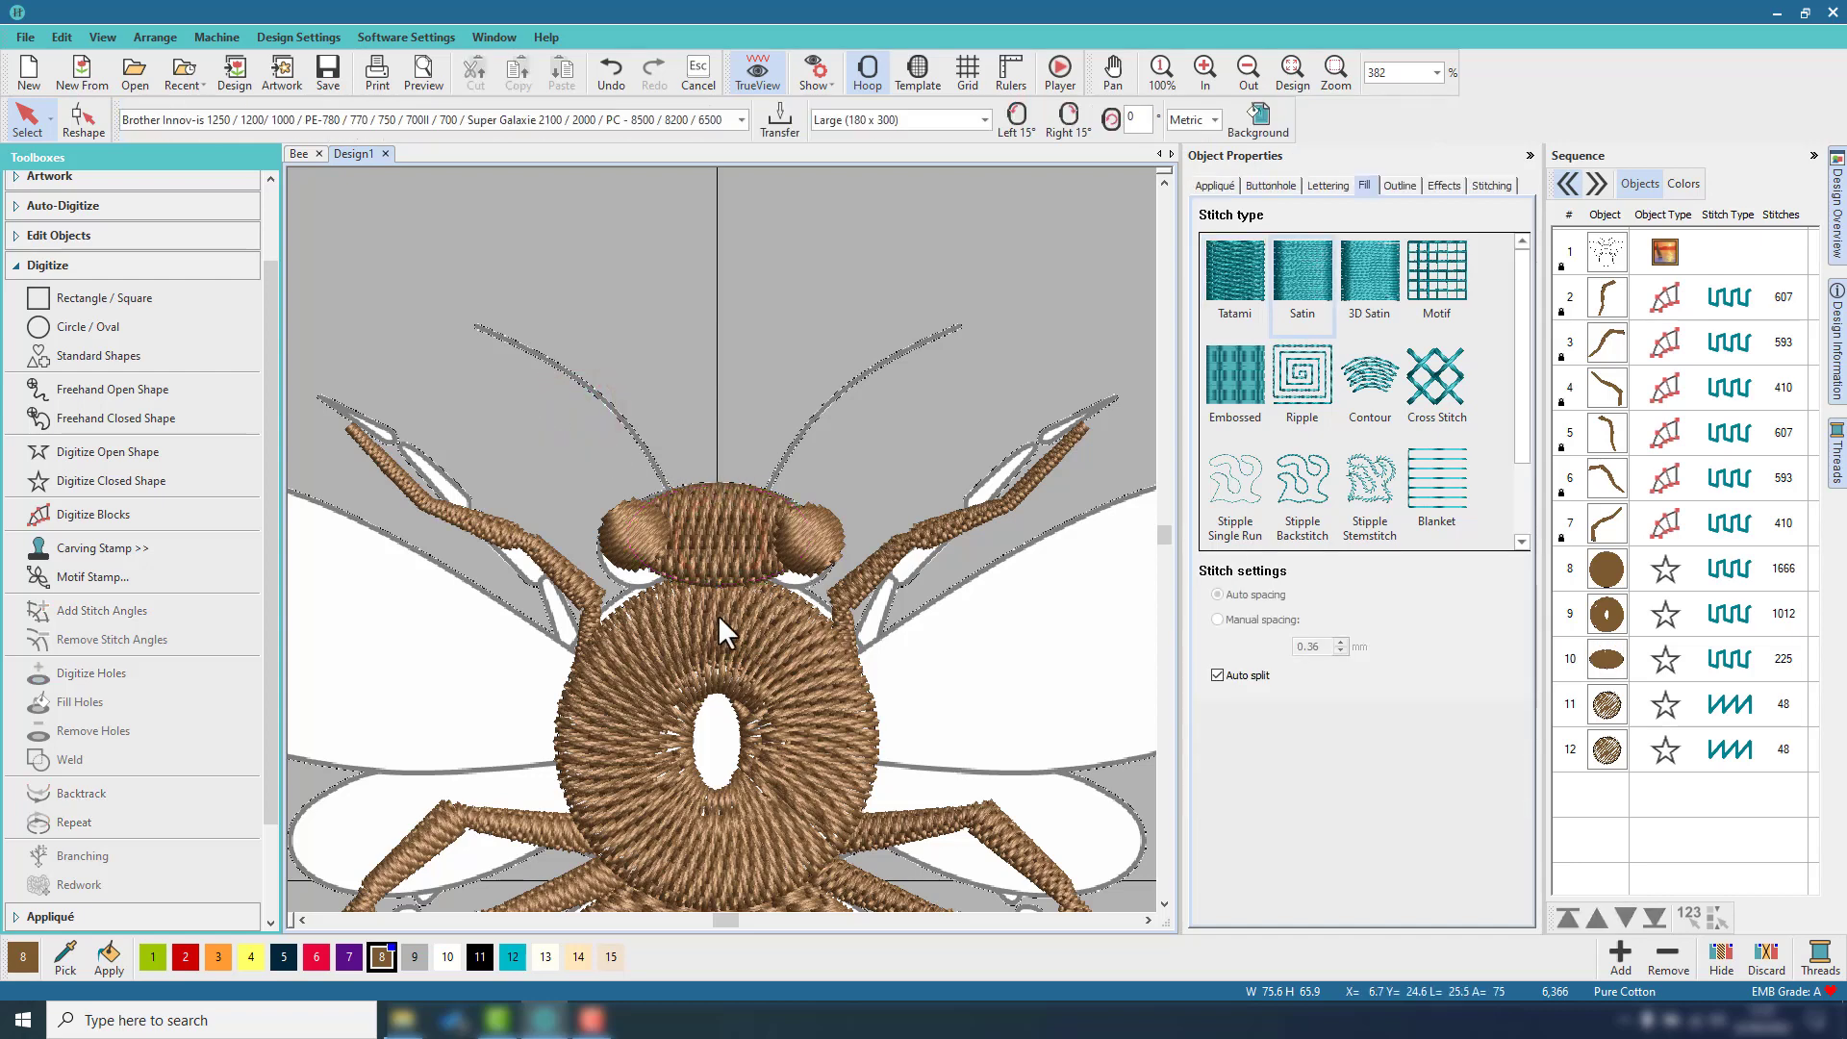
Lock the abdomen, thorax, head and both eye objects and clear the selection.
{"action": "scroll", "coordinate": [729, 636], "scroll_direction": "down", "scroll_amount": 5}
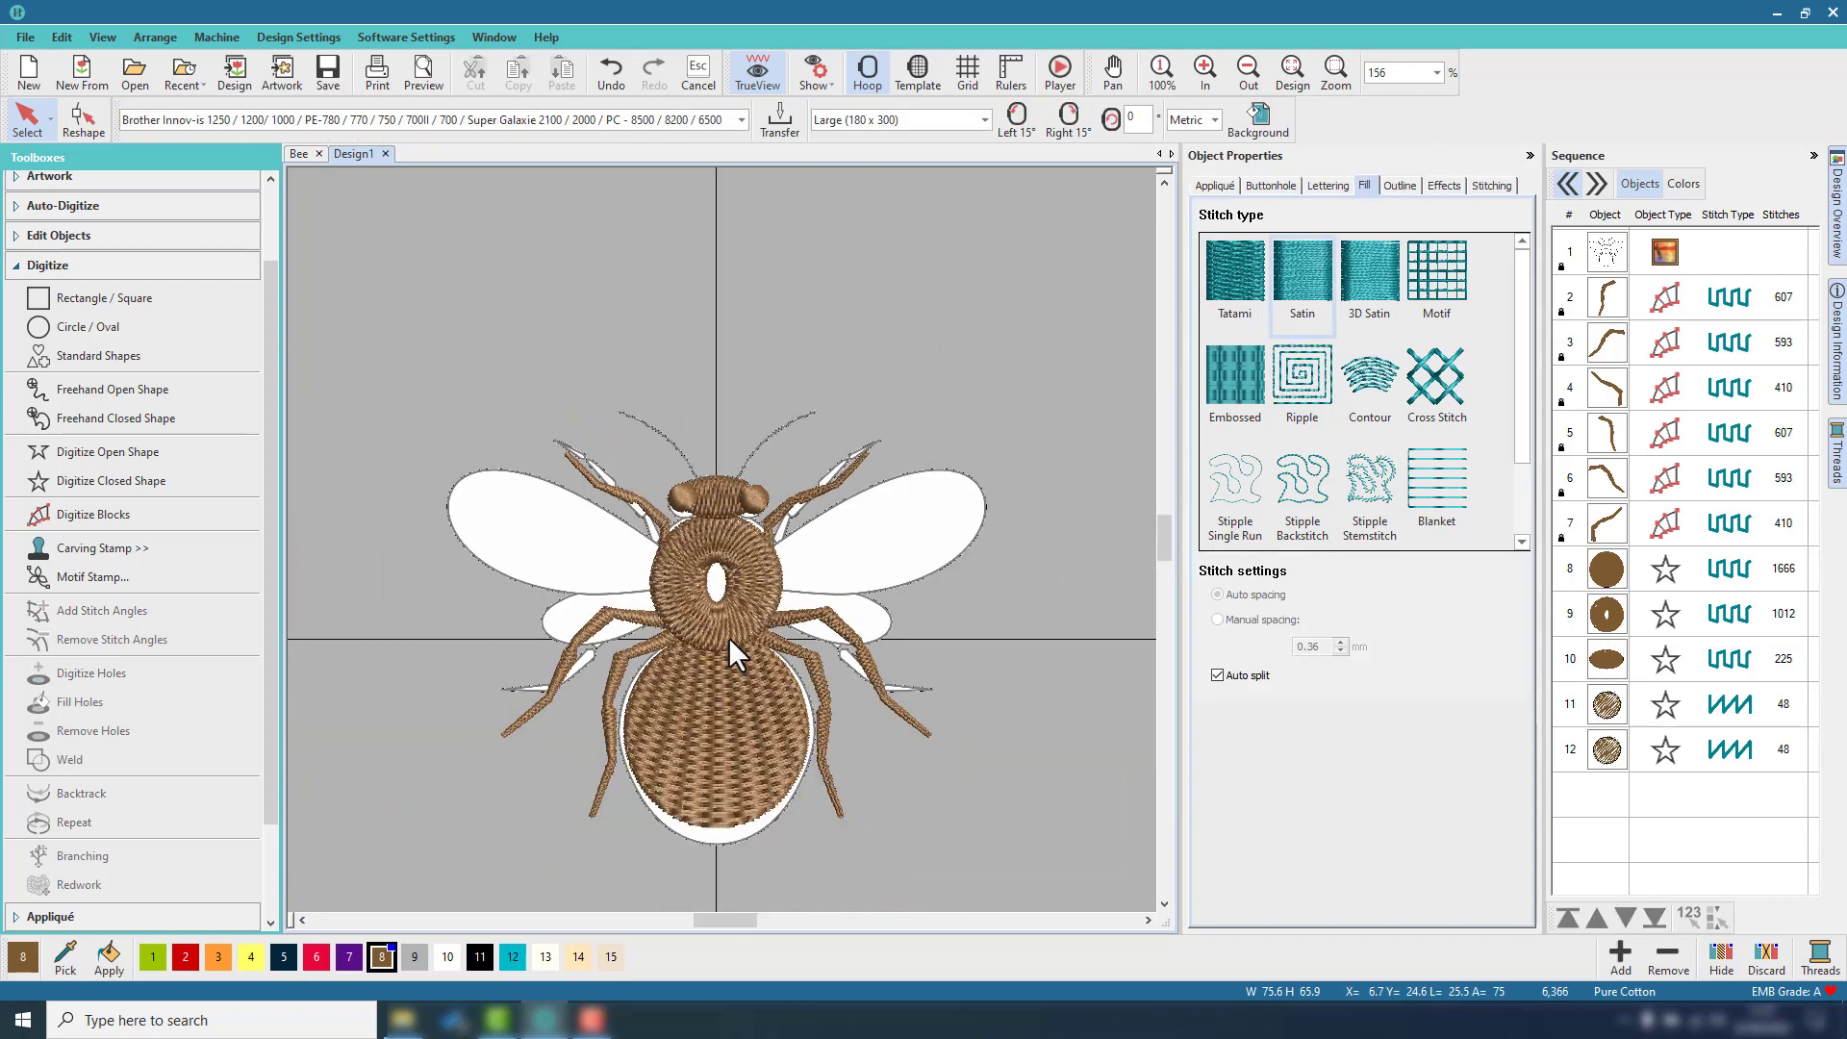
{"action": "left_click", "coordinate": [970, 777]}
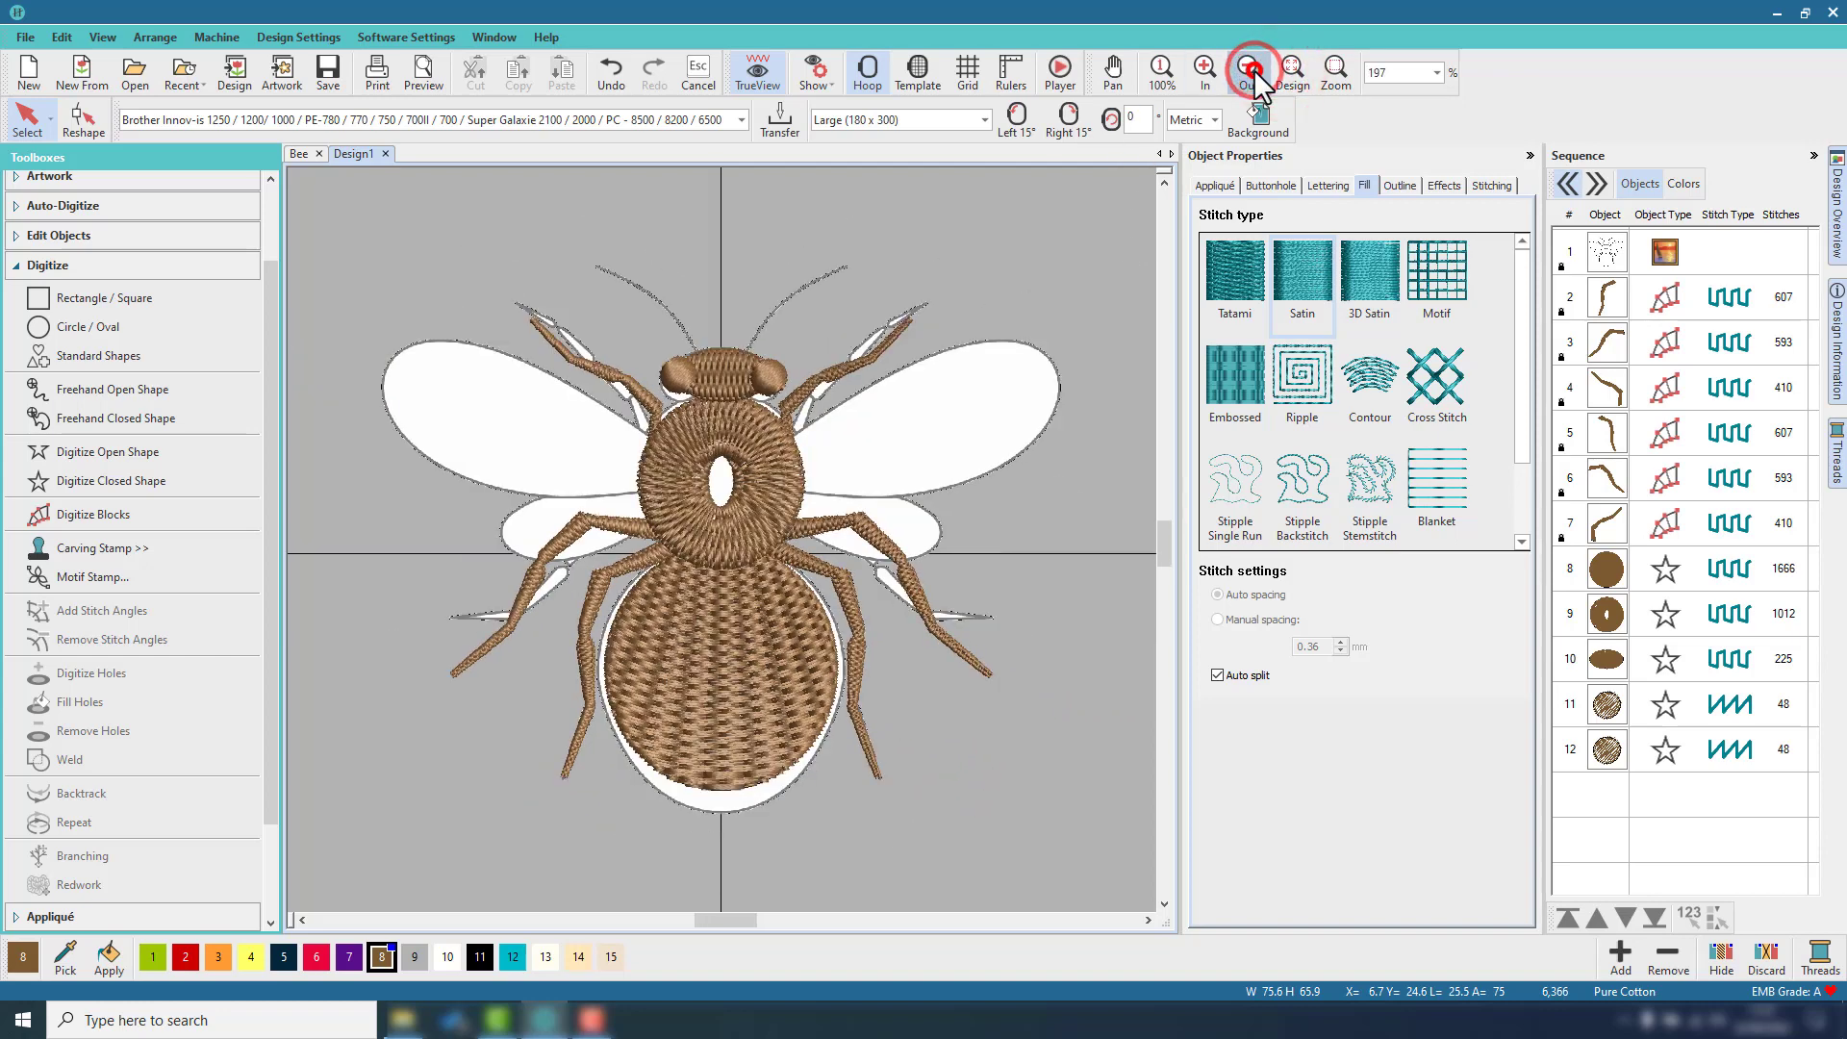
{"action": "left_click", "coordinate": [980, 577]}
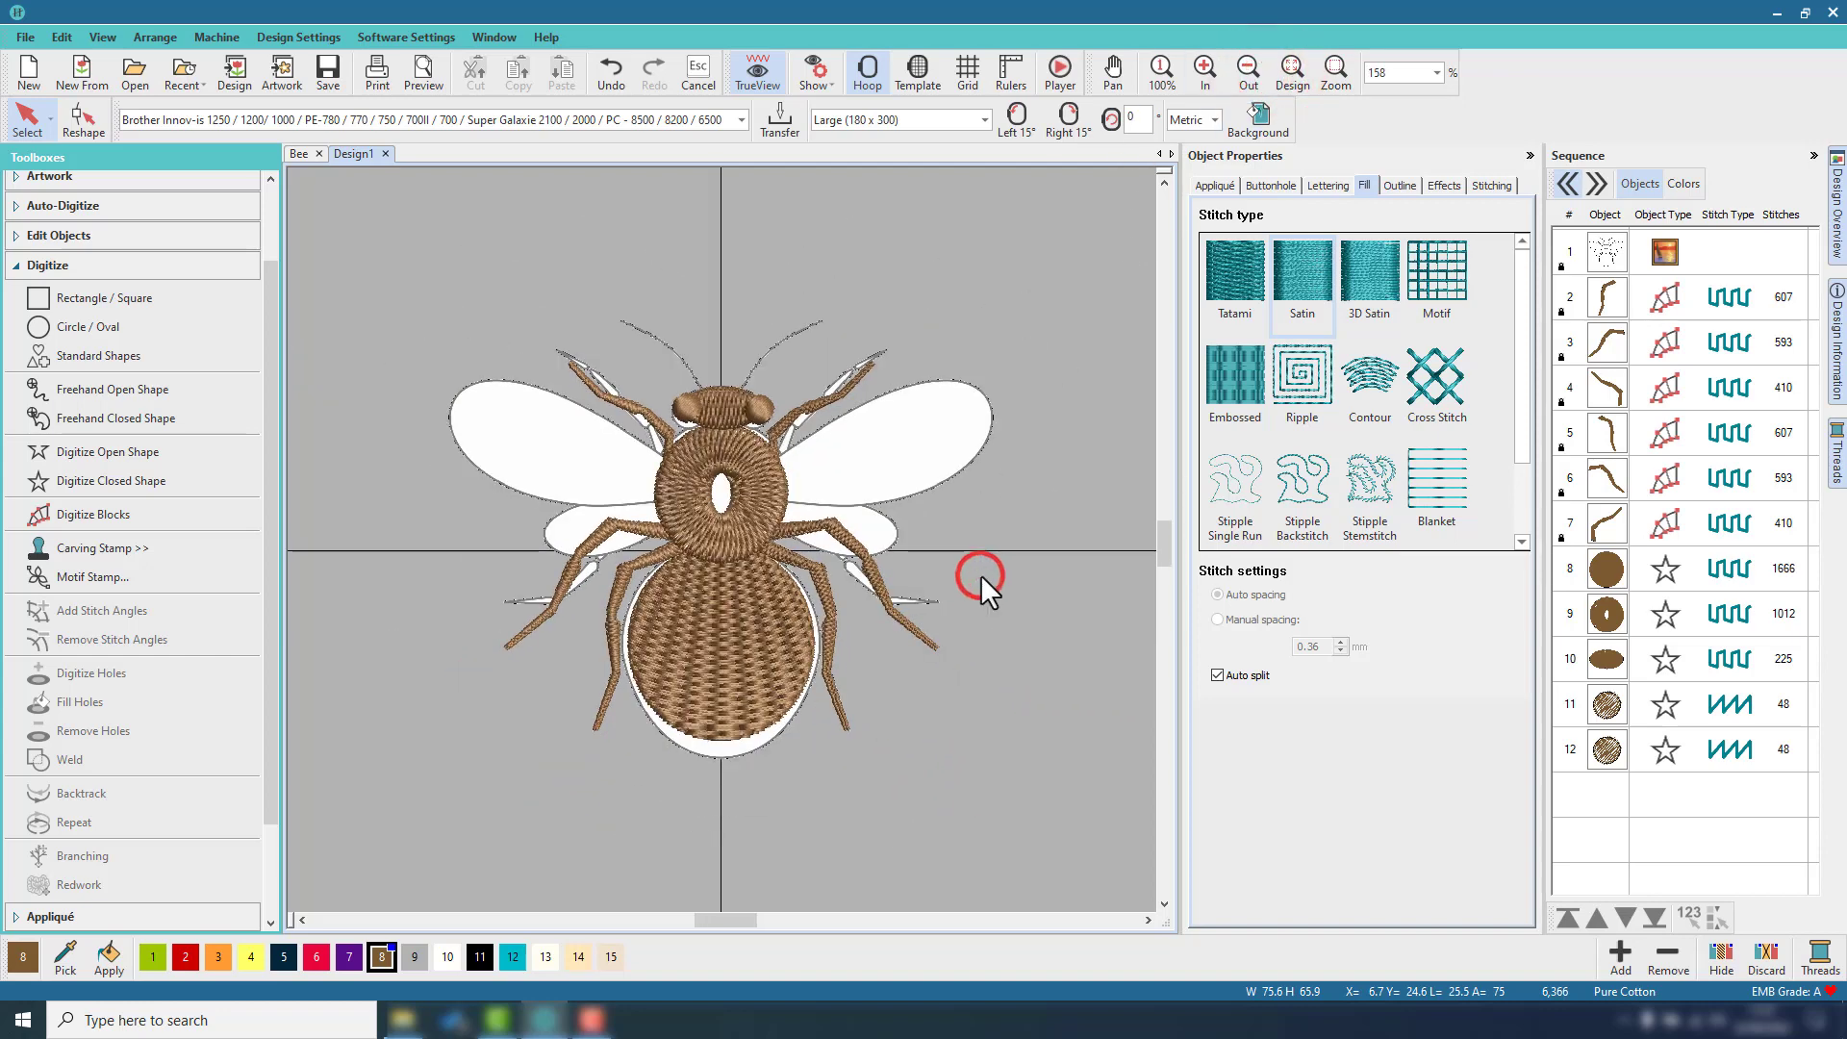
{"action": "left_click", "coordinate": [1606, 569]}
{"action": "left_click", "coordinate": [1606, 756], "text": "shift"}
{"action": "right_click", "coordinate": [1606, 756]}
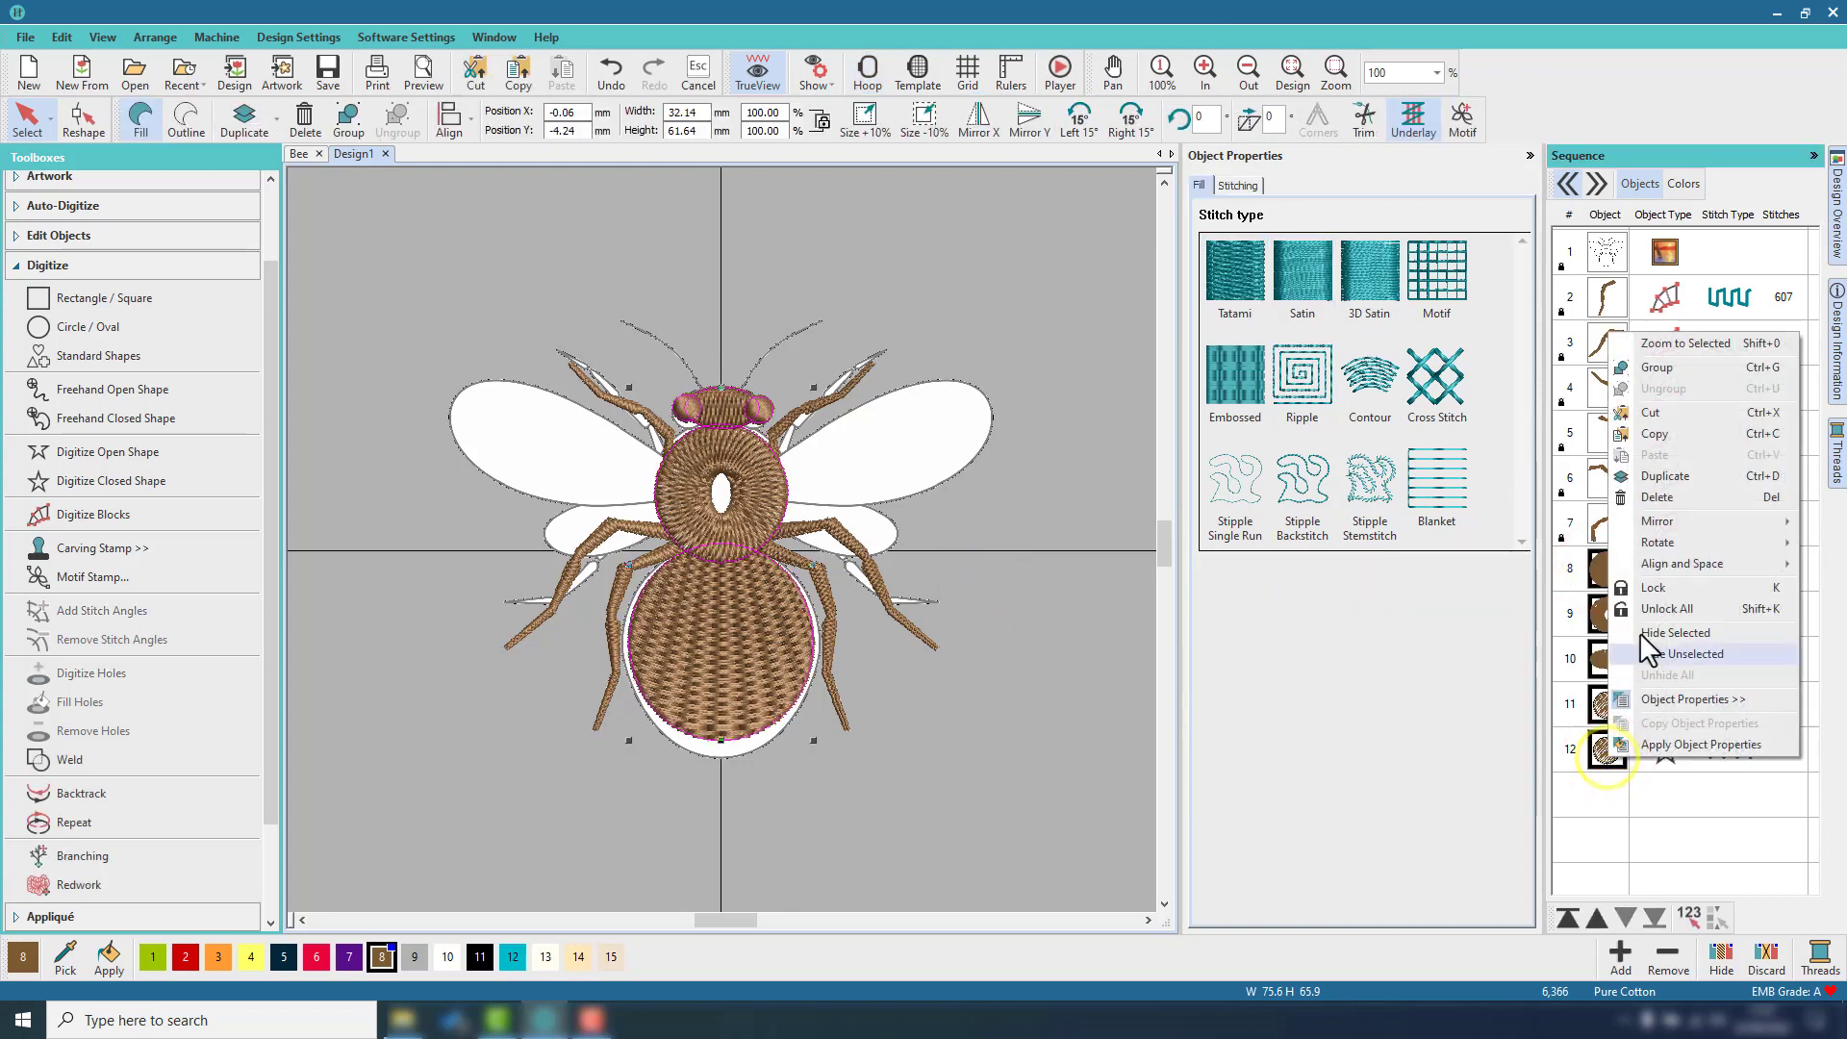
{"action": "left_click", "coordinate": [1654, 581]}
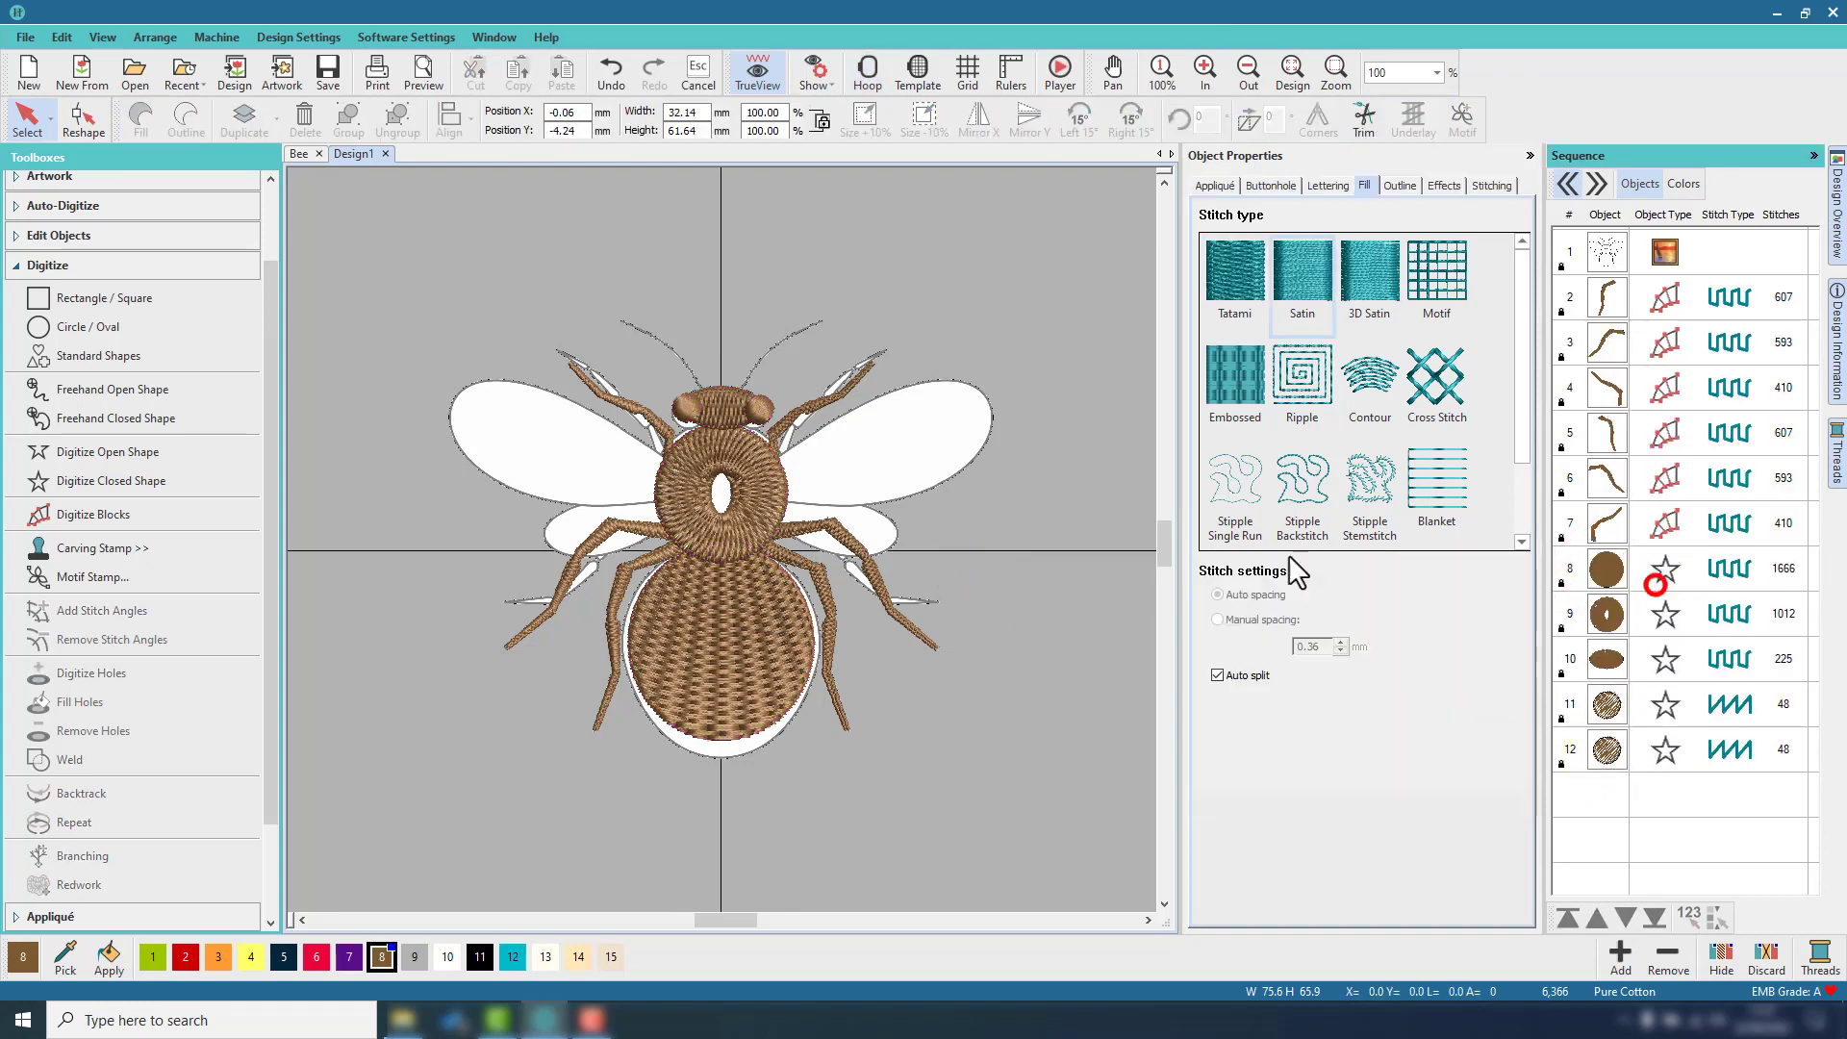
{"action": "left_click", "coordinate": [976, 556]}
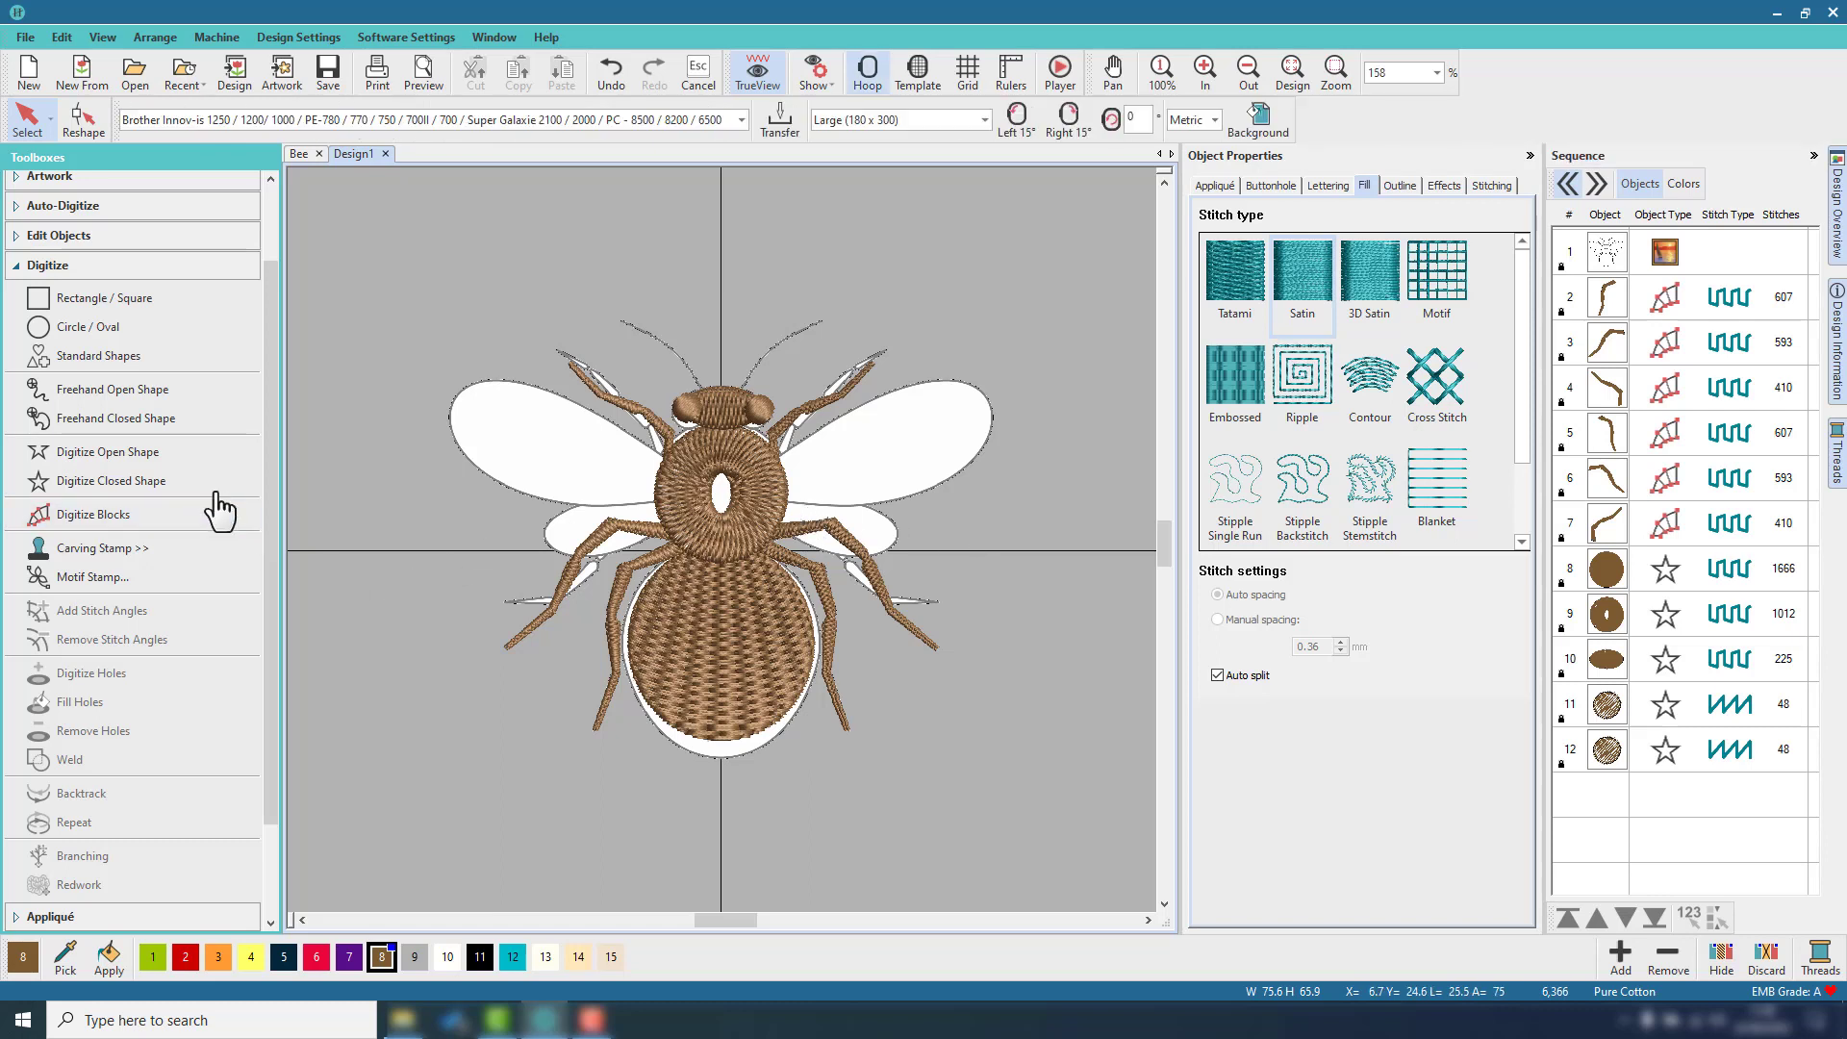
Choose white thread color 10 as the current color and unlock all locked objects.
{"action": "left_click", "coordinate": [154, 480]}
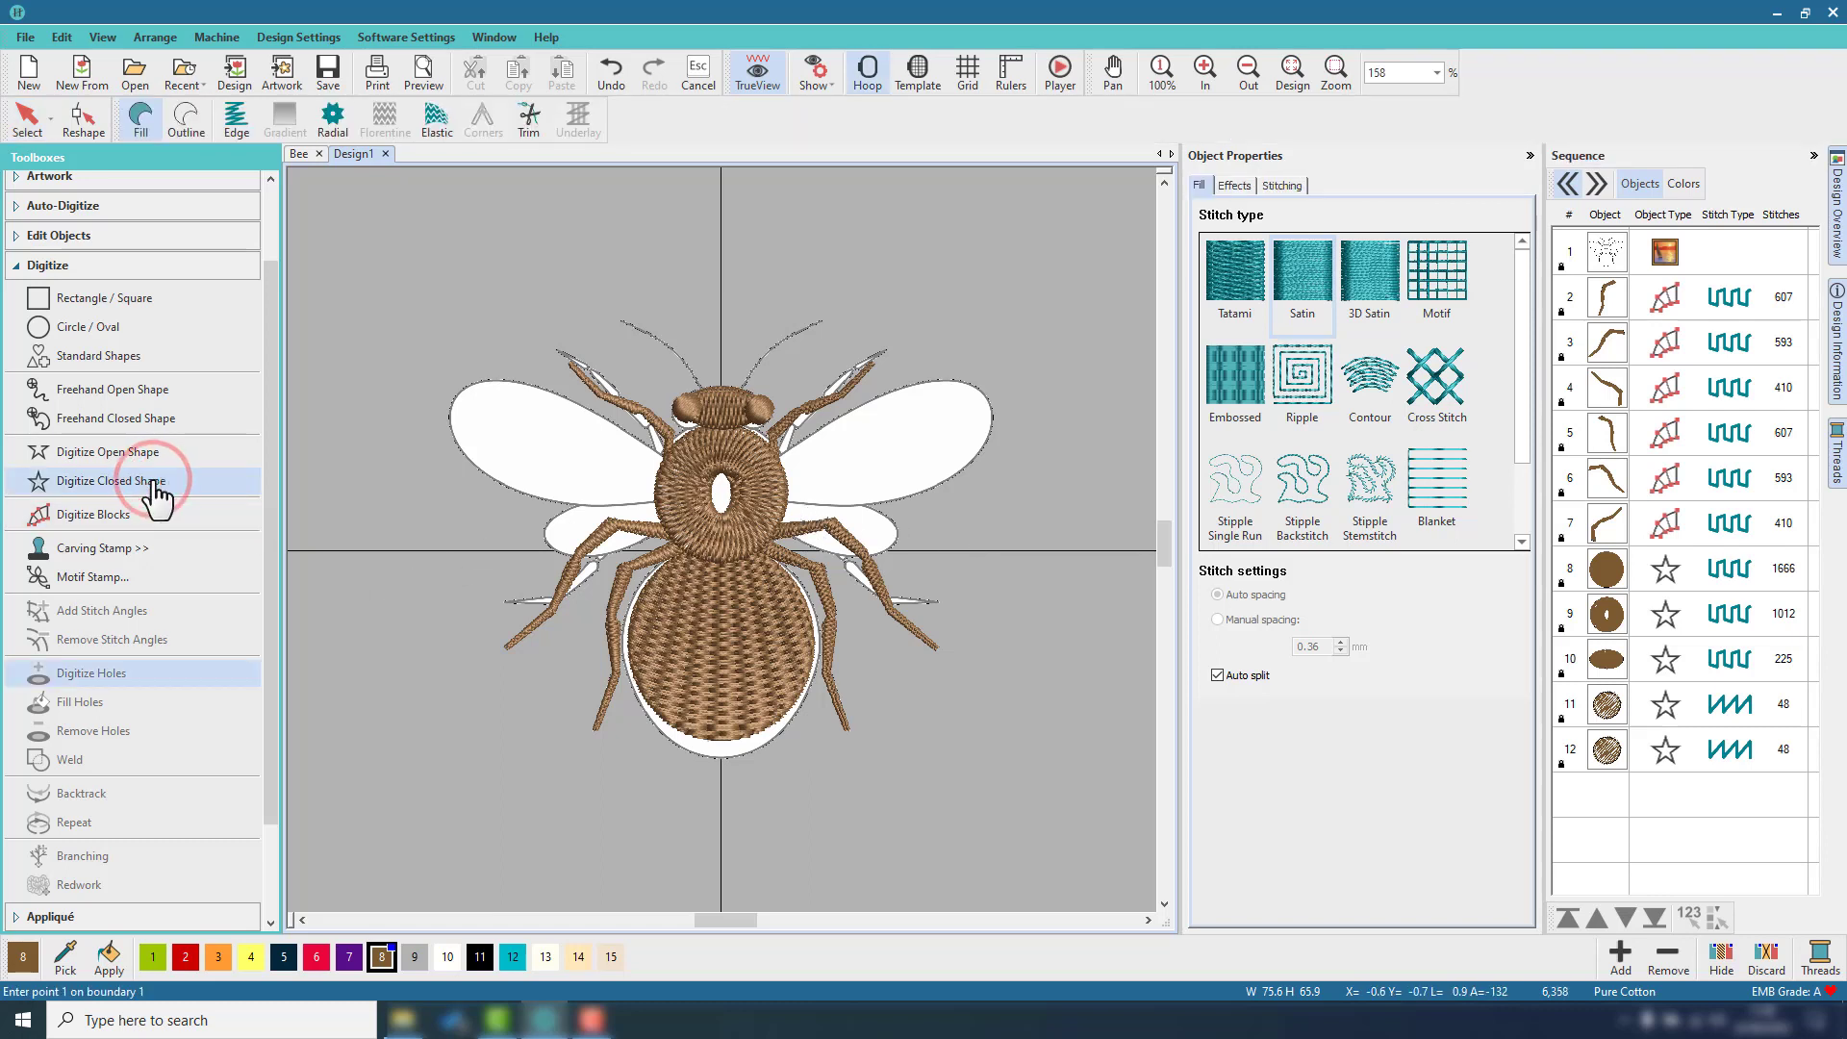
{"action": "left_click", "coordinate": [438, 952]}
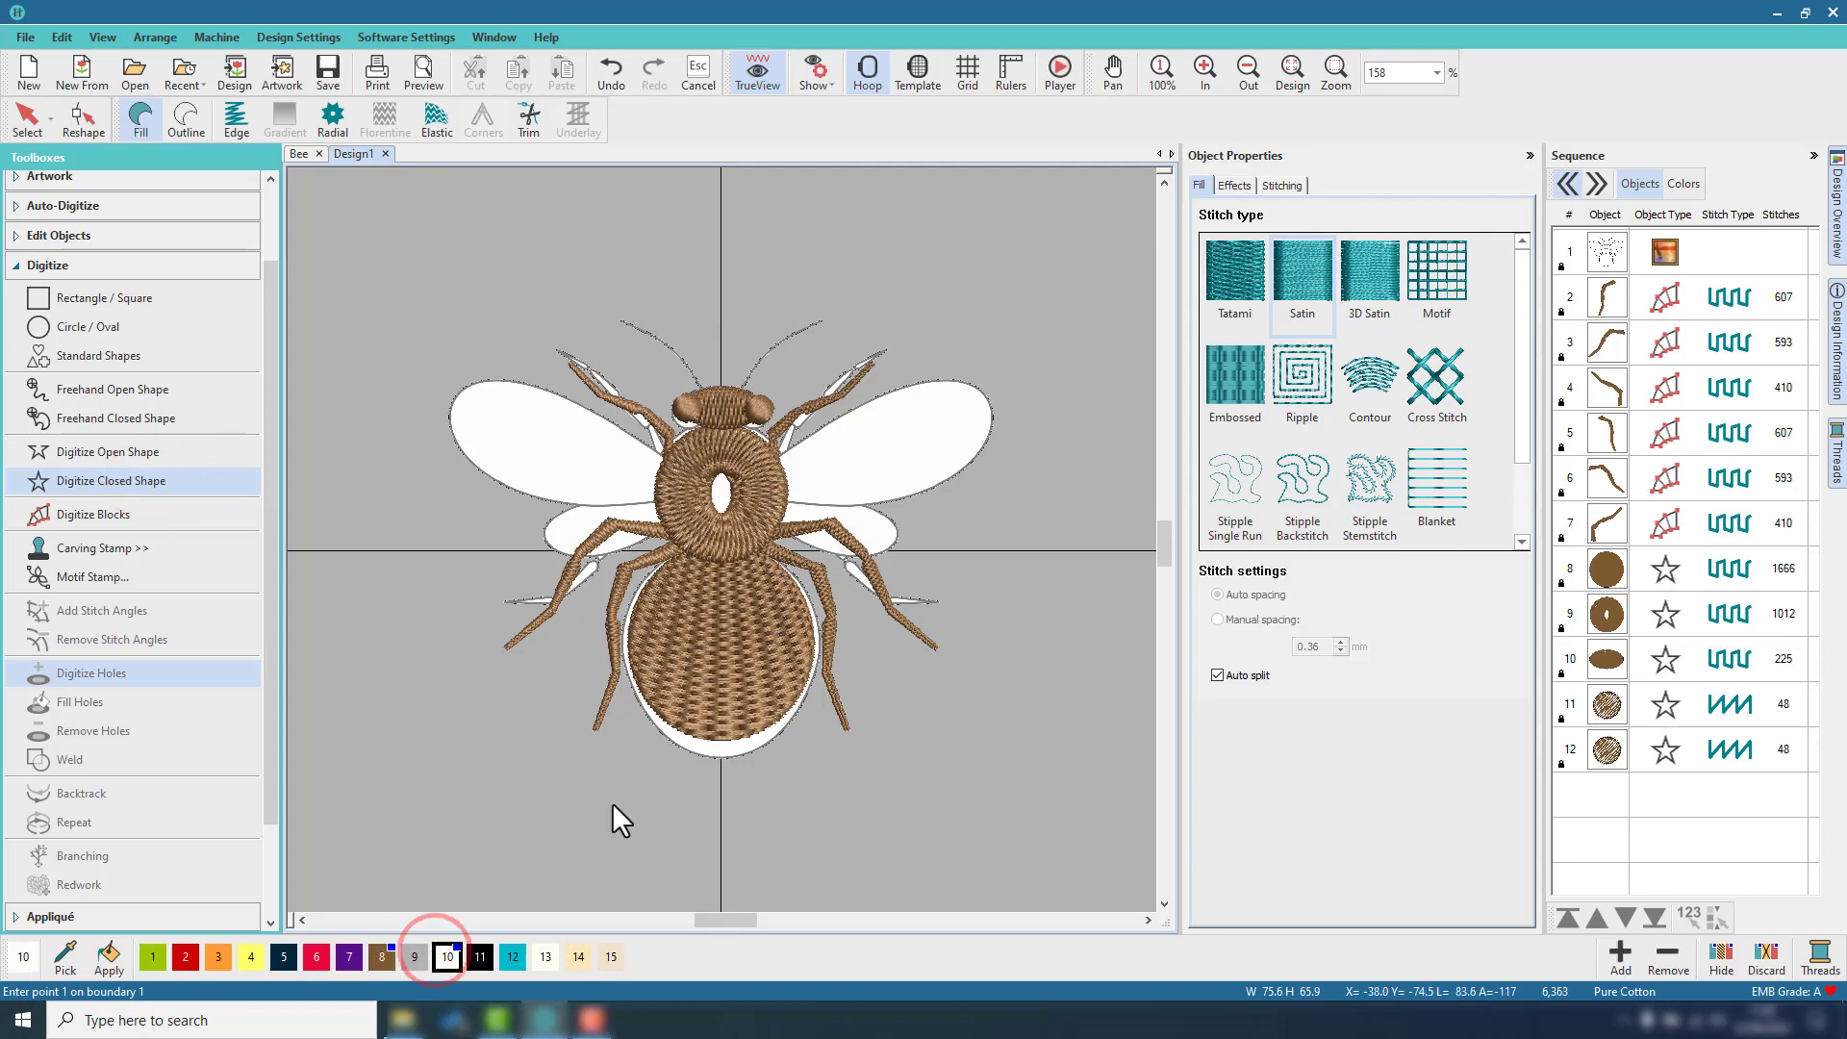
{"action": "right_click", "coordinate": [1615, 621]}
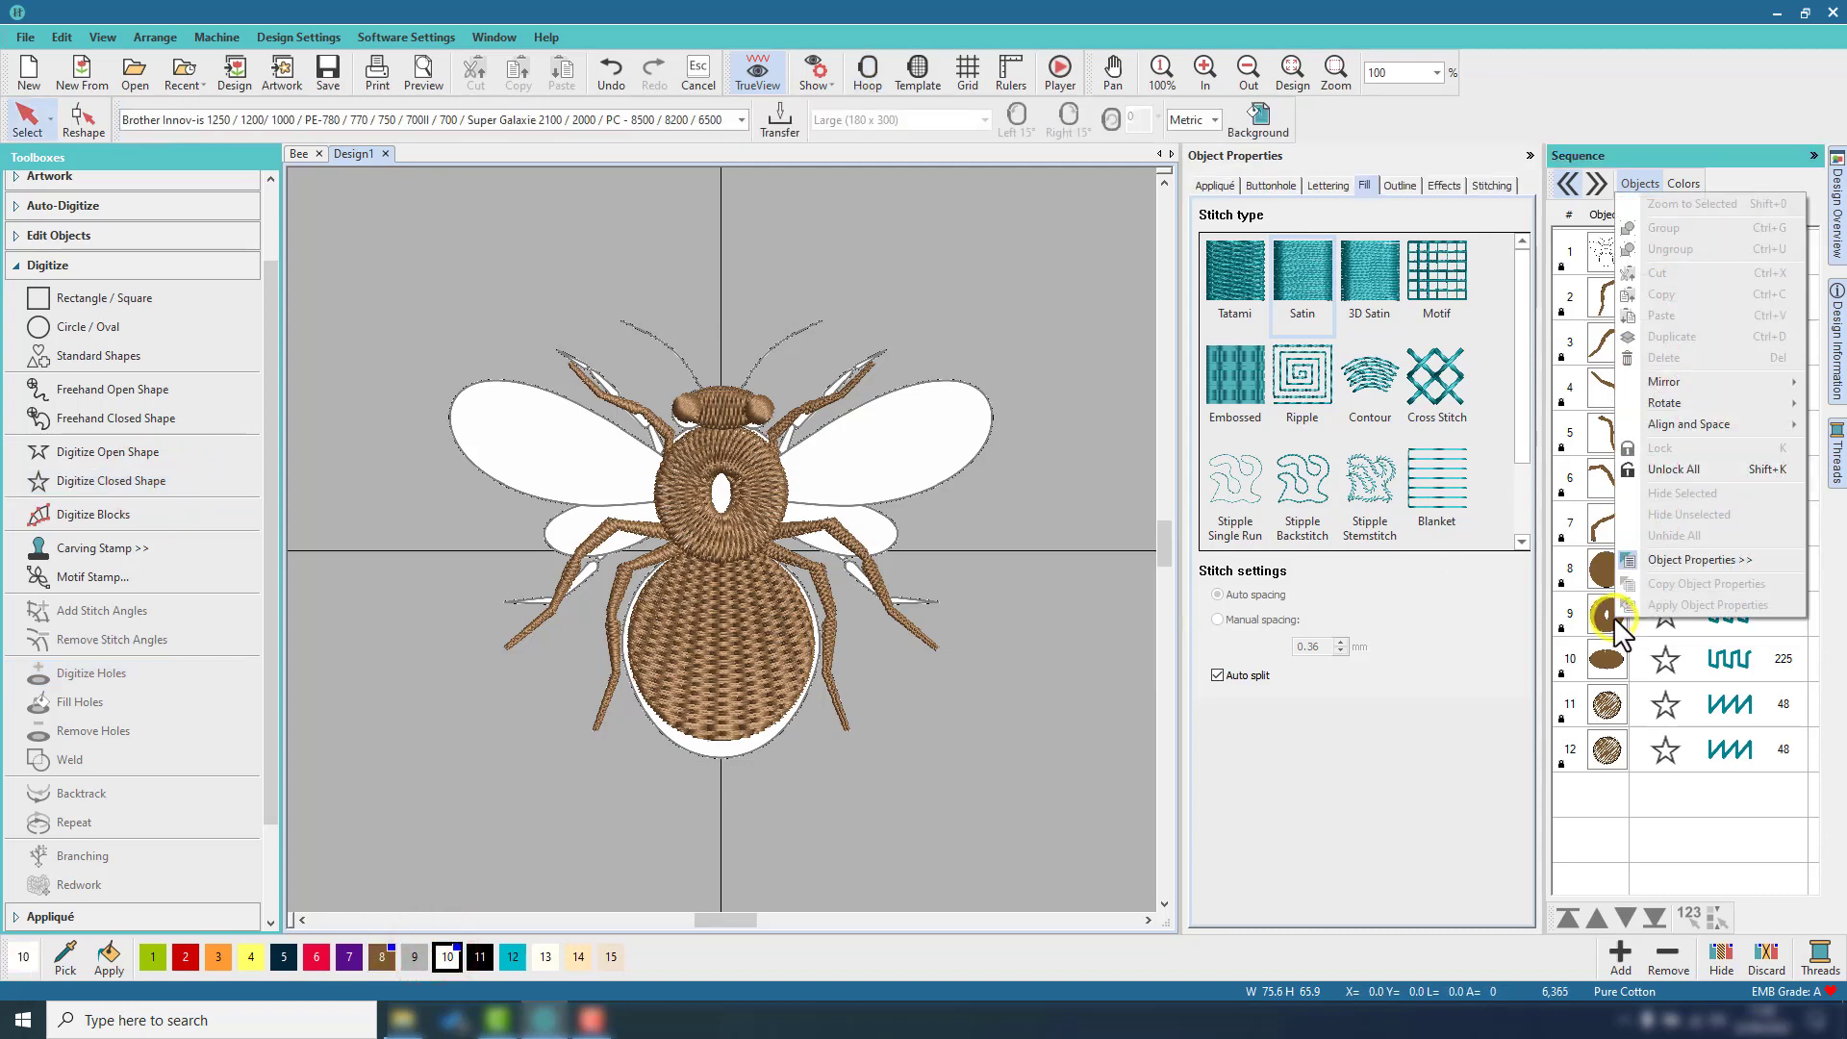
{"action": "left_click", "coordinate": [1670, 471]}
Hide all the leg, abdomen, thorax, head and eye objects, keeping only the outline artwork displayed.
{"action": "left_click", "coordinate": [1616, 298]}
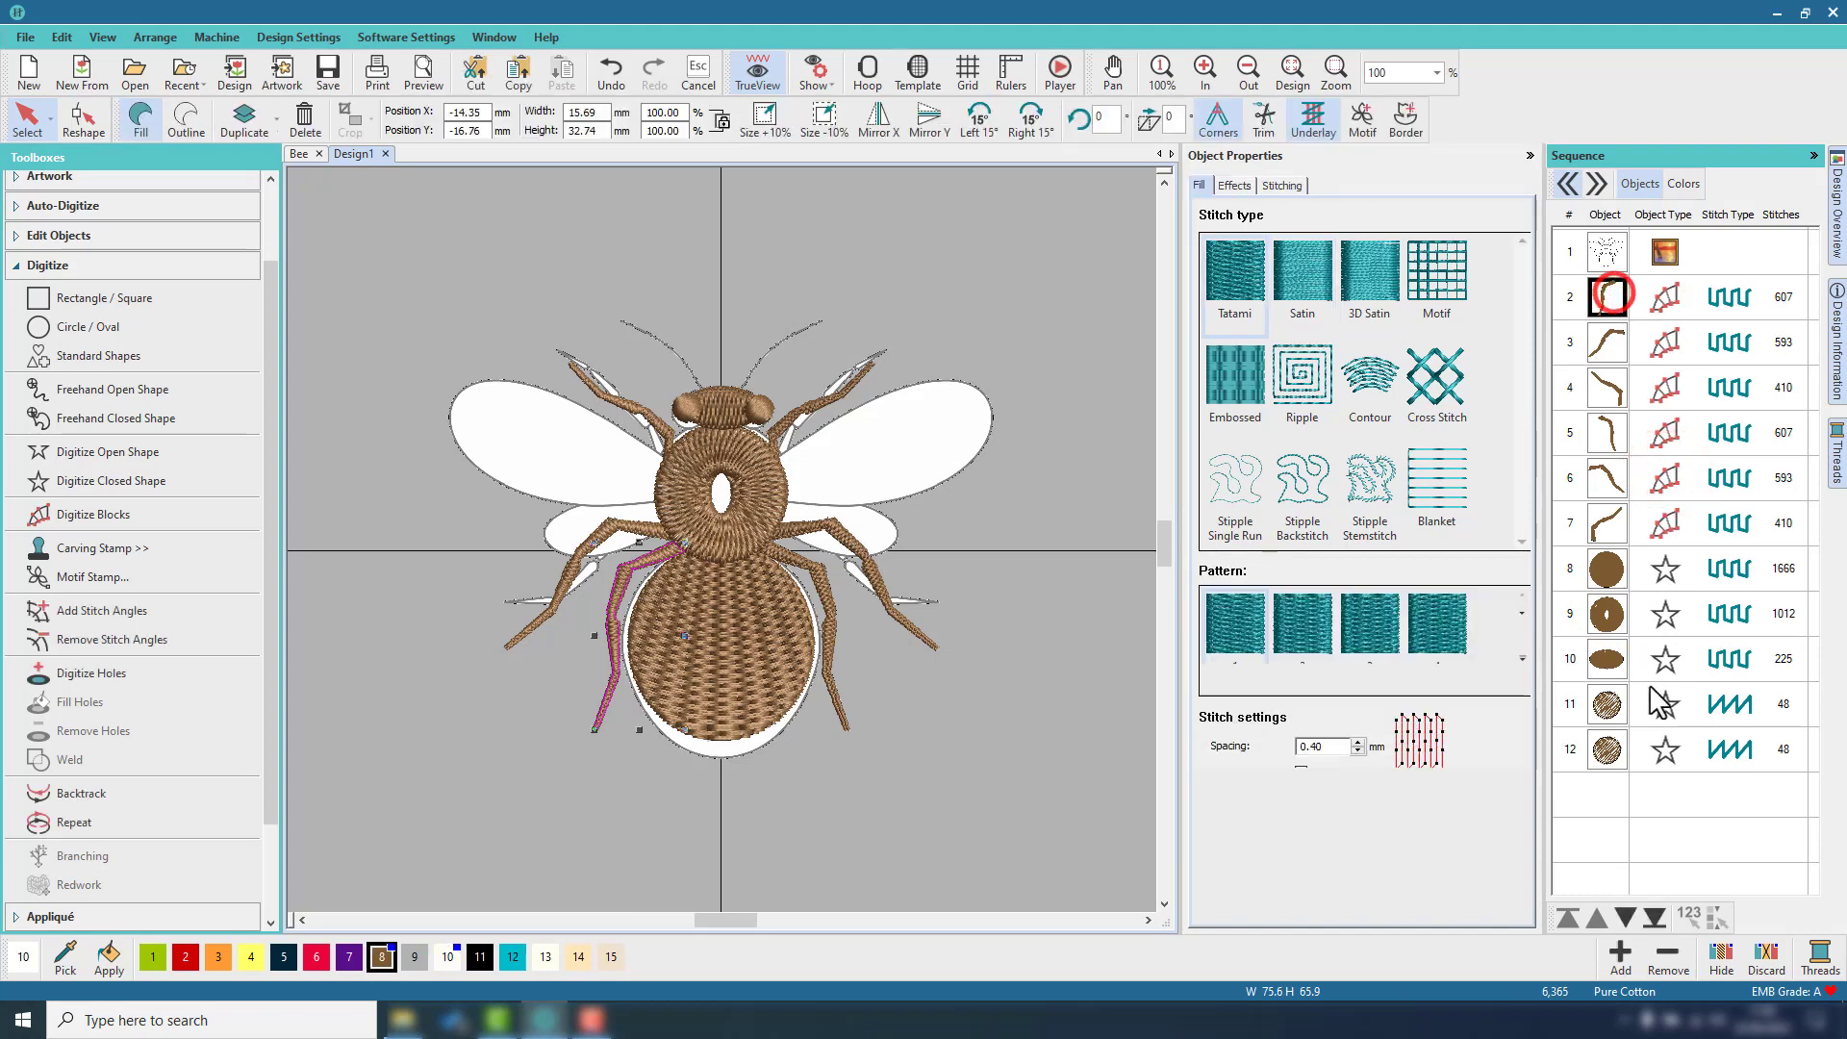
{"action": "left_click", "coordinate": [1609, 749], "text": "shift"}
{"action": "right_click", "coordinate": [1612, 719]}
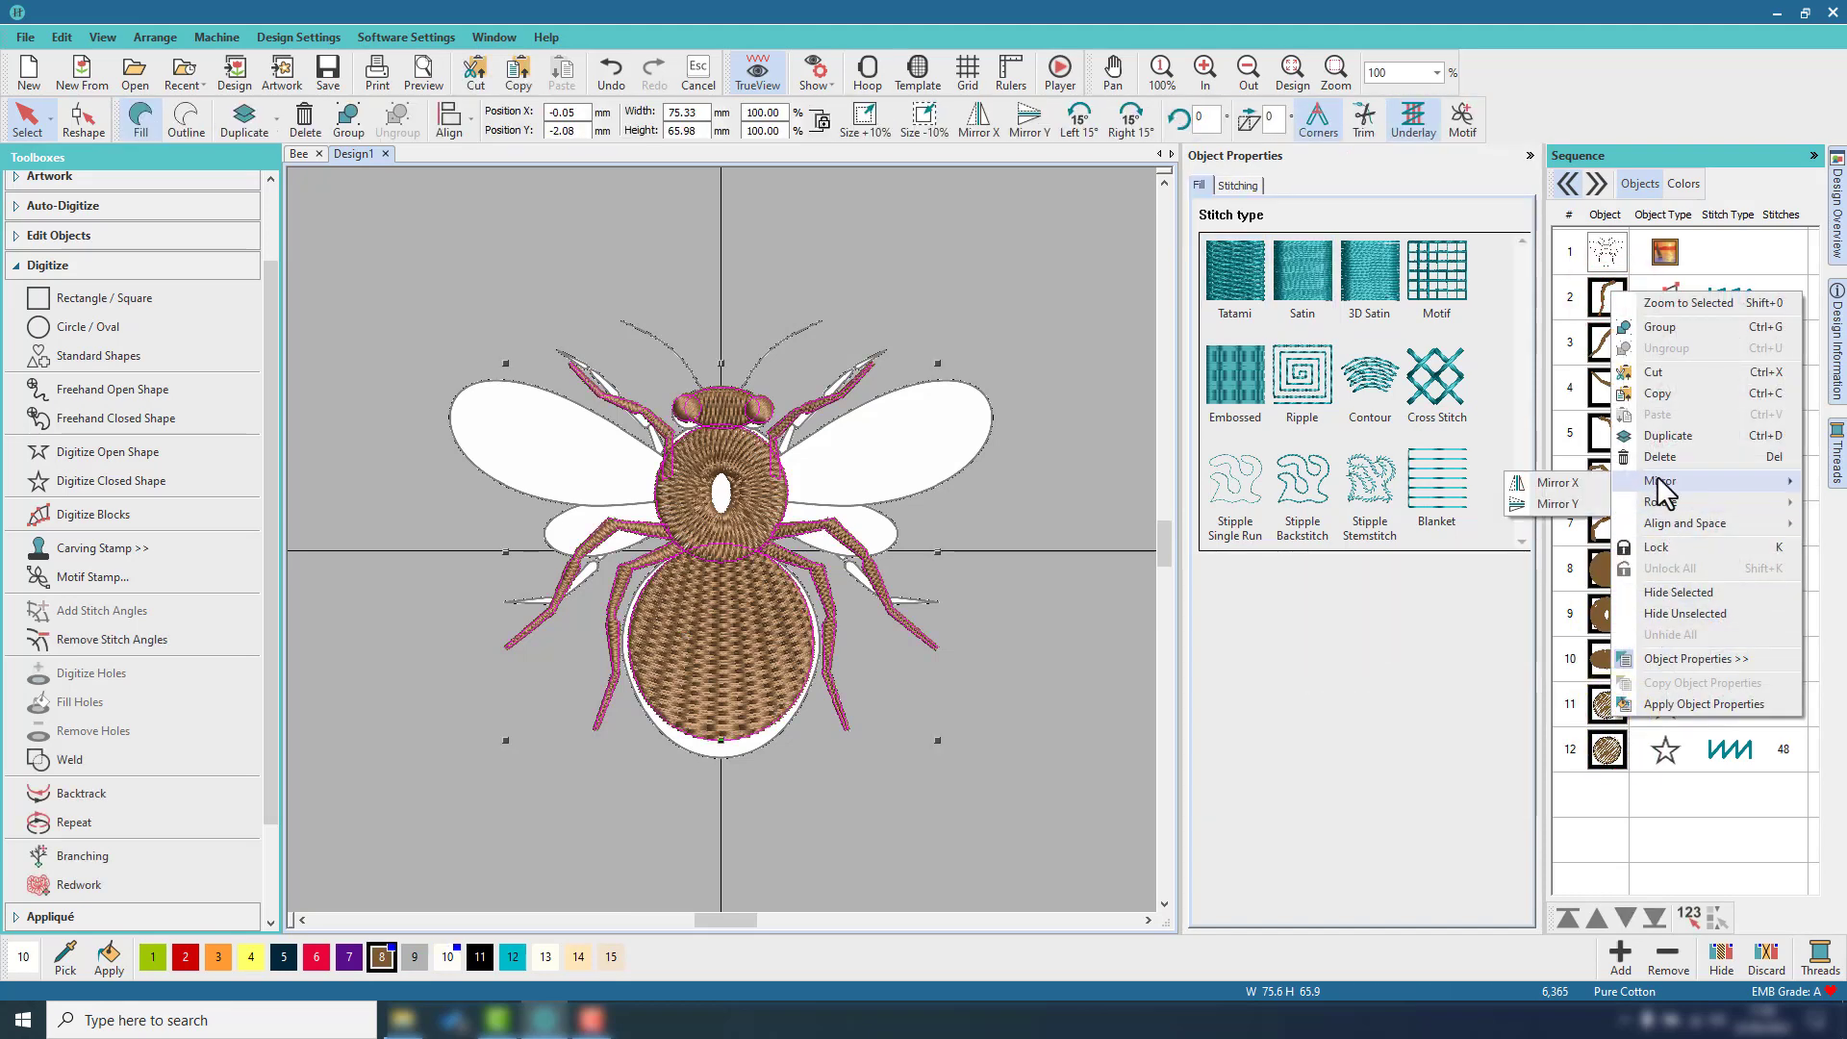
{"action": "left_click", "coordinate": [1665, 591]}
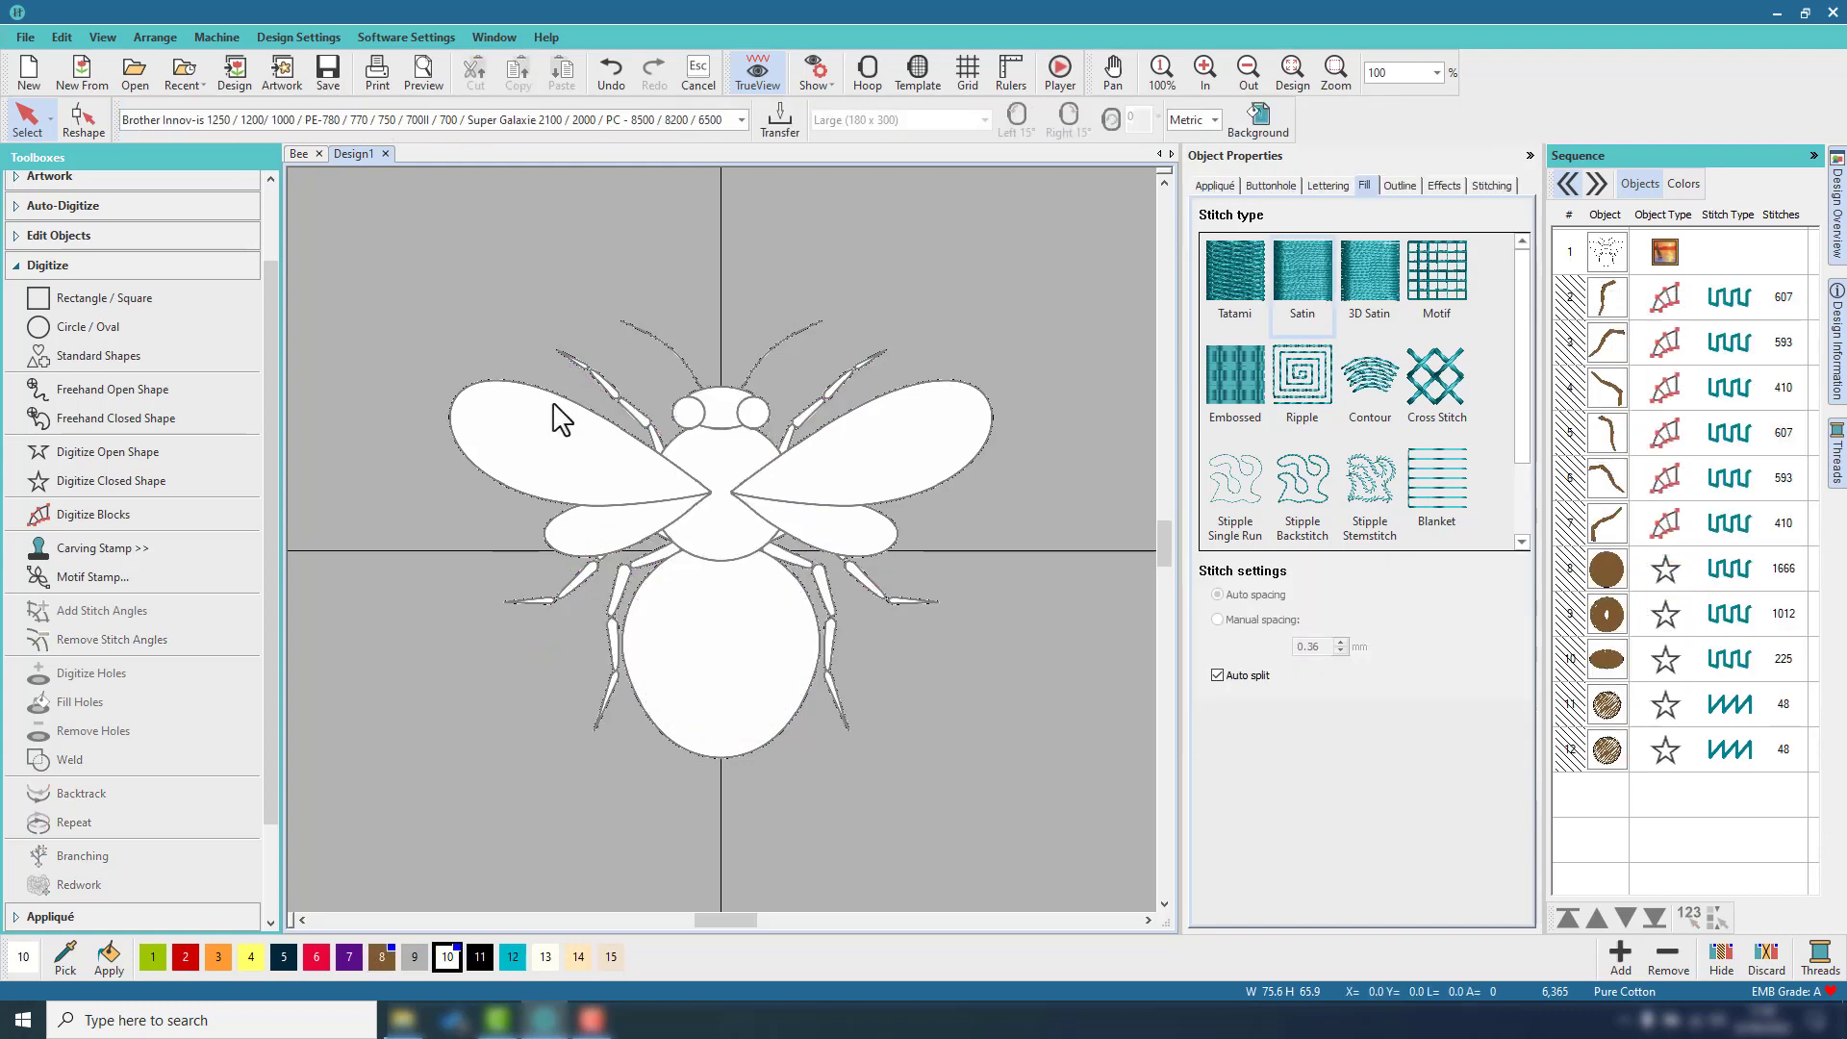
Set up a closed fill shape in white thread color 10 with Tatami as the stitch type.
{"action": "left_click", "coordinate": [85, 486]}
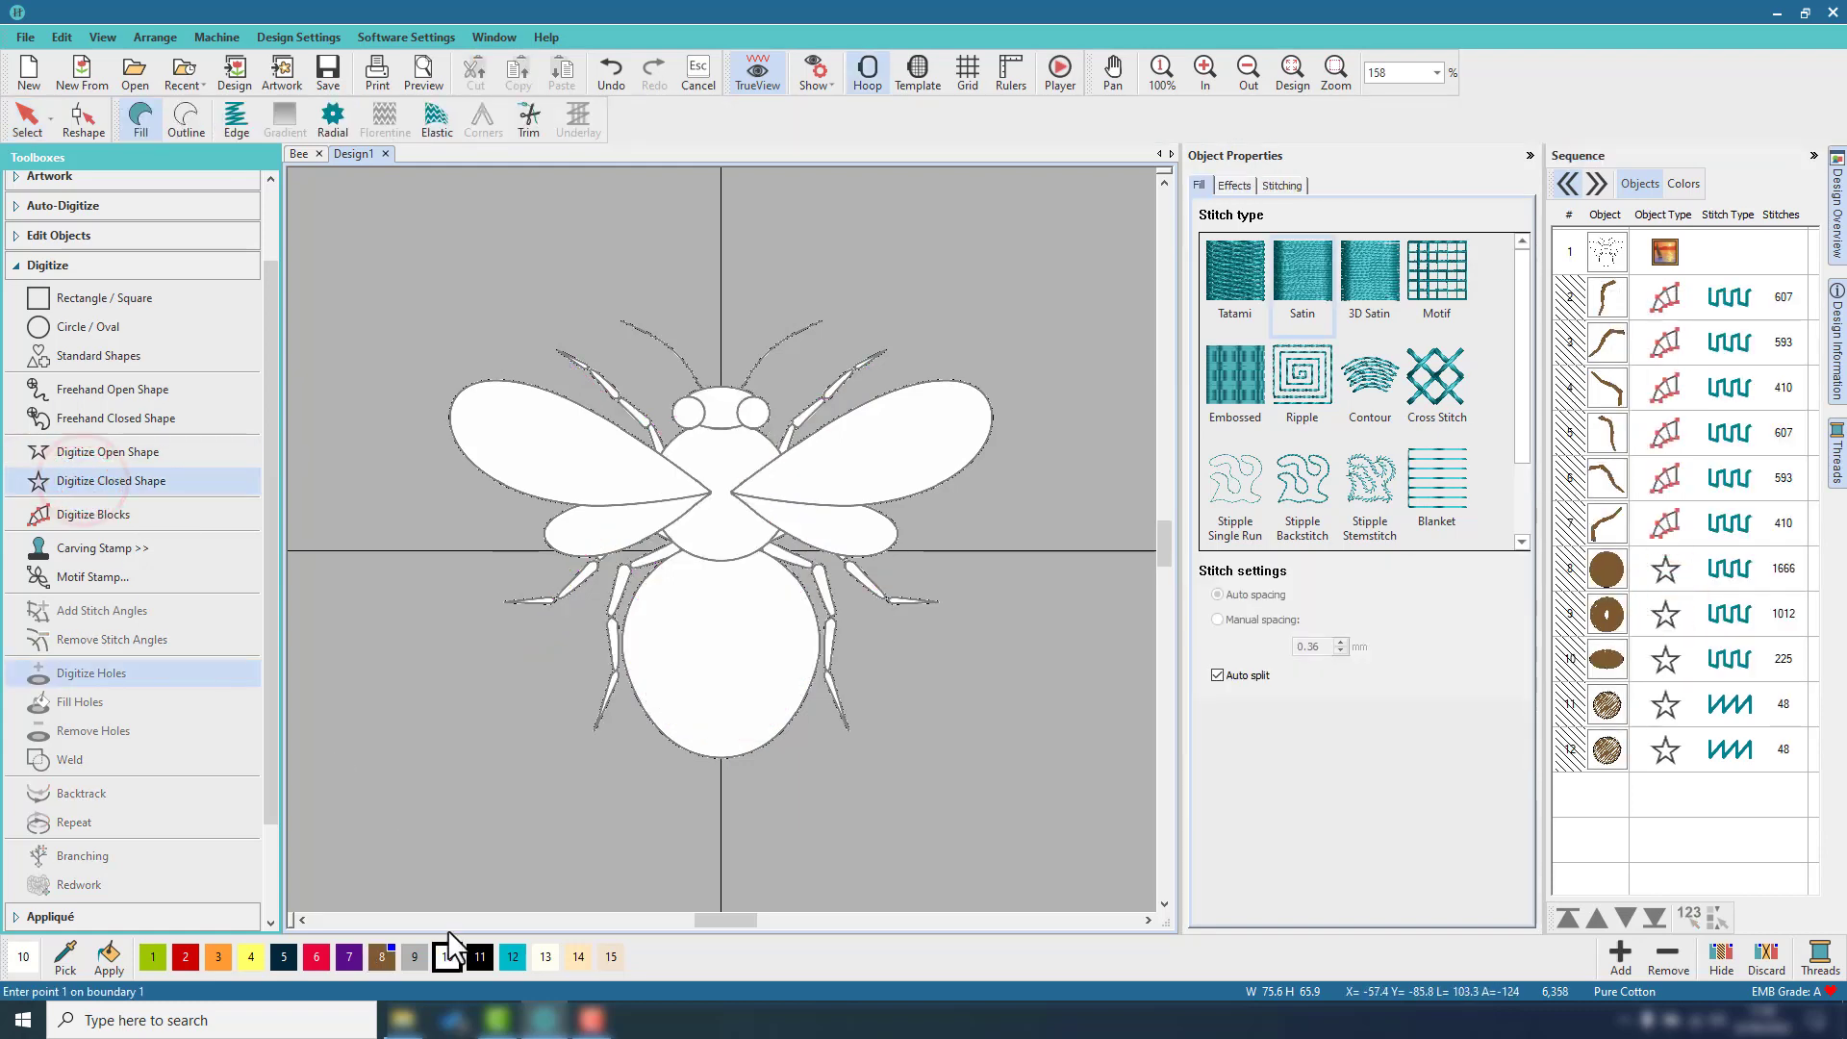
{"action": "left_click", "coordinate": [447, 956]}
{"action": "left_click", "coordinate": [1233, 291]}
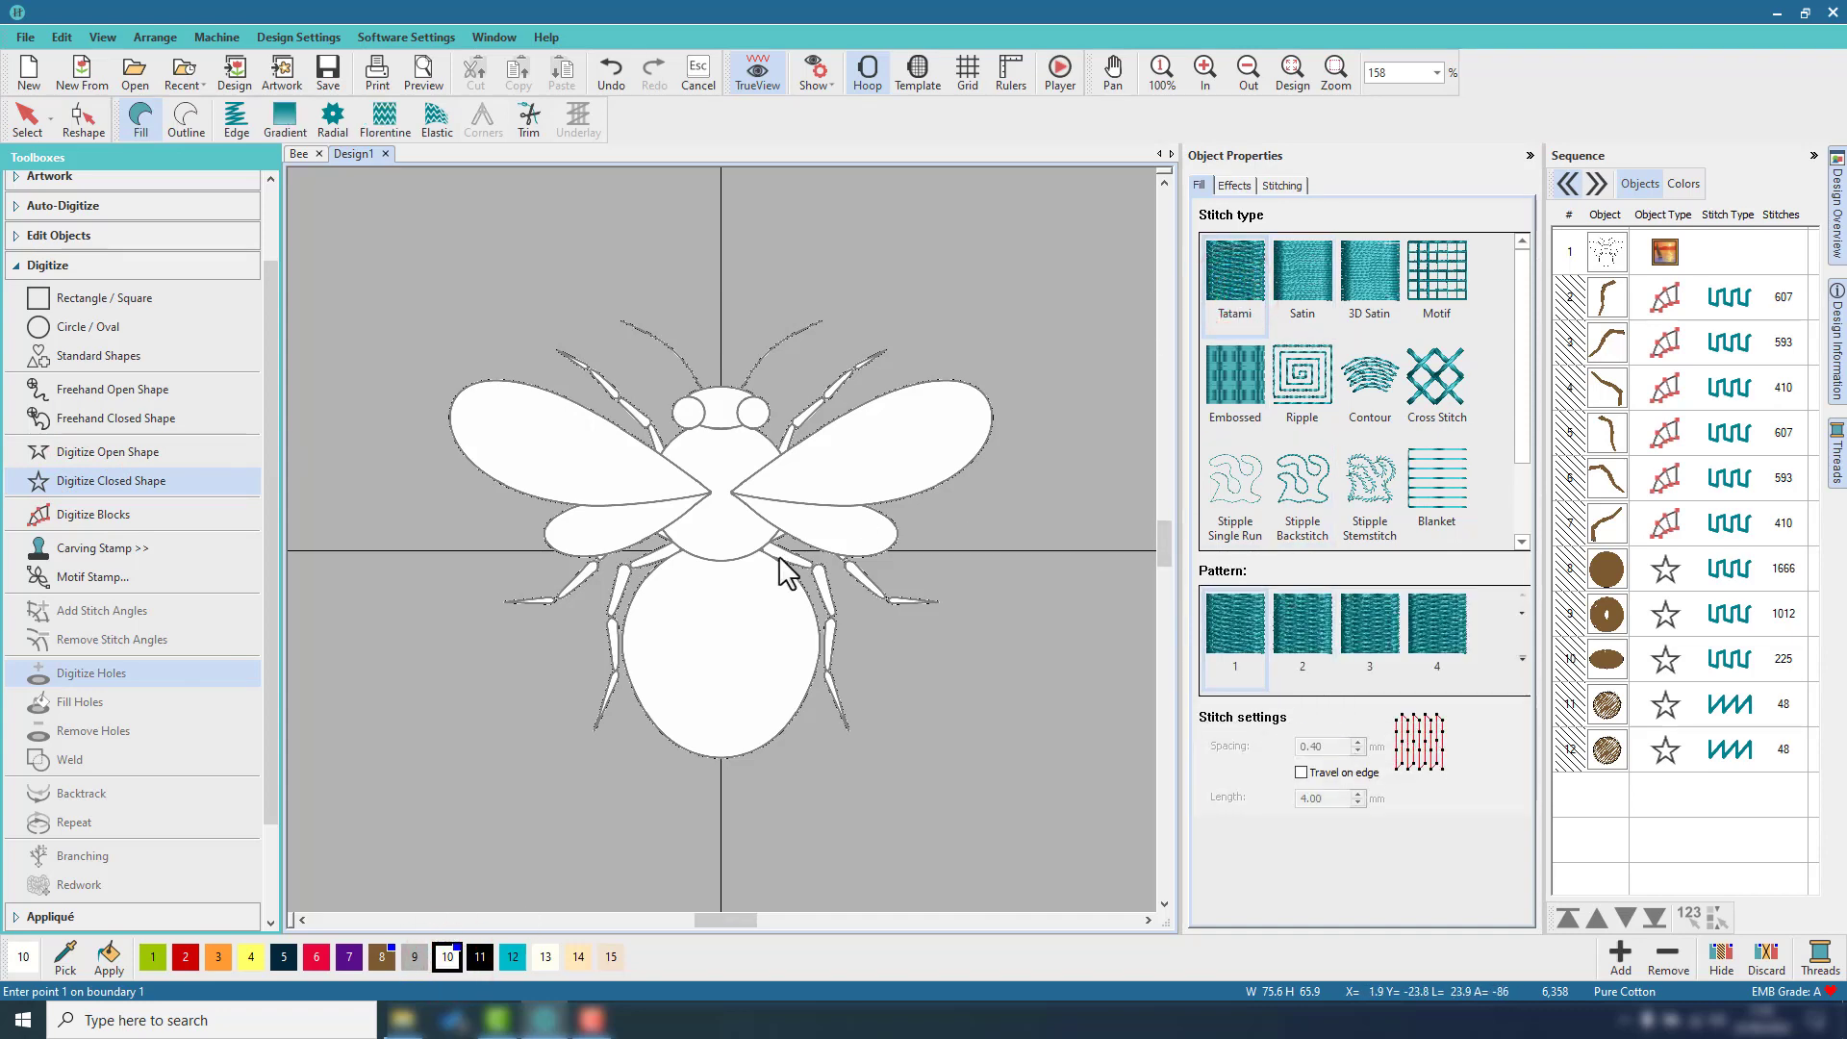
{"action": "scroll", "coordinate": [752, 518], "scroll_direction": "up", "scroll_amount": 4}
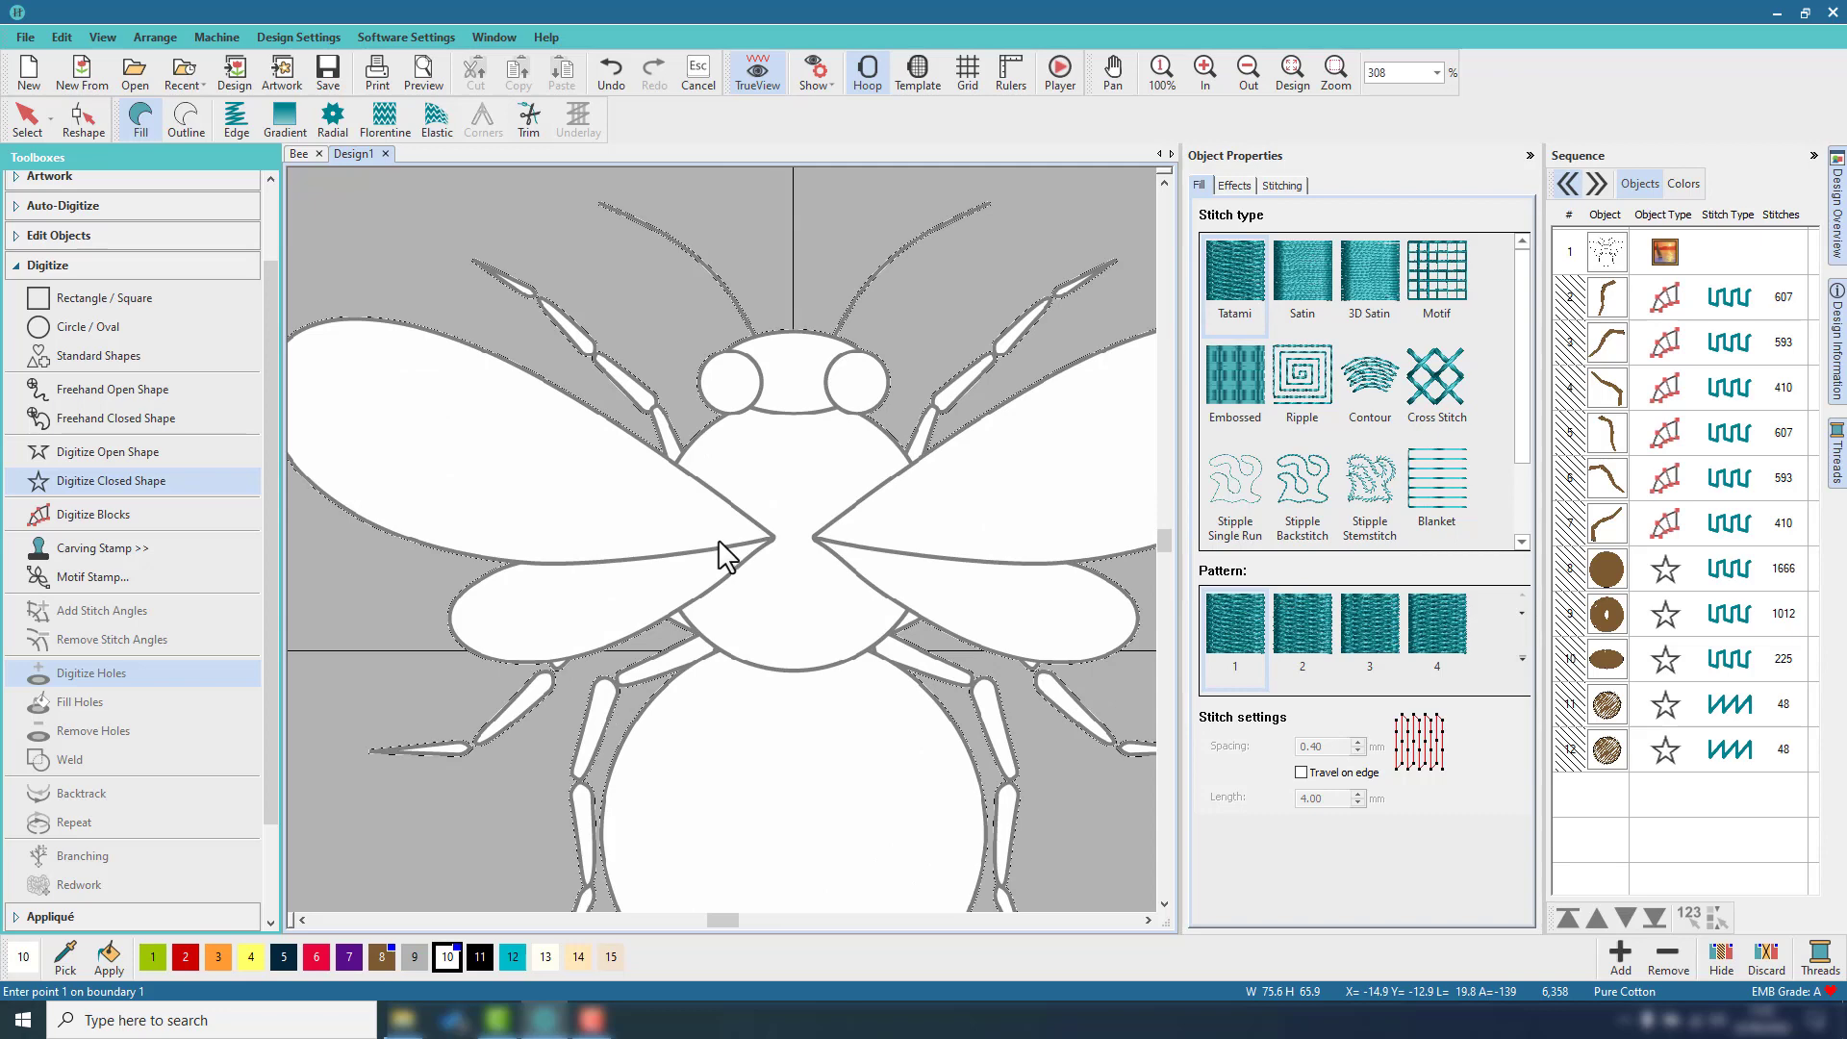
{"action": "key", "text": "p"}
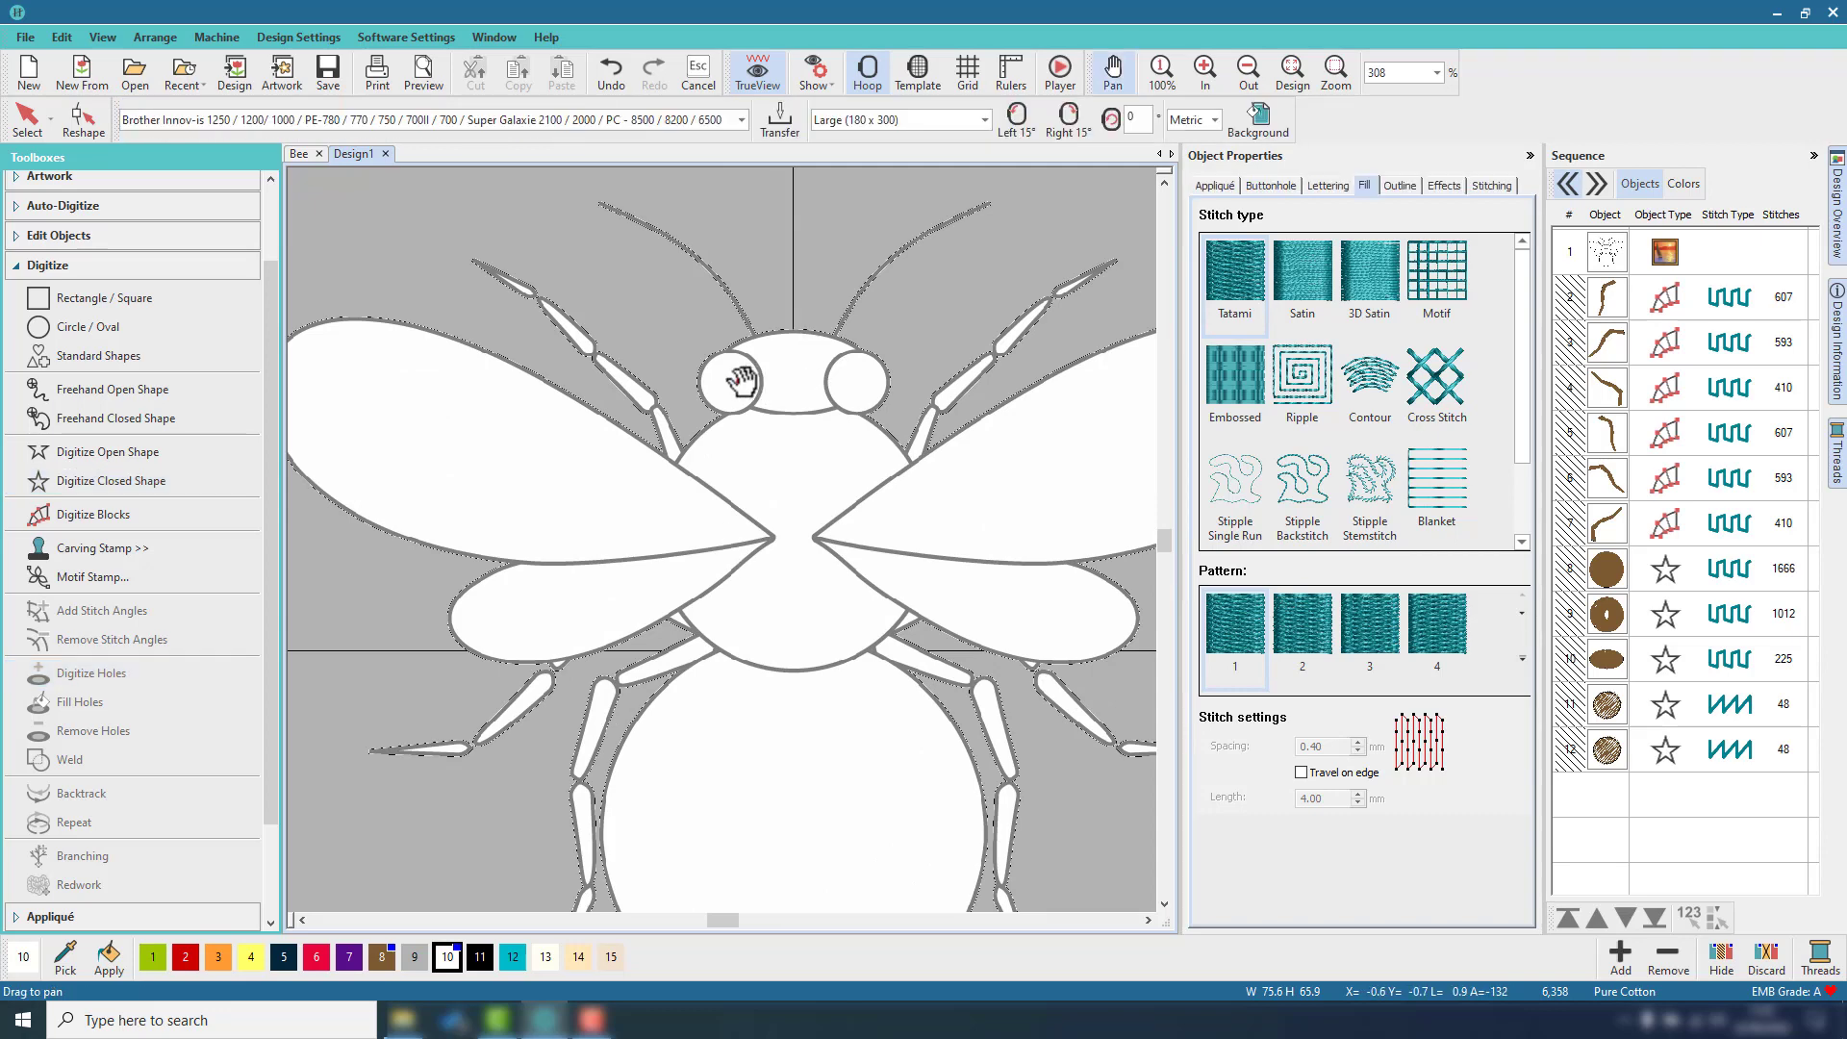
{"action": "left_click_drag", "start_coordinate": [741, 379], "coordinate": [908, 363]}
{"action": "key", "text": "Escape"}
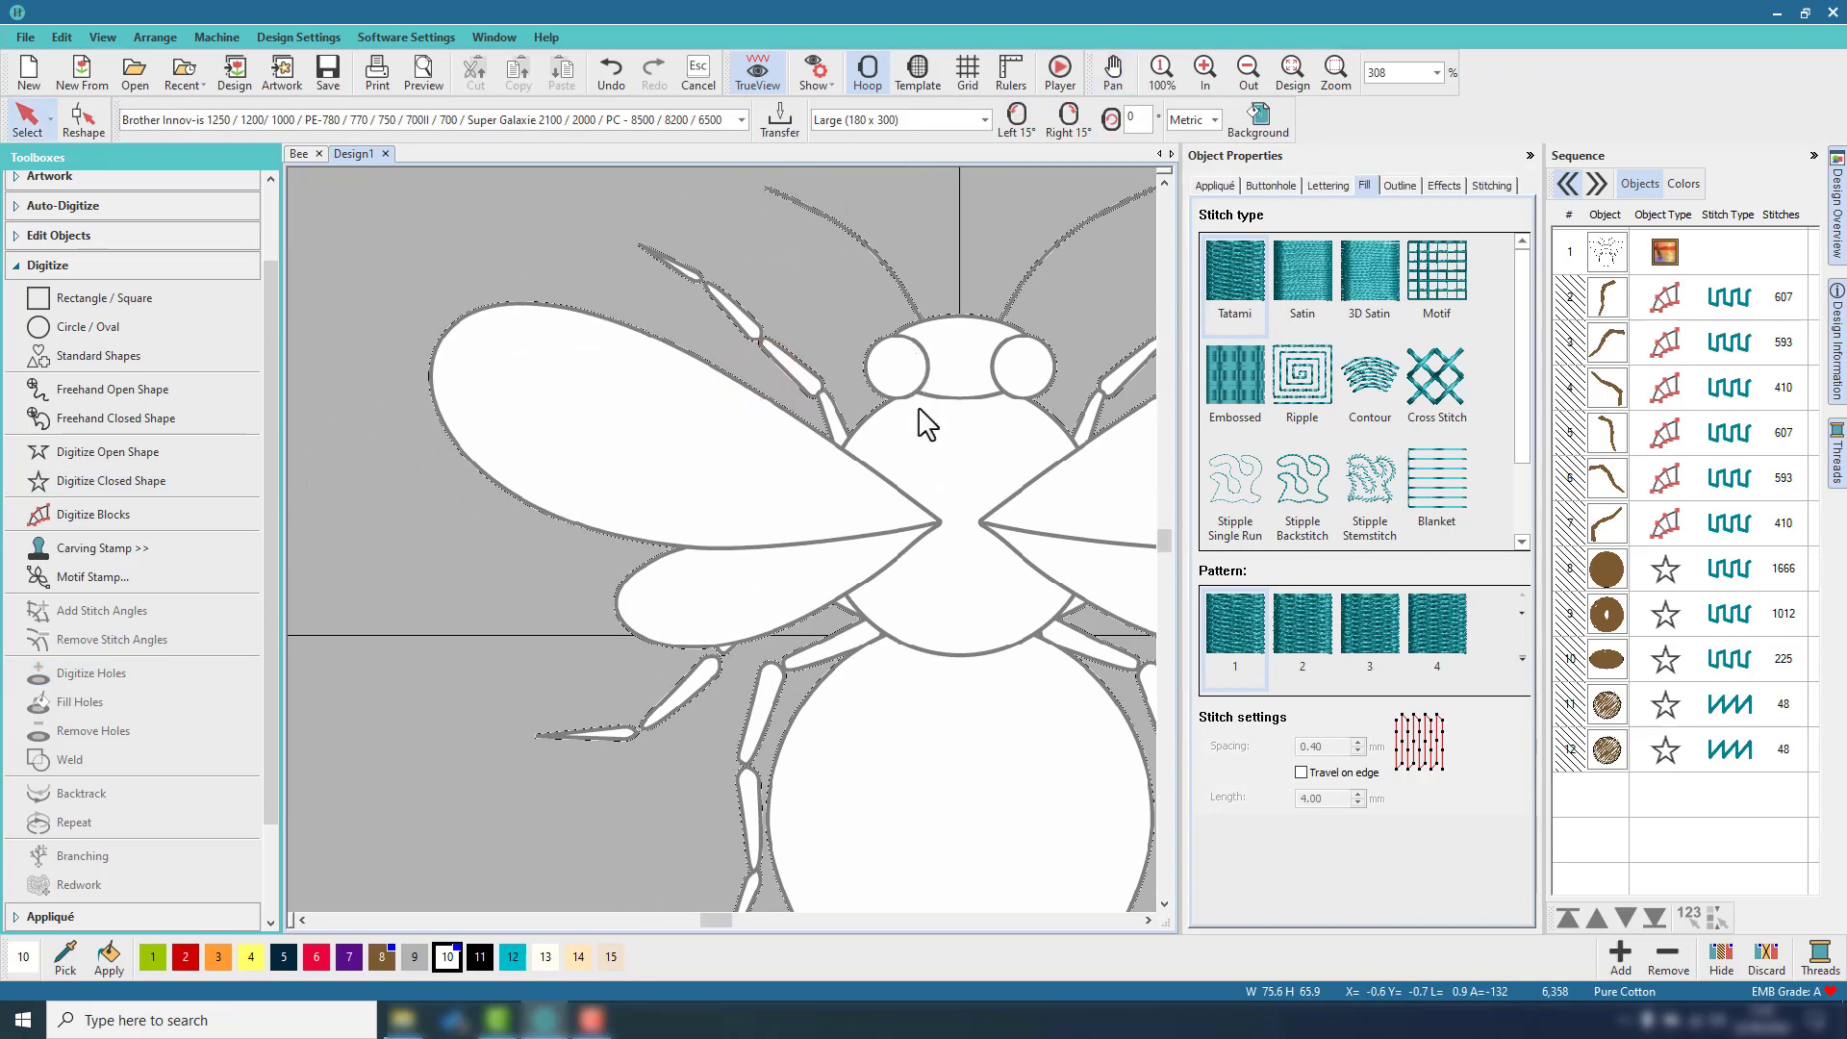
{"action": "left_click", "coordinate": [939, 521]}
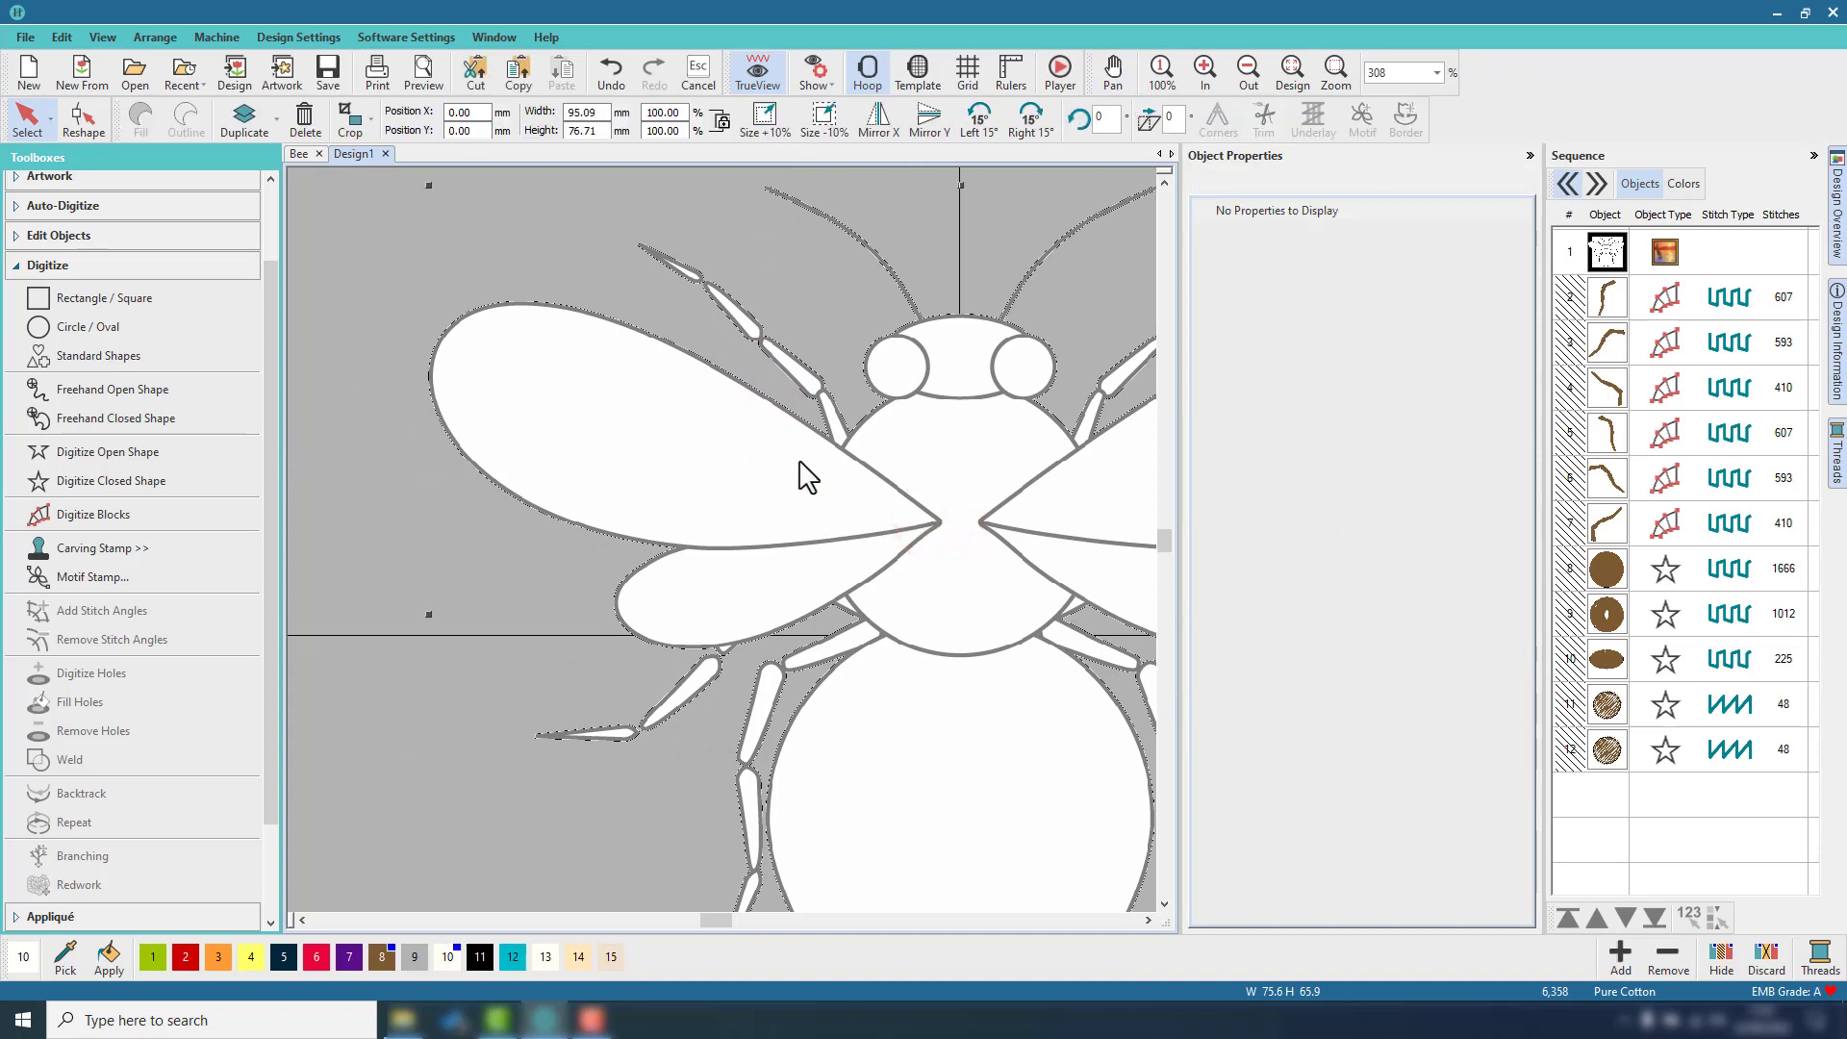
Digitize the upper left wing as a closed shape following its artwork outline from the body joint around the rounded tip and back.
{"action": "left_click", "coordinate": [144, 486]}
{"action": "left_click", "coordinate": [938, 521]}
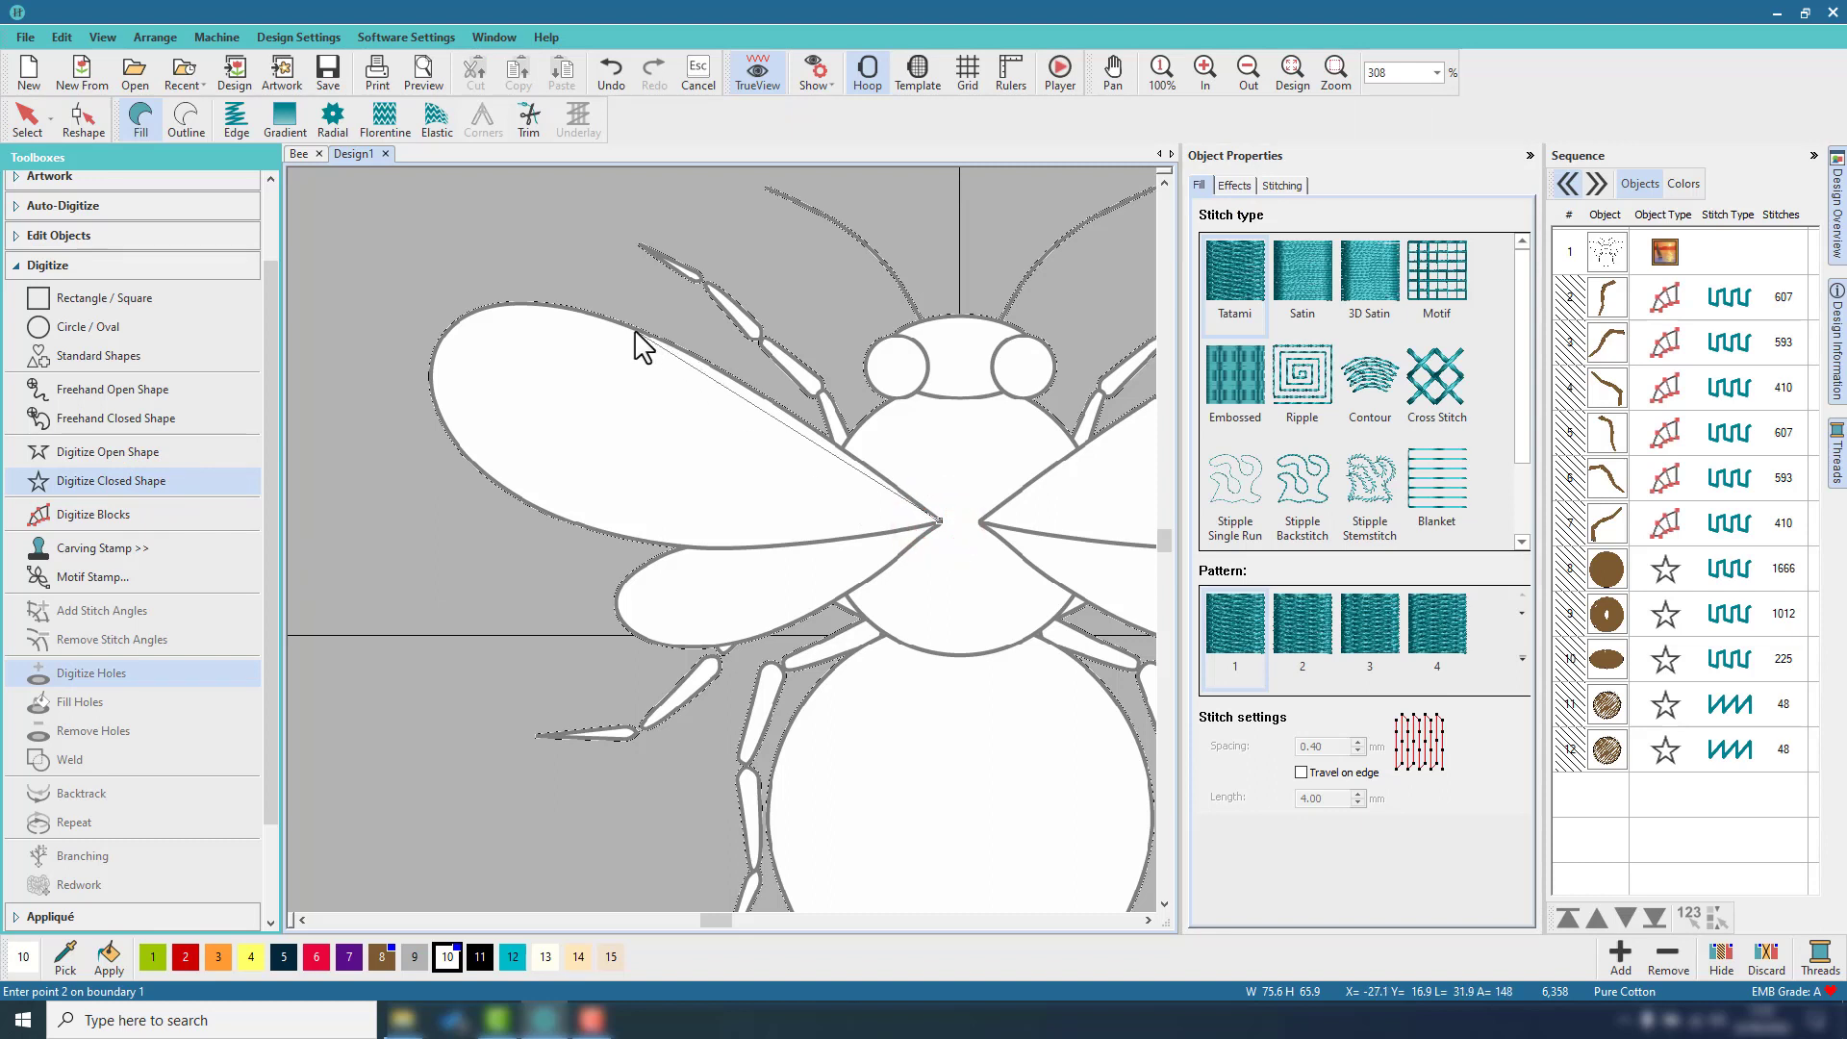
{"action": "left_click", "coordinate": [496, 306]}
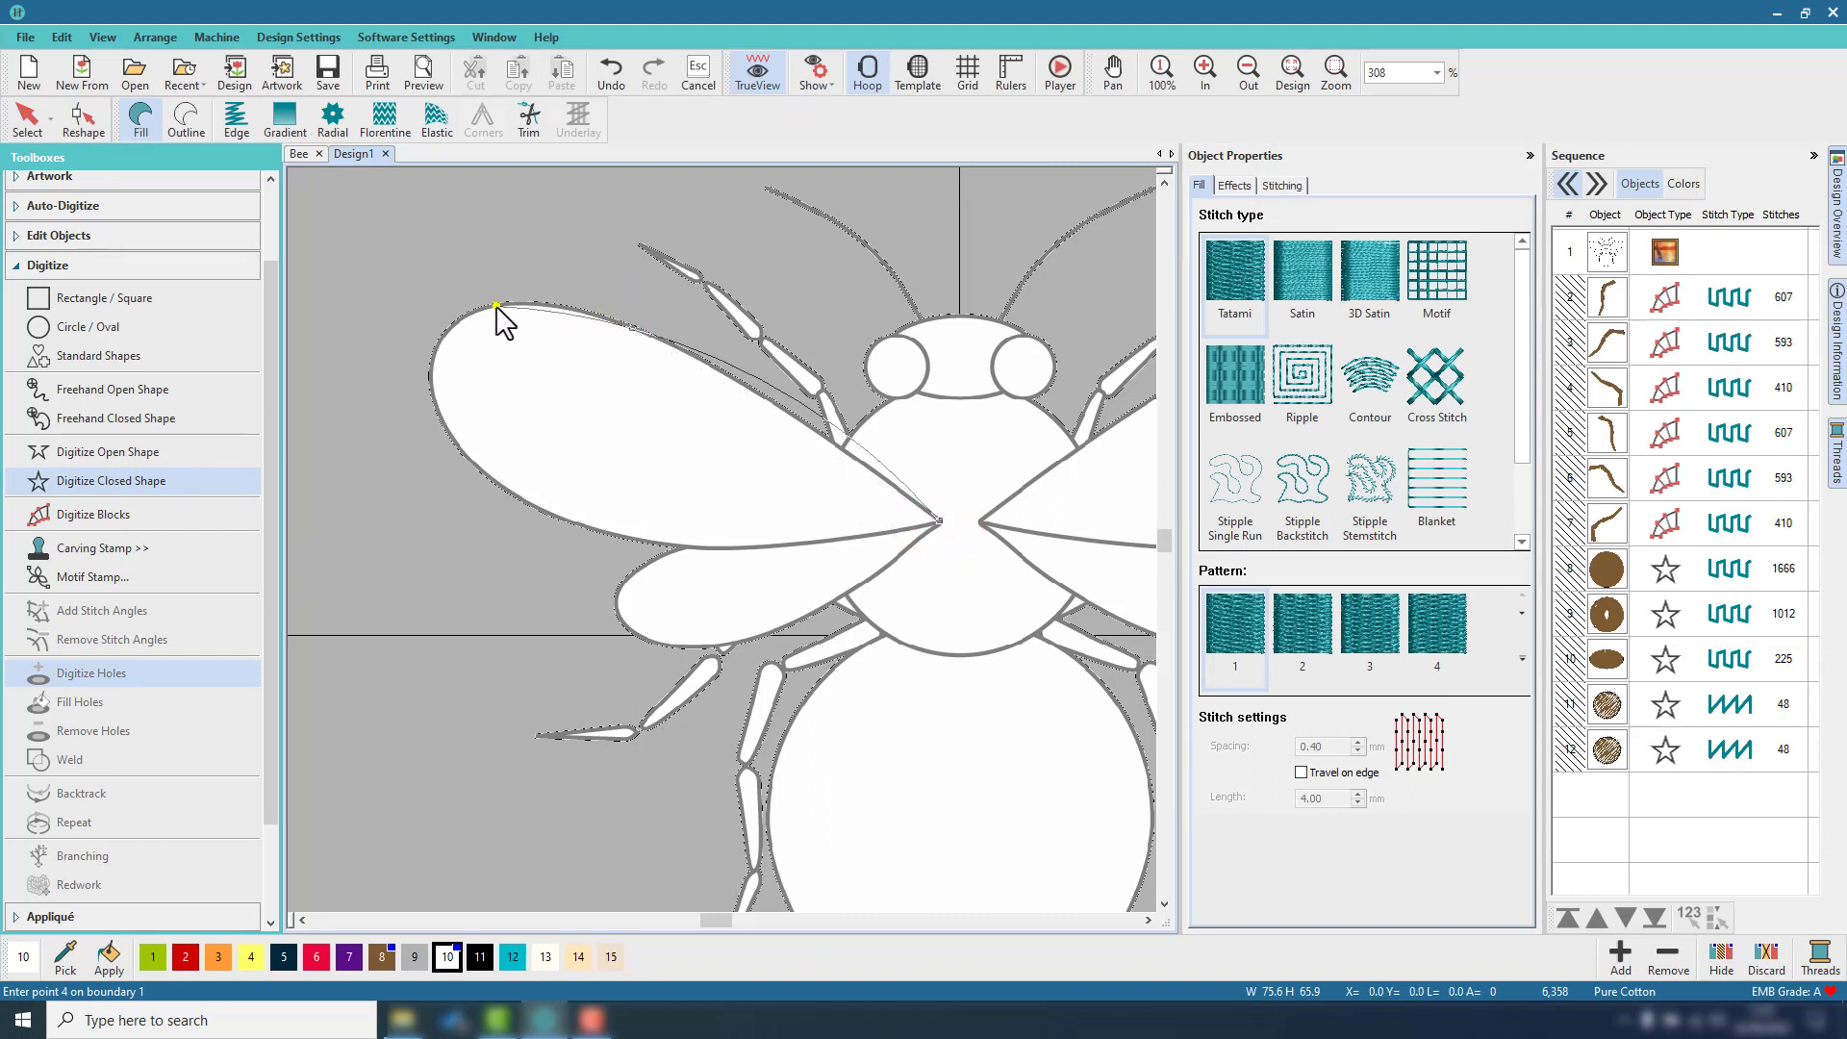
{"action": "left_click", "coordinate": [434, 346]}
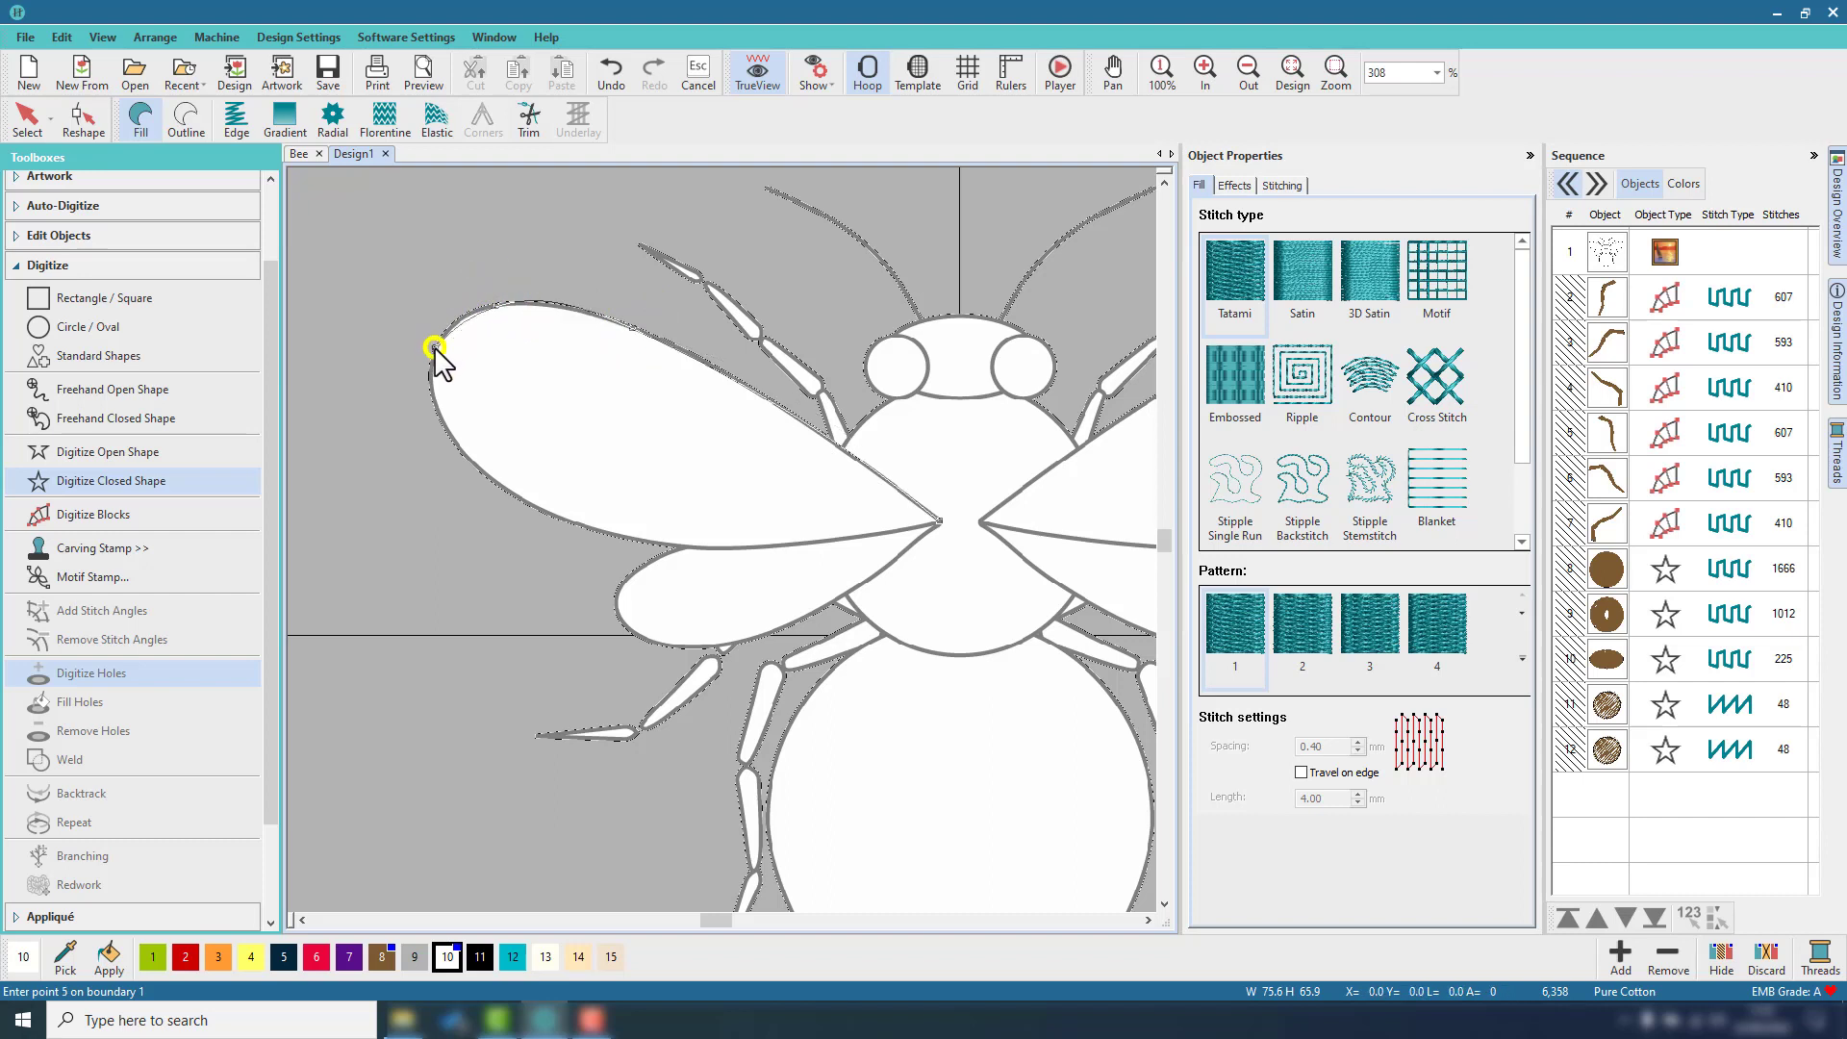
{"action": "left_click", "coordinate": [458, 446]}
{"action": "left_click", "coordinate": [633, 538]}
{"action": "left_click", "coordinate": [802, 544]}
{"action": "left_click", "coordinate": [927, 523]}
{"action": "key", "text": "Return"}
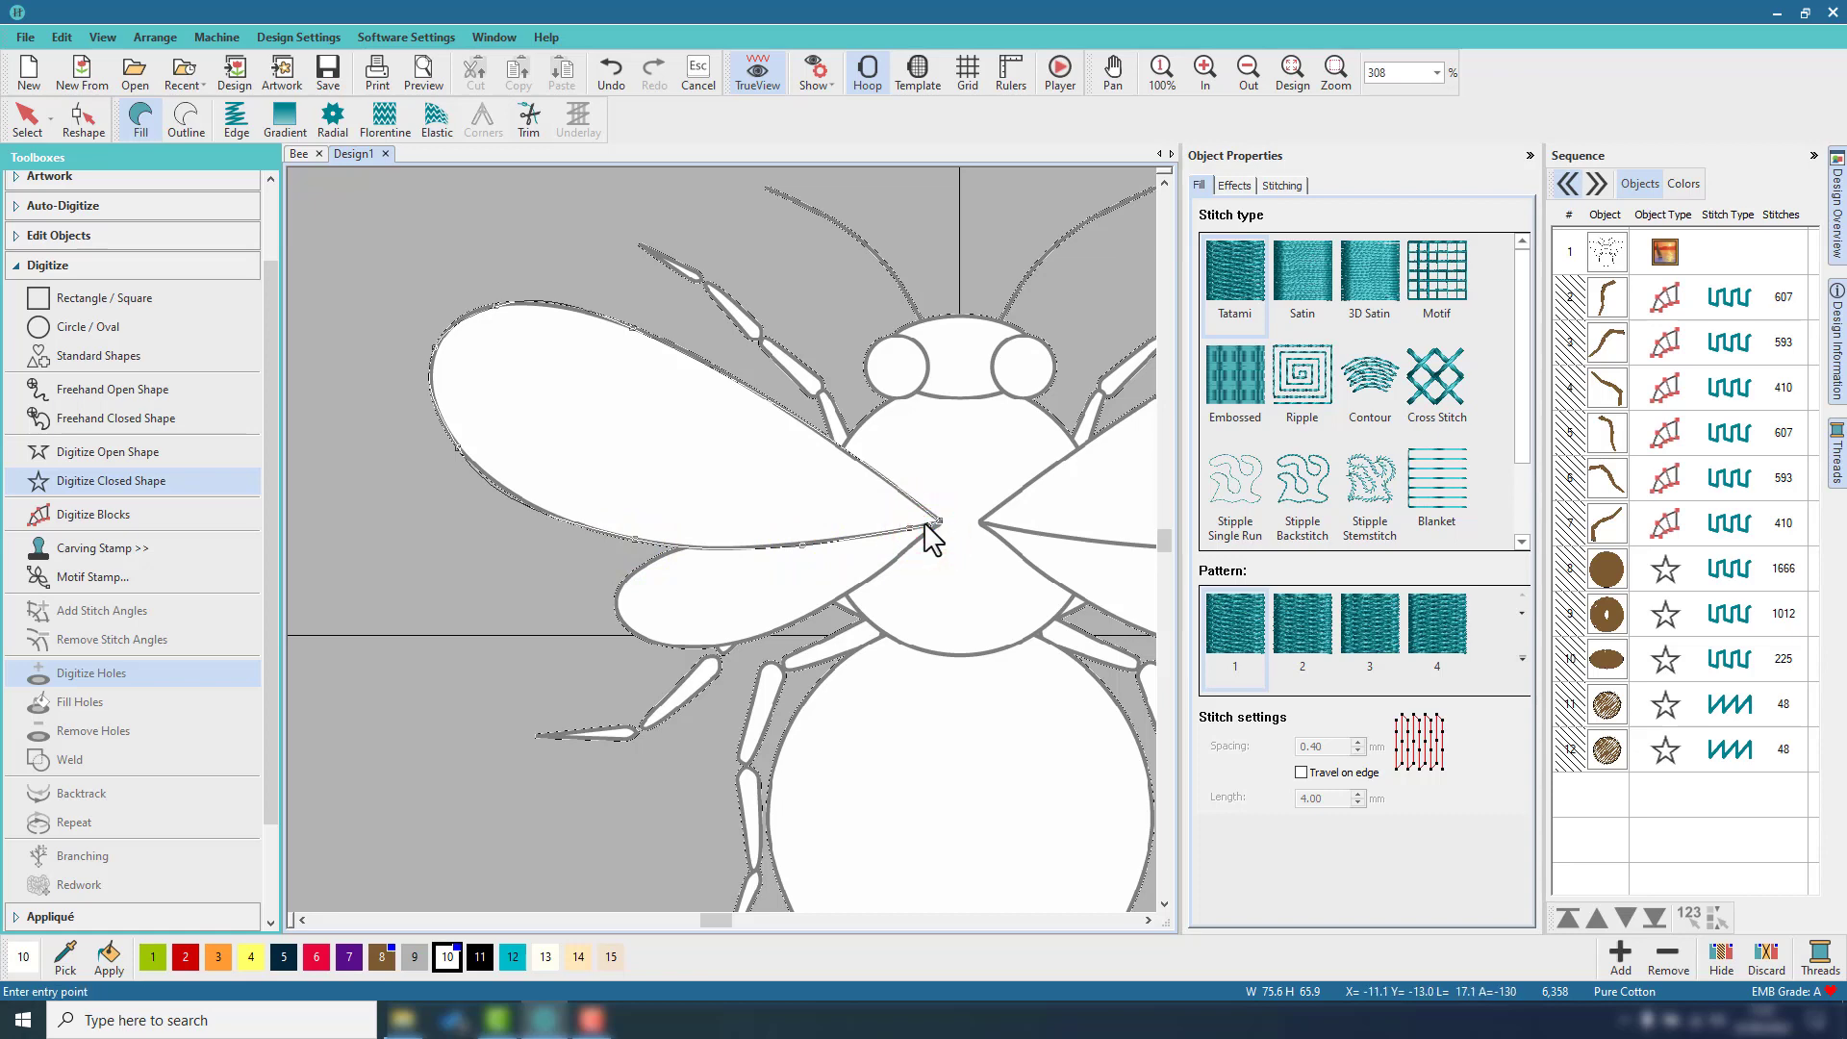
{"action": "key", "text": "Return"}
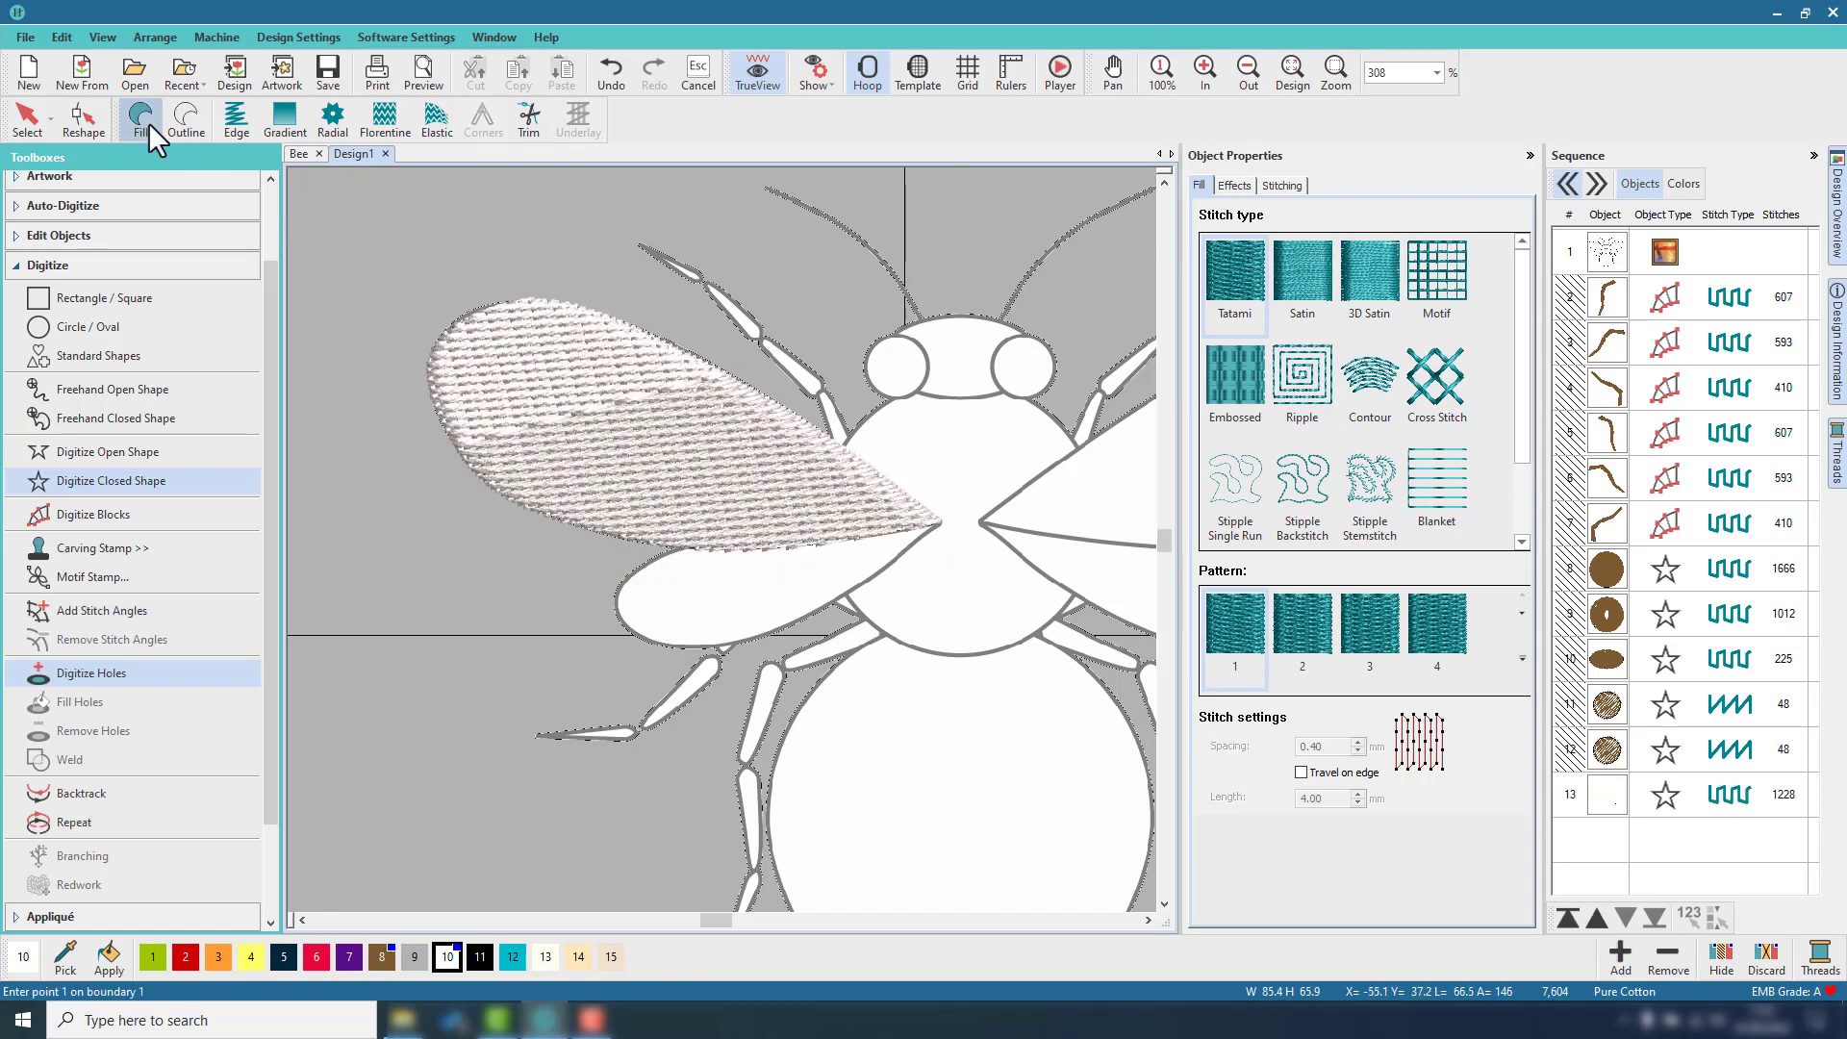
Set the upper left wing's stitch angle to about 57° and its Tatami spacing to 0.5 mm.
{"action": "left_click", "coordinate": [72, 125]}
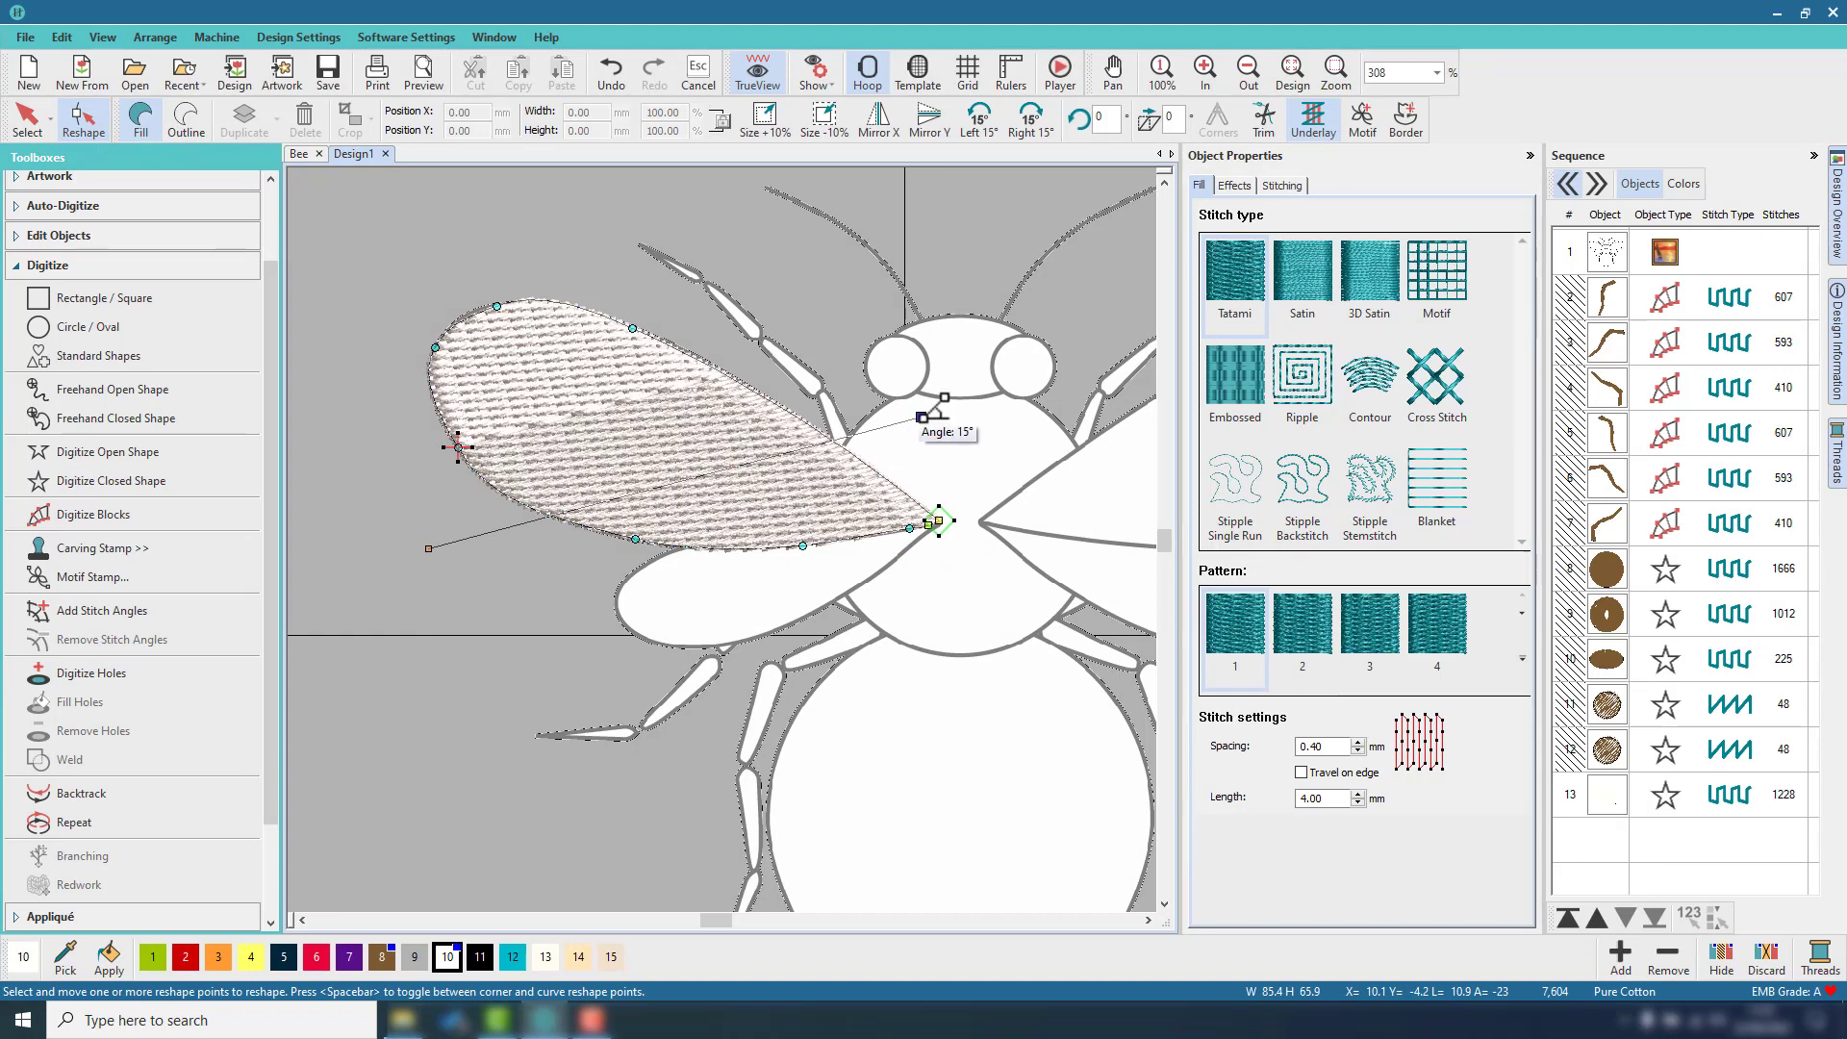
{"action": "left_click_drag", "start_coordinate": [921, 417], "coordinate": [772, 247]}
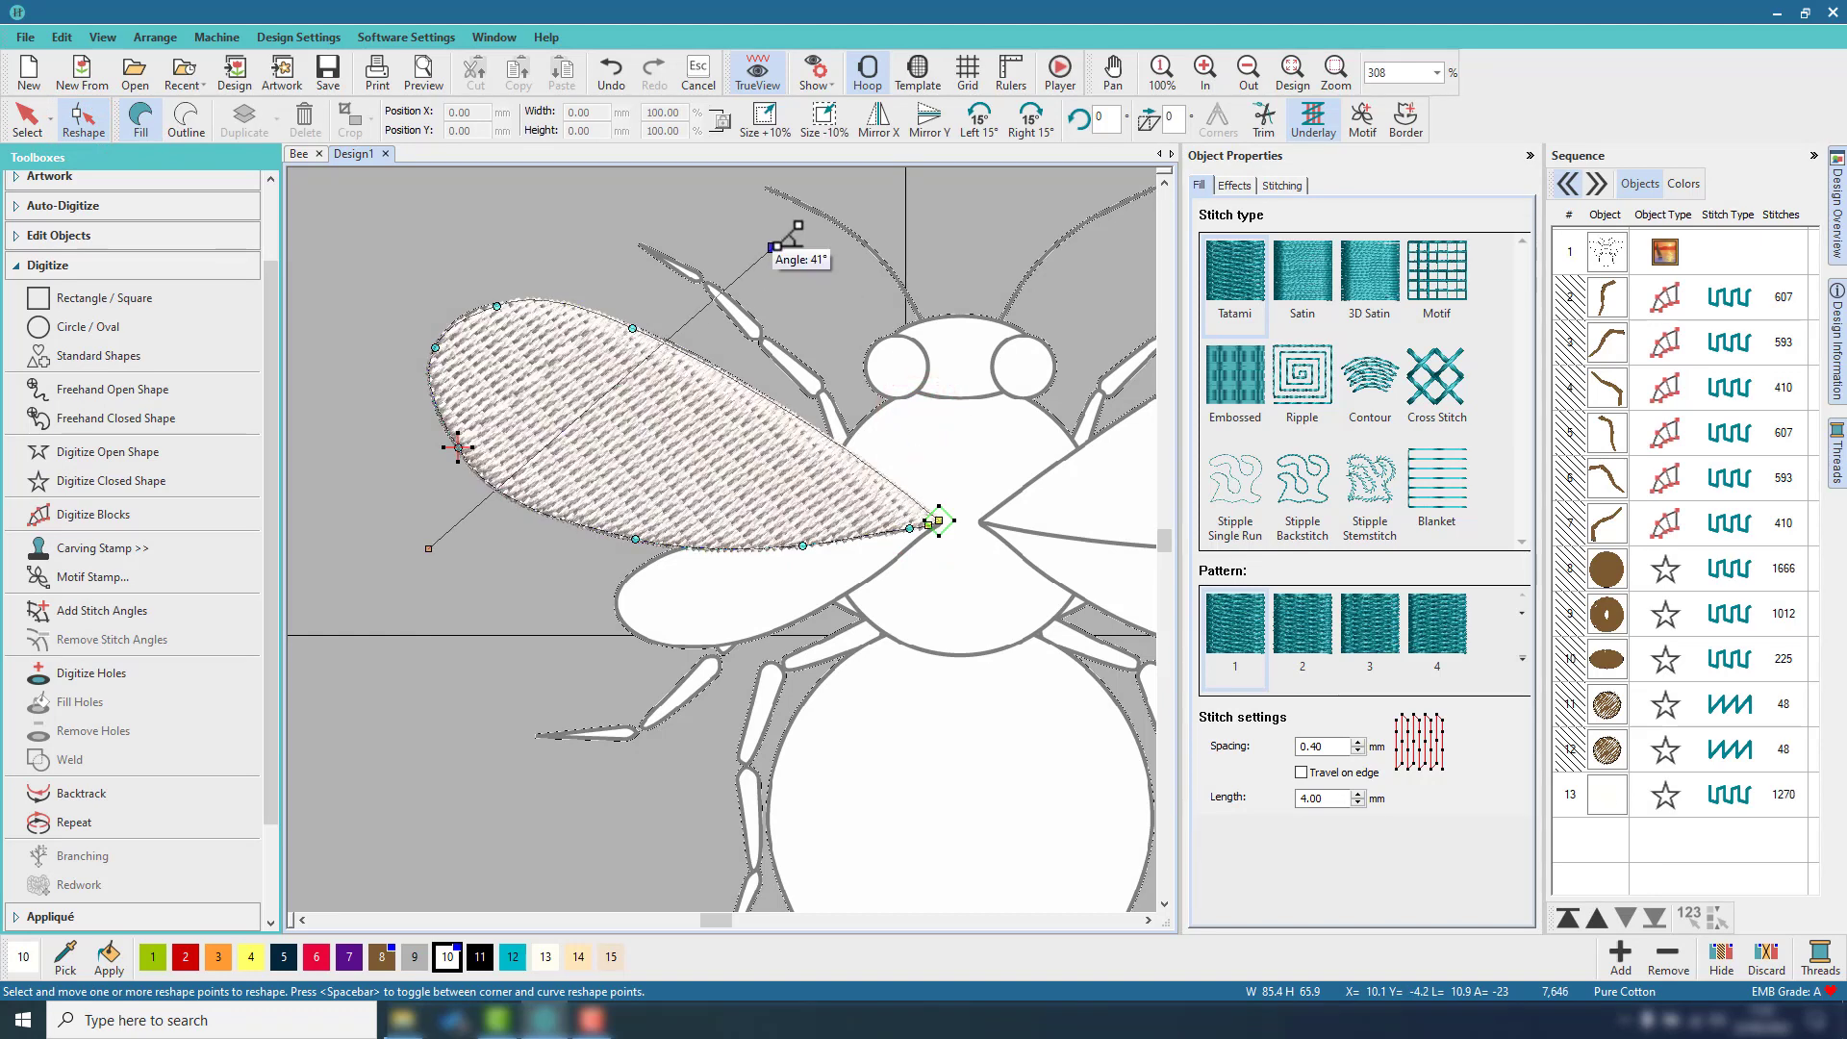
{"action": "left_click_drag", "start_coordinate": [430, 548], "coordinate": [519, 642]}
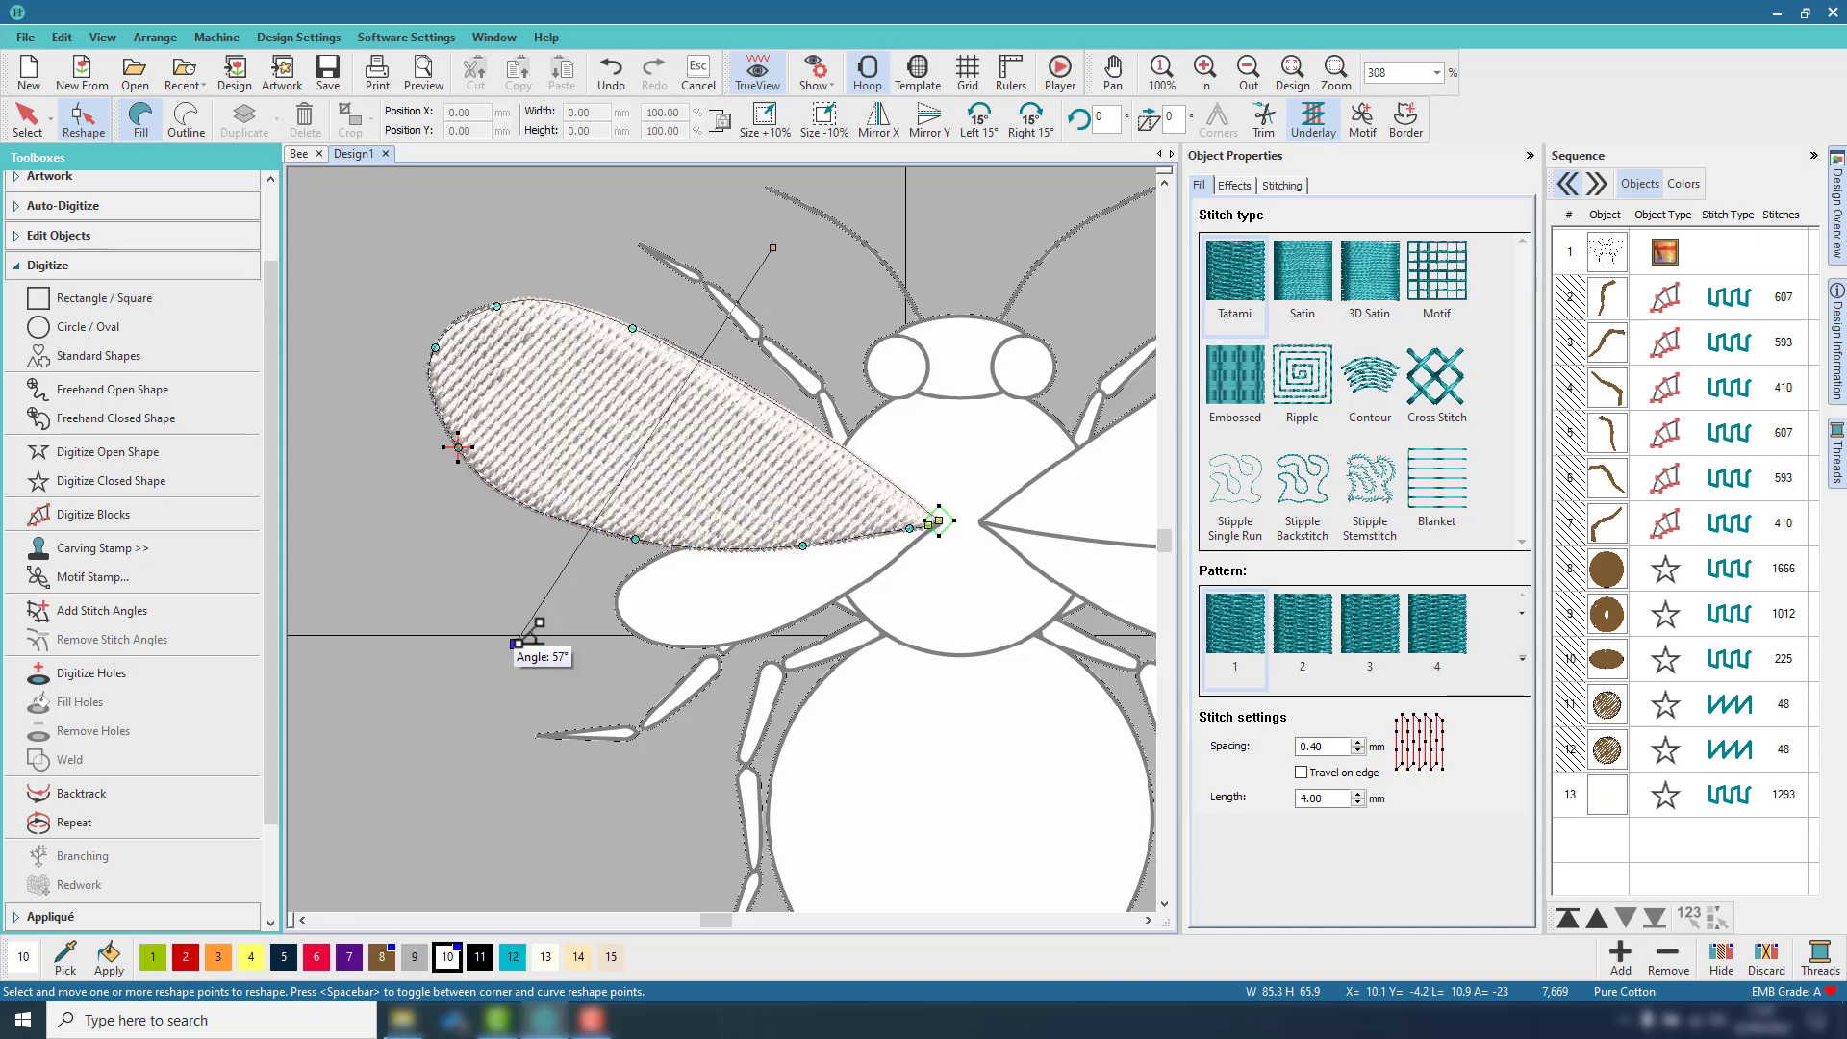
{"action": "double_click", "coordinate": [1322, 747]}
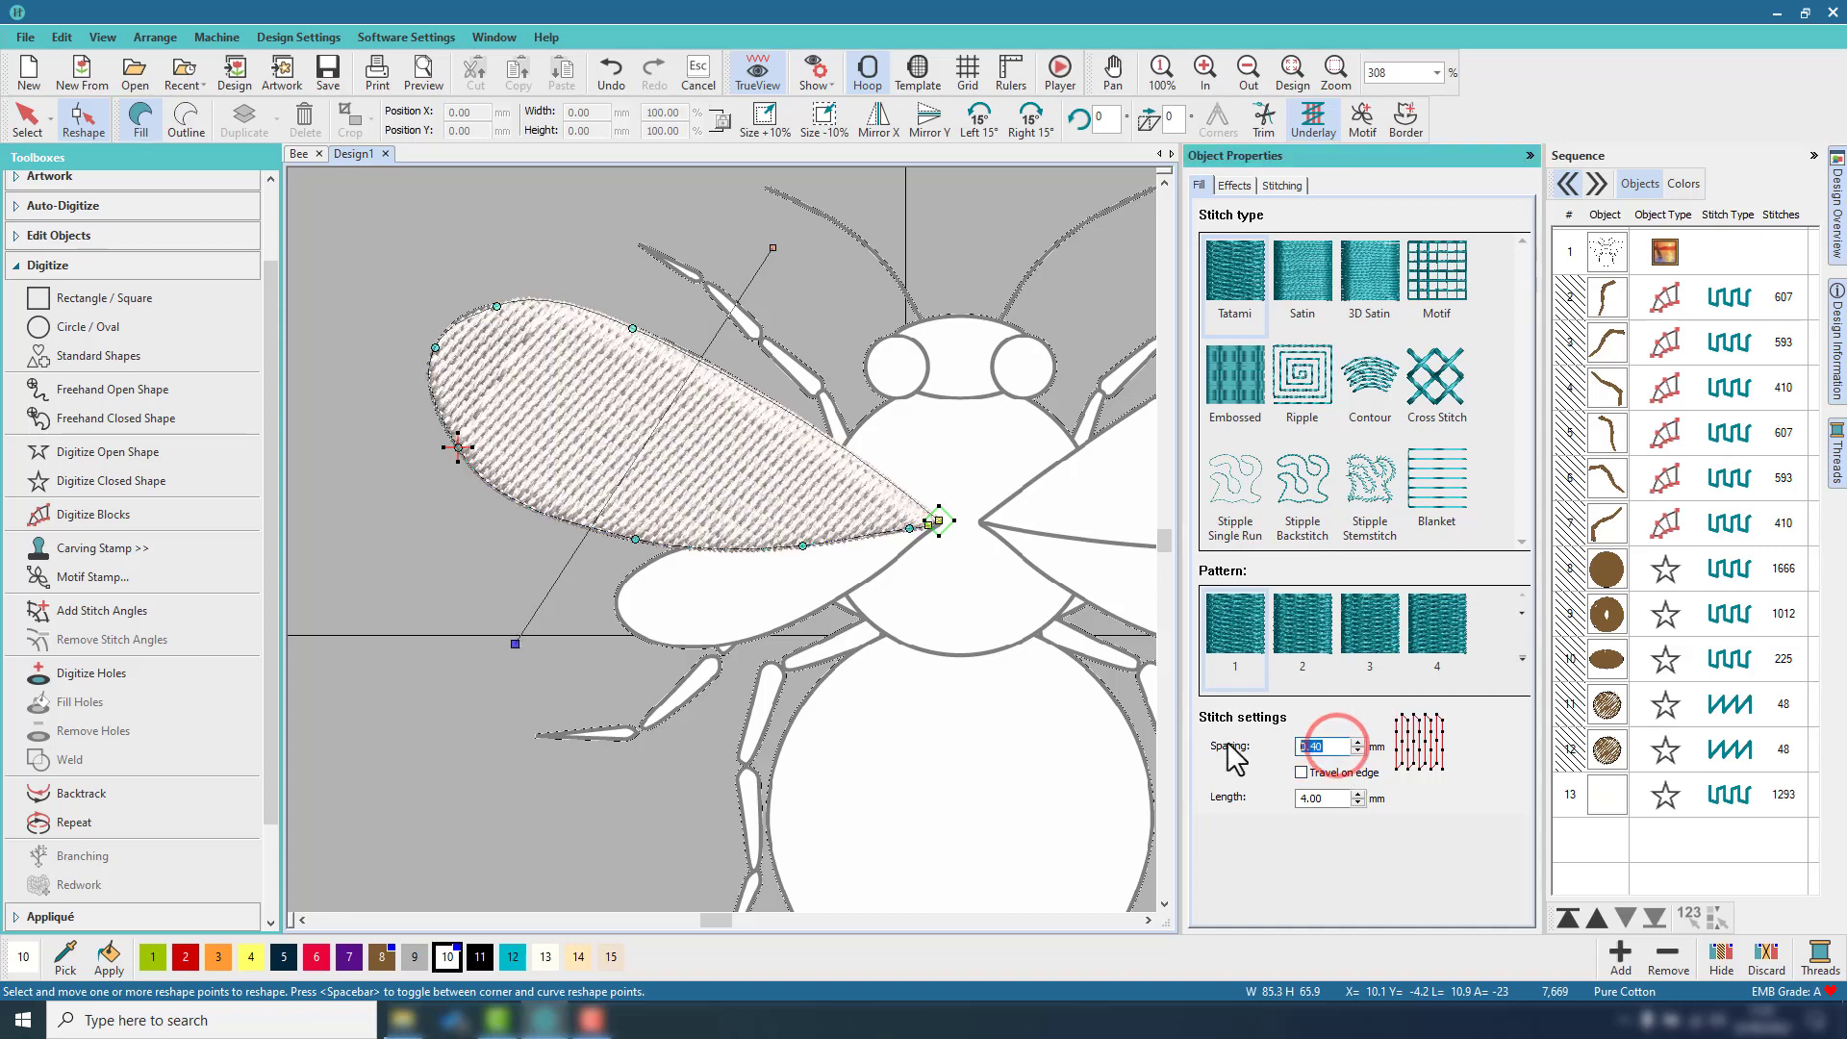
{"action": "type", "text": "0.5"}
{"action": "key", "text": "Return"}
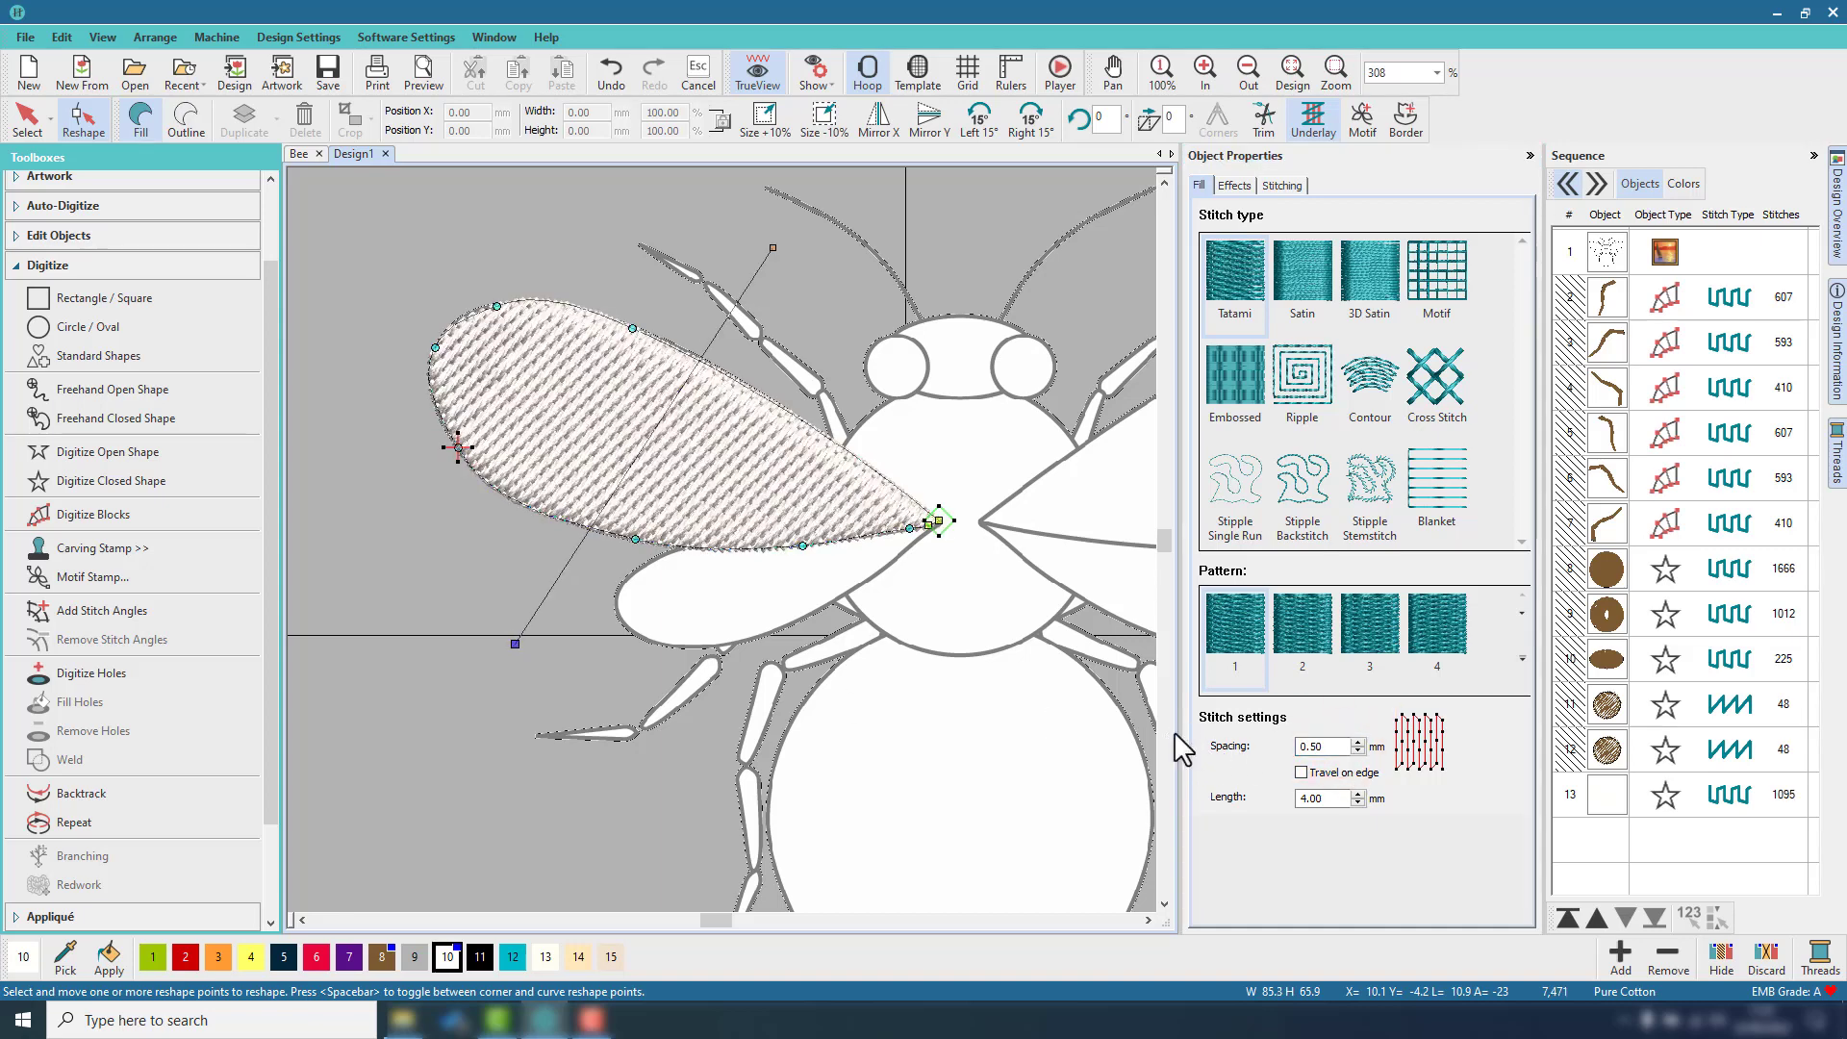
Duplicate the upper left wing in place and scale the copy proportionally to about 55%.
{"action": "left_click", "coordinate": [27, 120]}
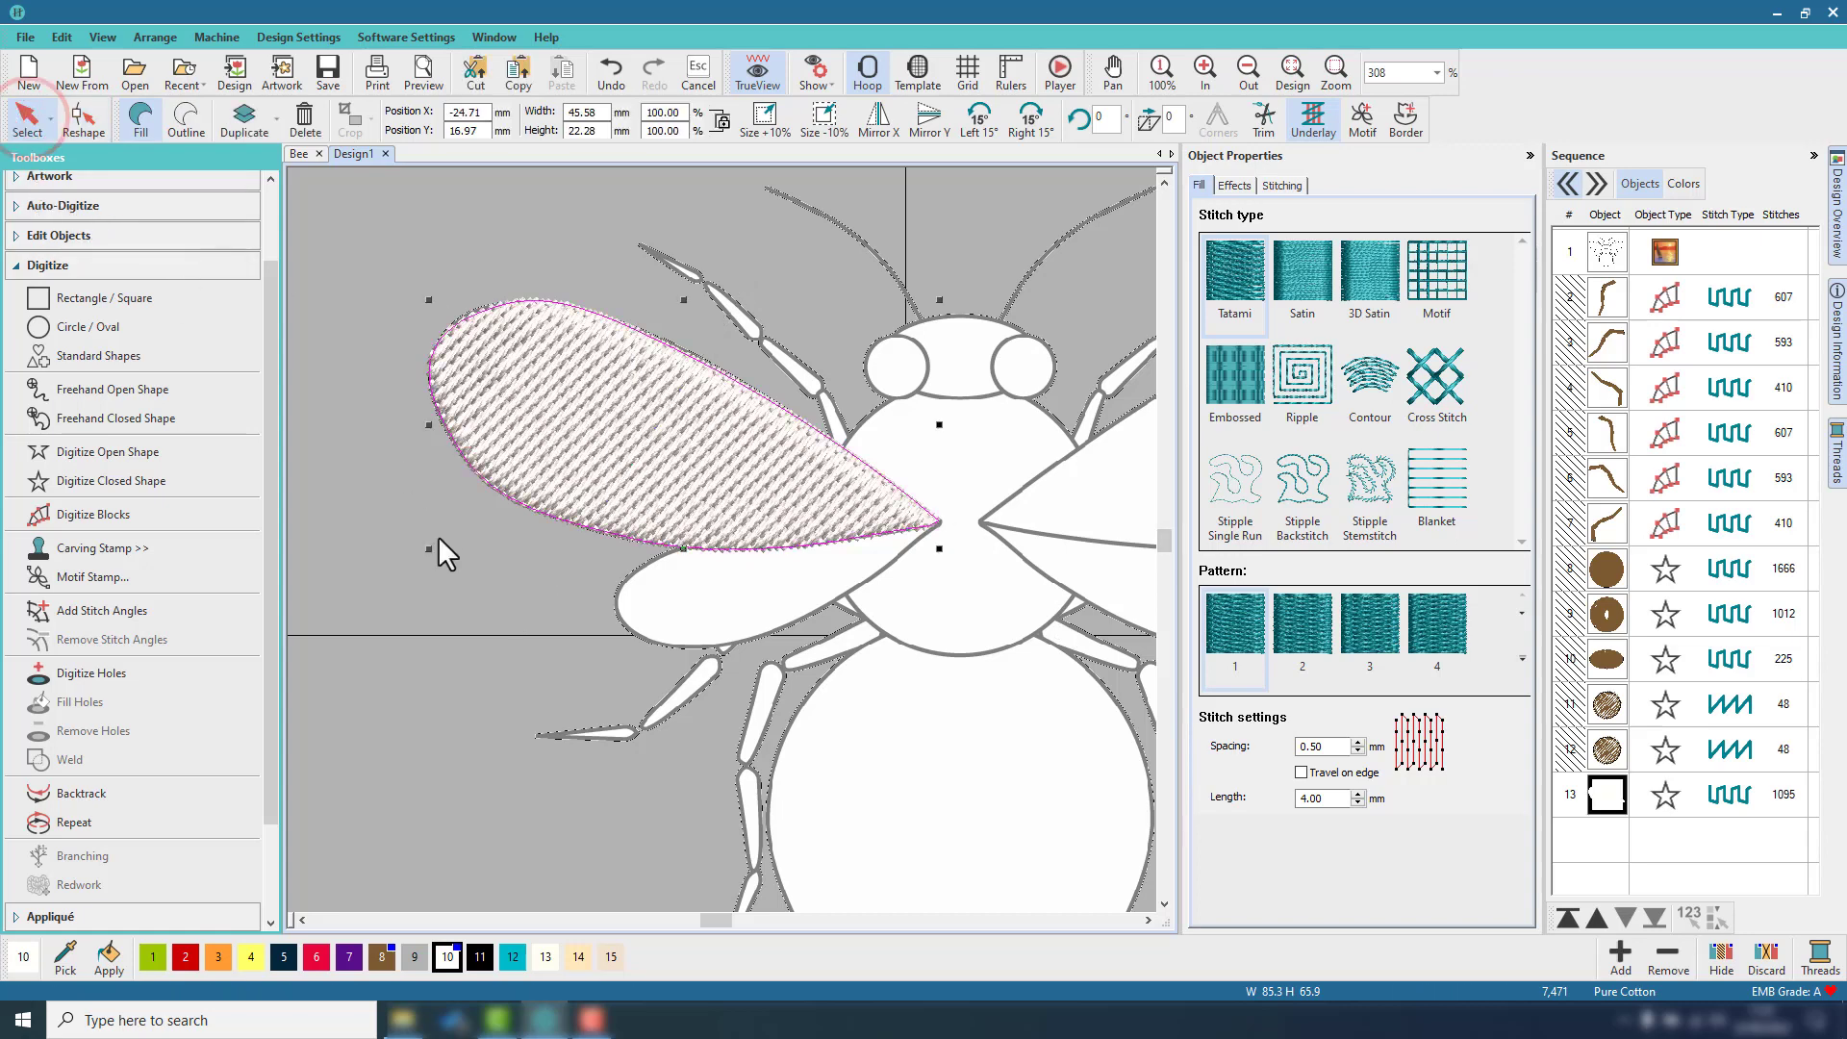
{"action": "left_click", "coordinate": [434, 540]}
{"action": "left_click", "coordinate": [592, 419]}
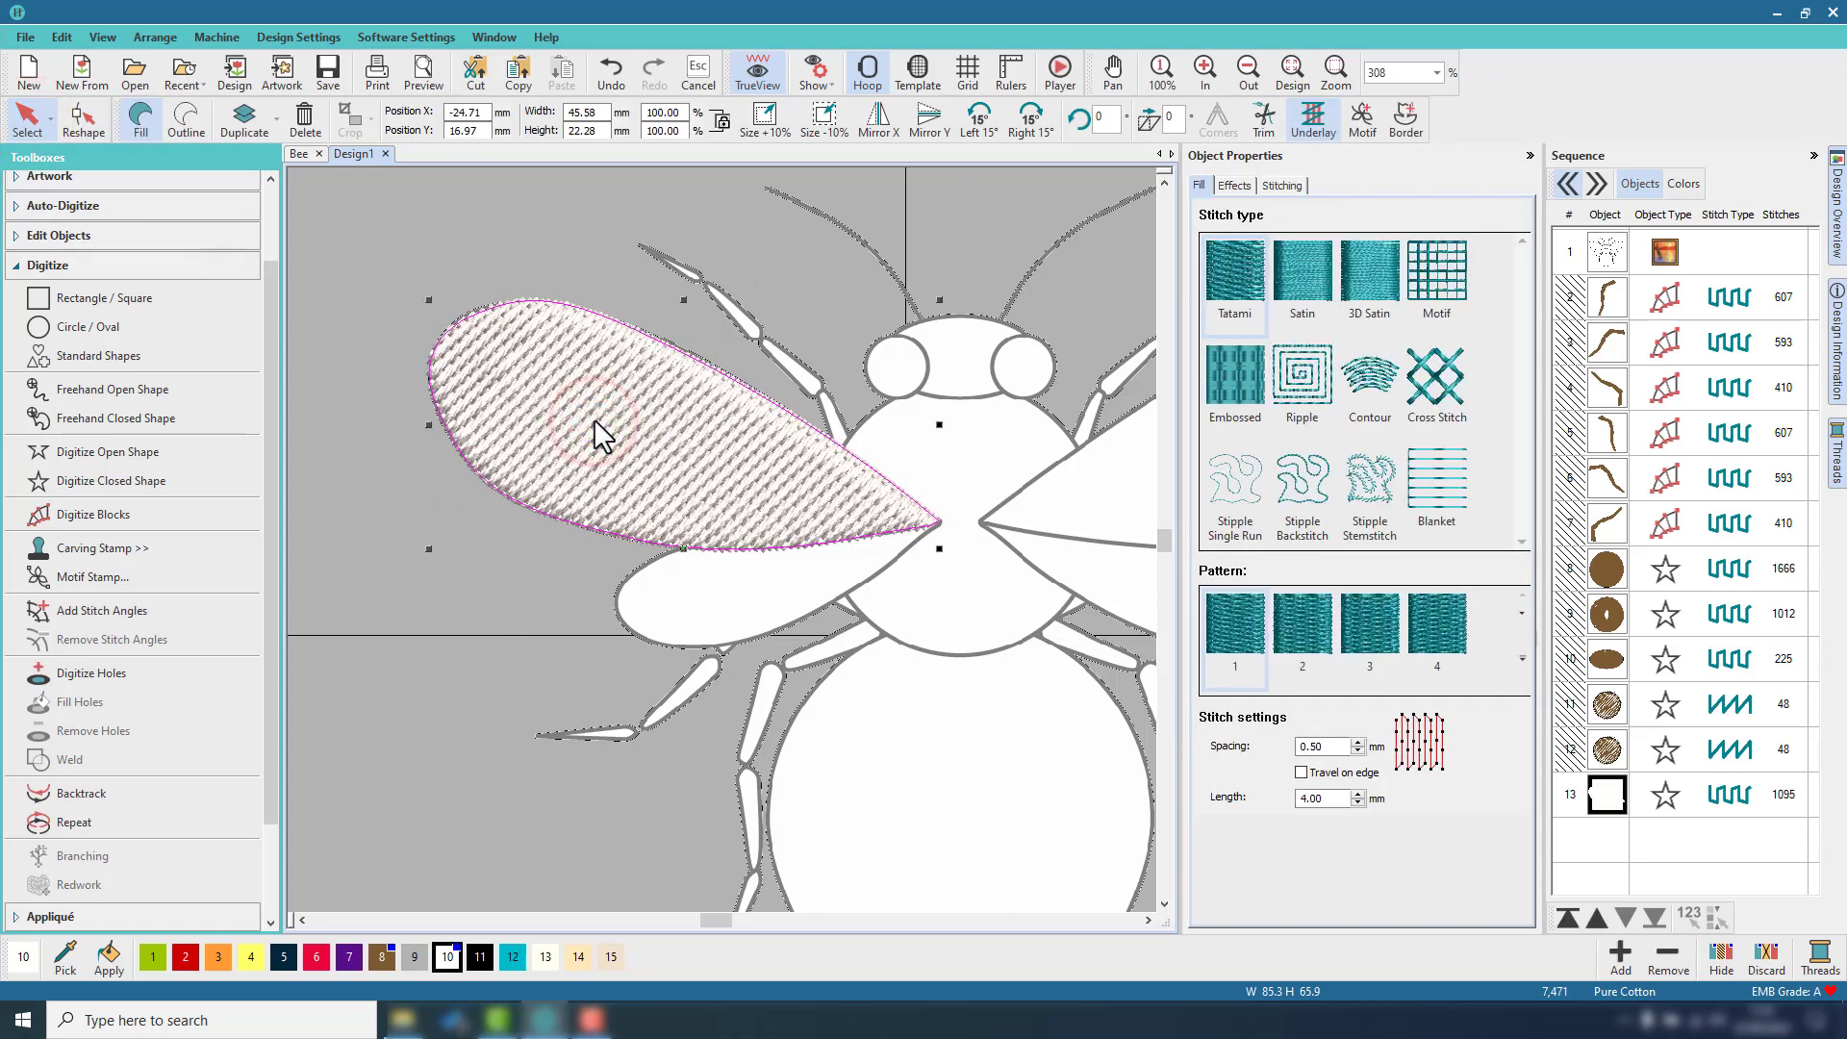
{"action": "key", "text": "ctrl+d"}
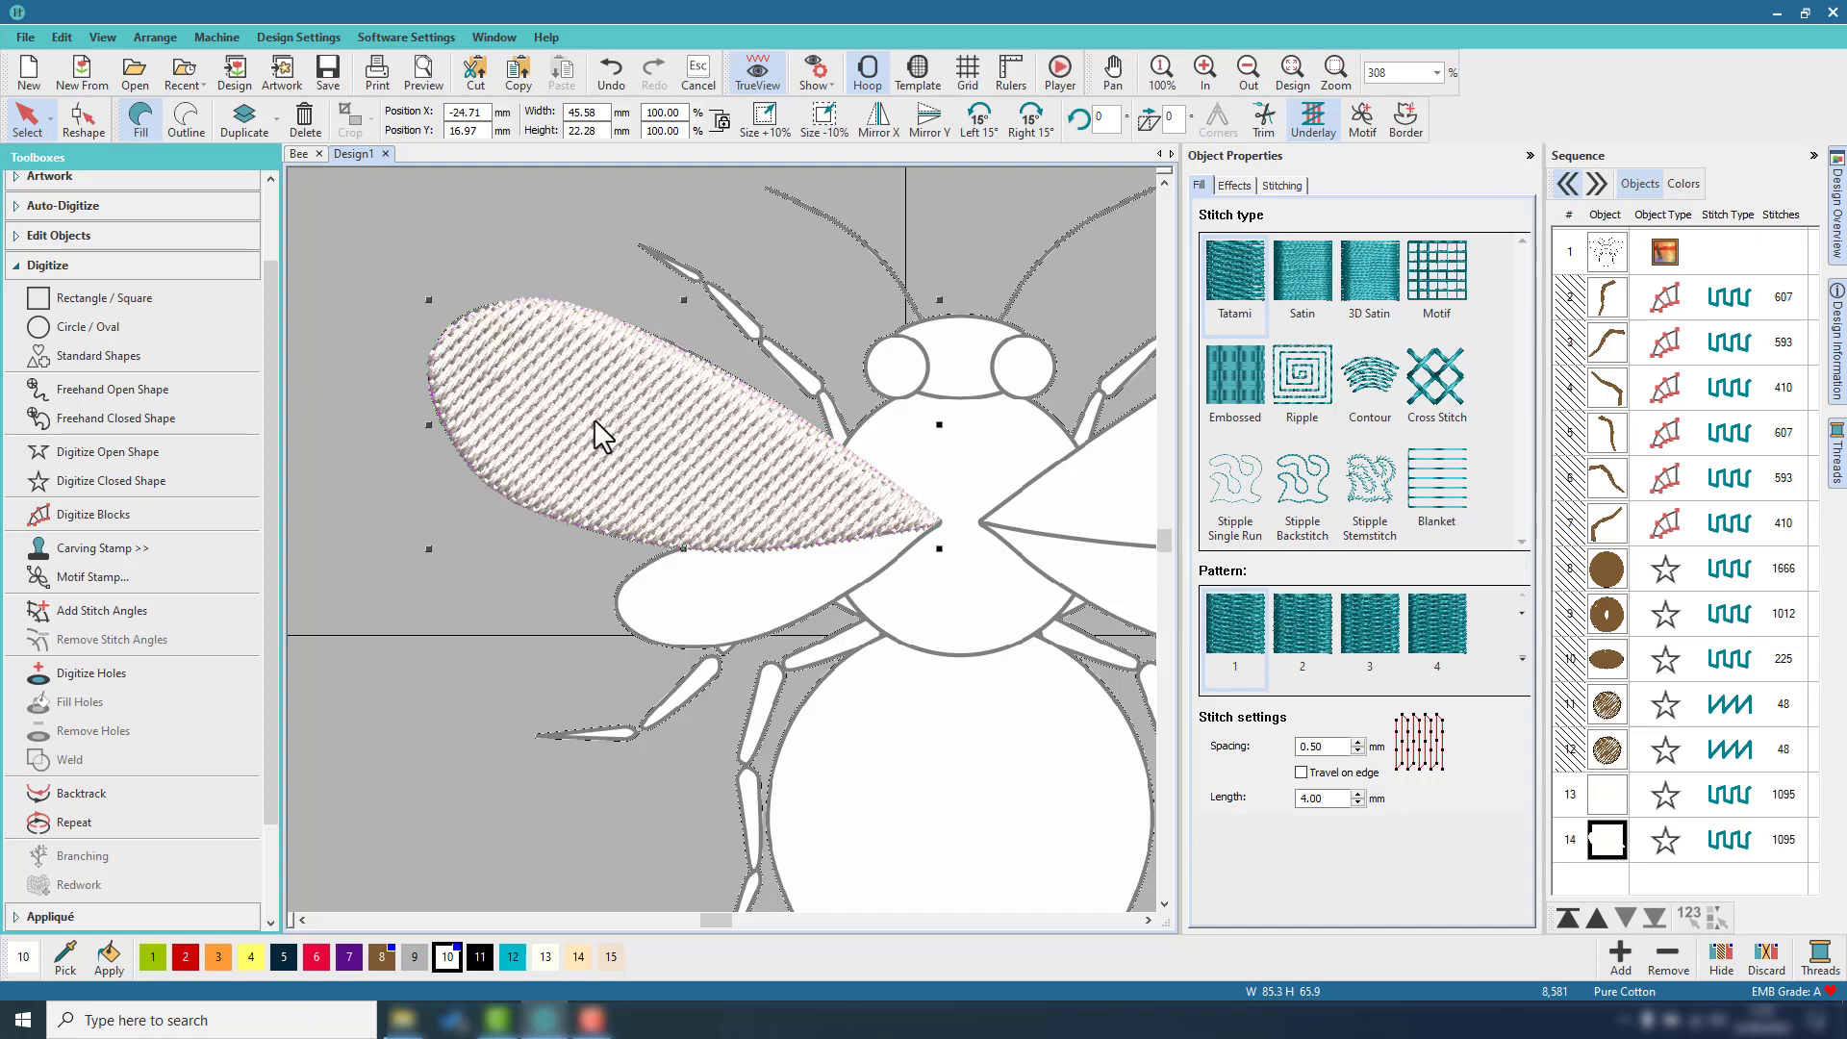
{"action": "left_click_drag", "start_coordinate": [428, 300], "coordinate": [460, 343]}
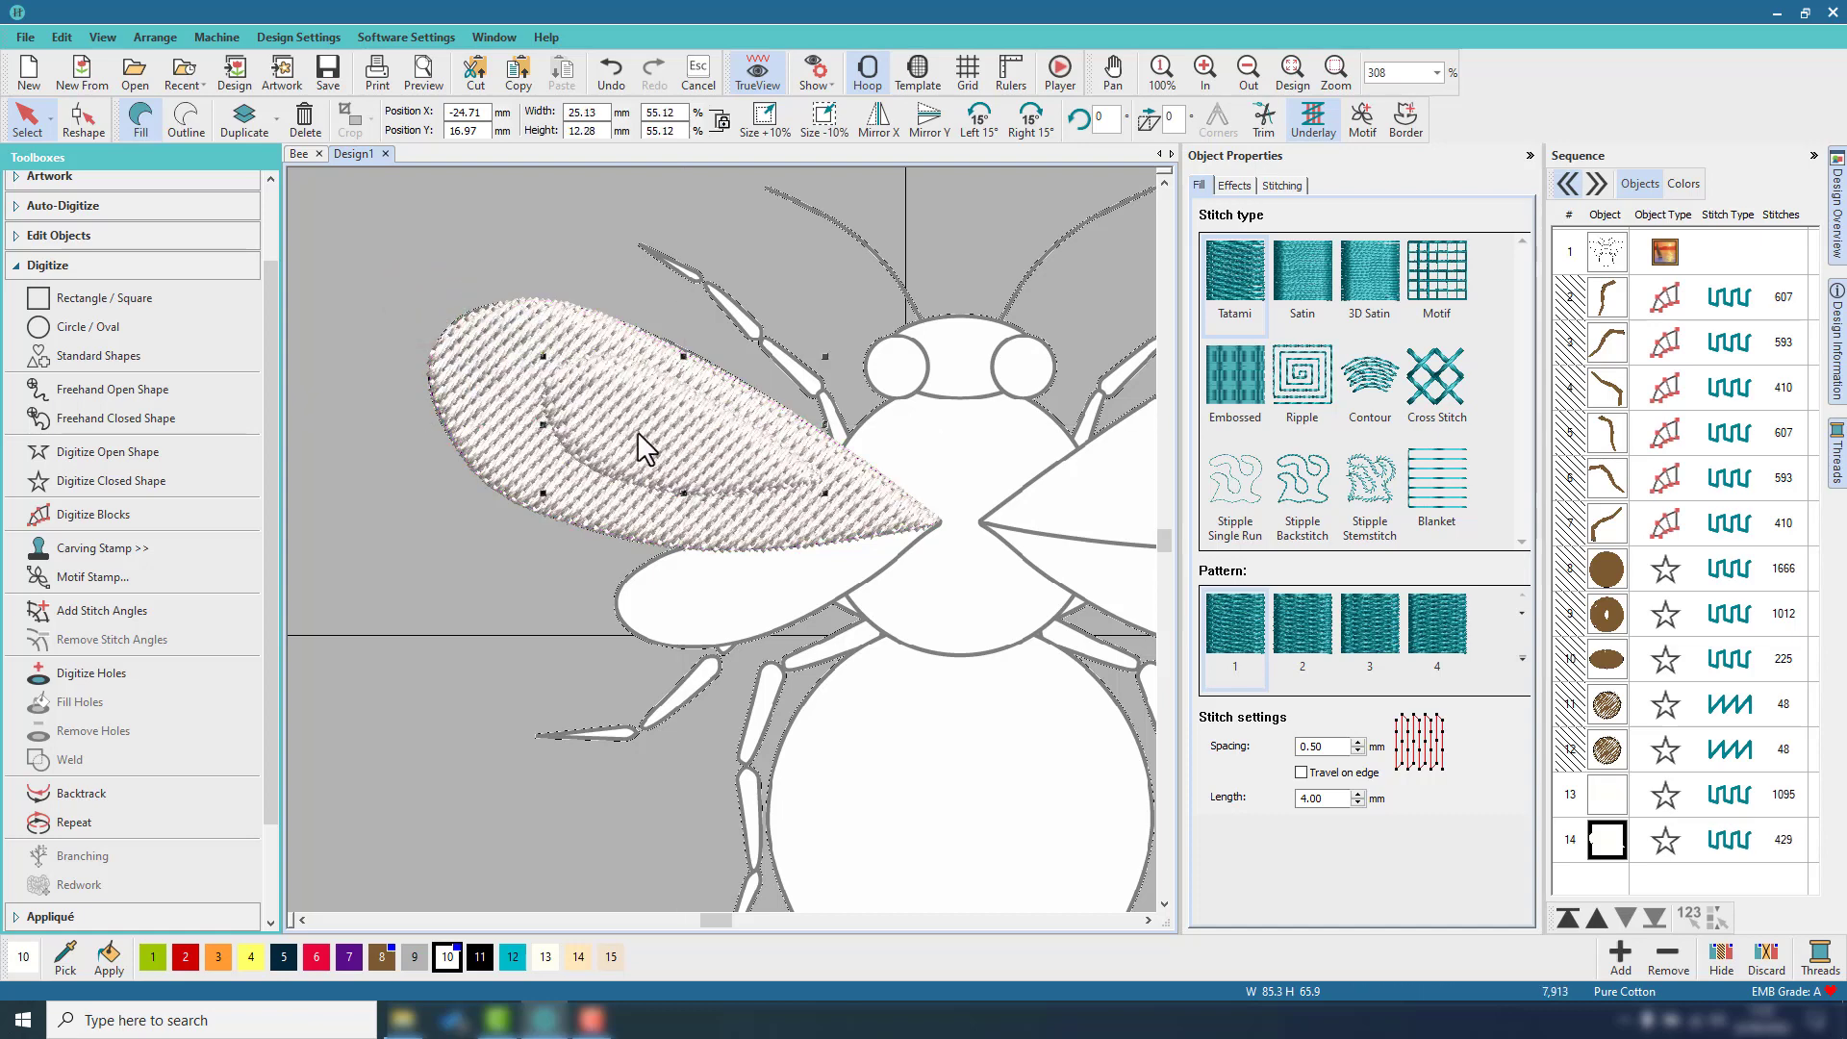
Fit the small copy over the lower left wing artwork, rotating it 30° left and resizing it to about 27.6 × 11.3 mm.
{"action": "left_click_drag", "start_coordinate": [641, 431], "coordinate": [724, 535]}
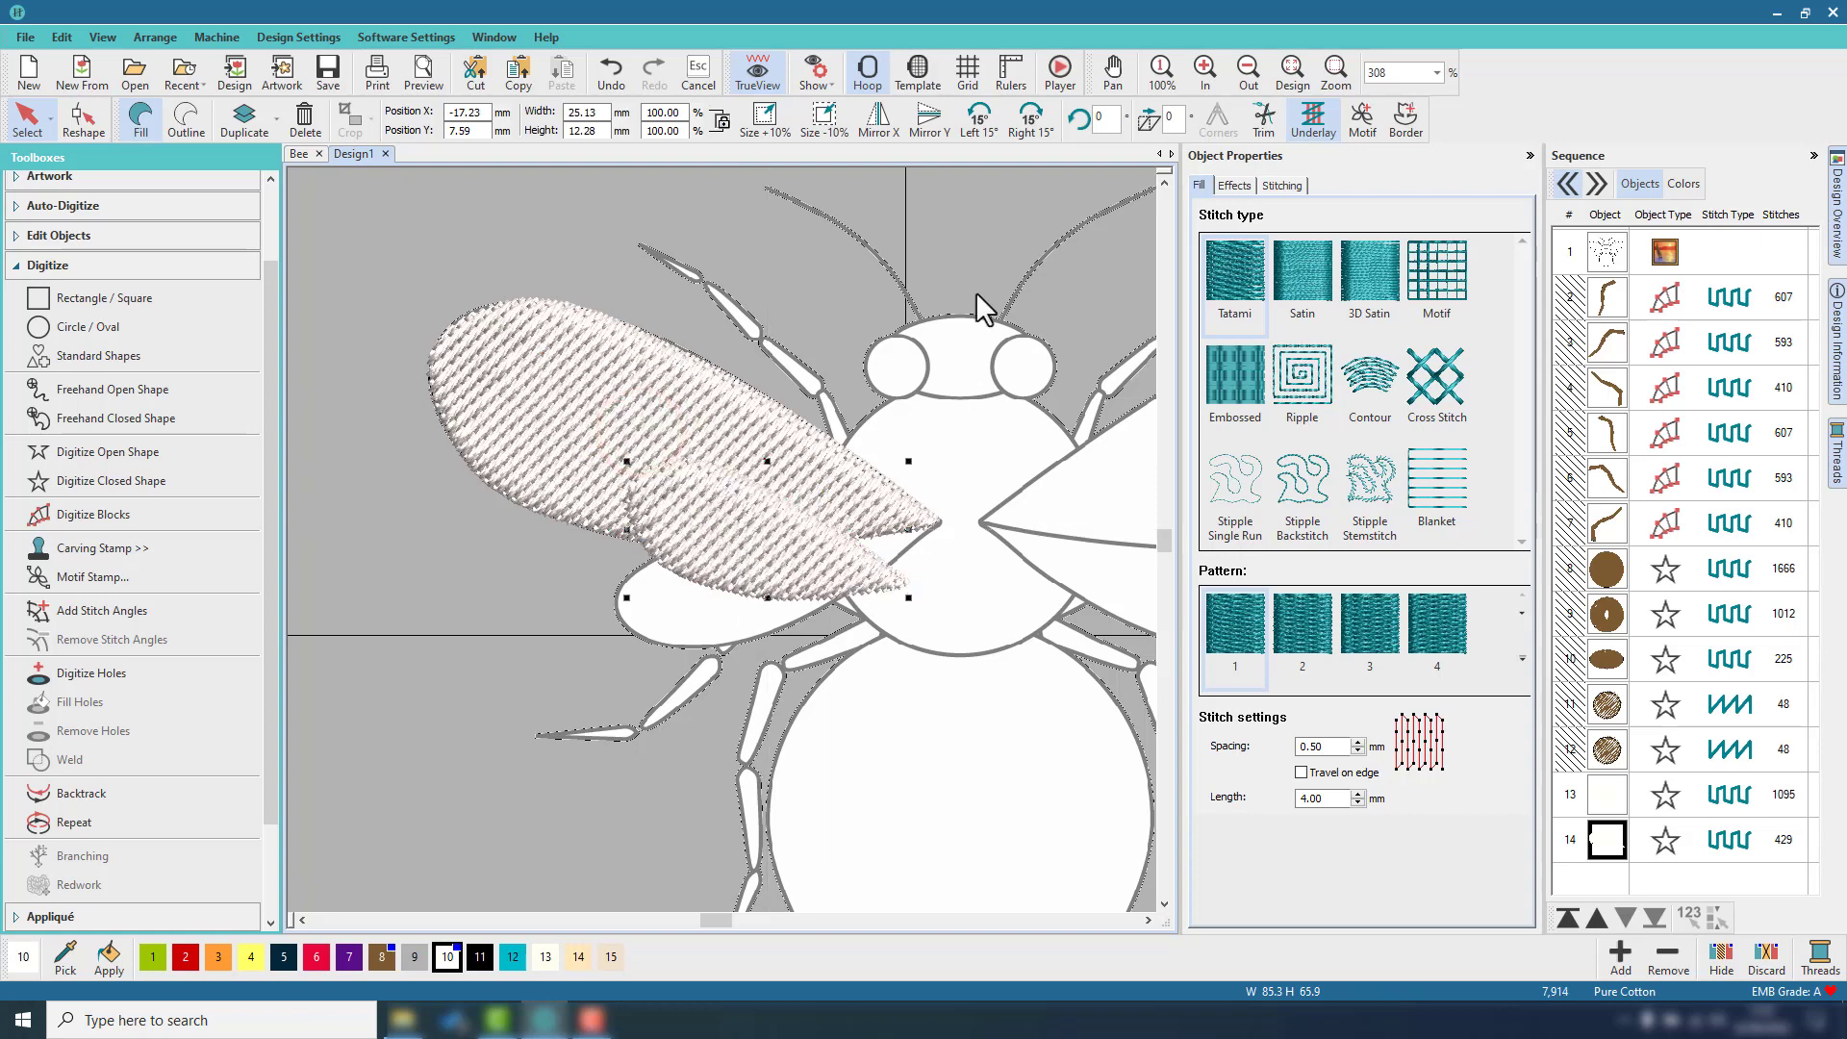
{"action": "left_click", "coordinate": [981, 123]}
{"action": "left_click", "coordinate": [981, 123]}
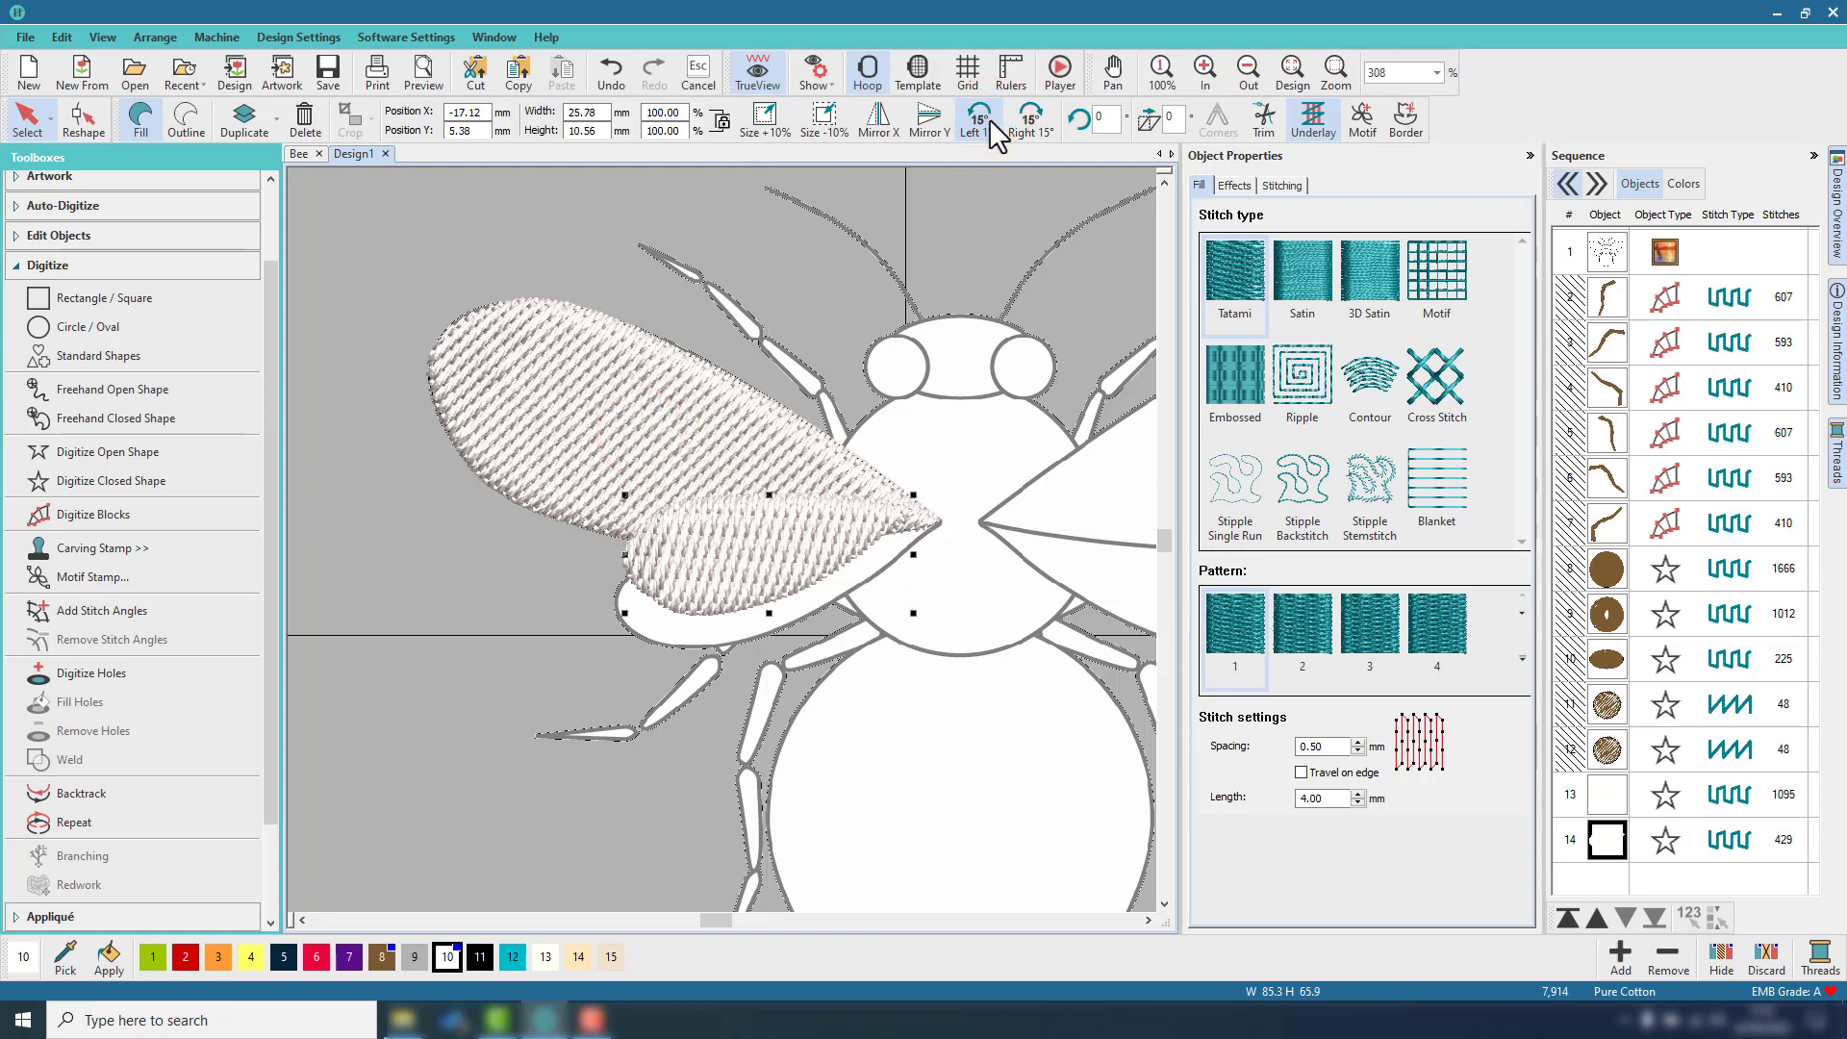
{"action": "left_click_drag", "start_coordinate": [625, 613], "coordinate": [691, 614]}
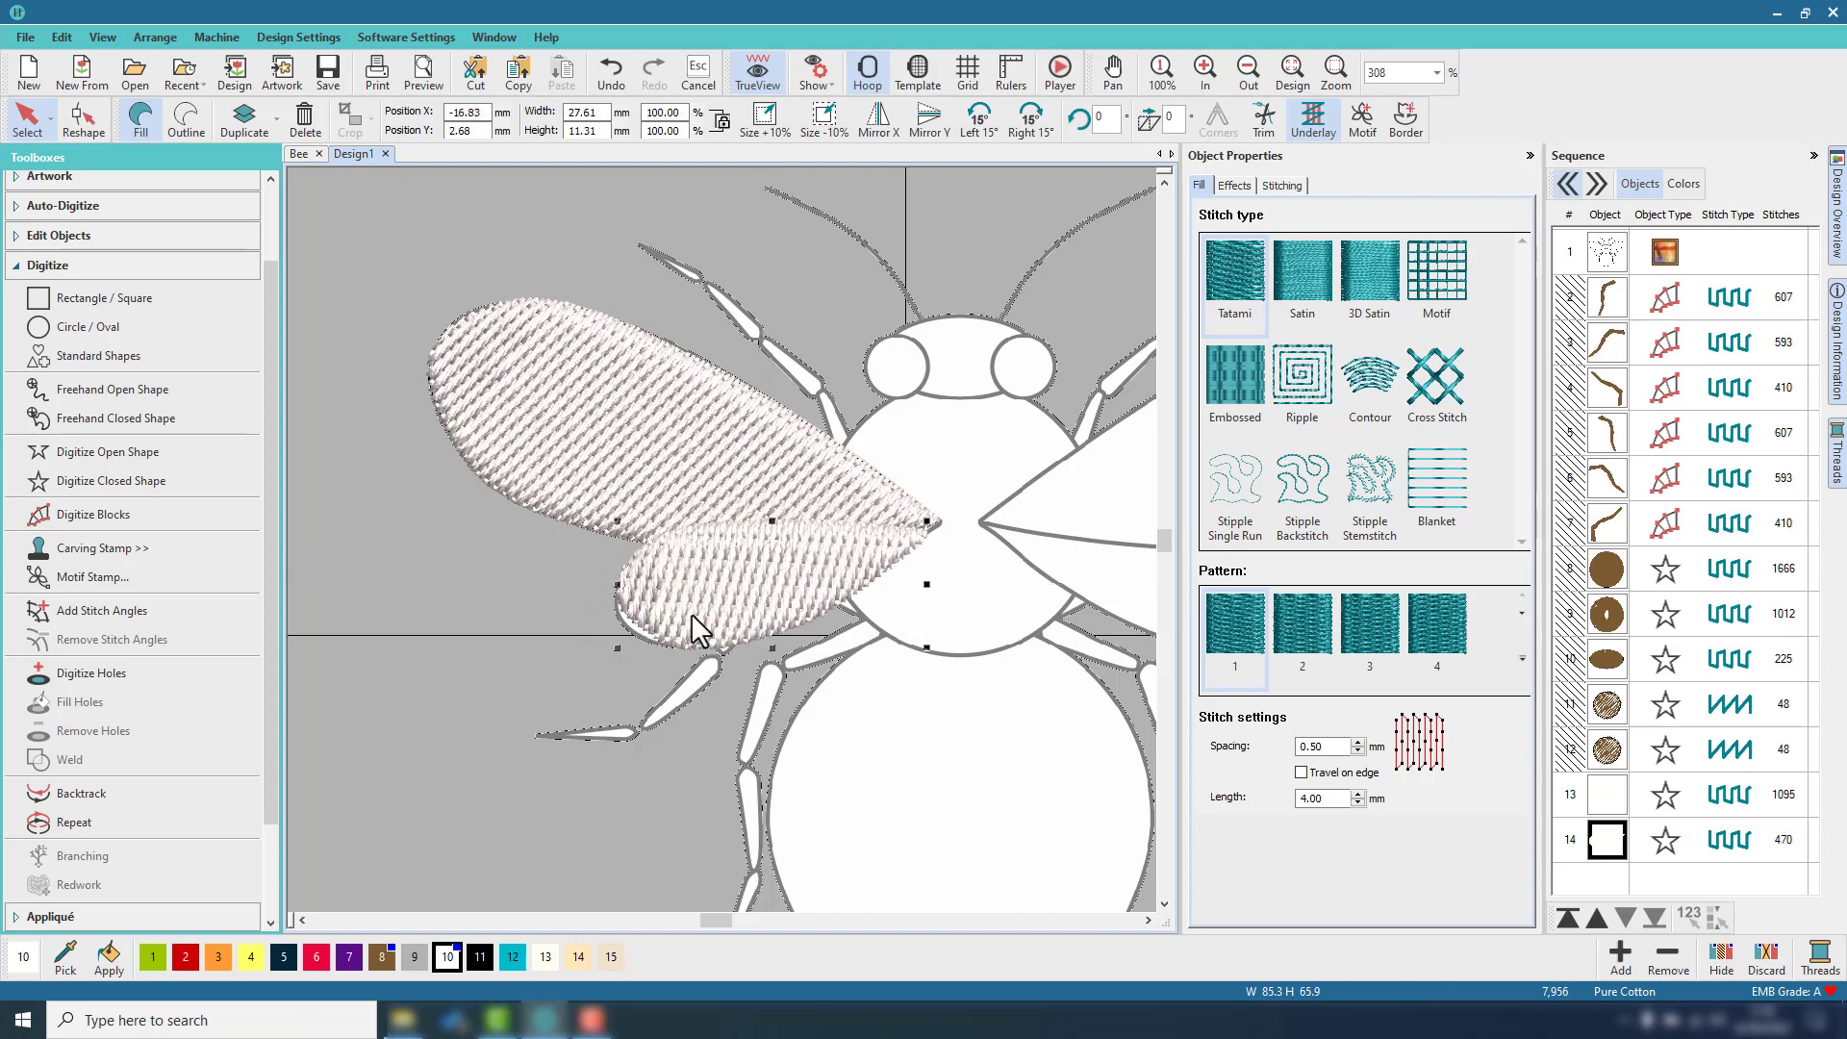
Reshape the lower left wing's outer tip slightly to match the outline and move the wing one place earlier in the stitch sequence.
{"action": "left_click", "coordinate": [107, 120]}
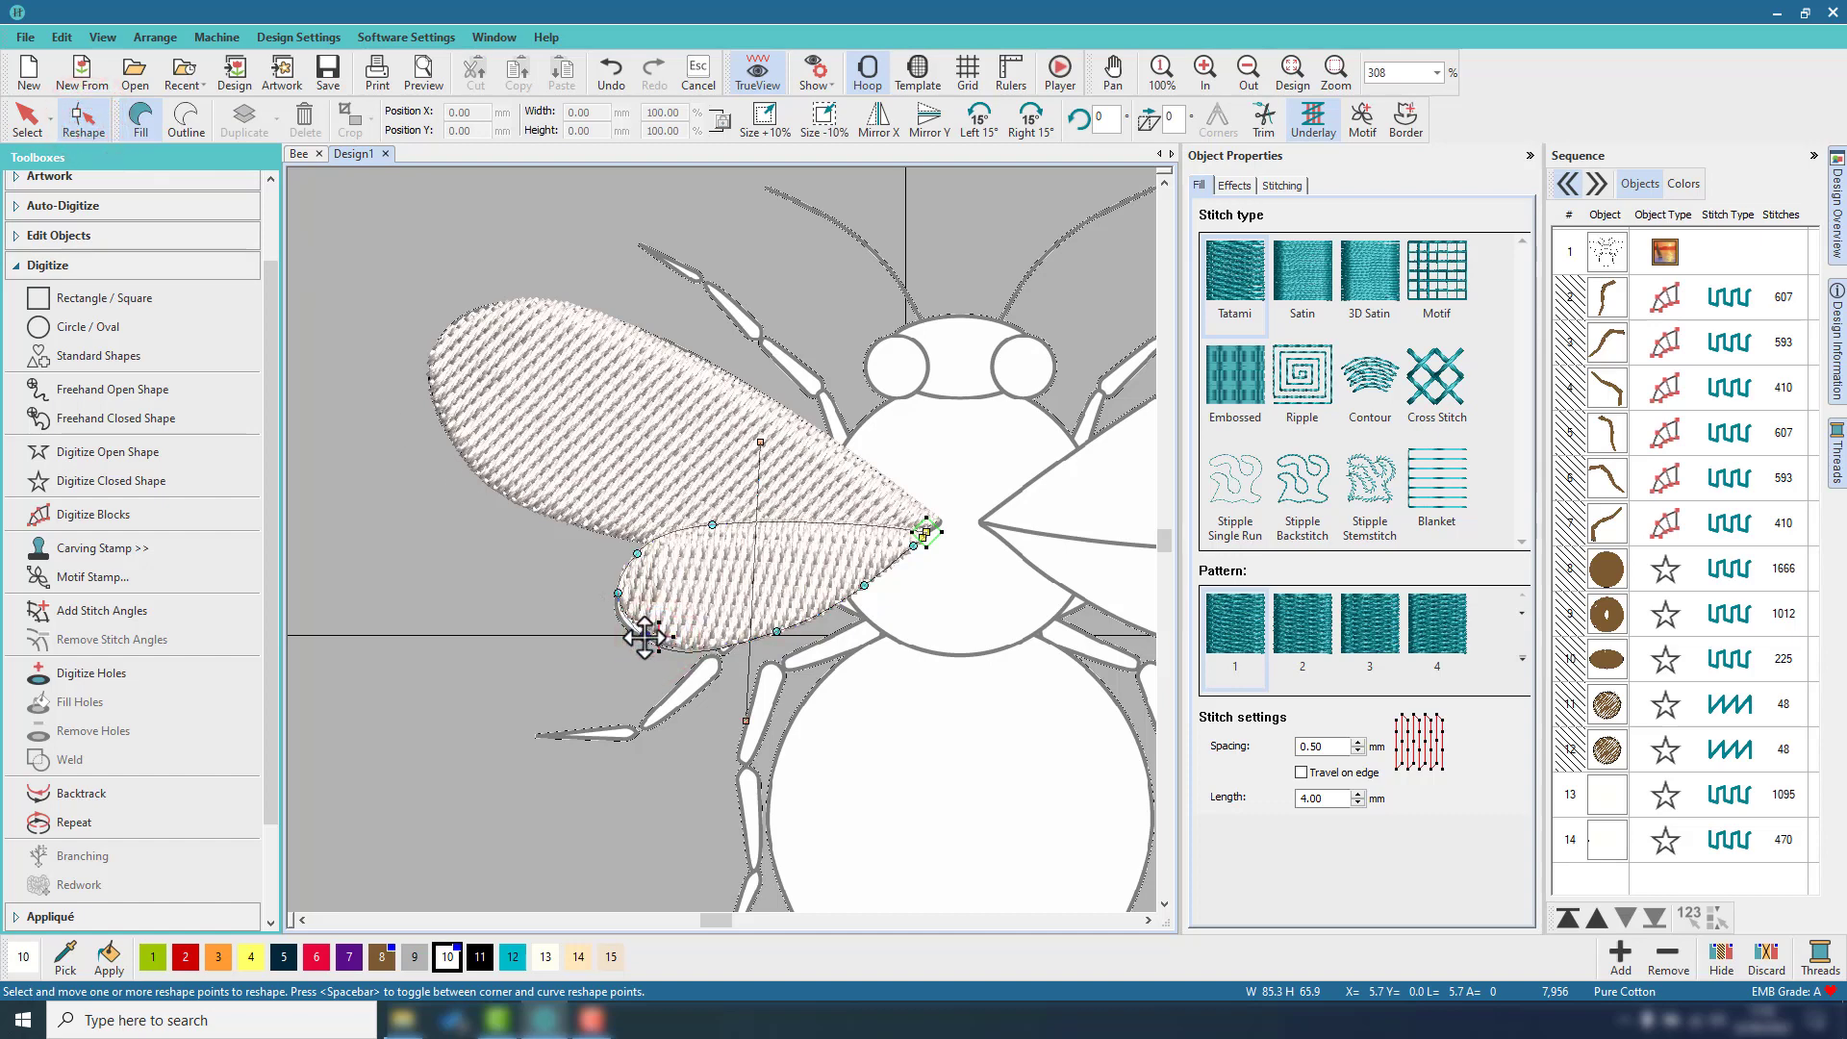
{"action": "left_click_drag", "start_coordinate": [628, 626], "coordinate": [625, 621]}
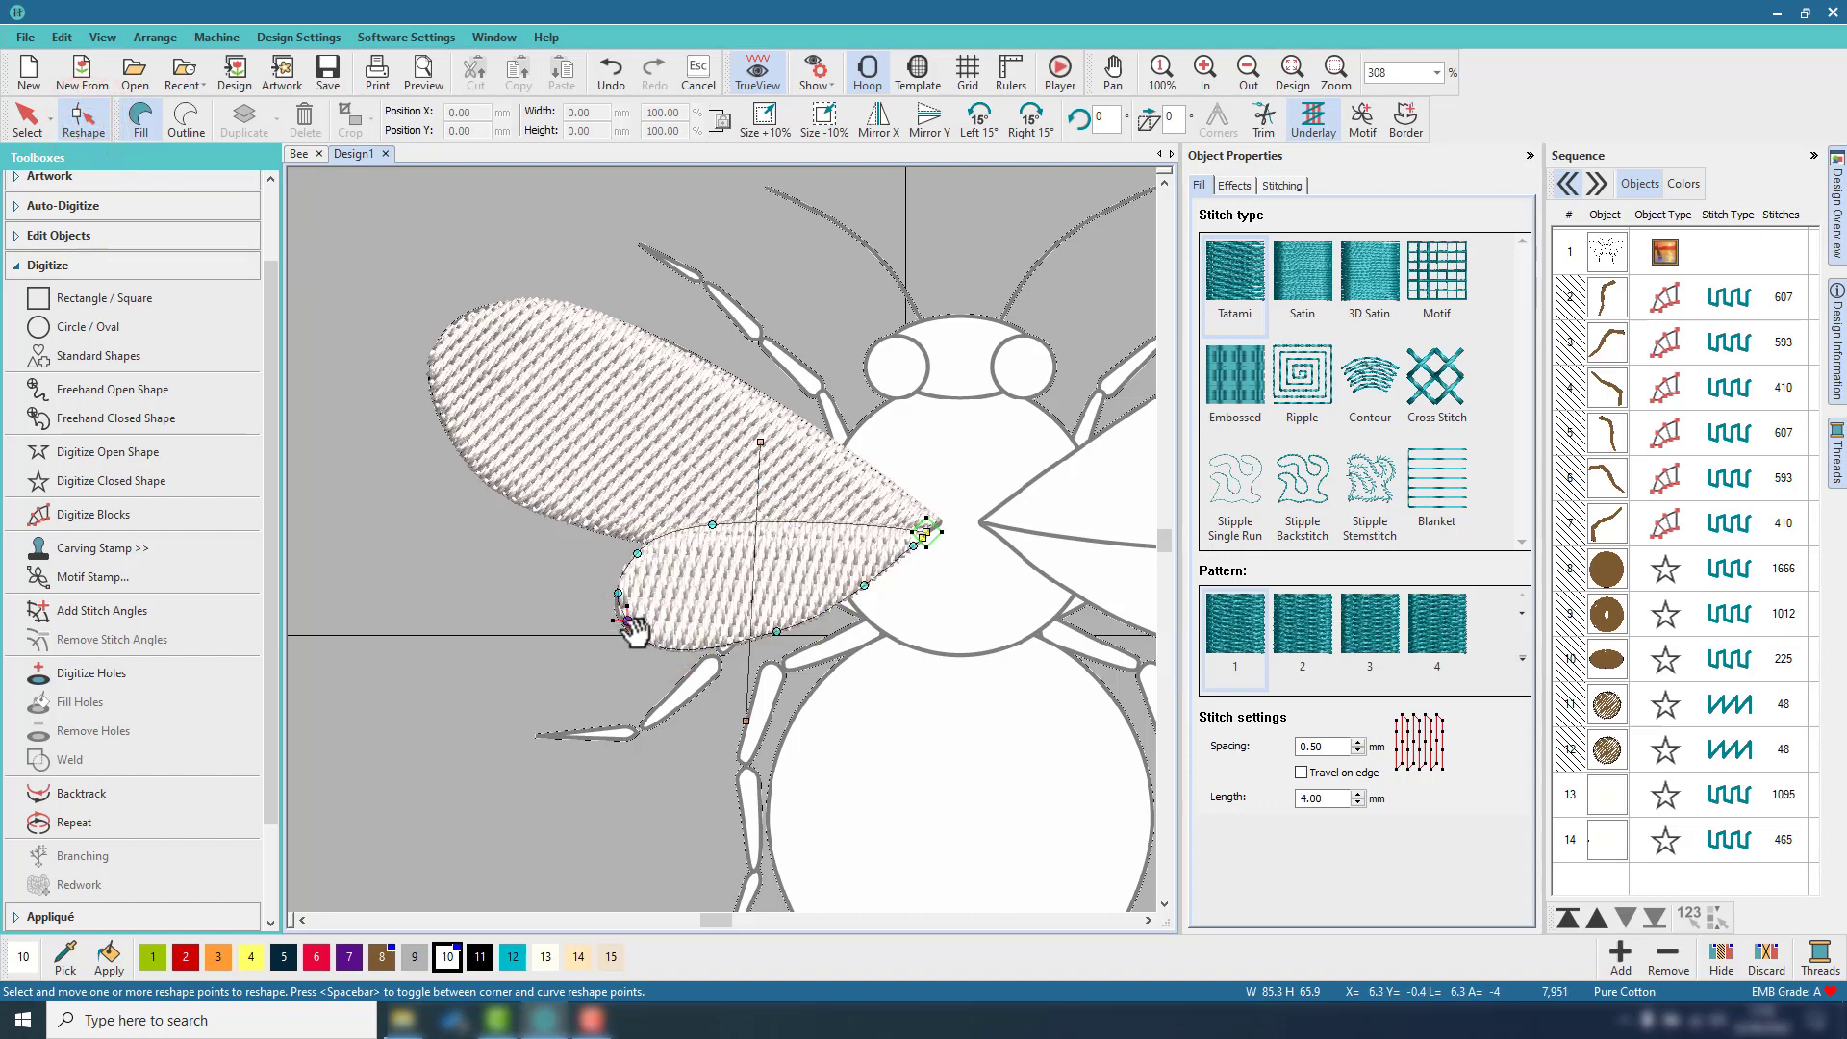
{"action": "left_click", "coordinate": [27, 117]}
{"action": "left_click", "coordinate": [449, 677]}
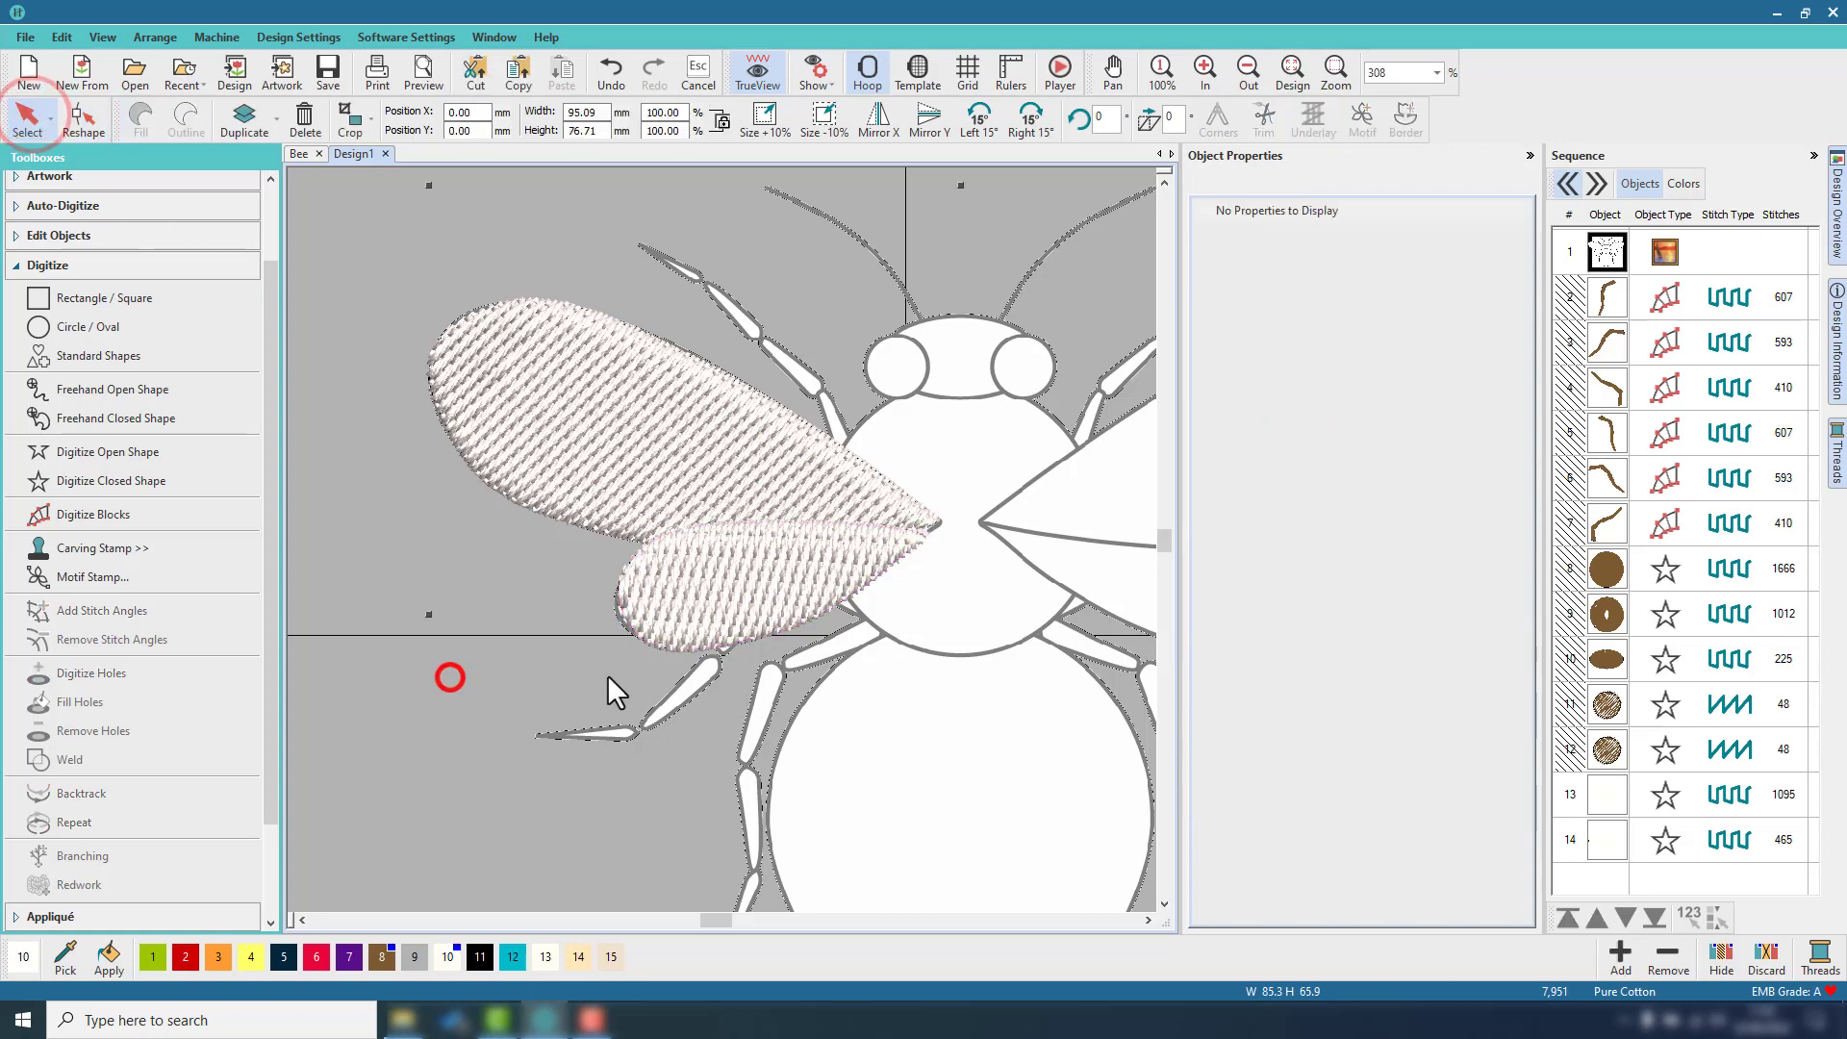
{"action": "left_click", "coordinate": [725, 614]}
{"action": "left_click", "coordinate": [1597, 917]}
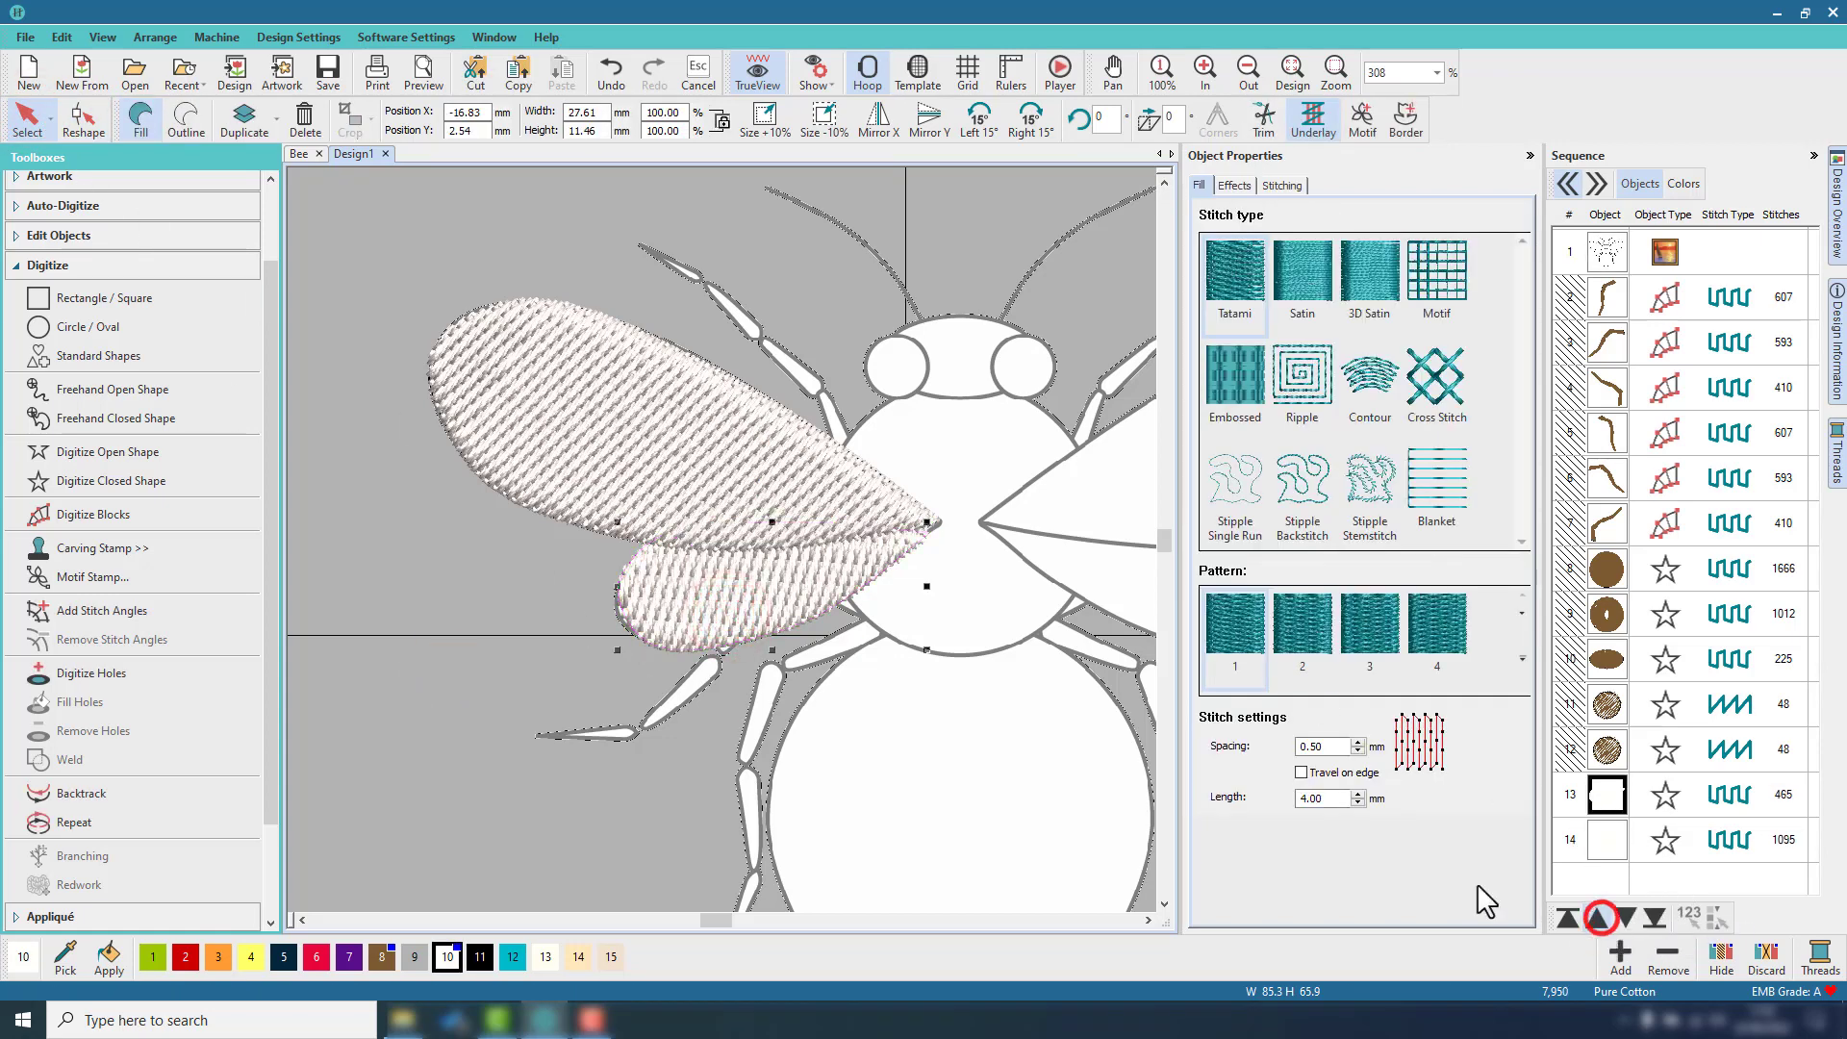
Remove the overlaps beneath the upper left wing and beneath the lower left wing.
{"action": "left_click", "coordinate": [671, 470]}
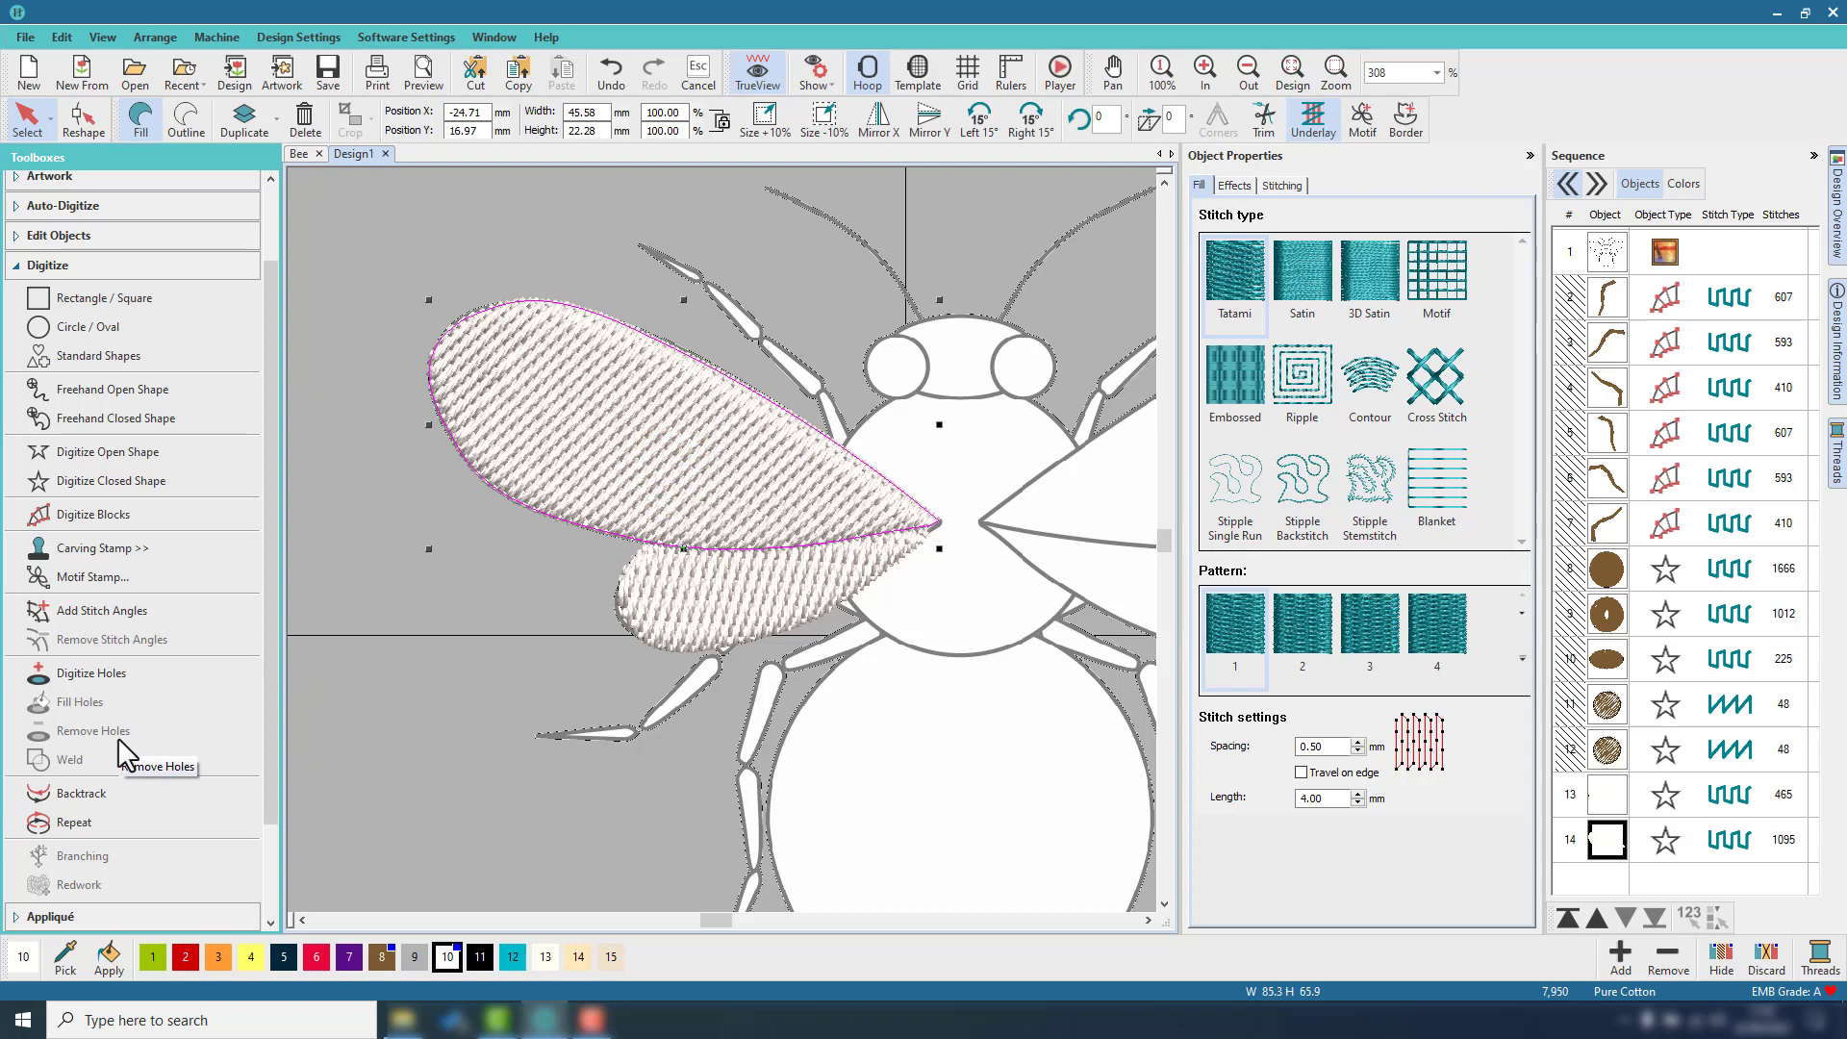
{"action": "scroll", "coordinate": [123, 755], "scroll_direction": "down", "scroll_amount": 3}
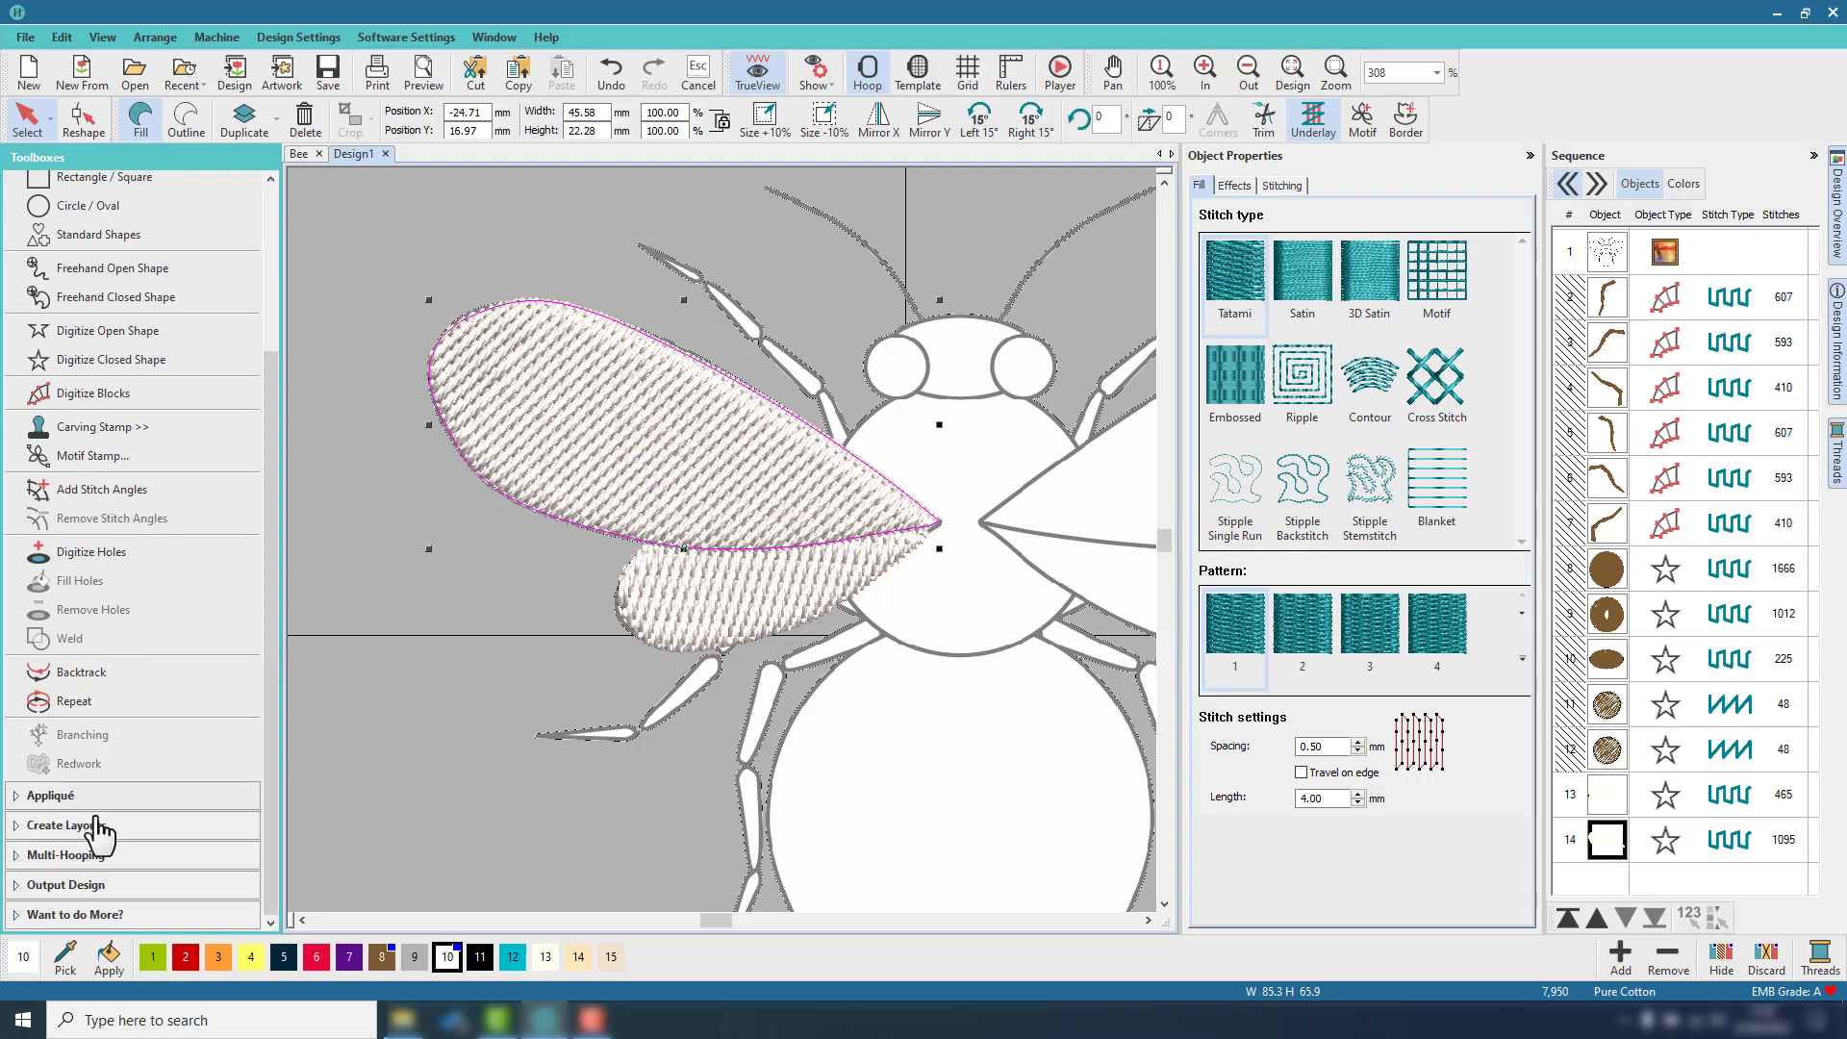
{"action": "scroll", "coordinate": [53, 433], "scroll_direction": "up", "scroll_amount": 5}
{"action": "left_click", "coordinate": [50, 281]}
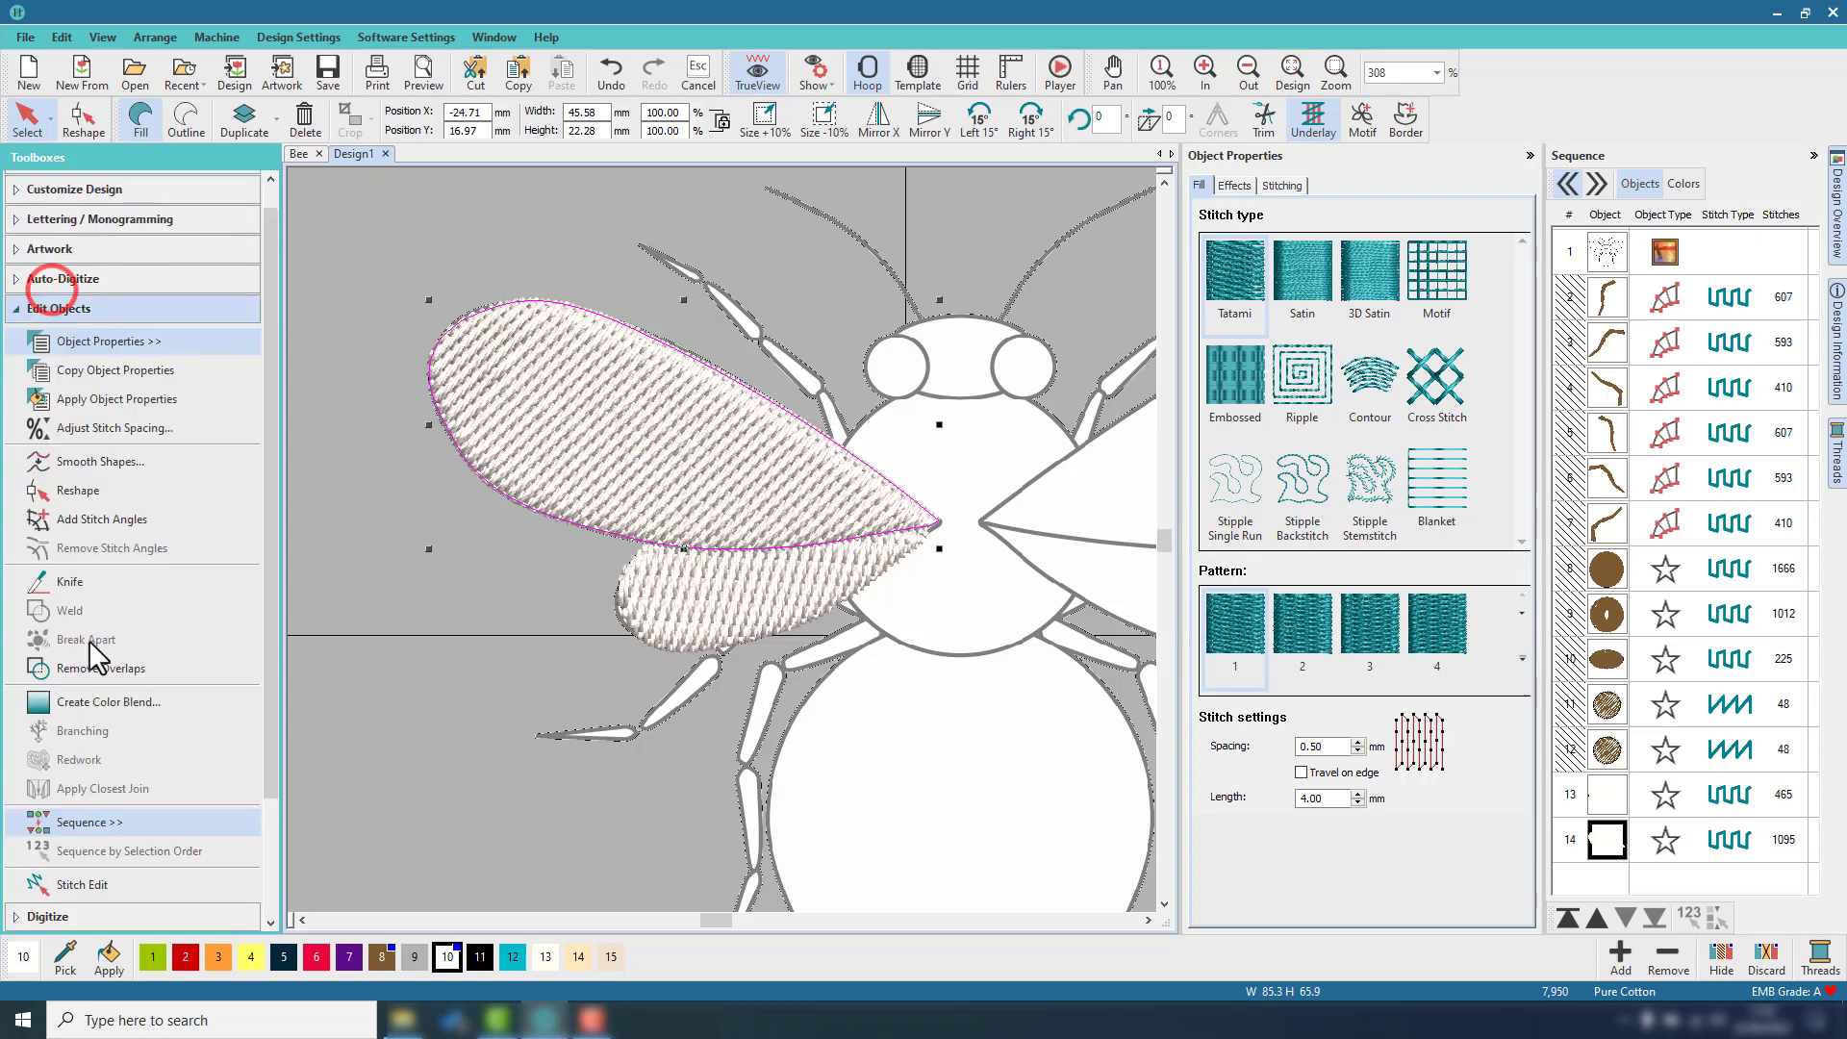
{"action": "left_click", "coordinate": [96, 666]}
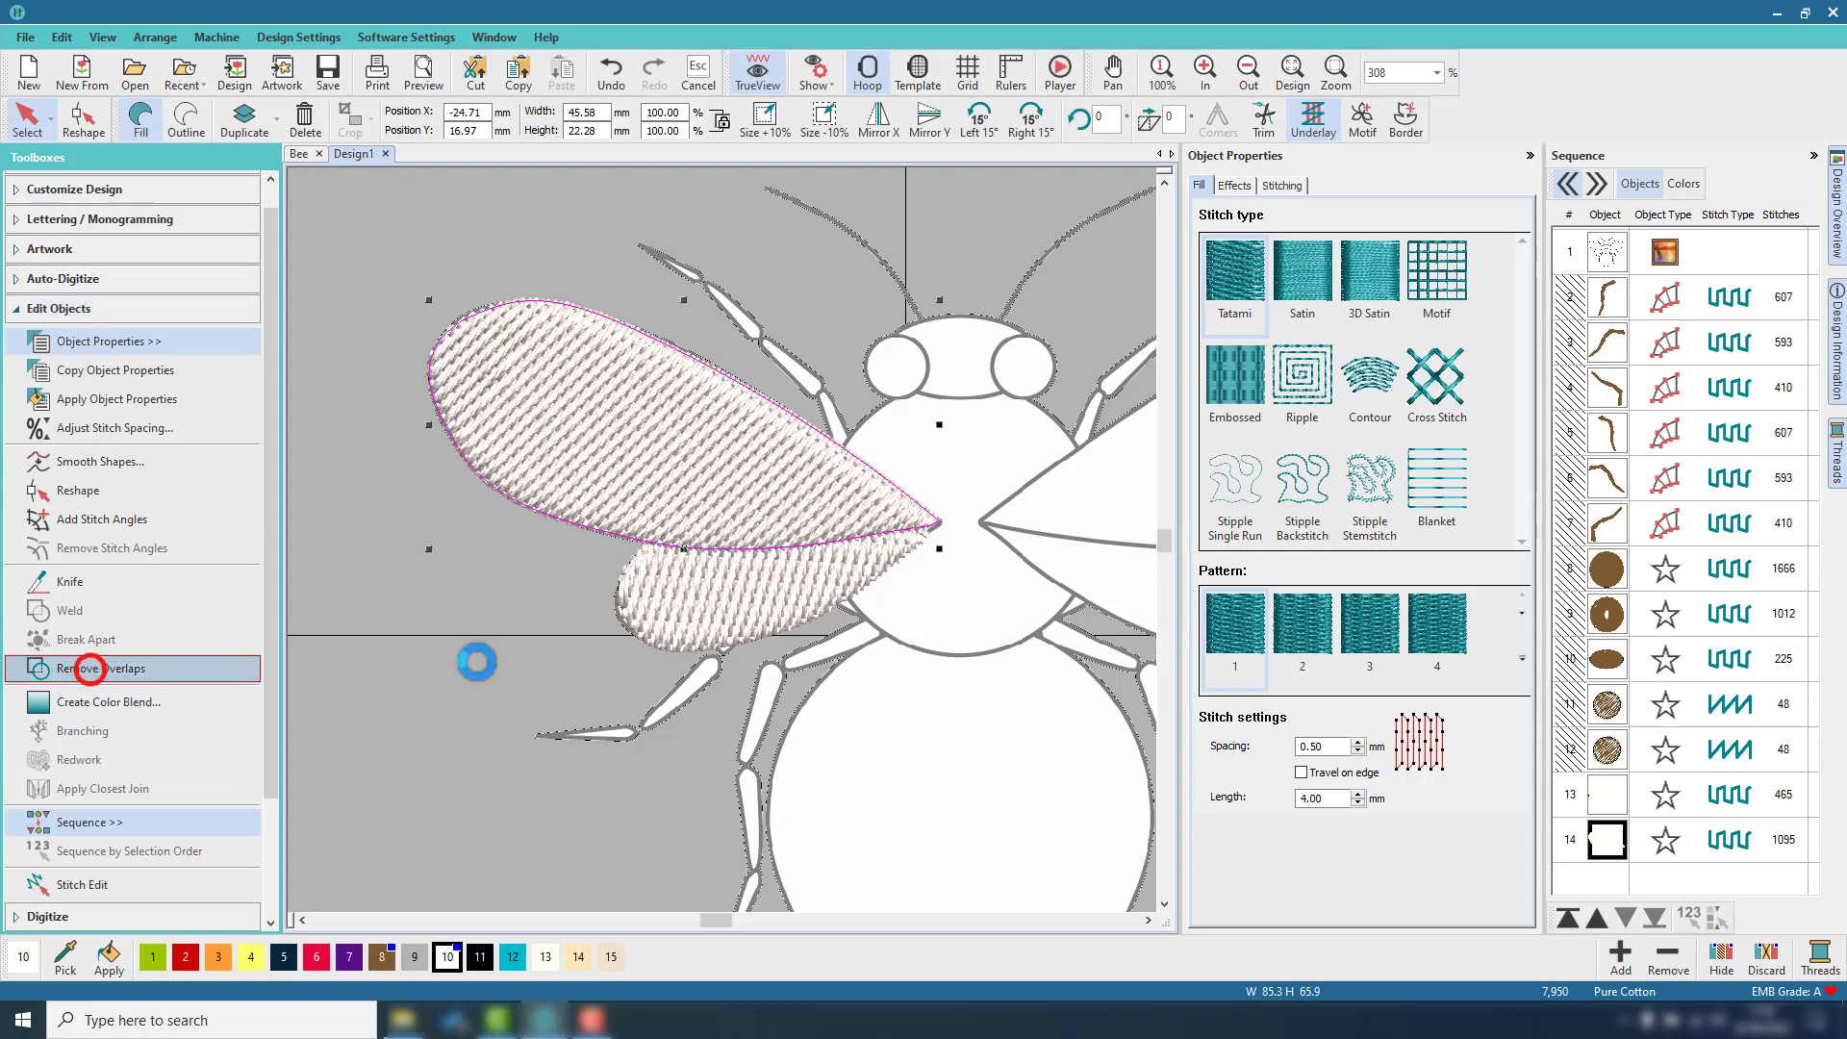
{"action": "left_click", "coordinate": [697, 617]}
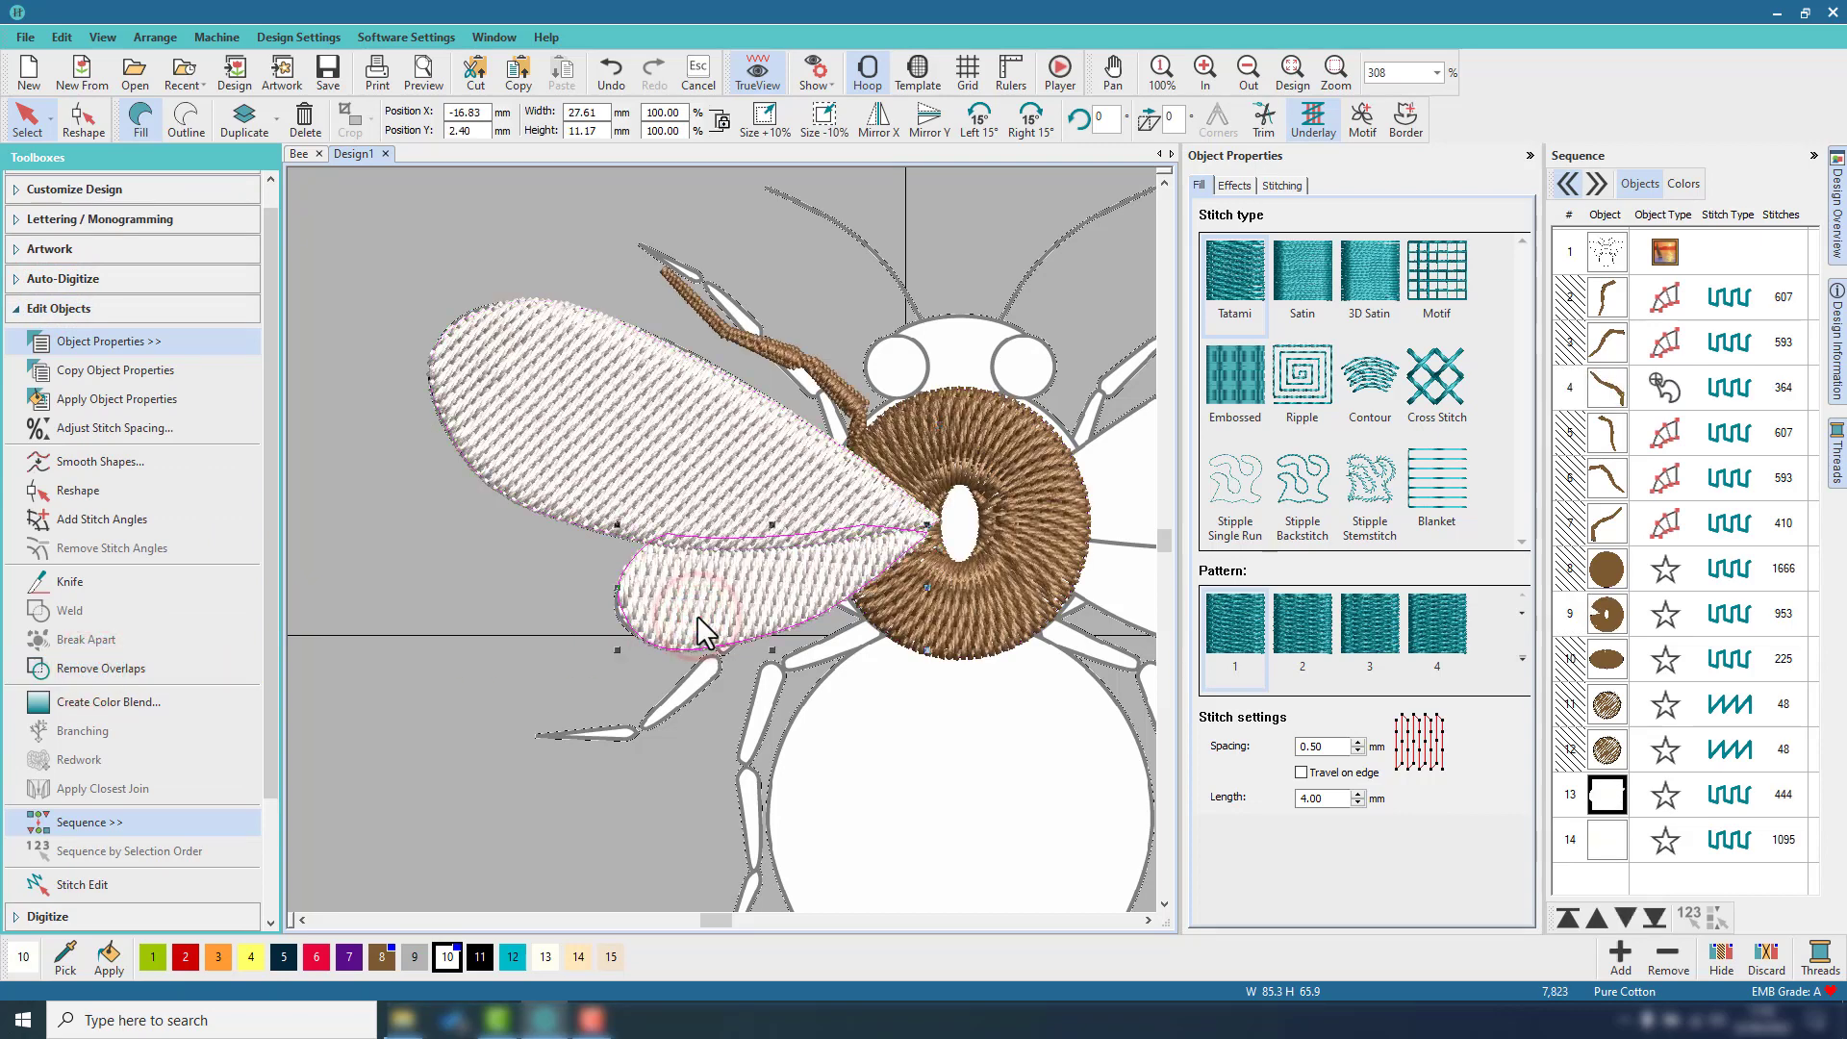
{"action": "left_click", "coordinate": [104, 667]}
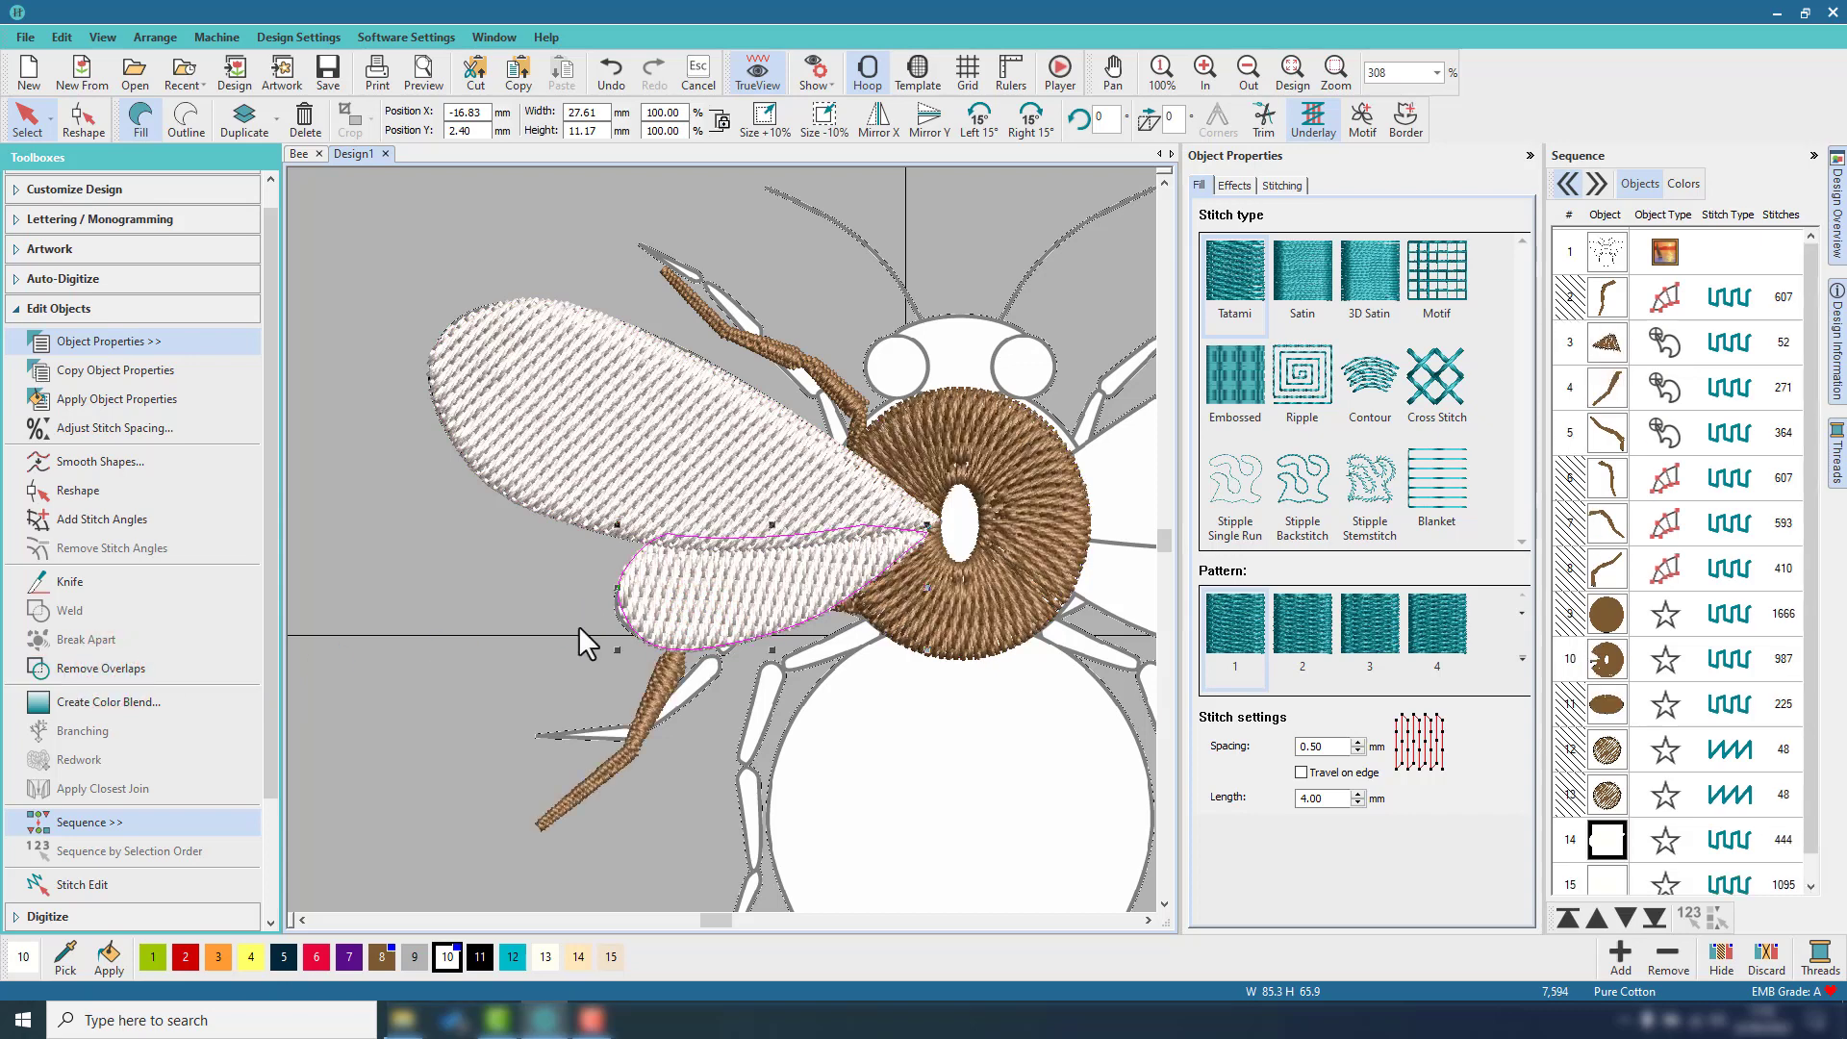
Mirror-copy the upper and lower left wings horizontally about the thorax centre to create the right wings.
{"action": "left_click", "coordinate": [529, 600]}
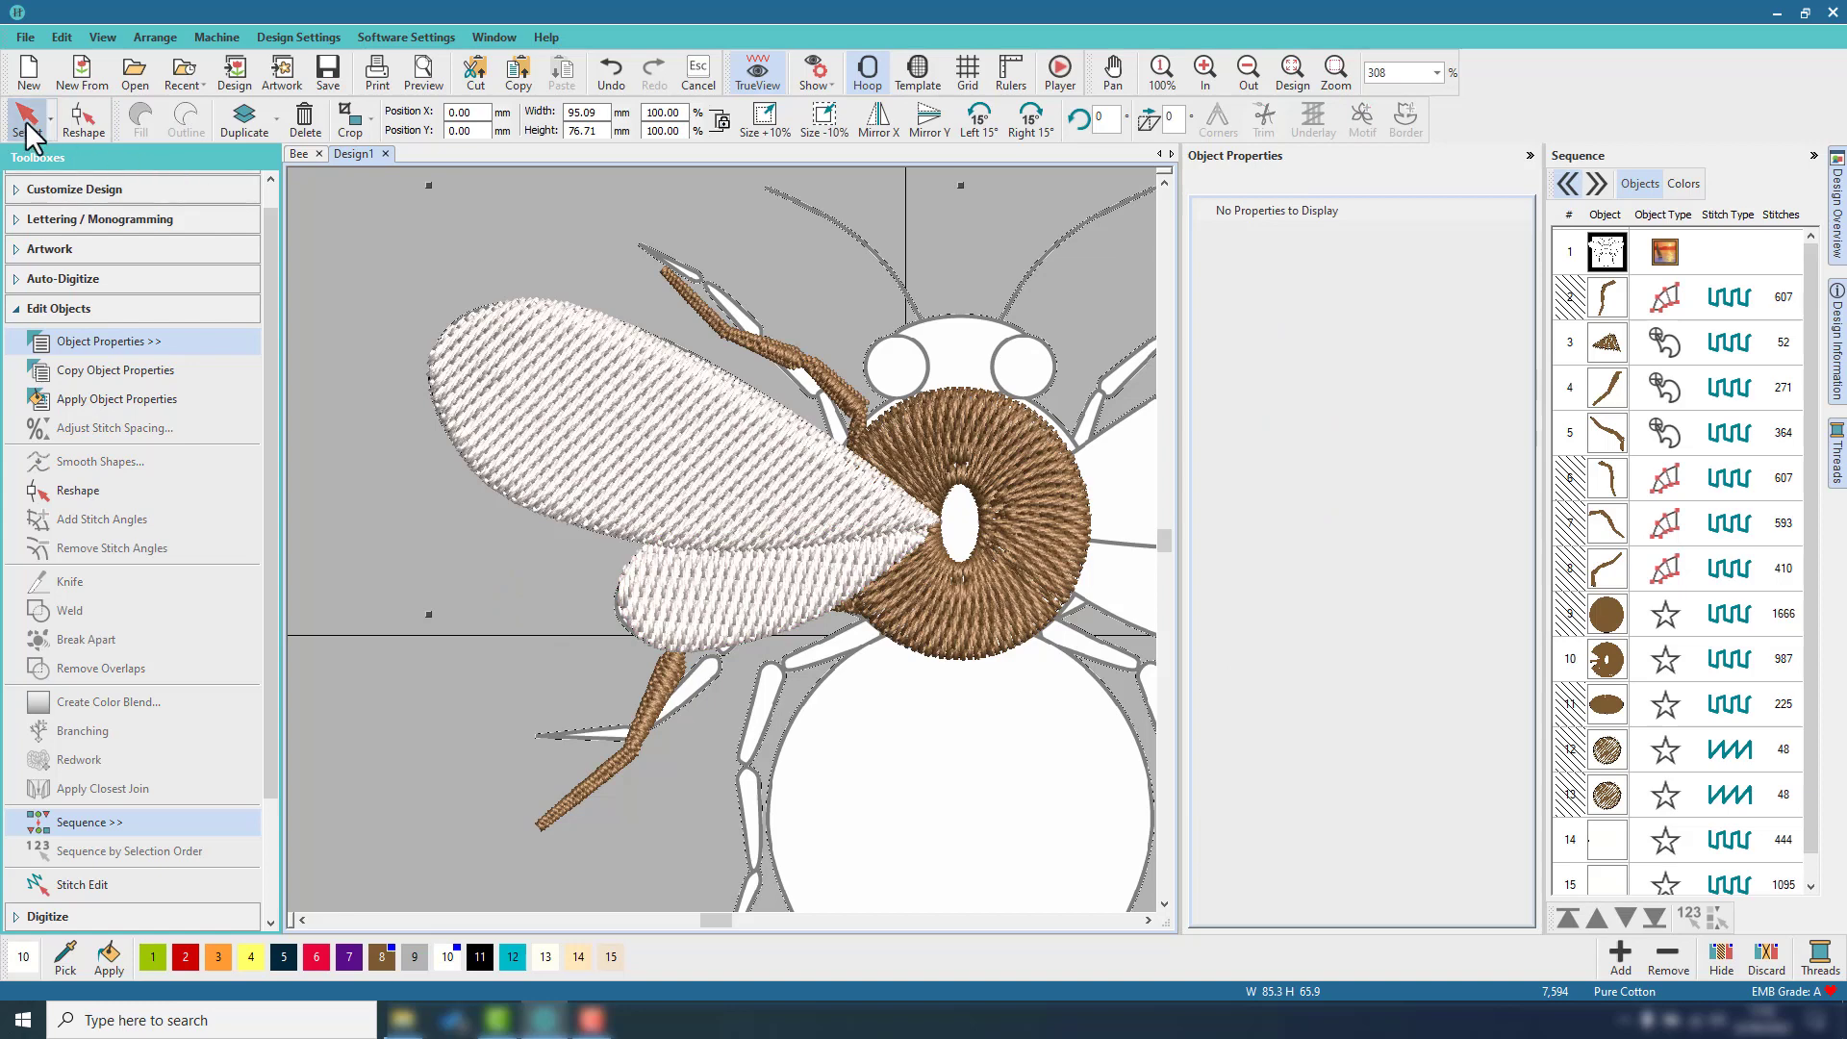
{"action": "left_click", "coordinate": [544, 367]}
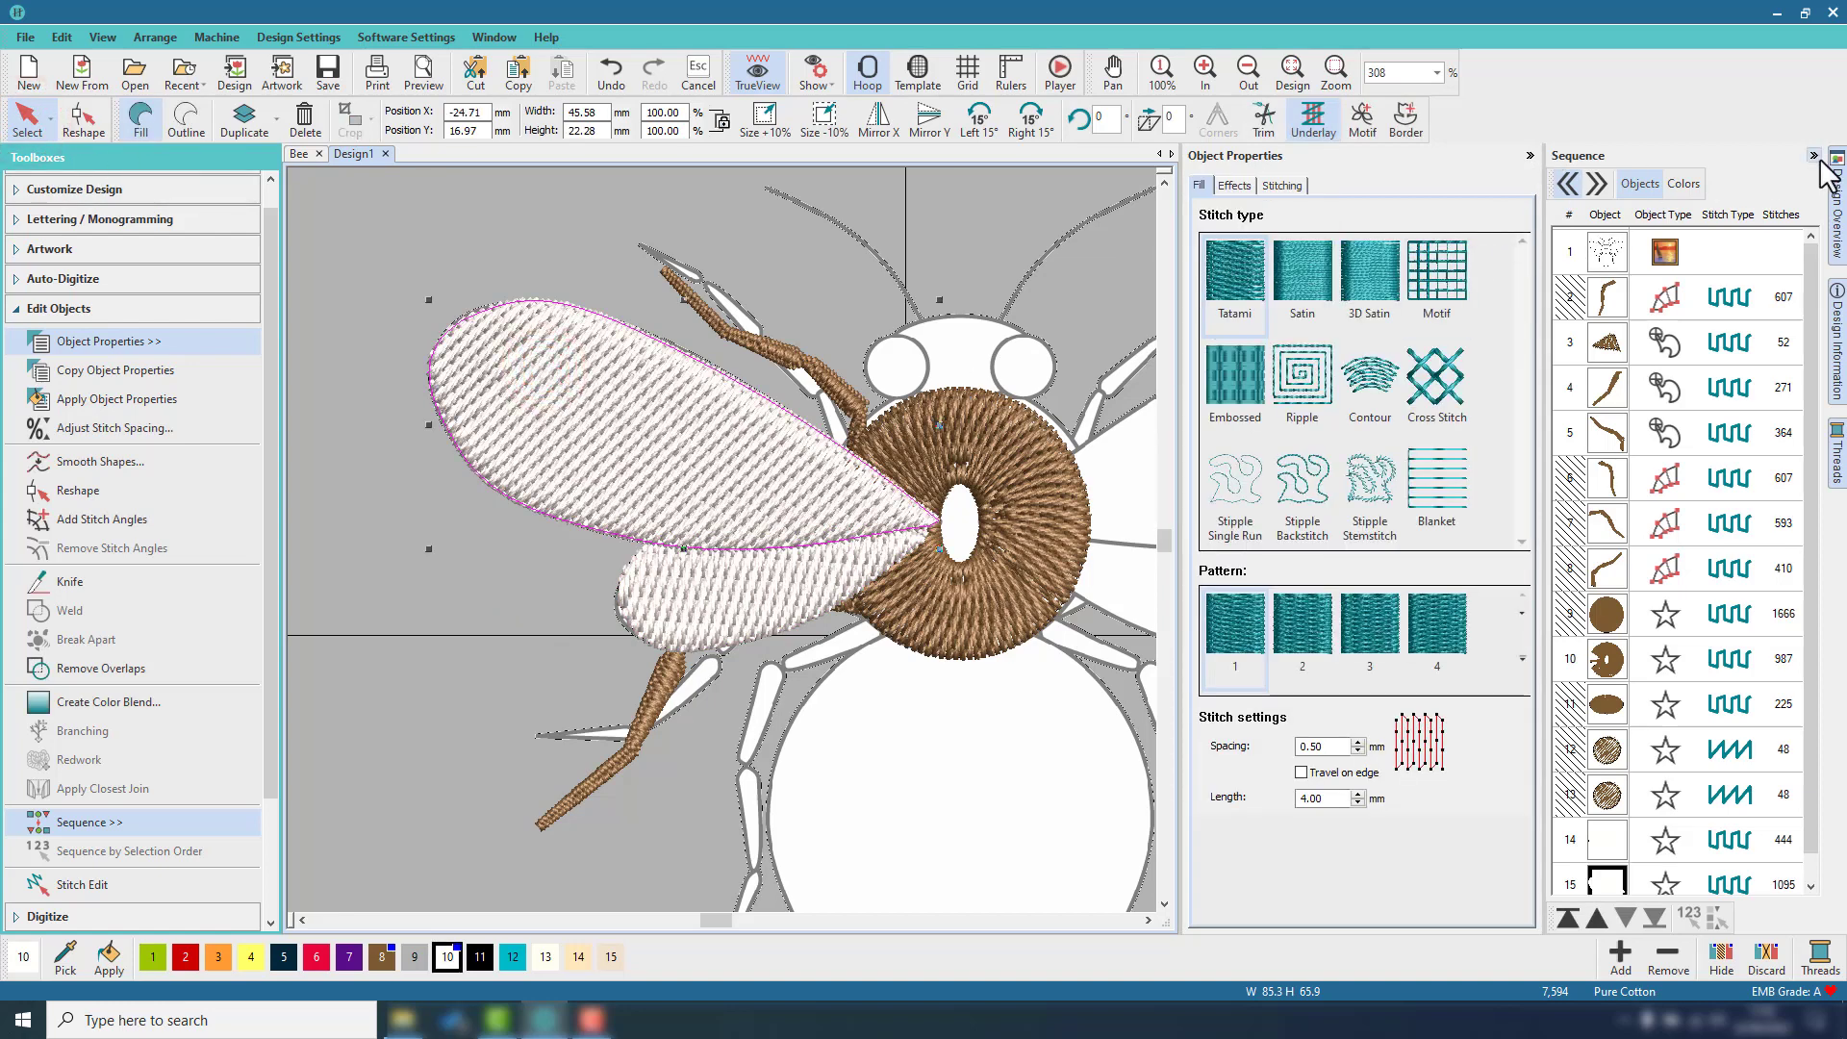
{"action": "left_click", "coordinate": [1813, 155]}
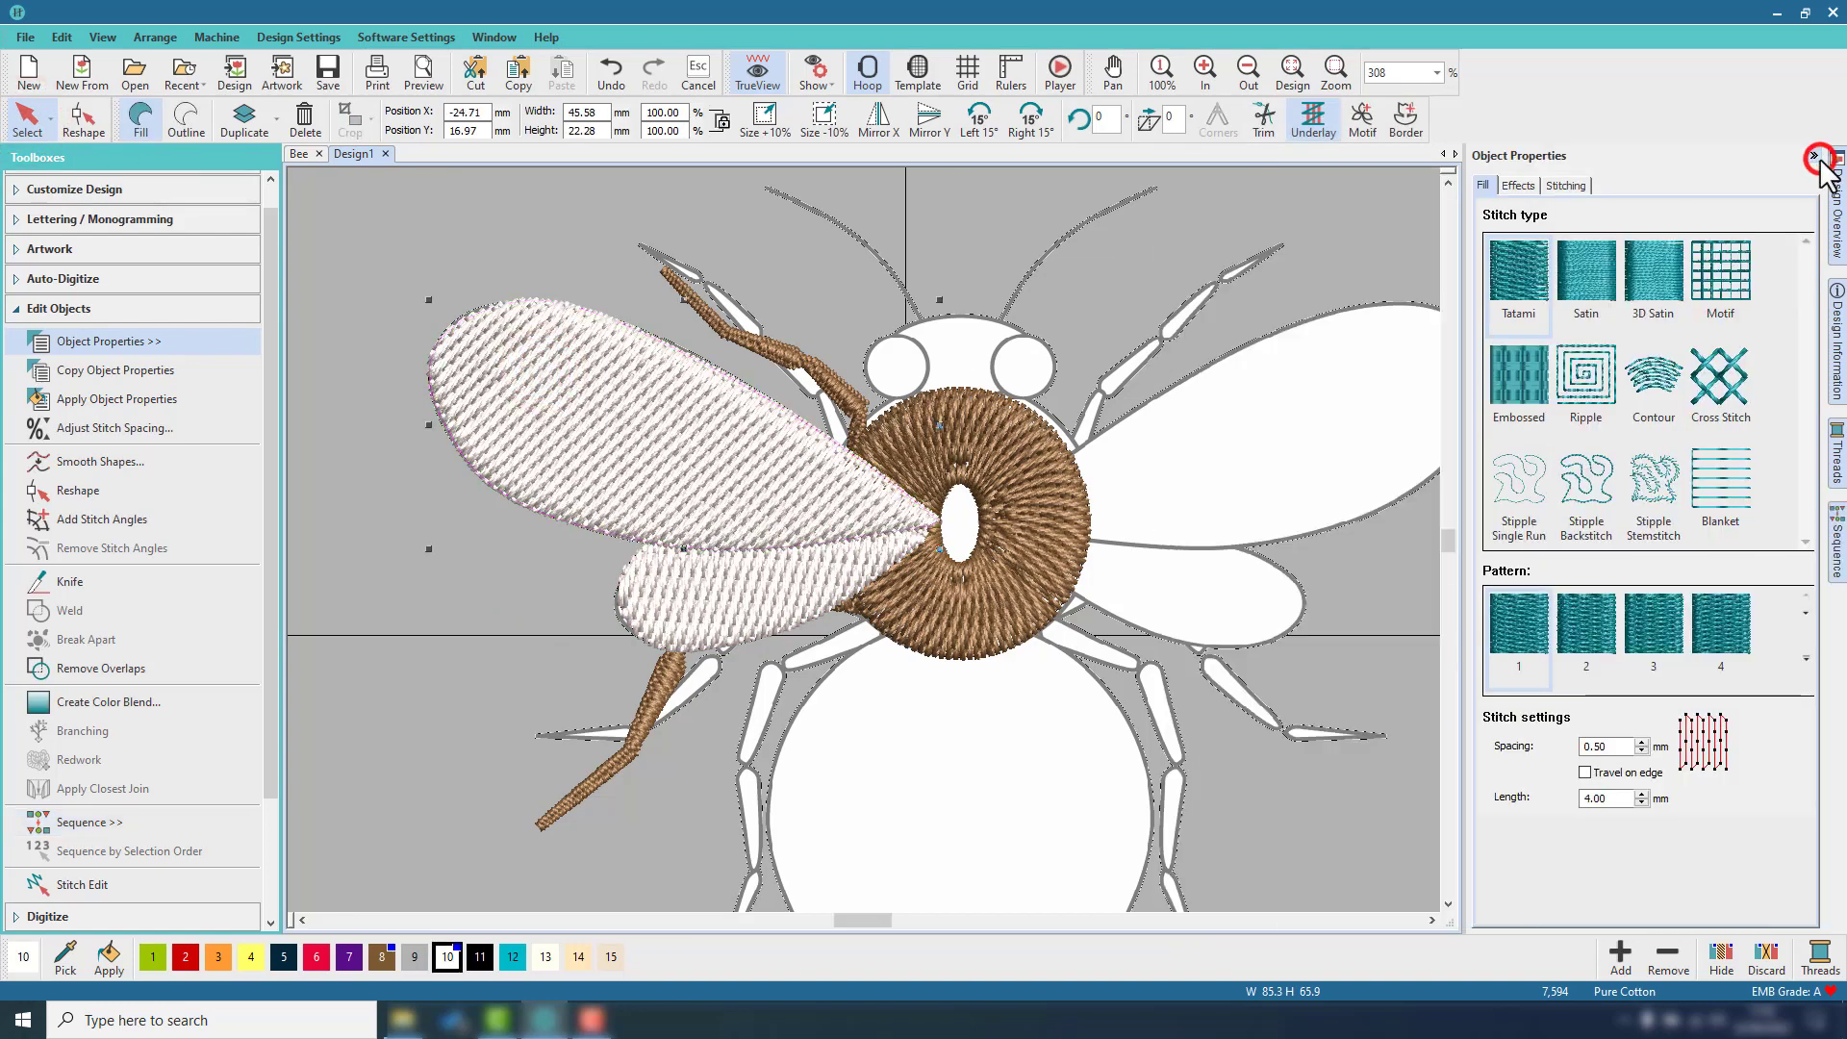
{"action": "left_click", "coordinate": [707, 595], "text": "ctrl"}
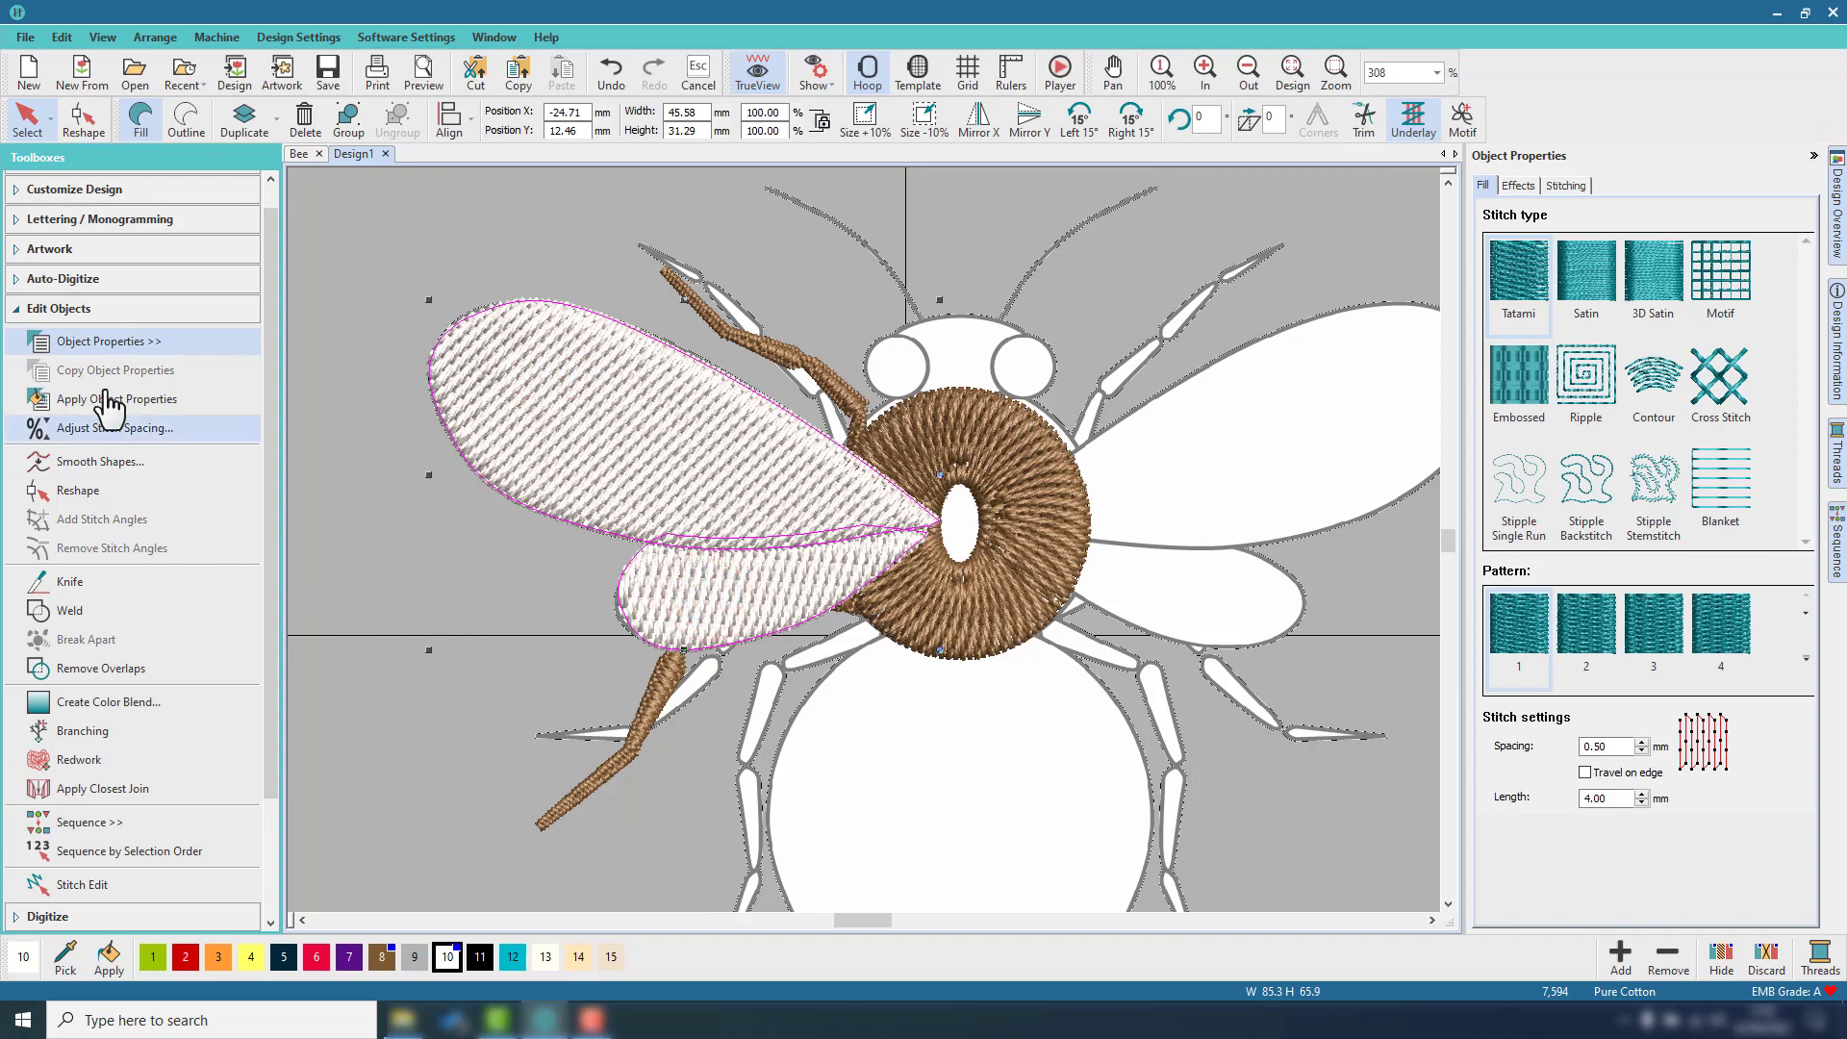
{"action": "left_click", "coordinate": [60, 309]}
{"action": "left_click", "coordinate": [65, 426]}
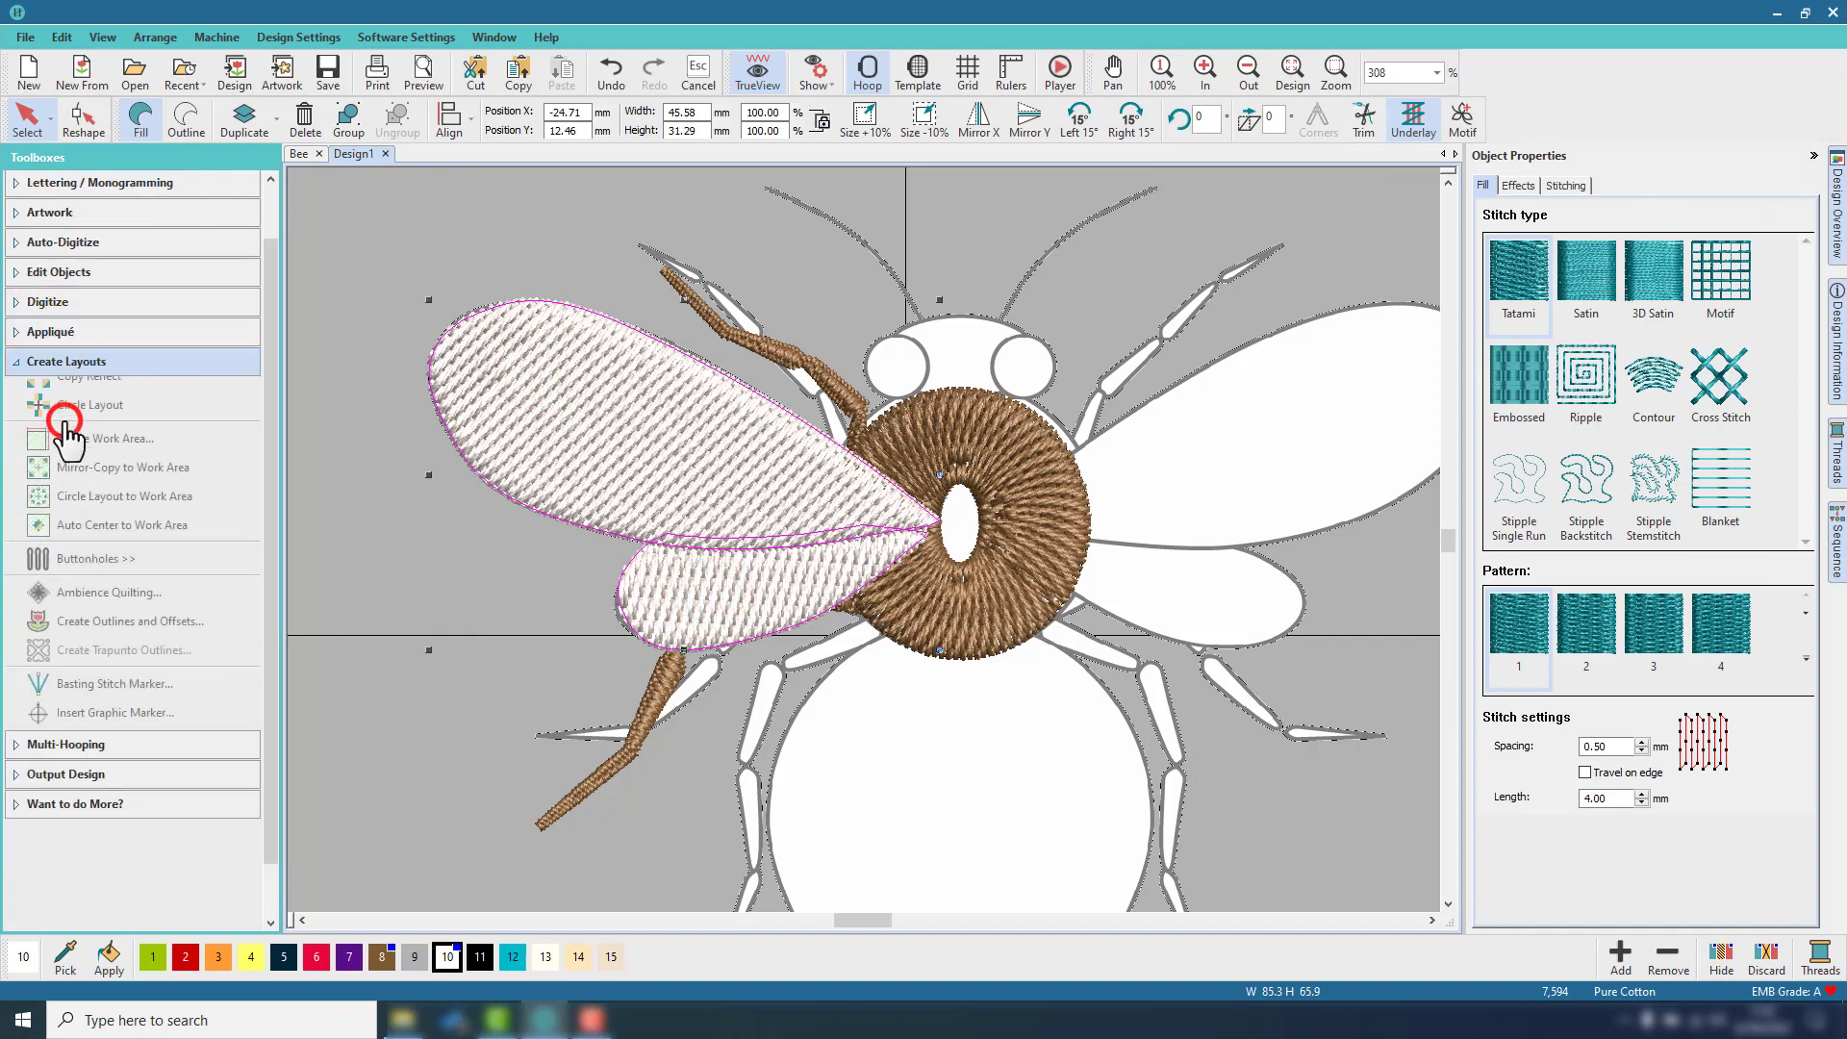
{"action": "left_click", "coordinate": [83, 425]}
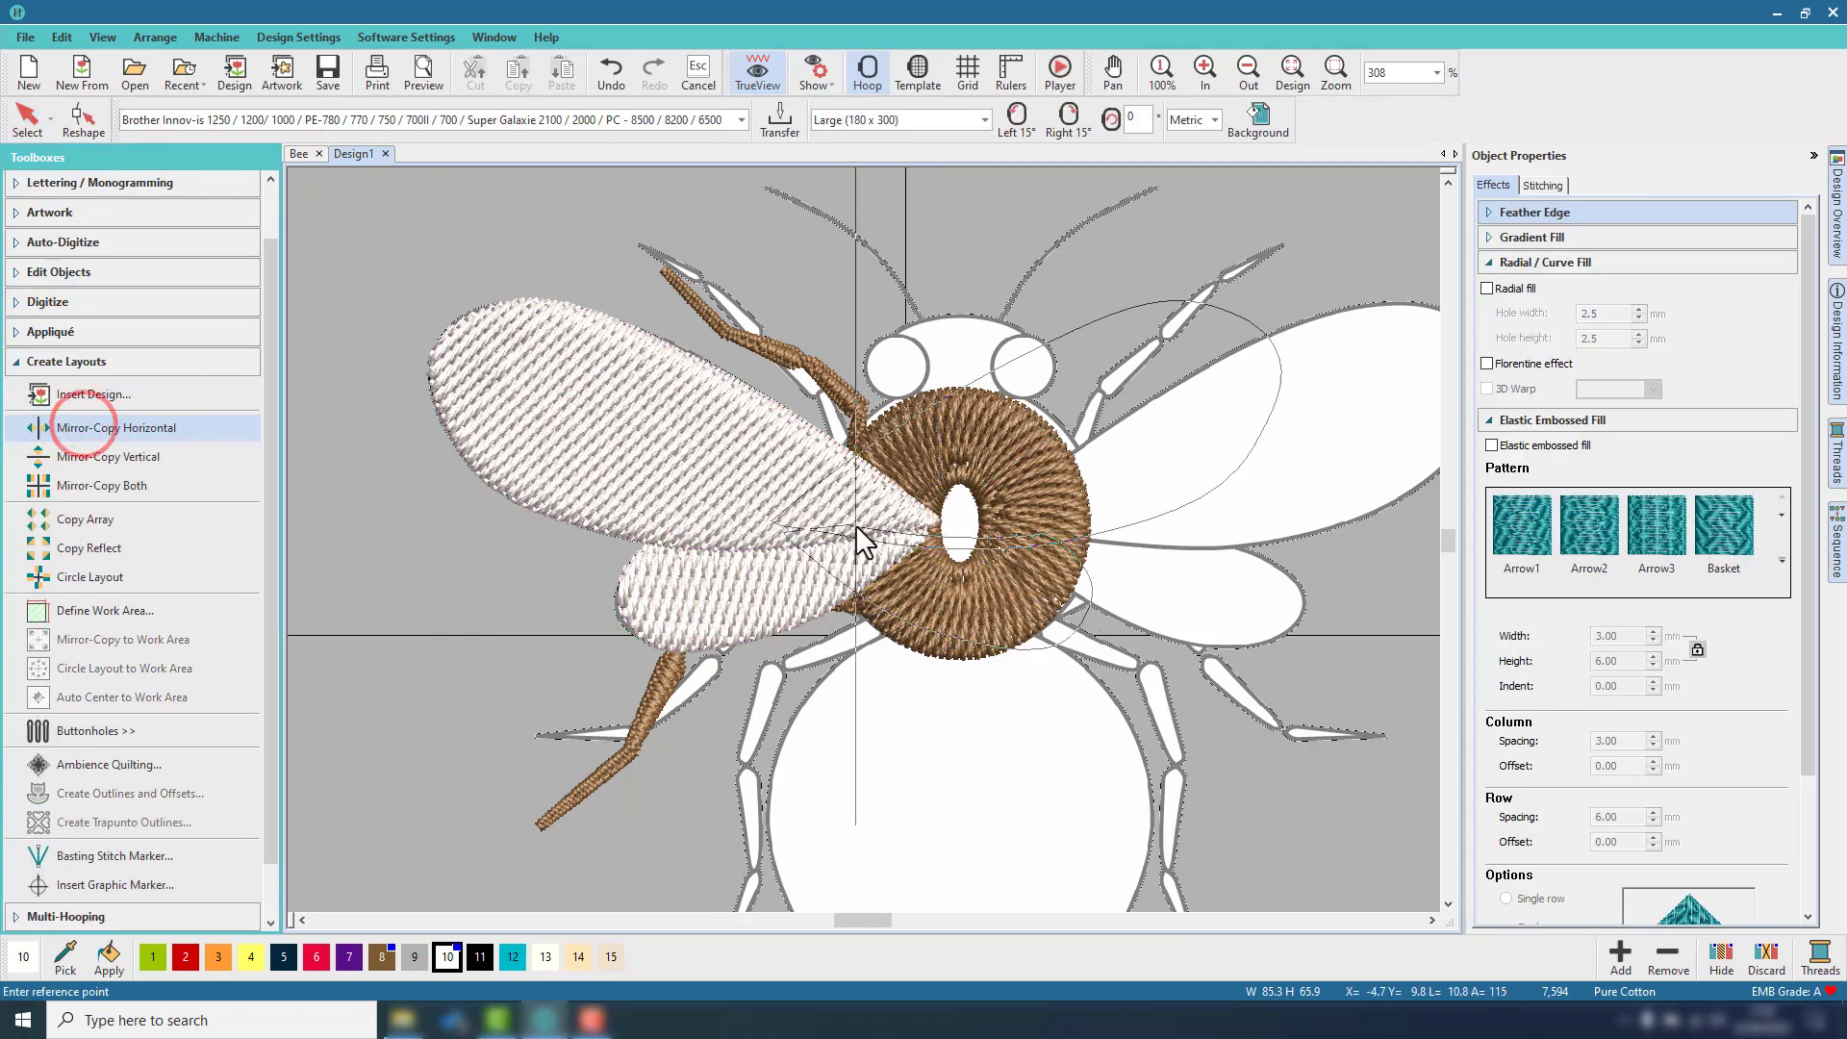
{"action": "left_click", "coordinate": [958, 513]}
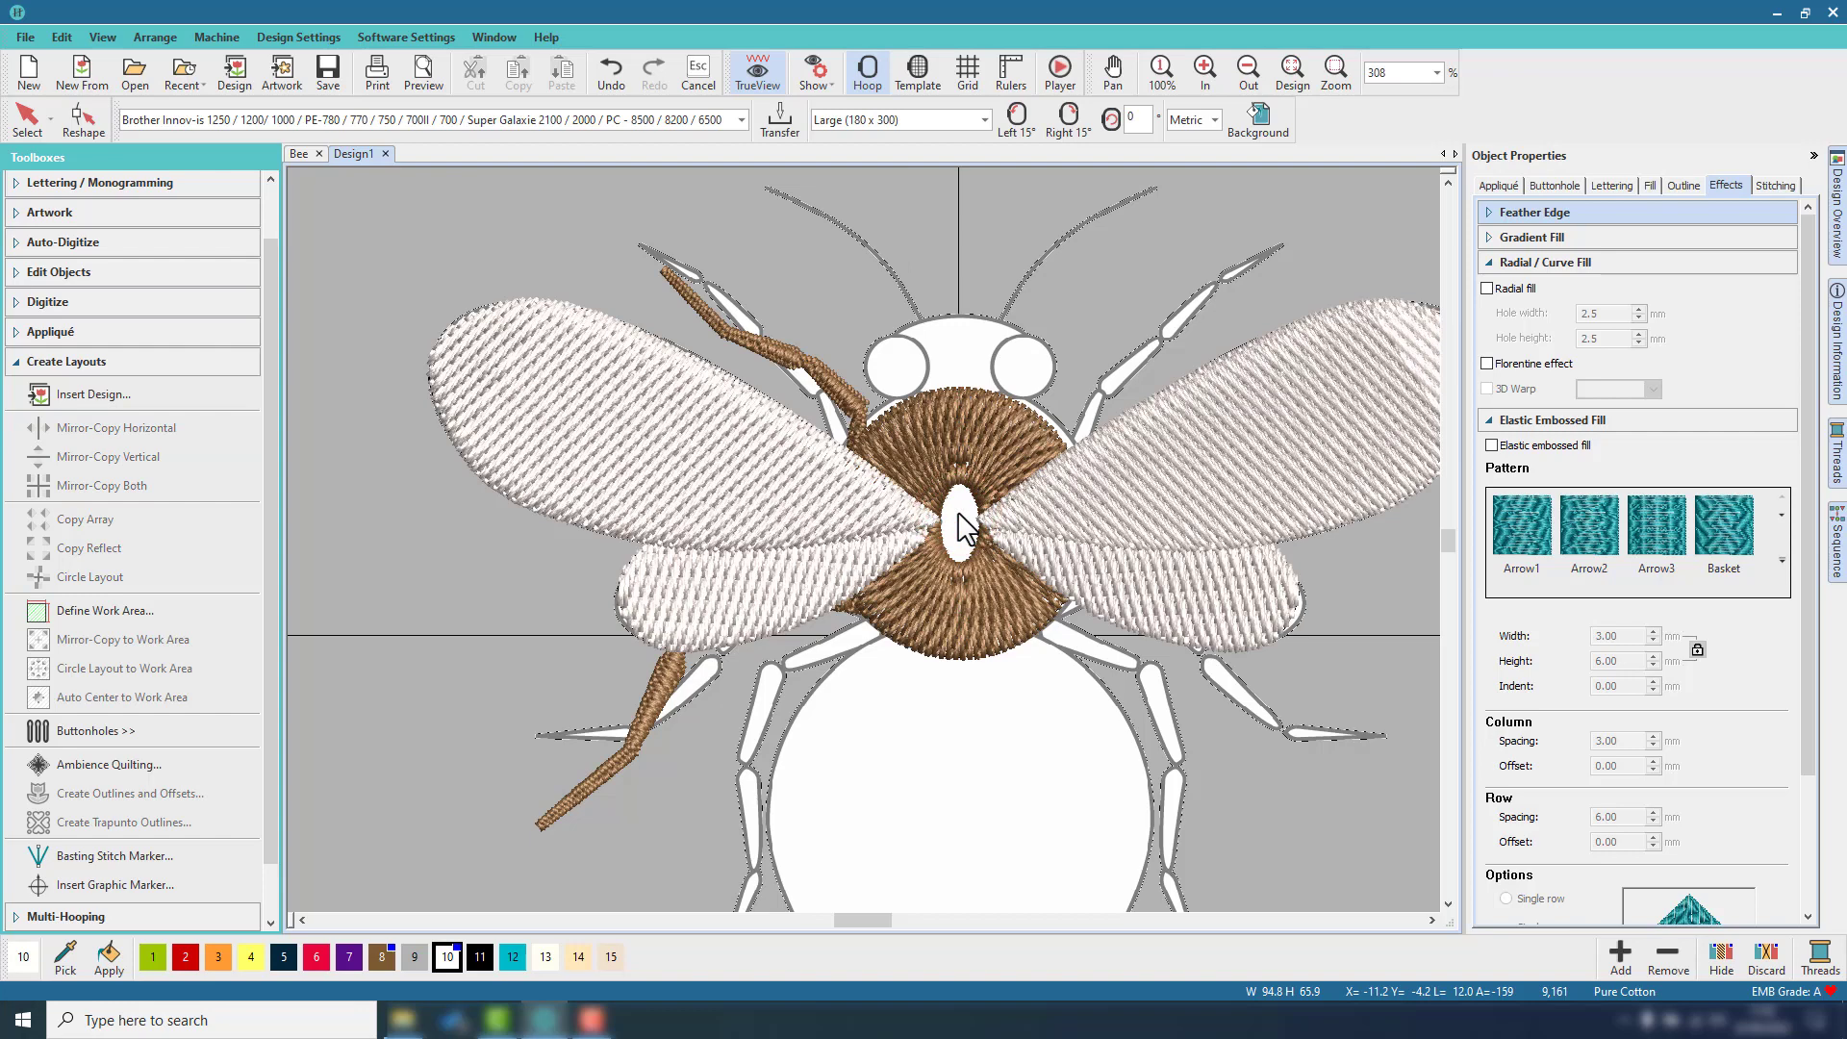
{"action": "scroll", "coordinate": [969, 541], "scroll_direction": "down", "scroll_amount": 1}
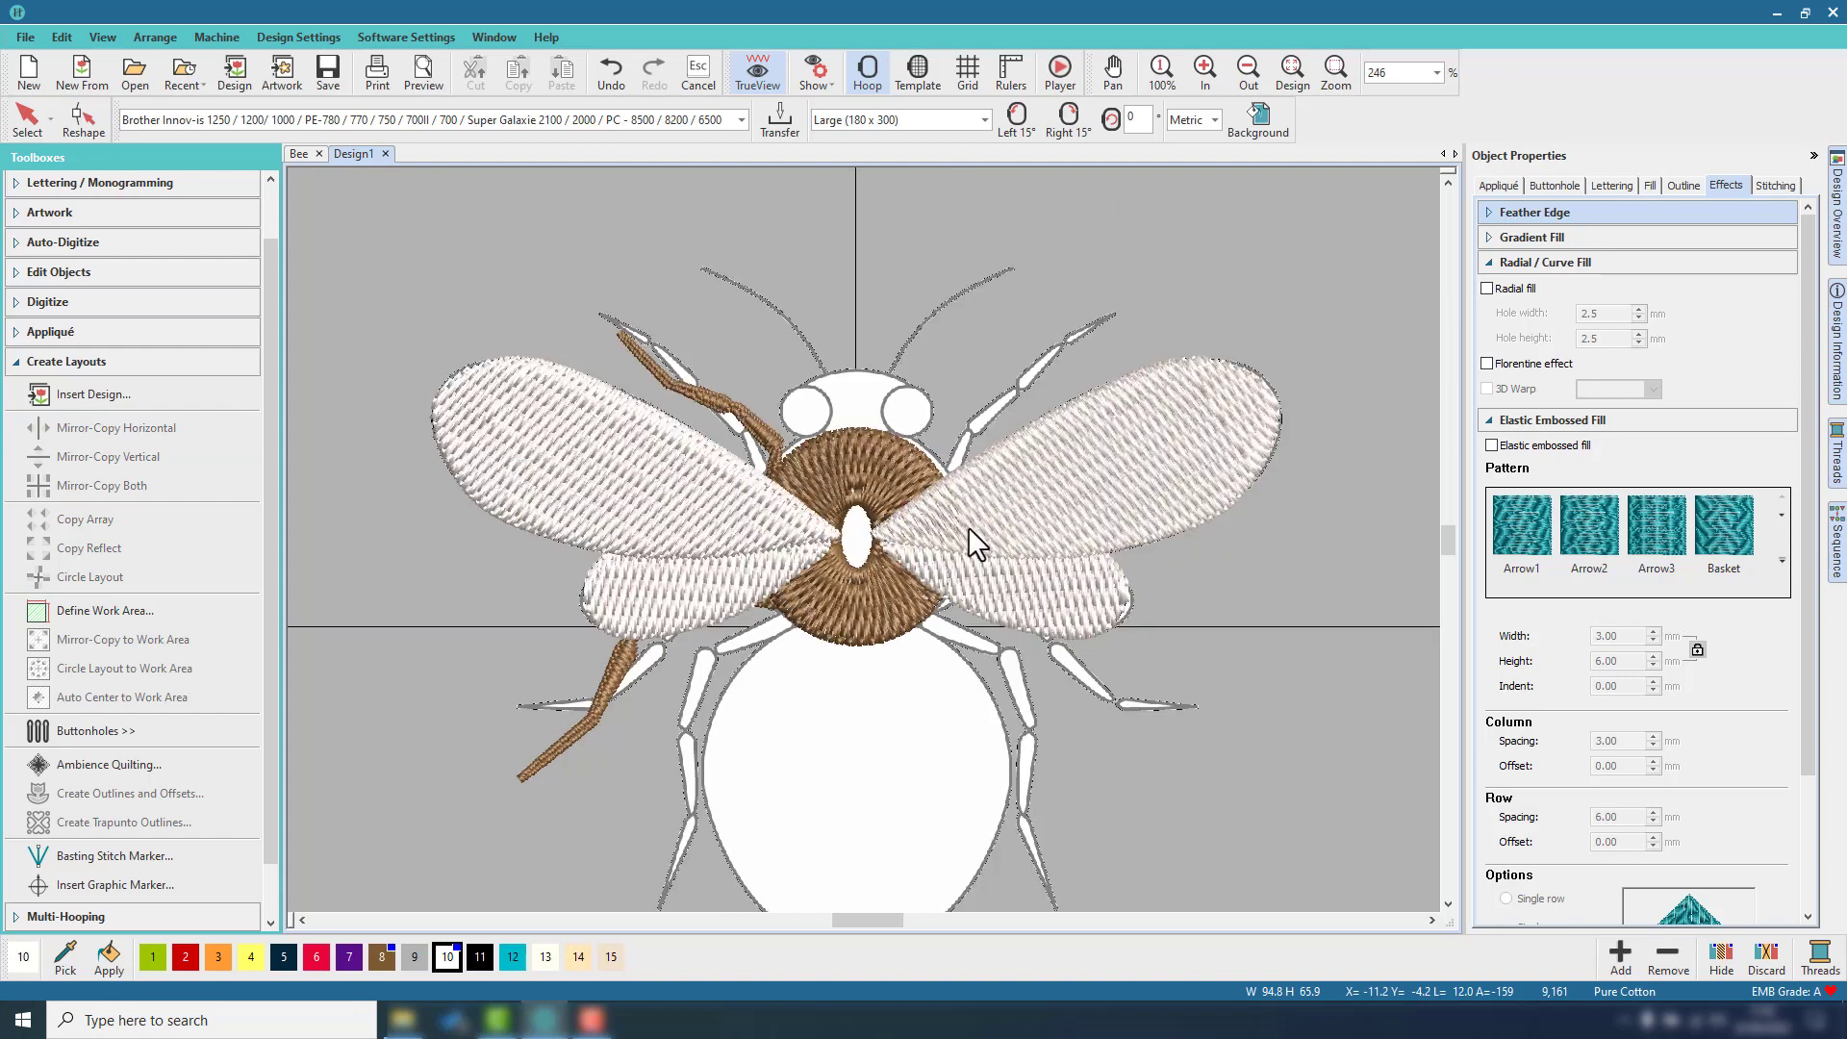
Digitize a Tatami-filled circle about 14.3 mm in diameter over the centre of the thorax.
{"action": "left_click", "coordinate": [27, 117]}
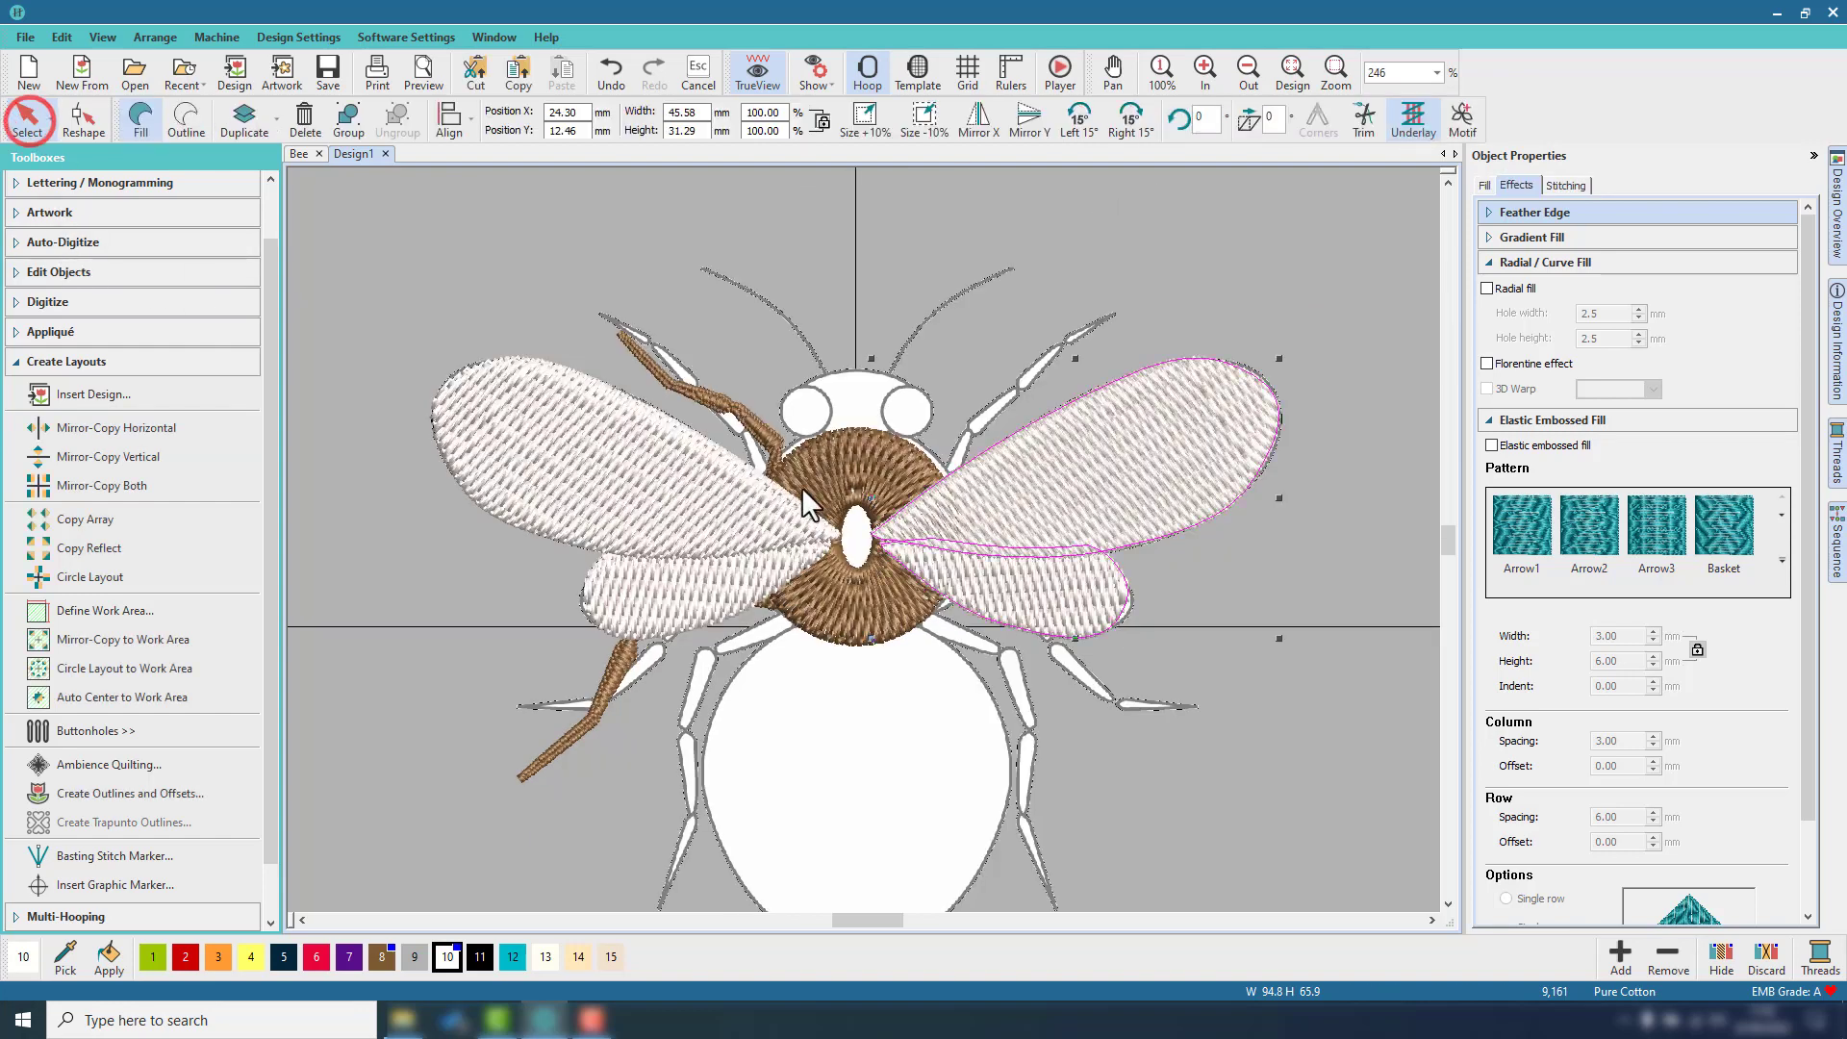
{"action": "left_click", "coordinate": [851, 459]}
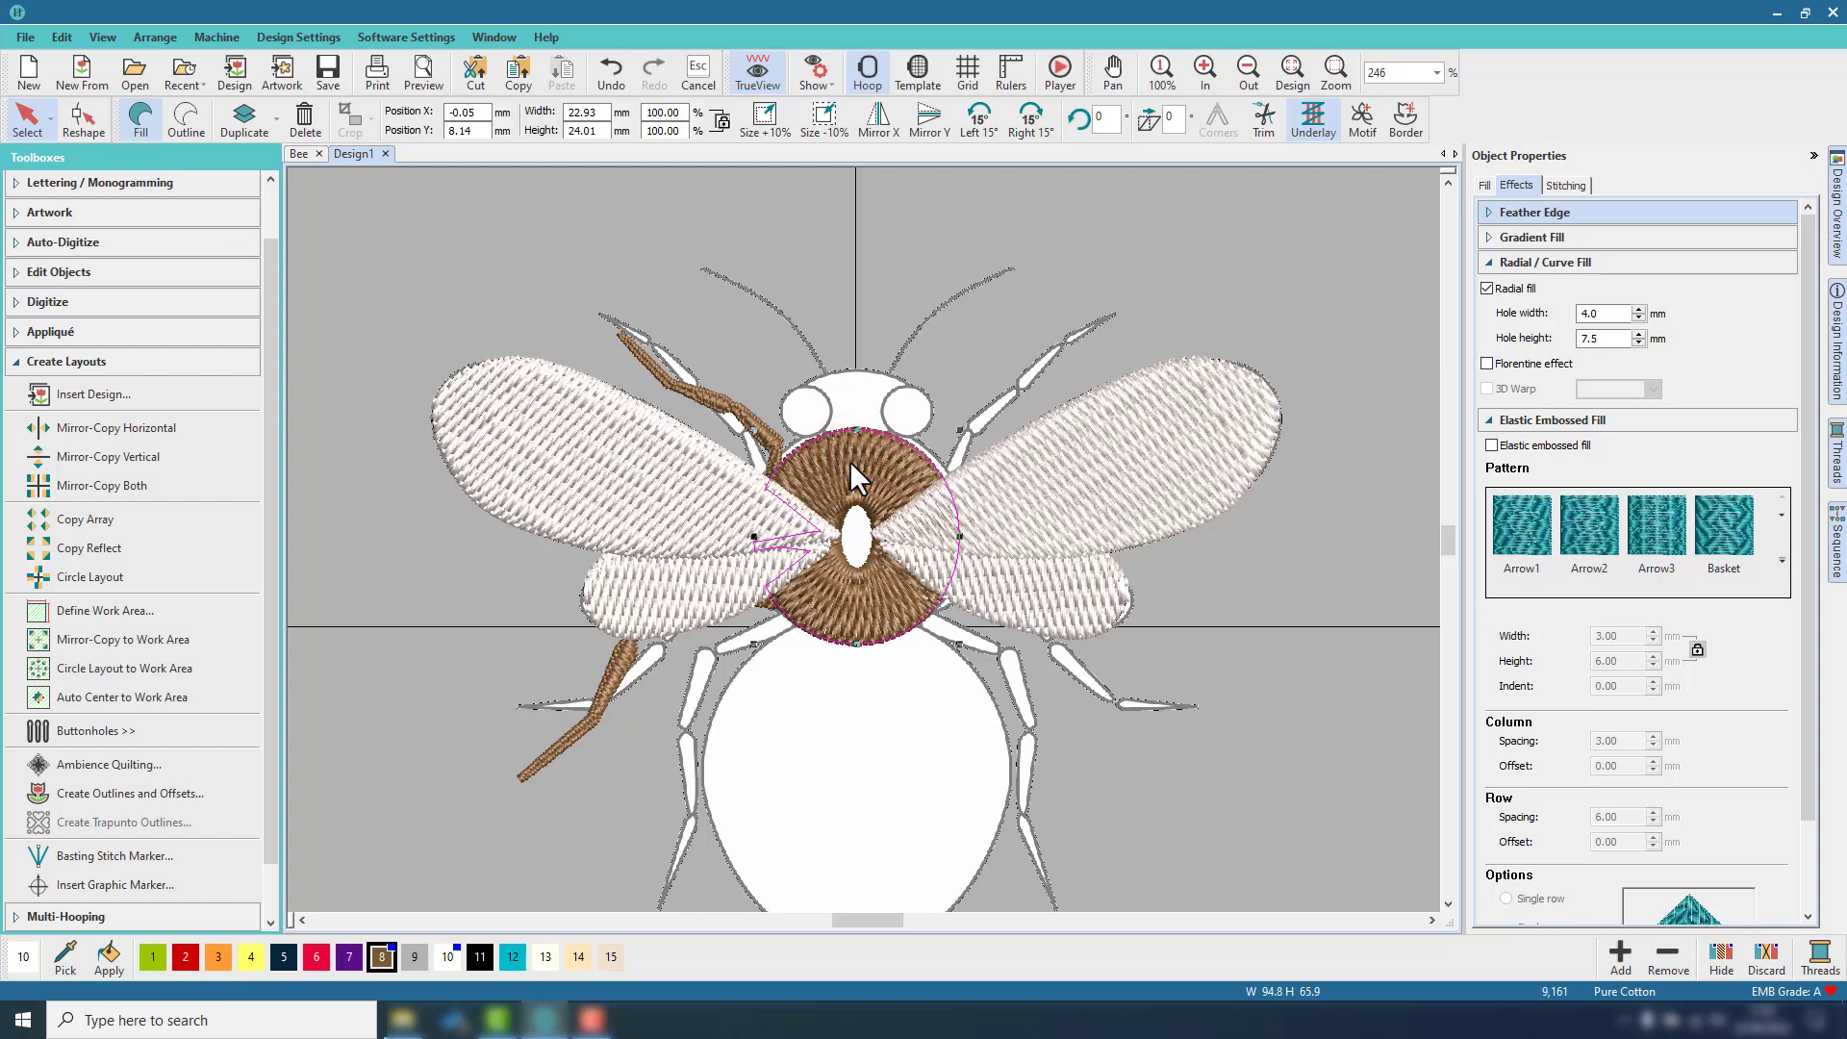
{"action": "left_click", "coordinate": [971, 463]}
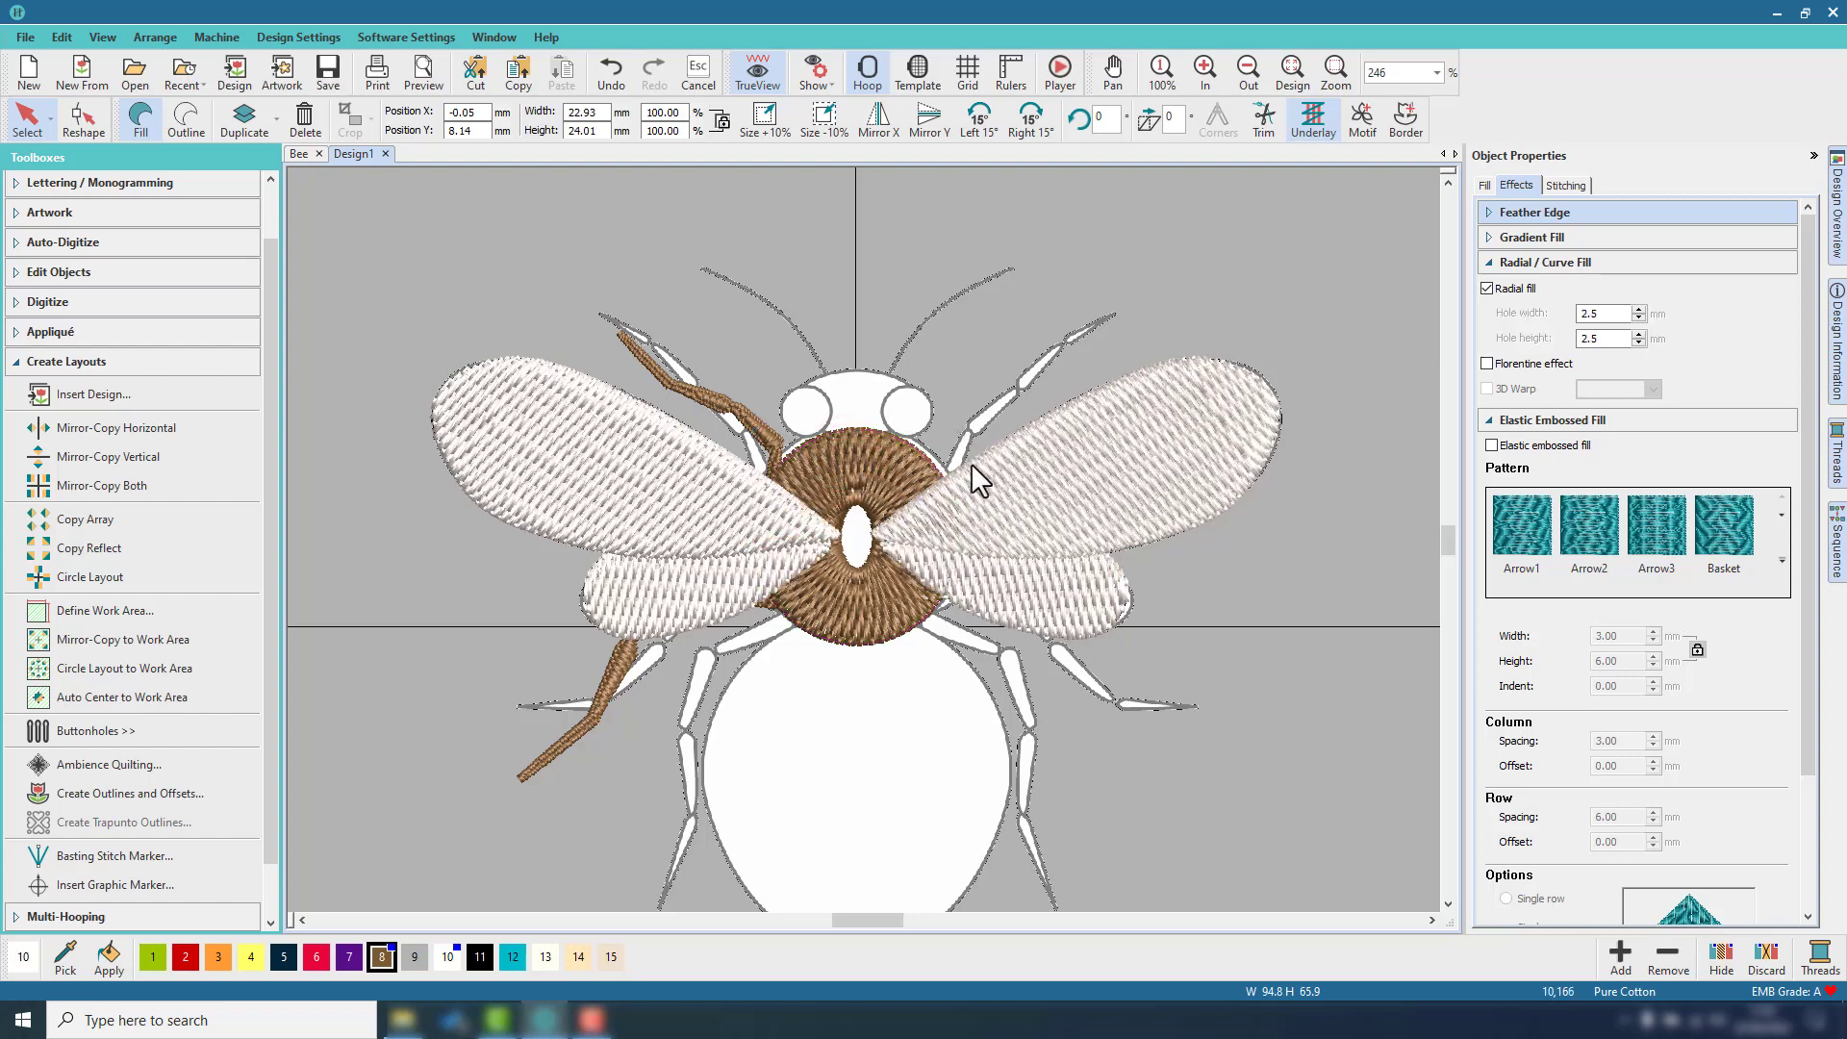
{"action": "left_click", "coordinate": [65, 305]}
{"action": "left_click", "coordinate": [73, 327]}
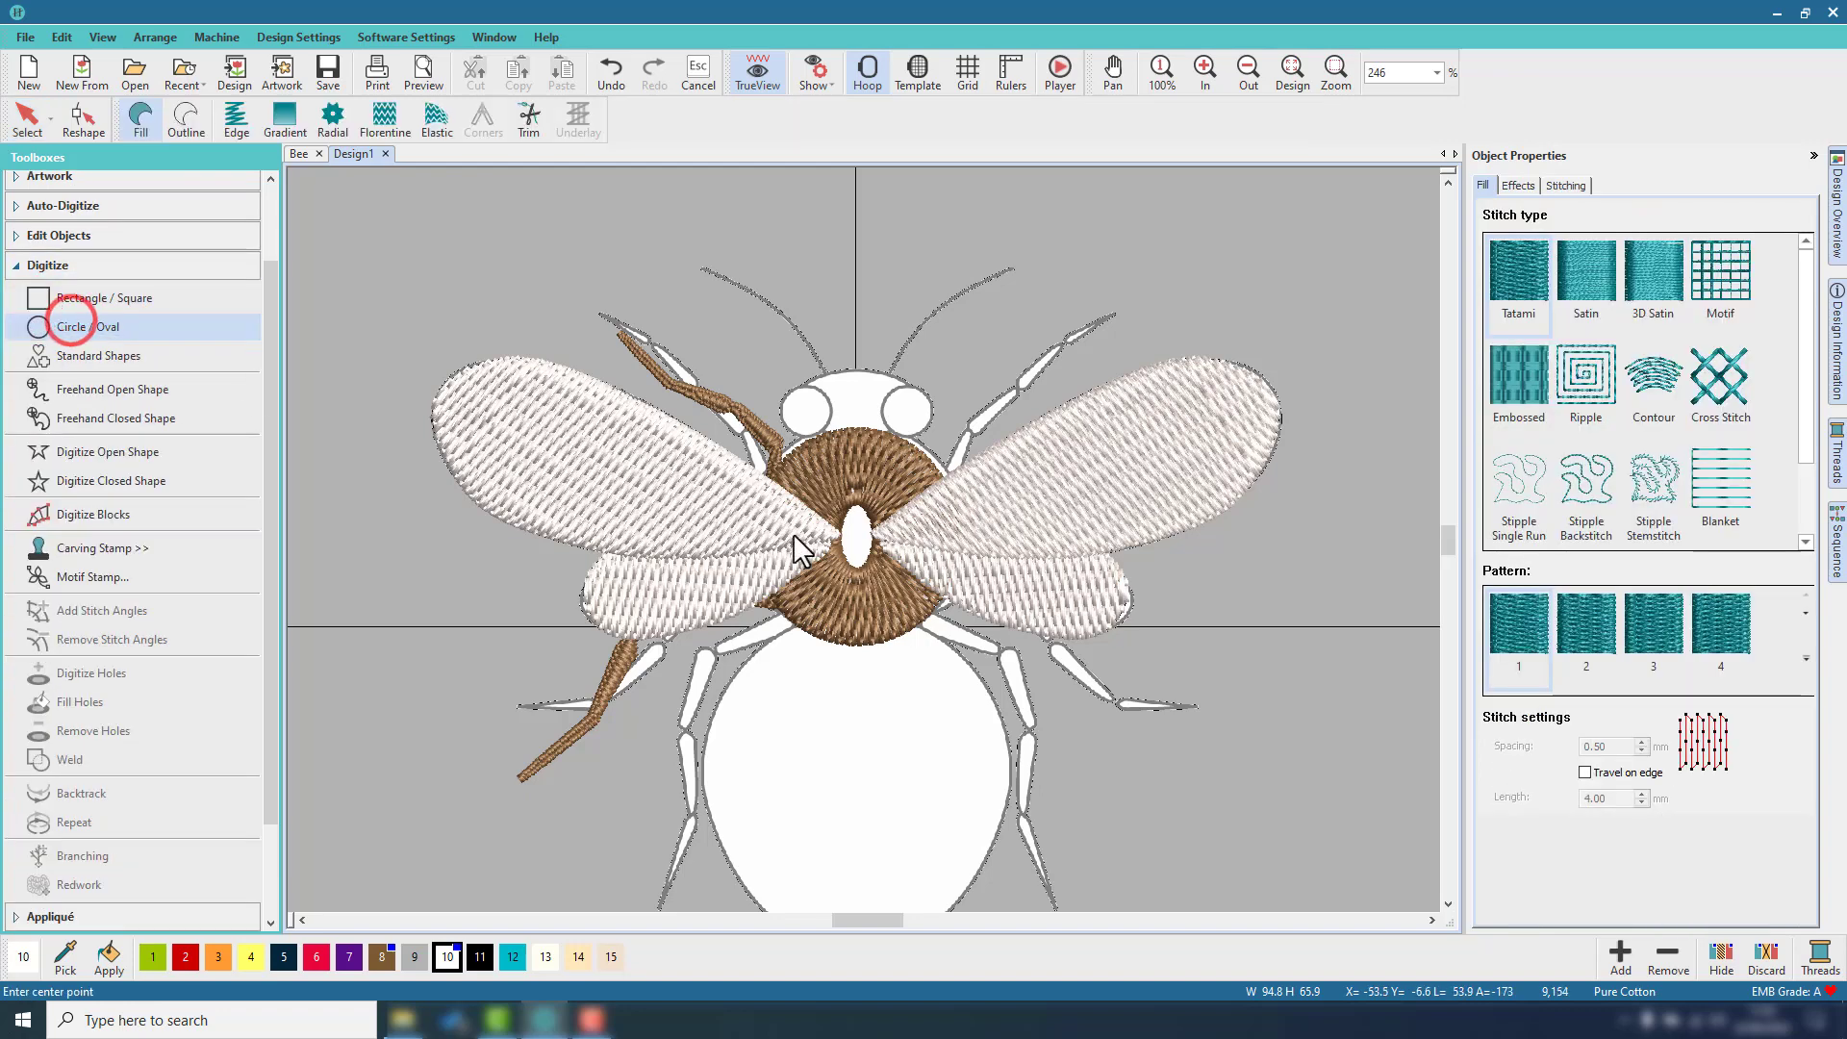
{"action": "left_click", "coordinate": [856, 535]}
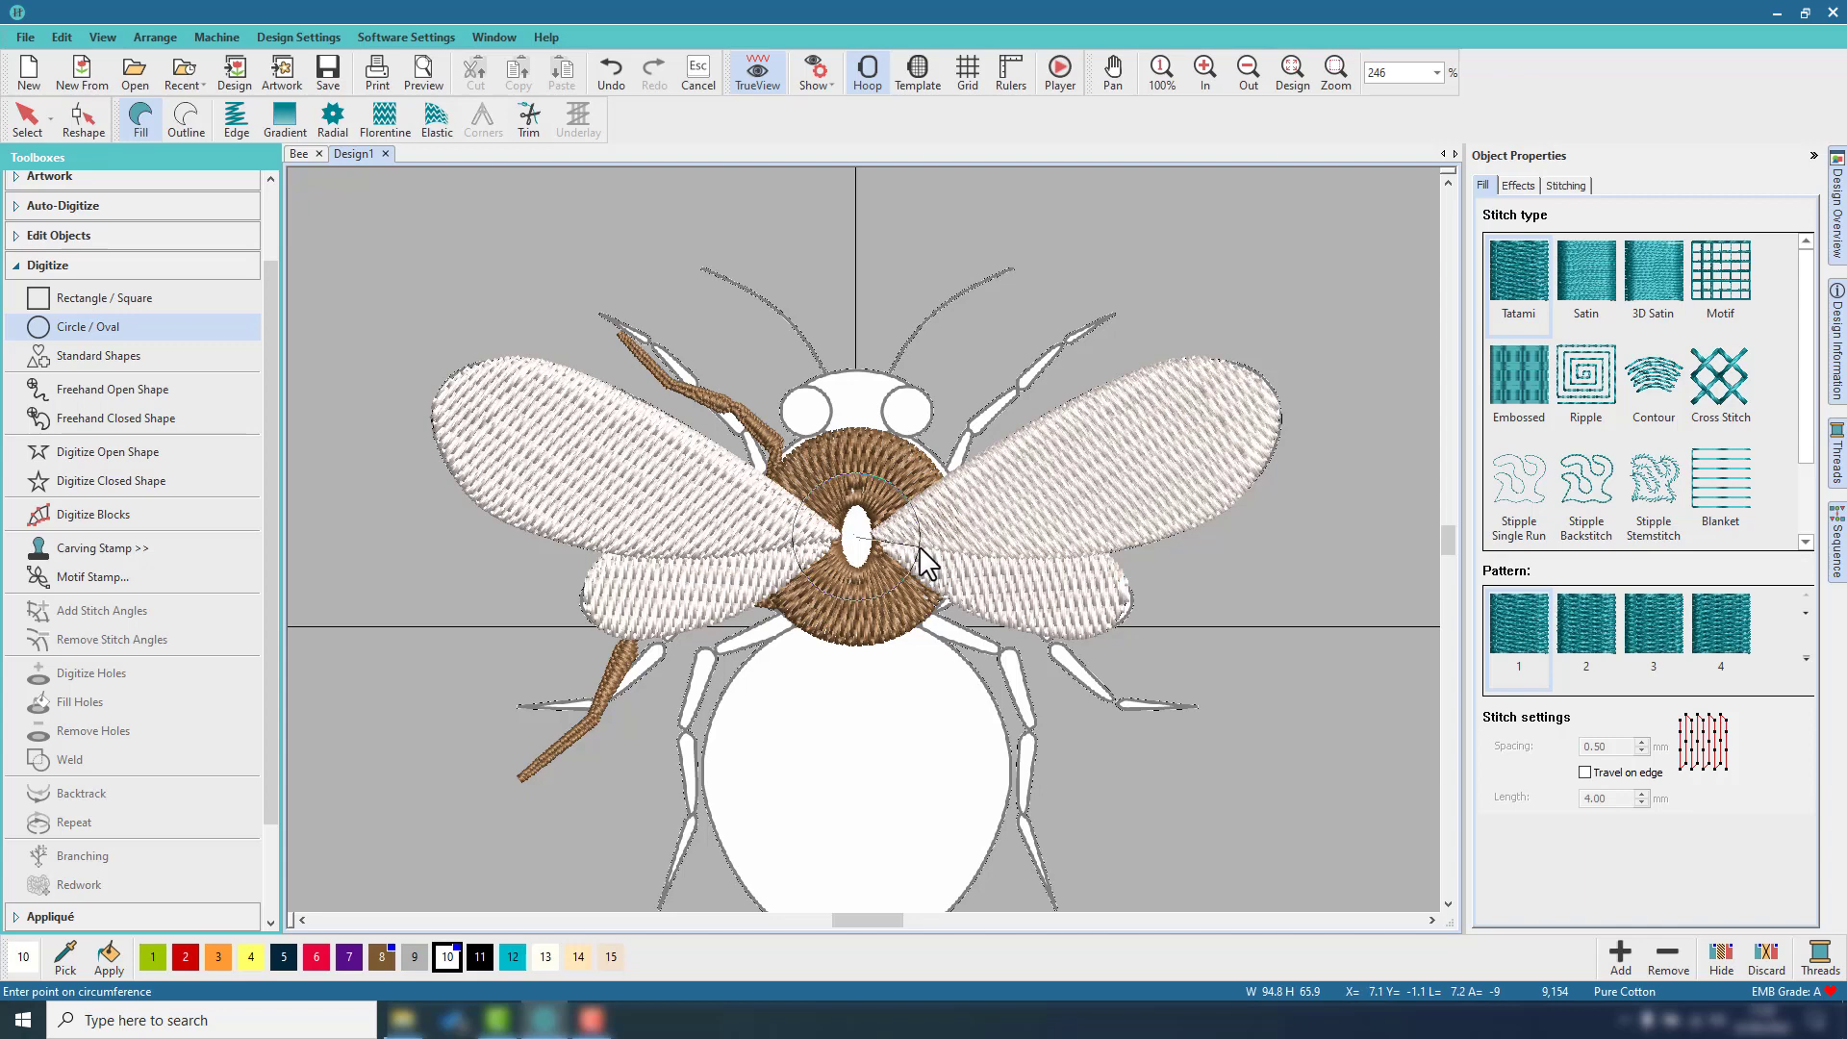
{"action": "left_click", "coordinate": [919, 546]}
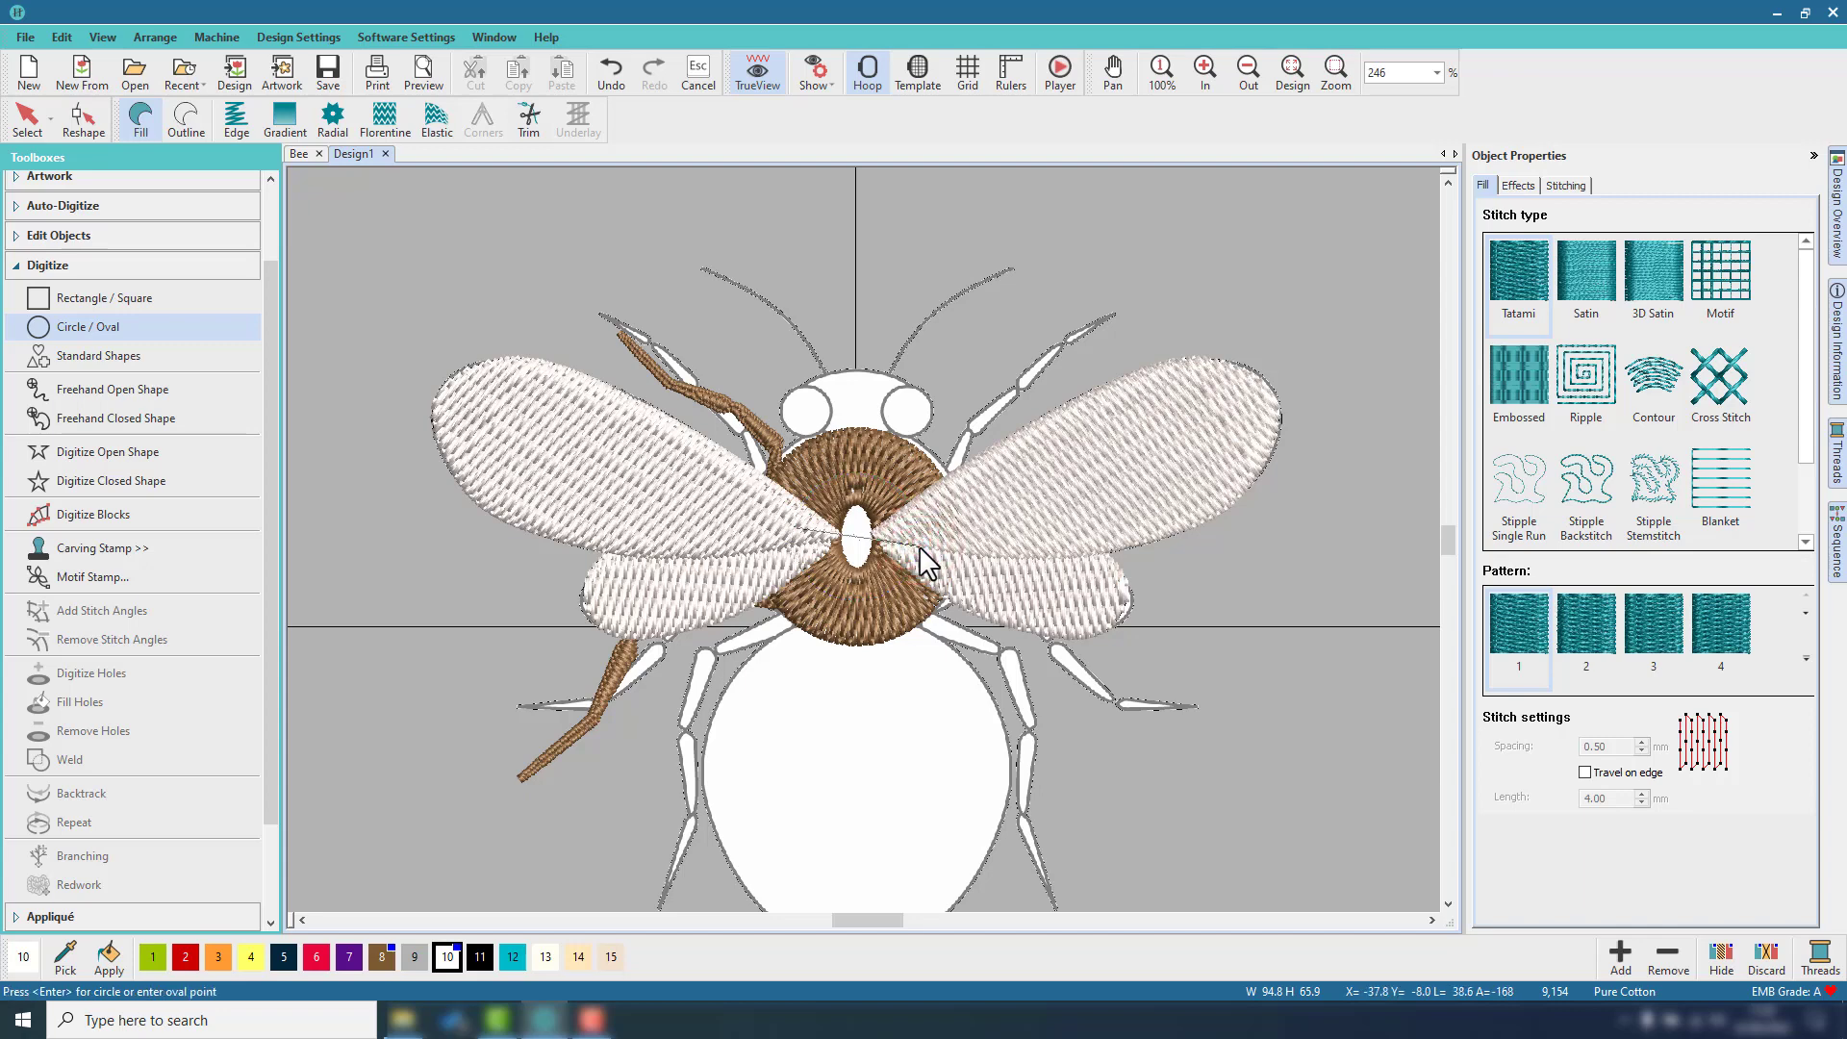
{"action": "key", "text": "Return"}
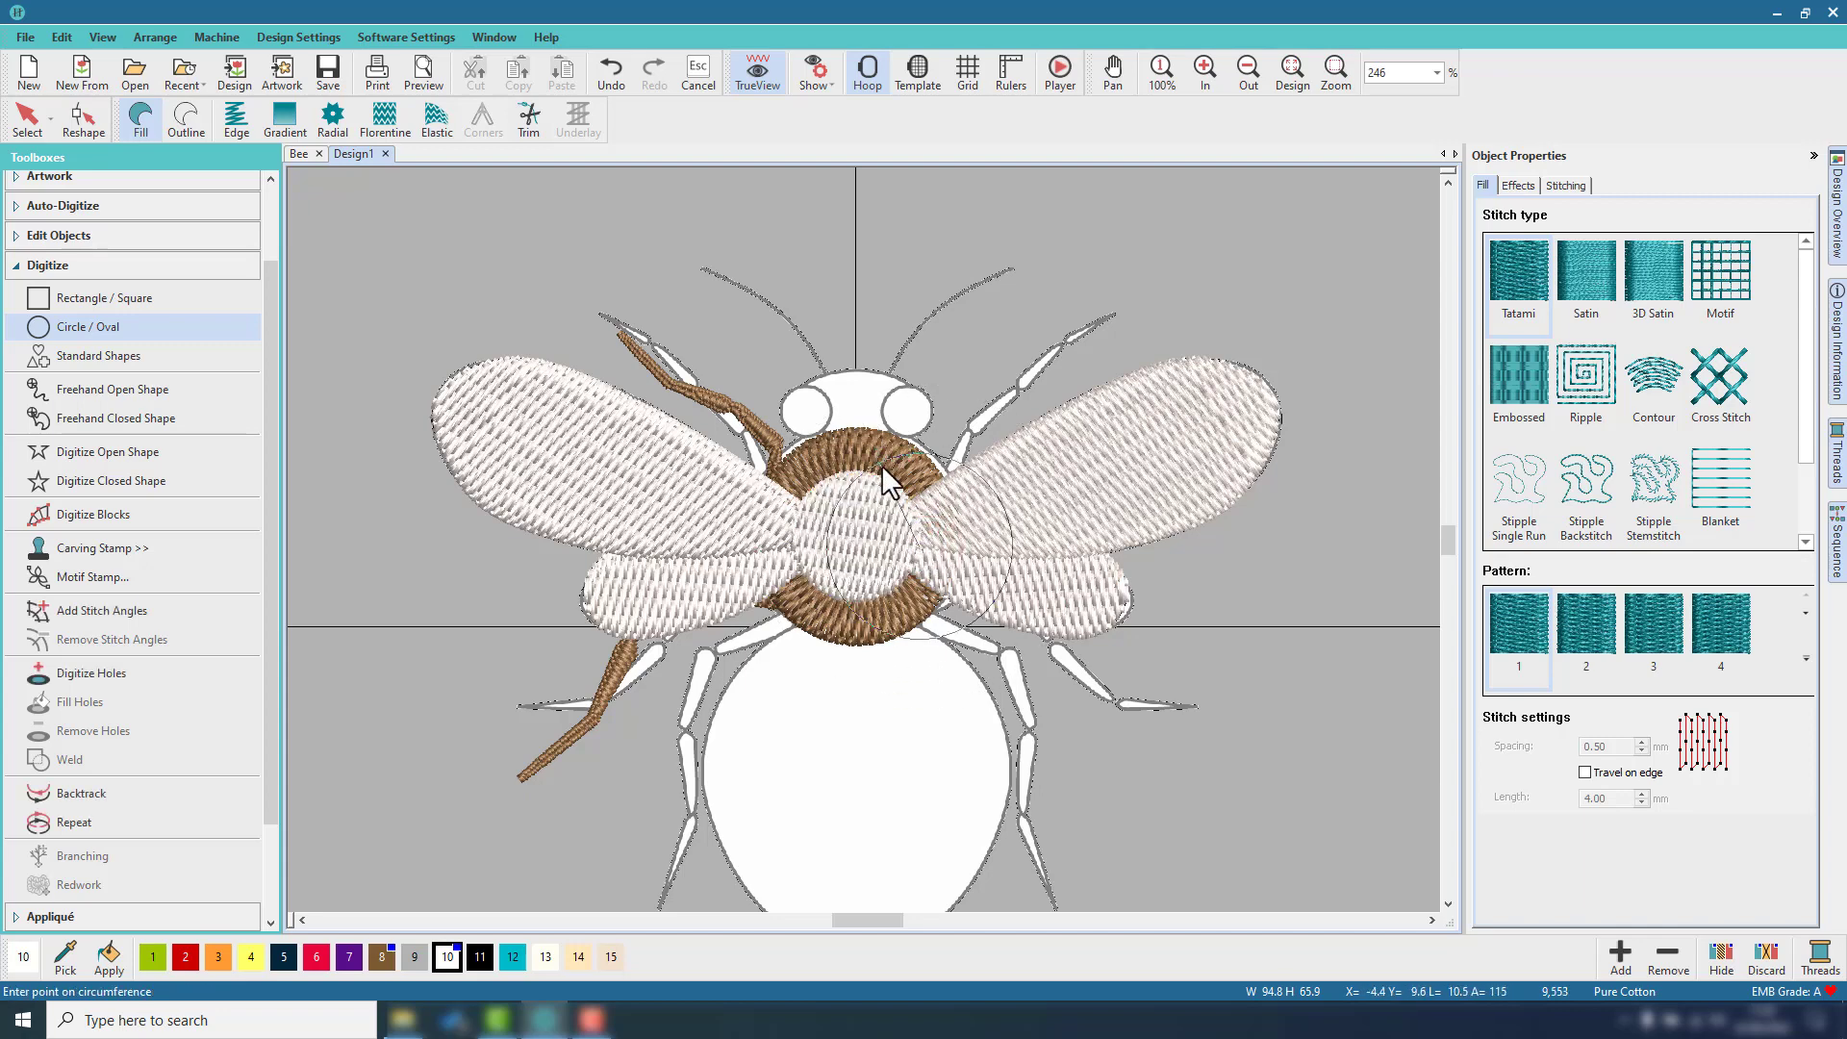
Apply a radial fill and a Side 2 feather edge to the thorax circle.
{"action": "left_click", "coordinate": [18, 115]}
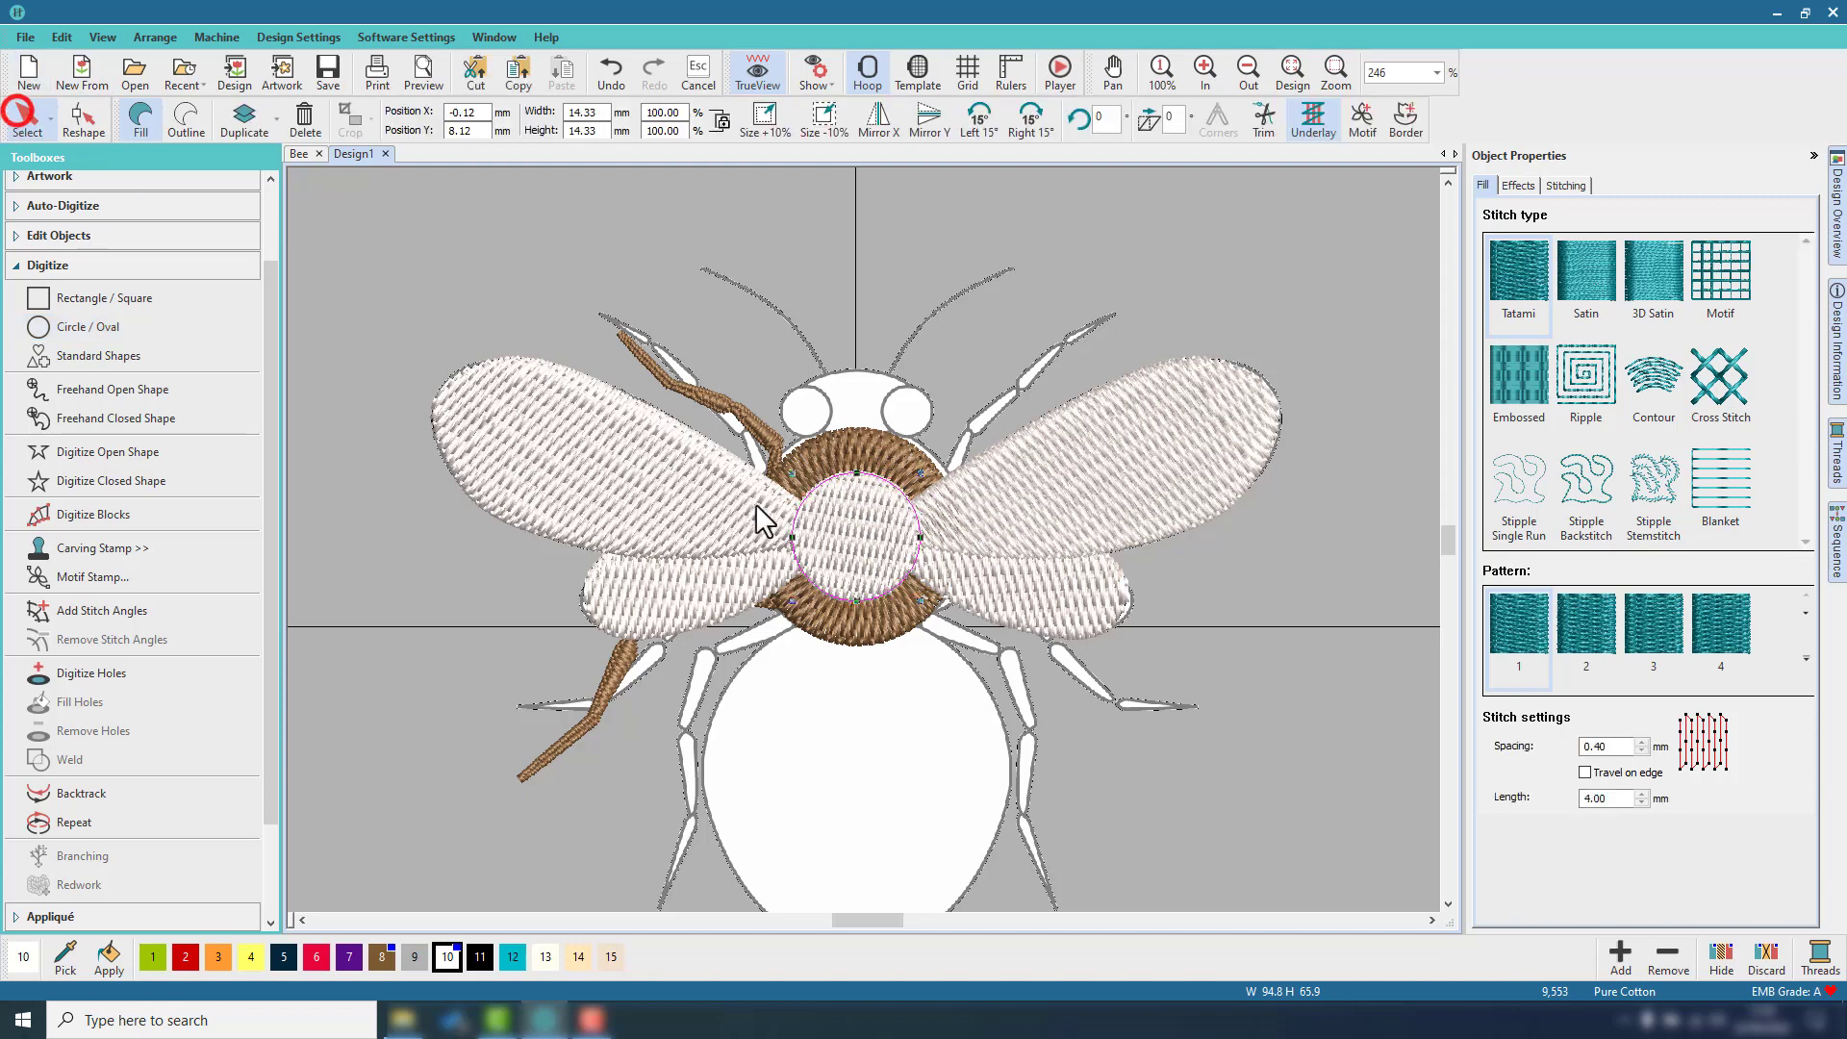
{"action": "left_click", "coordinate": [833, 528]}
{"action": "left_click", "coordinate": [862, 510]}
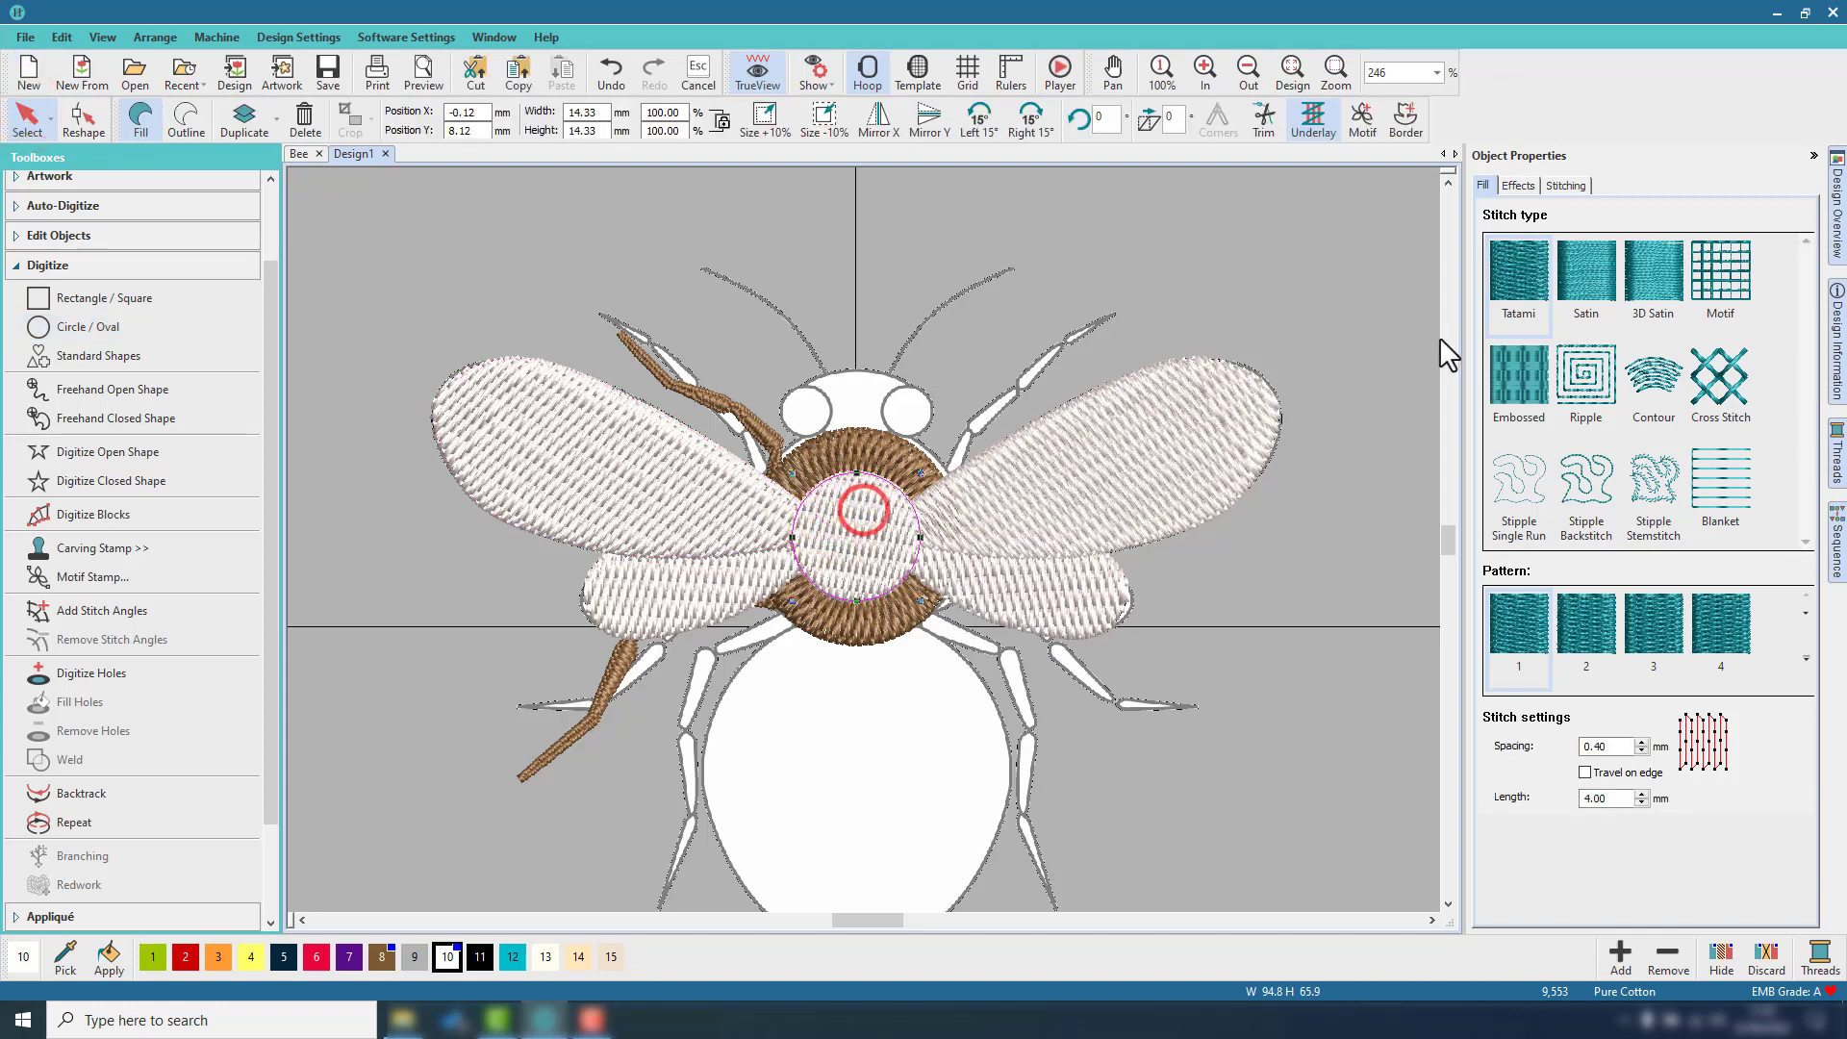
{"action": "left_click", "coordinate": [1517, 185]}
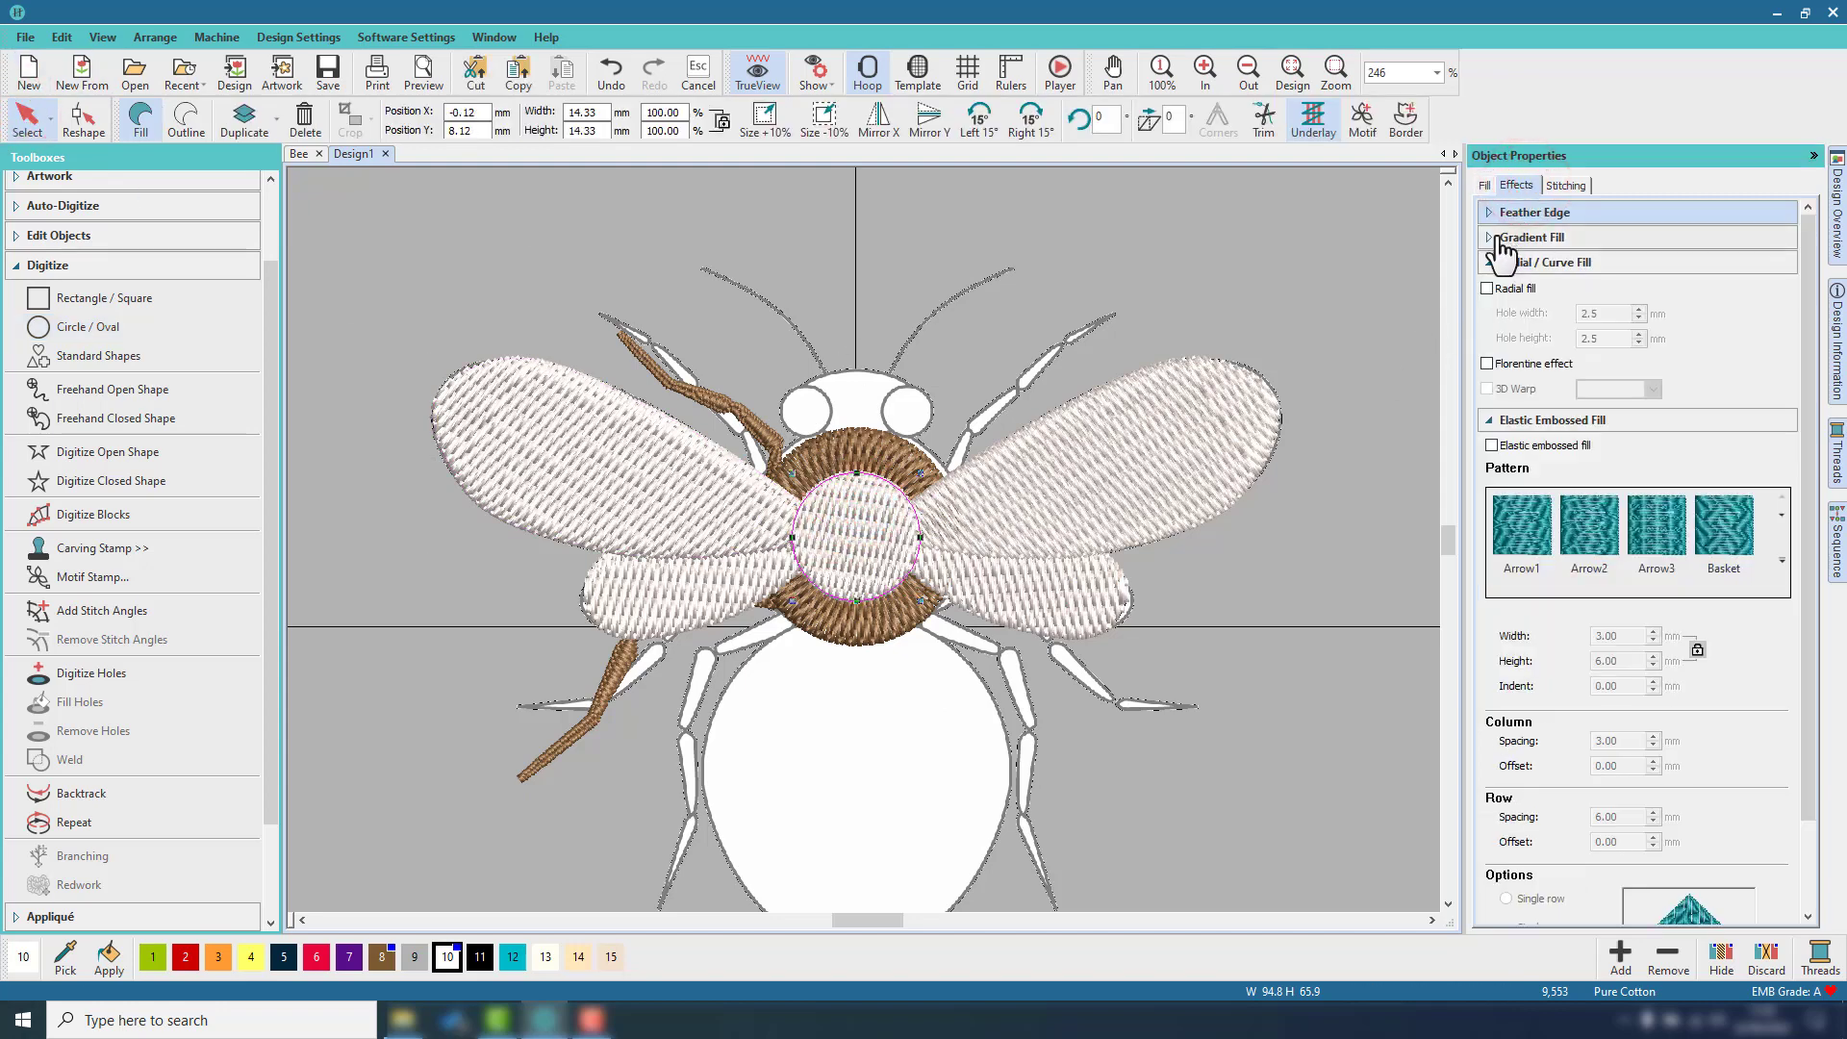
{"action": "left_click", "coordinate": [1487, 287]}
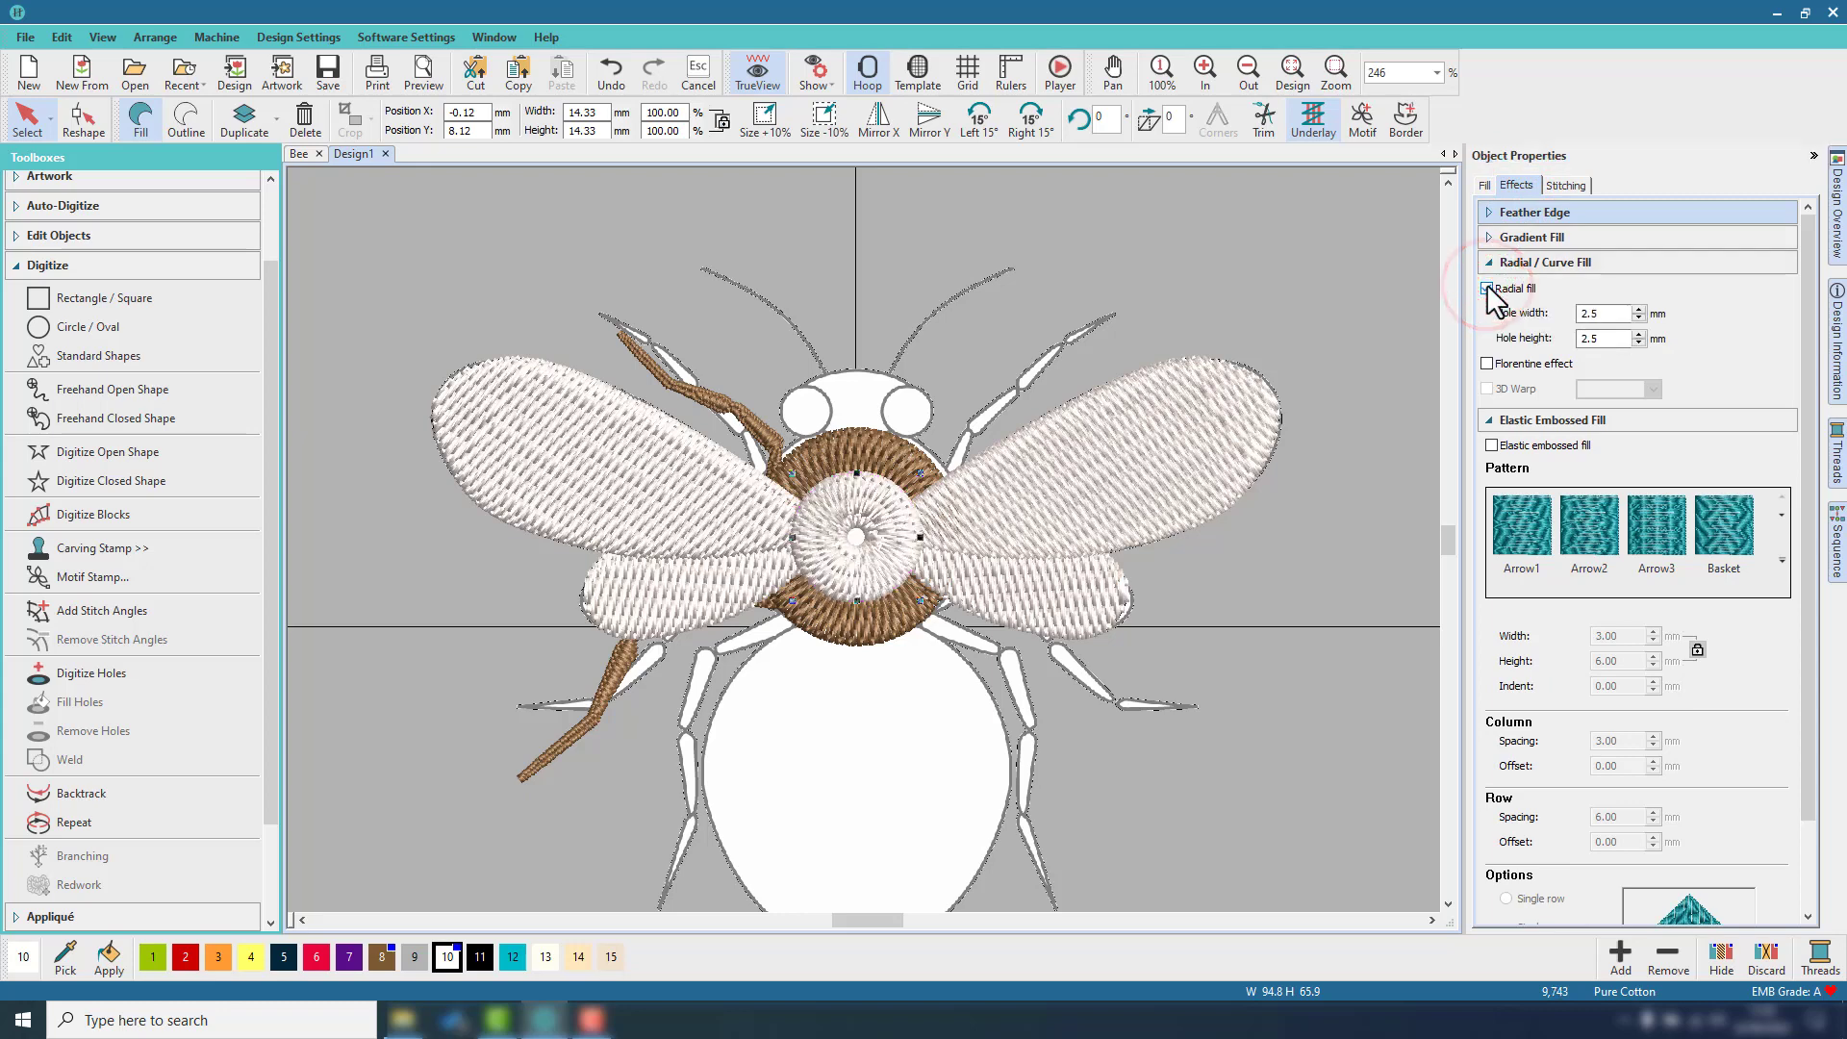
{"action": "left_click", "coordinate": [1491, 212]}
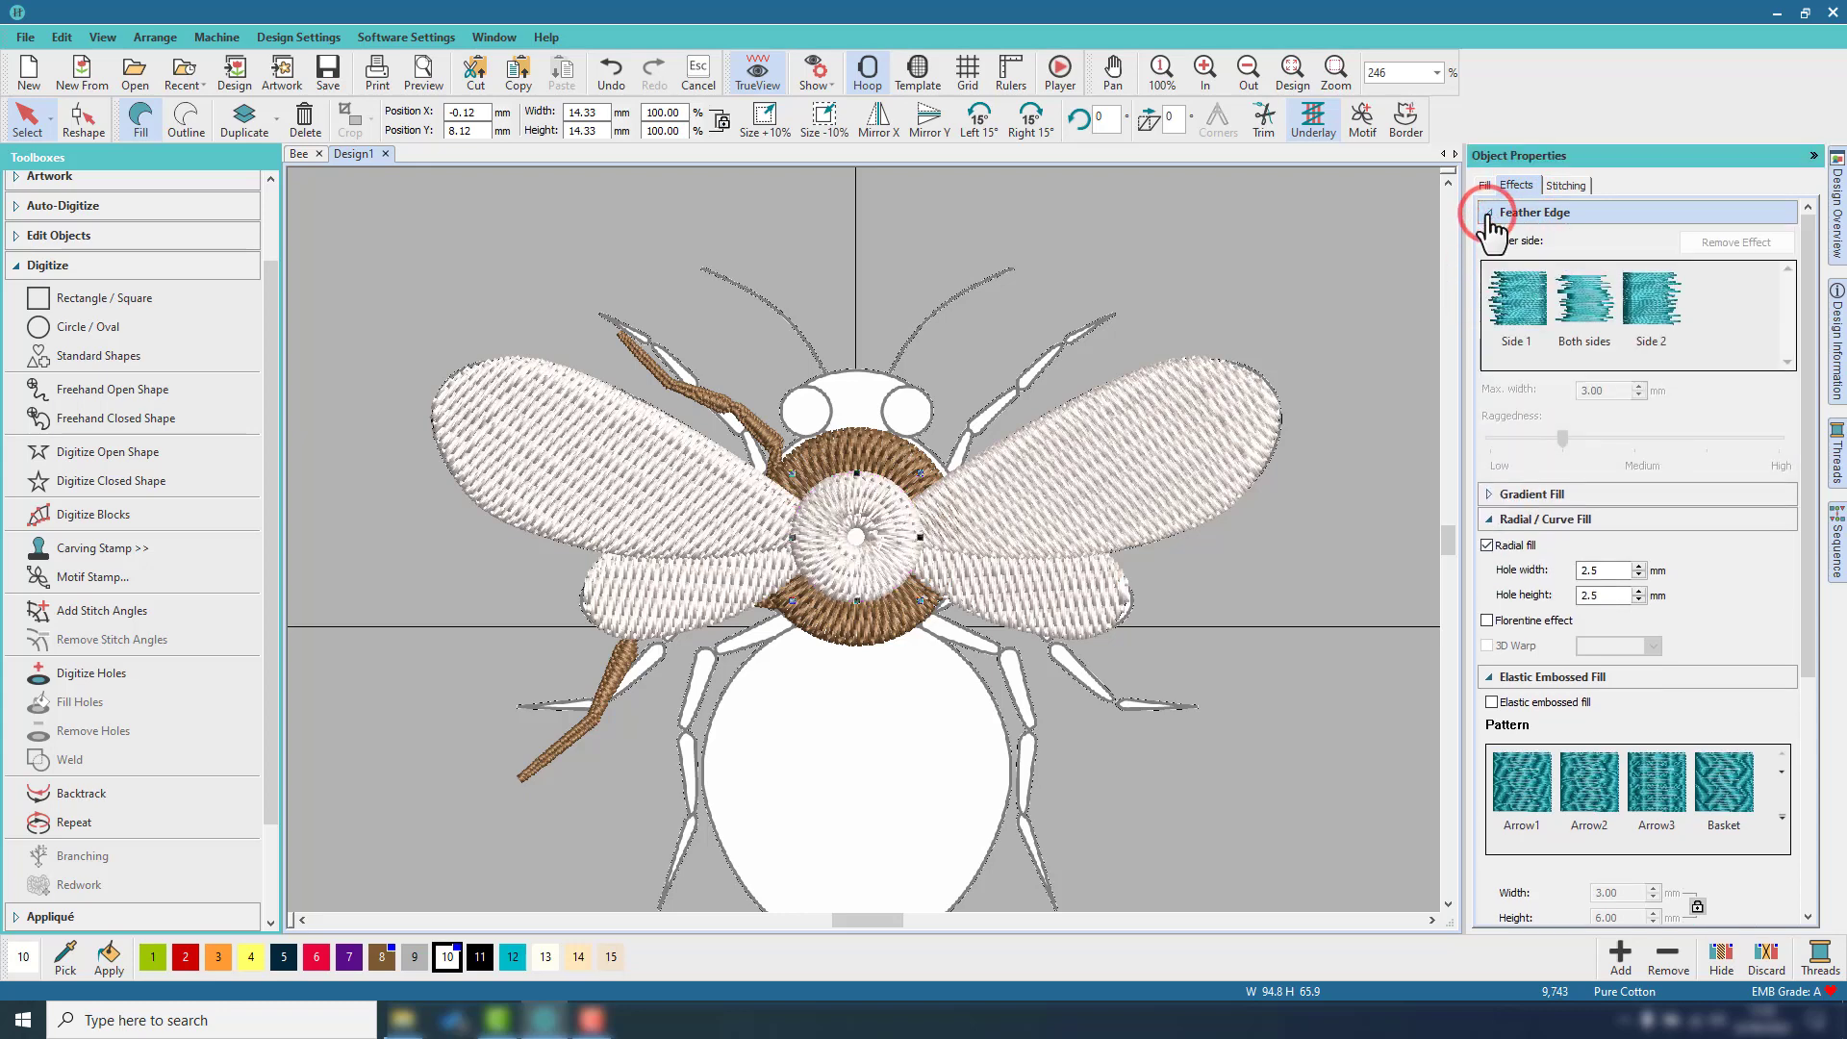
{"action": "left_click", "coordinate": [1637, 295]}
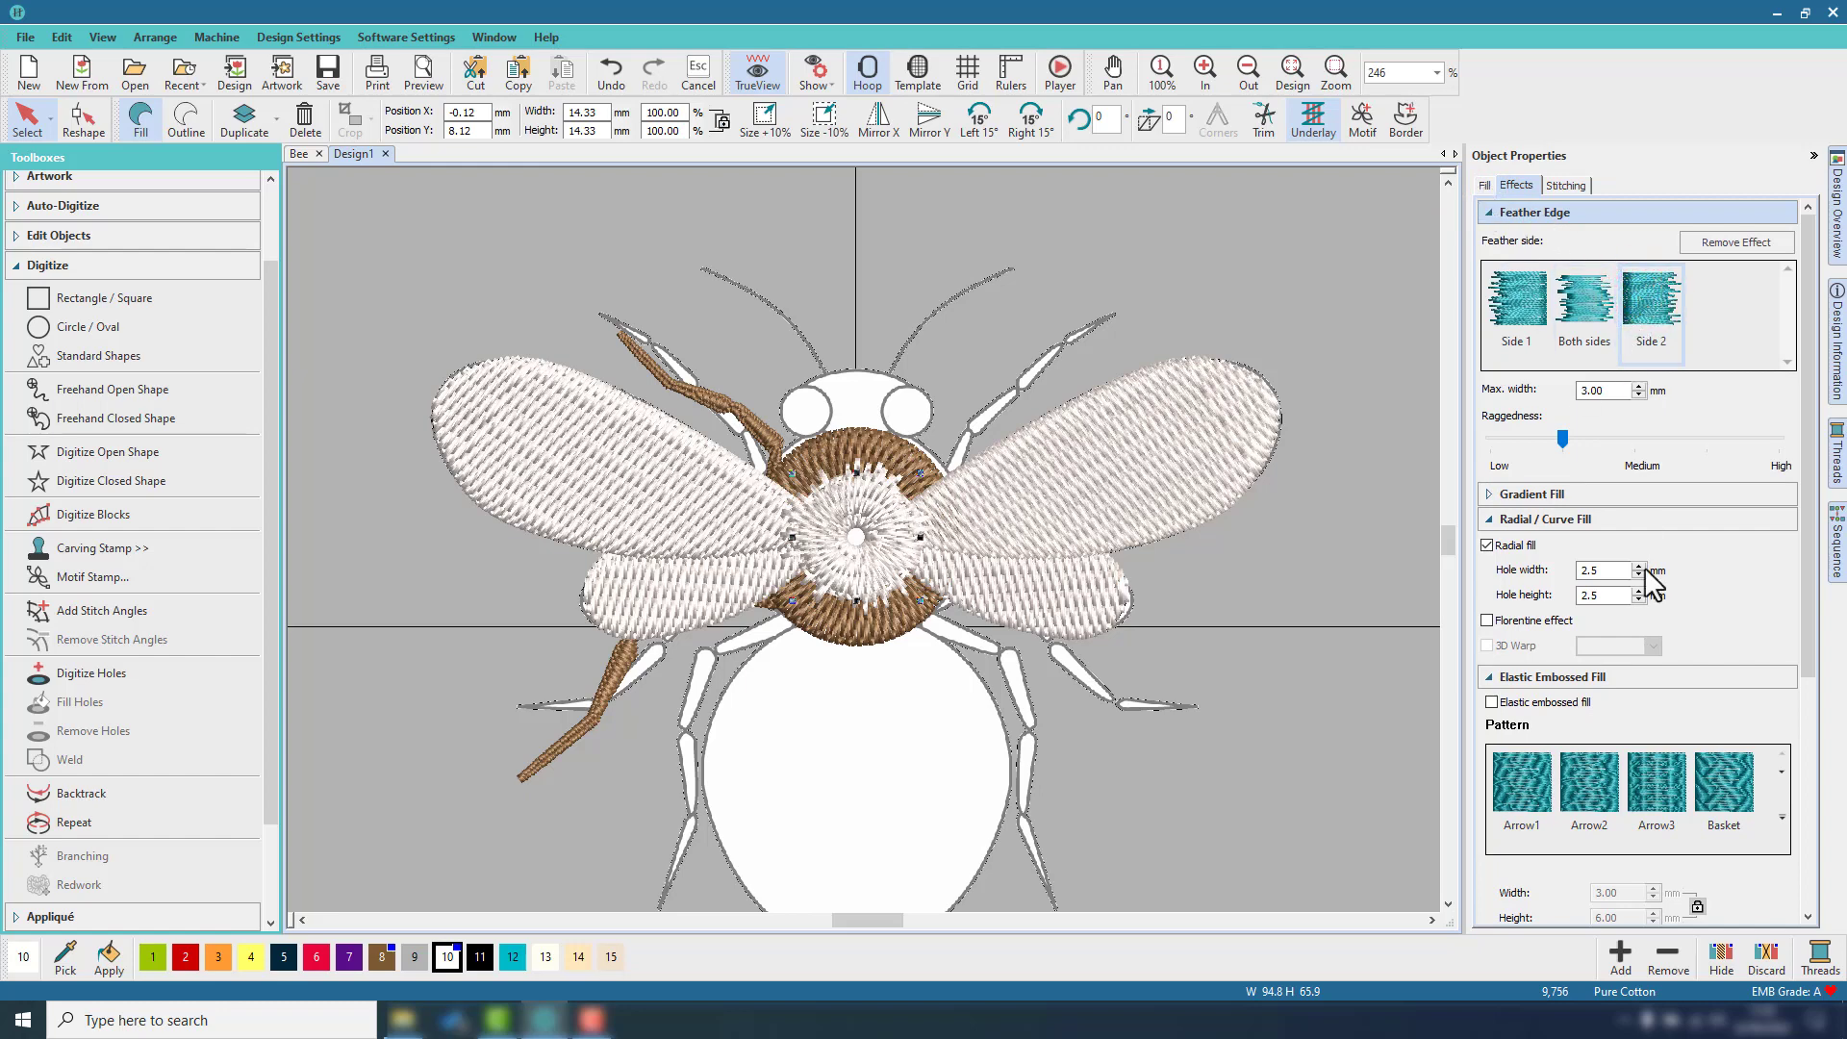
Set the circle's radial hole to 0.5 mm wide and 4 mm high, and recolour it brown with thread 8.
{"action": "left_click", "coordinate": [1598, 569]}
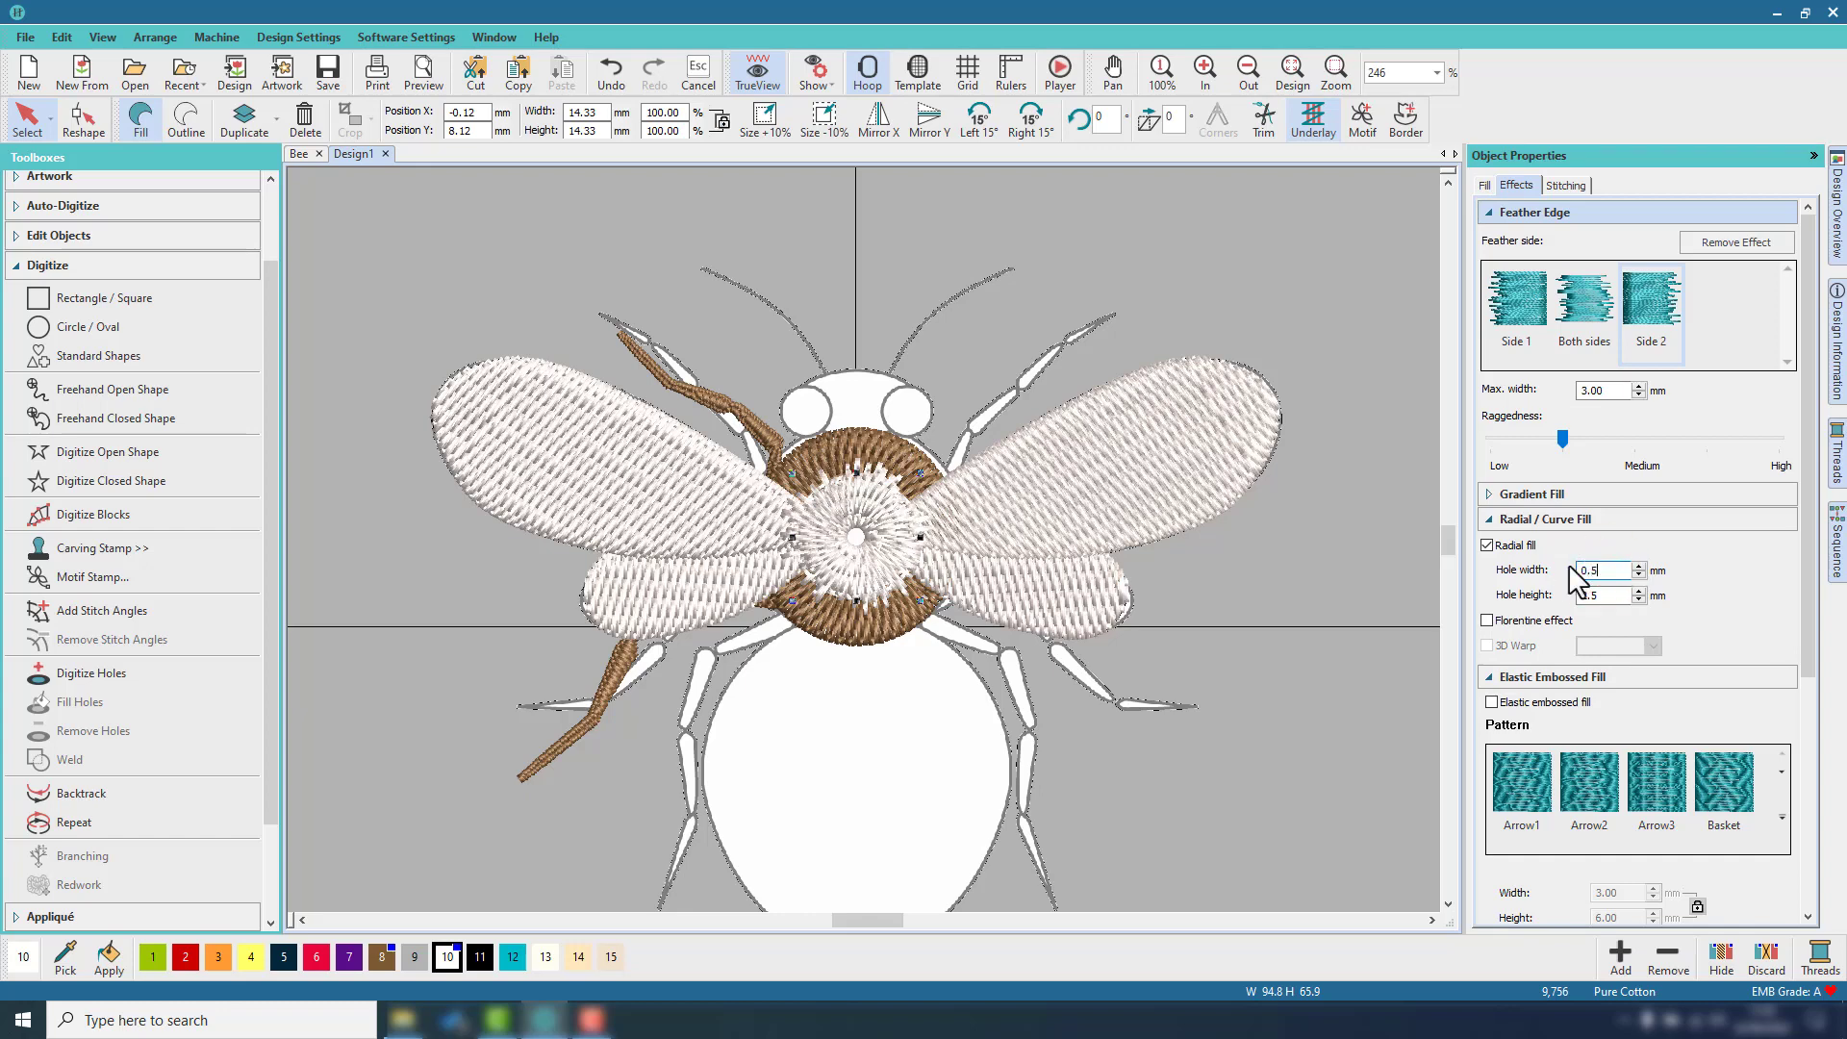
{"action": "type", "text": "0.5"}
{"action": "key", "text": "Return"}
{"action": "left_click", "coordinate": [1585, 595]}
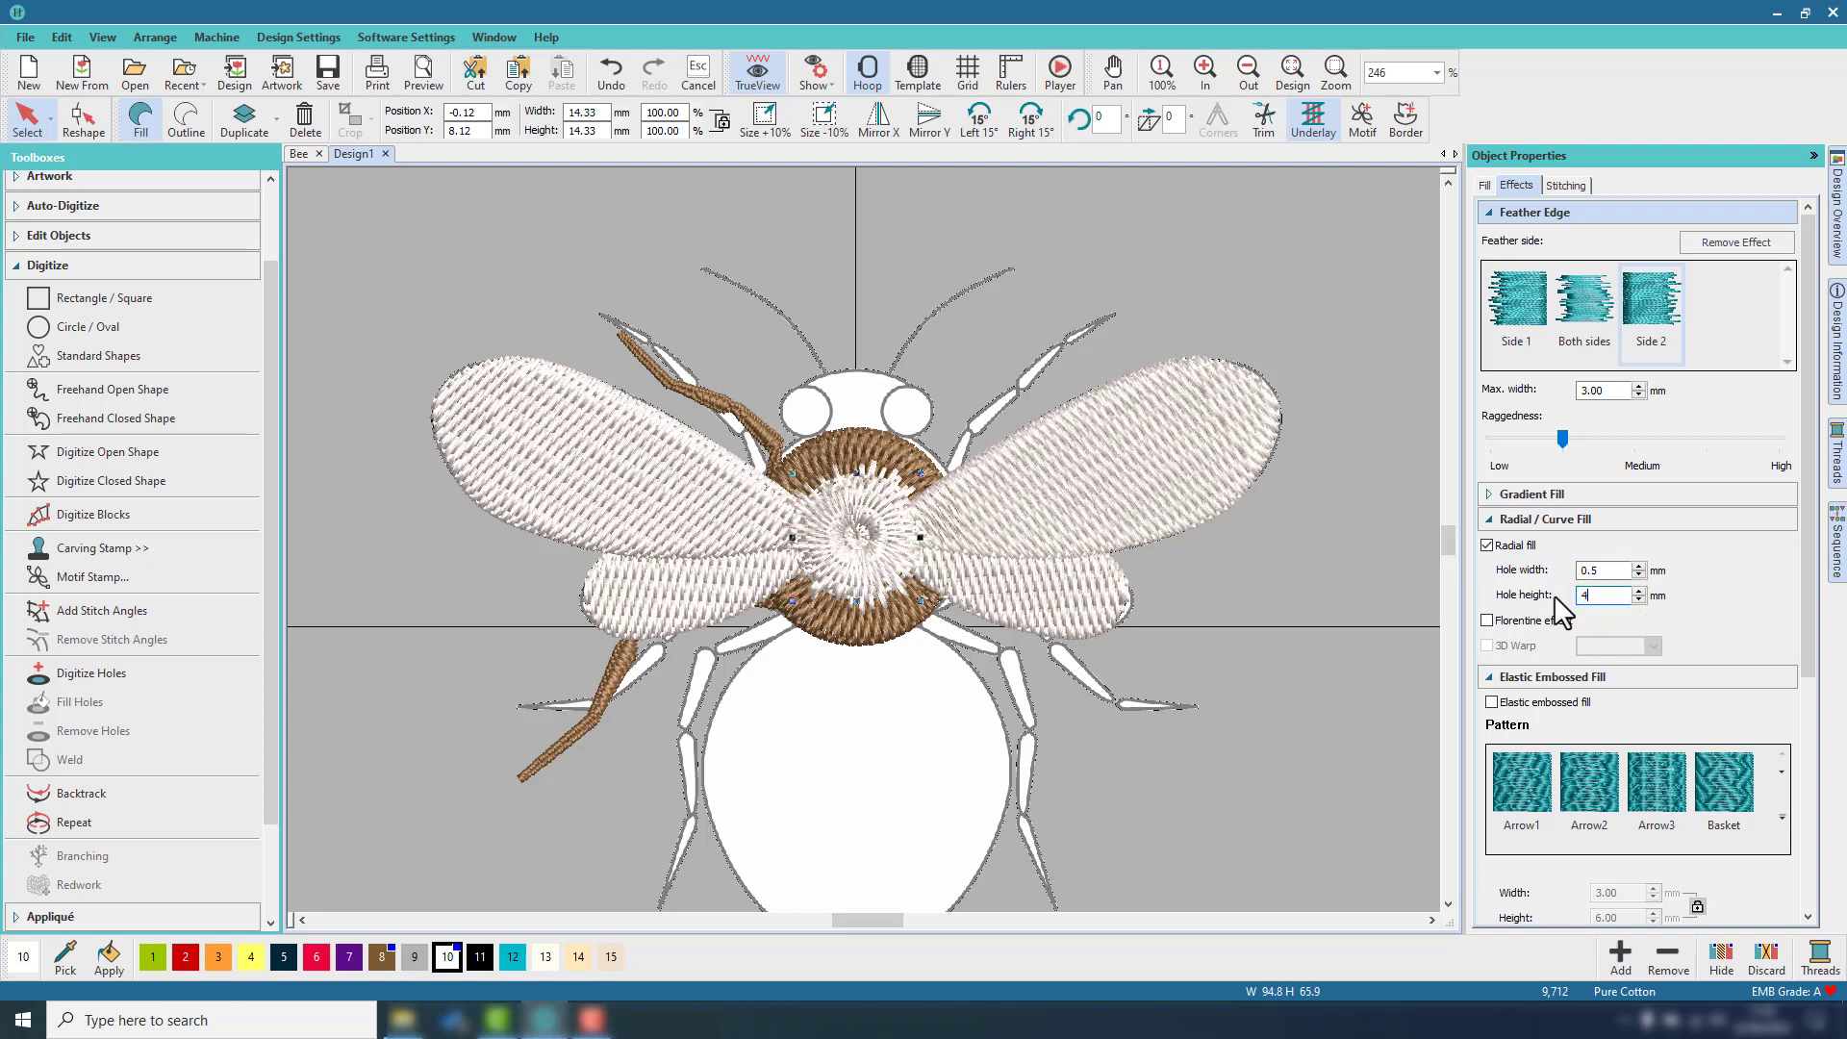
{"action": "key", "text": "Return"}
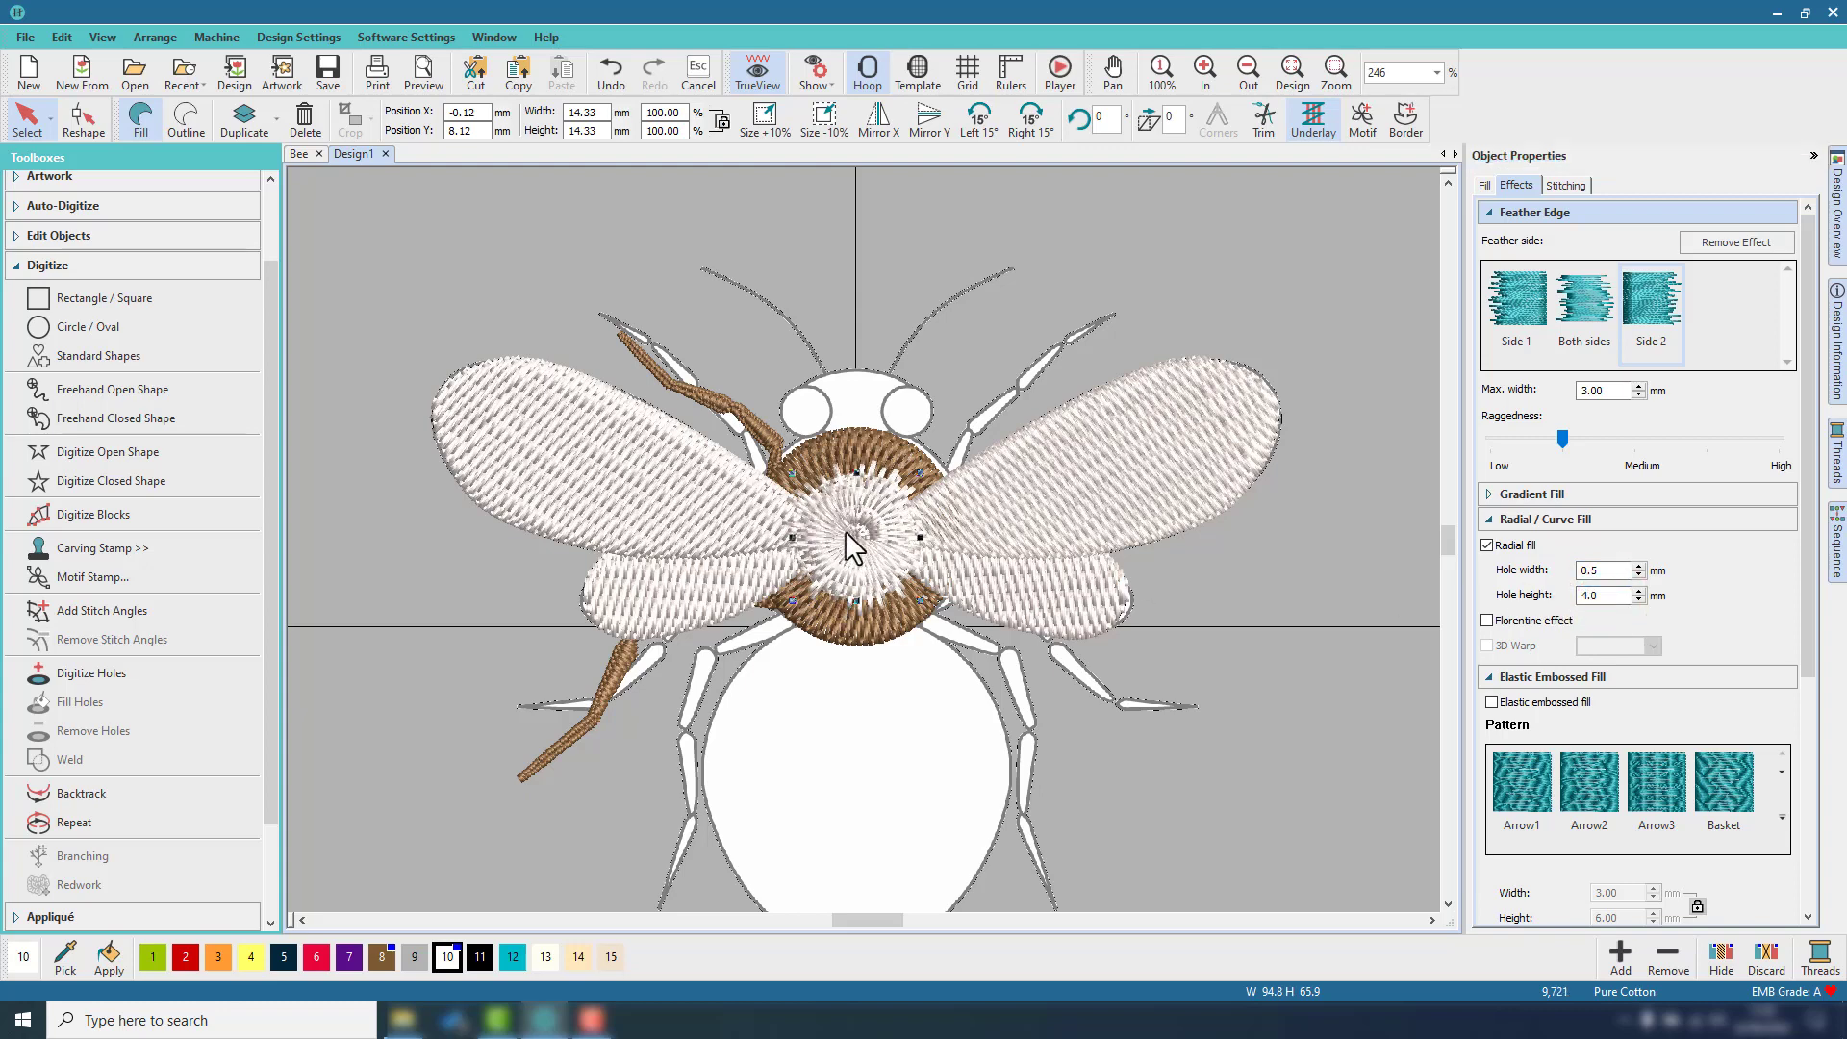
{"action": "left_click", "coordinate": [385, 957]}
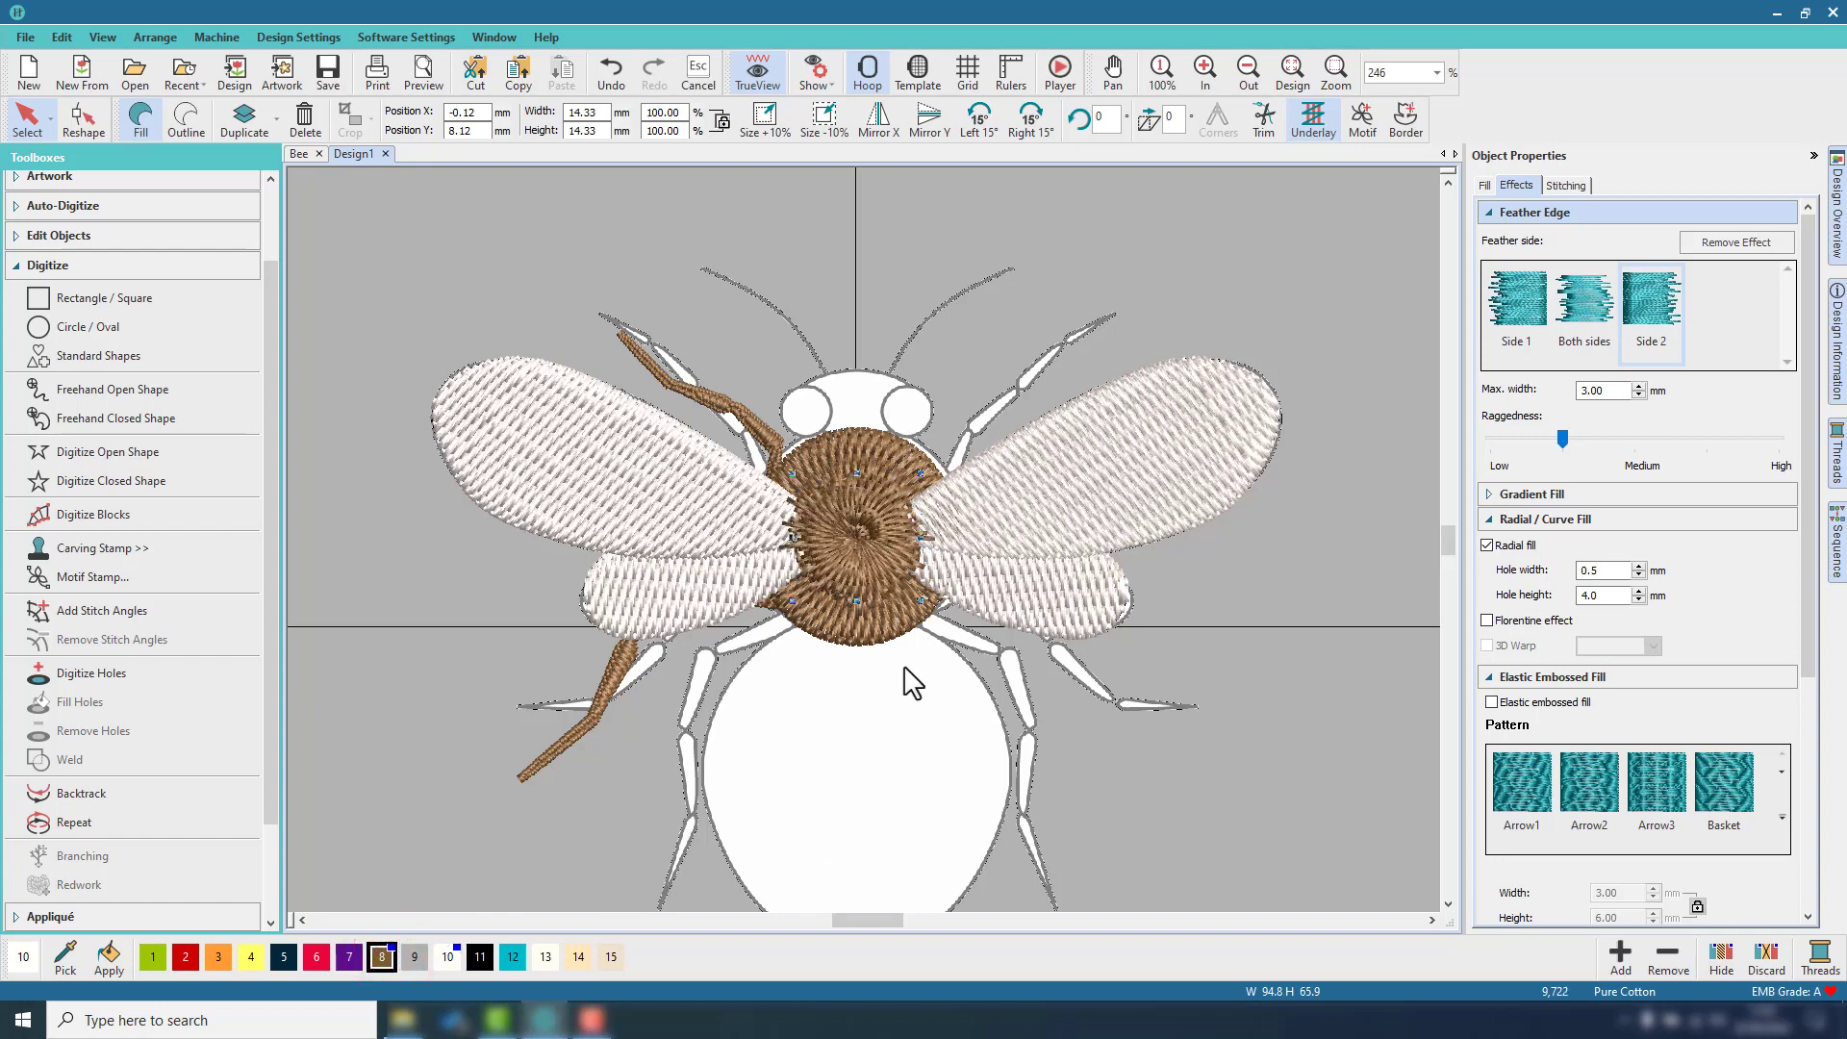
Unhide all the hidden bee objects from the stitch sequence and clear the object selection.
{"action": "scroll", "coordinate": [912, 683], "scroll_direction": "down", "scroll_amount": 1}
{"action": "left_click", "coordinate": [1146, 532]}
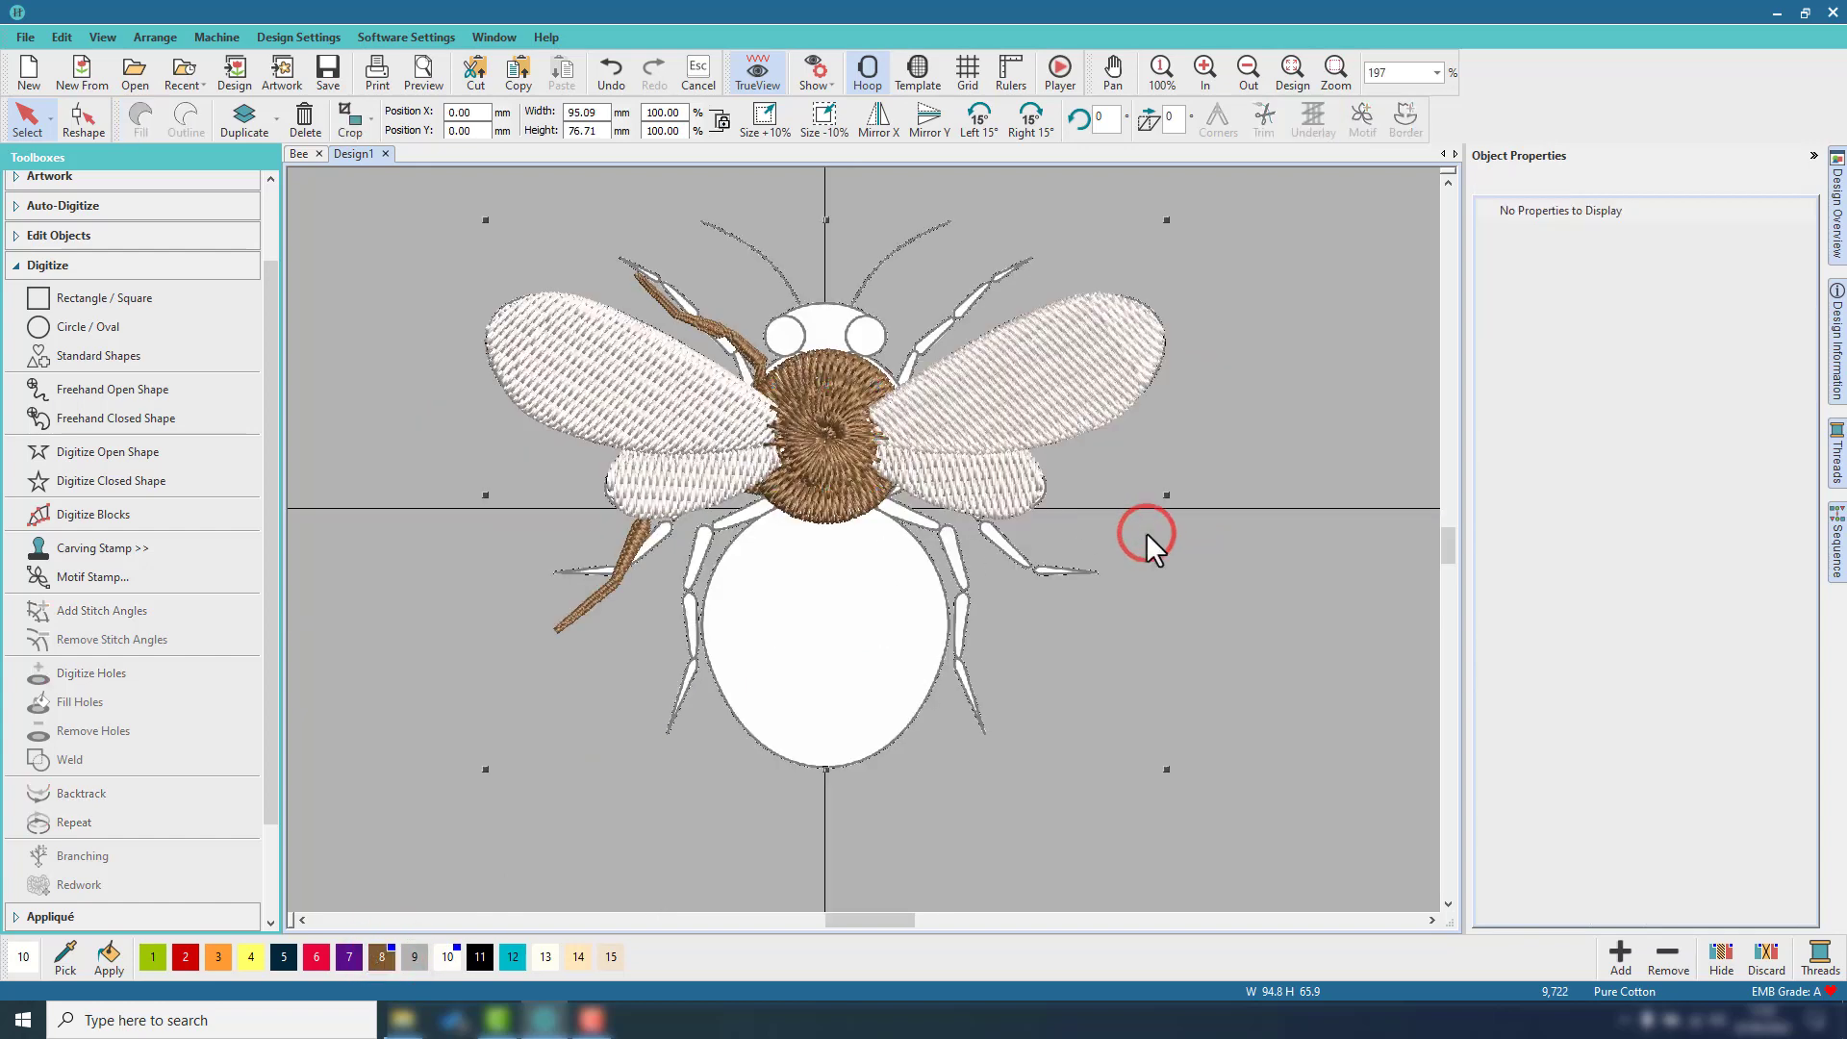
{"action": "left_click", "coordinate": [1837, 543]}
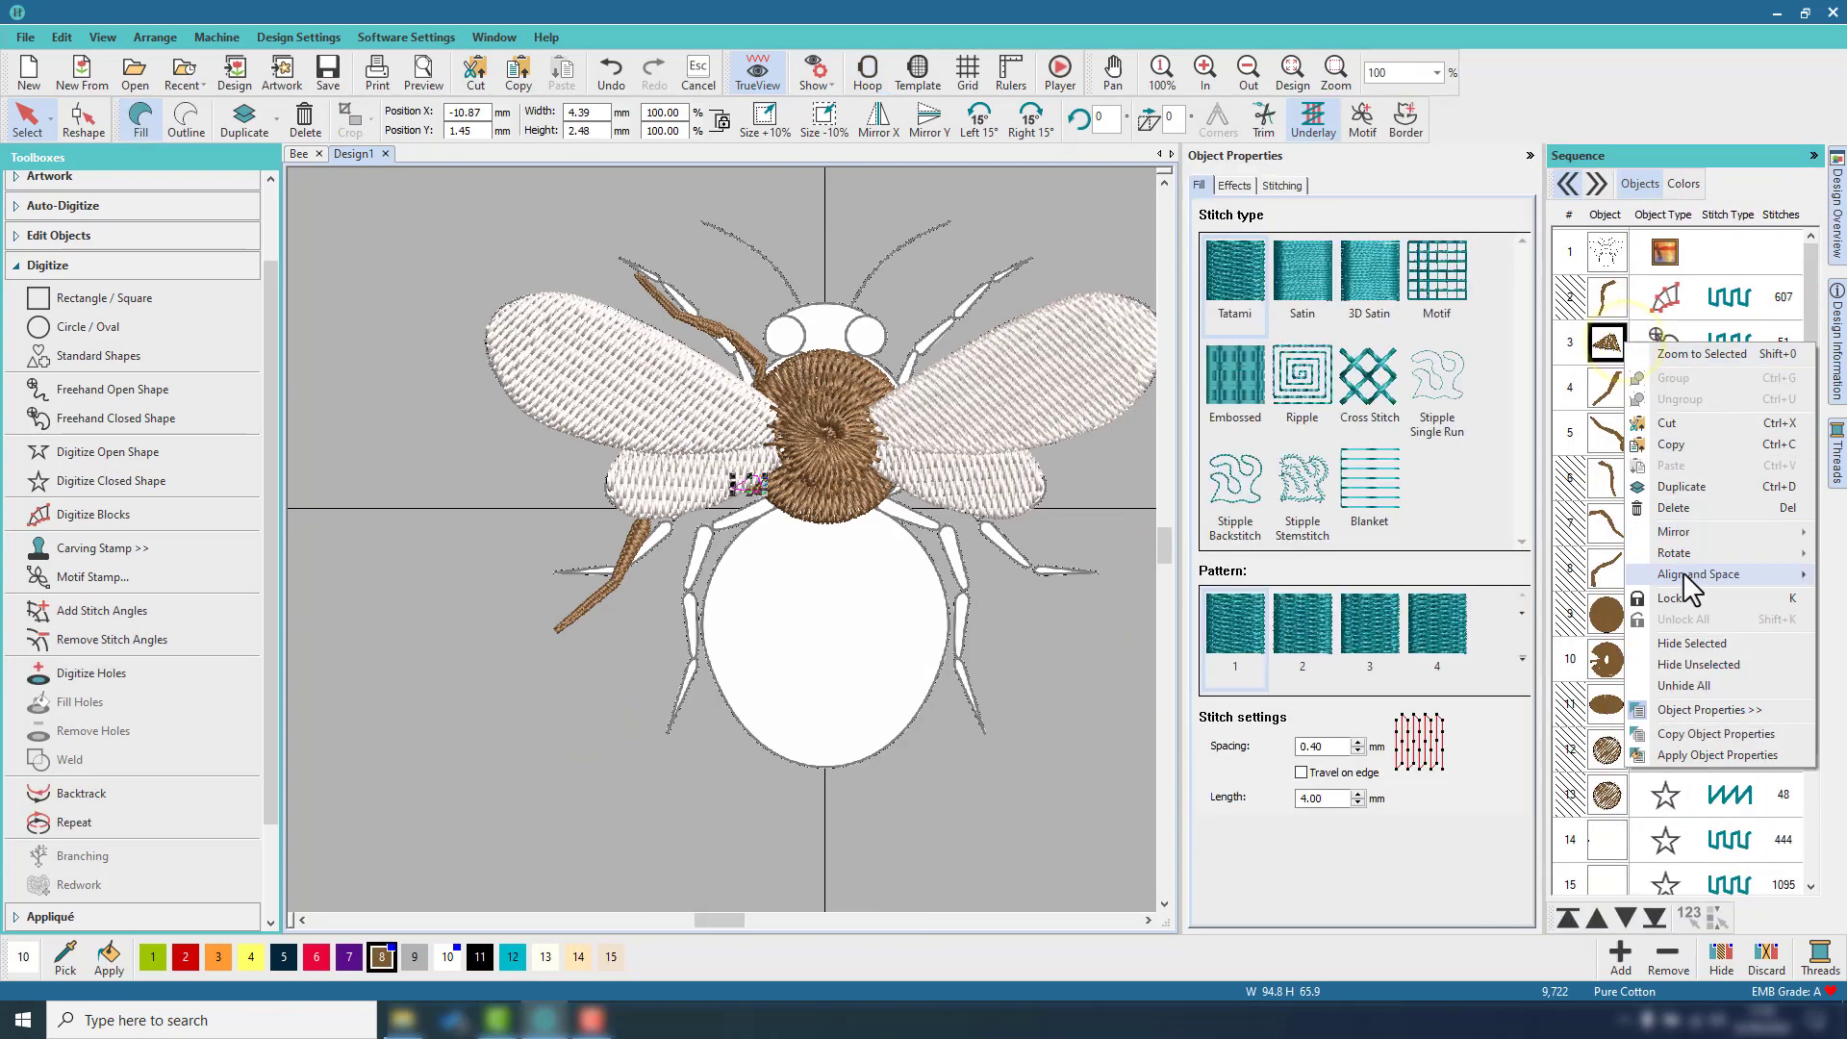
{"action": "left_click", "coordinate": [1691, 685]}
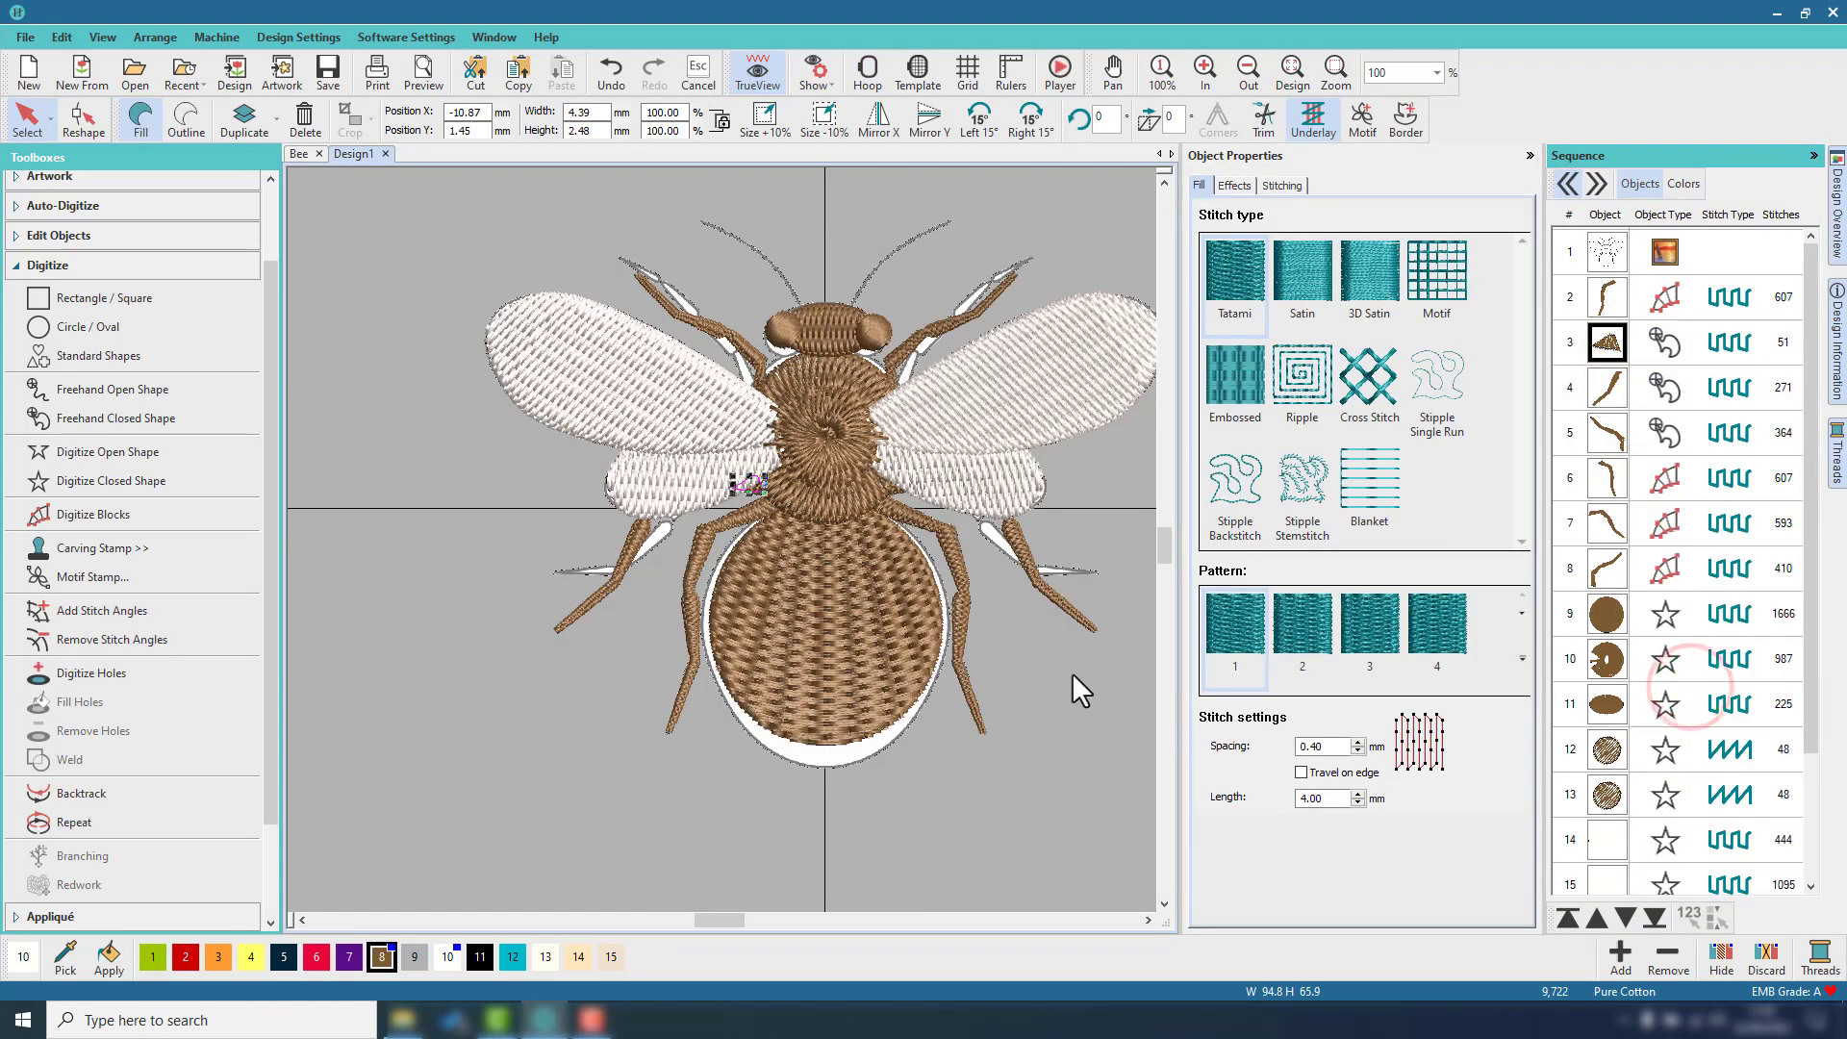
{"action": "left_click", "coordinate": [1025, 704]}
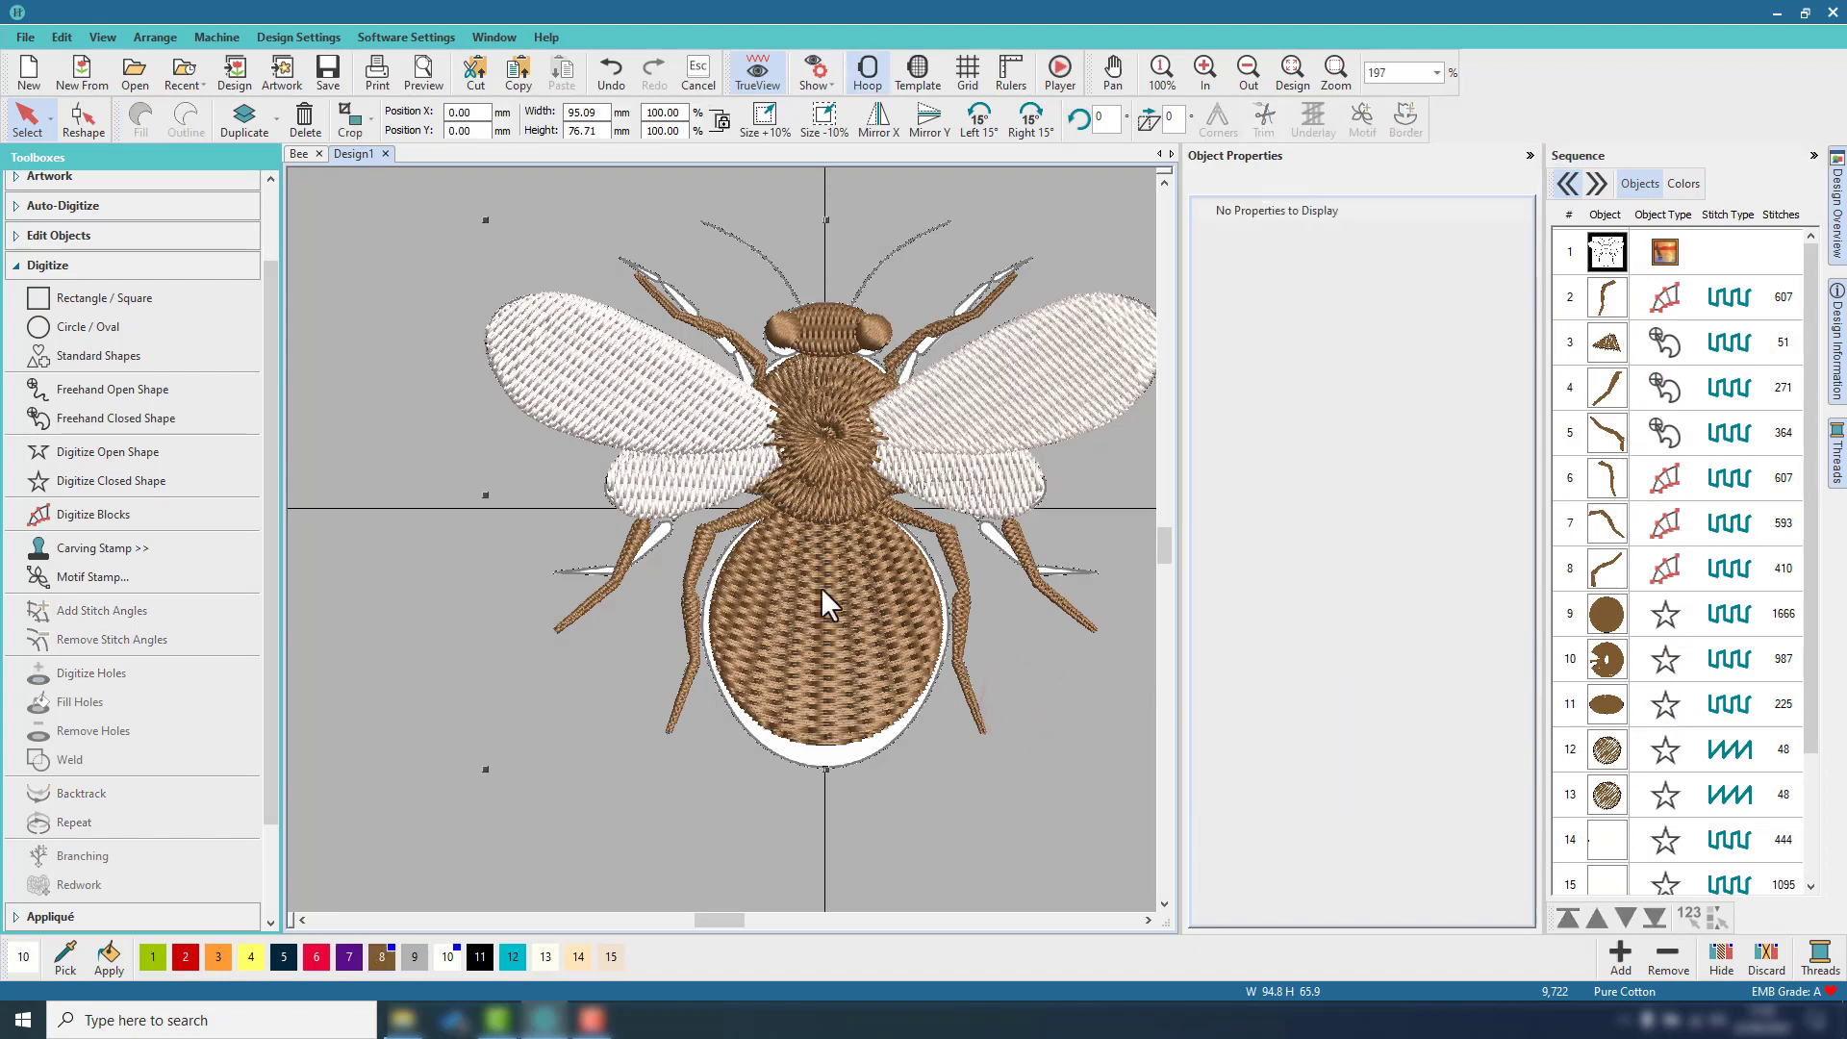
Digitize the left antenna as an open Single Run curve about 14 × 12 mm, following the artwork from head to tip.
{"action": "scroll", "coordinate": [821, 589], "scroll_direction": "down", "scroll_amount": 1}
{"action": "scroll", "coordinate": [731, 342], "scroll_direction": "up", "scroll_amount": 1}
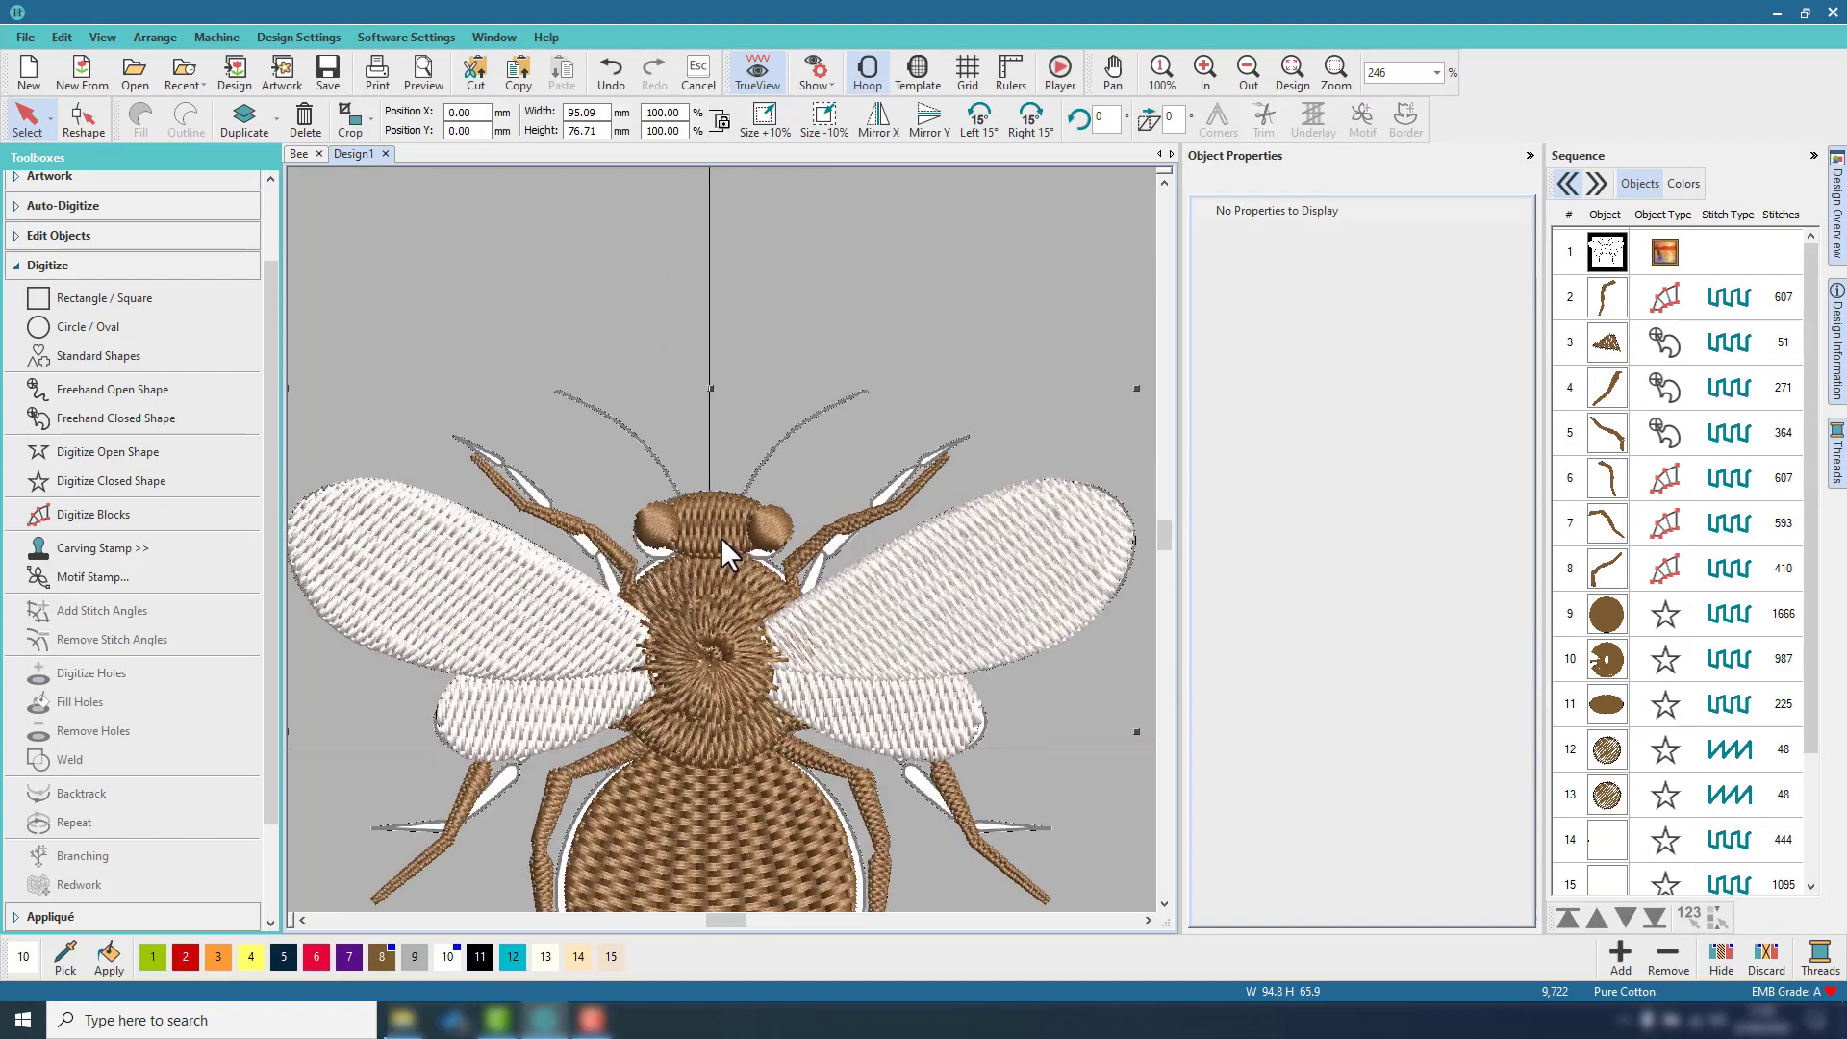
{"action": "scroll", "coordinate": [719, 537], "scroll_direction": "up", "scroll_amount": 1}
{"action": "left_click", "coordinate": [116, 460]}
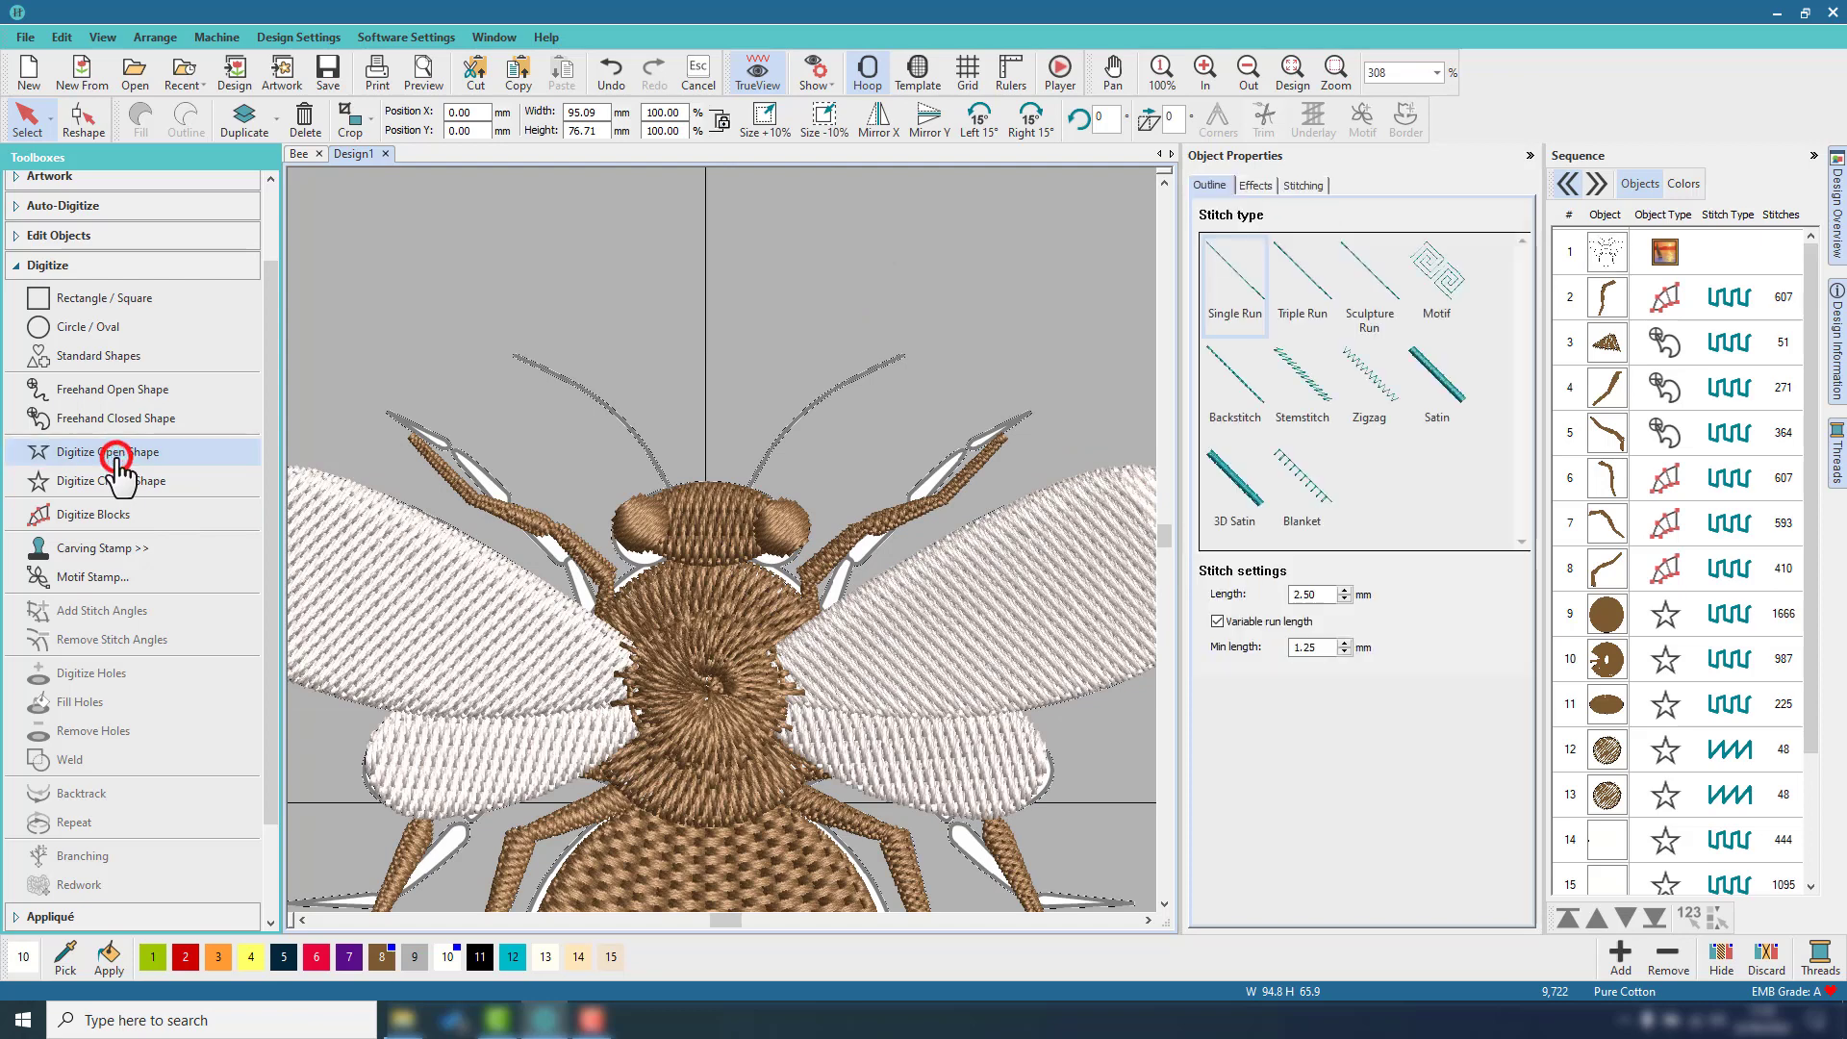
{"action": "left_click", "coordinate": [670, 489]}
{"action": "left_click", "coordinate": [608, 407]}
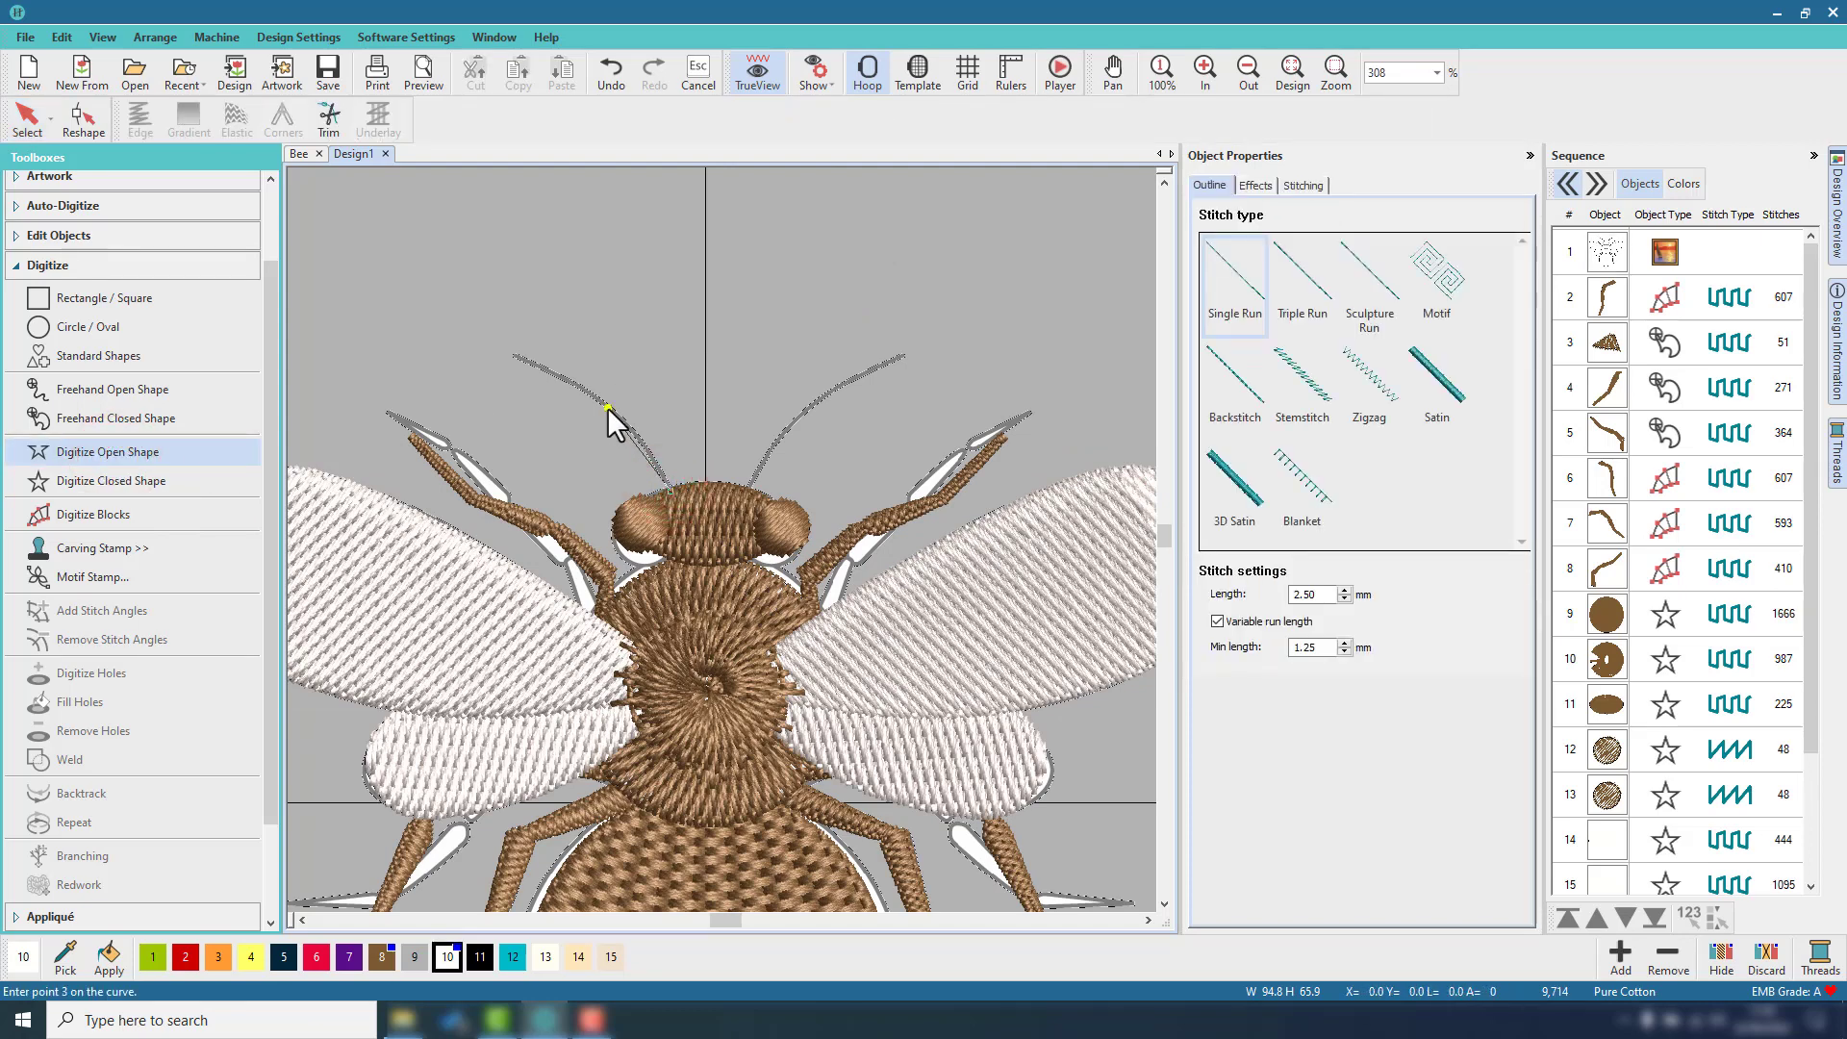
{"action": "left_click", "coordinate": [512, 355]}
{"action": "key", "text": "Return"}
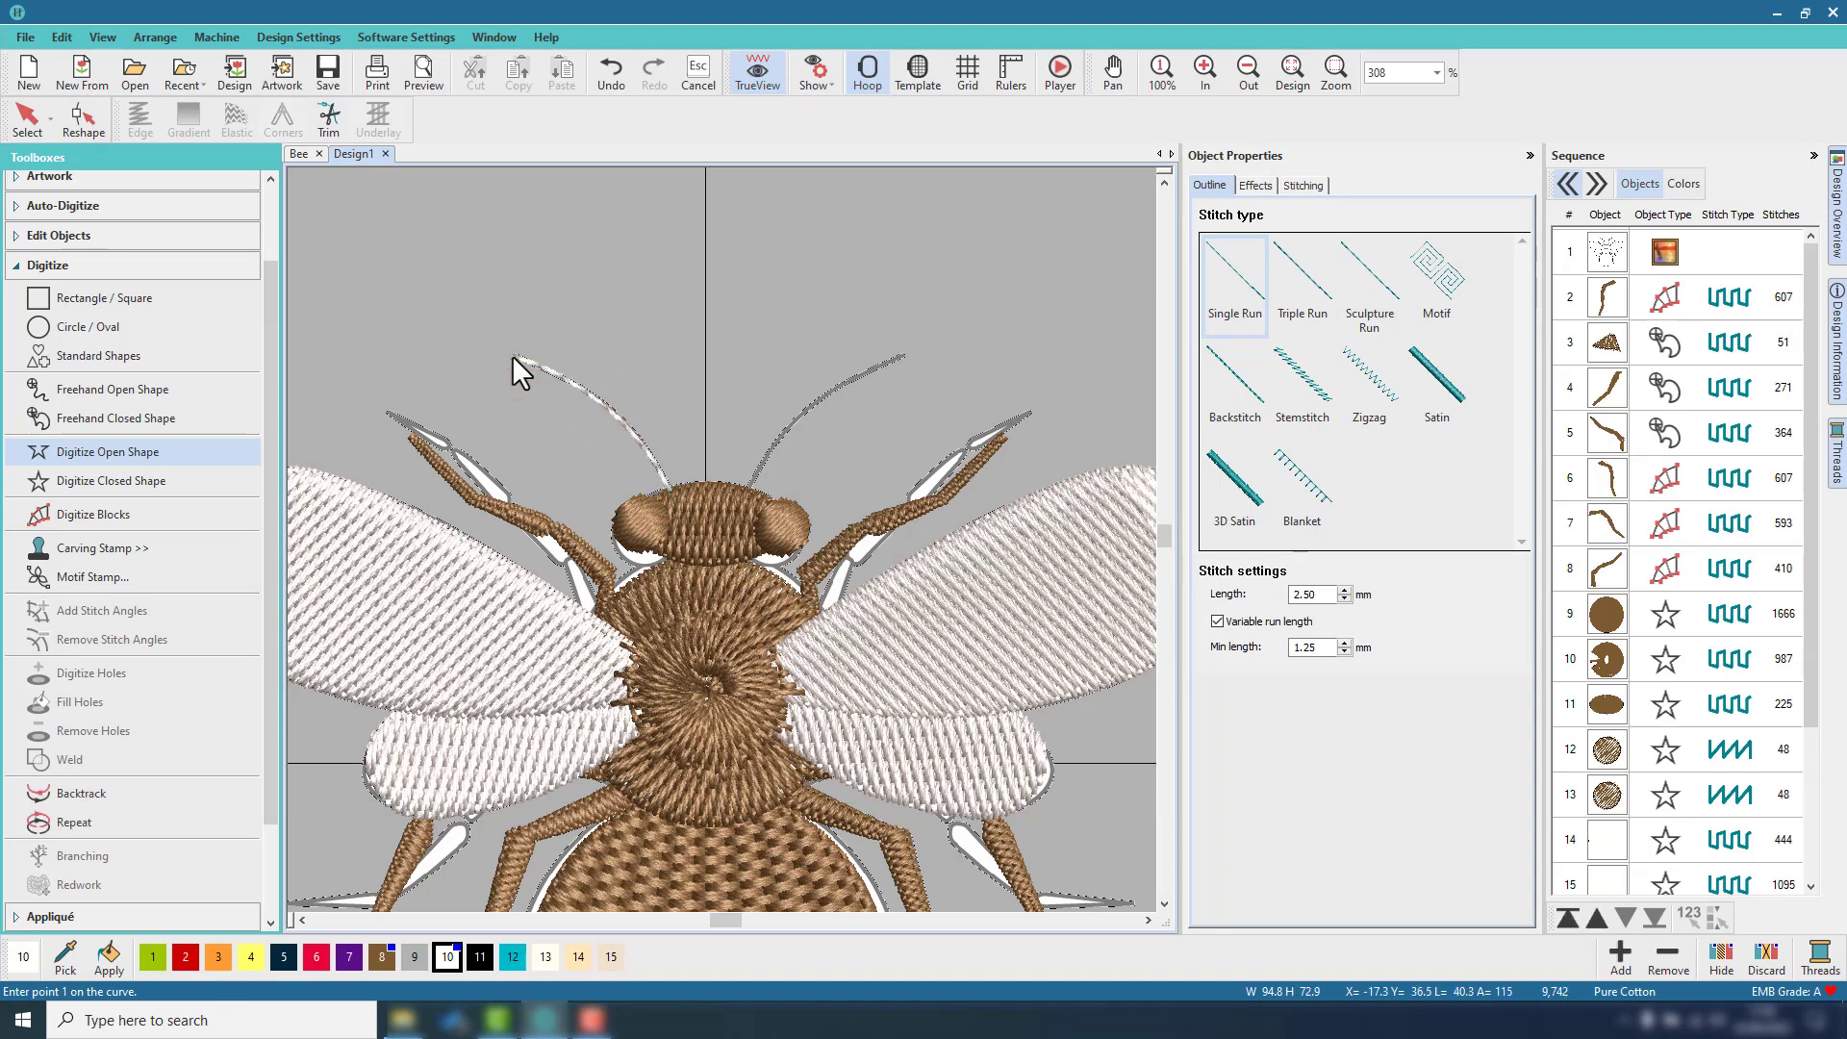
Recolour the left antenna brown with thread 8.
{"action": "left_click", "coordinate": [389, 952]}
{"action": "left_click", "coordinate": [32, 111]}
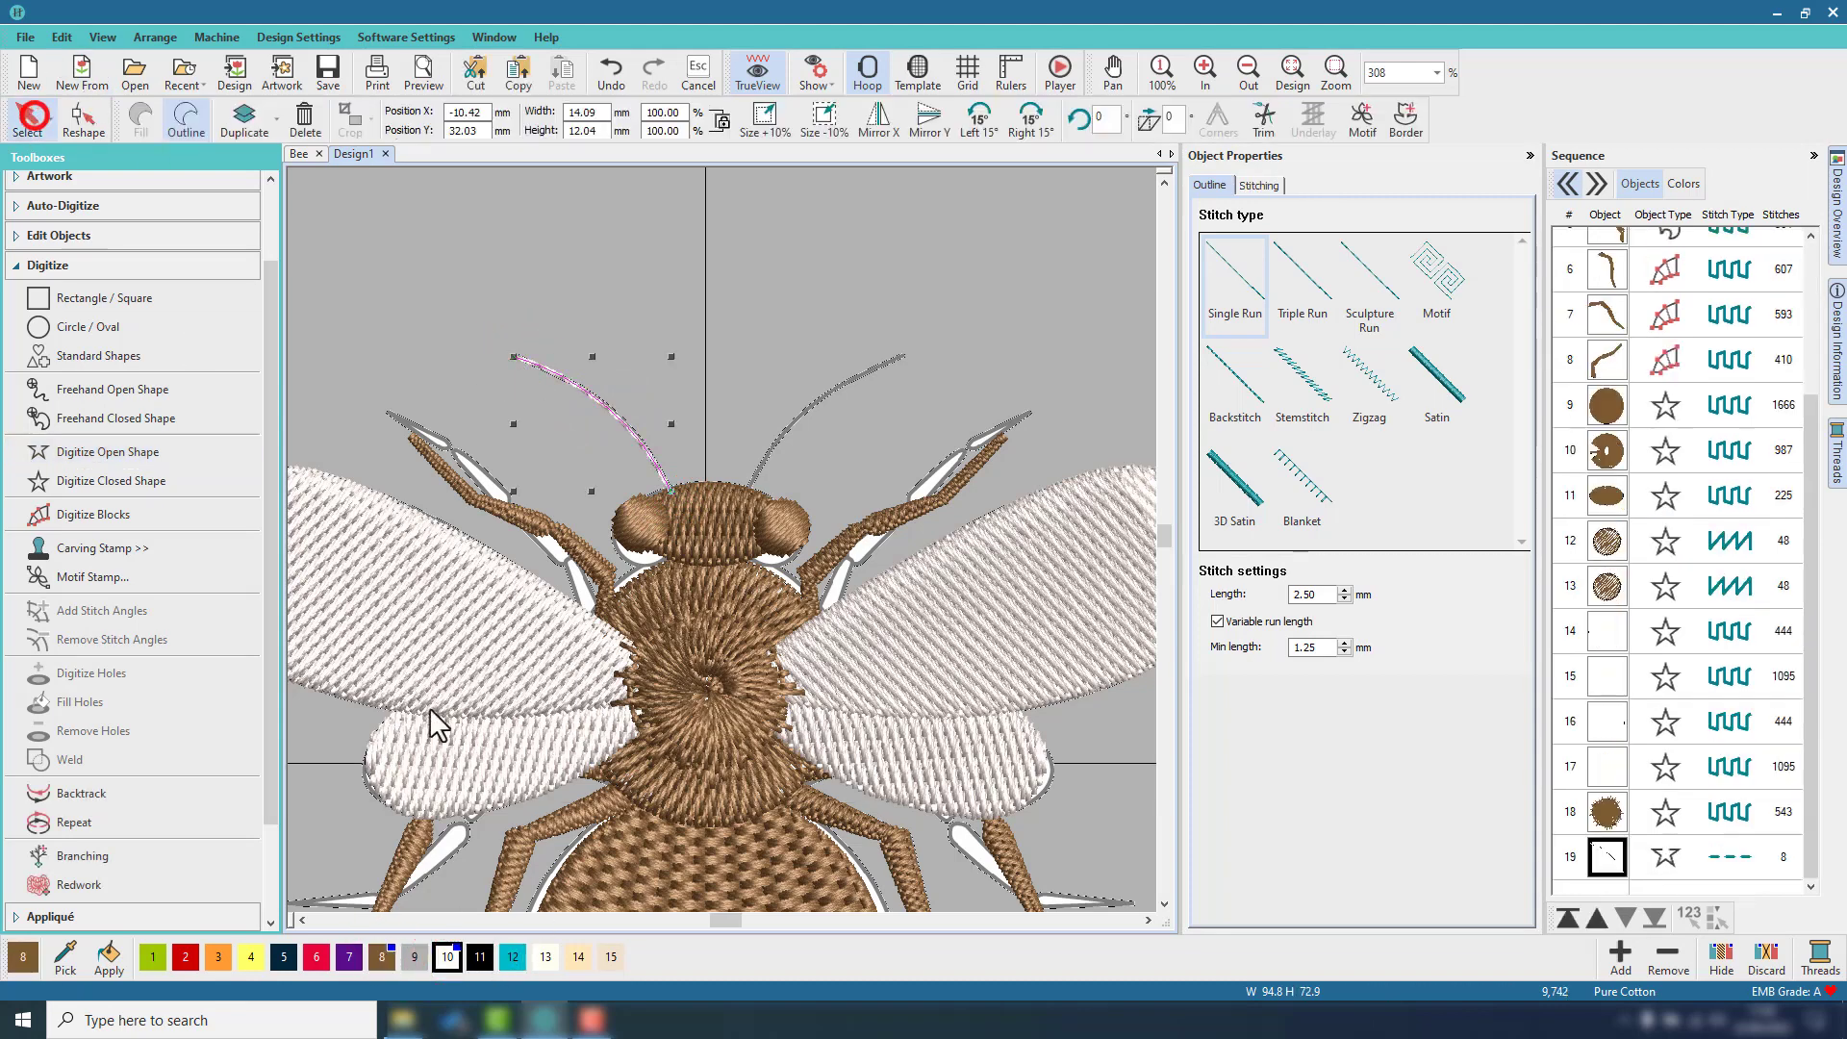
{"action": "left_click", "coordinate": [383, 954]}
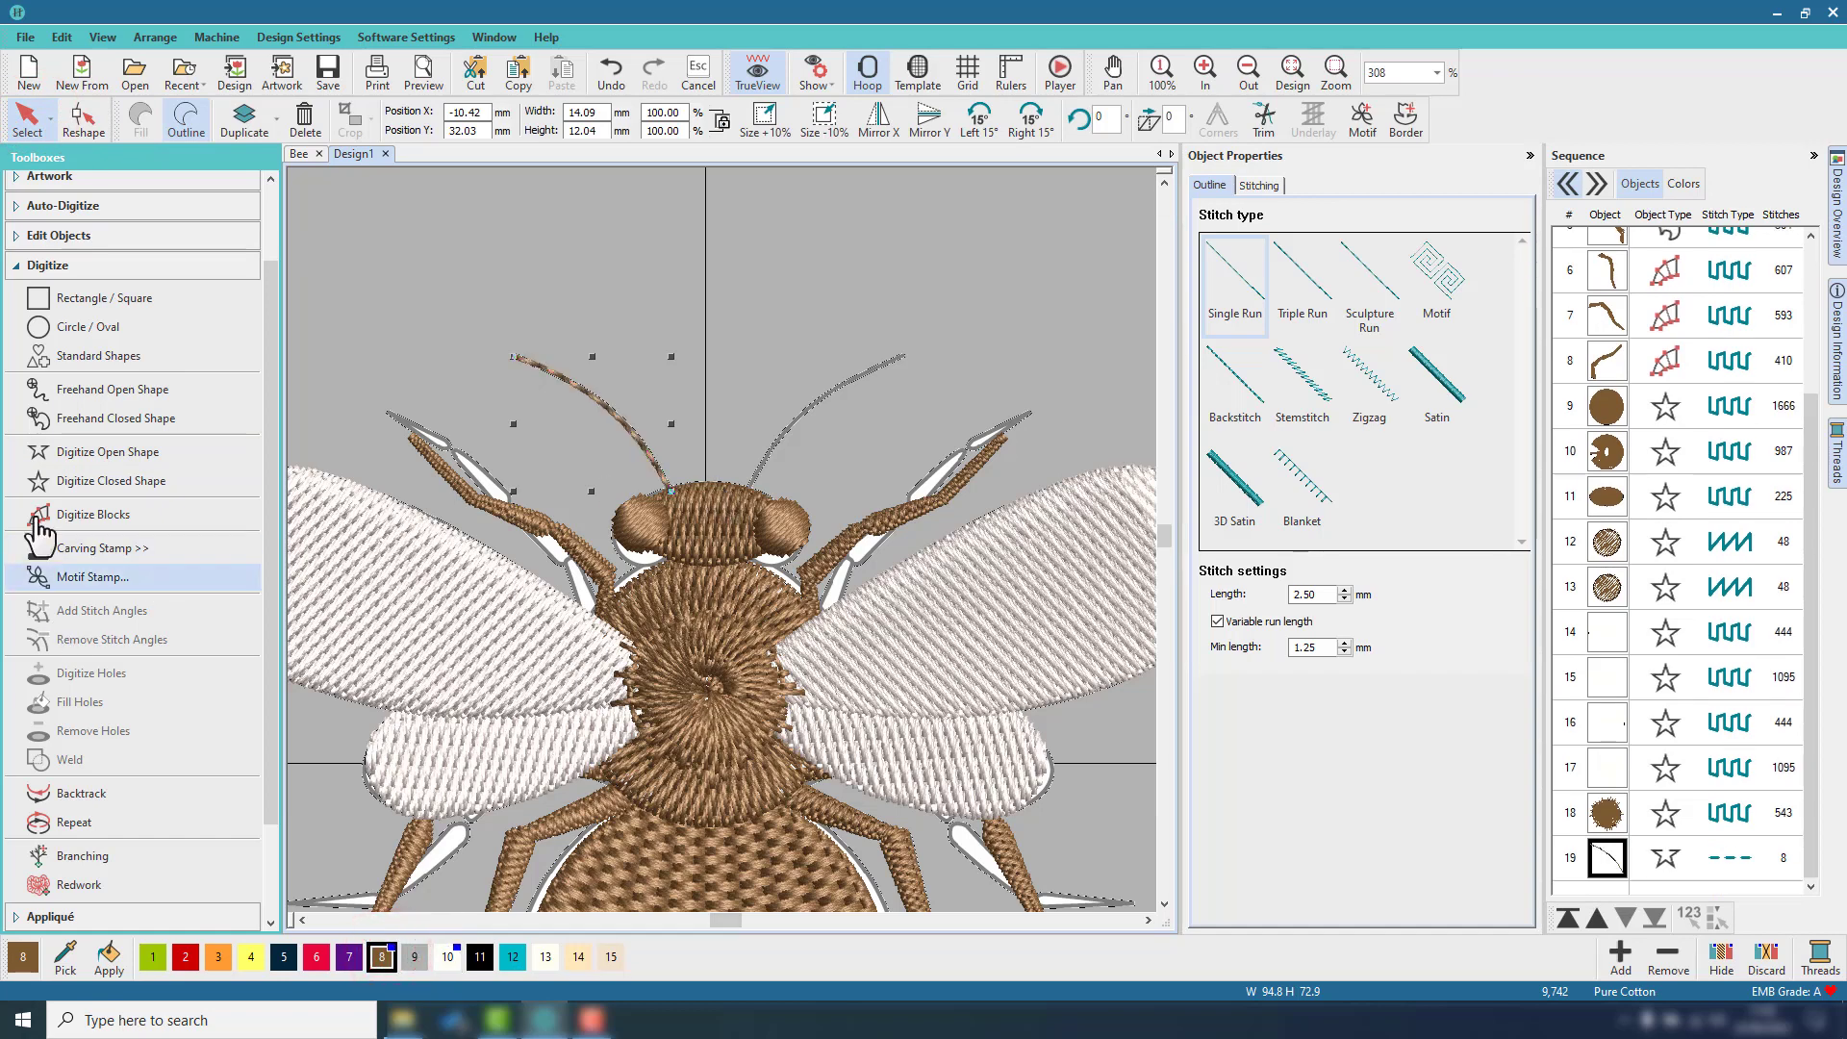
Mirror-copy the left antenna horizontally about the bee's vertical centreline to form the right antenna, and clear the selection.
{"action": "left_click", "coordinate": [48, 266]}
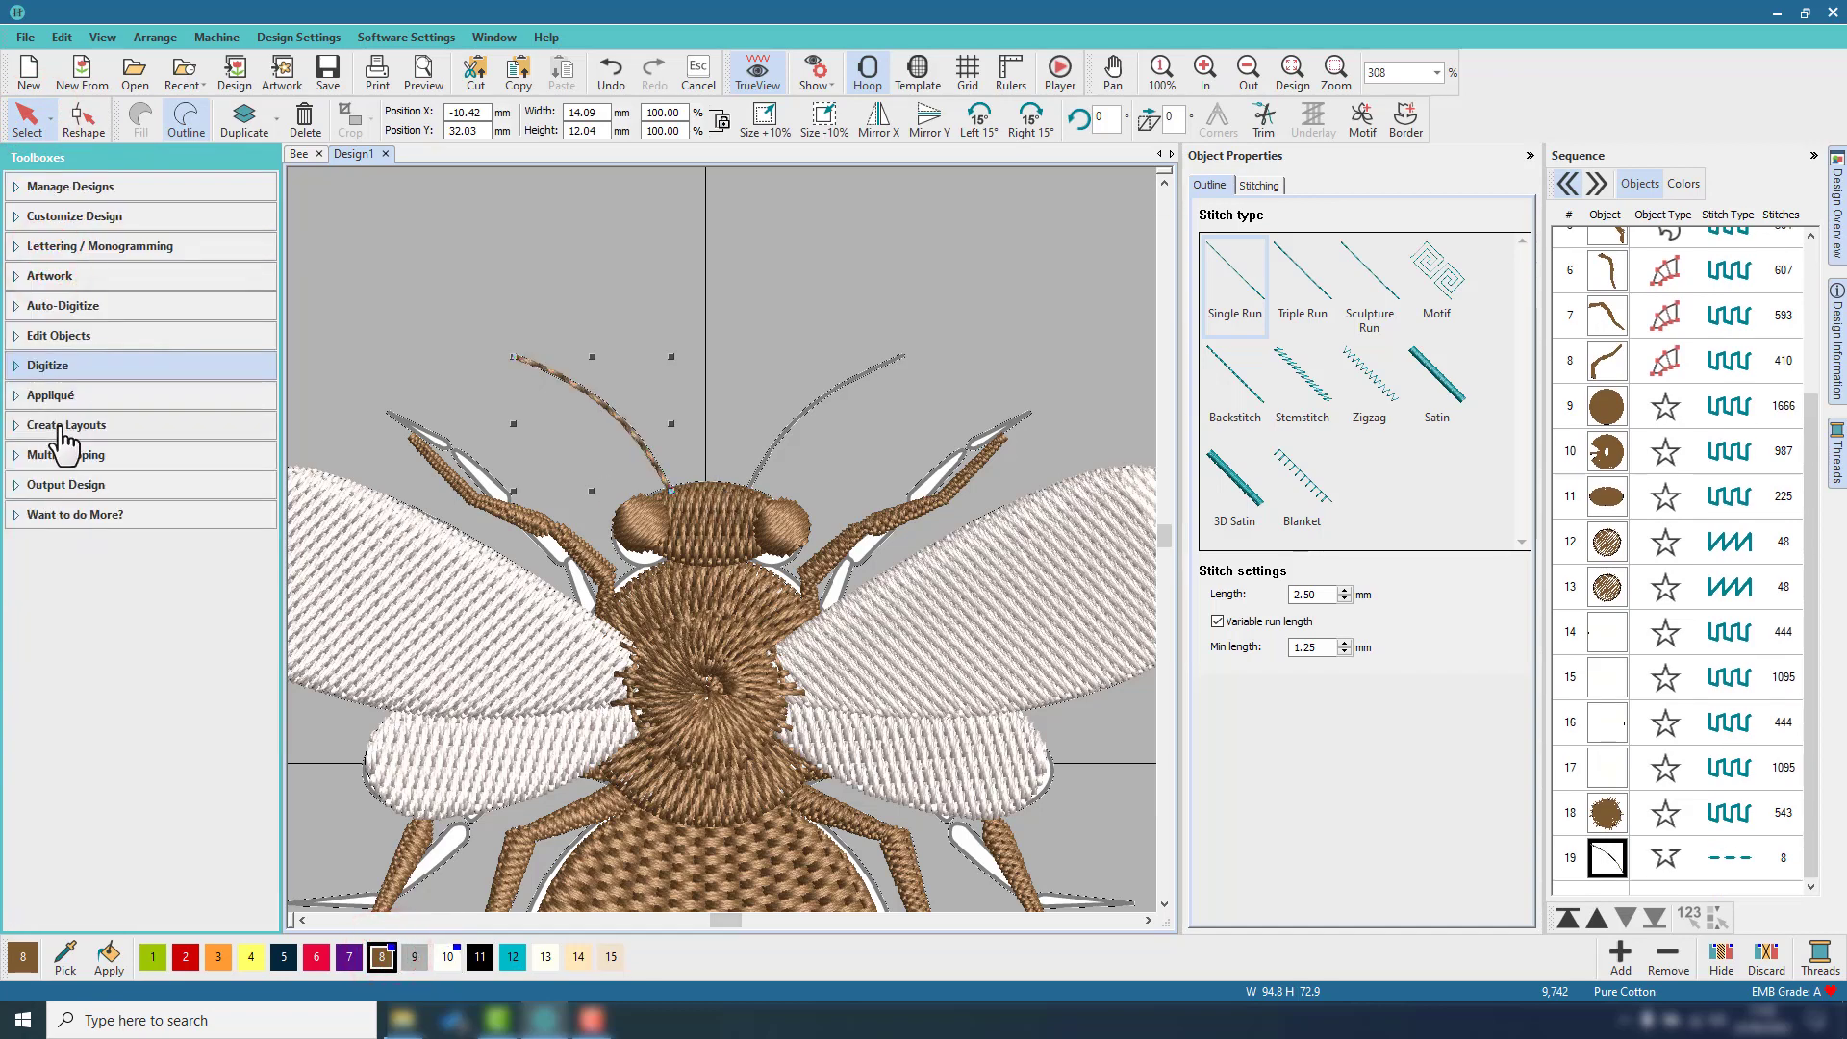
{"action": "left_click", "coordinate": [62, 426]}
{"action": "left_click", "coordinate": [71, 427]}
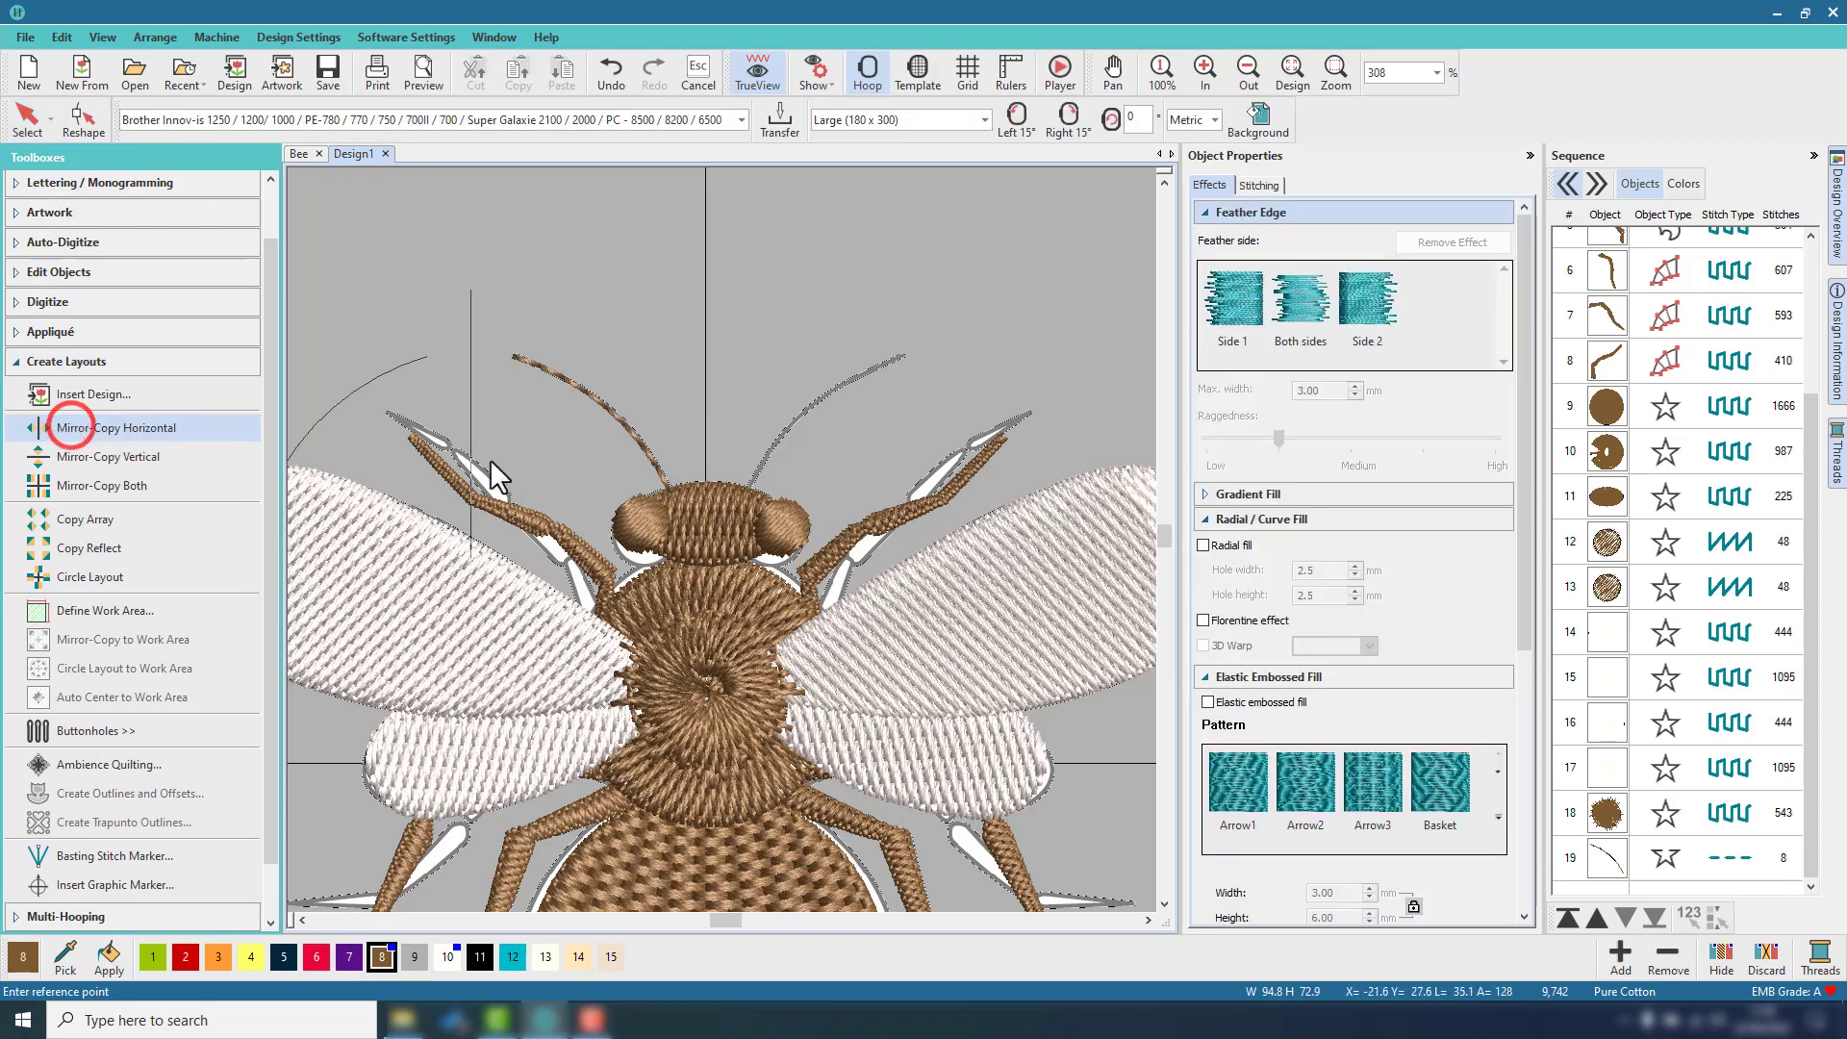
{"action": "left_click", "coordinate": [706, 471]}
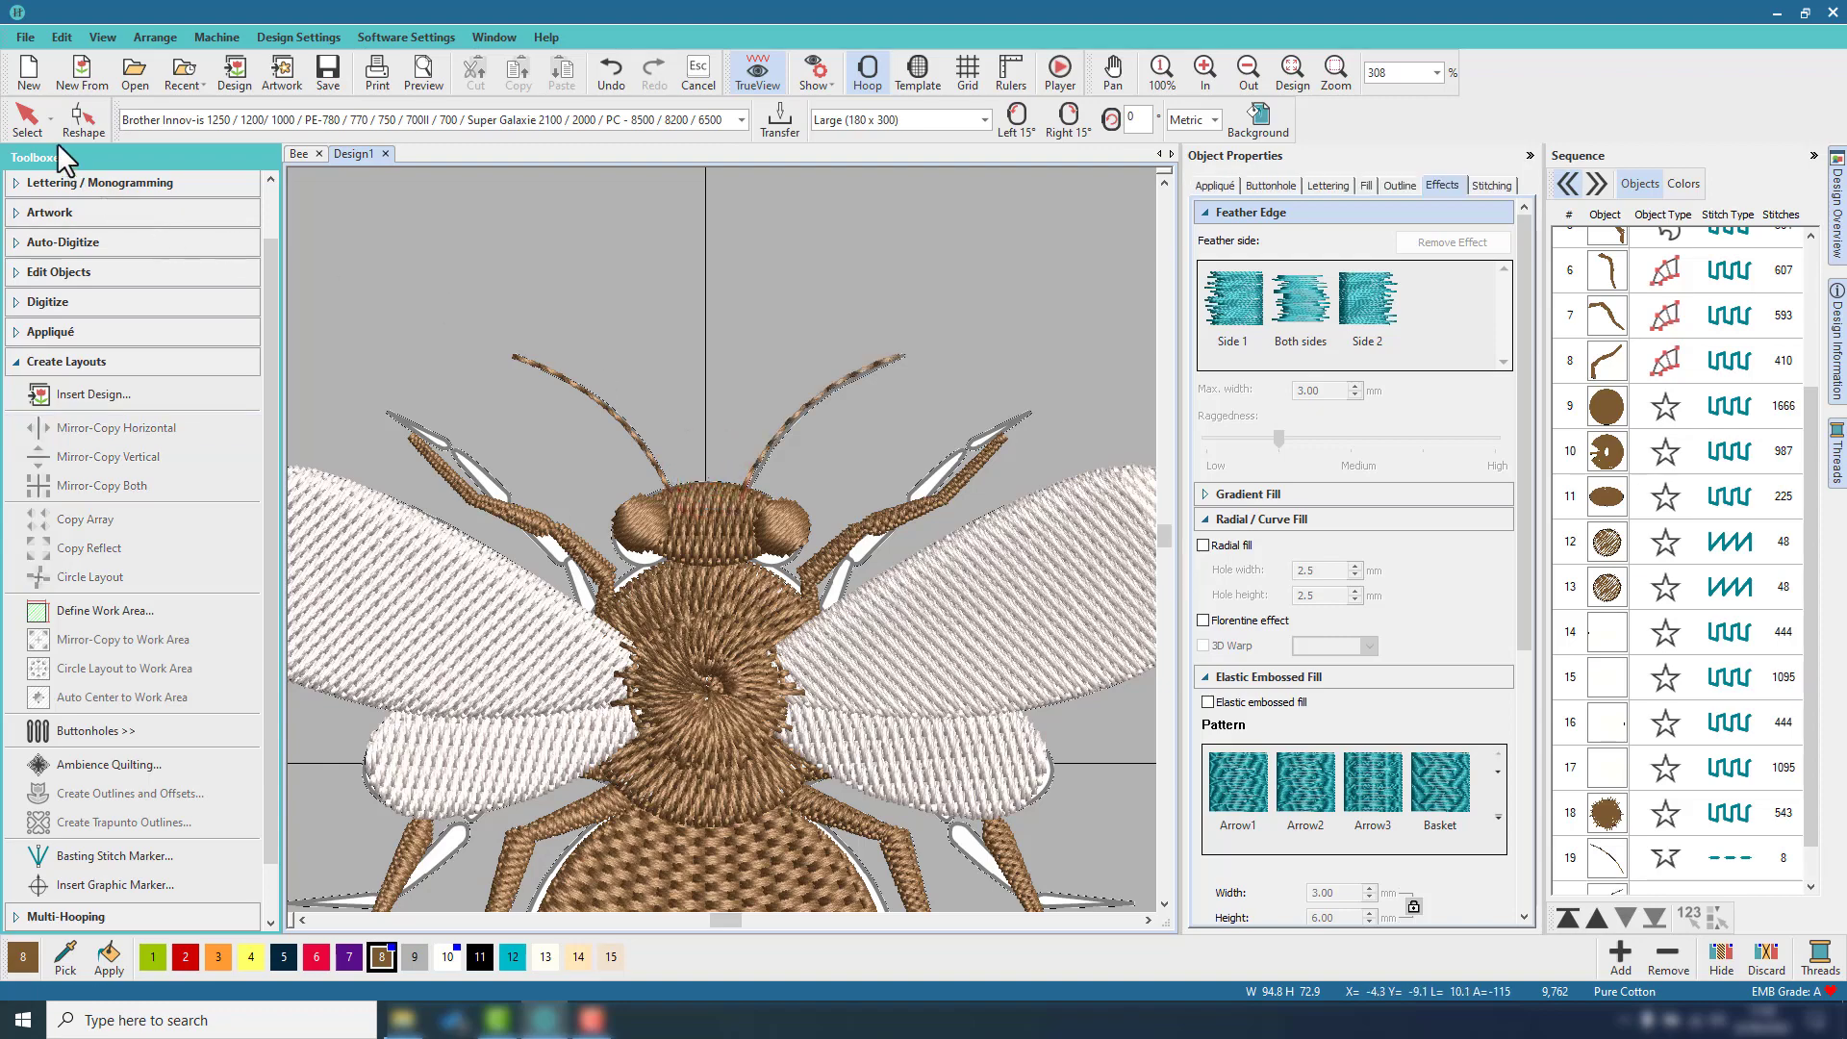
{"action": "left_click", "coordinate": [73, 362]}
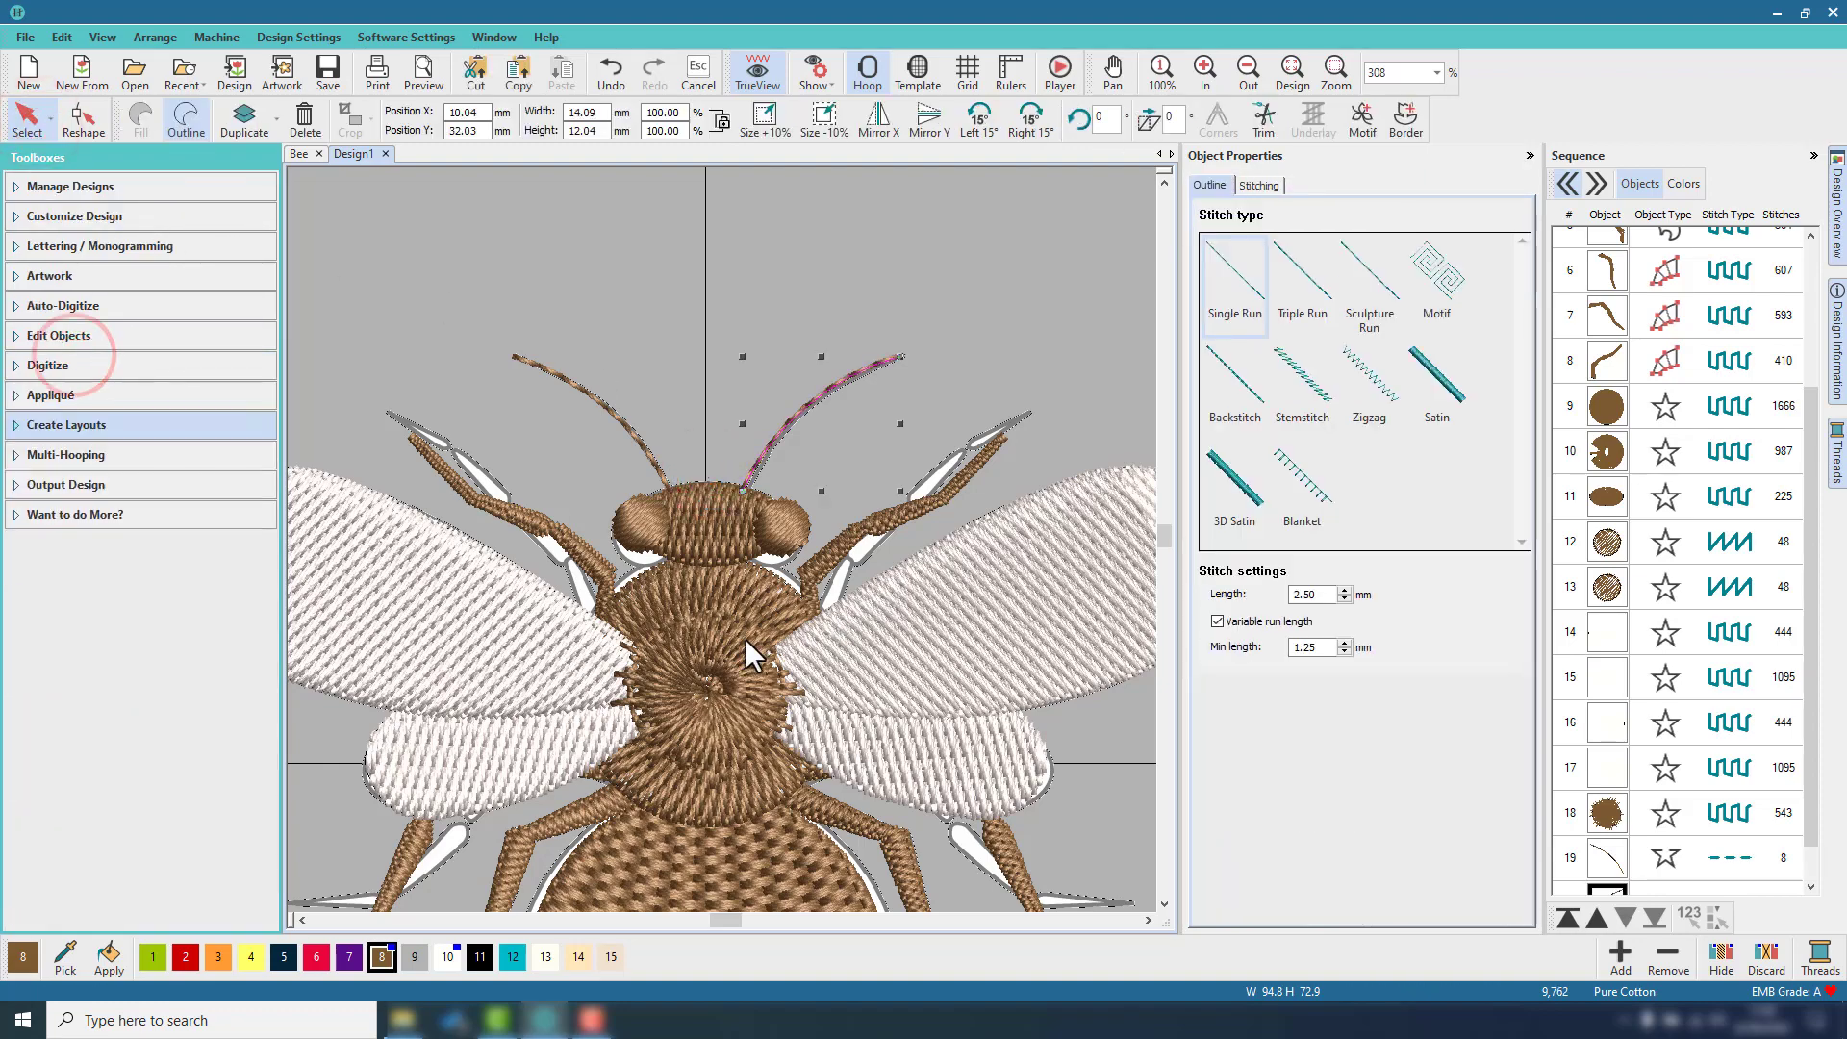
{"action": "scroll", "coordinate": [708, 541], "scroll_direction": "down", "scroll_amount": 5}
{"action": "left_click", "coordinate": [990, 589]}
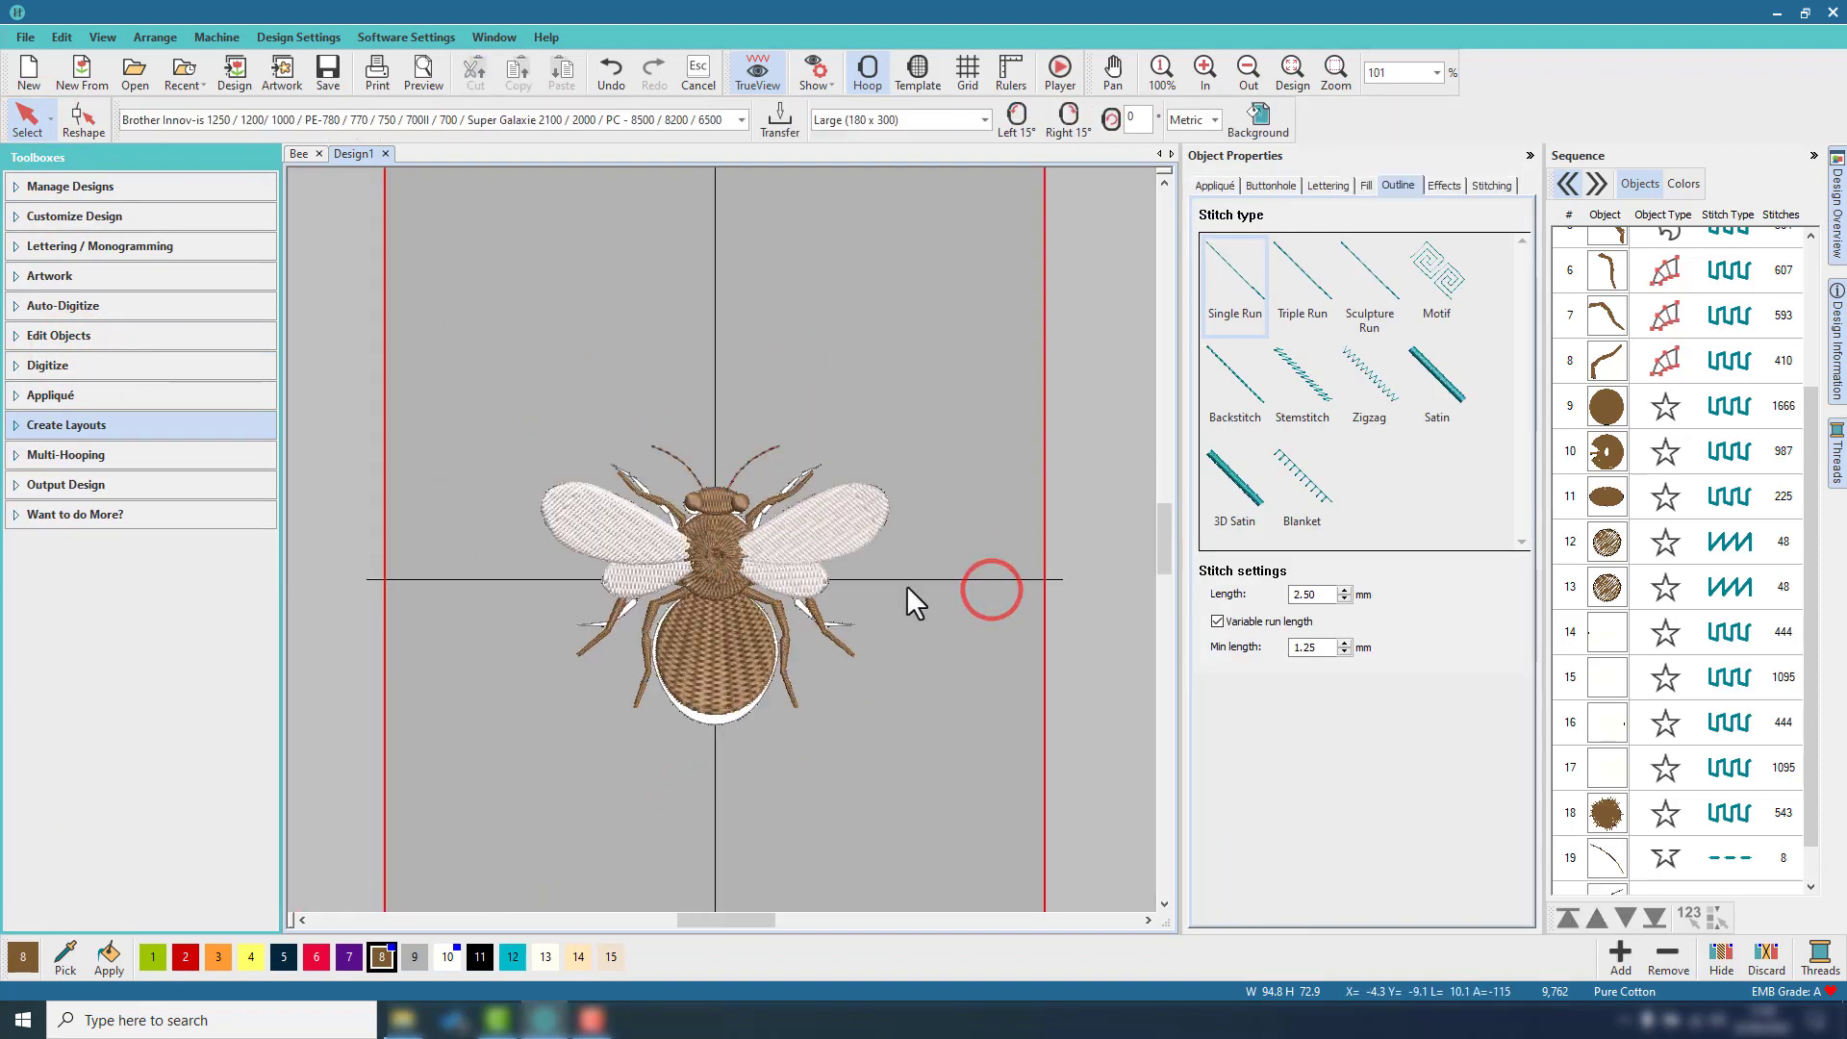
Delete the outline artwork object at the start of the stitch sequence, leaving only the embroidery objects.
{"action": "scroll", "coordinate": [1648, 385], "scroll_direction": "up", "scroll_amount": 2}
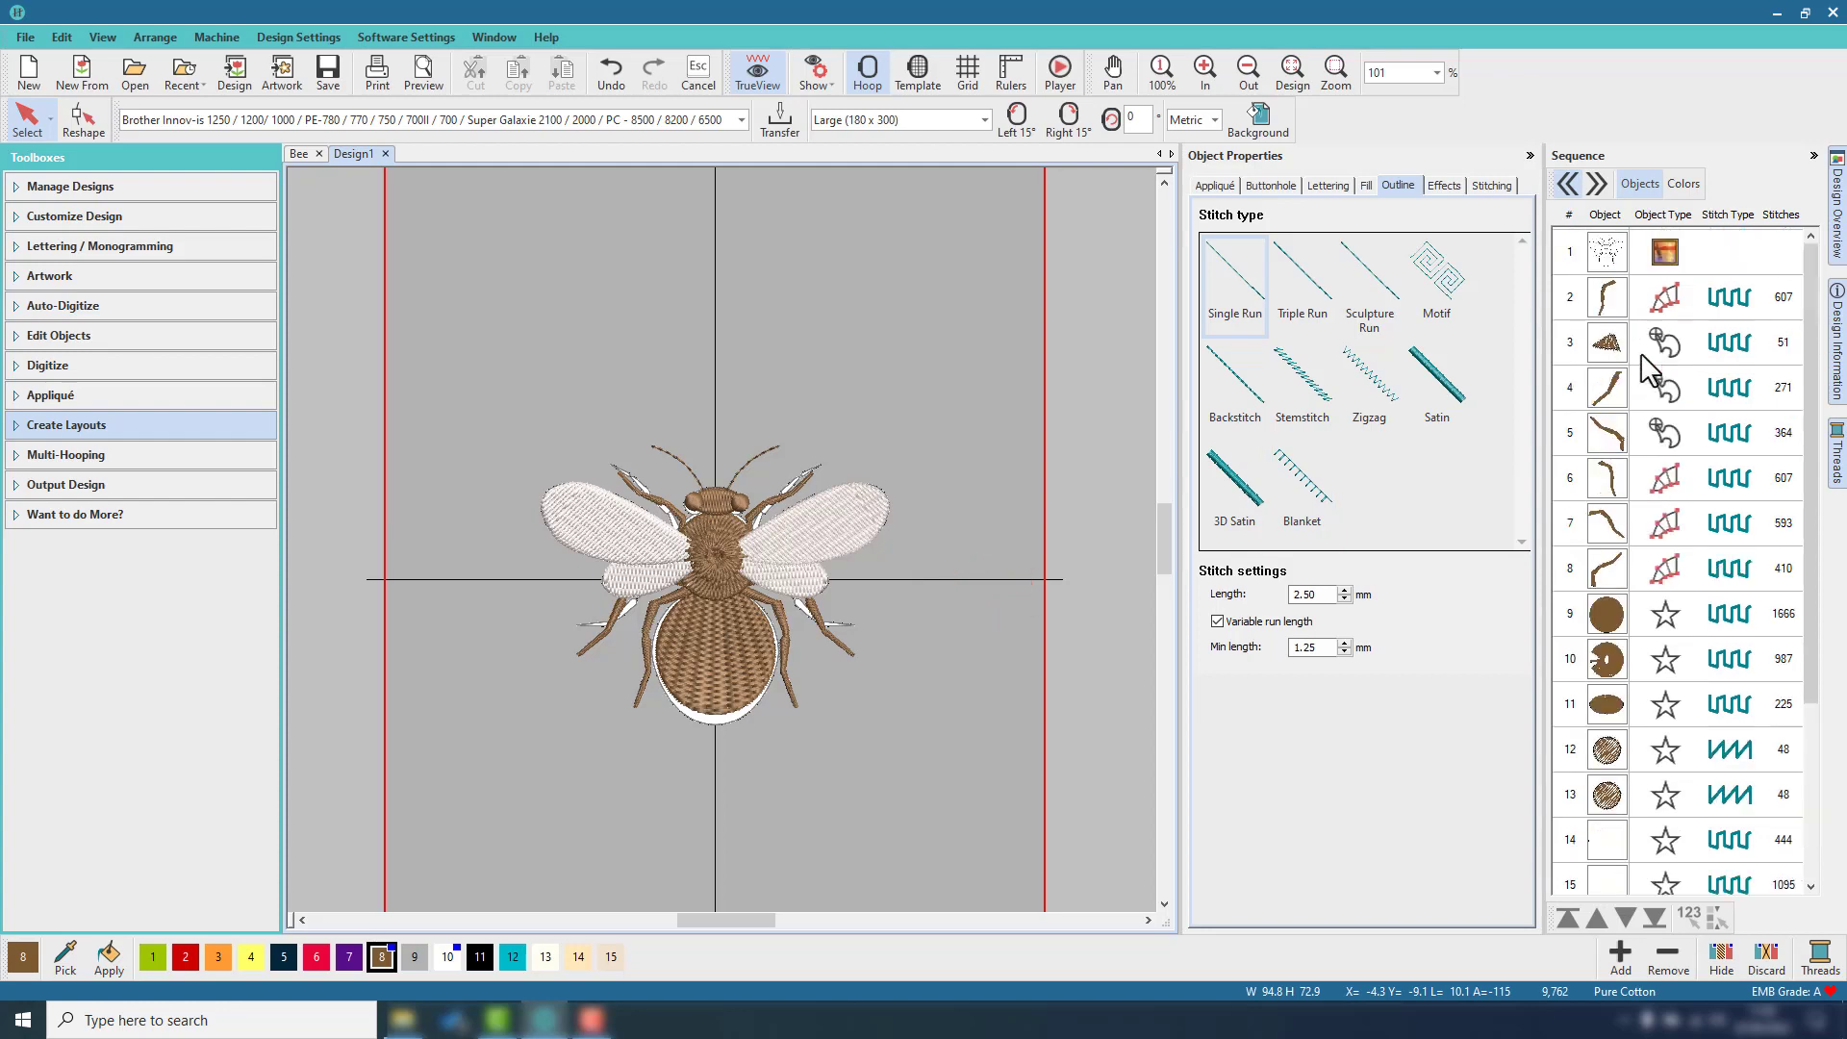
{"action": "left_click", "coordinate": [1612, 257]}
{"action": "right_click", "coordinate": [1614, 259]}
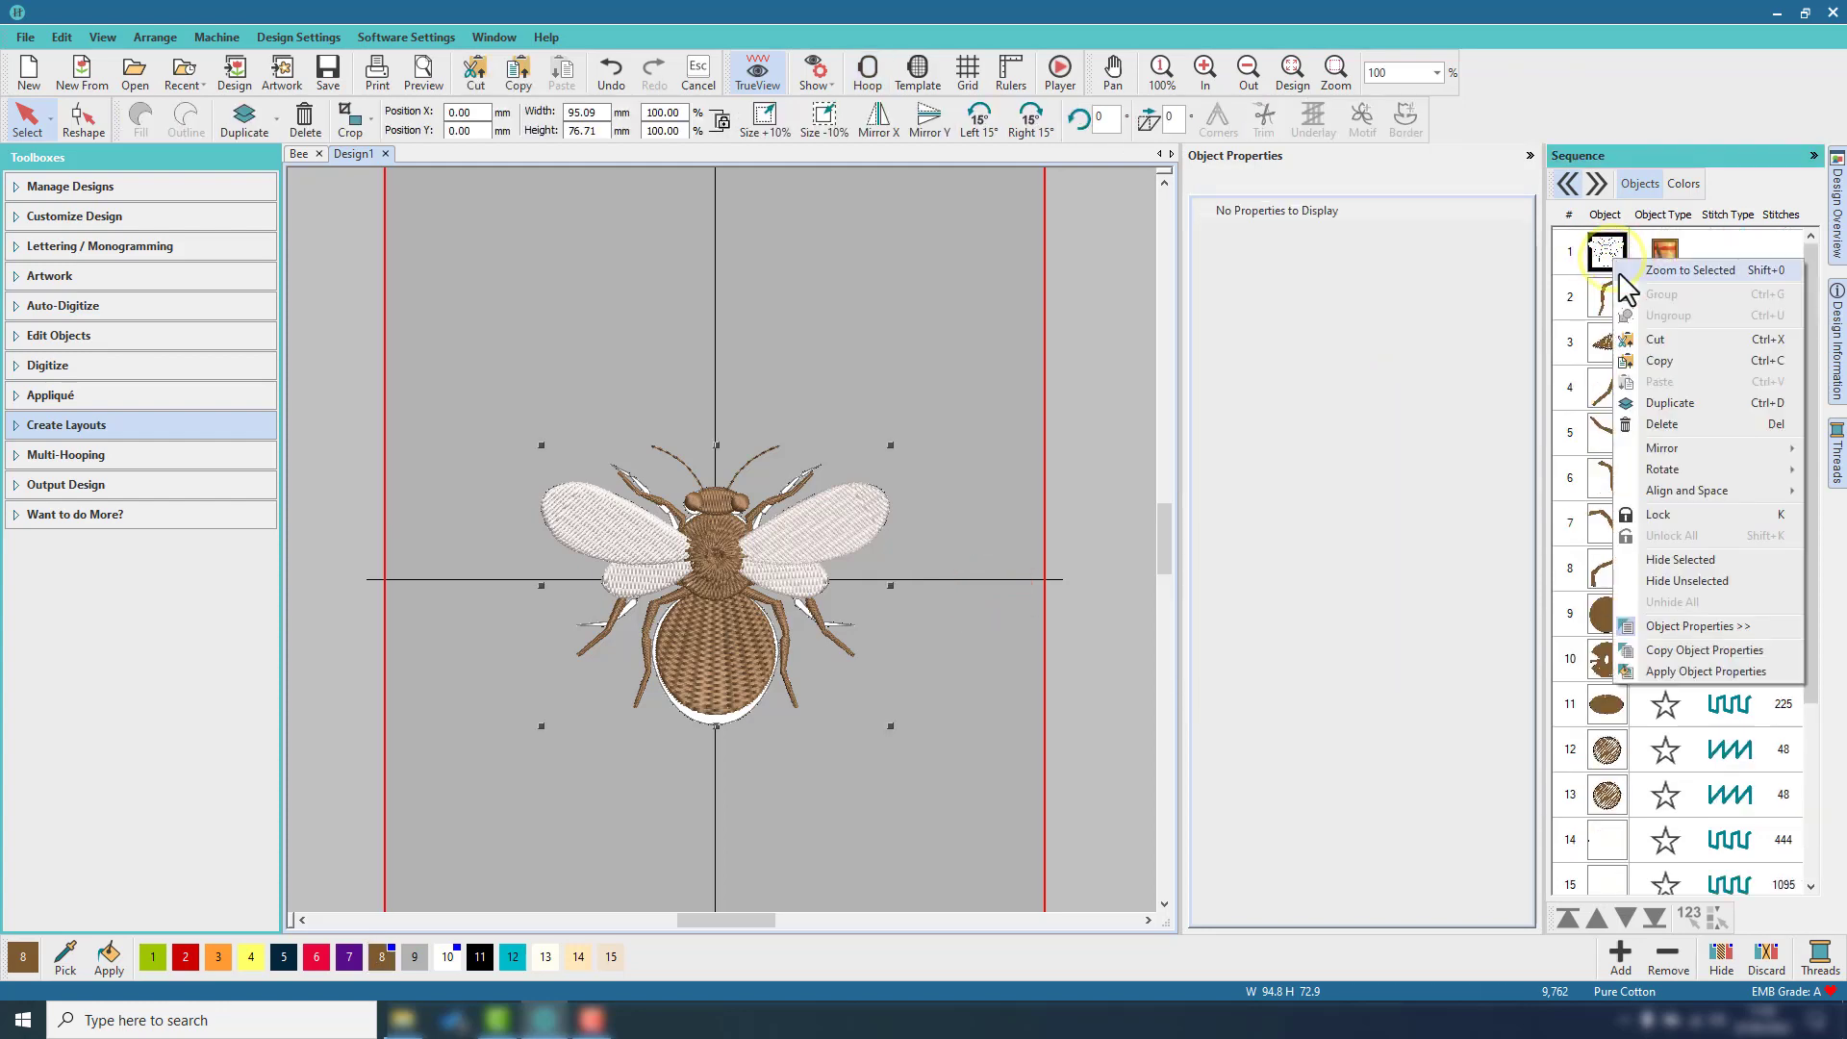
{"action": "left_click", "coordinate": [1664, 423]}
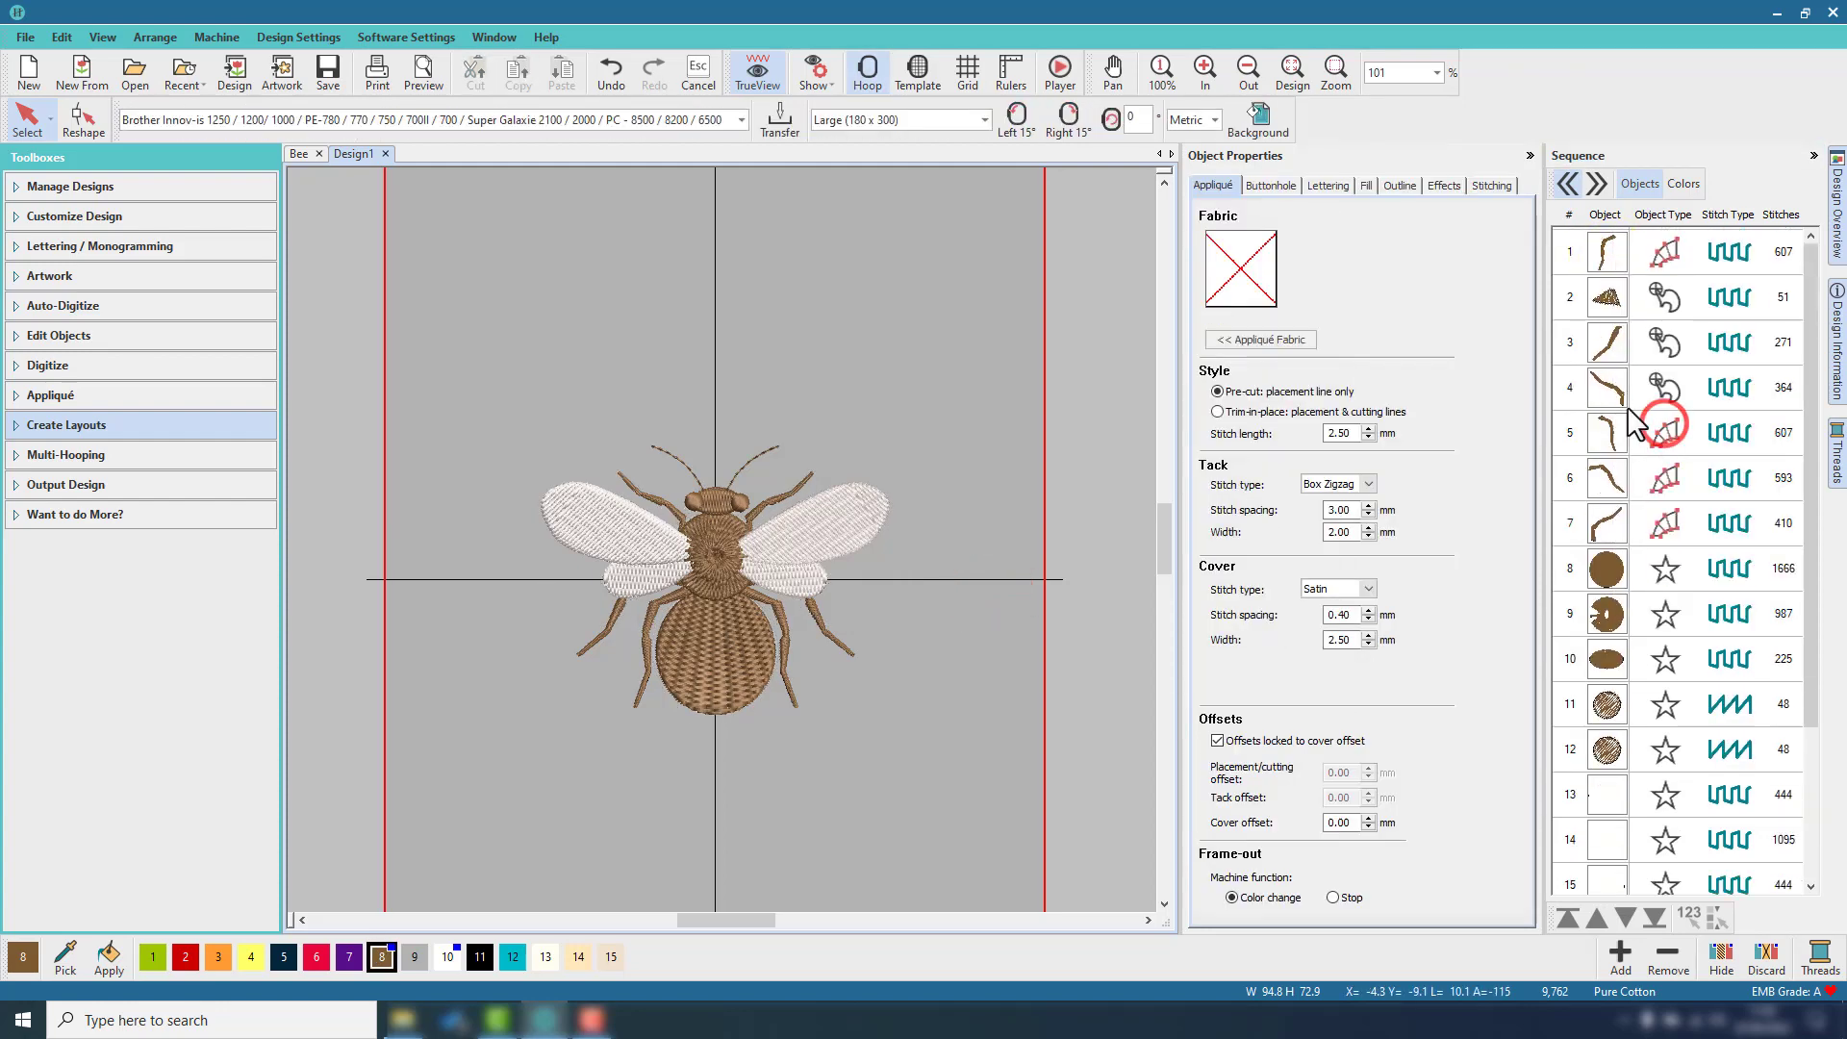
Apply Remove Overlaps with the abdomen as the cutting object, and clear the selection.
{"action": "left_click", "coordinate": [1604, 569]}
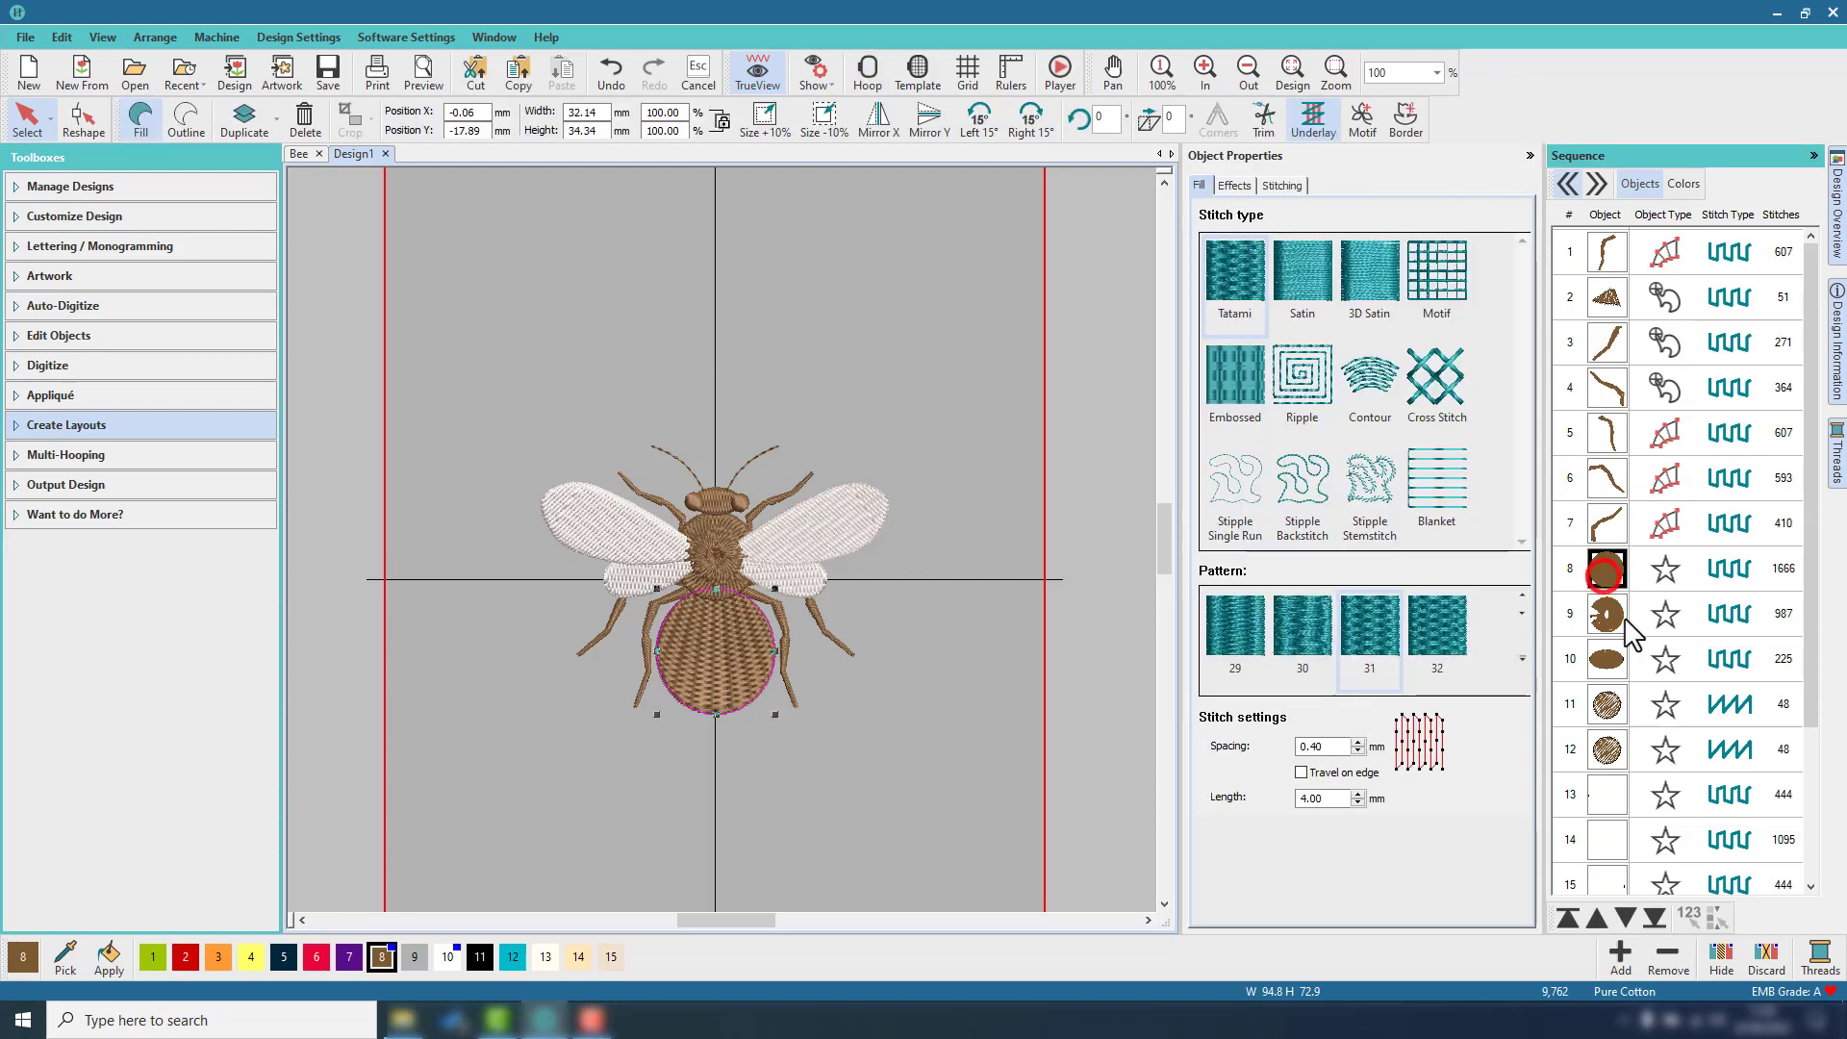
{"action": "left_click", "coordinate": [61, 335]}
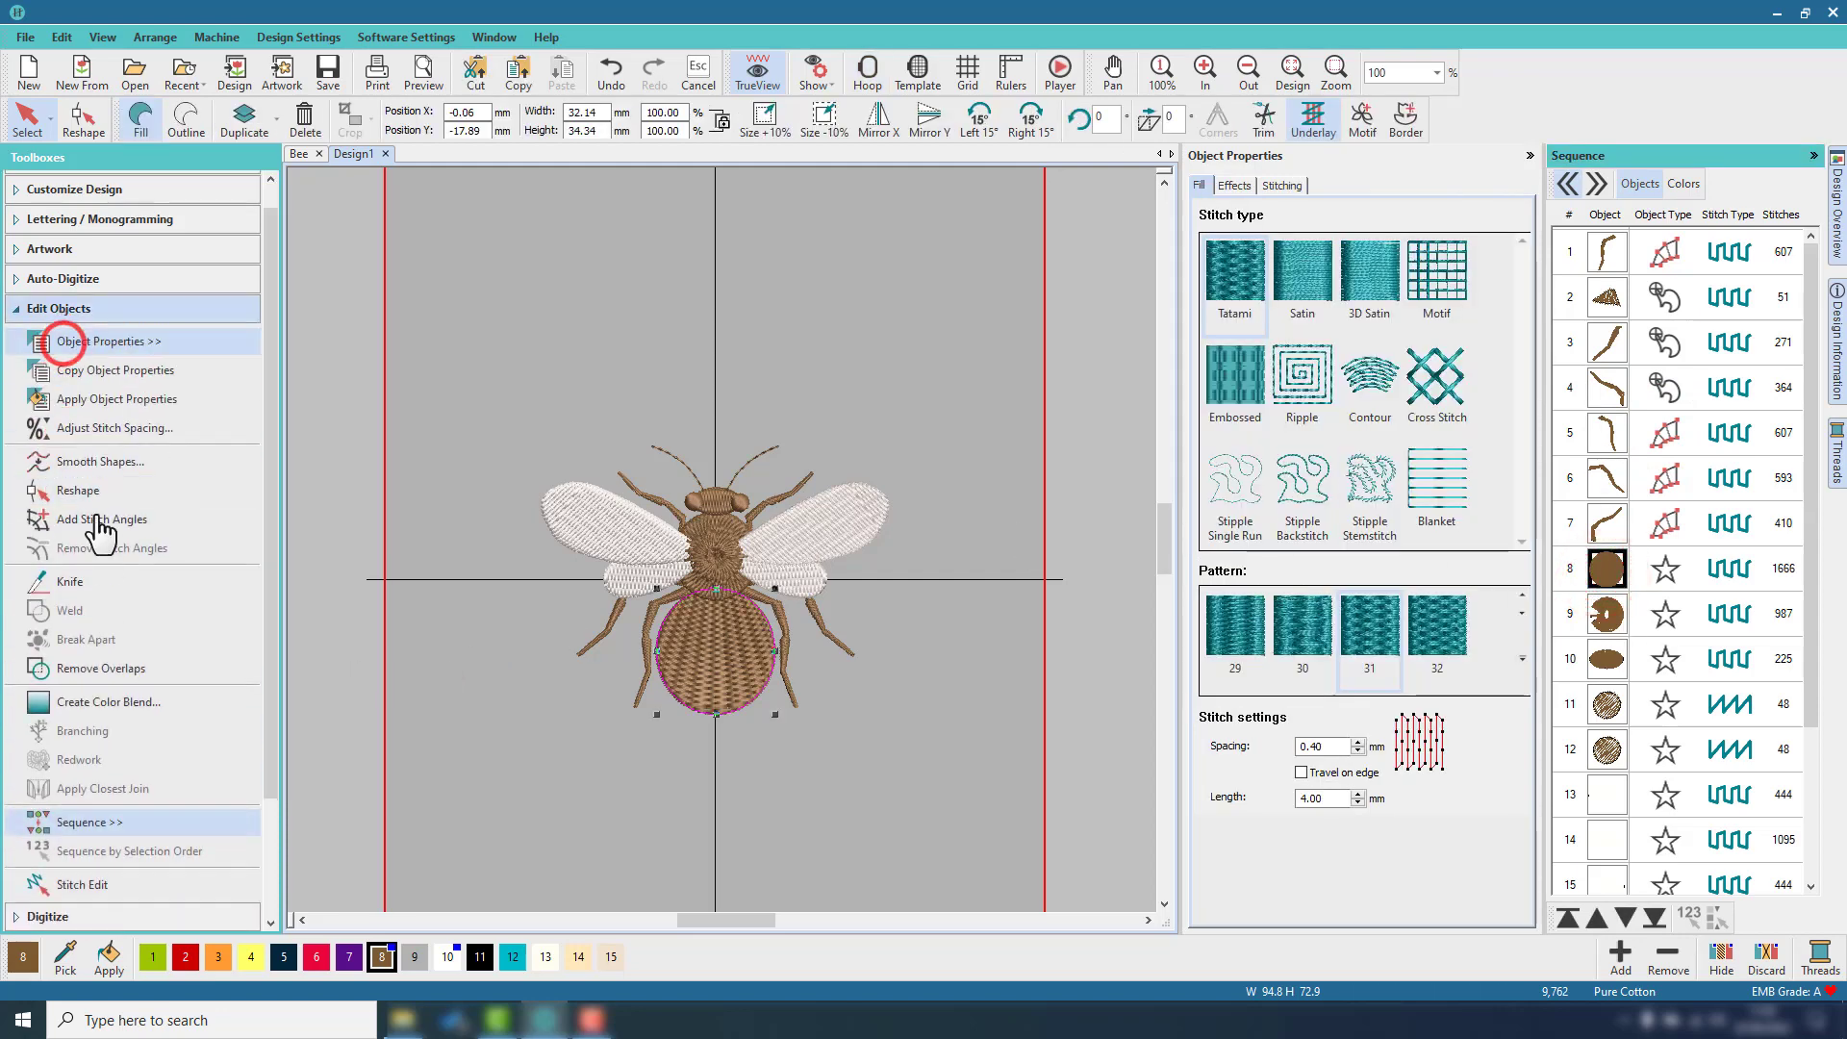
{"action": "left_click", "coordinate": [92, 671]}
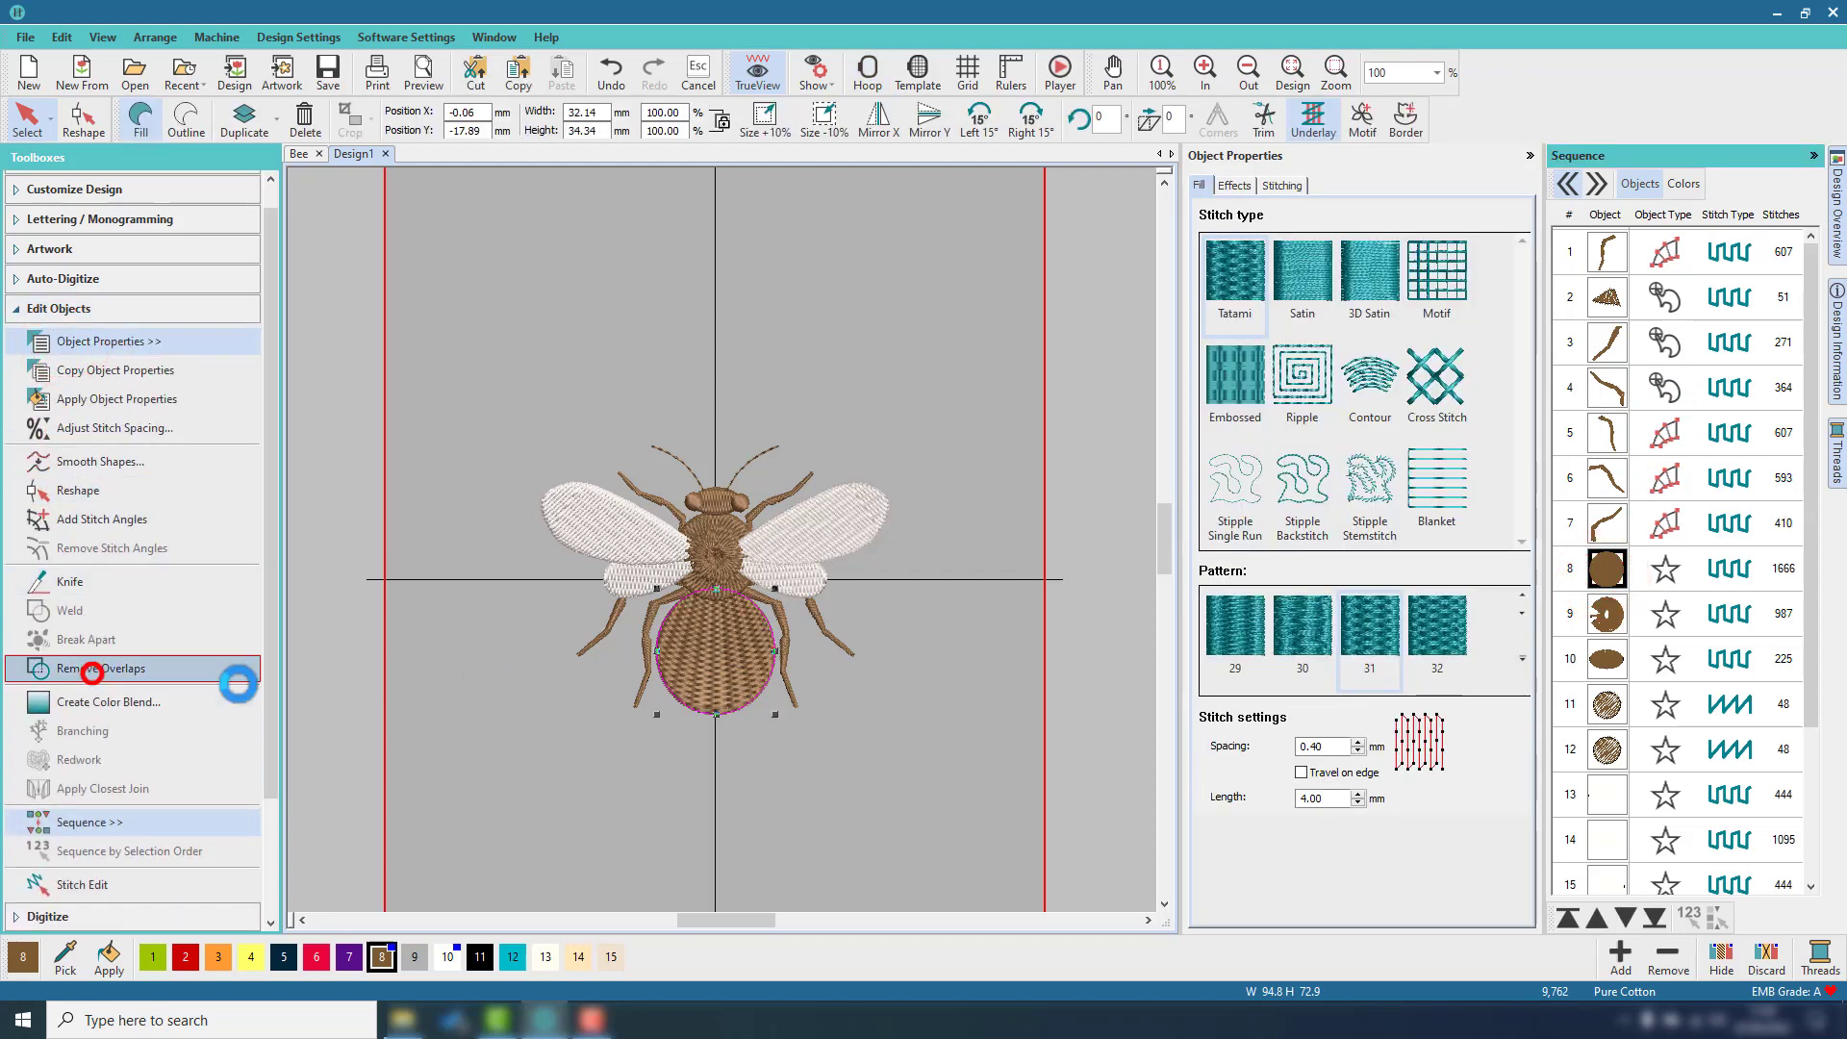
{"action": "left_click", "coordinate": [973, 710]}
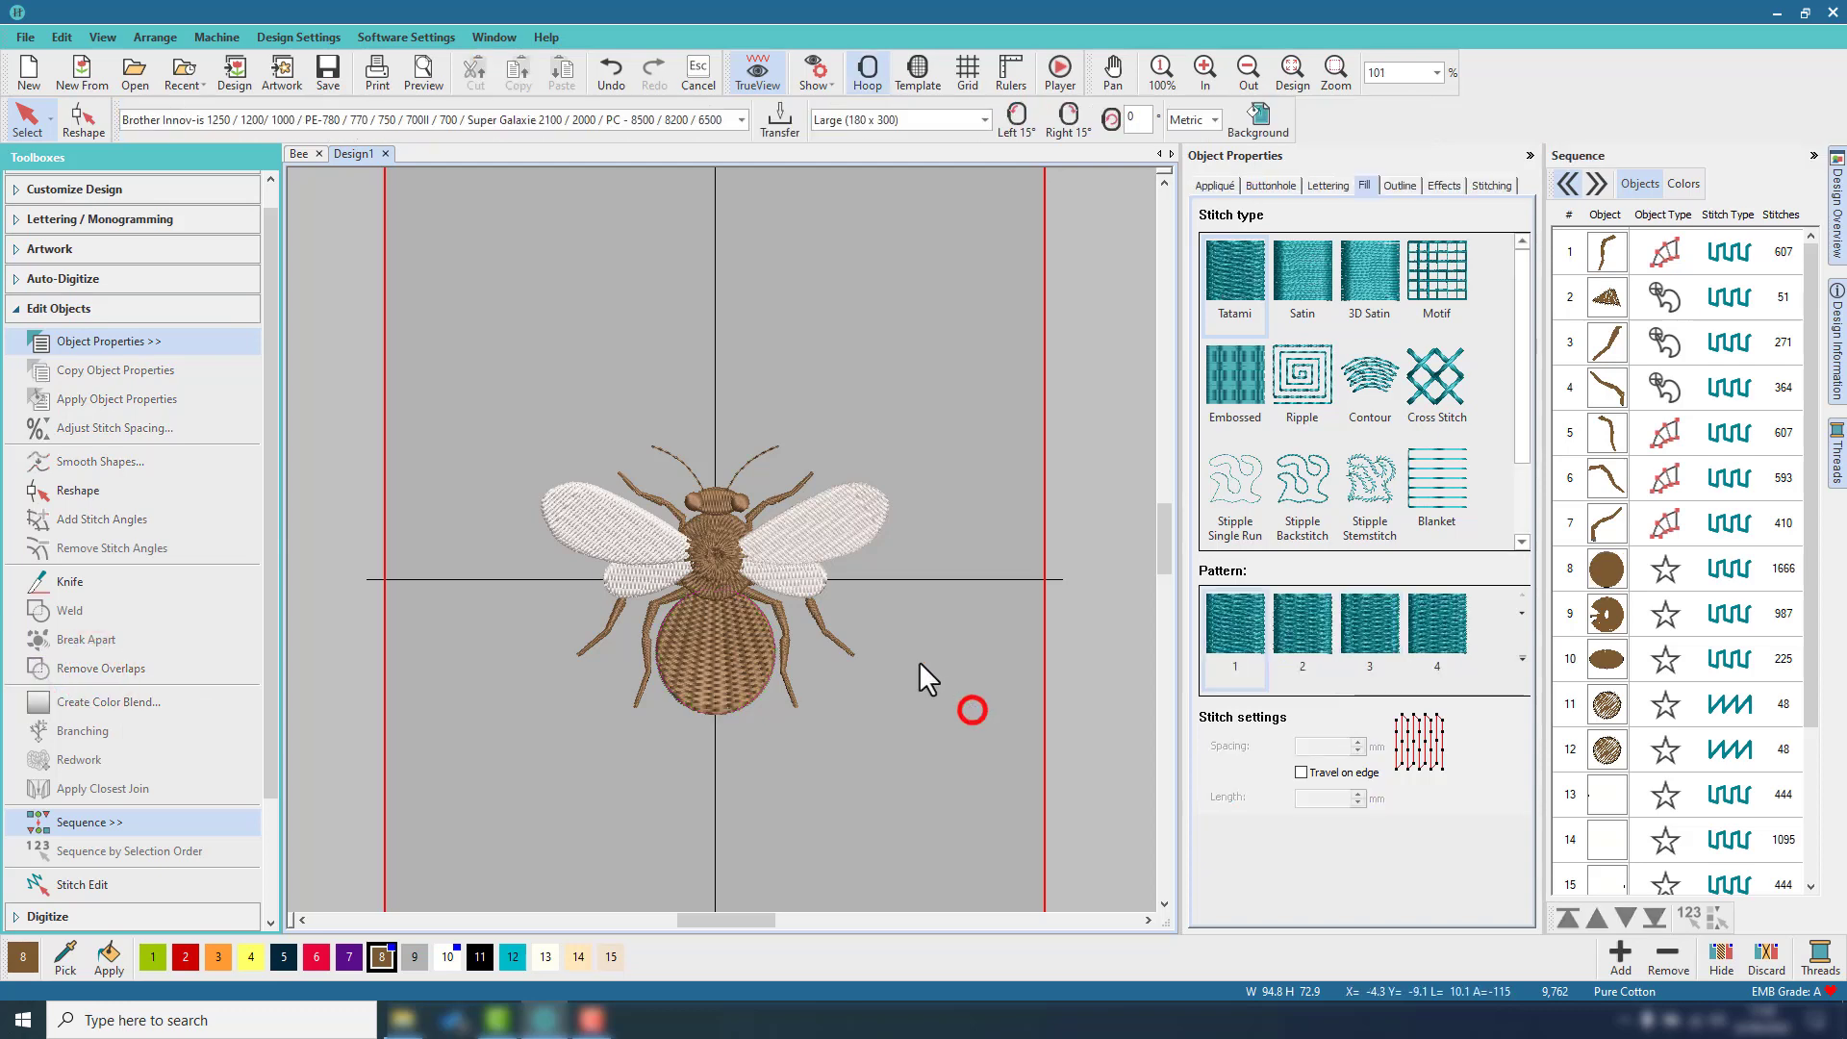
Move the head two places earlier in the stitch sequence, ahead of the abdomen, and clear the selection.
{"action": "left_click", "coordinate": [720, 495]}
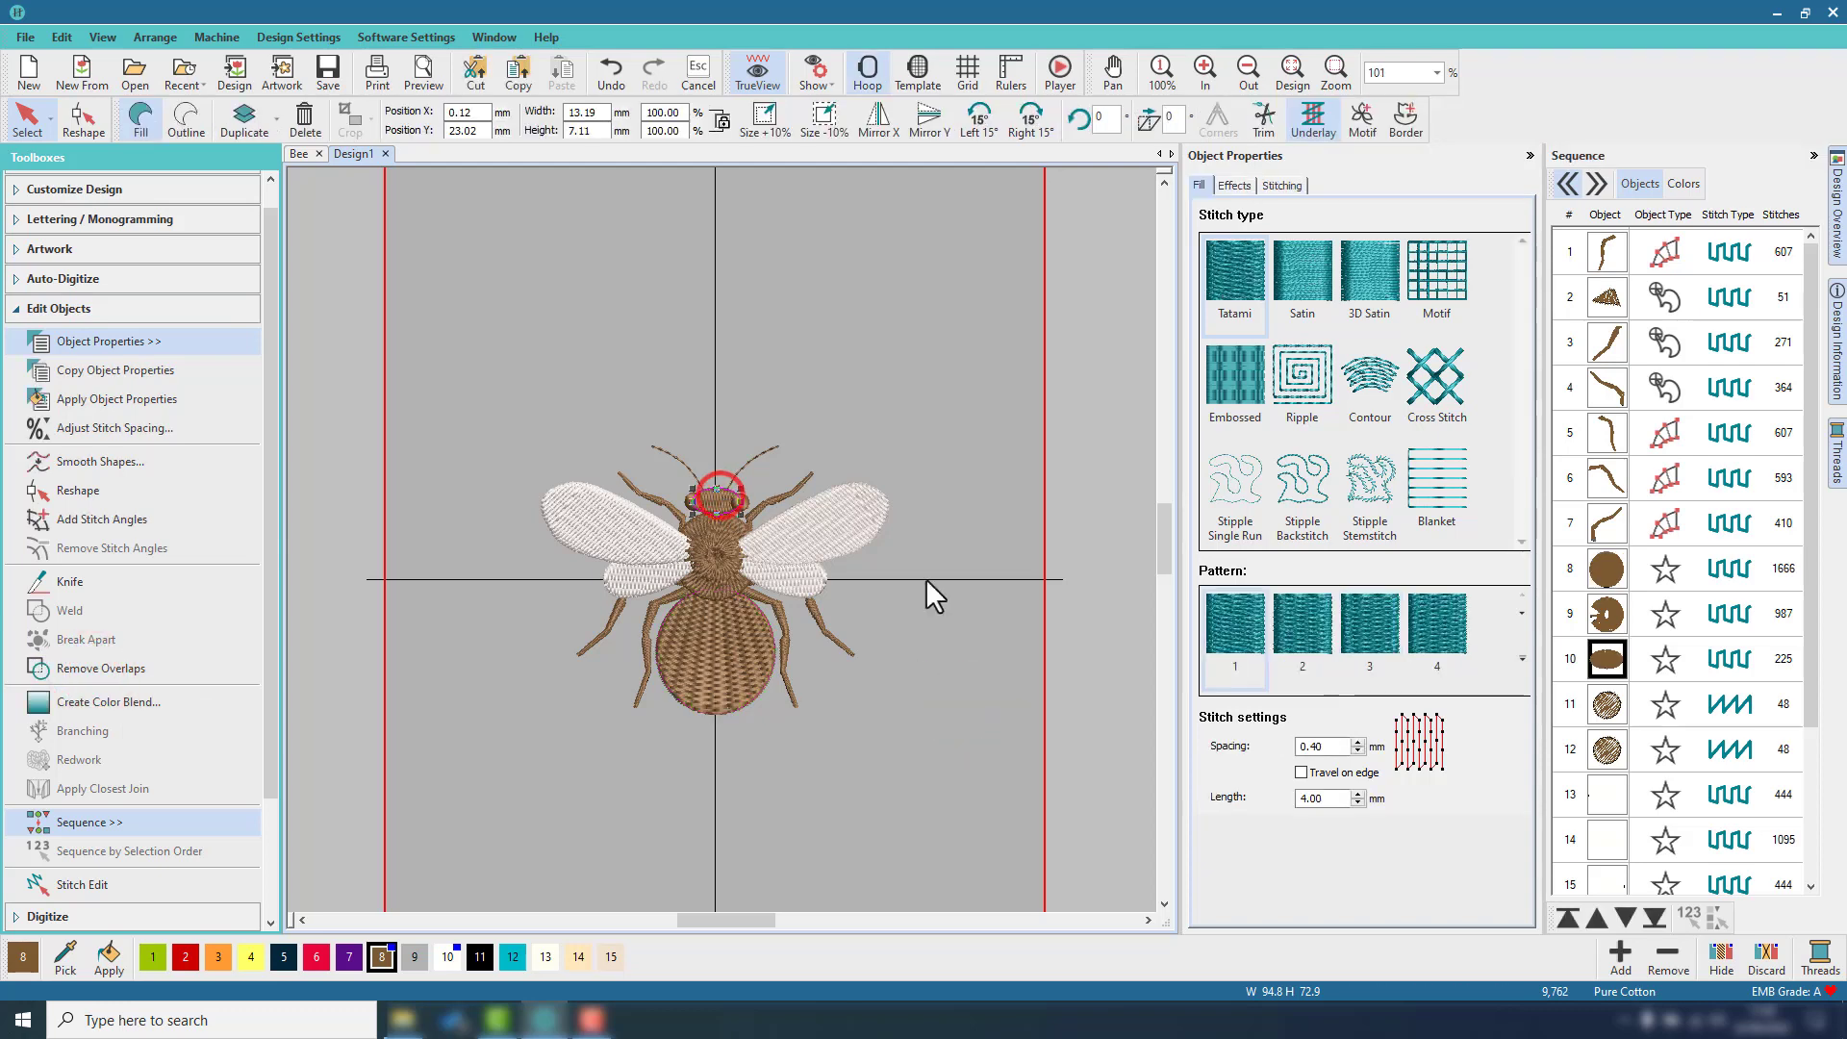
{"action": "left_click", "coordinate": [1597, 918]}
{"action": "left_click", "coordinate": [1596, 917]}
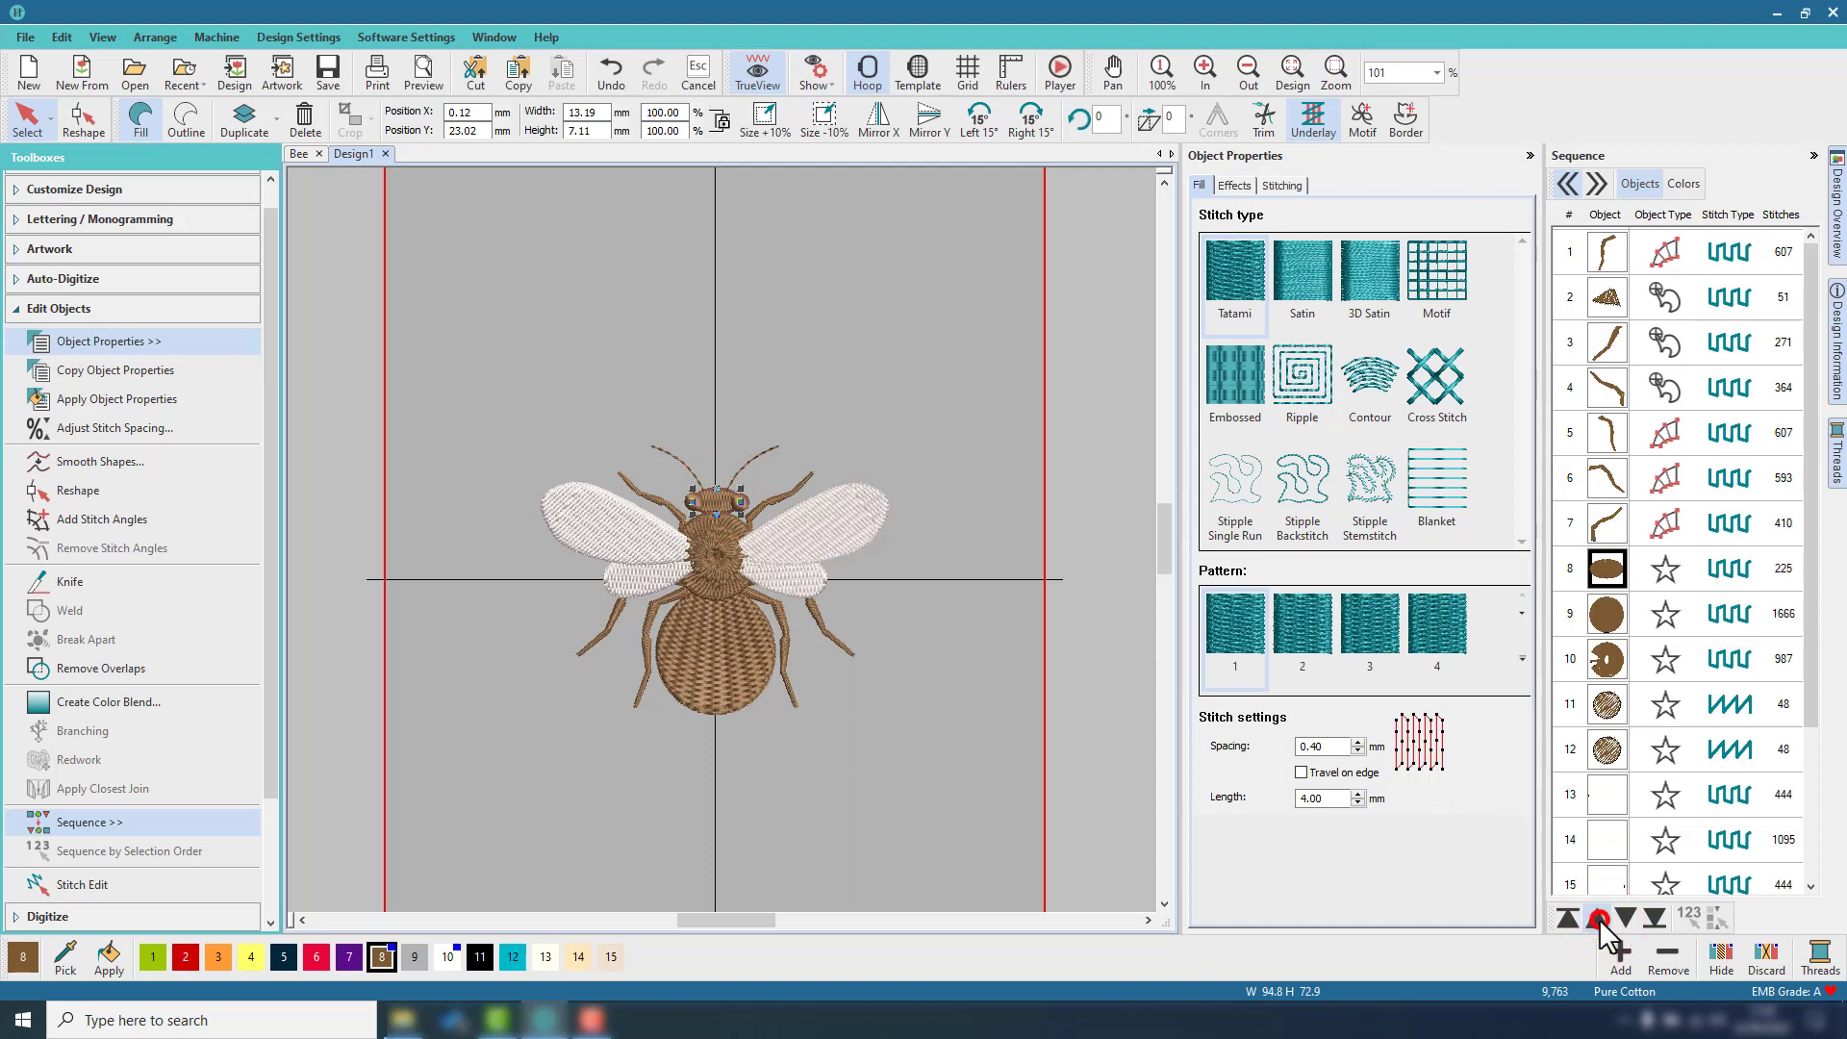
{"action": "left_click", "coordinate": [1030, 605]}
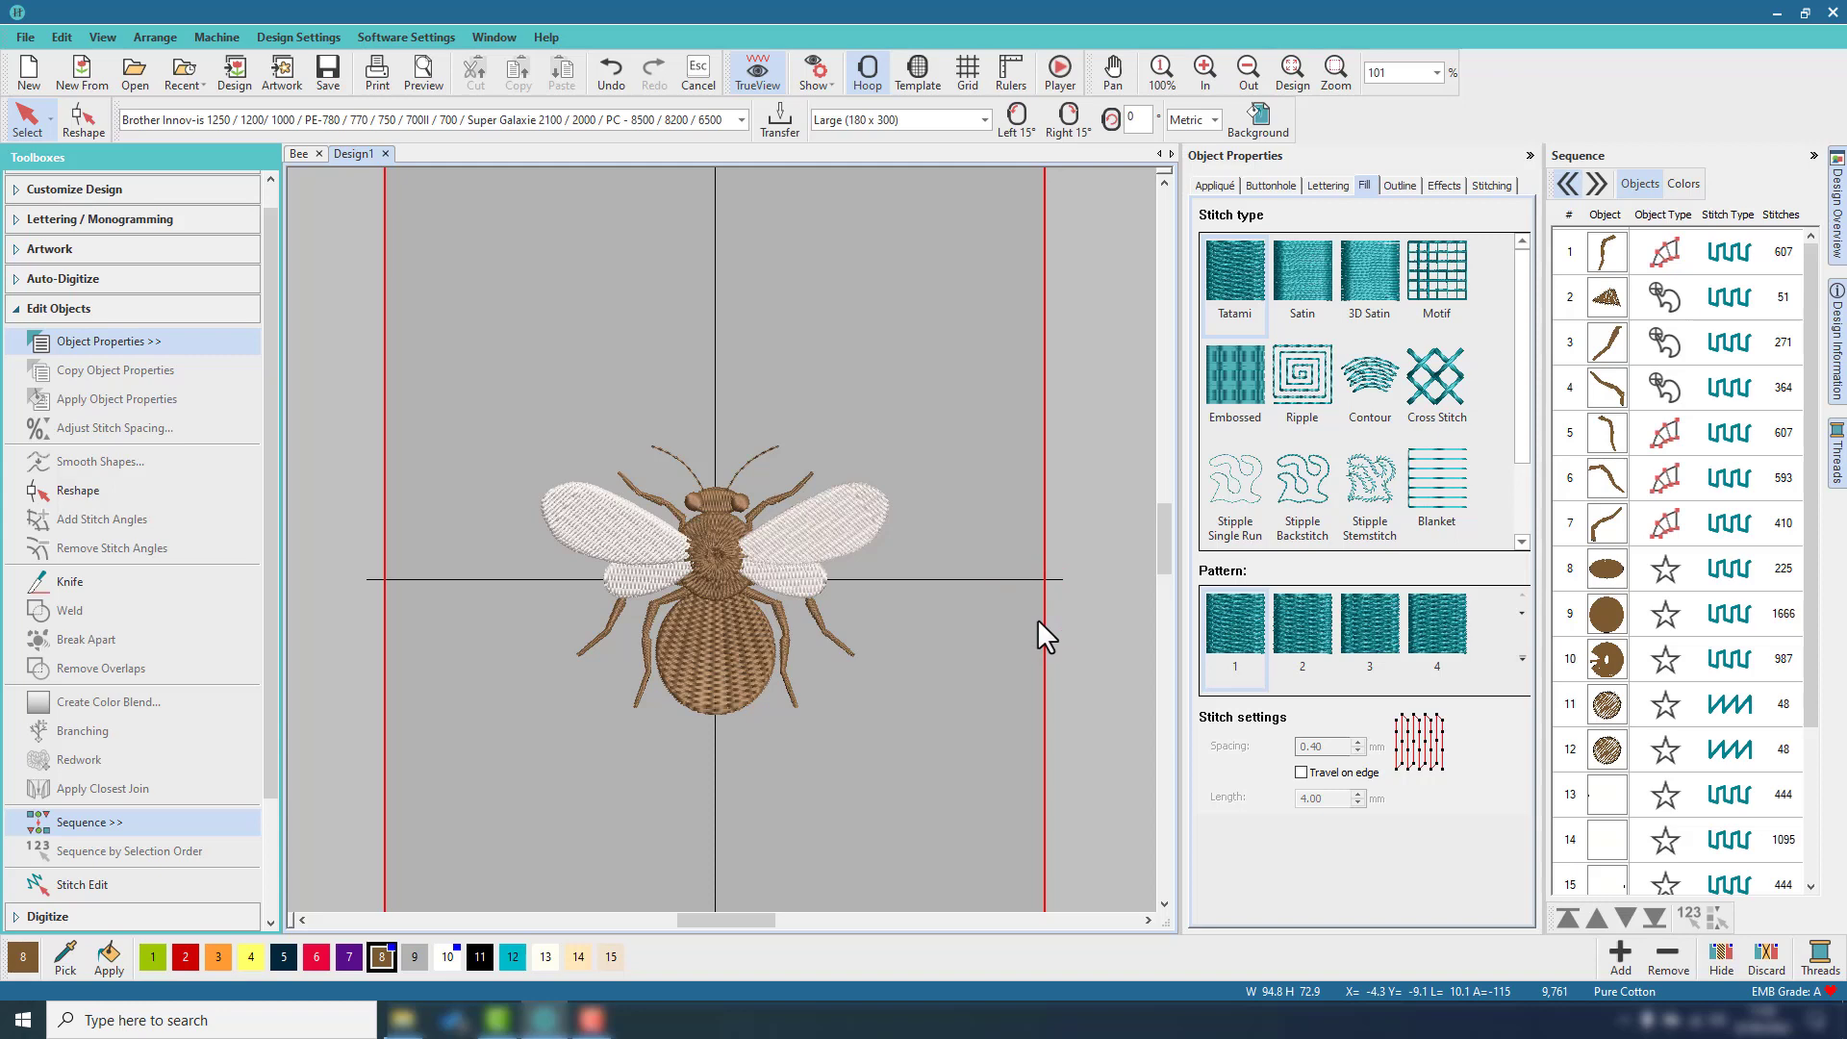
Examine the stitch order by selecting the four wings together and individual leg objects in the sequence, leaving nothing selected.
{"action": "left_click", "coordinate": [844, 497]}
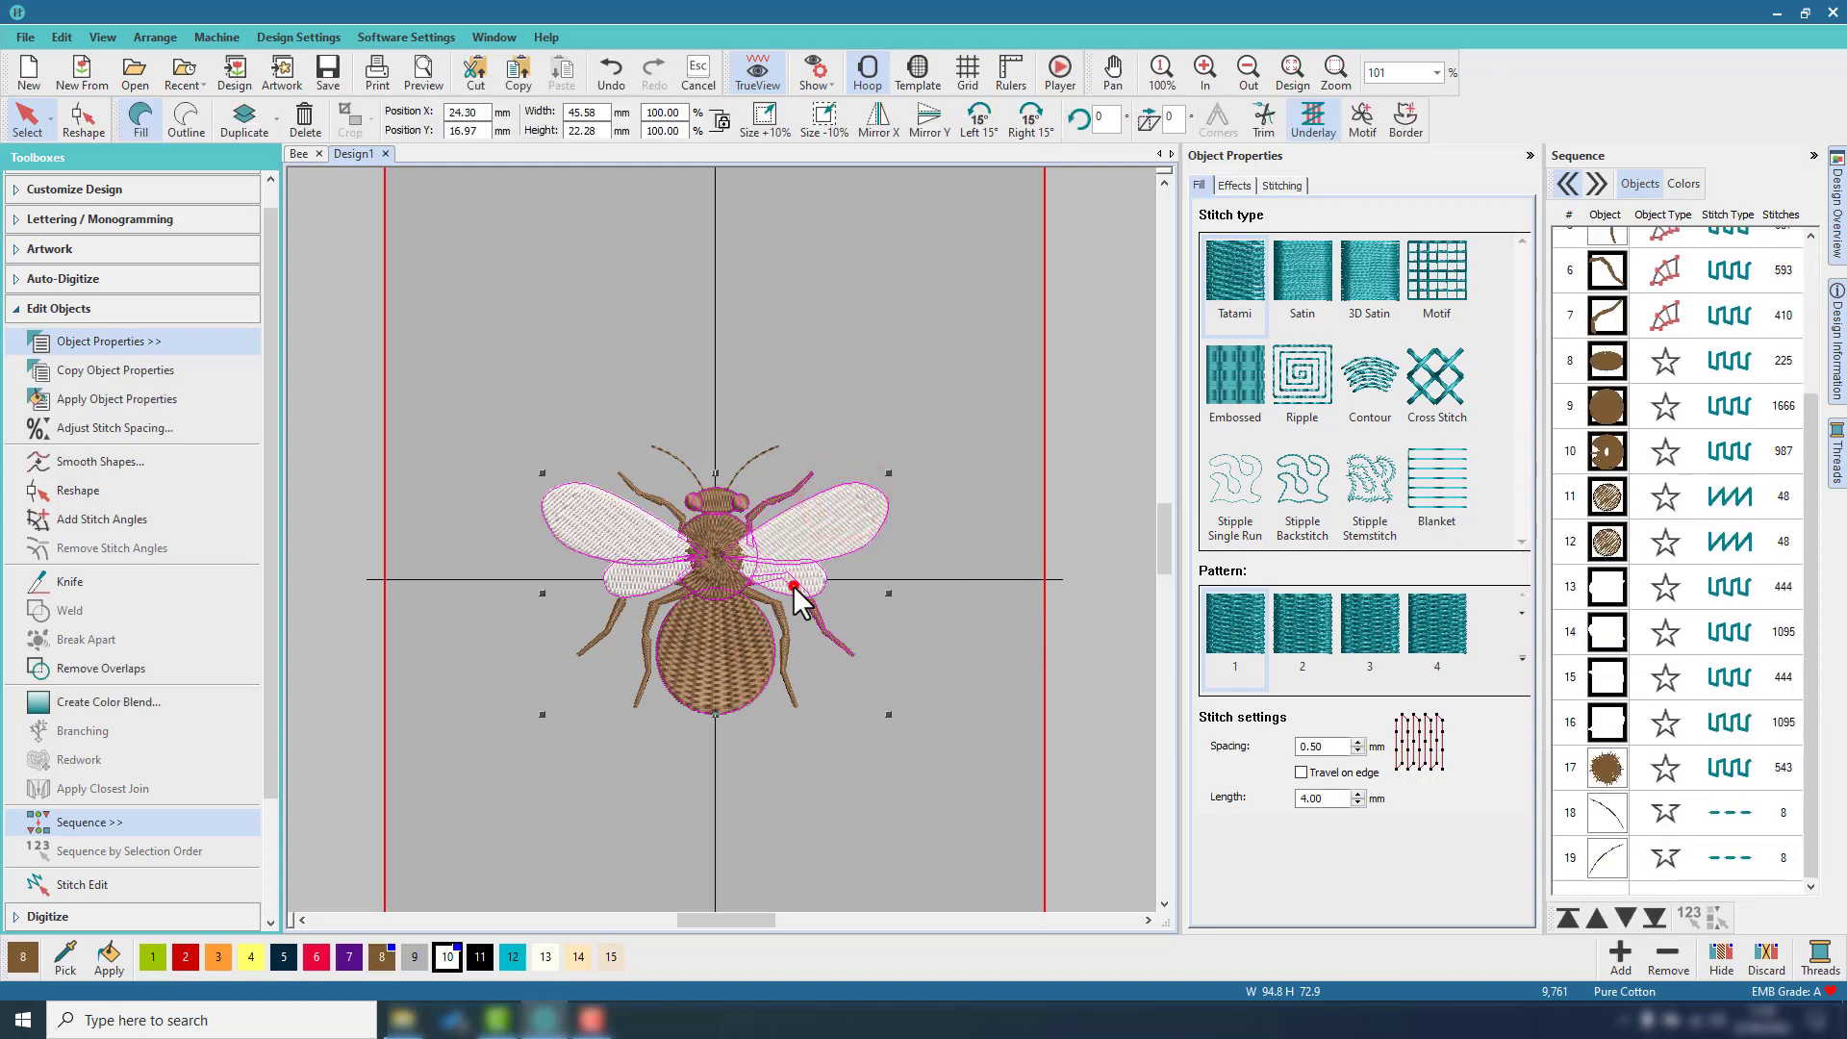
{"action": "left_click", "coordinate": [900, 556]}
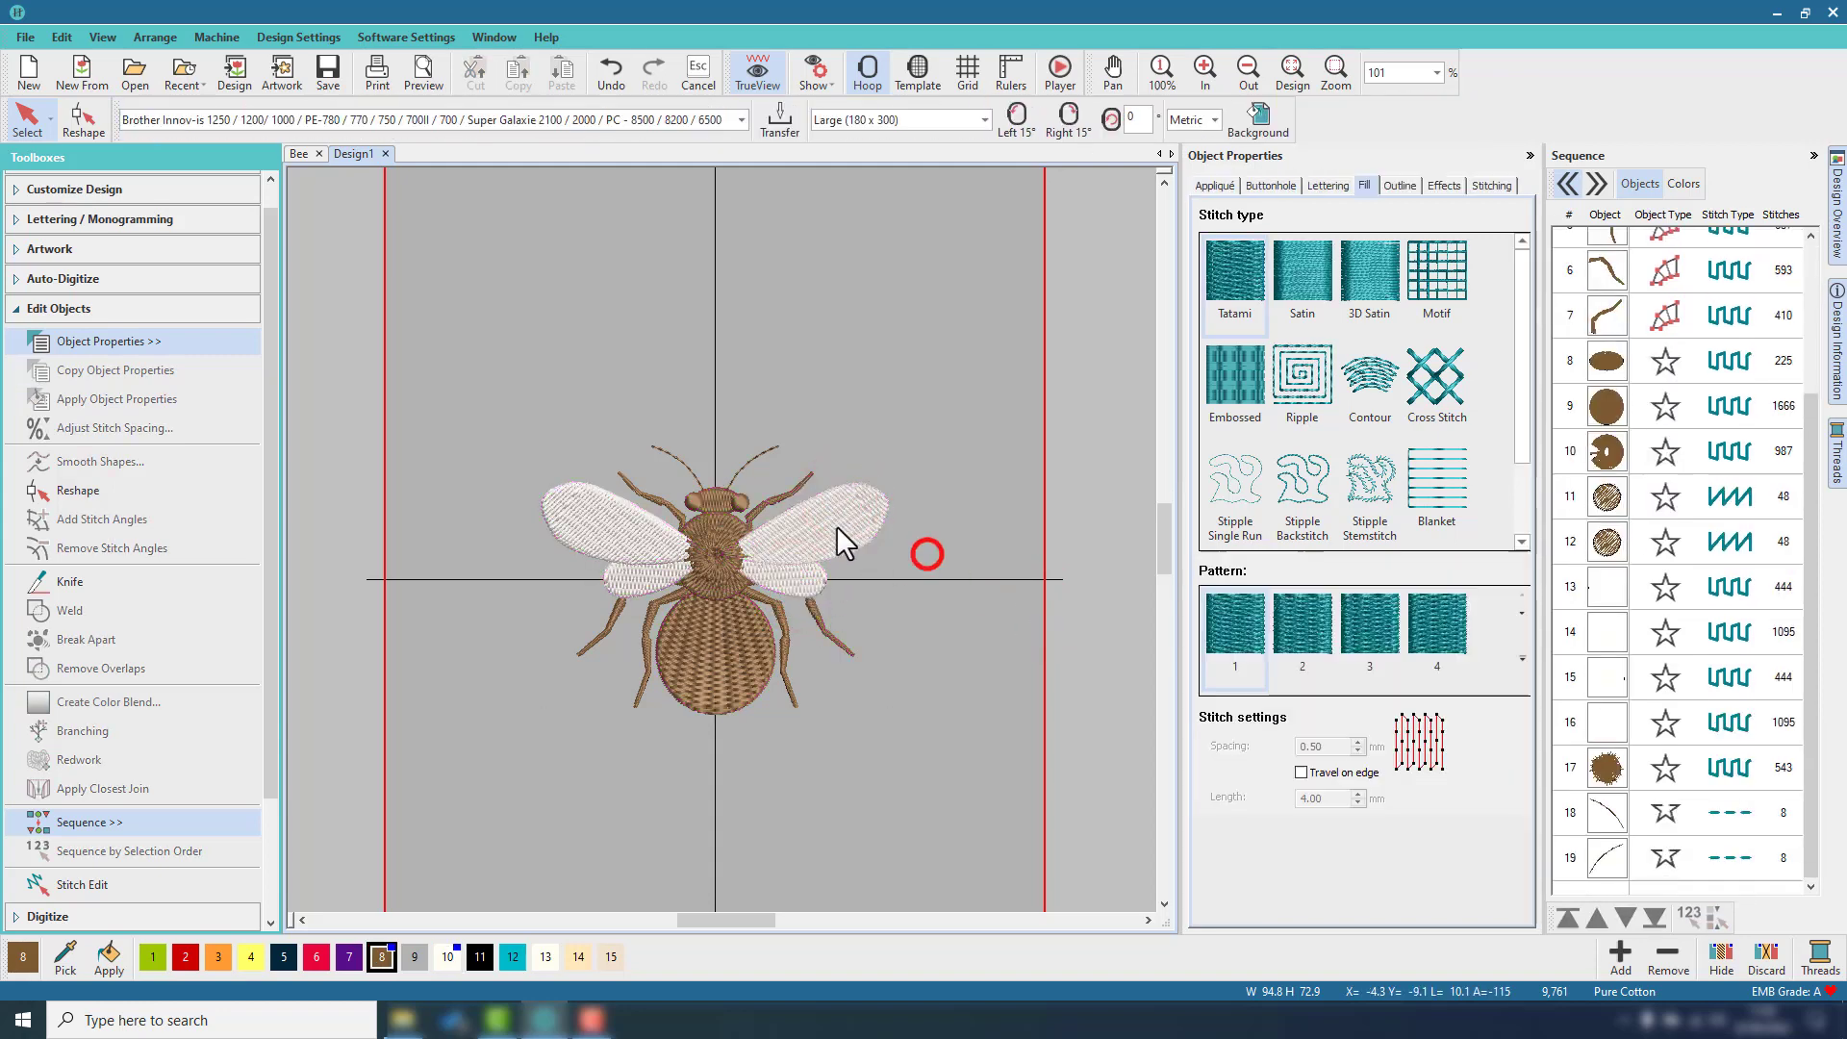
{"action": "left_click", "coordinate": [835, 525]}
{"action": "left_click", "coordinate": [803, 585]}
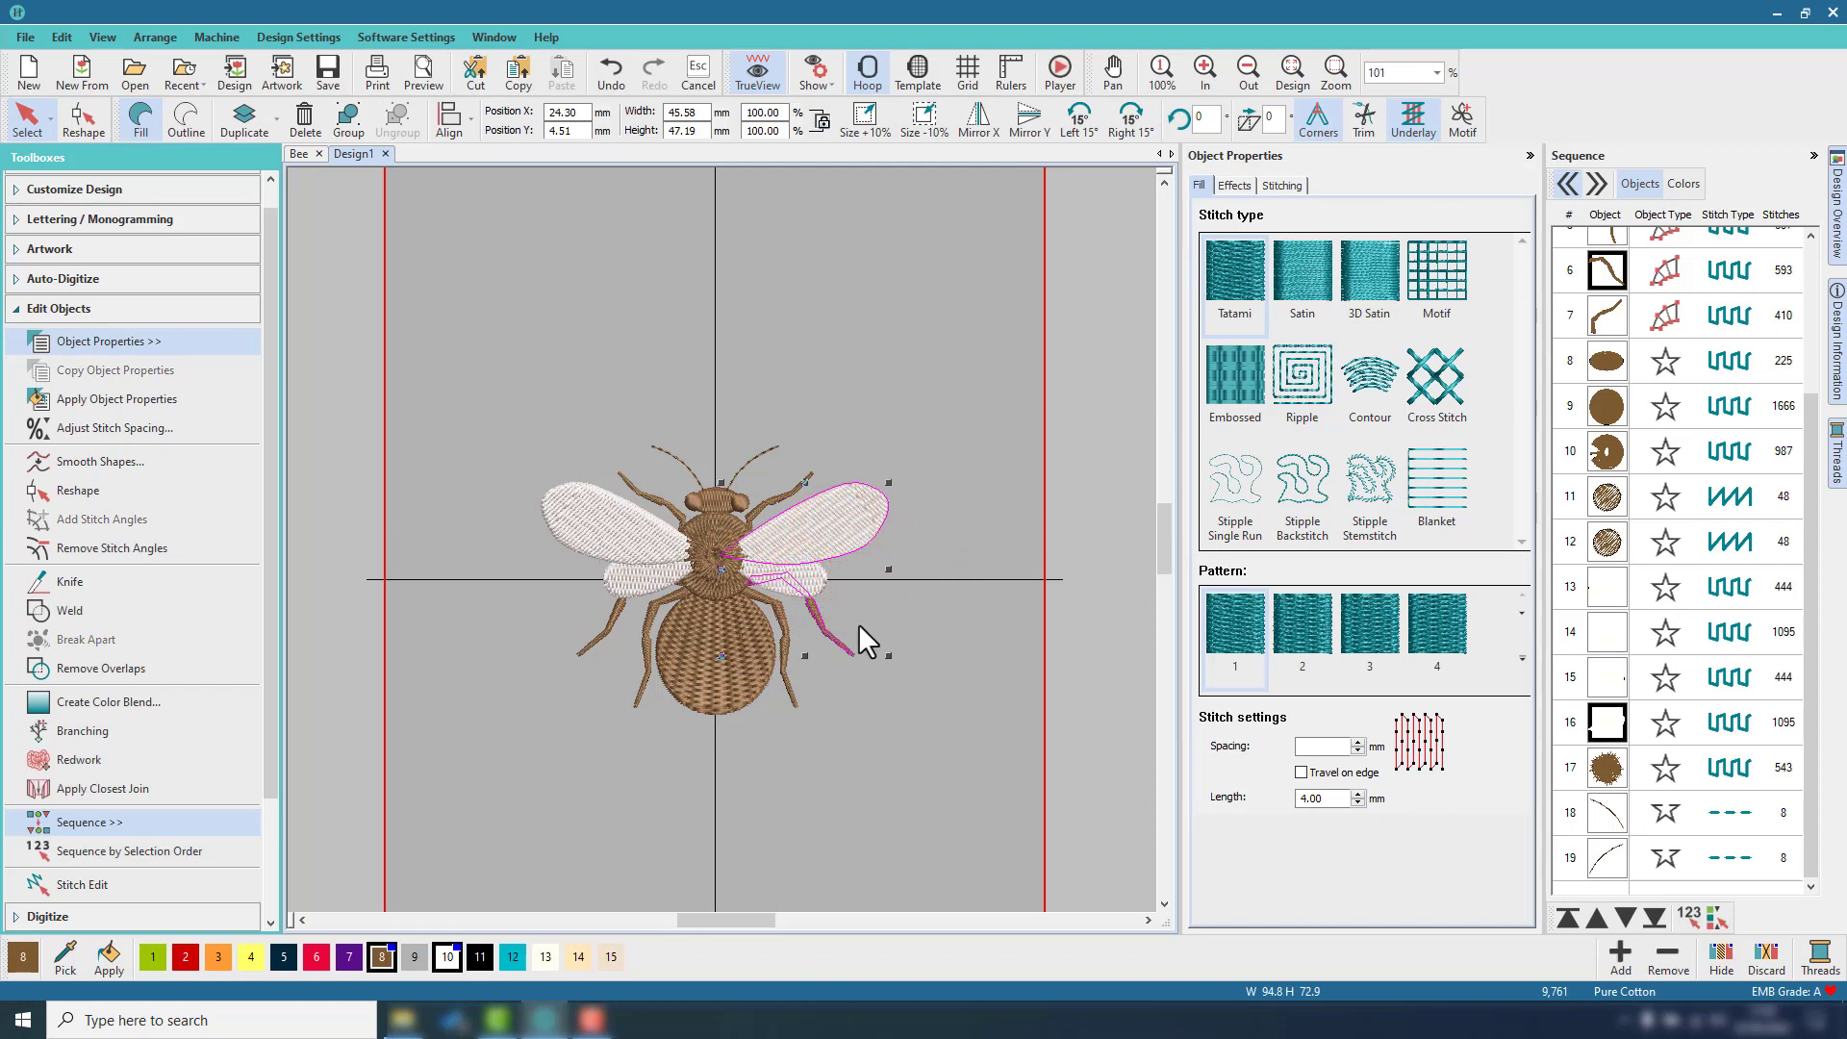
{"action": "left_click", "coordinate": [832, 635], "text": "ctrl"}
{"action": "left_click", "coordinate": [816, 581], "text": "ctrl"}
{"action": "left_click", "coordinate": [632, 581], "text": "ctrl"}
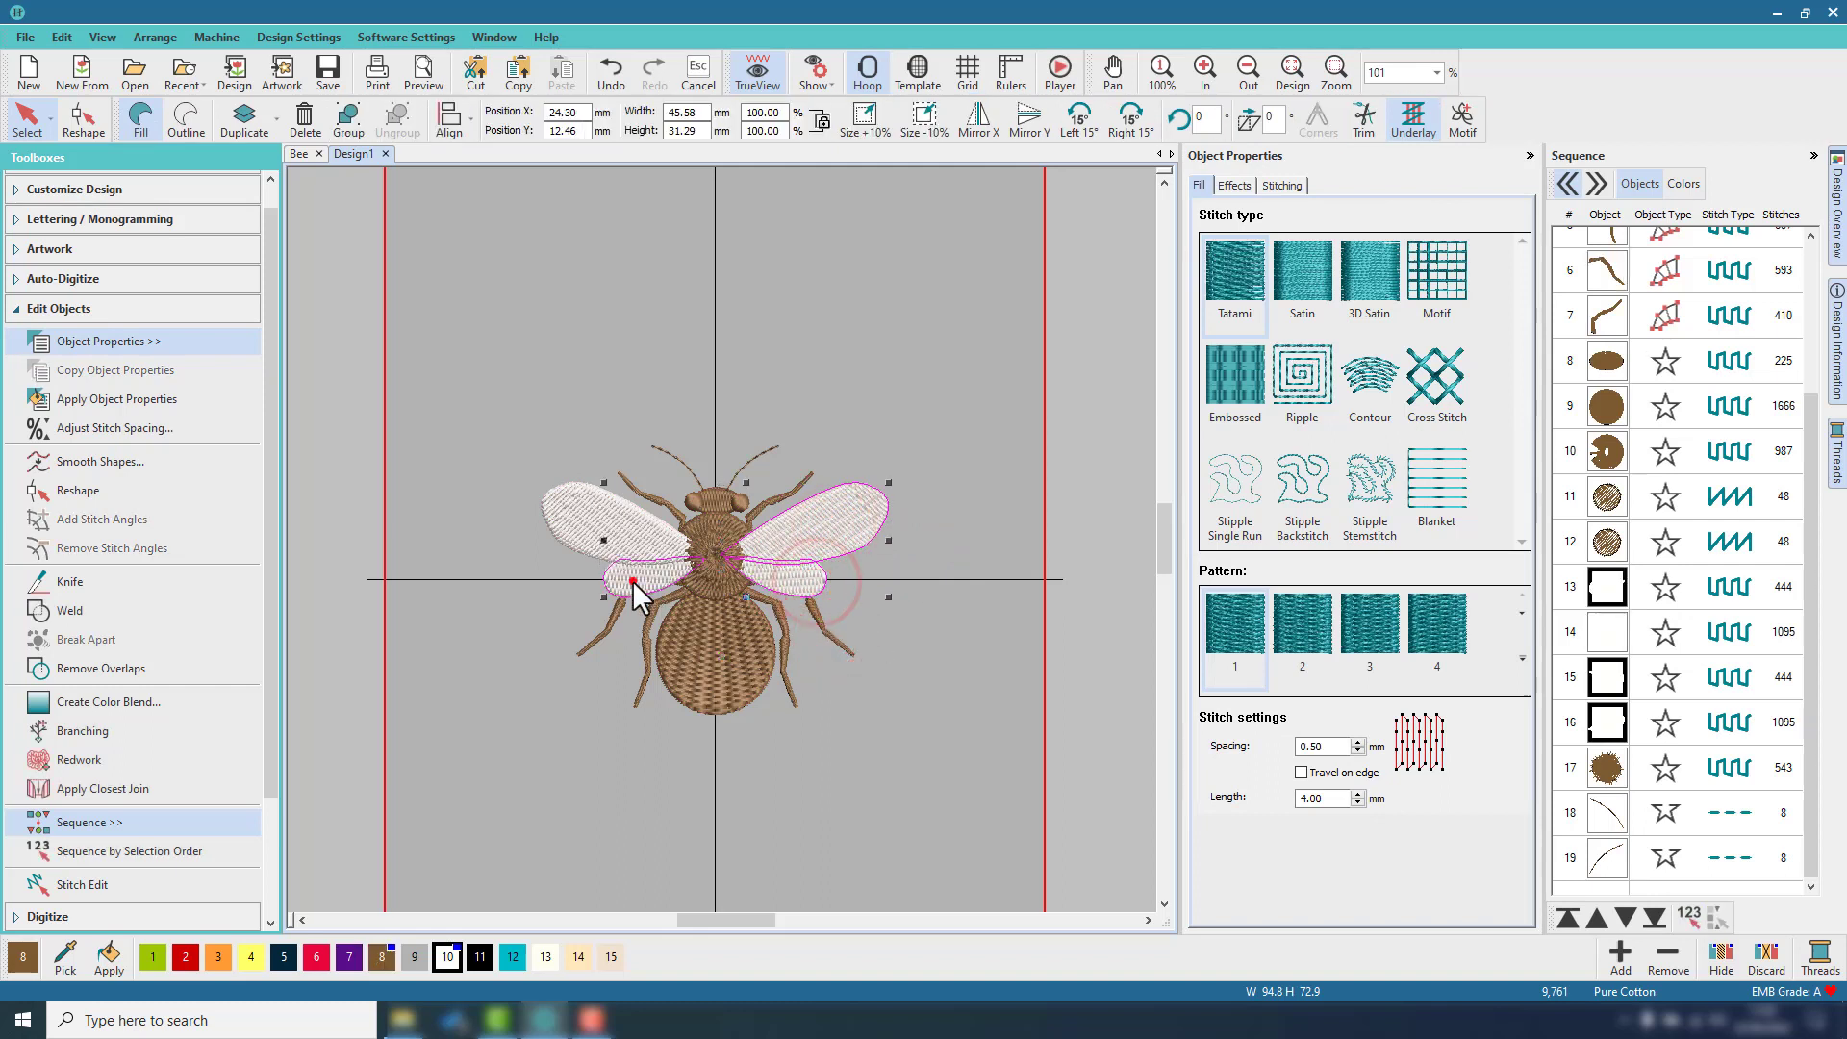
{"action": "left_click", "coordinate": [615, 524], "text": "ctrl"}
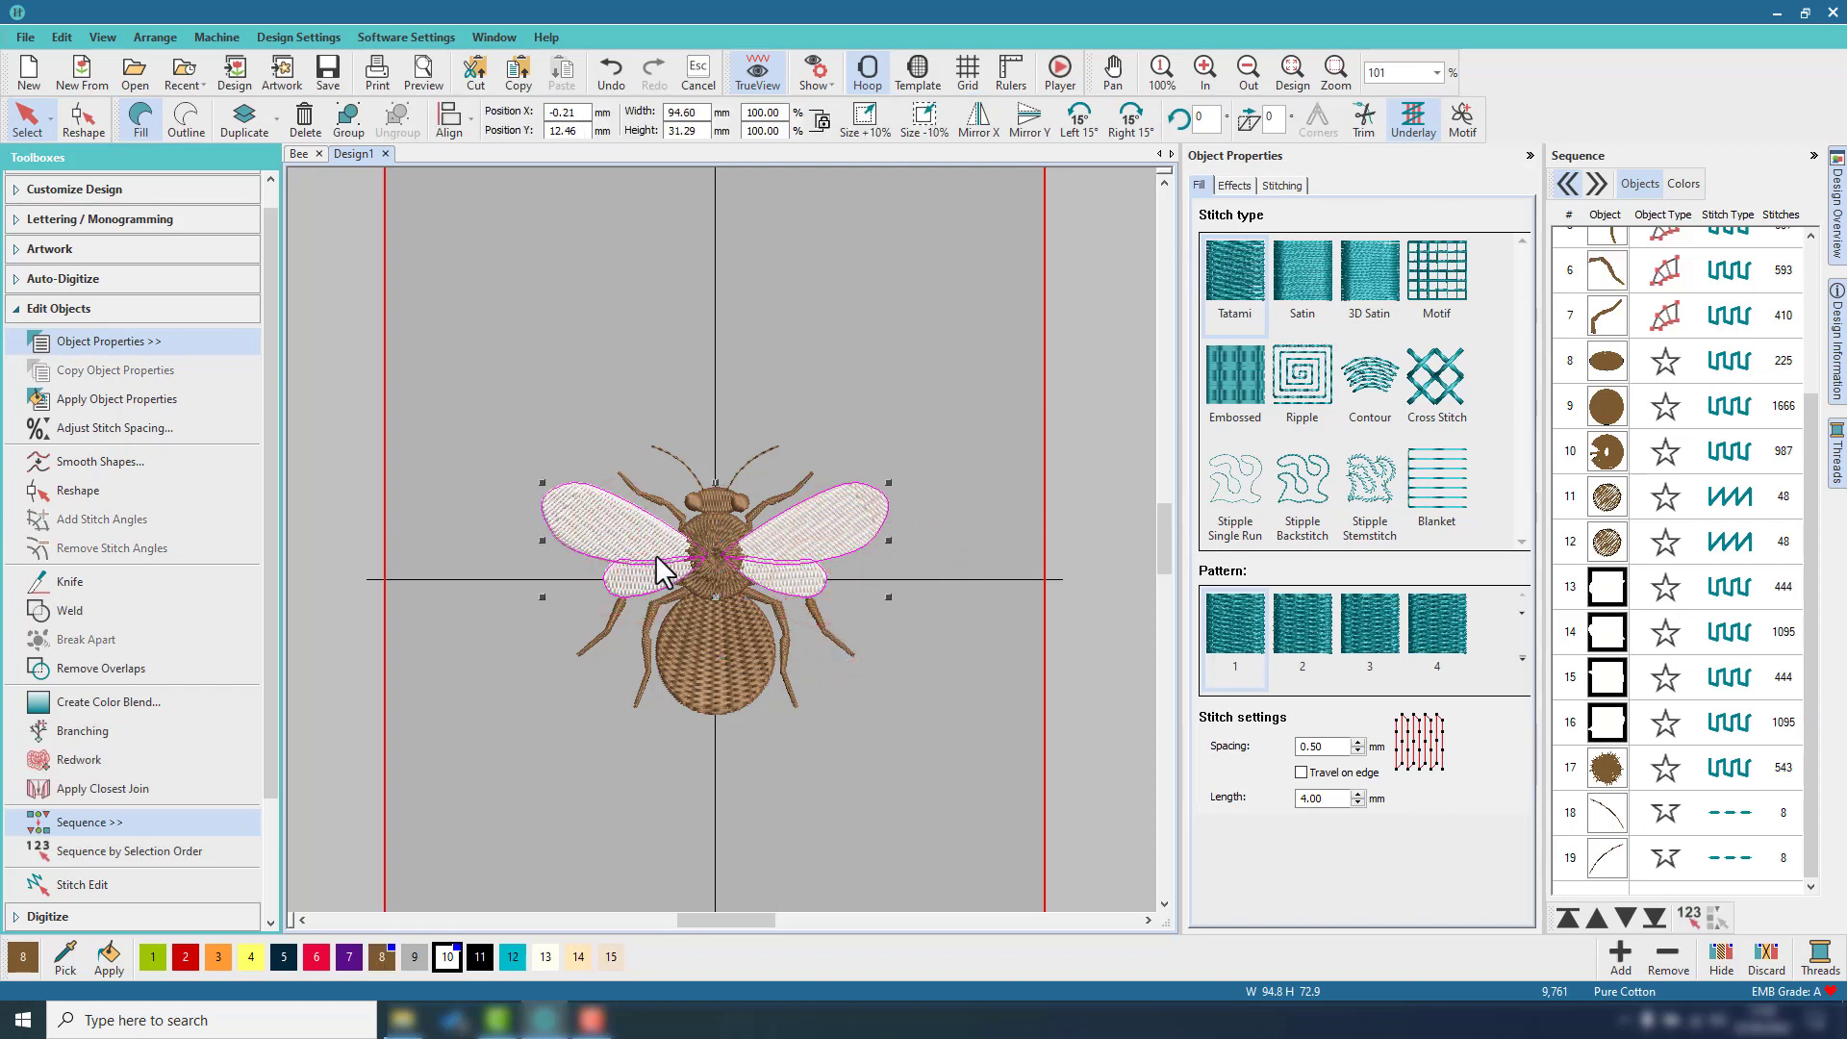
{"action": "scroll", "coordinate": [1707, 485], "scroll_direction": "up", "scroll_amount": 3}
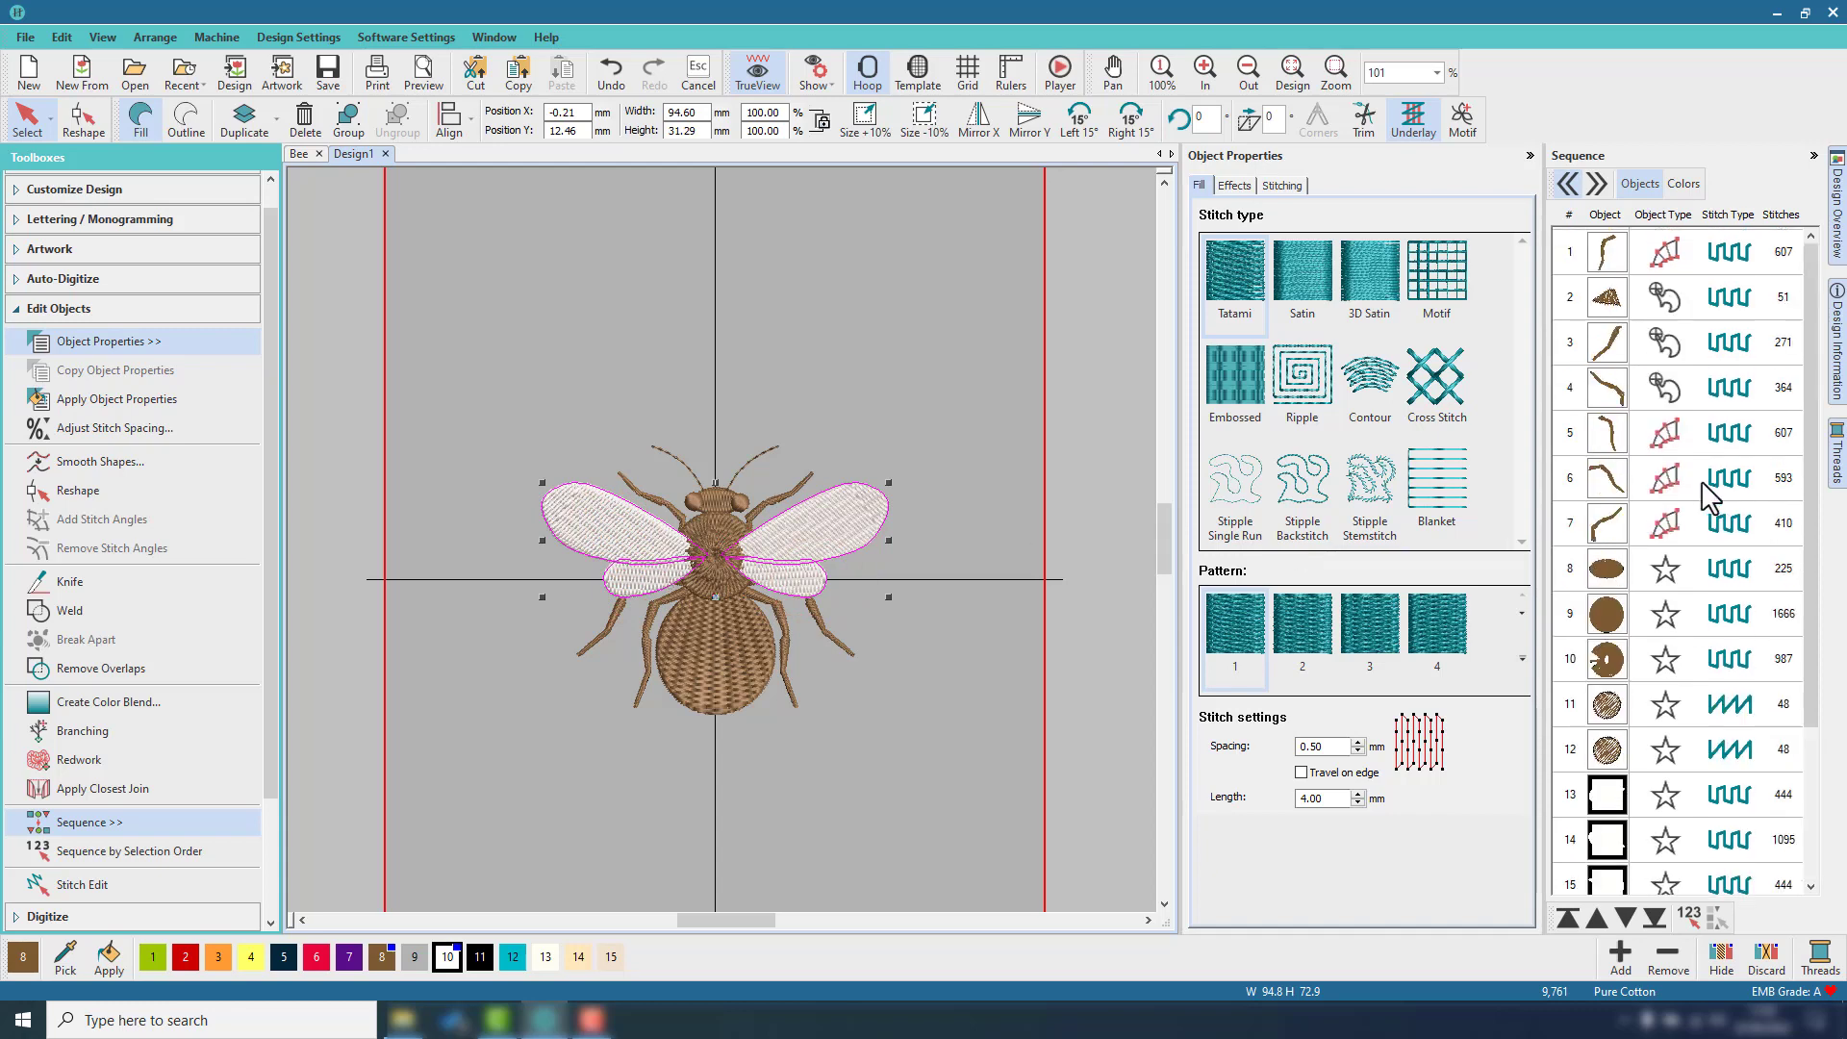
{"action": "left_click", "coordinate": [1614, 430]}
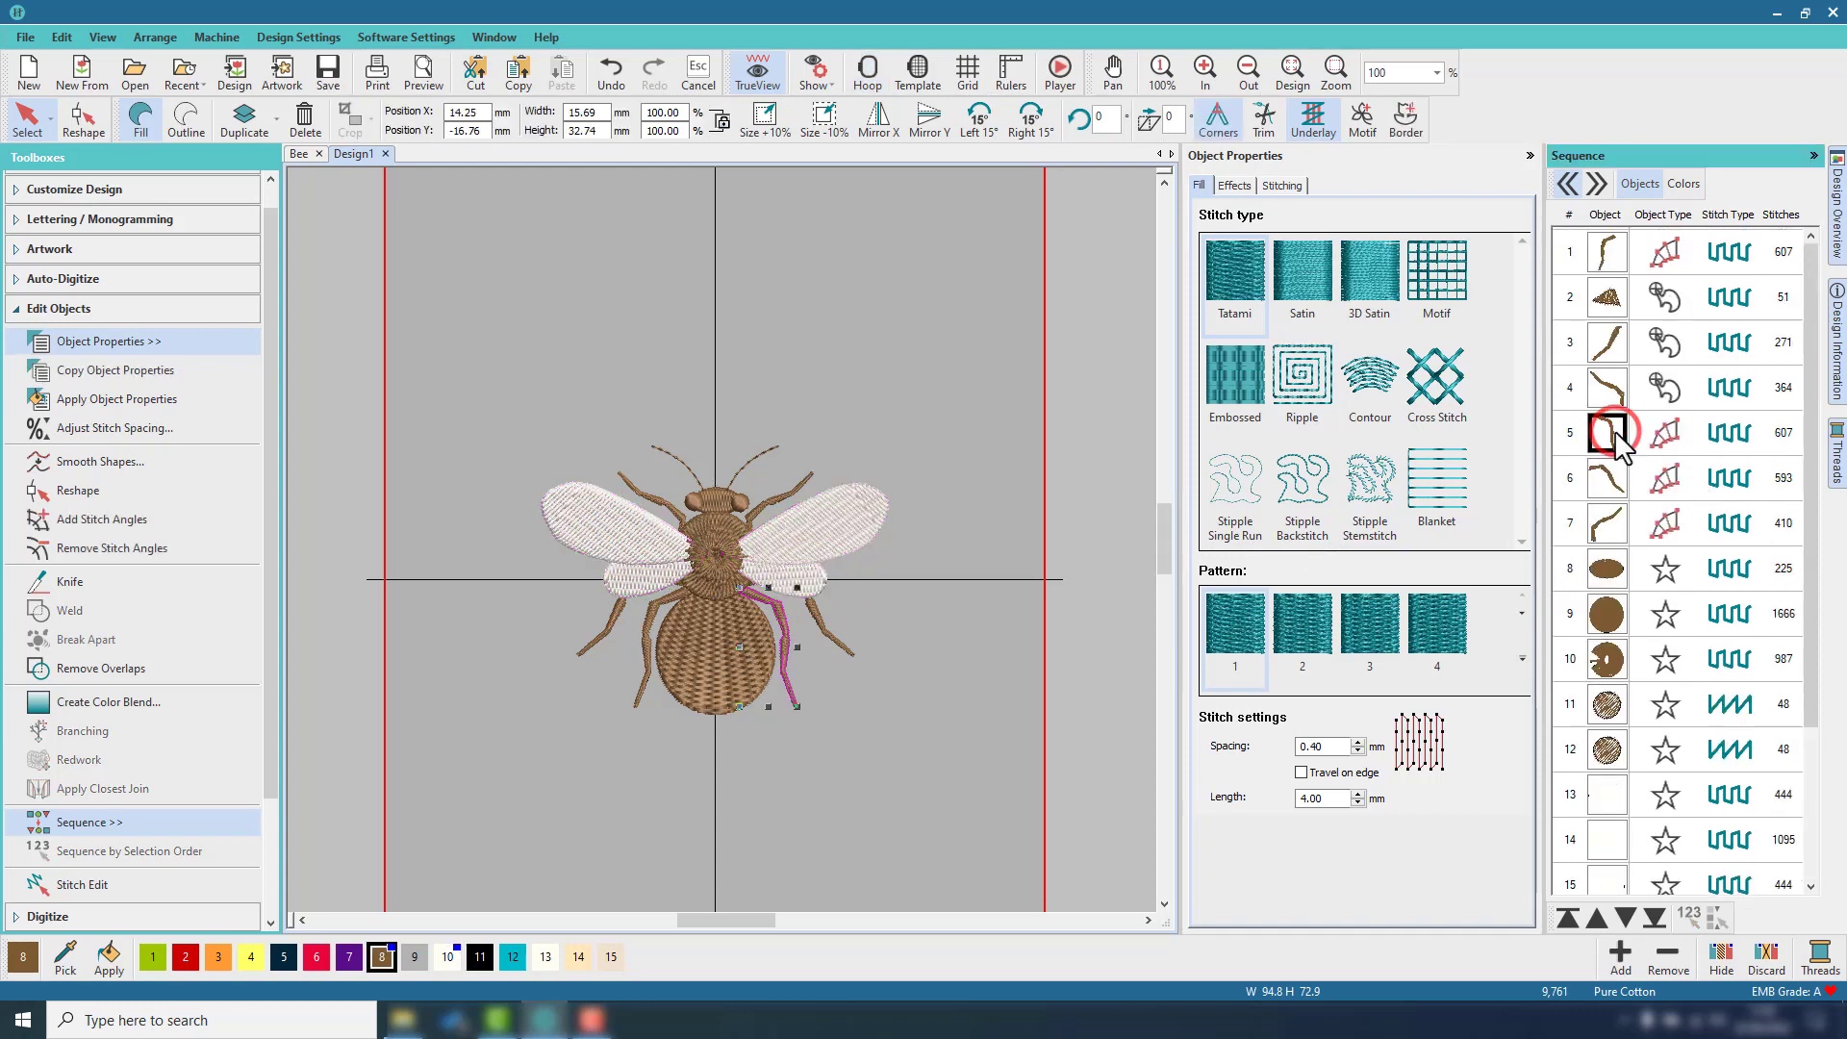
{"action": "left_click", "coordinate": [1604, 389]}
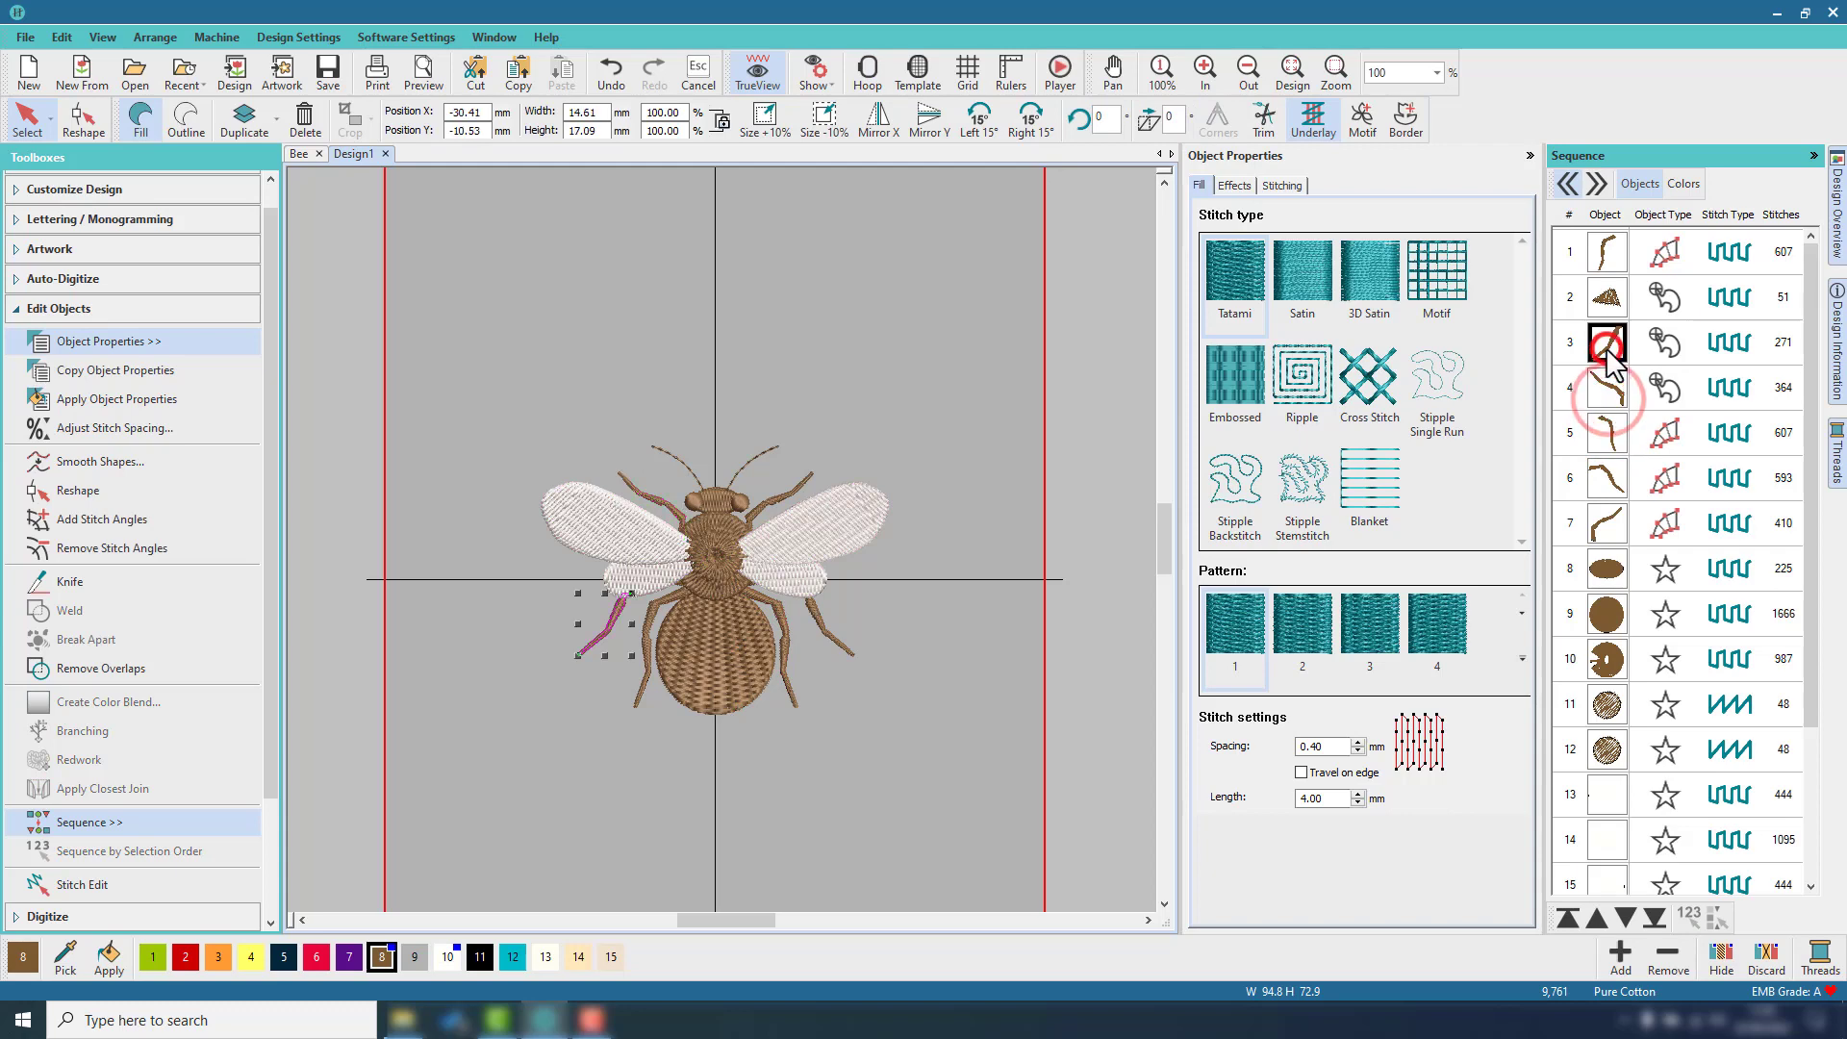
{"action": "left_click", "coordinate": [987, 558]}
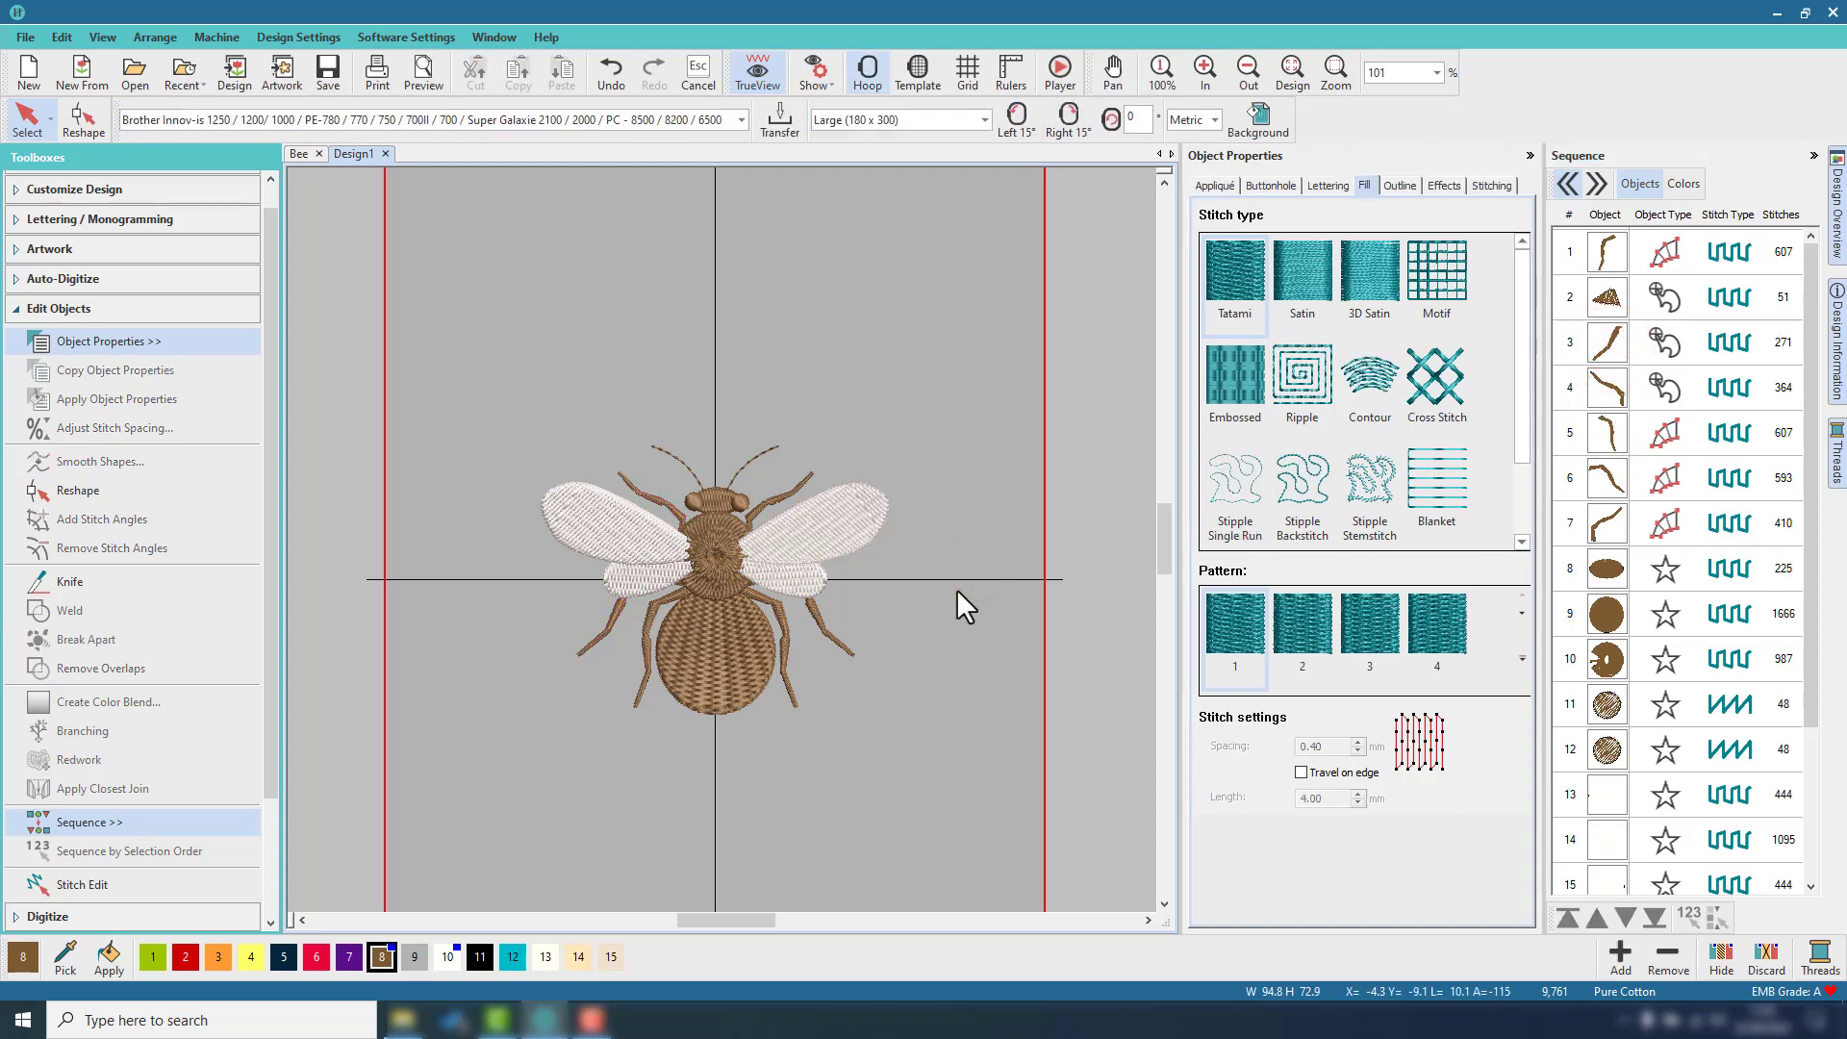
Insert the Urban Collection monogram template HV274, with its crown and floral frame, over the bee.
{"action": "left_click", "coordinate": [67, 308]}
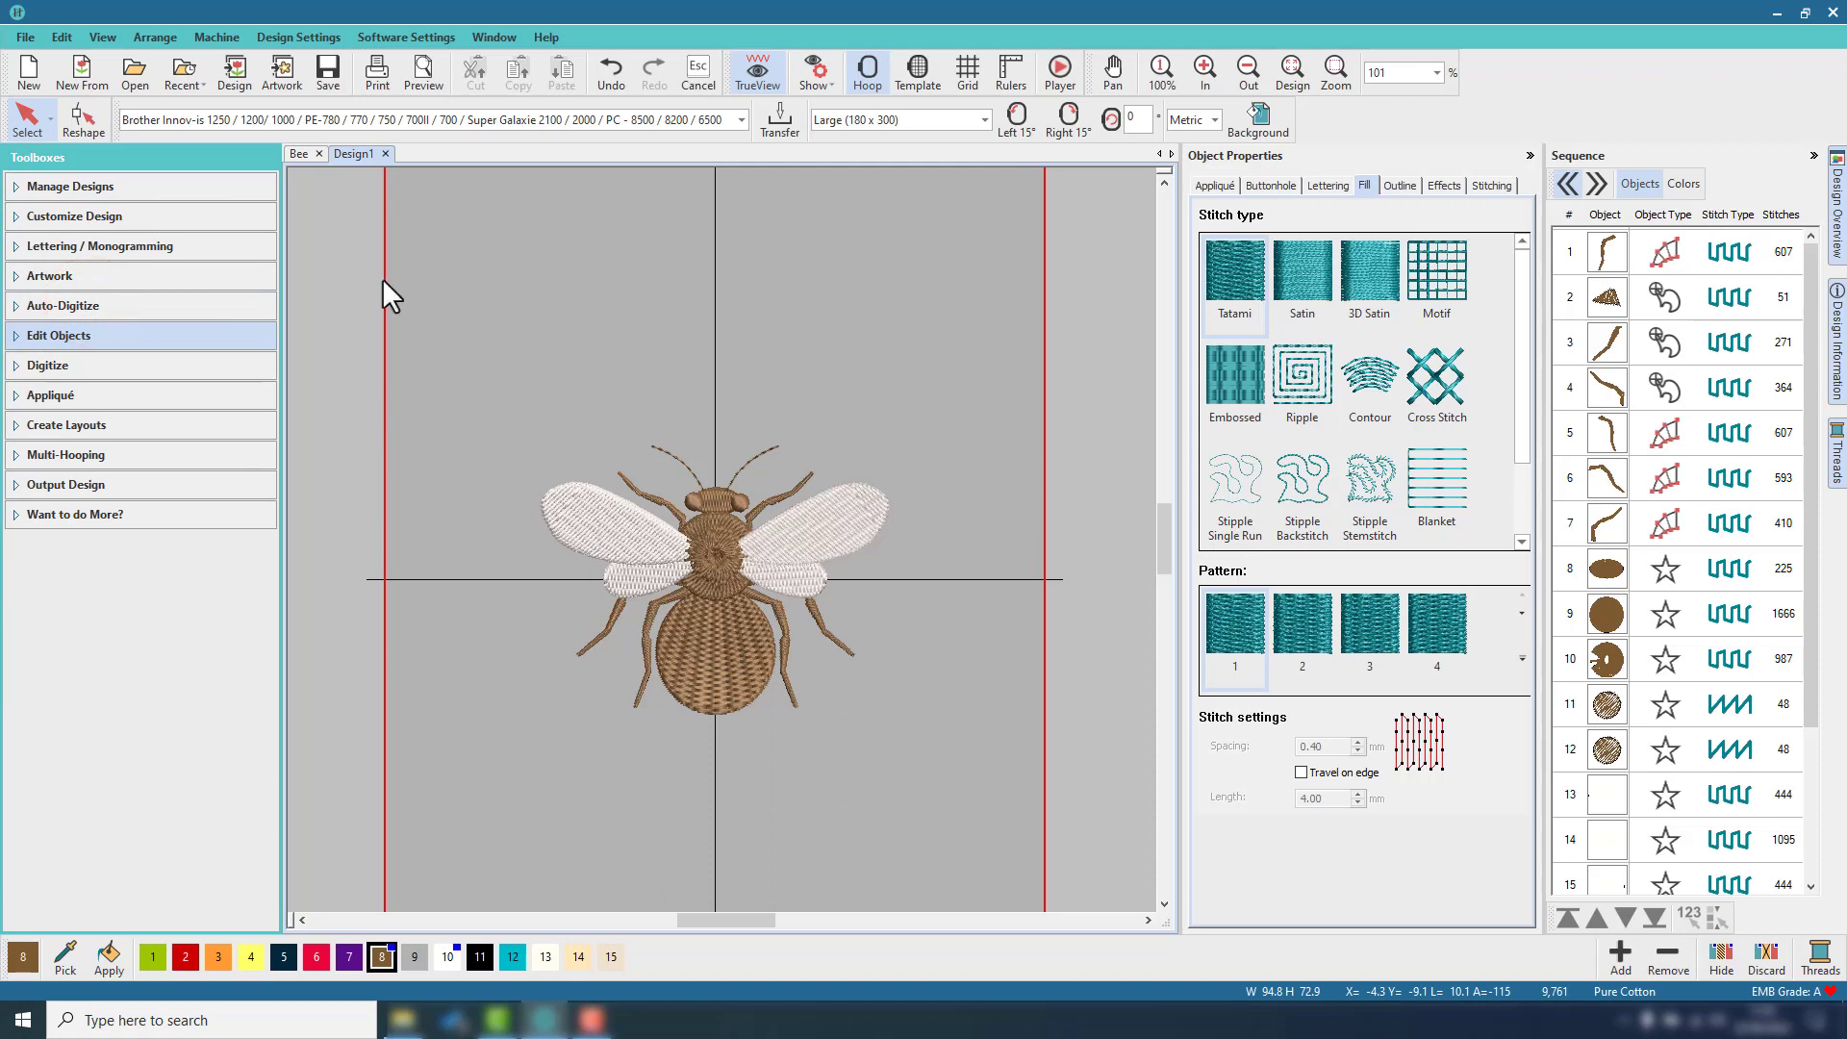
{"action": "left_click", "coordinate": [82, 252]}
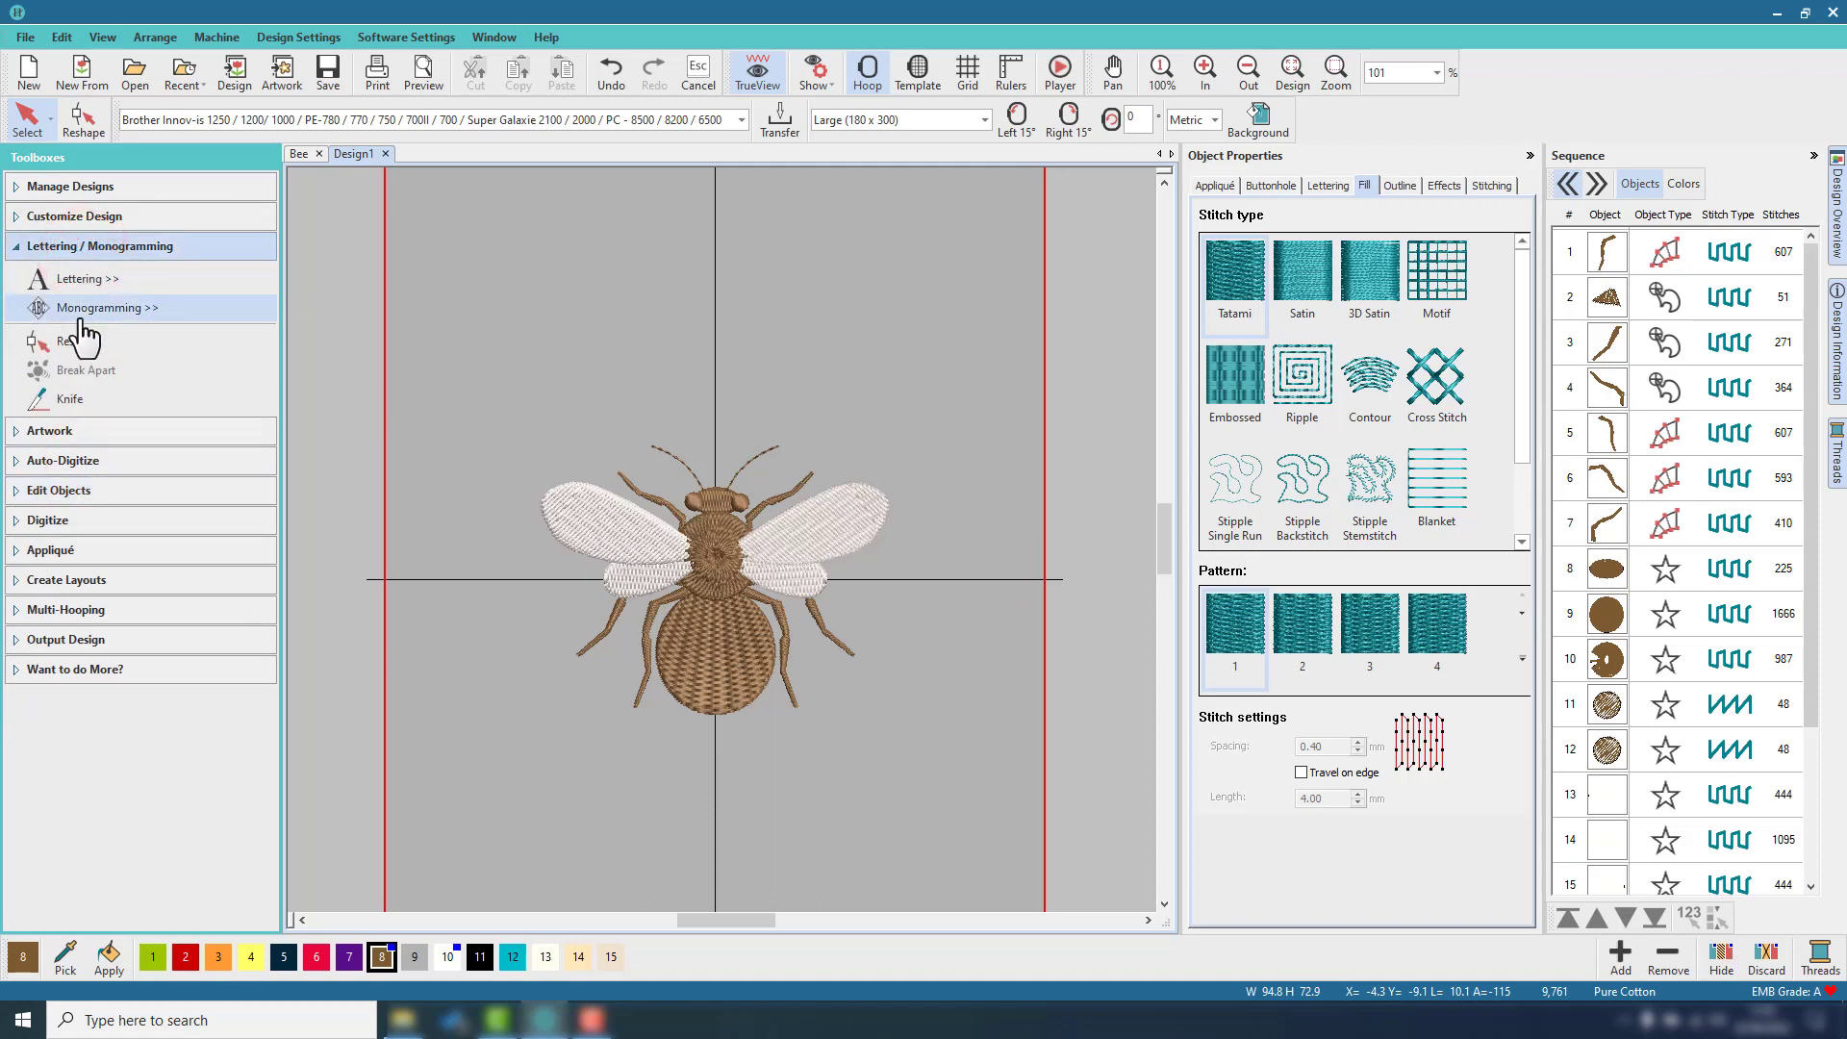
{"action": "left_click", "coordinate": [78, 307]}
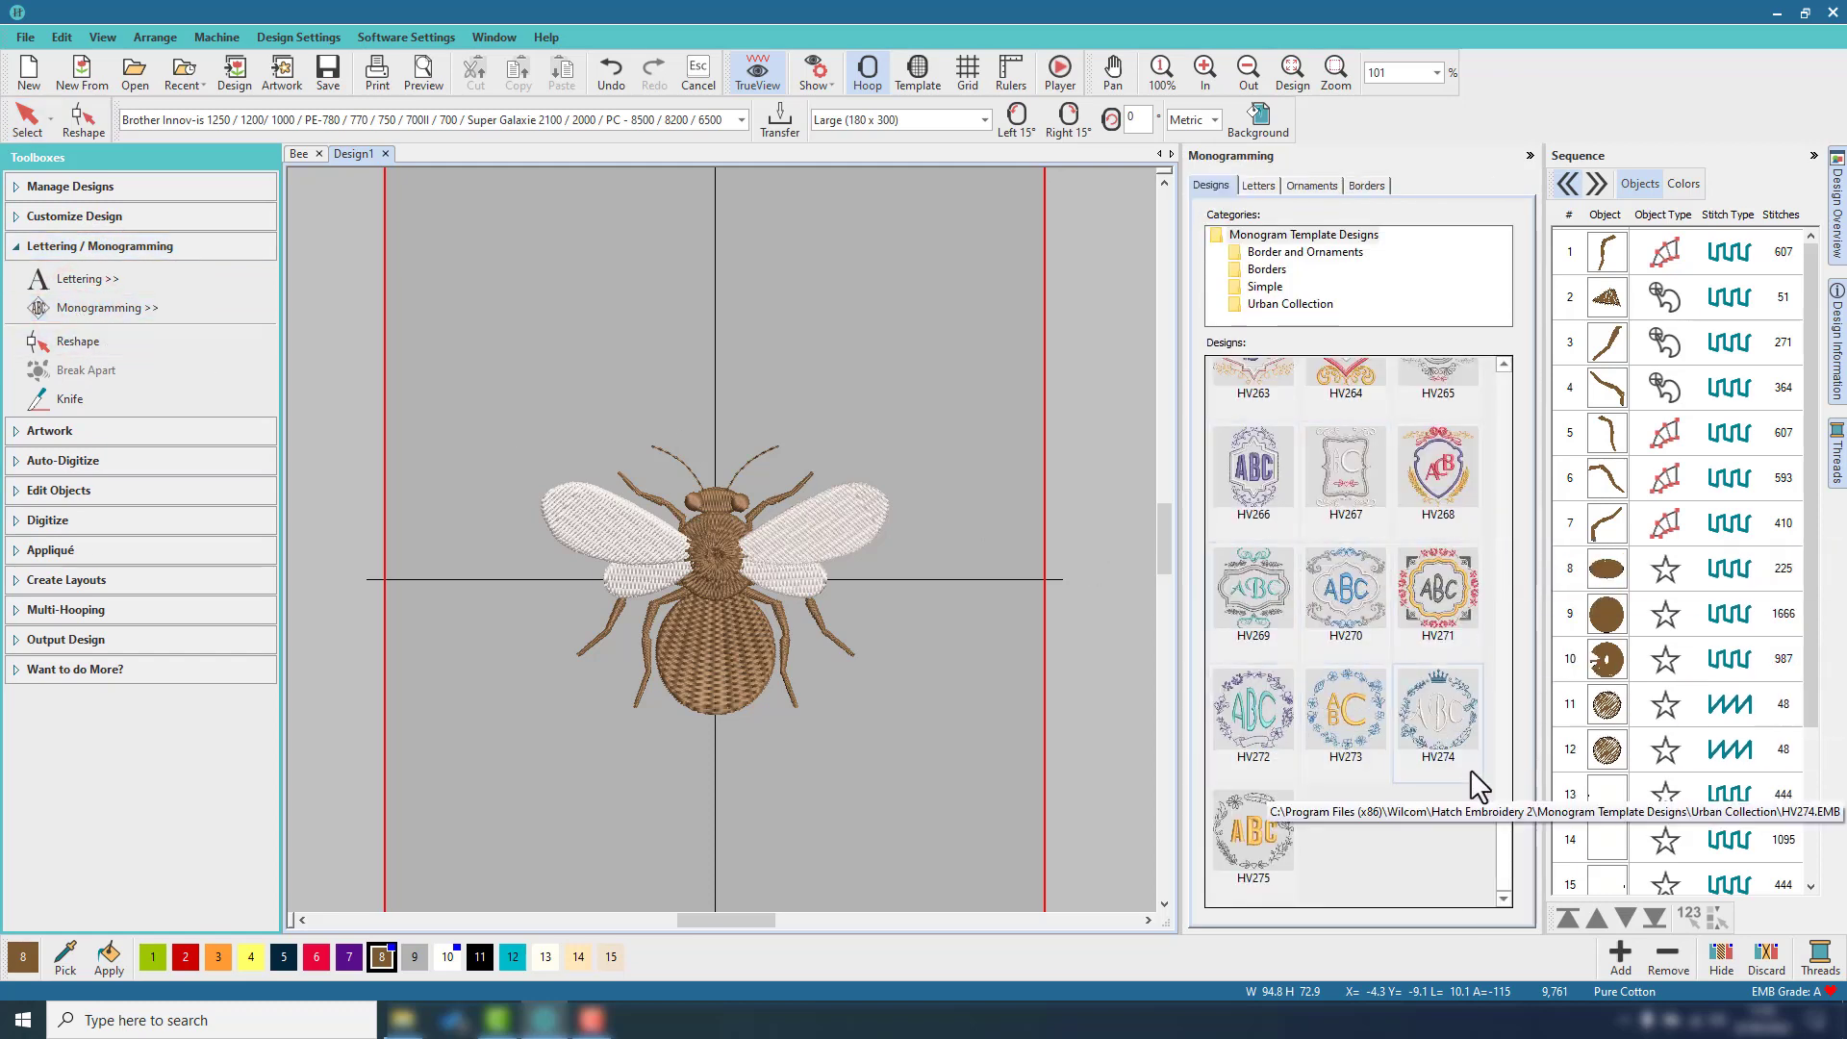
{"action": "double_click", "coordinate": [1452, 724]}
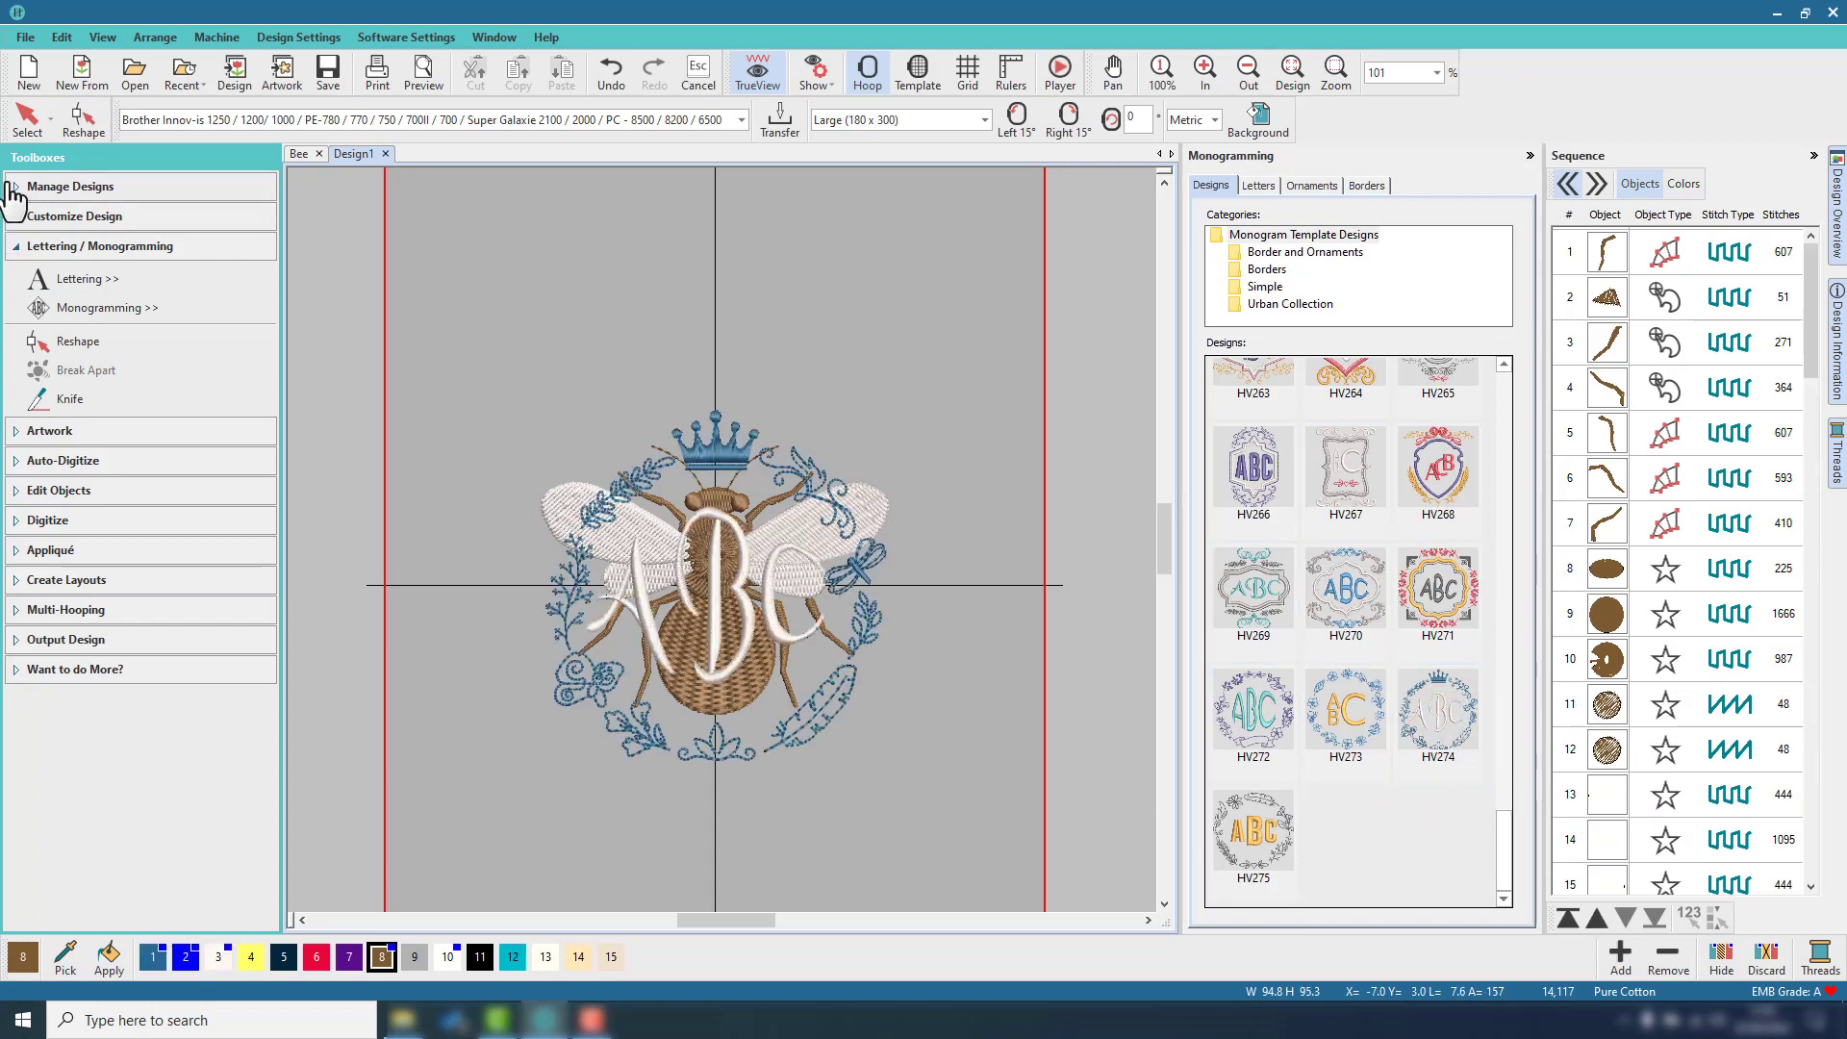
Enlarge the monogram proportionally about its centre to about 152.5 × 156.6 mm so its frame surrounds the bee within the hoop.
{"action": "left_click", "coordinate": [27, 116]}
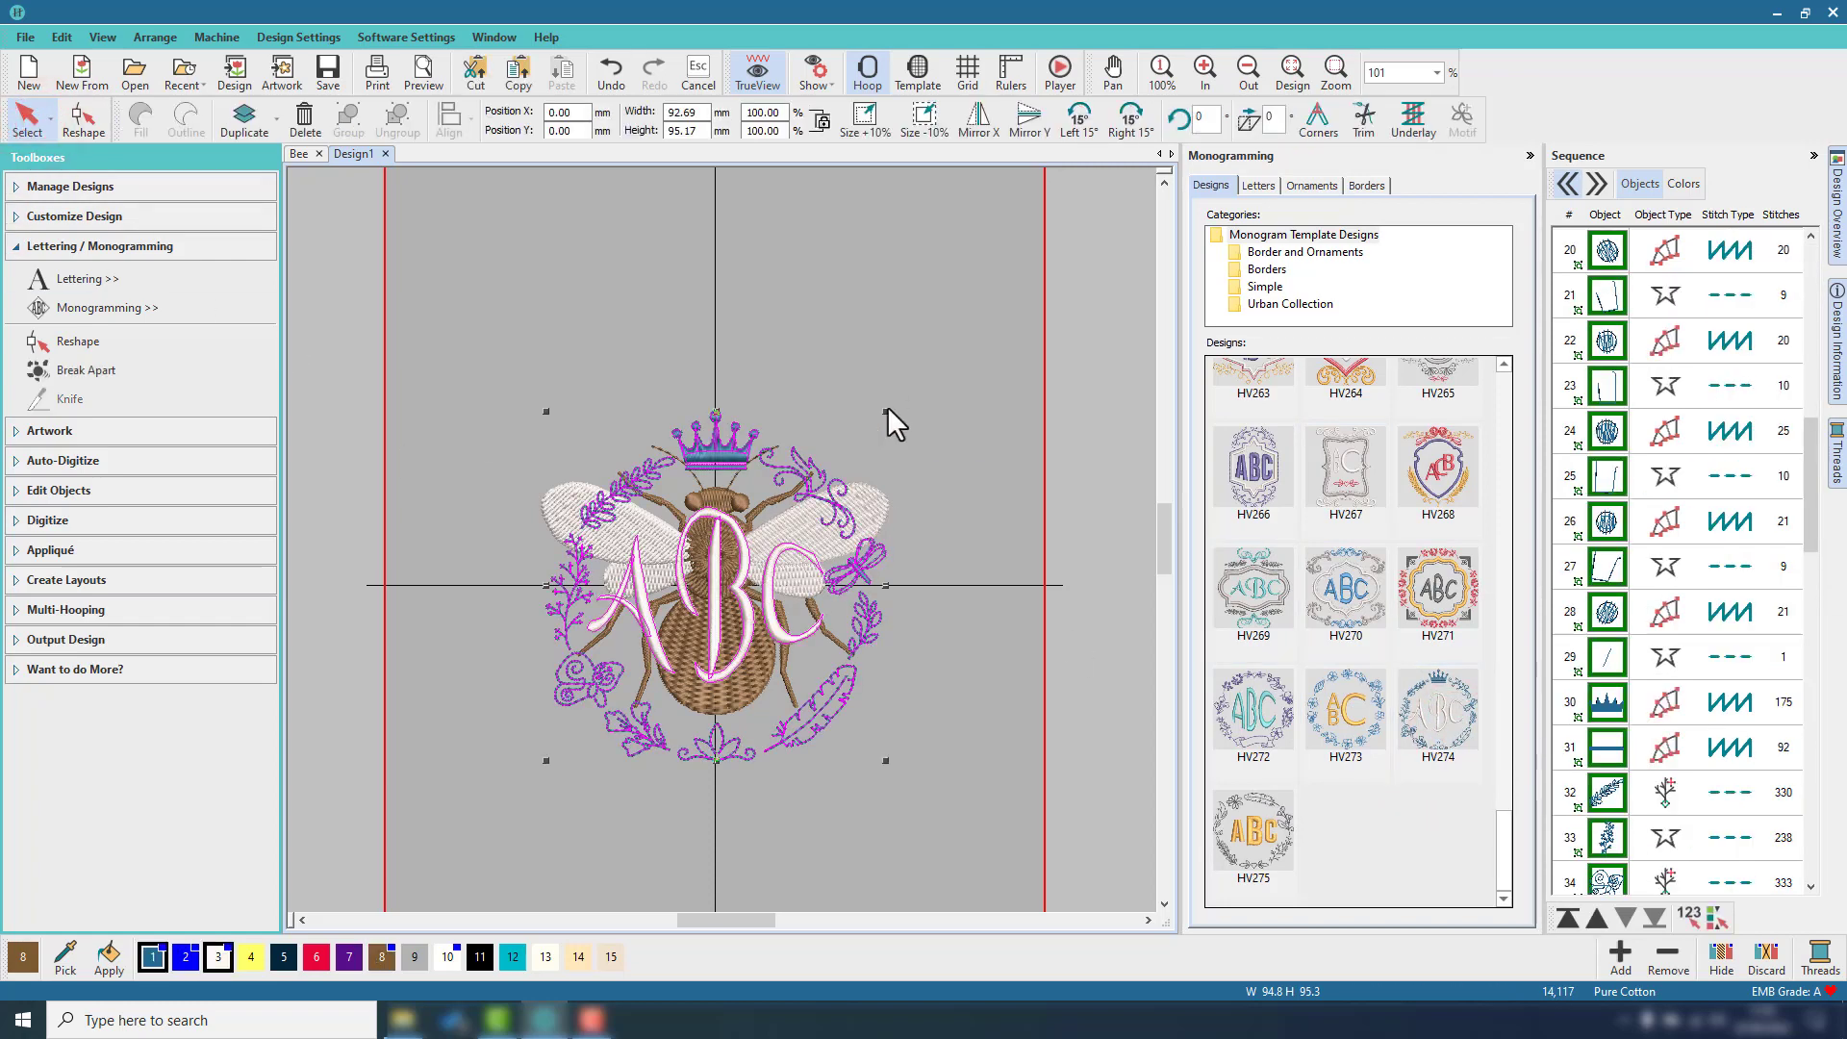
{"action": "left_click_drag", "start_coordinate": [886, 412], "coordinate": [1010, 295]}
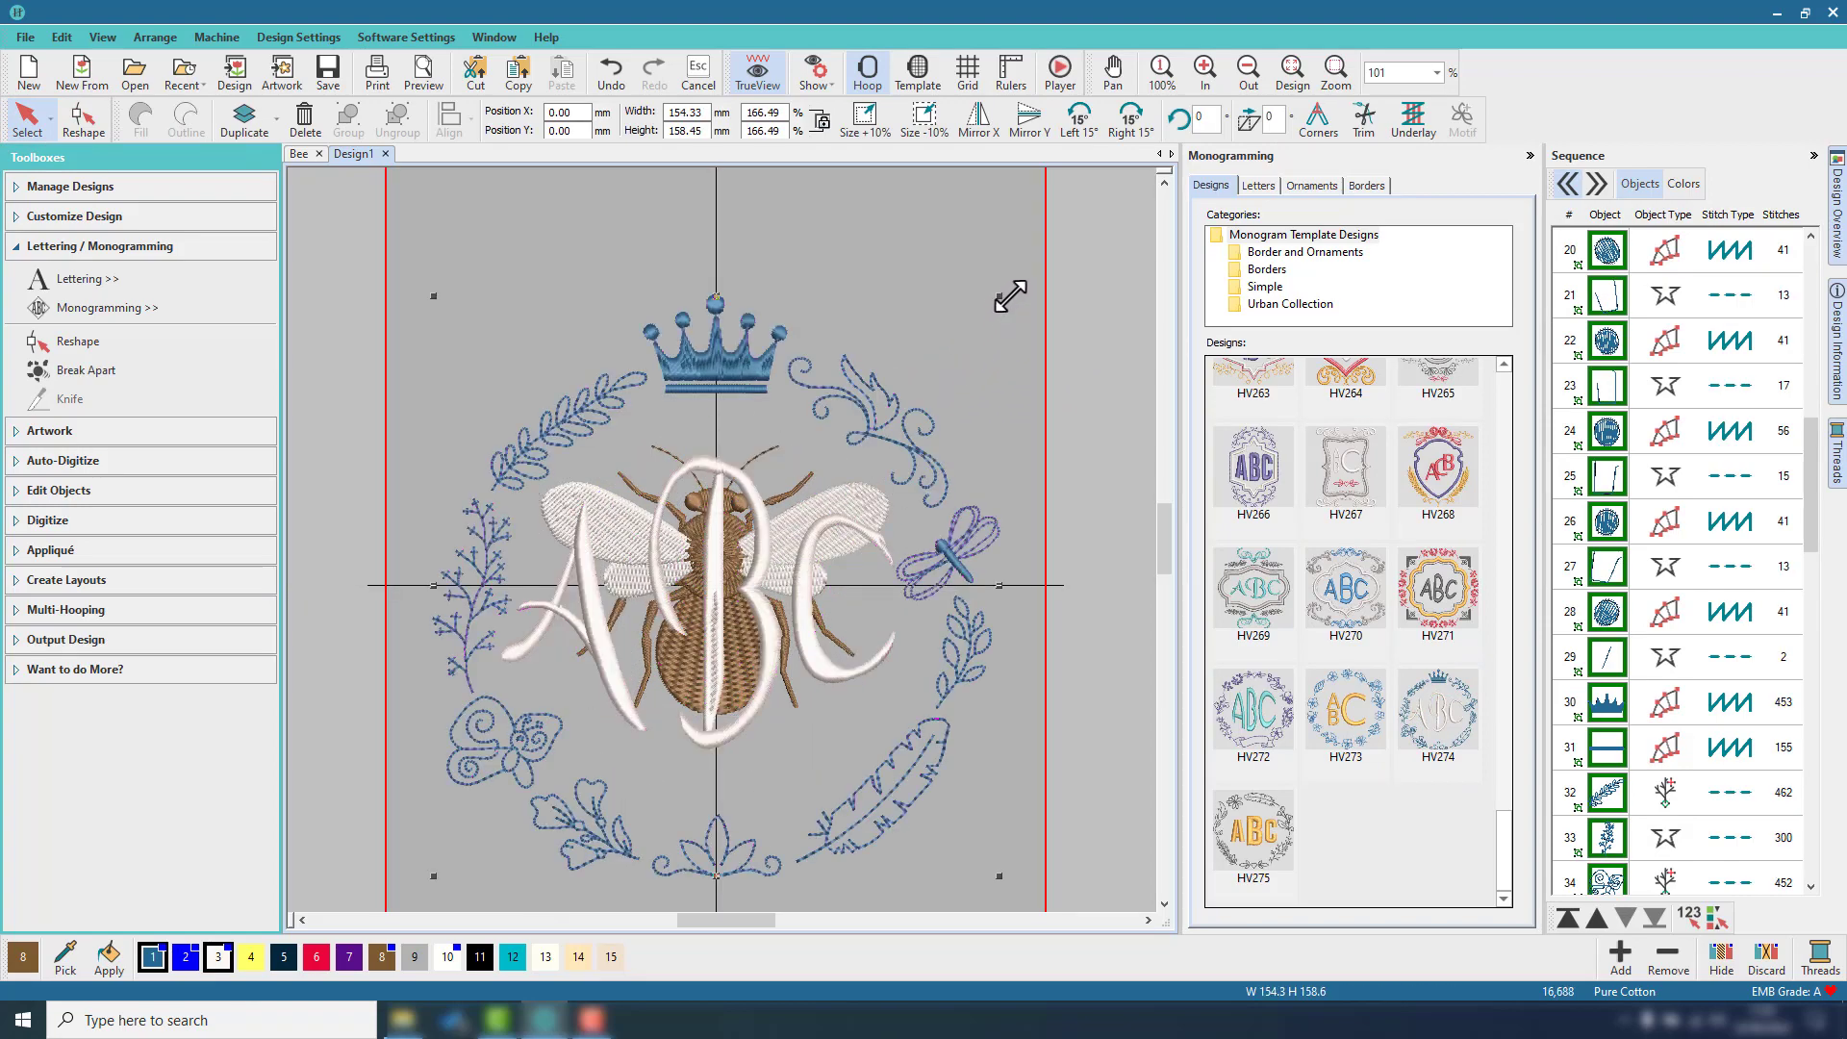
{"action": "left_click_drag", "start_coordinate": [1001, 297], "coordinate": [996, 300]}
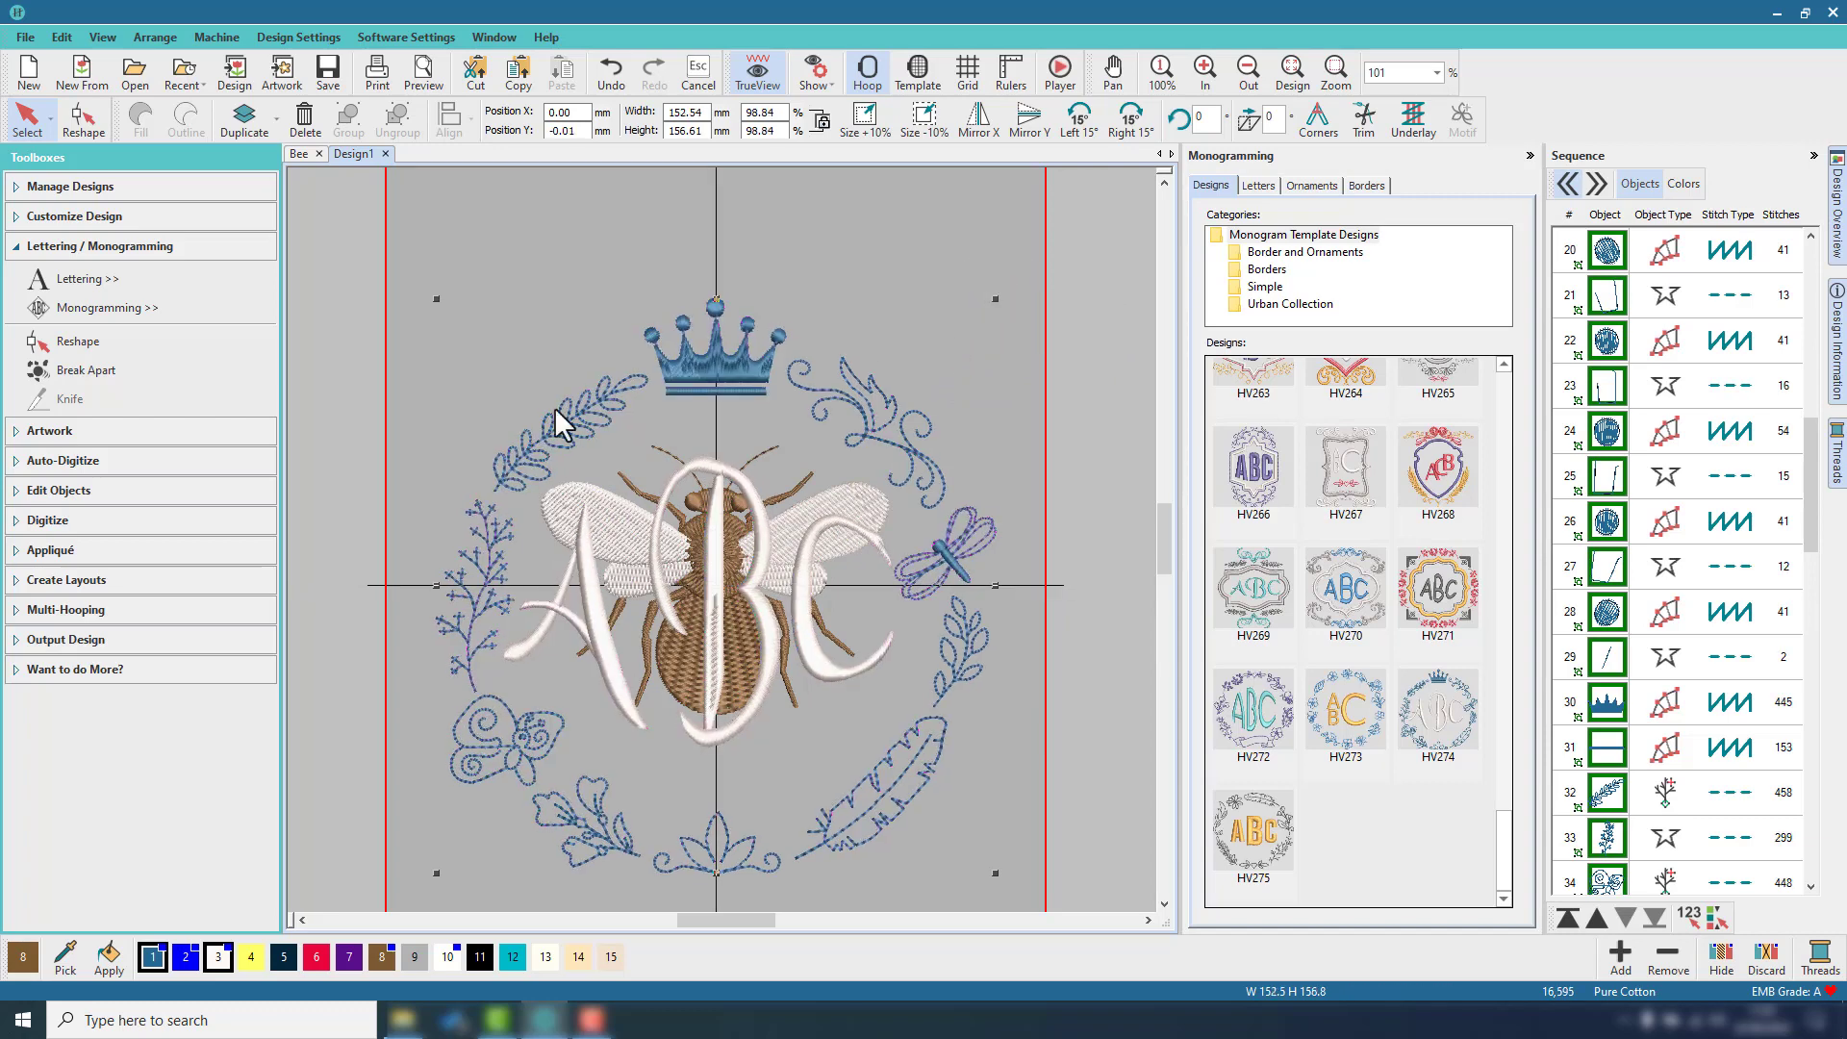
Break apart the monogram and delete its ABC lettering, keeping the crown and floral frame.
{"action": "left_click", "coordinate": [67, 371]}
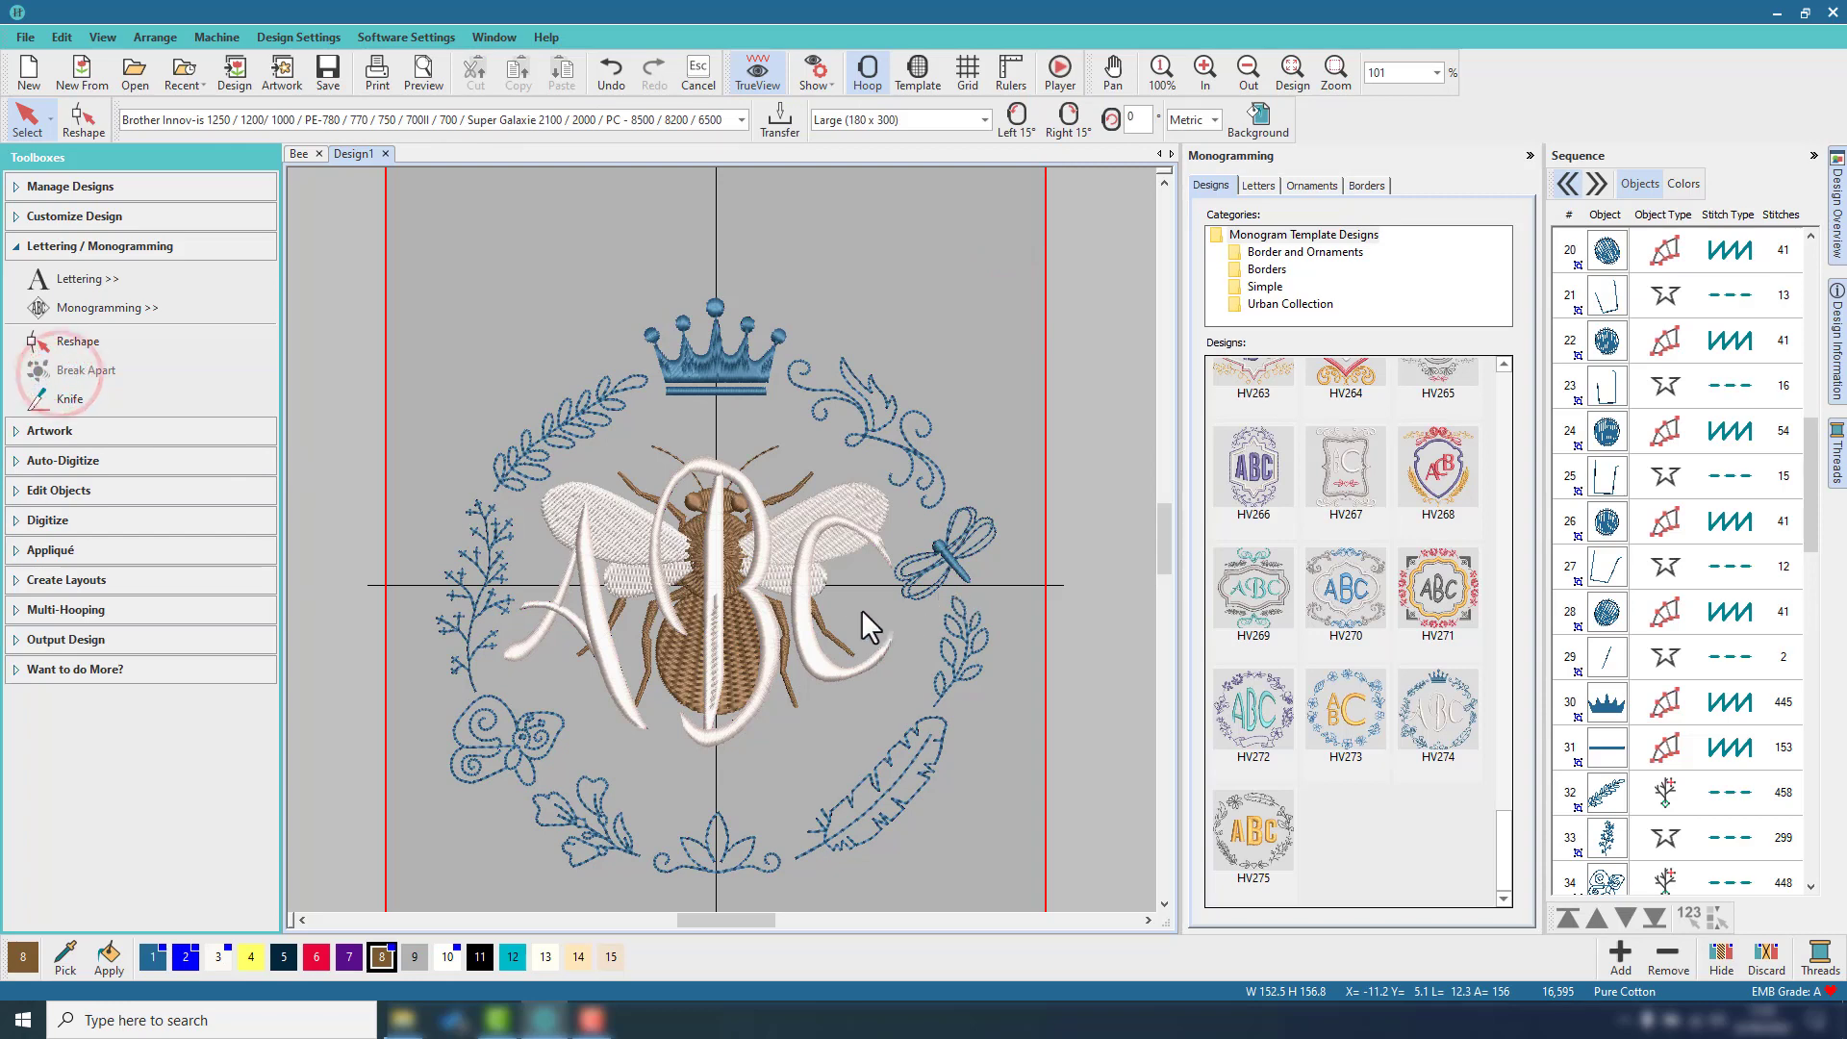
{"action": "left_click", "coordinate": [806, 620]}
{"action": "key", "text": "Delete"}
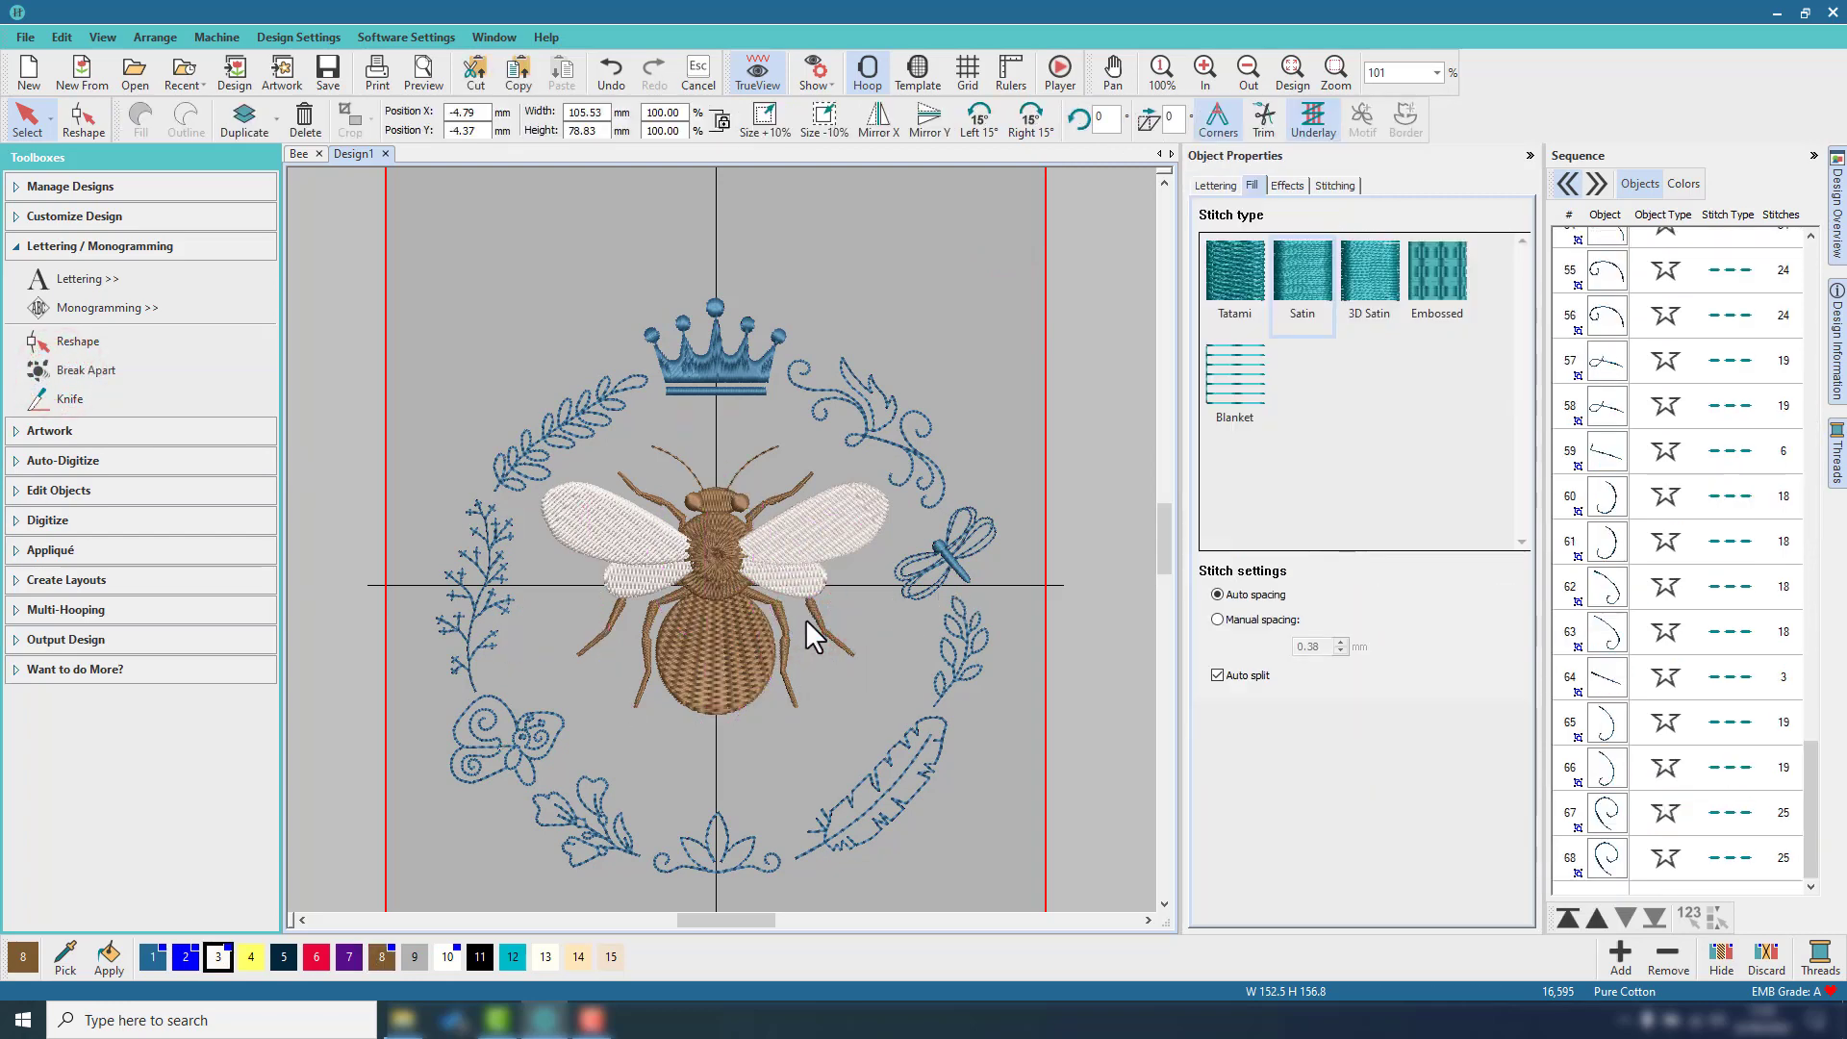
Move the crown and floral frame straight up around the bee to about Y 12.86 mm.
{"action": "left_click", "coordinate": [743, 372]}
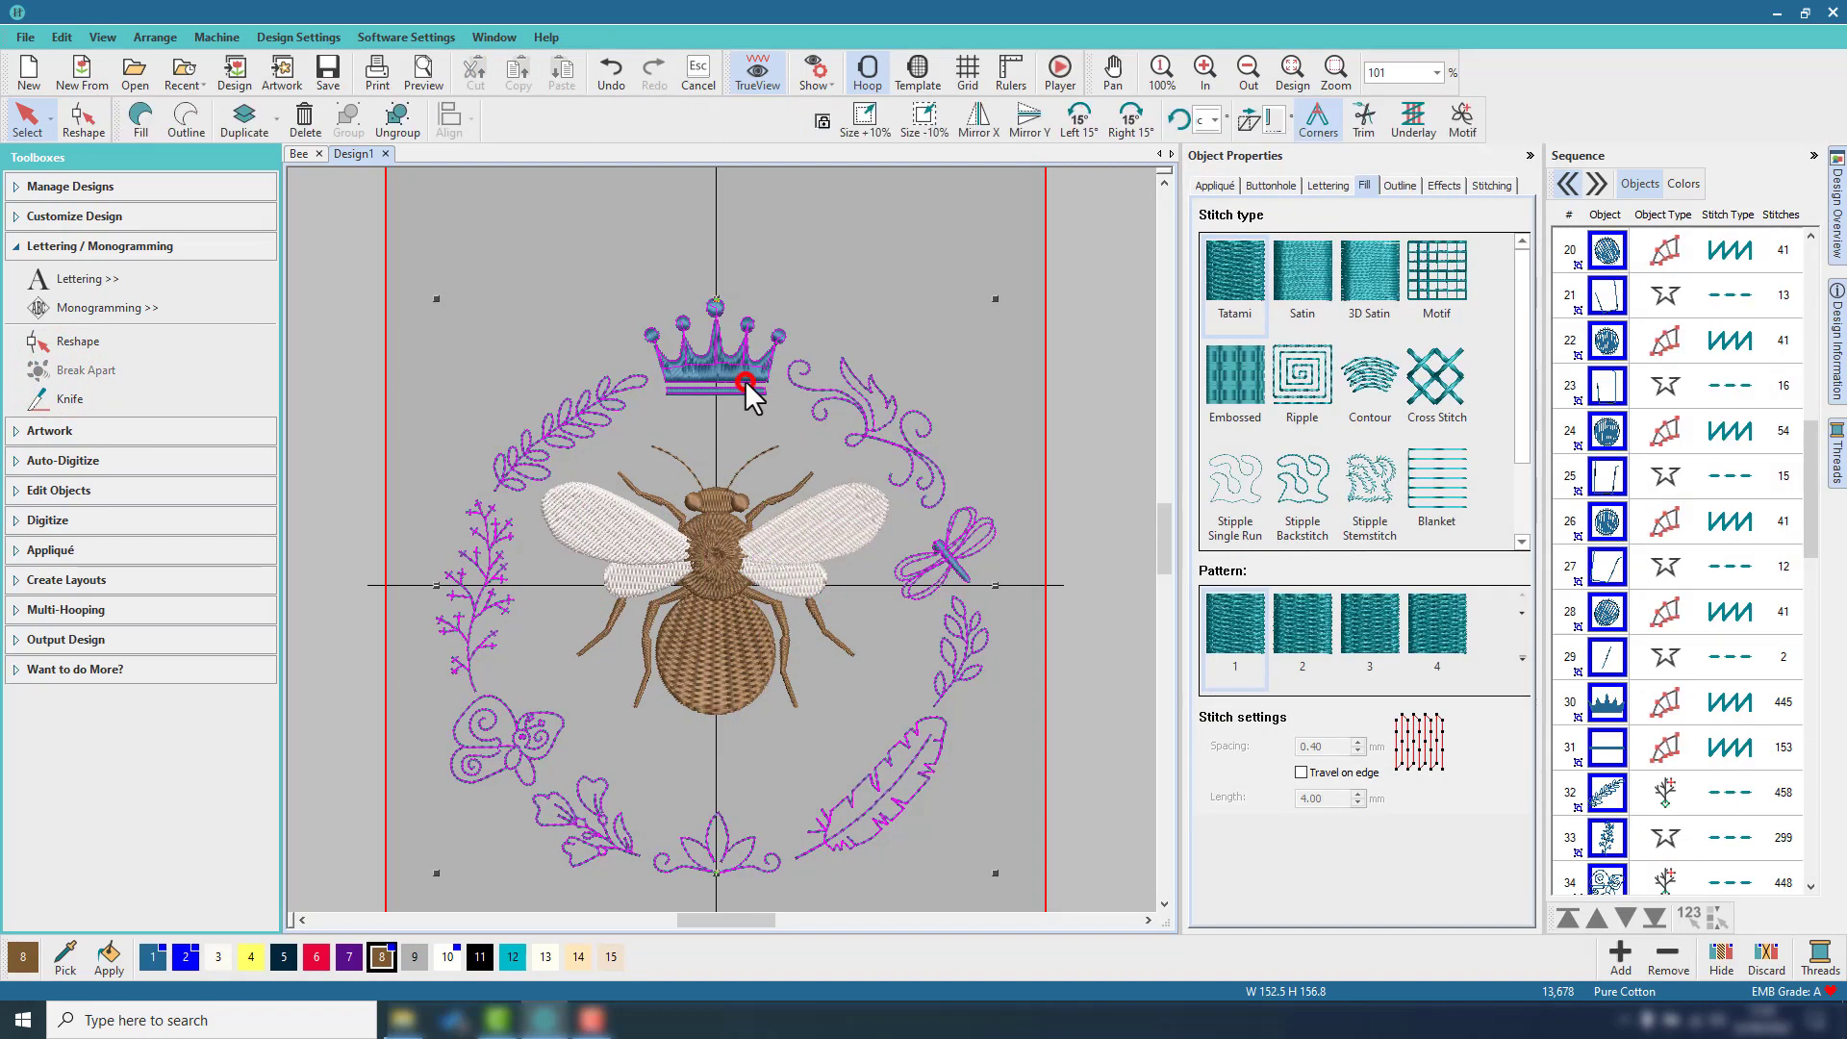
{"action": "left_click_drag", "start_coordinate": [743, 369], "coordinate": [742, 332]}
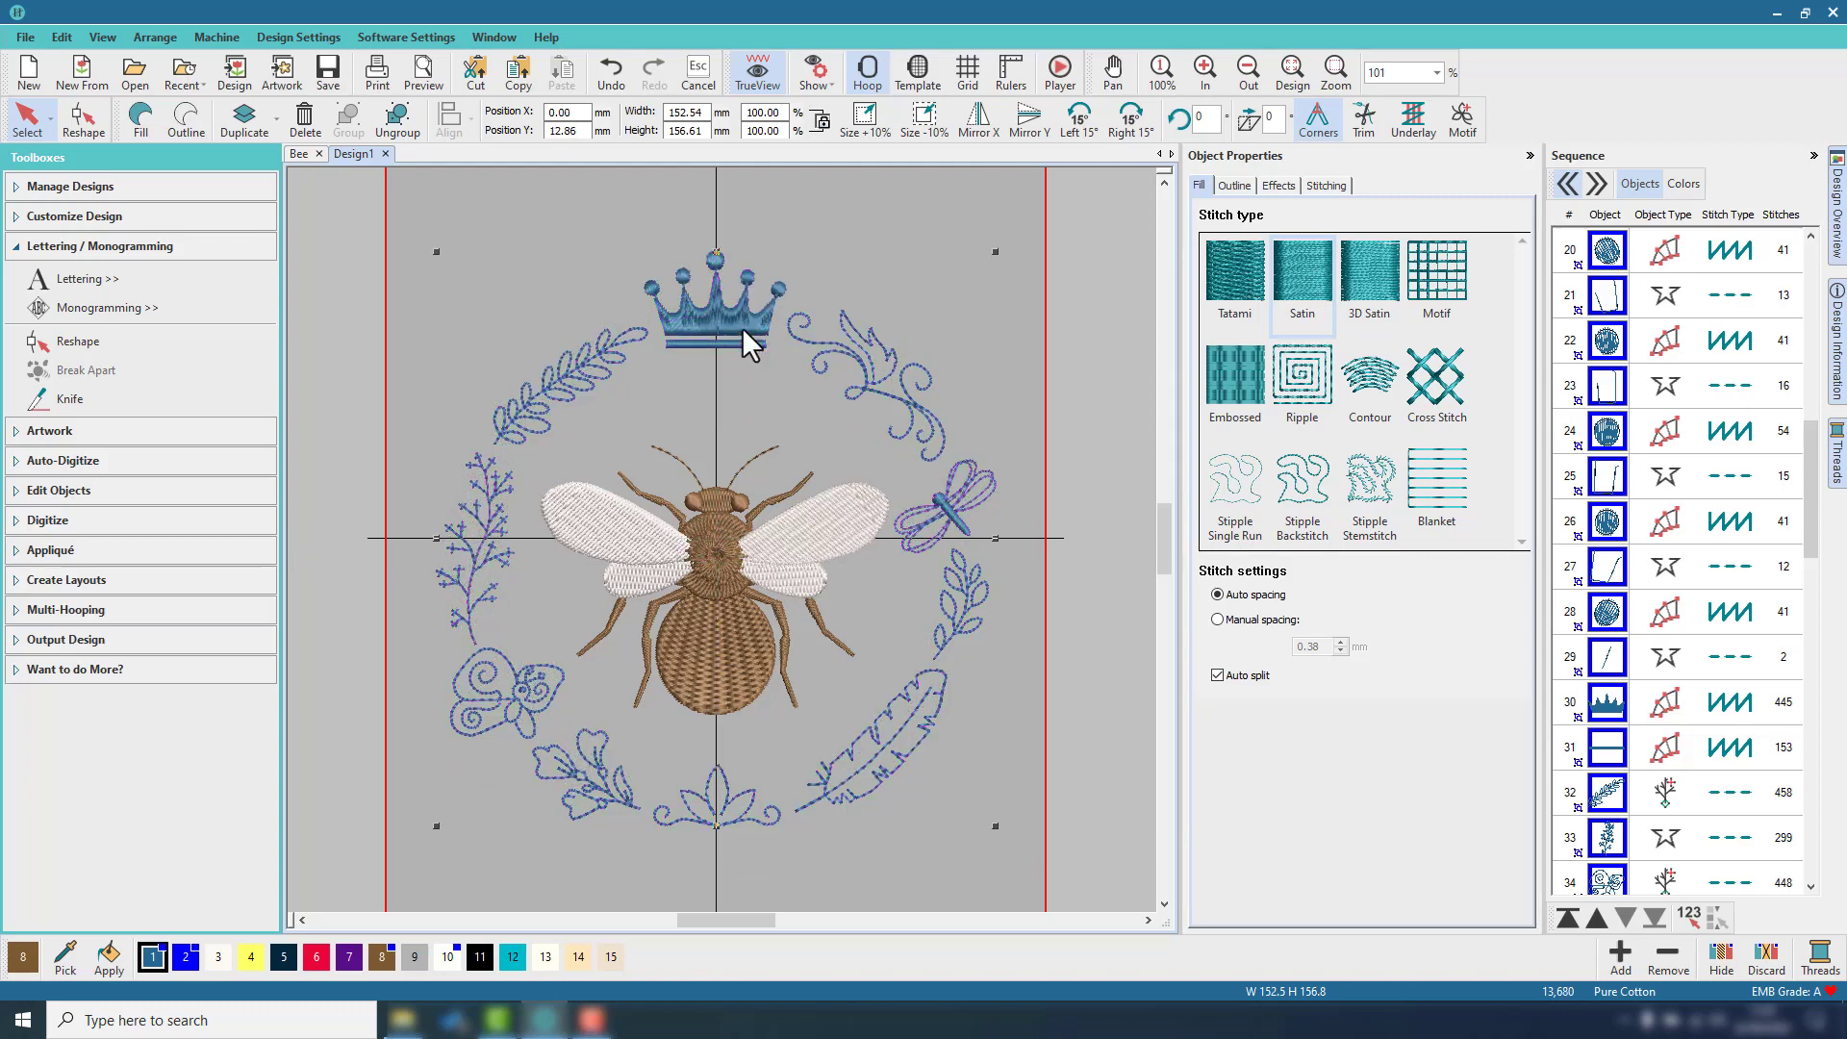
Reposition the crown and floral frame slightly lower around the bee, at about X 0.79 mm, Y 11.02 mm.
{"action": "left_click", "coordinate": [742, 327]}
{"action": "left_click_drag", "start_coordinate": [744, 332], "coordinate": [746, 333]}
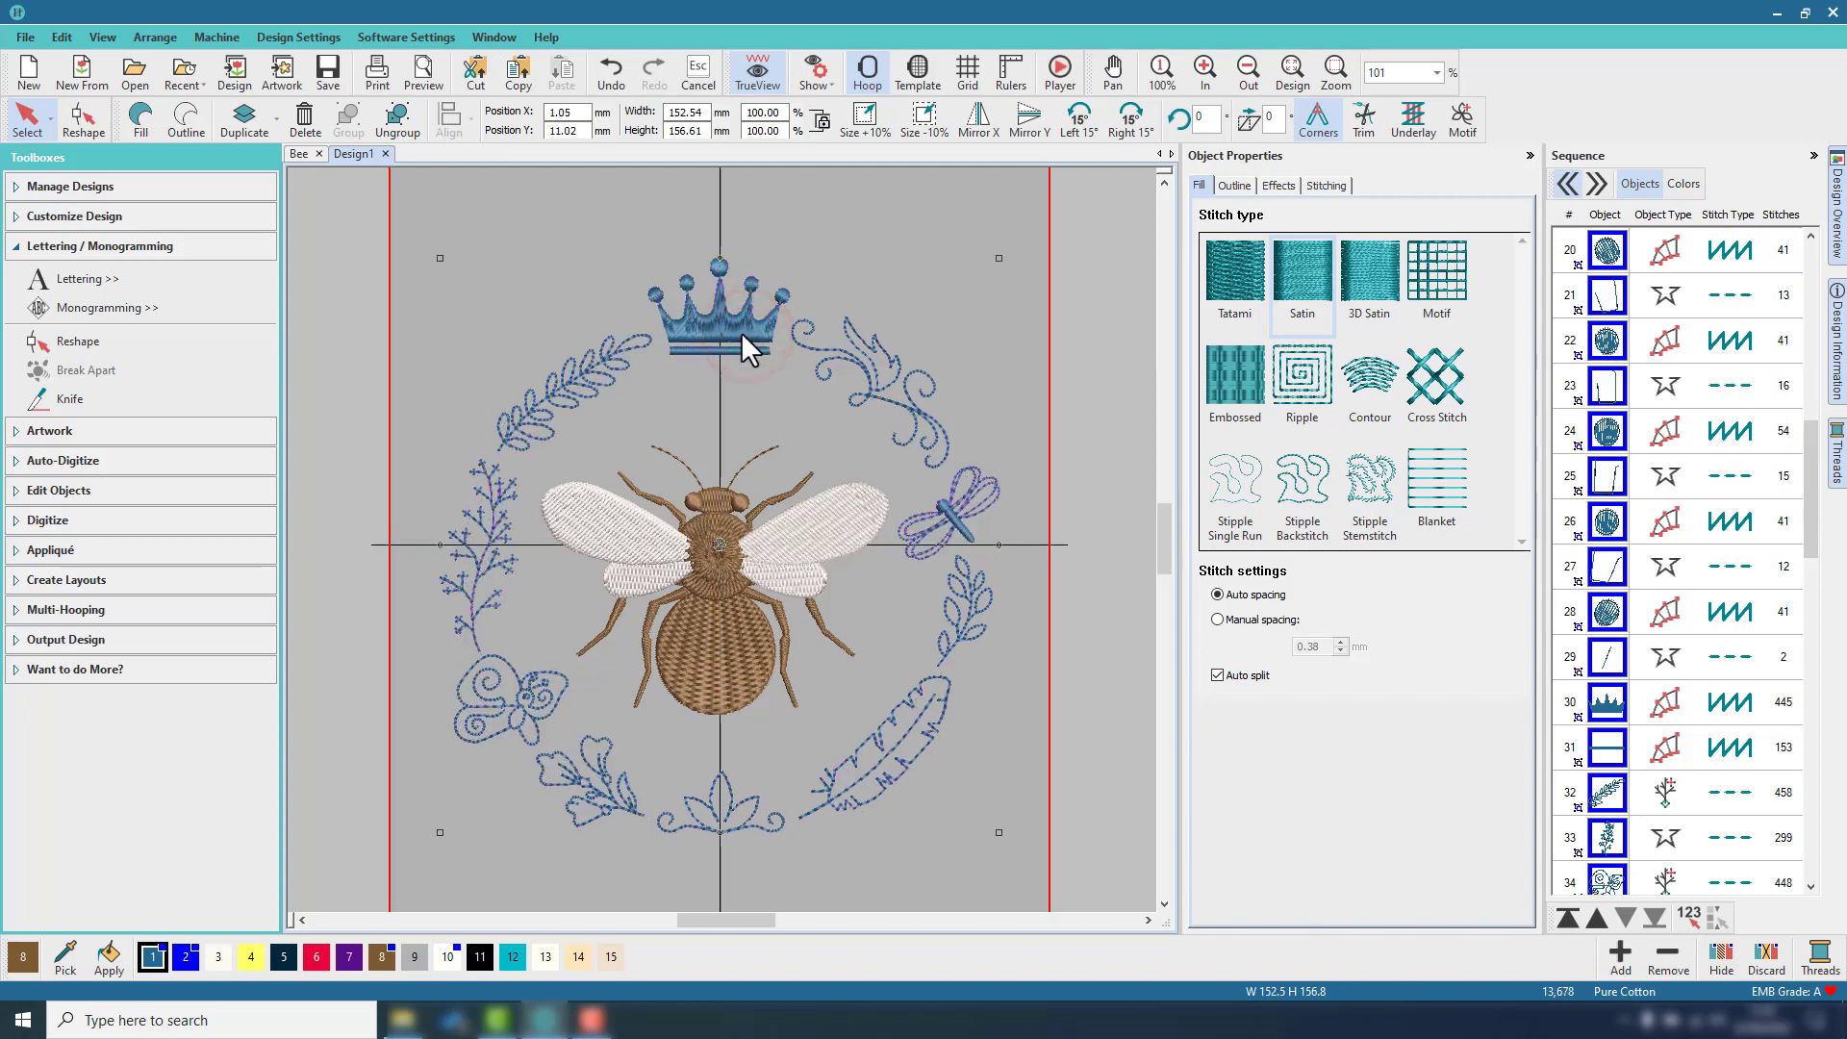
{"action": "left_click", "coordinate": [873, 256]}
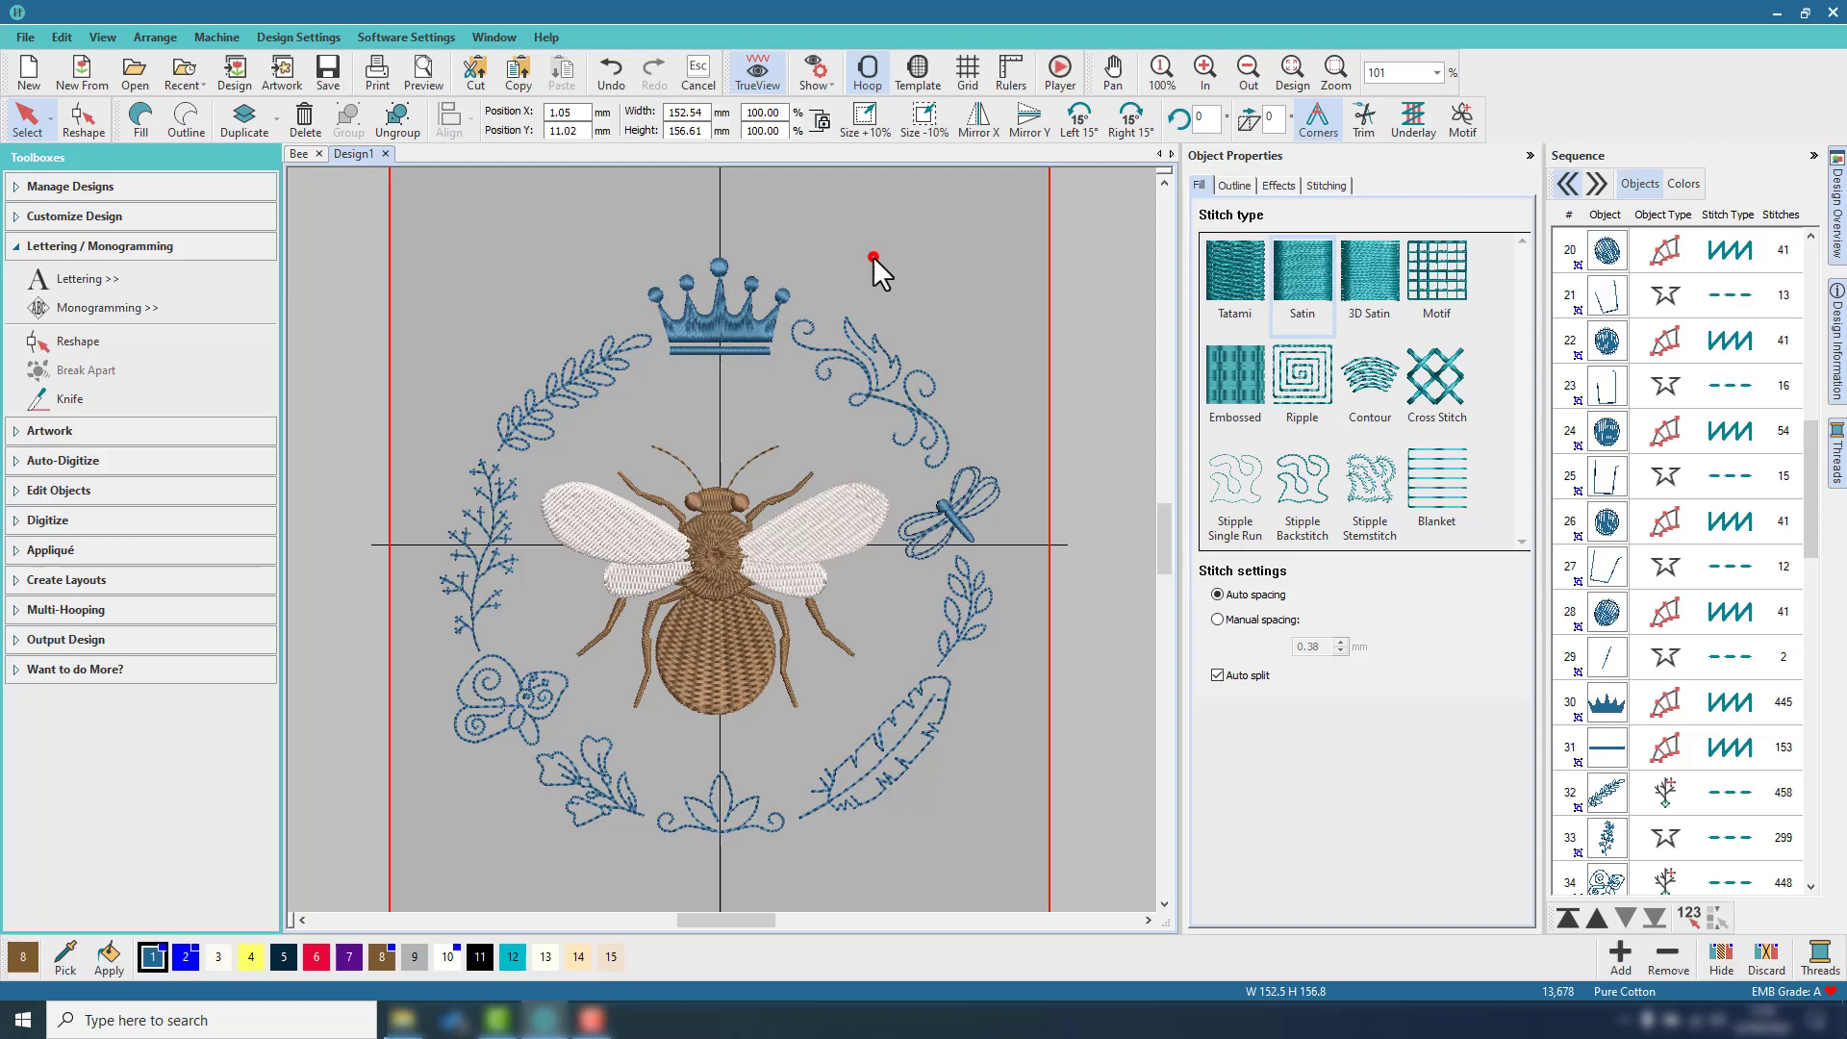
{"action": "left_click", "coordinate": [933, 429]}
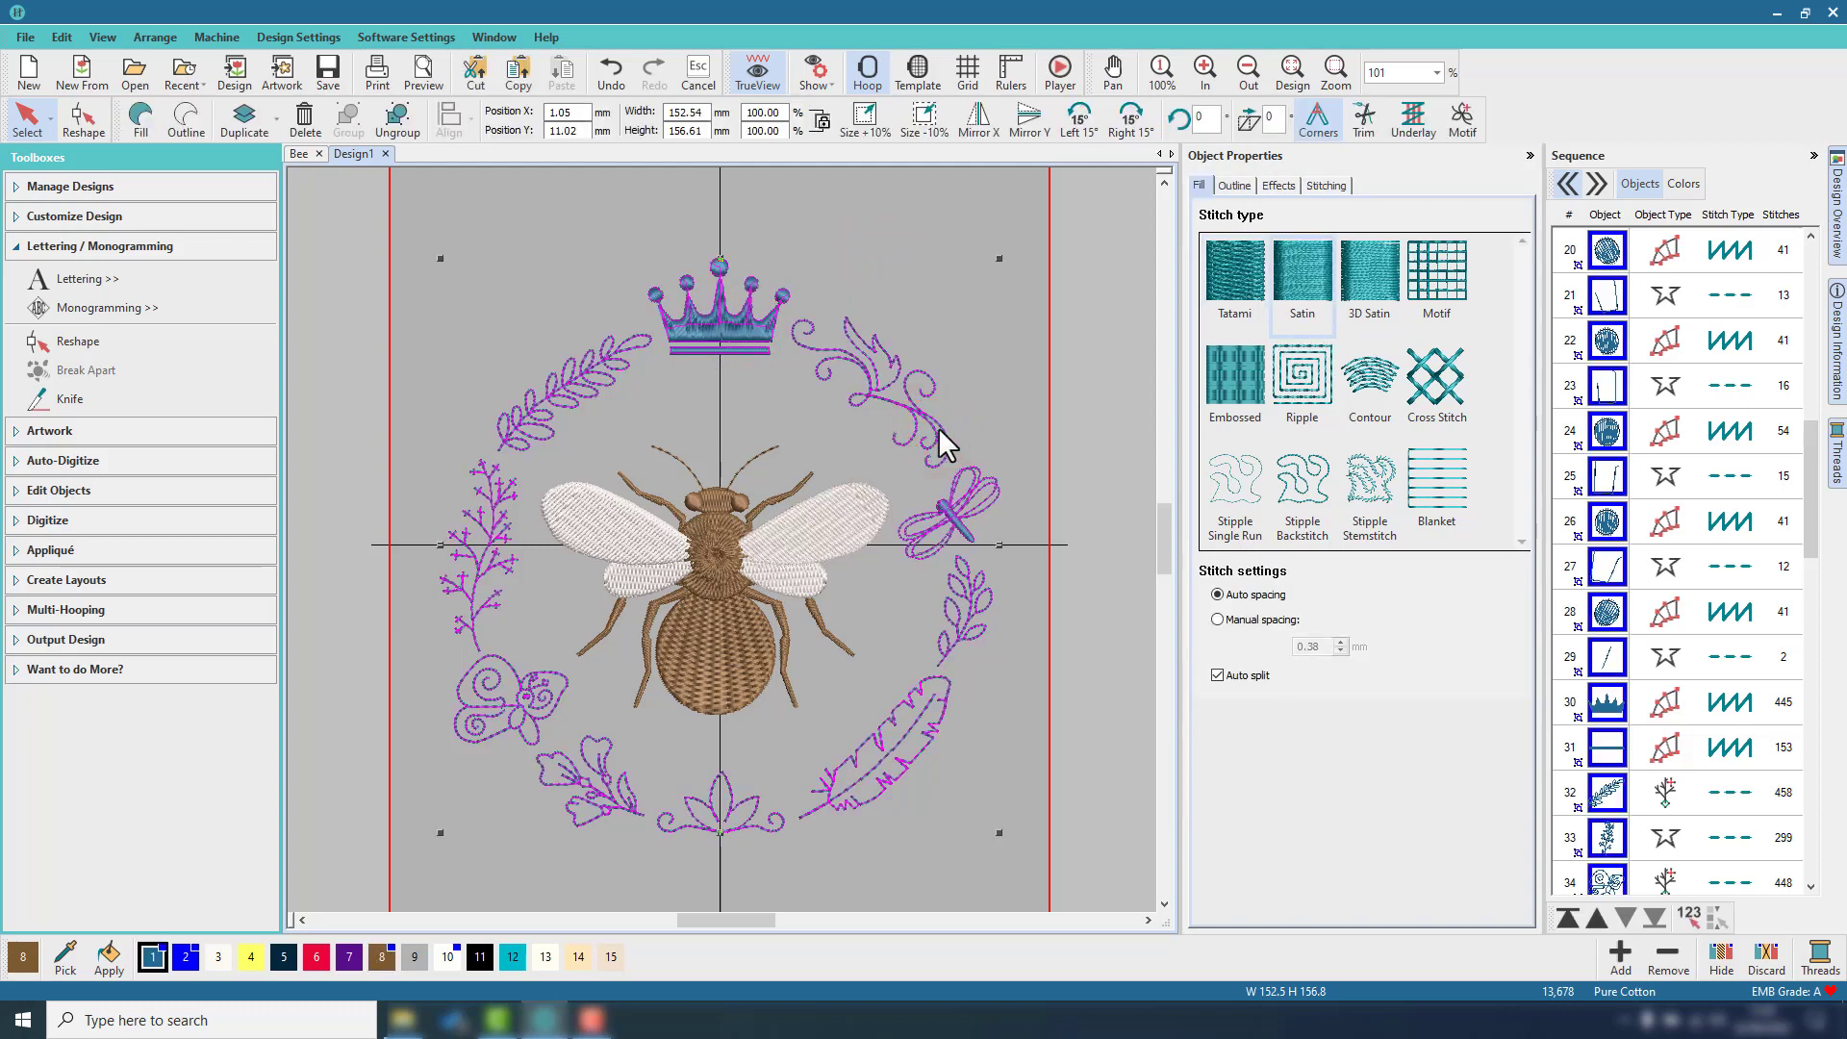
{"action": "key", "text": "Left"}
{"action": "left_click", "coordinate": [1022, 375]}
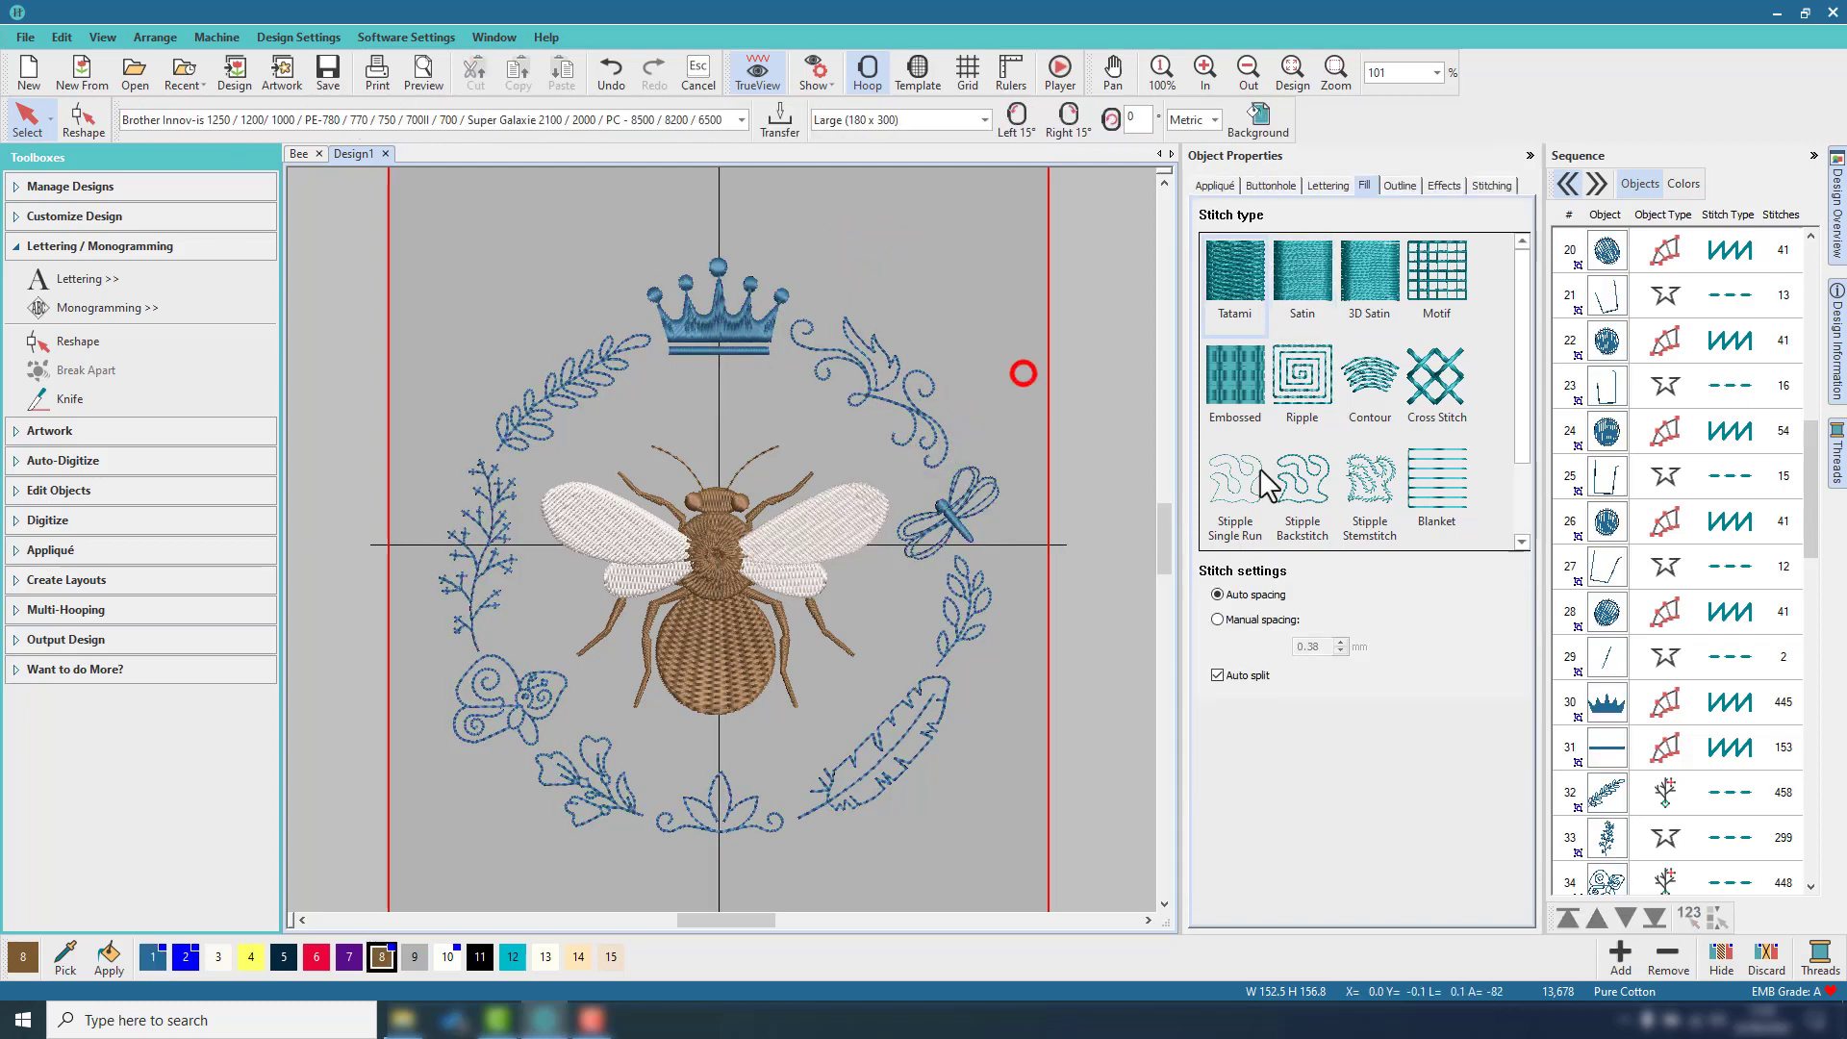
Move the crown and floral frame to the start of the stitch sequence and recolour it with brown thread 8.
{"action": "left_click", "coordinate": [933, 442]}
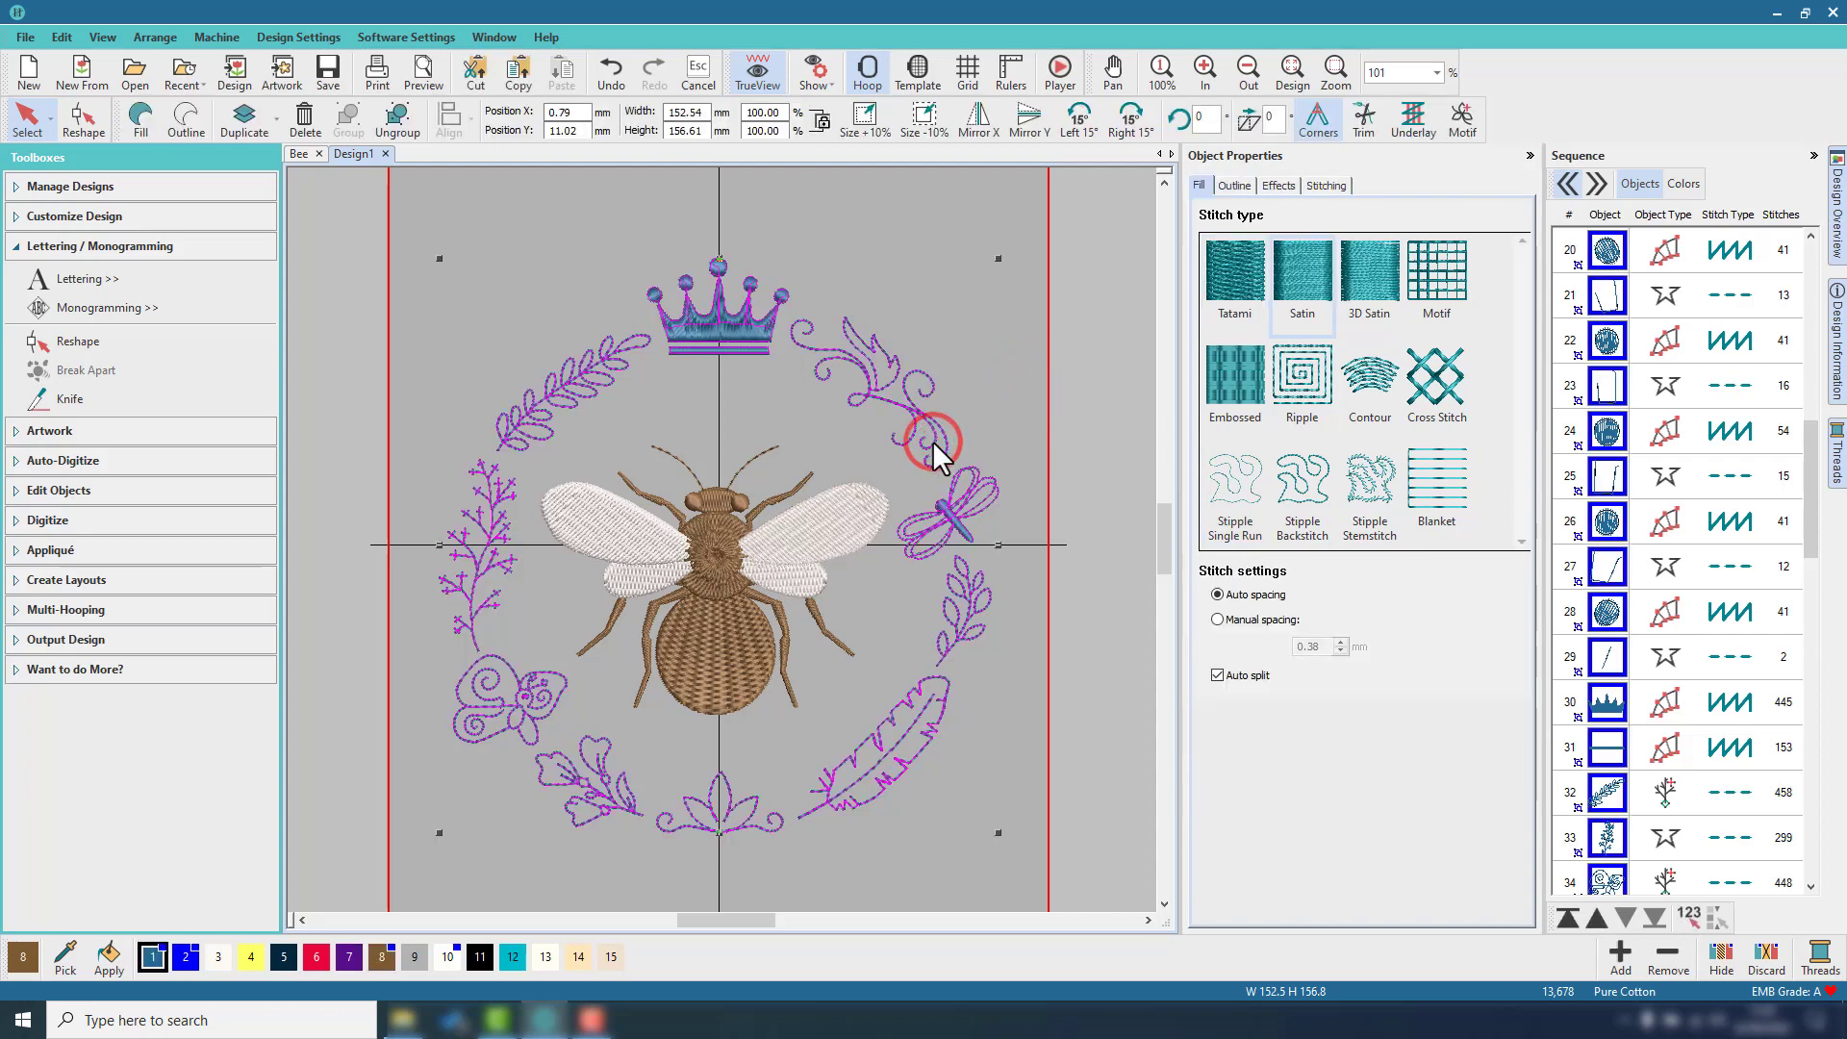
{"action": "scroll", "coordinate": [1748, 553], "scroll_direction": "down", "scroll_amount": 12}
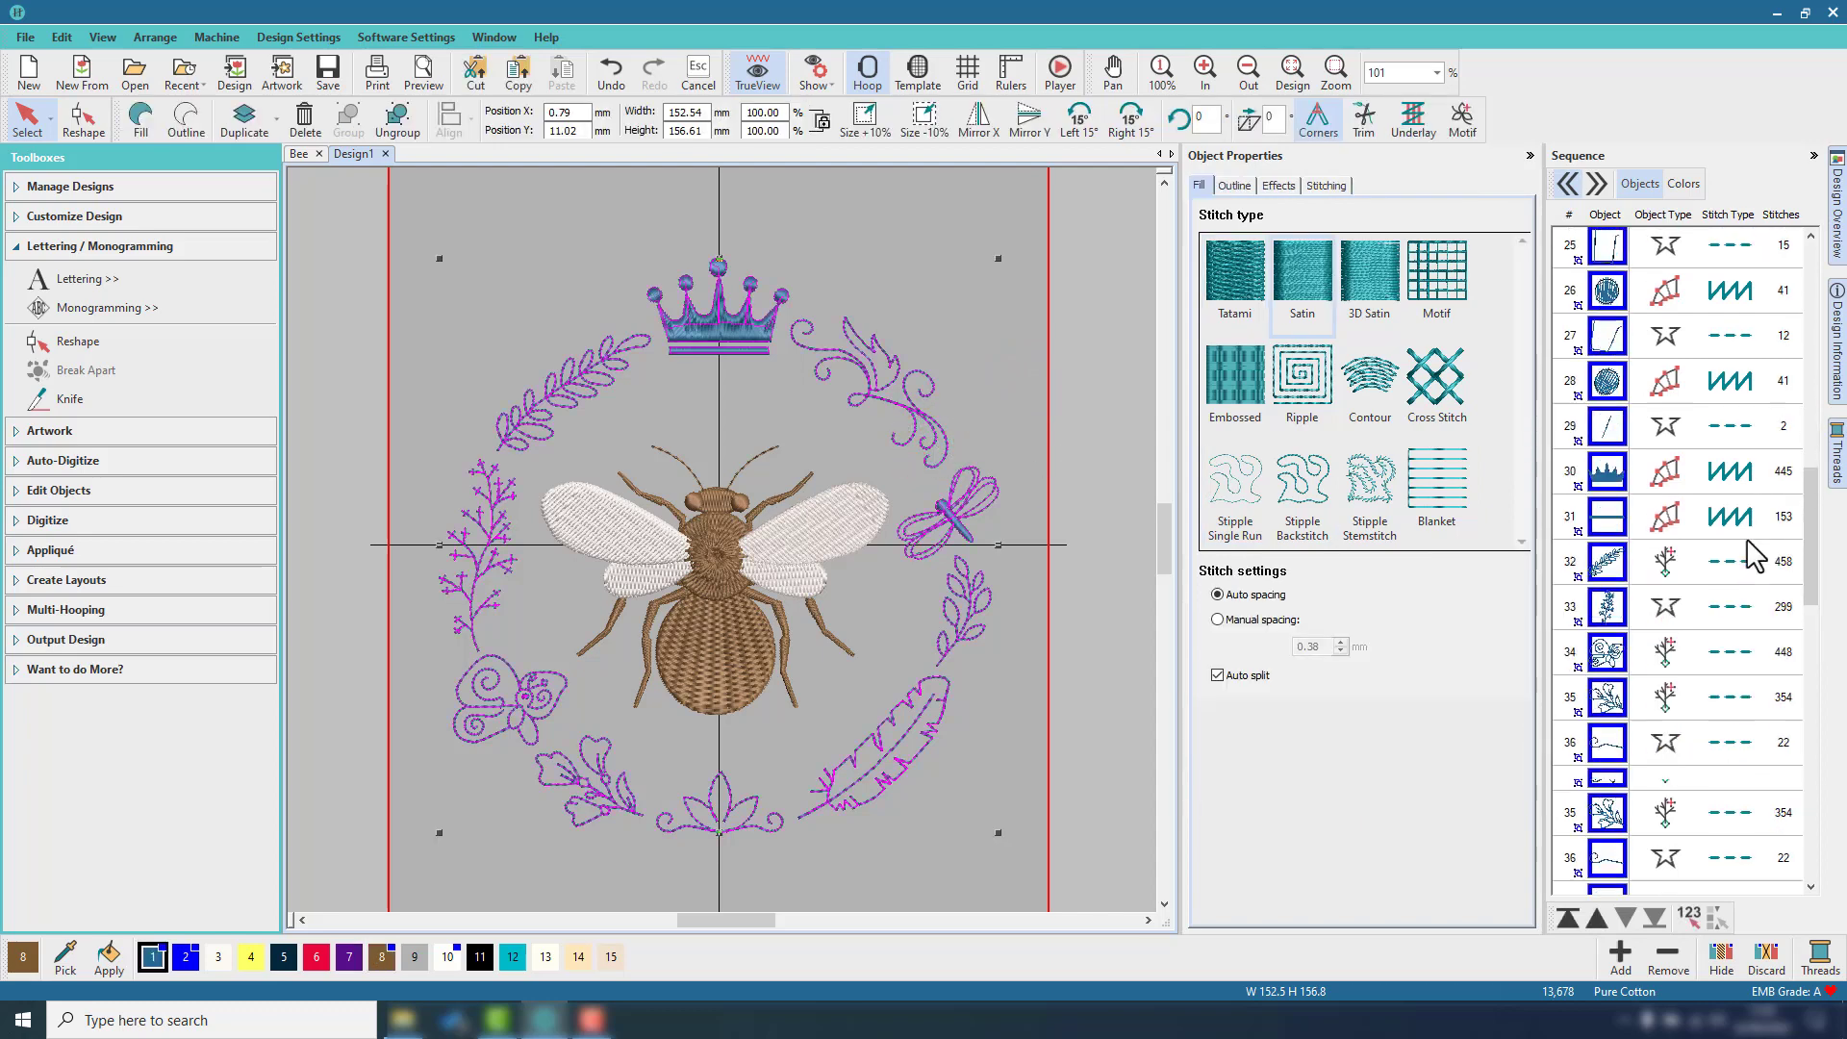
{"action": "left_click", "coordinate": [1566, 922]}
{"action": "scroll", "coordinate": [1683, 673], "scroll_direction": "down", "scroll_amount": 3}
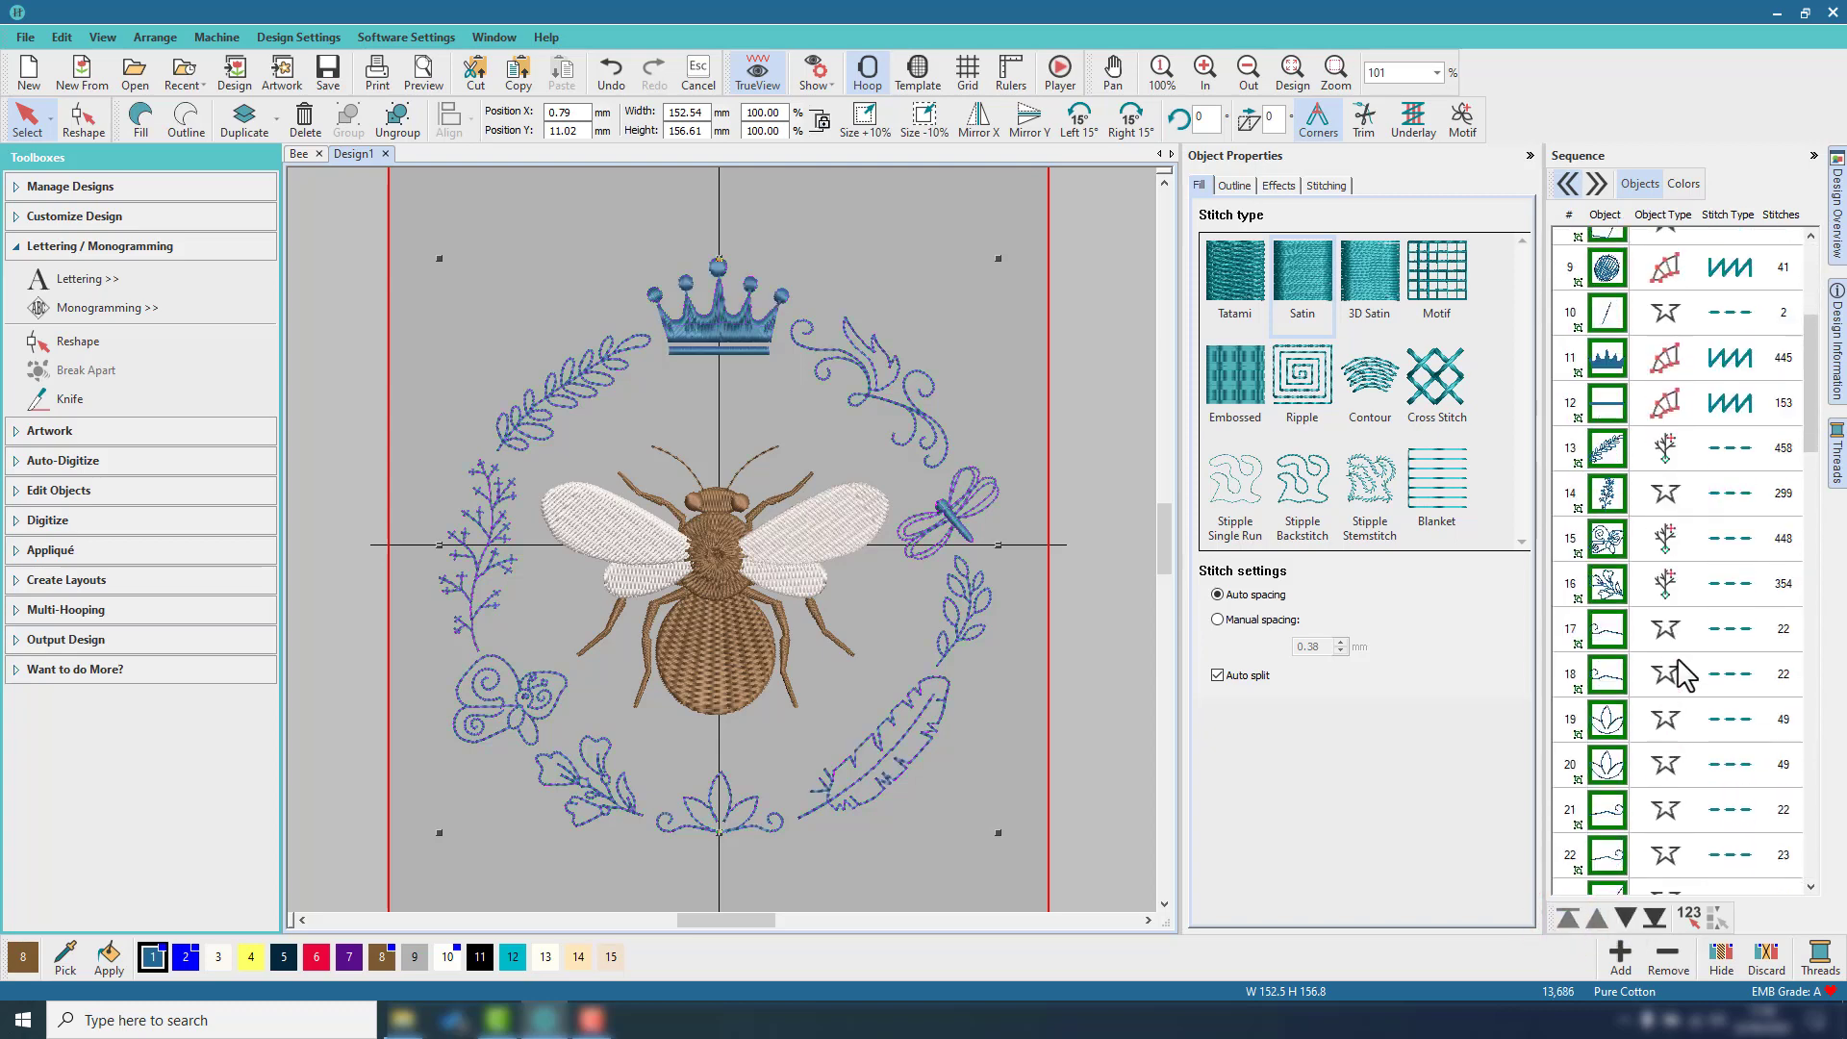
{"action": "scroll", "coordinate": [1683, 674], "scroll_direction": "down", "scroll_amount": 3}
{"action": "left_click", "coordinate": [382, 956]}
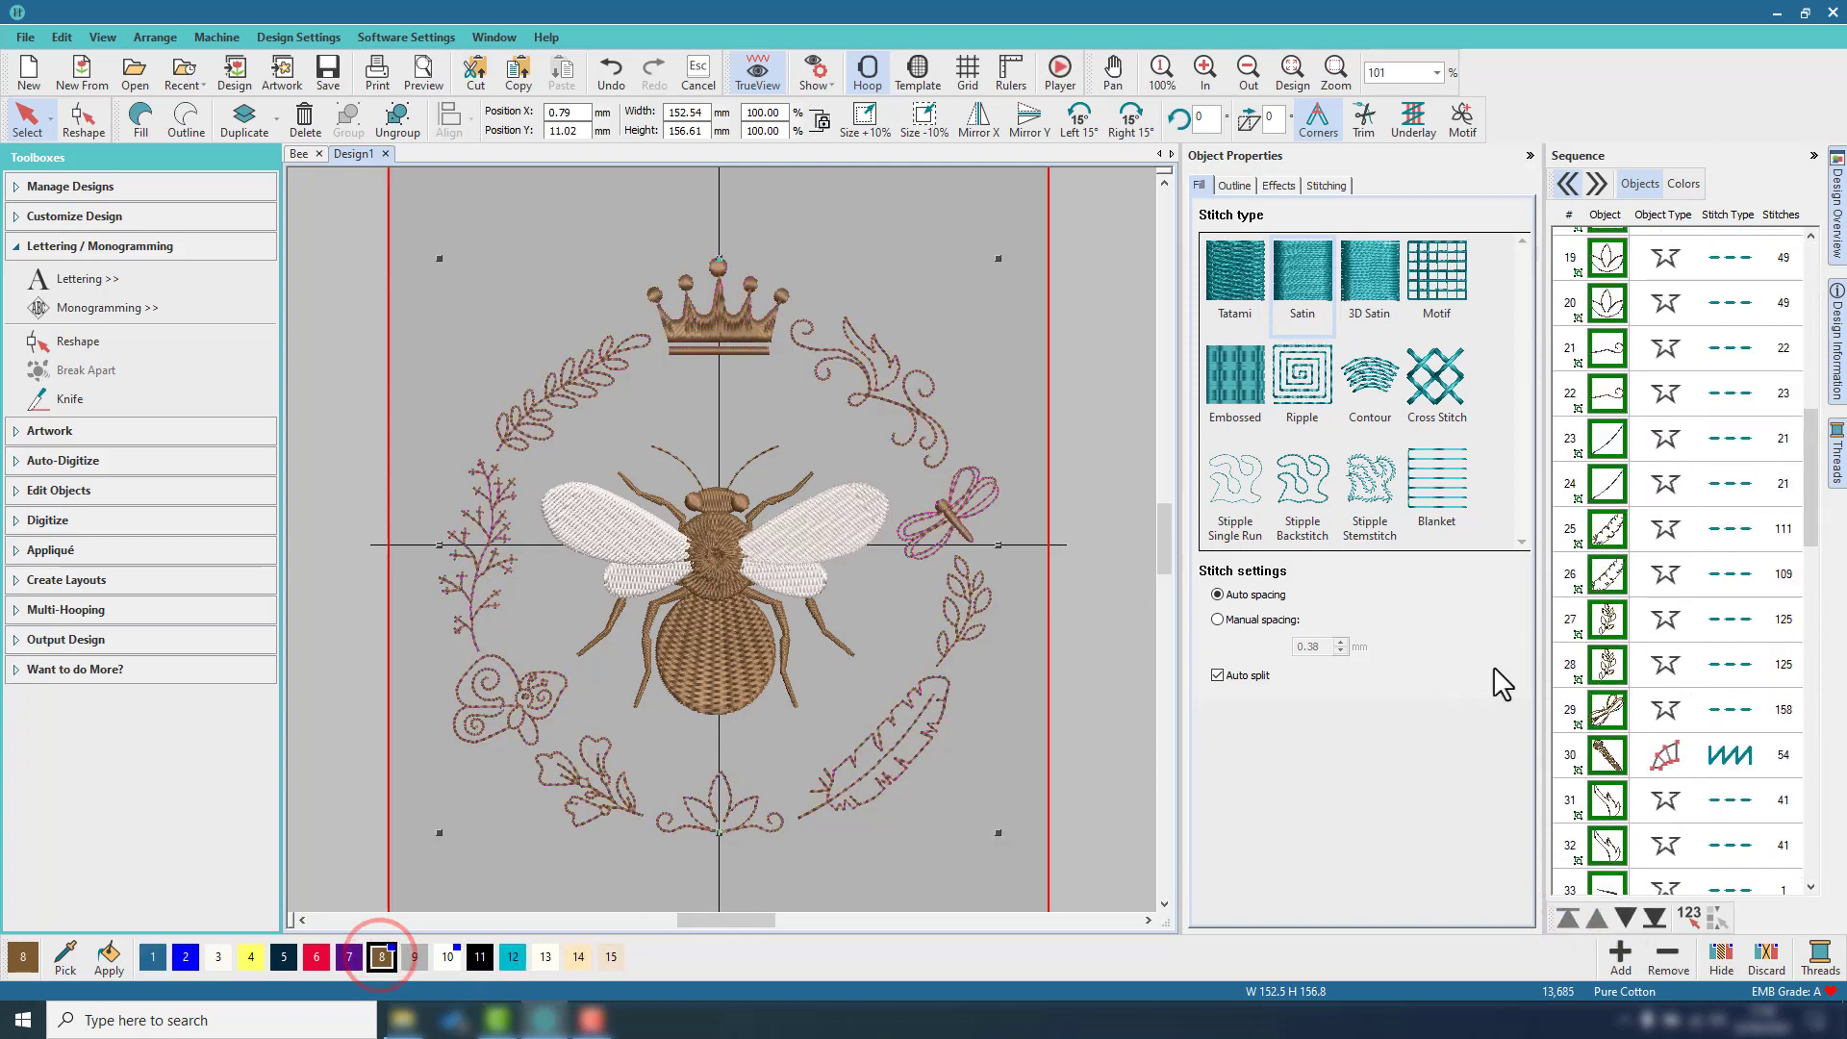
Move both antennae earlier in the stitch sequence to positions 57 and 58, directly after the legs and before the head.
{"action": "scroll", "coordinate": [1611, 630], "scroll_direction": "down", "scroll_amount": 11}
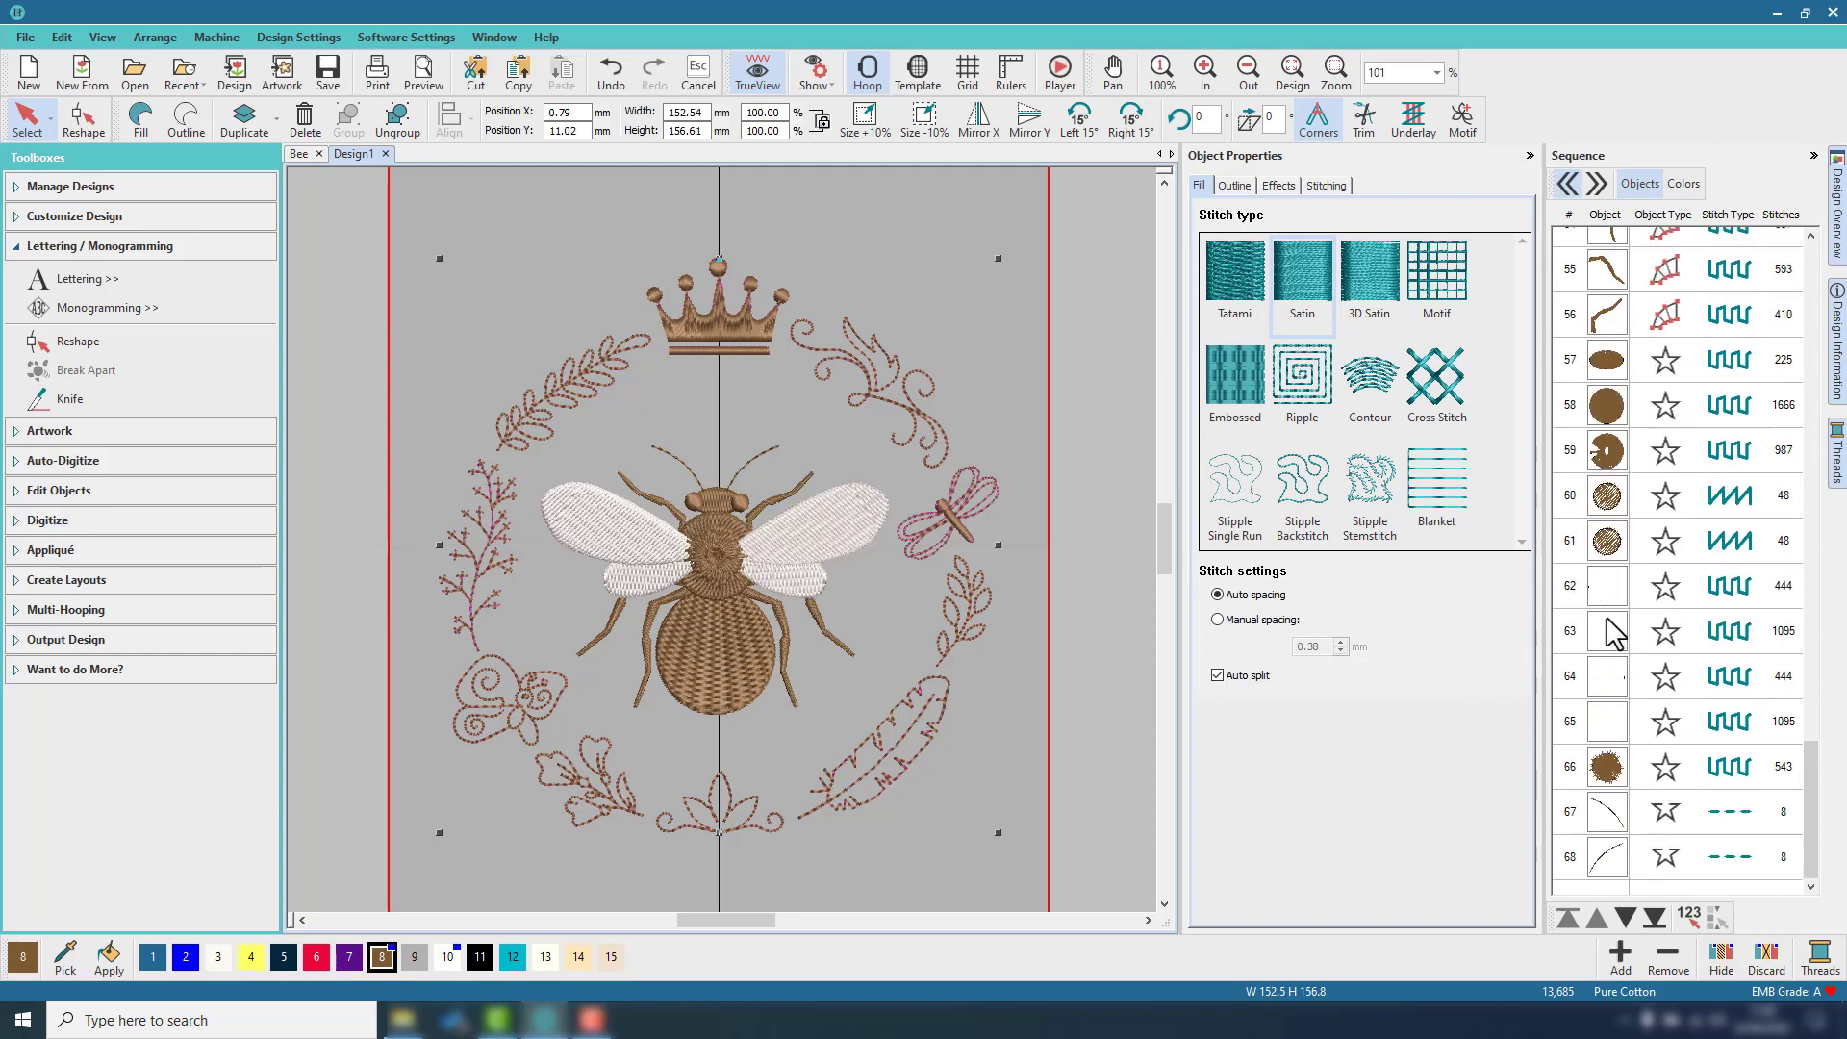
{"action": "left_click", "coordinate": [1616, 817]}
{"action": "left_click", "coordinate": [1607, 856], "text": "shift"}
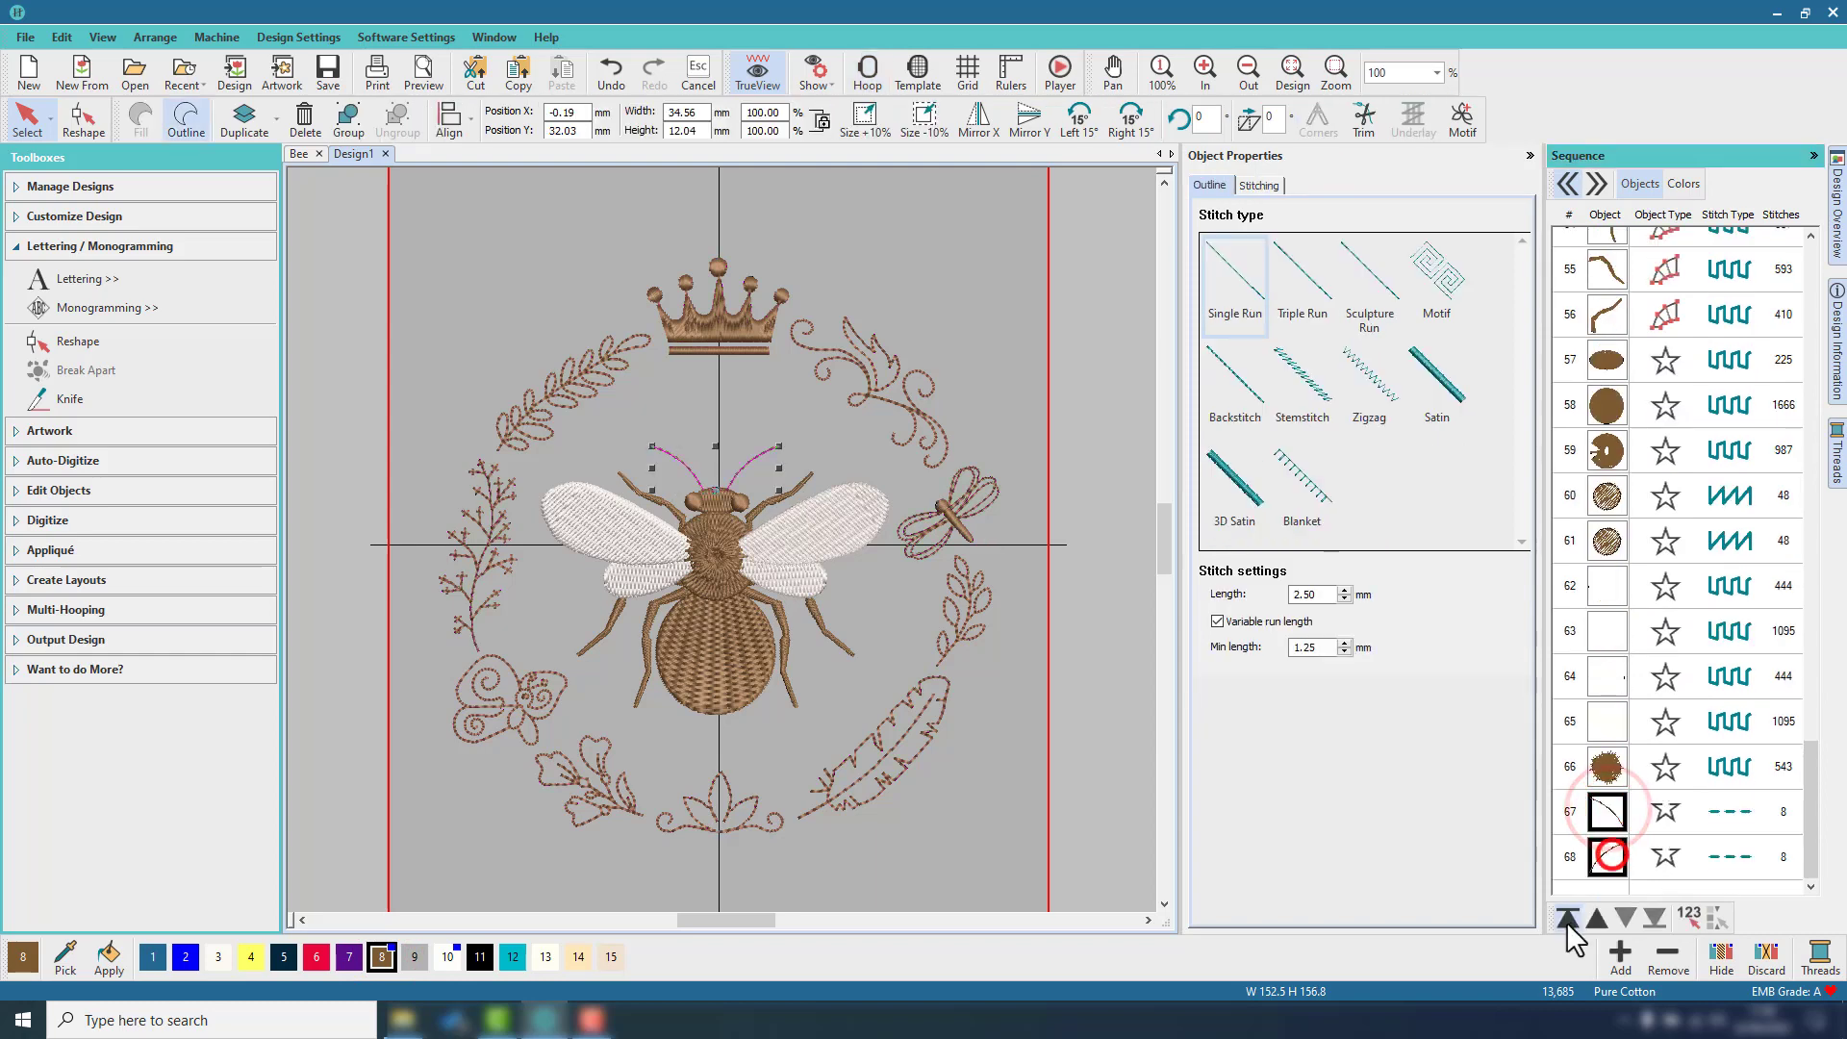
{"action": "left_click", "coordinate": [1595, 919]}
{"action": "left_click", "coordinate": [1595, 918]}
{"action": "left_click", "coordinate": [1595, 919]}
{"action": "left_click", "coordinate": [1594, 918]}
{"action": "left_click", "coordinate": [1595, 919]}
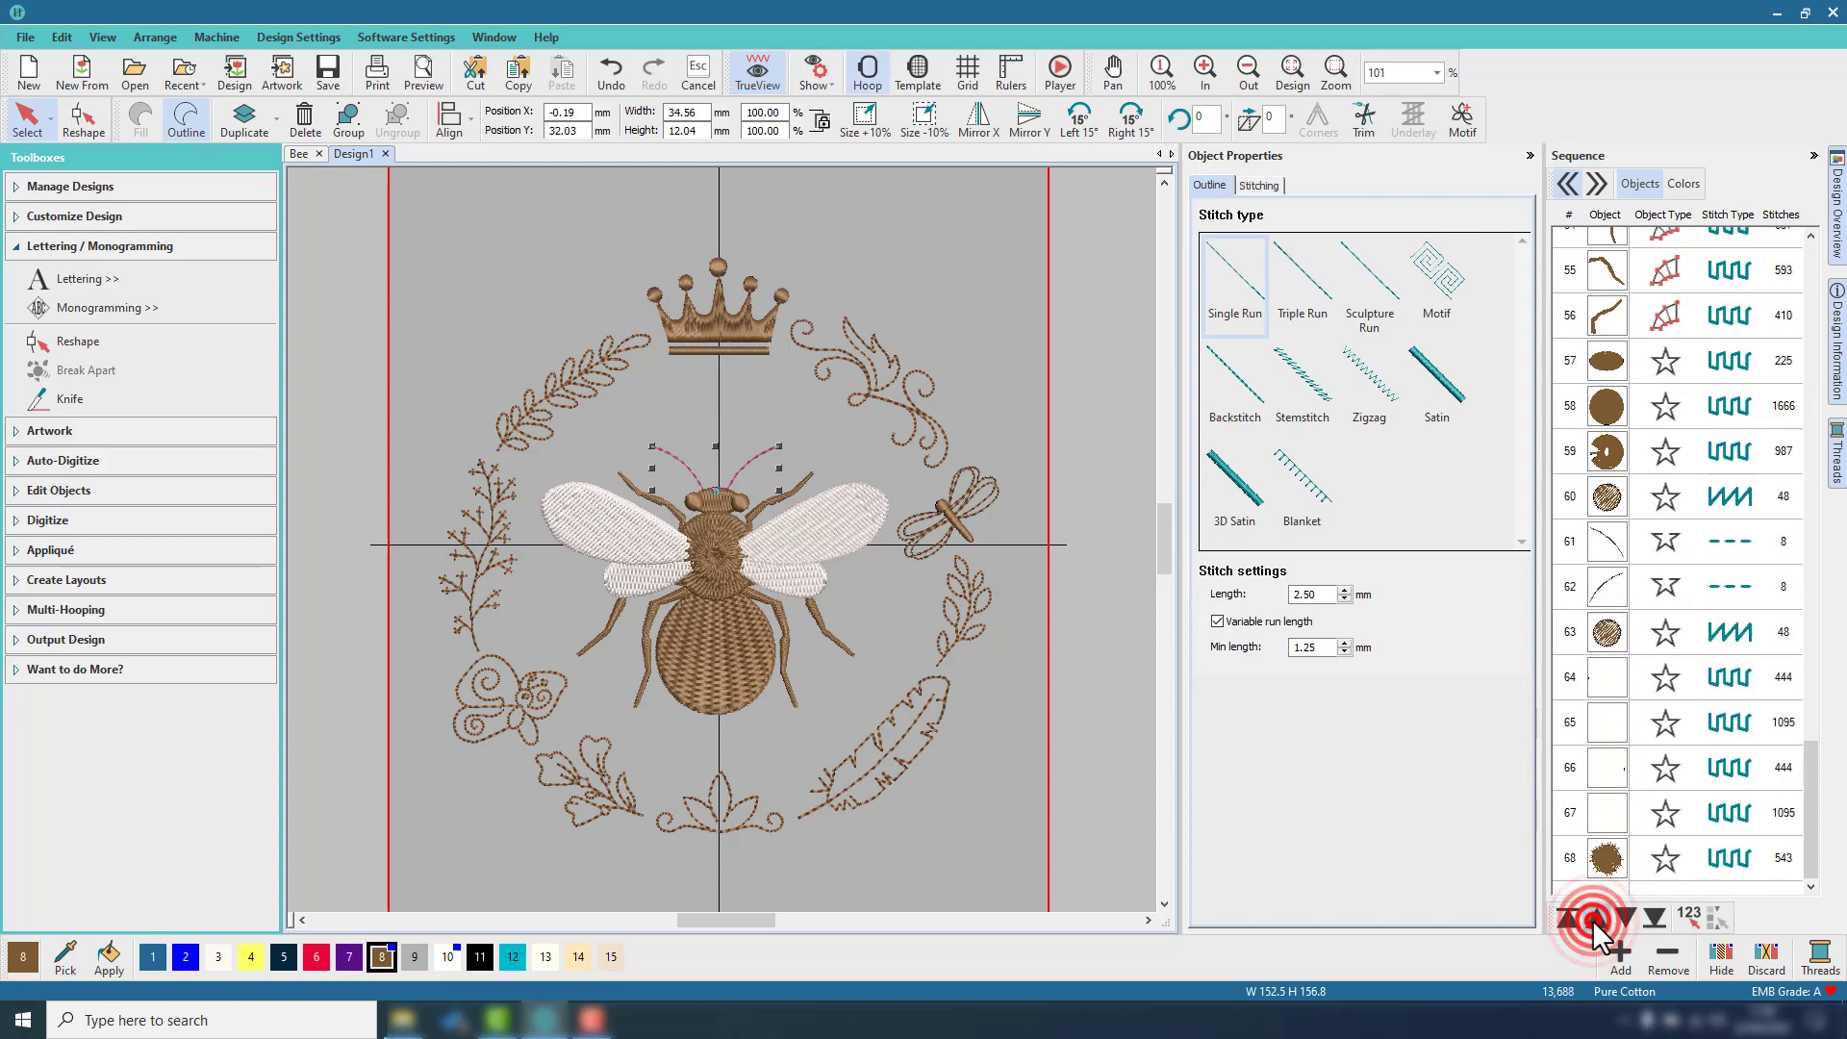
{"action": "left_click", "coordinate": [1595, 919]}
{"action": "left_click", "coordinate": [1595, 919]}
{"action": "left_click", "coordinate": [1595, 918]}
{"action": "left_click", "coordinate": [1595, 919]}
{"action": "left_click", "coordinate": [1595, 919]}
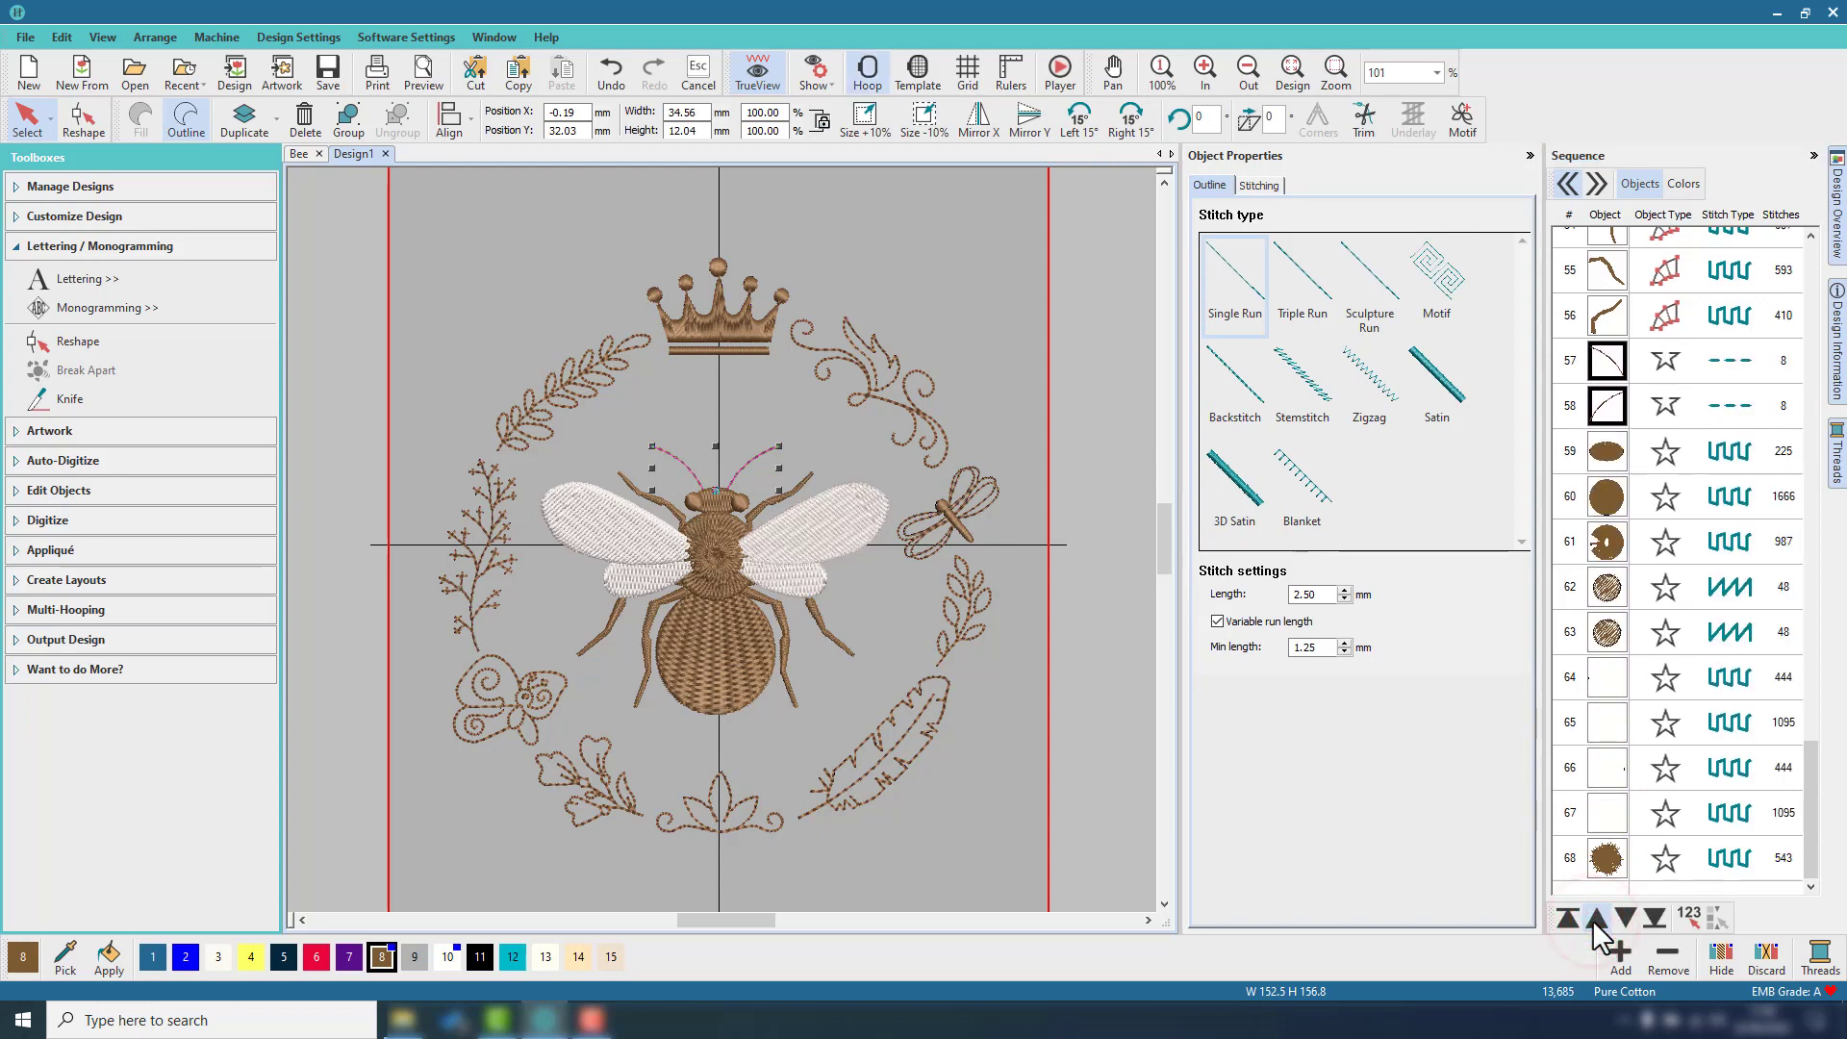
Move both satin eye circles earlier in the stitch sequence to positions 59 and 60, directly after the antennae.
{"action": "left_click", "coordinate": [1607, 587]}
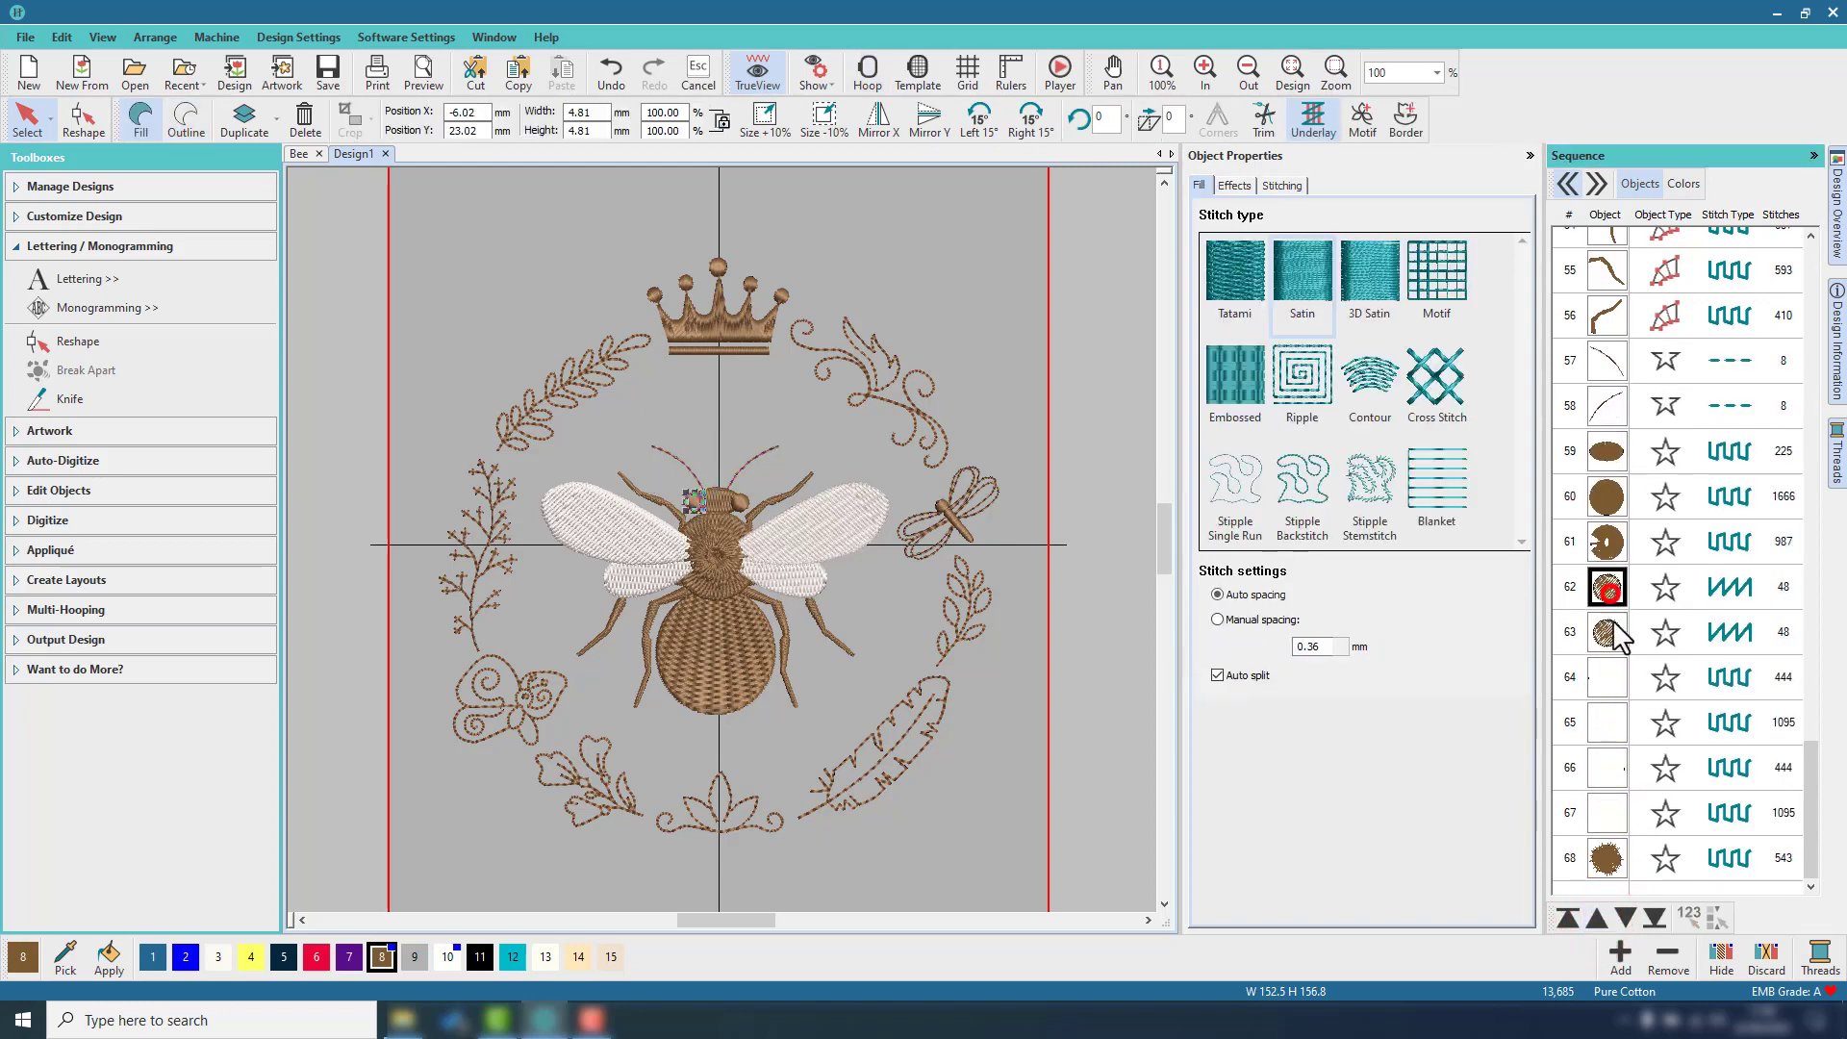
{"action": "left_click", "coordinate": [1606, 632], "text": "shift"}
{"action": "left_click", "coordinate": [1597, 919]}
{"action": "left_click", "coordinate": [1597, 918]}
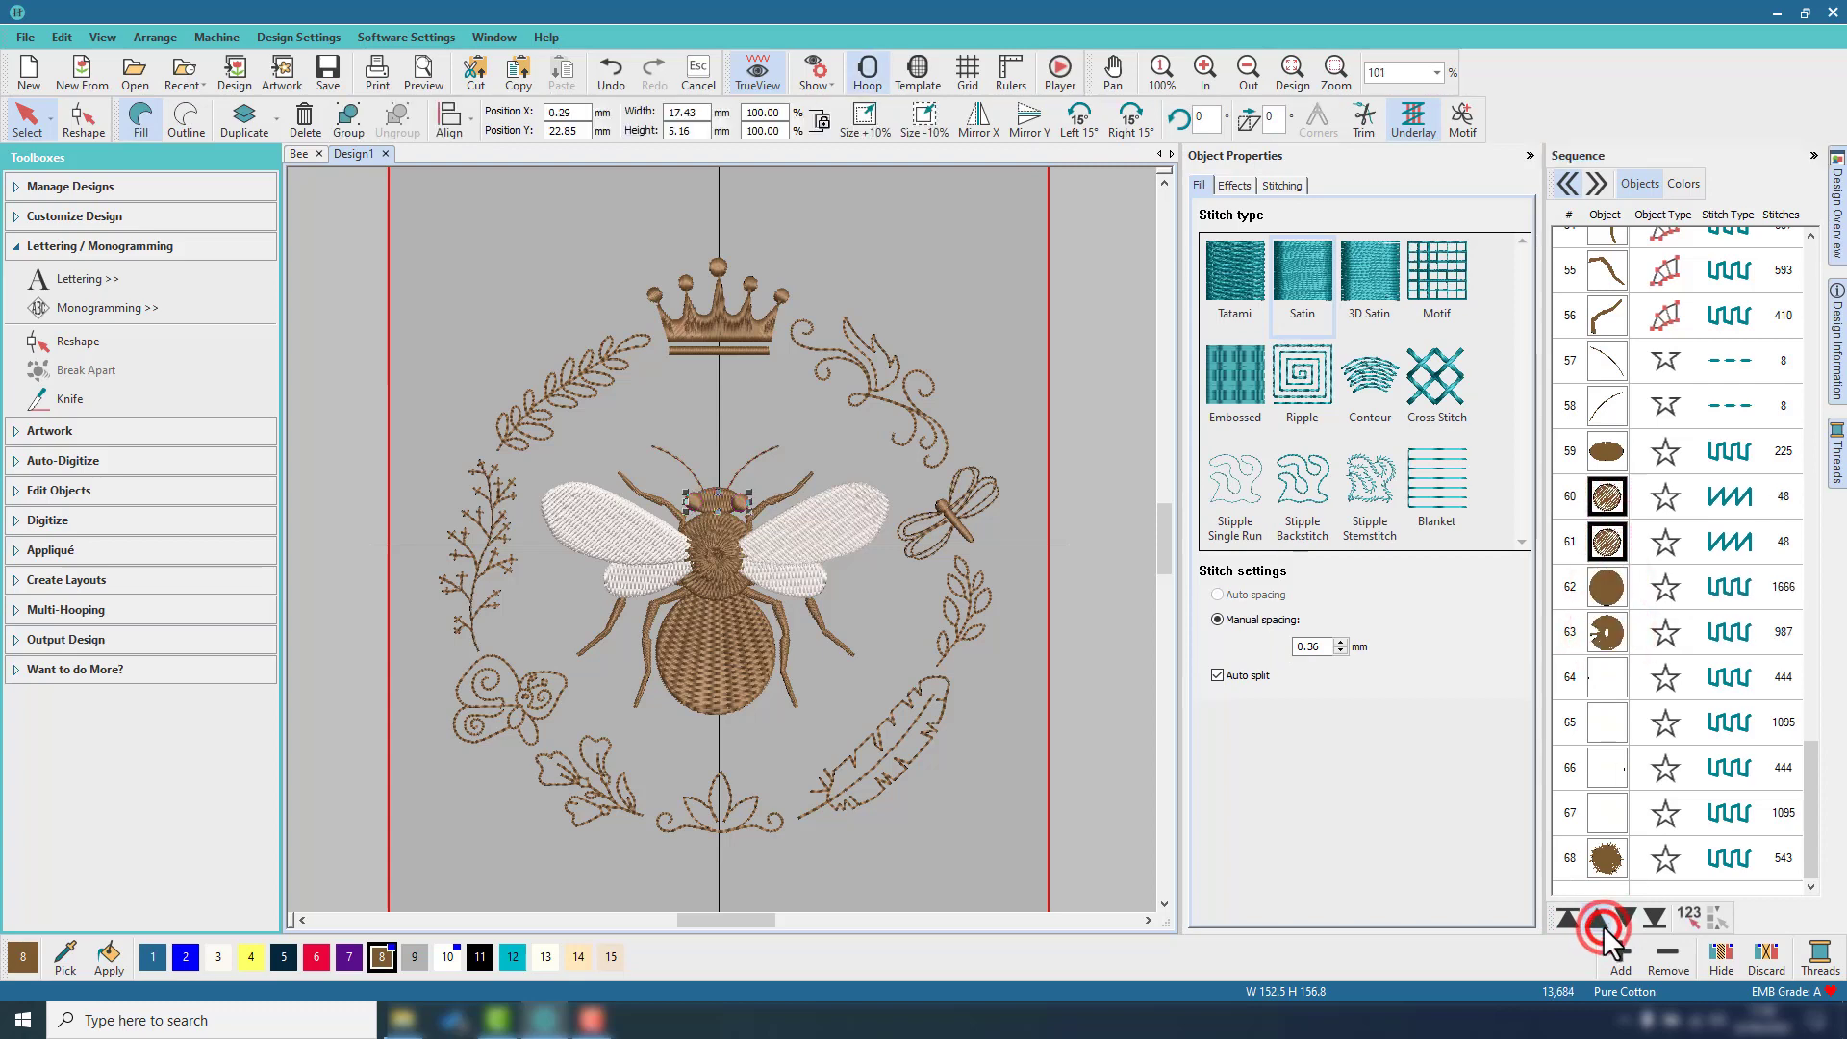
{"action": "left_click", "coordinate": [1597, 919]}
Check the stitch order of the four white wing fills and the brown thorax at the end of the sequence.
{"action": "left_click", "coordinate": [1614, 676]}
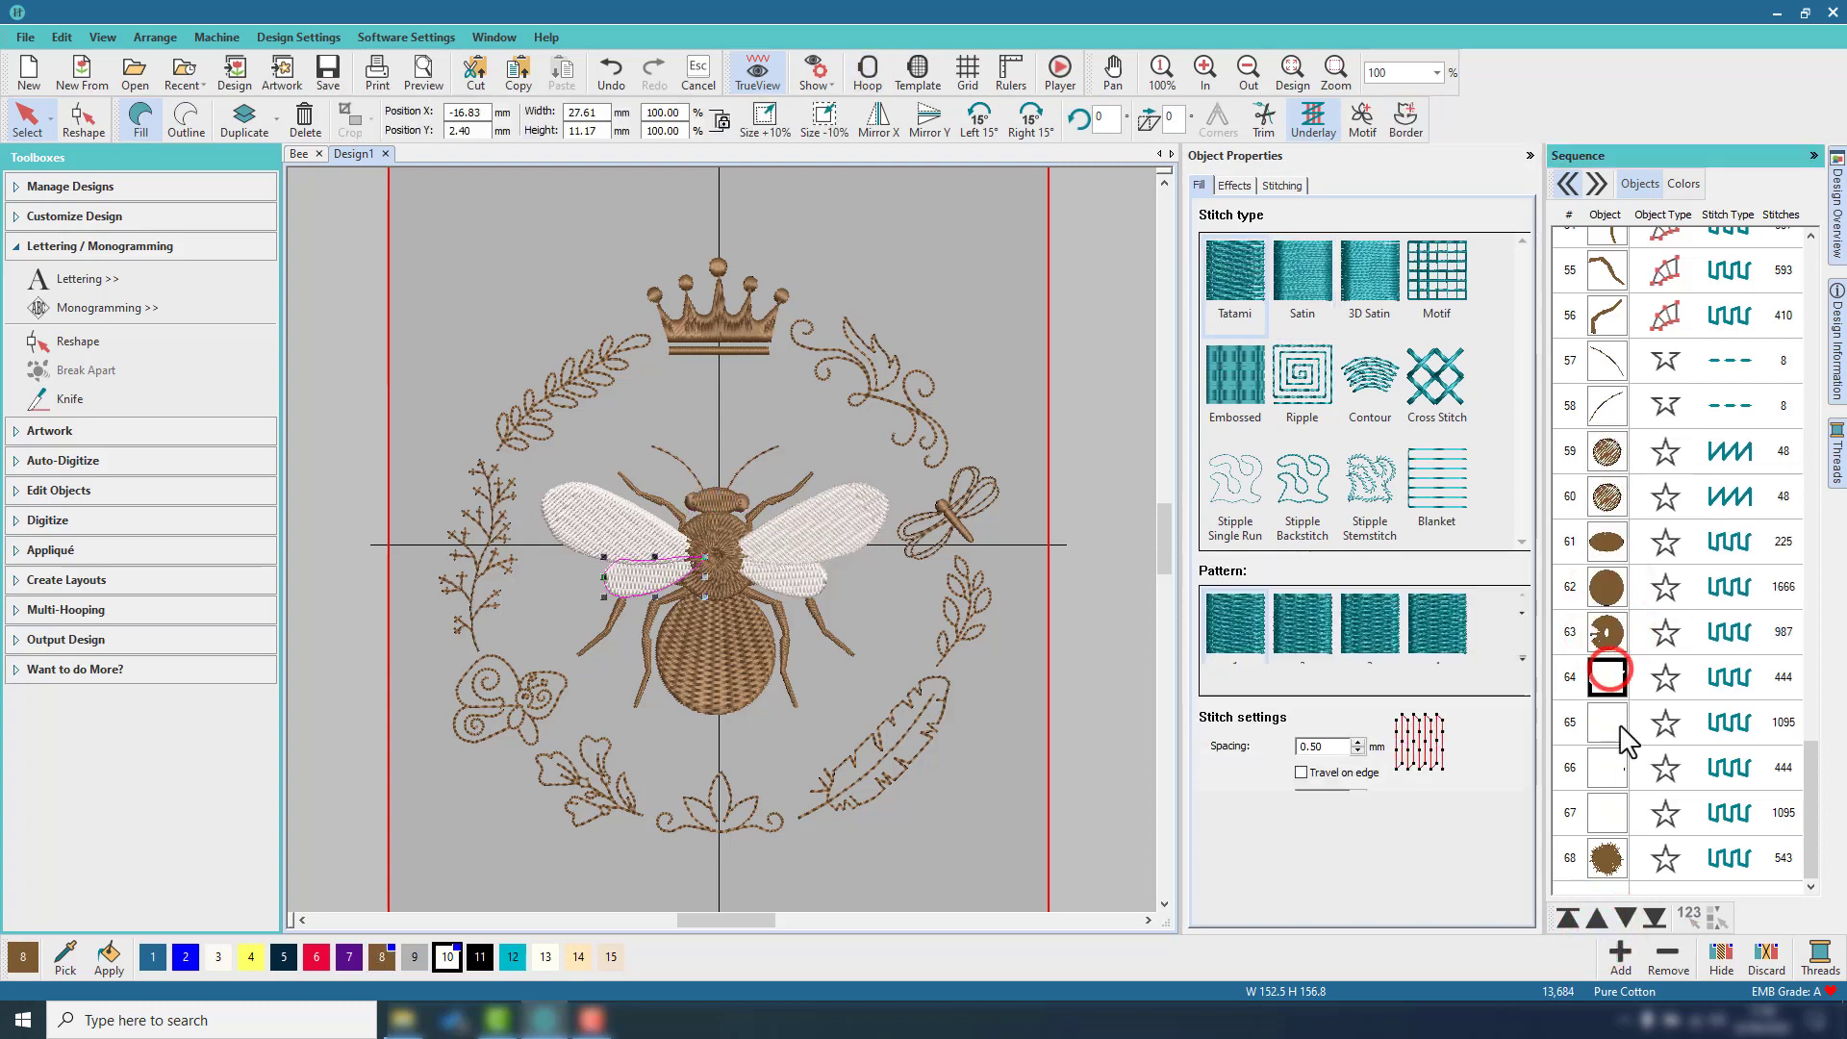
{"action": "left_click", "coordinate": [1612, 721]}
{"action": "left_click", "coordinate": [1616, 777]}
{"action": "left_click", "coordinate": [1612, 813]}
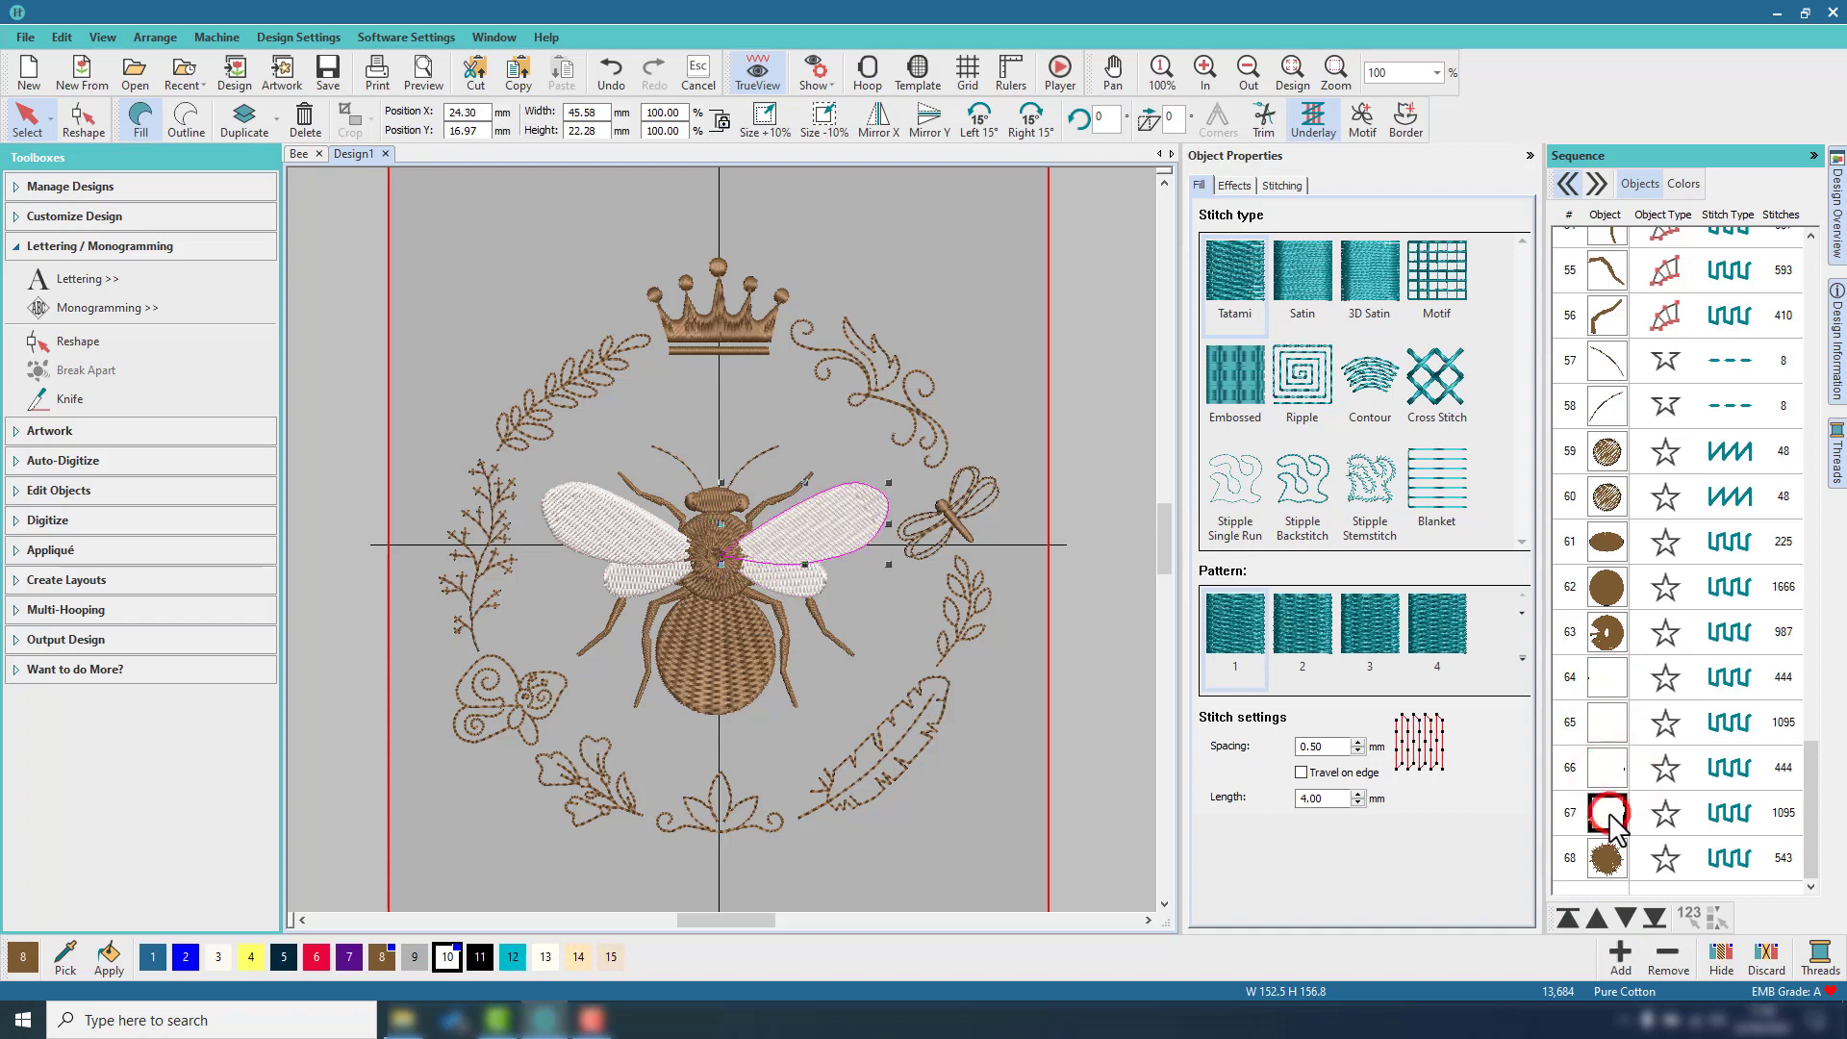
{"action": "left_click", "coordinate": [1609, 860]}
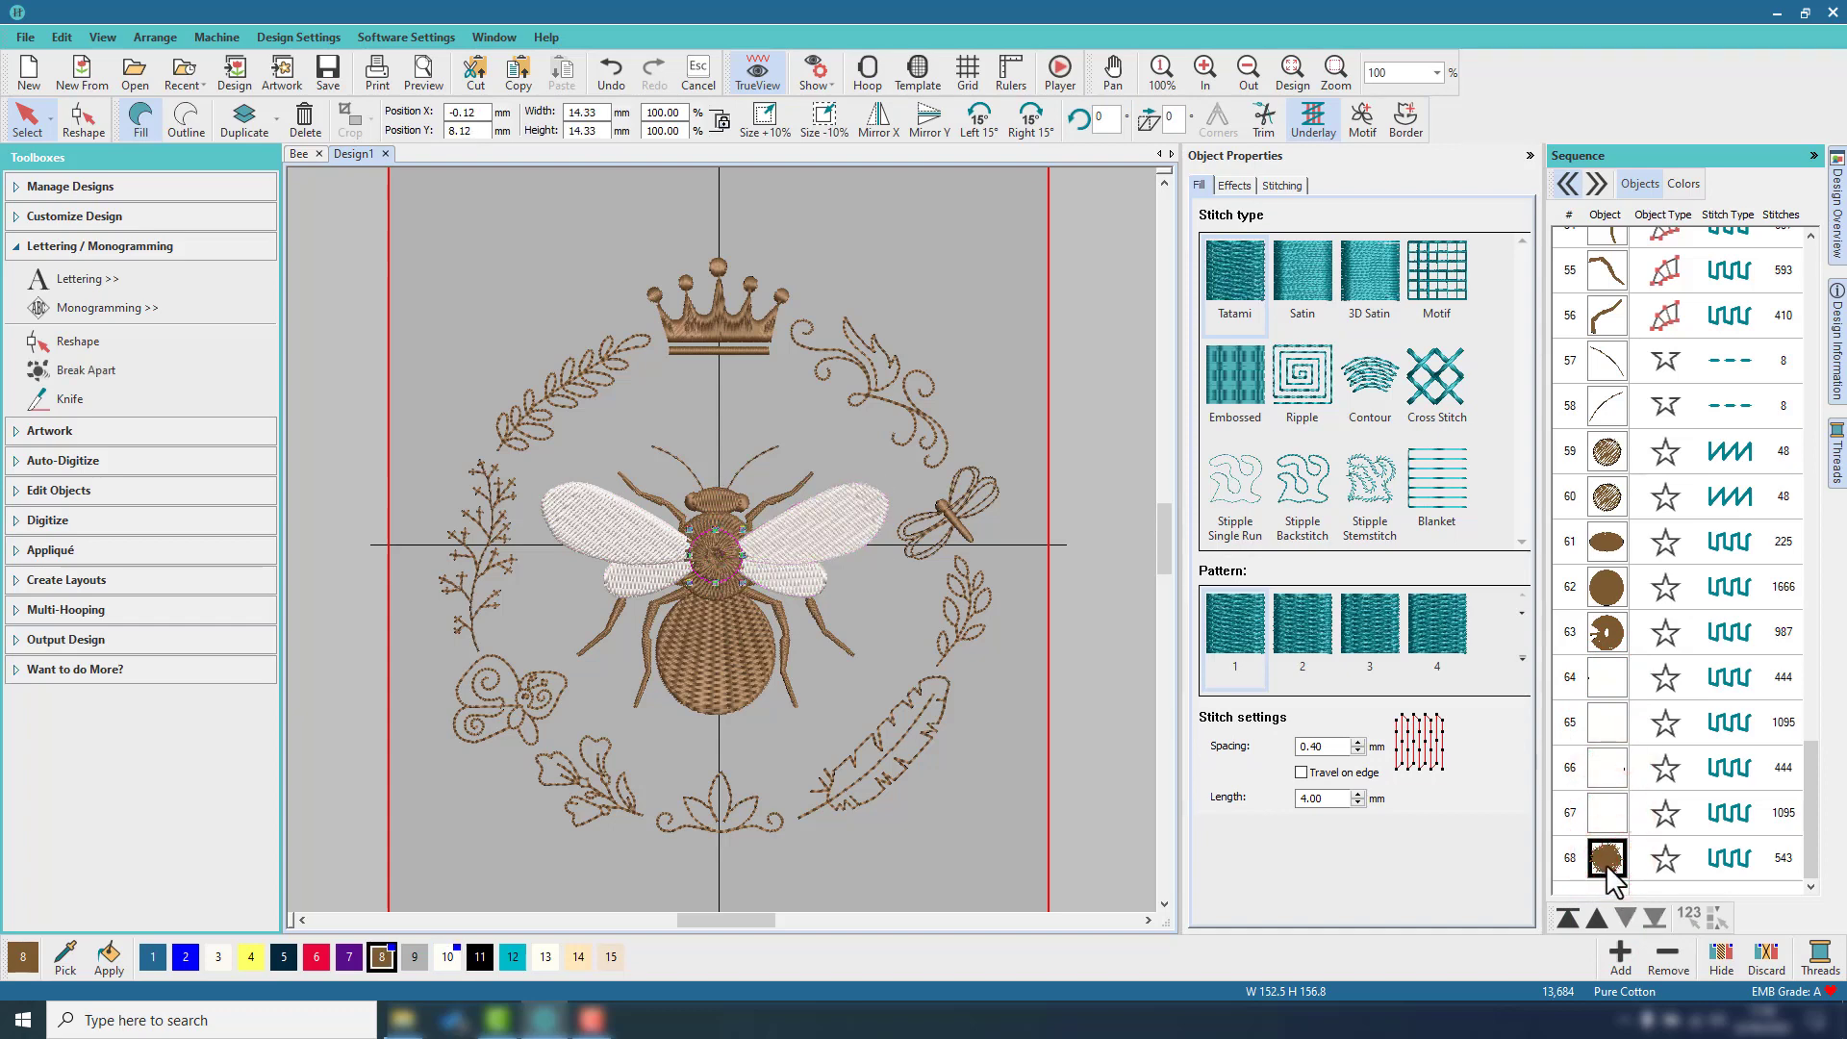
{"action": "left_click", "coordinate": [1084, 541]}
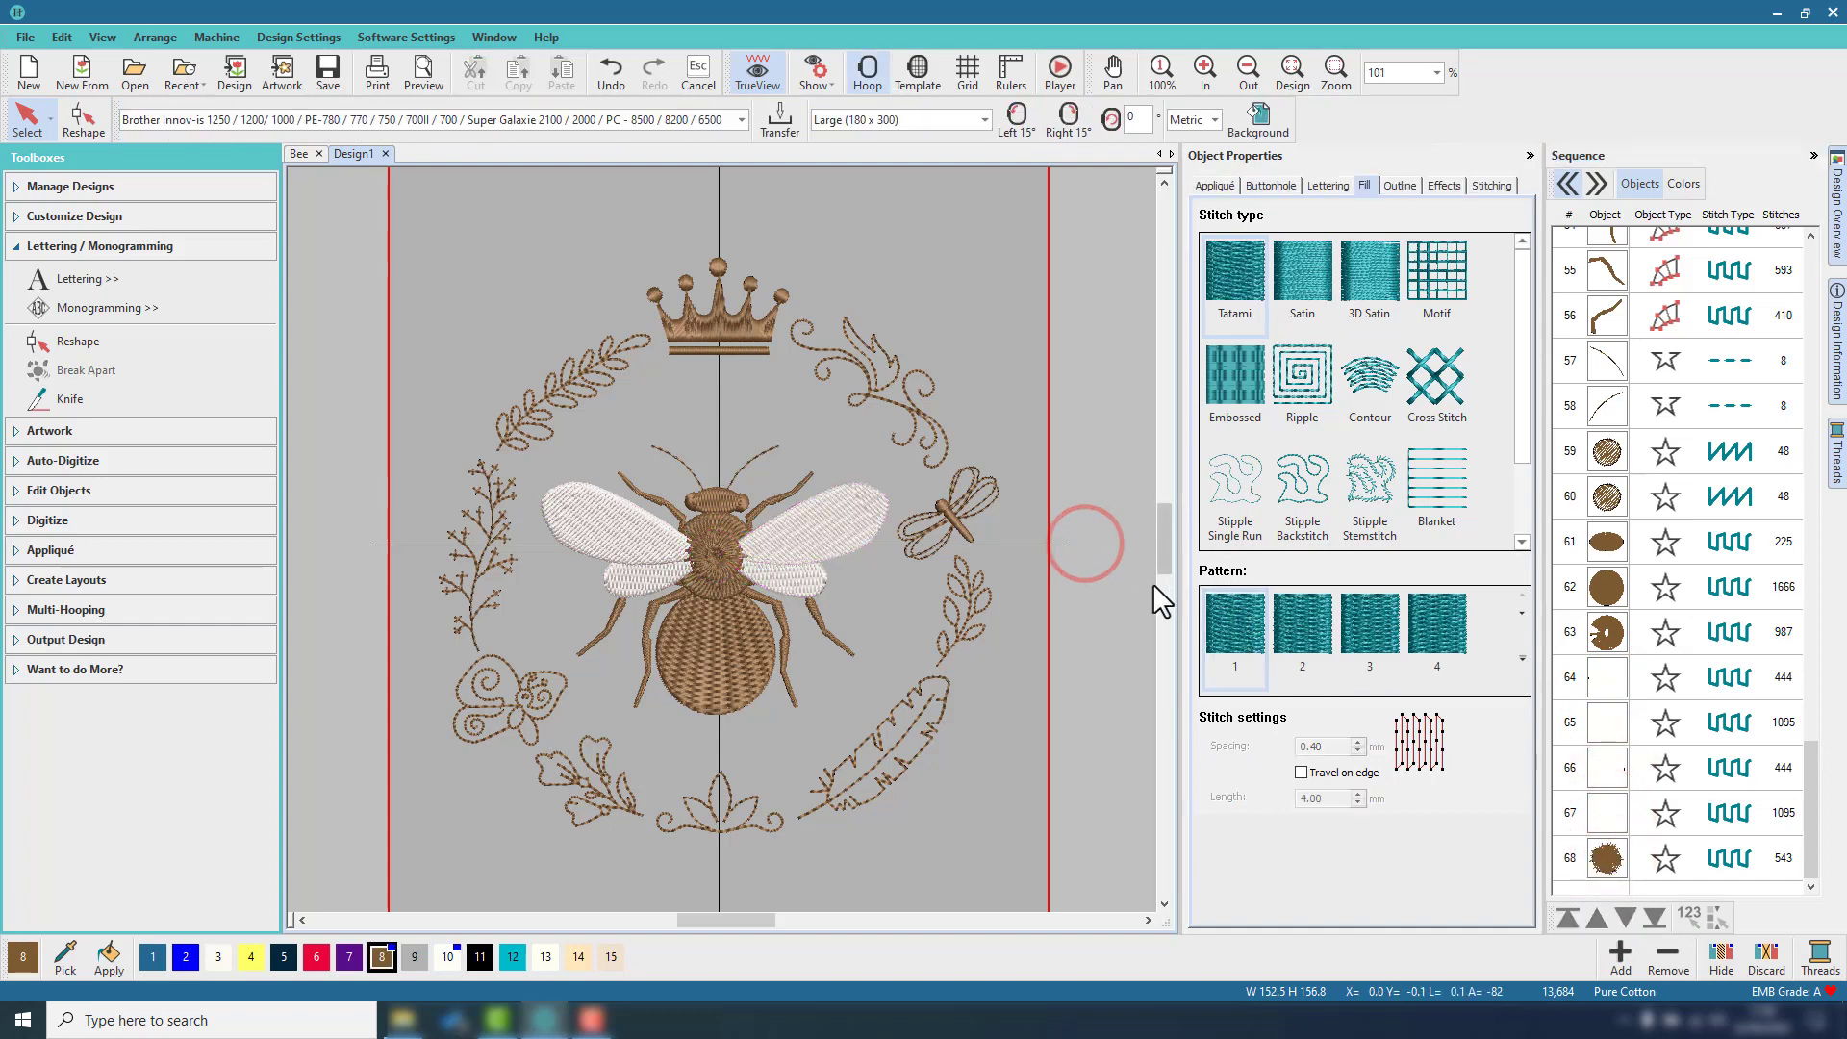
Switch to the Bee design, hide the object properties, clear the selection and play its stitch-out simulation.
{"action": "left_click", "coordinate": [297, 153]}
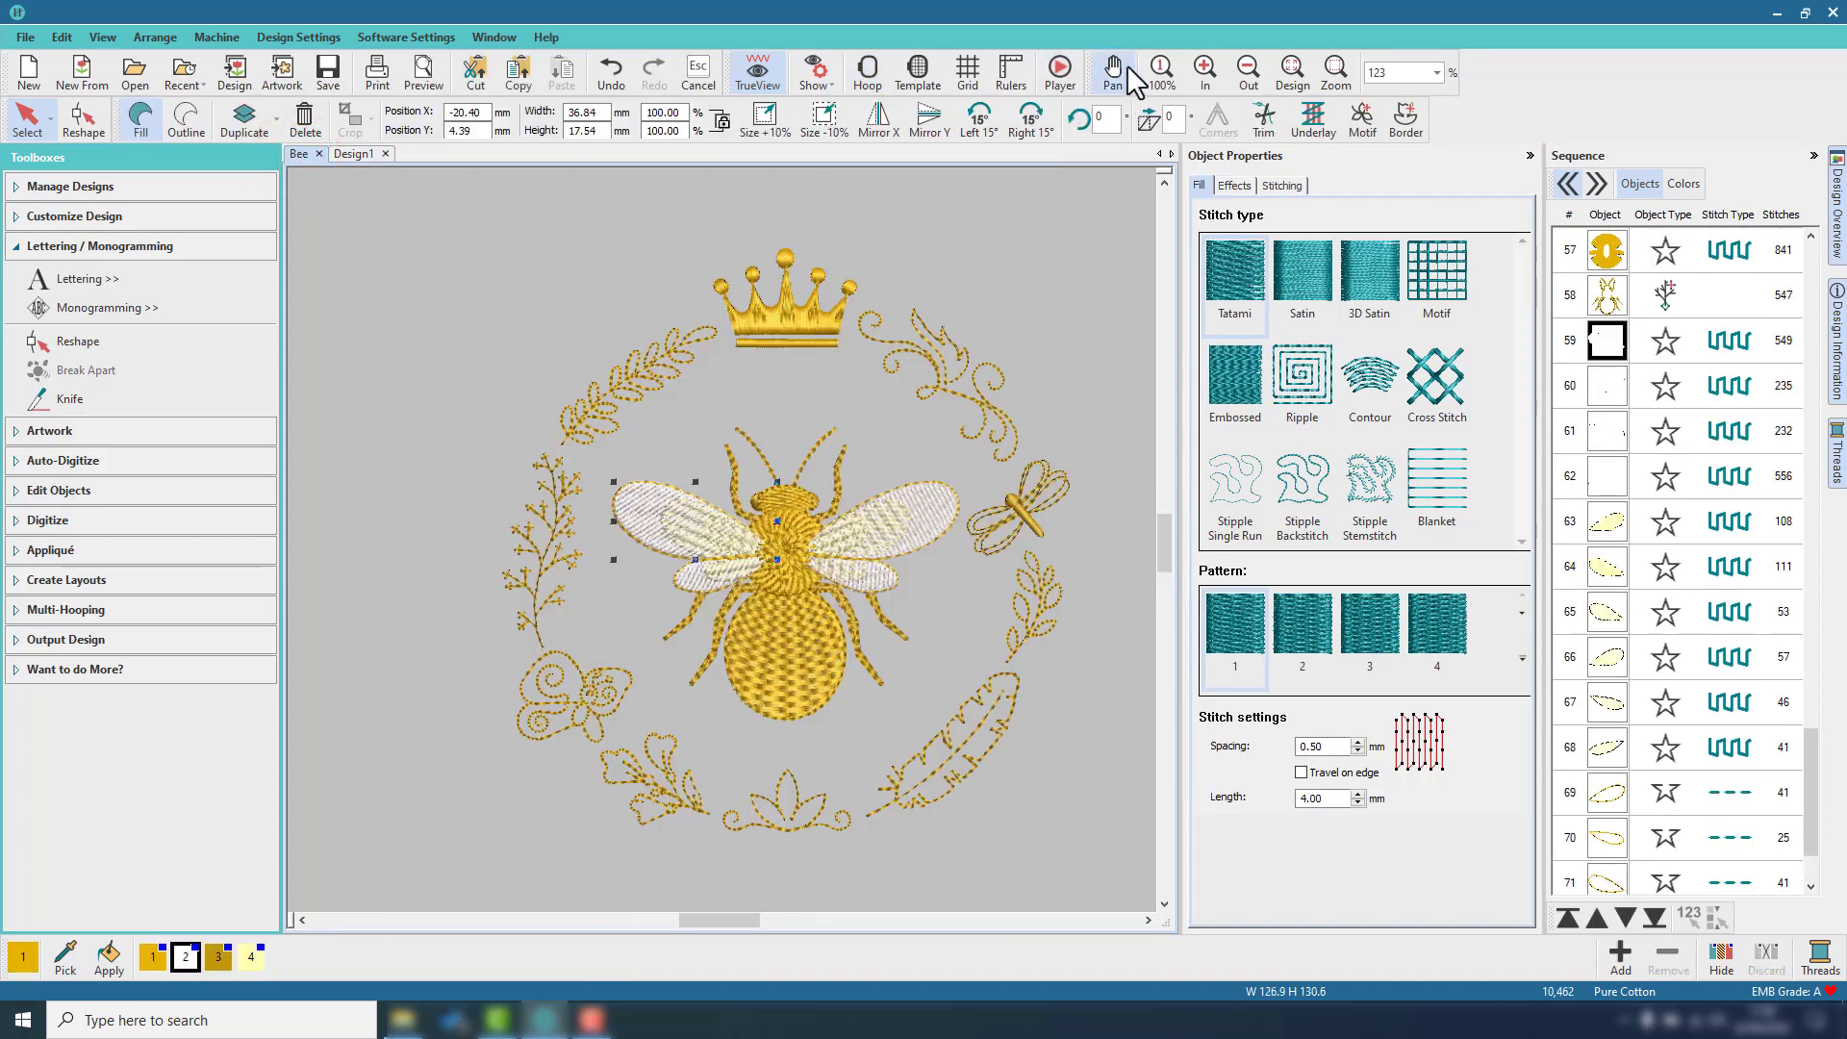
{"action": "left_click", "coordinate": [1530, 156]}
{"action": "left_click", "coordinate": [1290, 72]}
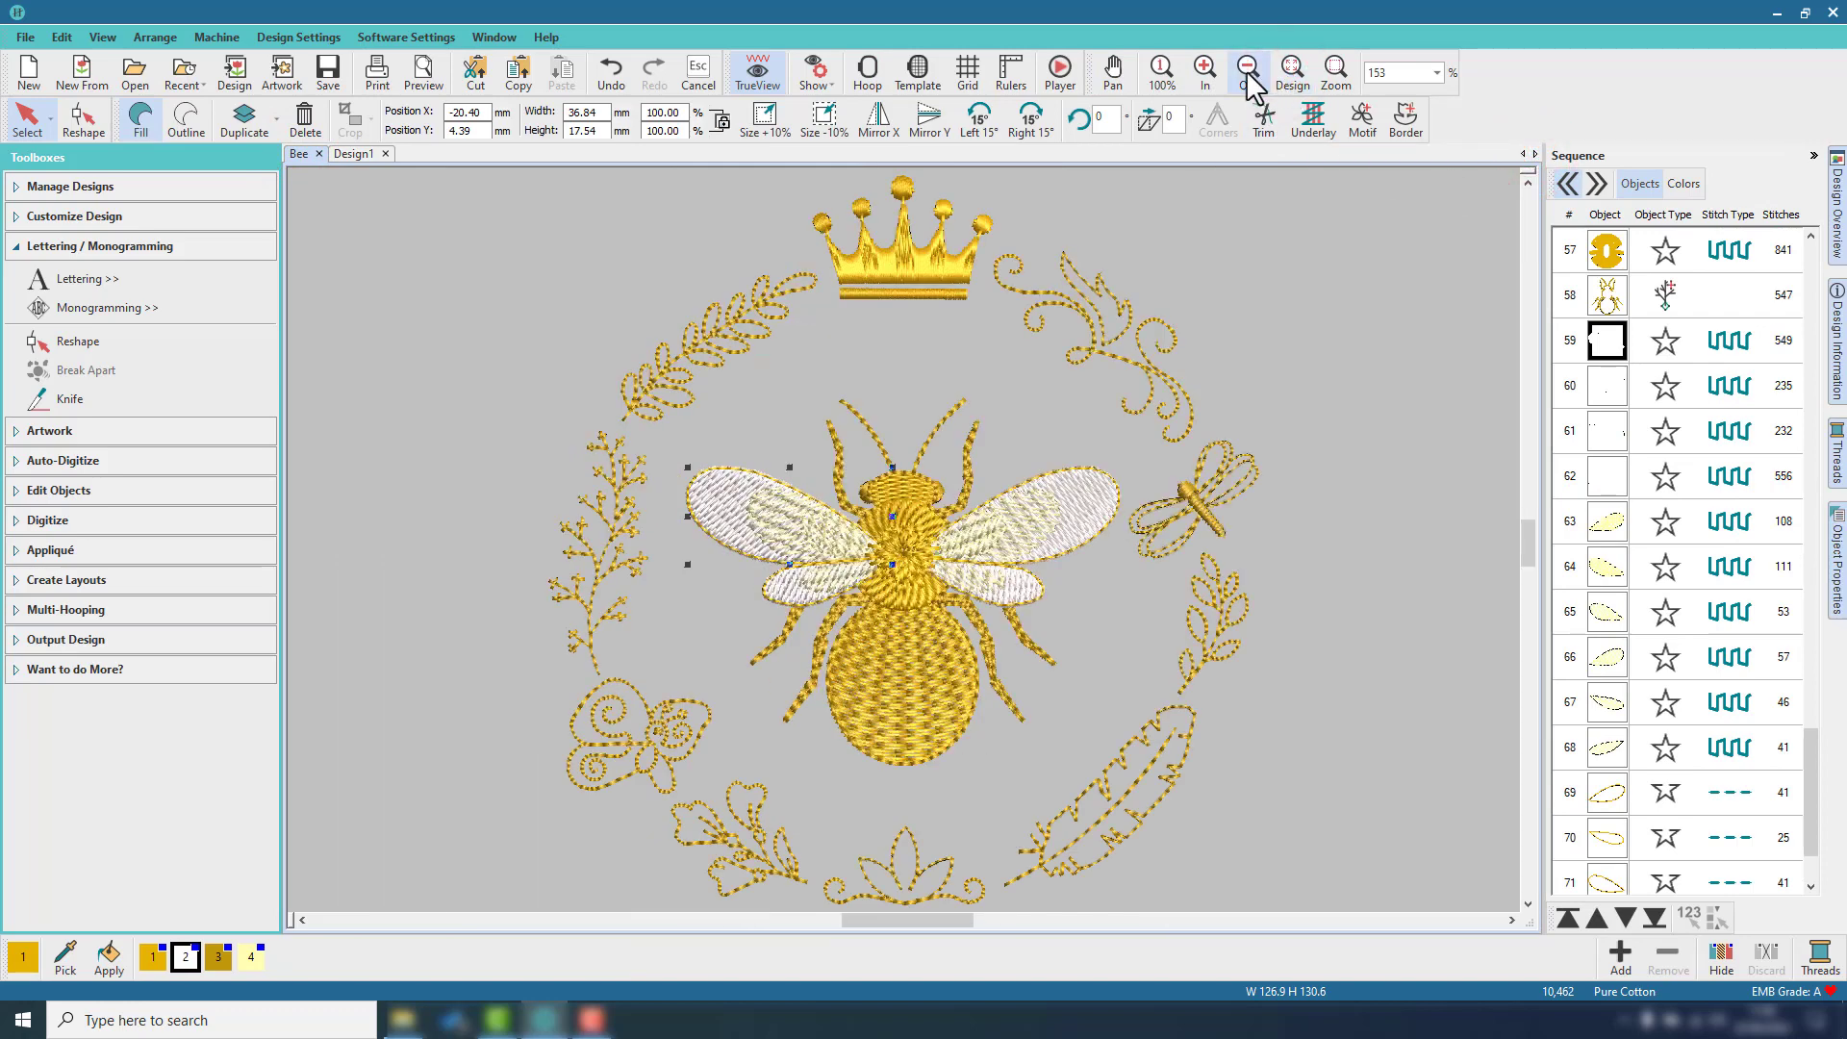
{"action": "left_click", "coordinate": [1250, 77]}
{"action": "left_click", "coordinate": [1267, 420]}
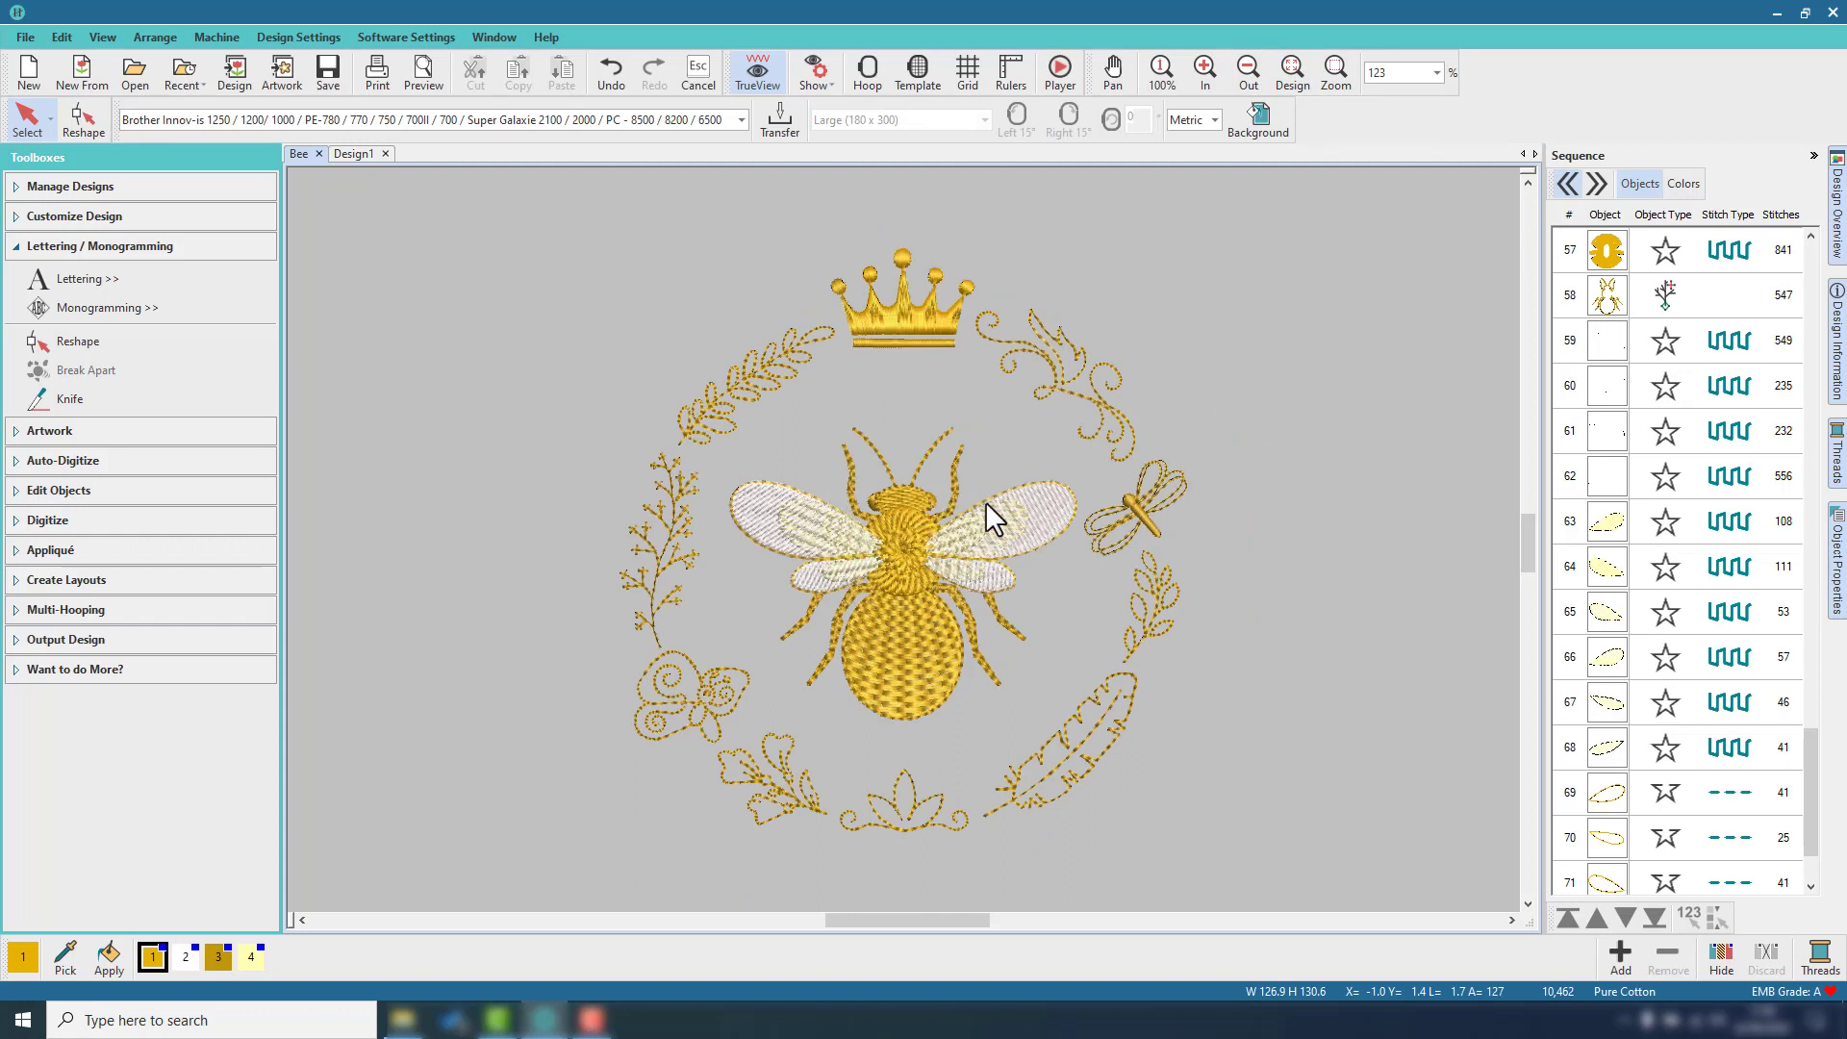
{"action": "left_click", "coordinate": [1064, 62]}
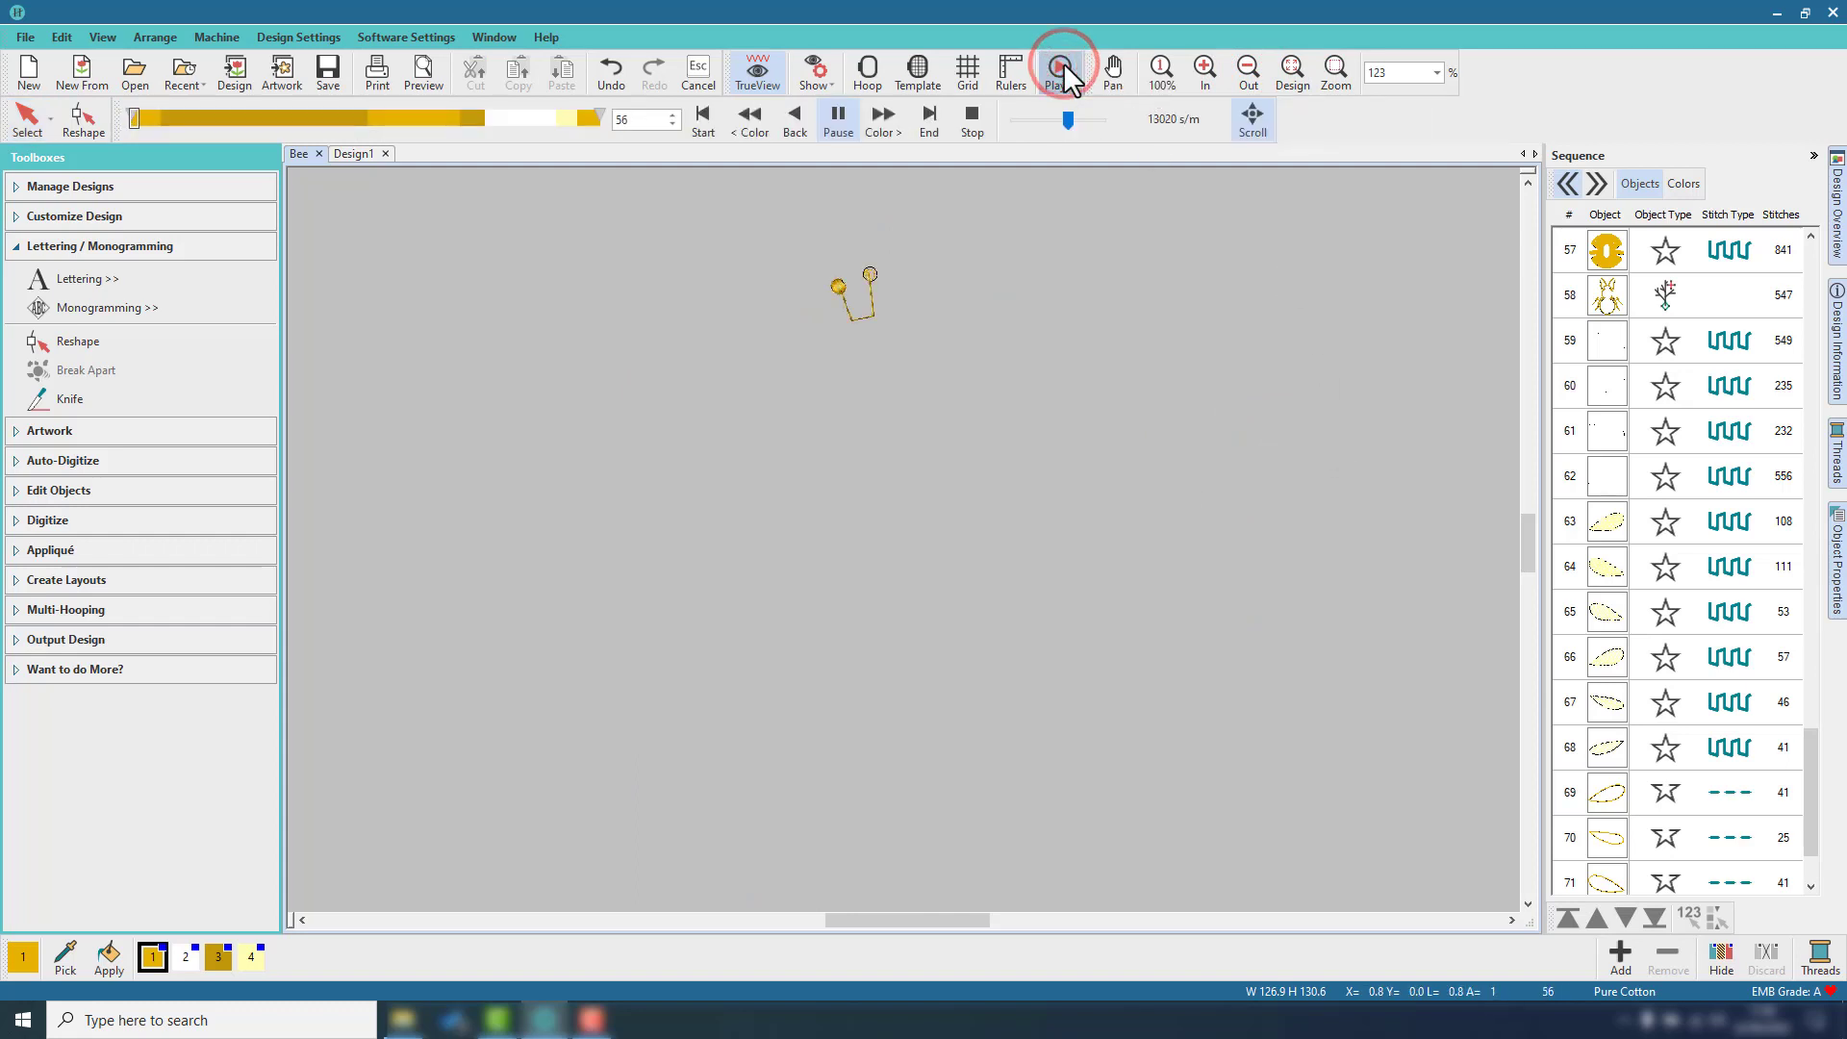